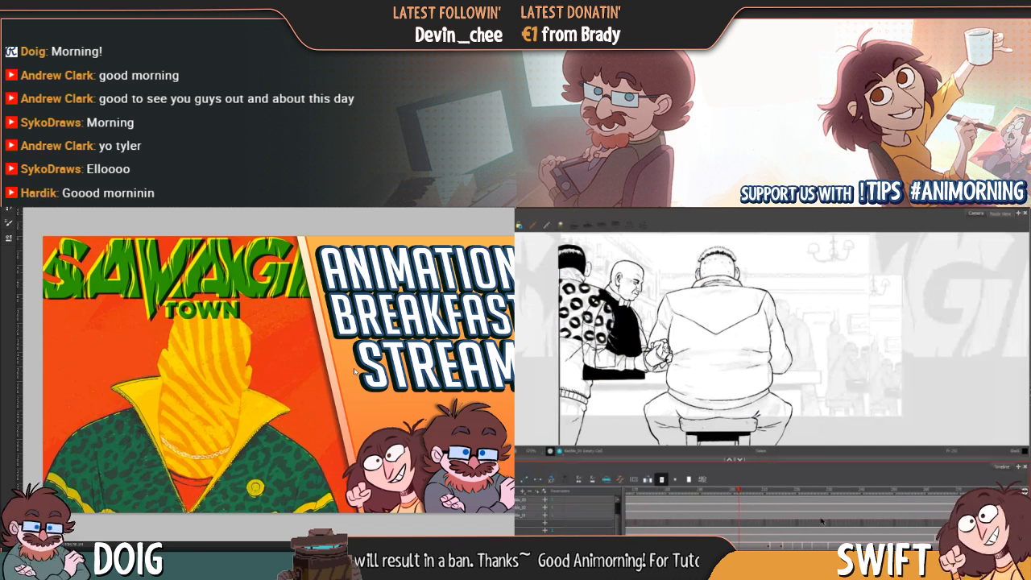
Scrub through the bar scene animation to review how the seated man in the jacket turns and moves
mouse_move(800, 495)
mouse_down()
mouse_move(831, 495)
mouse_move(741, 496)
mouse_move(846, 501)
mouse_up()
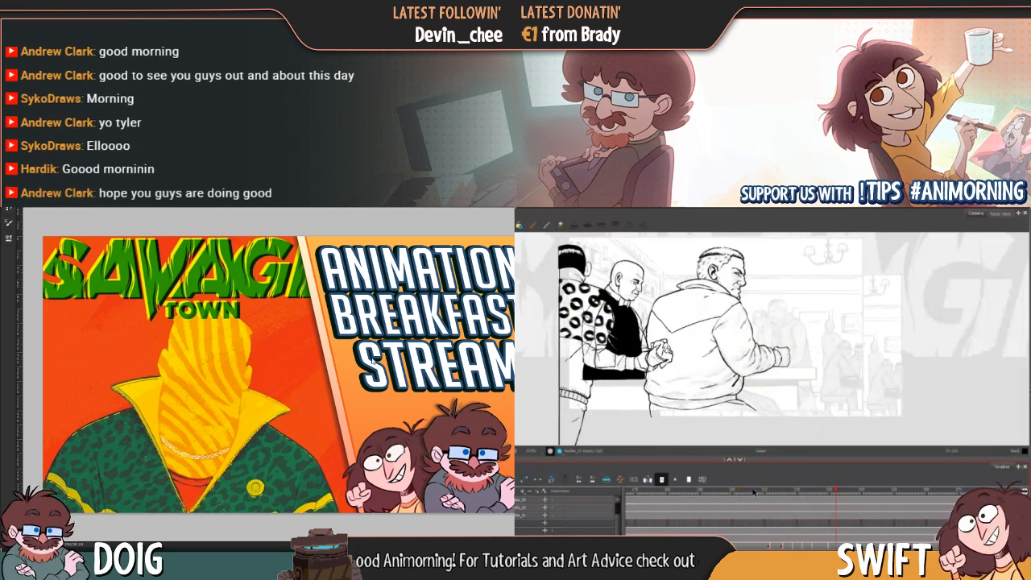
click(754, 491)
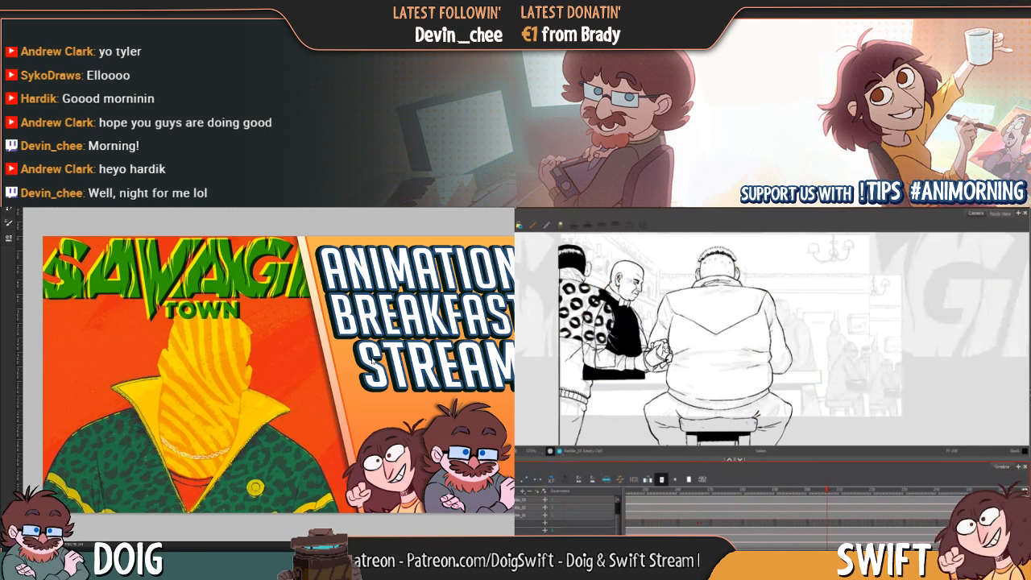
scroll(773, 511, right, 2)
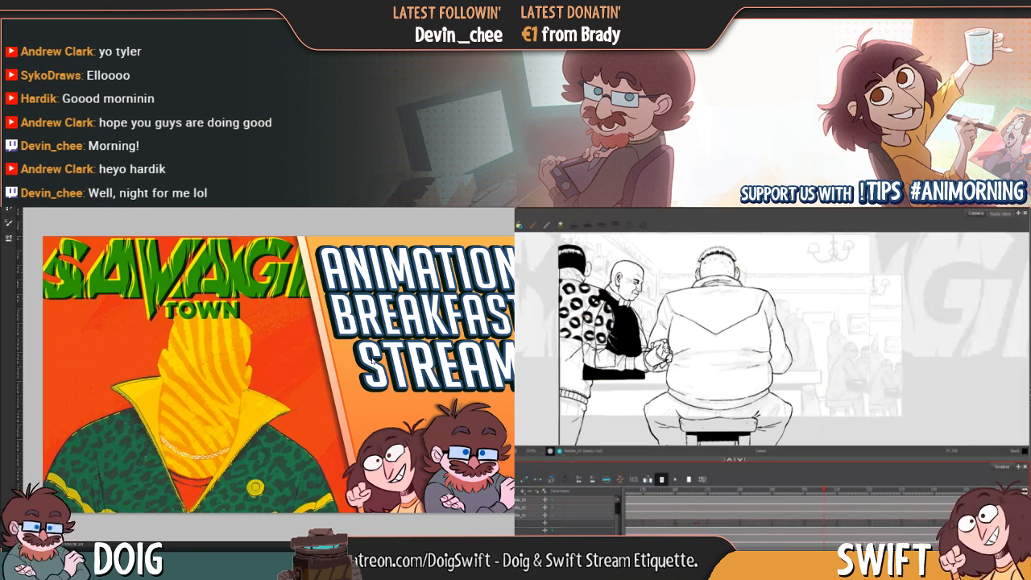
scroll(773, 512, right, 5)
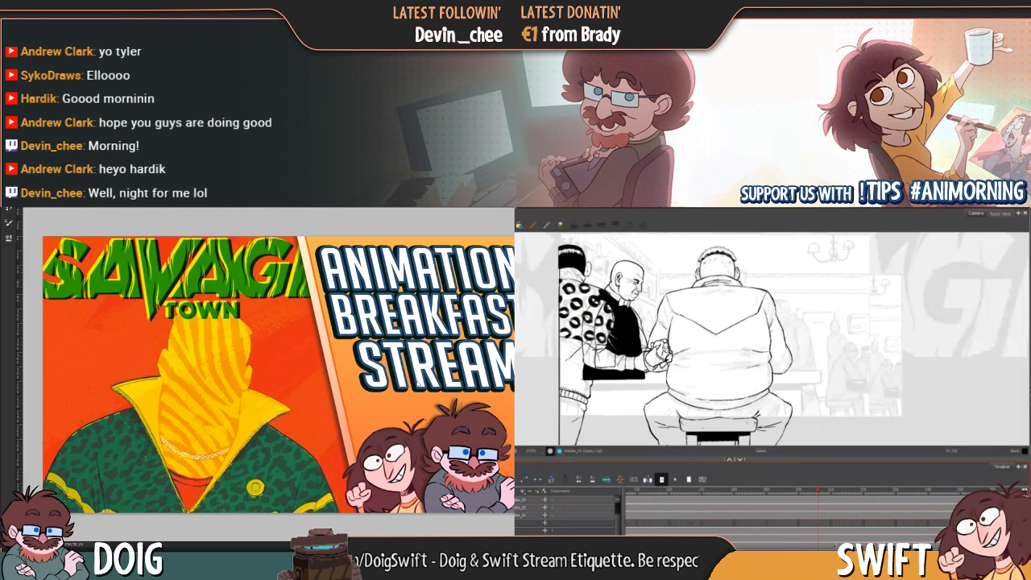
scroll(774, 511, left, 2)
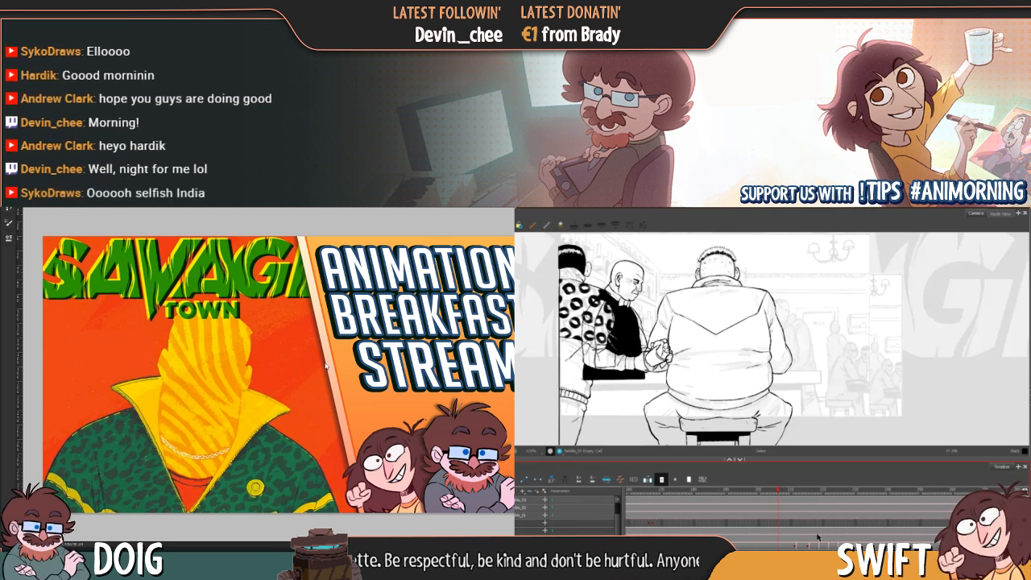
drag(778, 494, 685, 494)
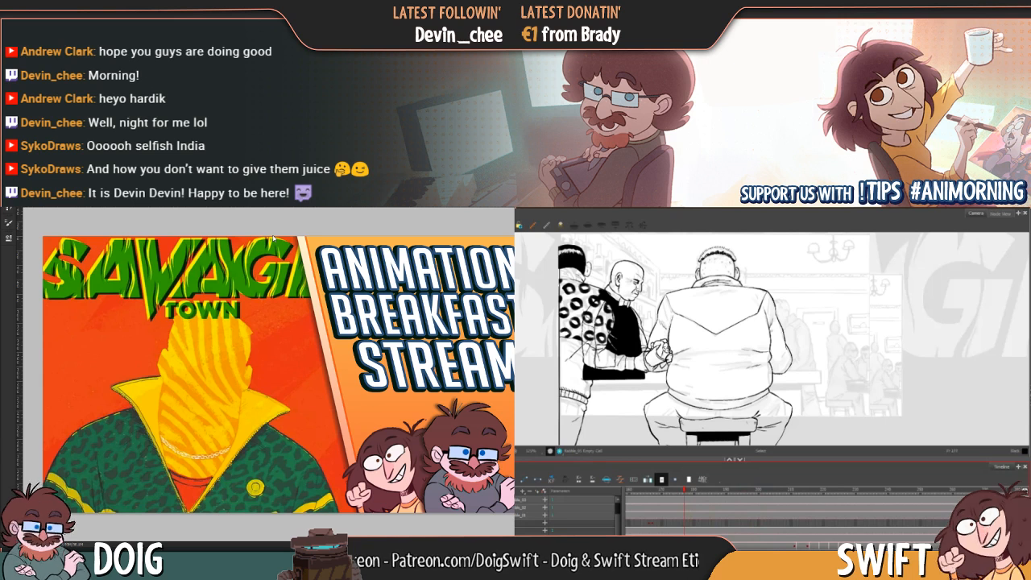
Look through the timeline layers and frames to locate the seated man's drawing keyframes
scroll(788, 544, left, 5)
scroll(788, 548, up, 2)
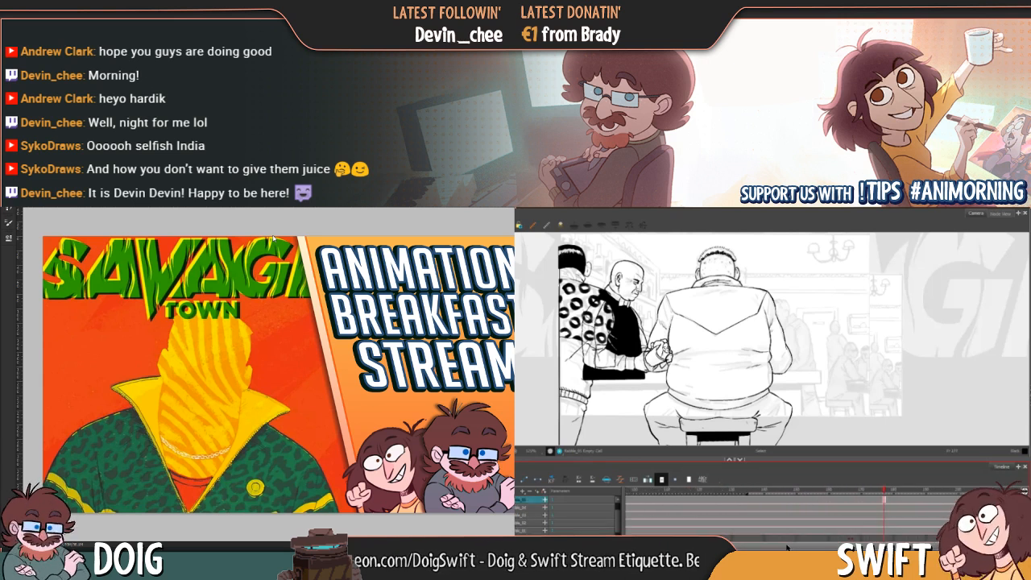
scroll(788, 547, up, 3)
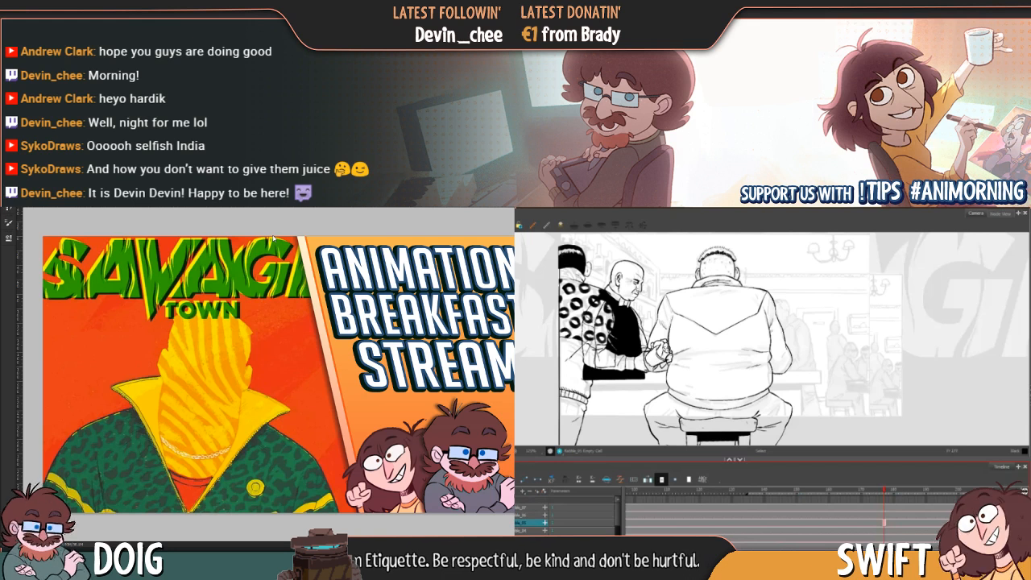
scroll(788, 516, right, 5)
scroll(788, 516, left, 4)
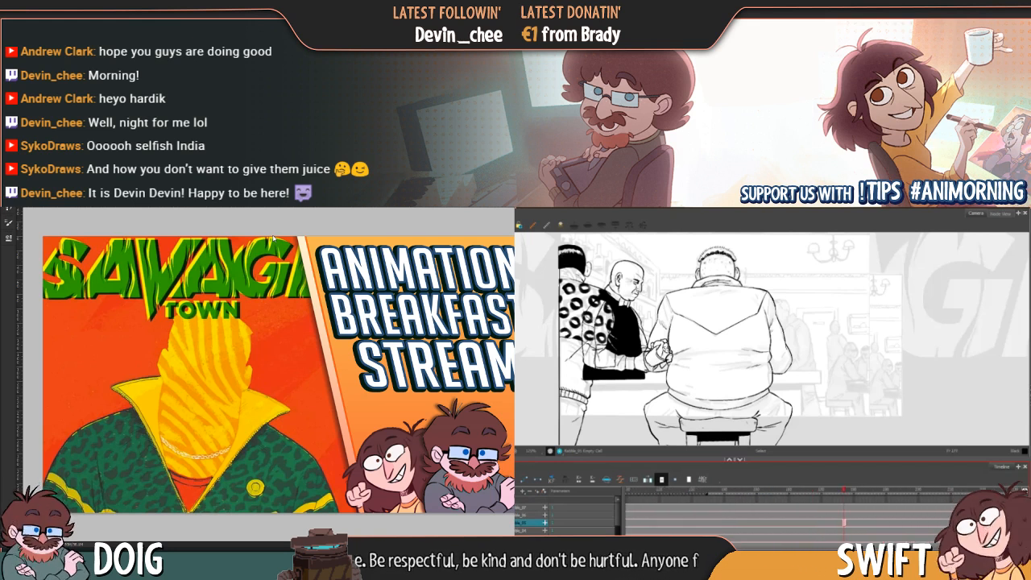
scroll(788, 516, left, 4)
scroll(788, 516, right, 5)
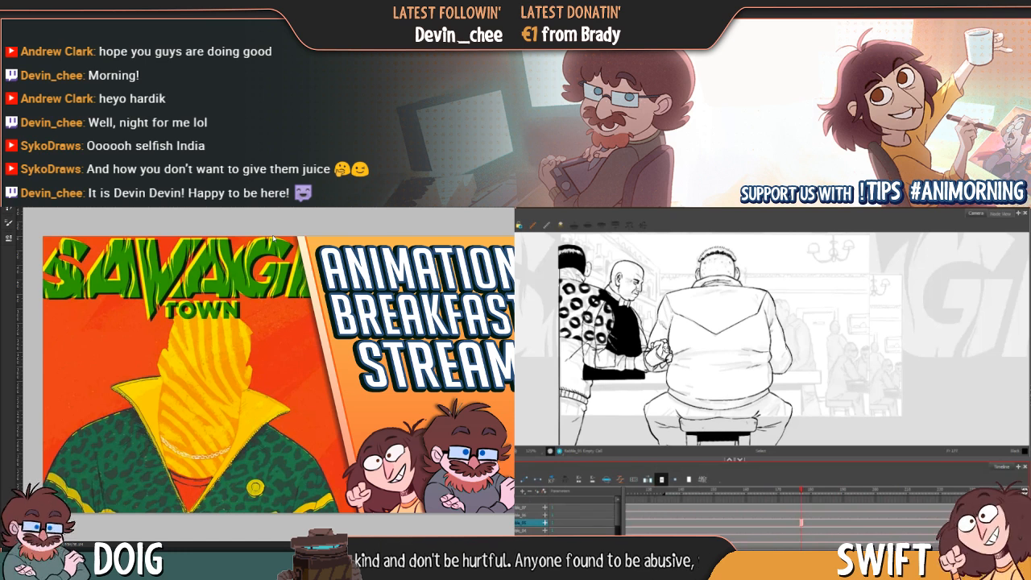
scroll(788, 516, down, 2)
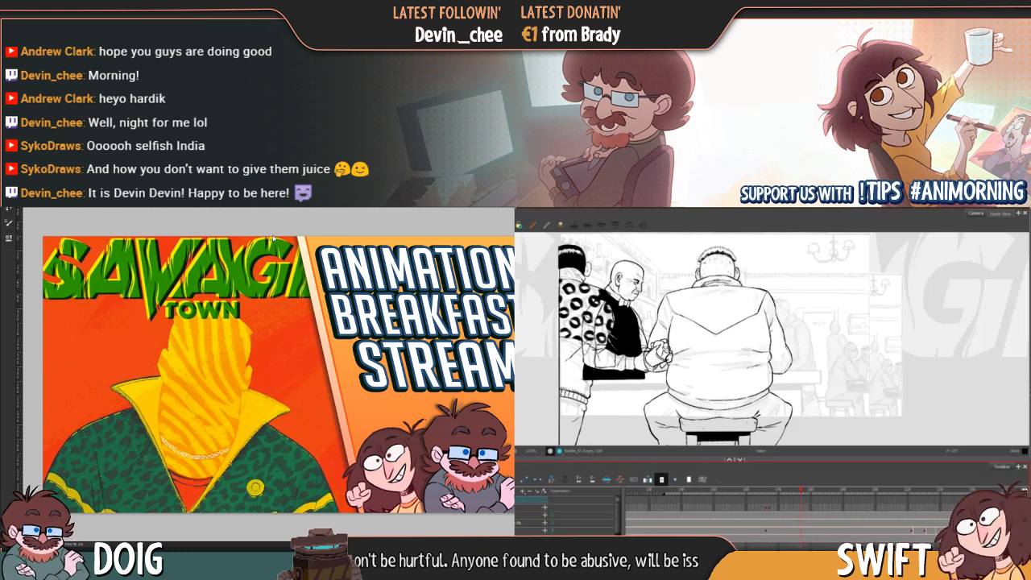
scroll(788, 515, right, 3)
Compare the seated man's upright and hunched poses by flipping between the neighbouring drawings on his layer
click(795, 530)
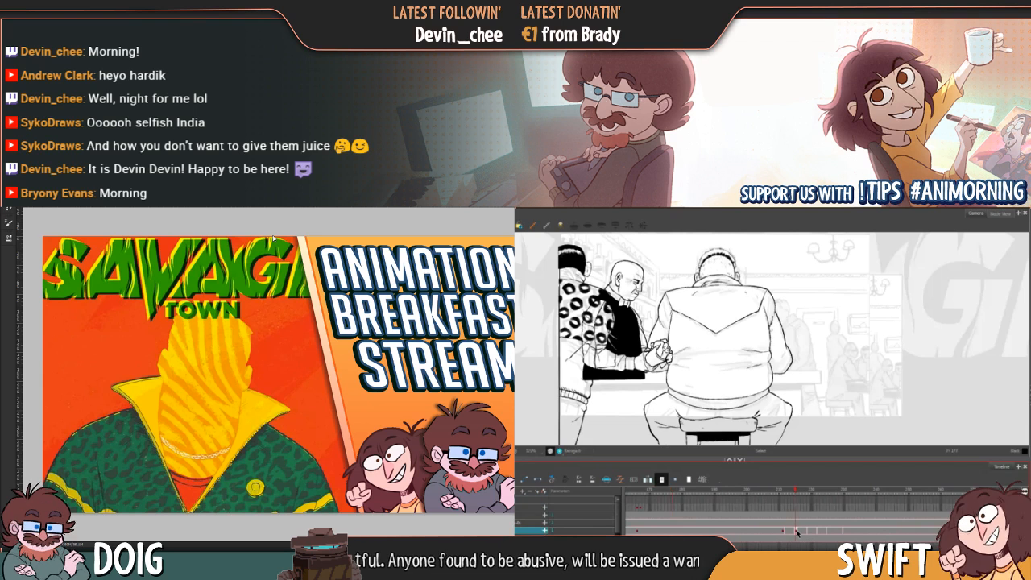
click(800, 531)
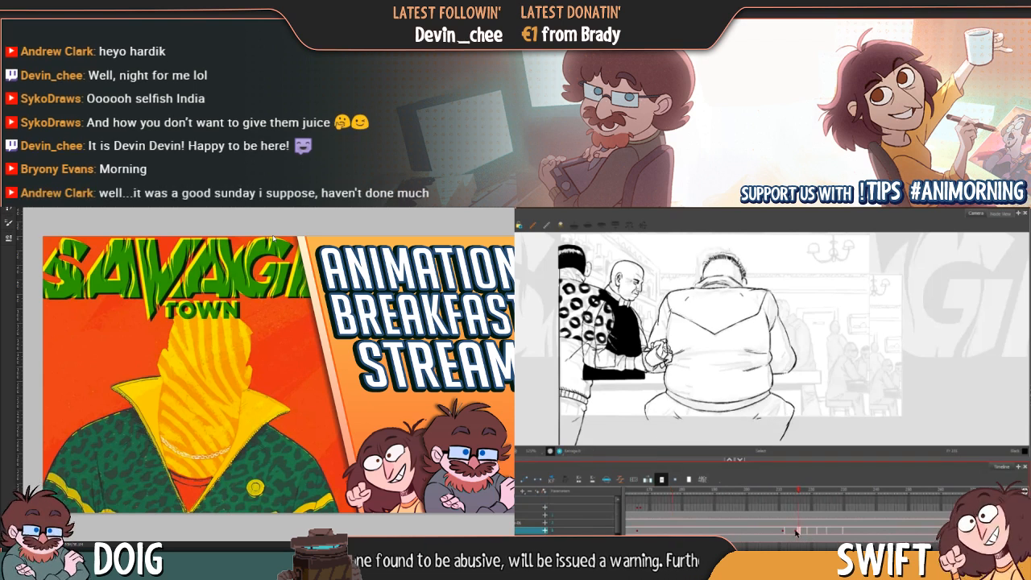
click(795, 530)
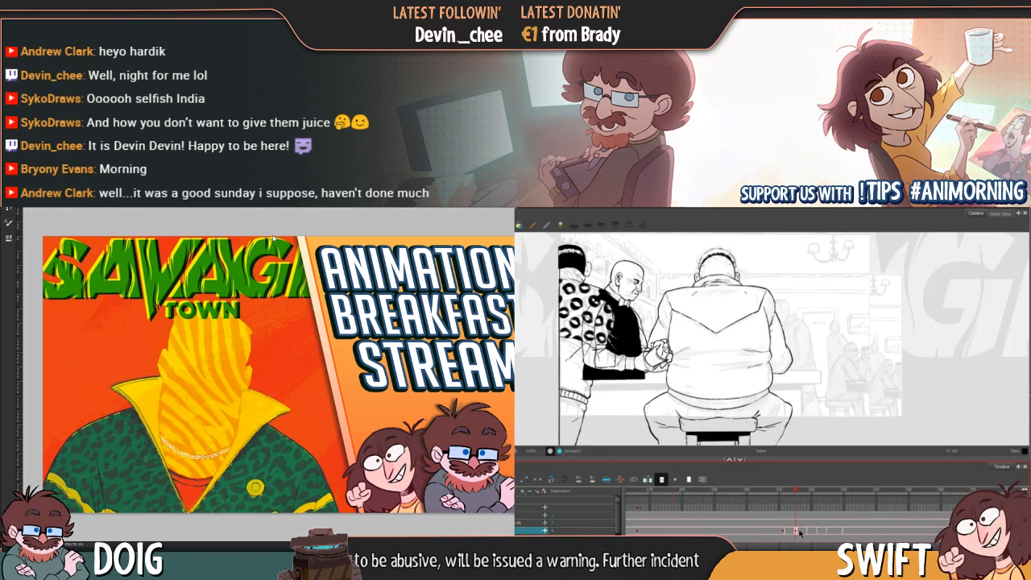
click(799, 531)
click(795, 531)
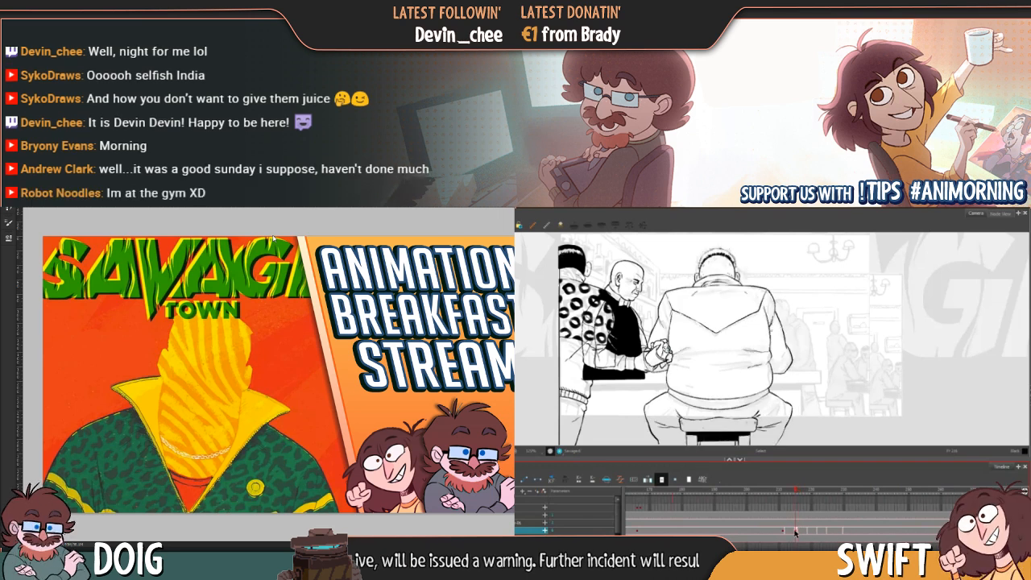
click(798, 532)
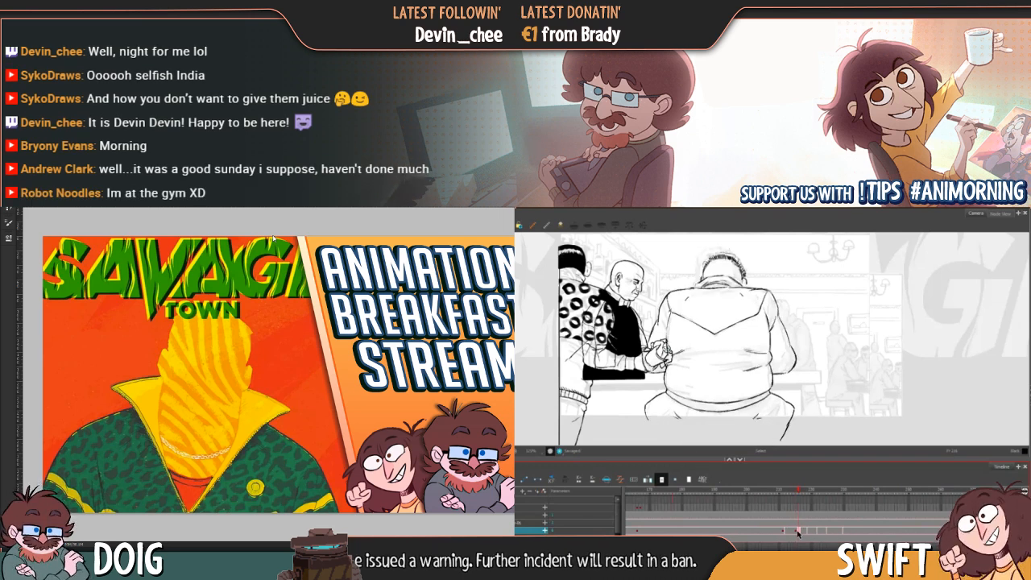
click(796, 532)
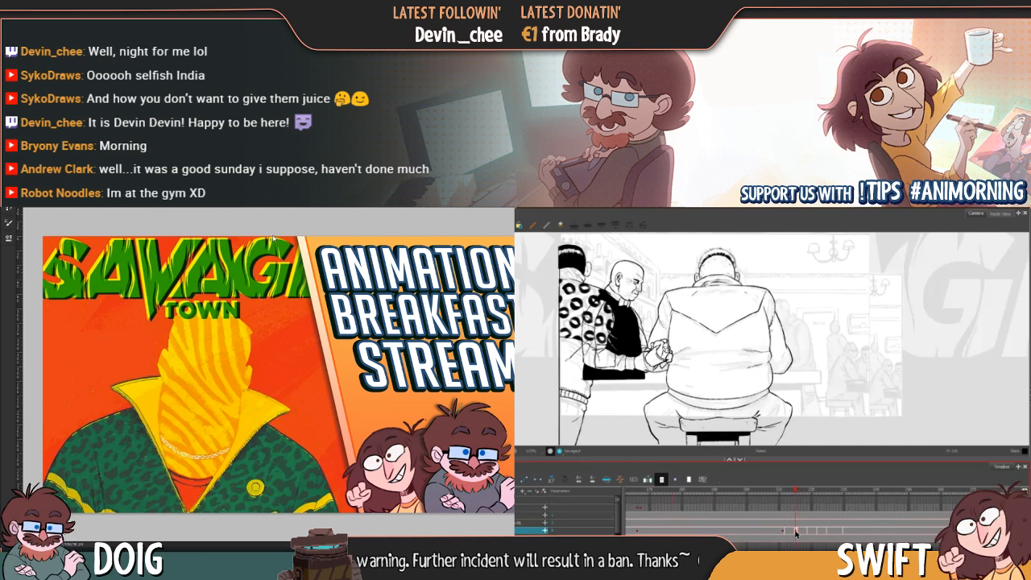
click(800, 531)
click(798, 532)
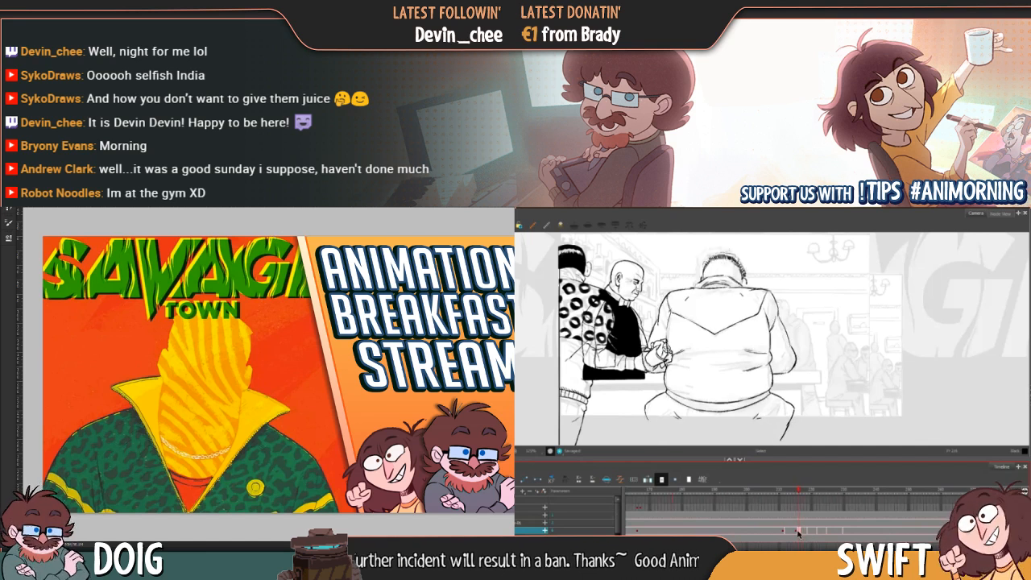
click(796, 533)
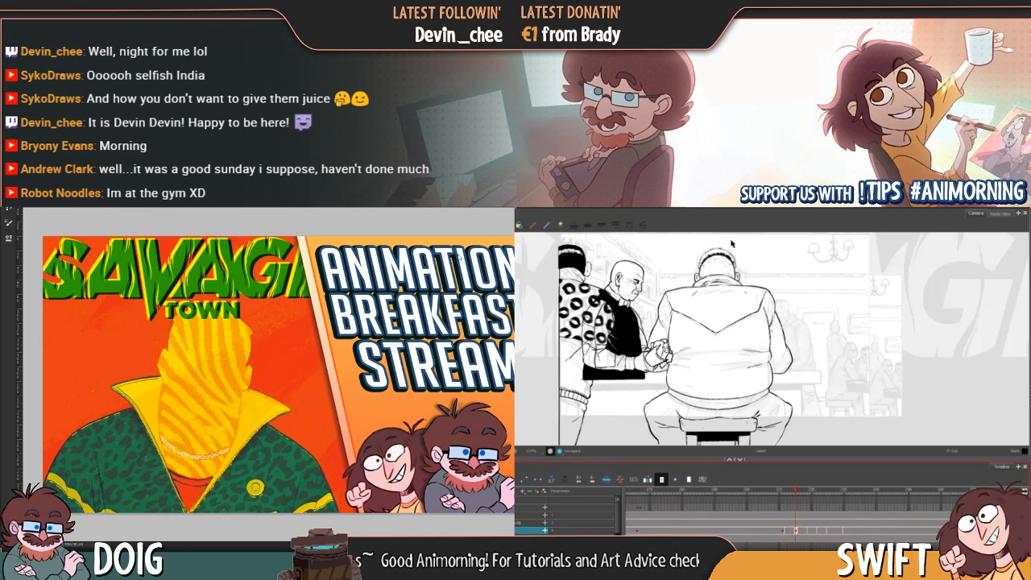
click(798, 532)
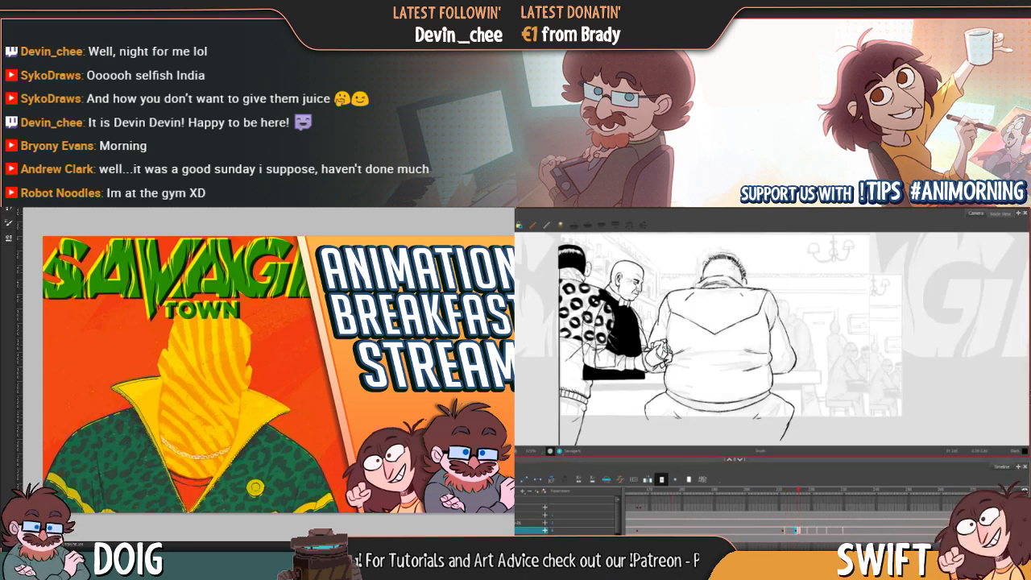
Switch to Audacity and look over the stacked stereo tracks to see how the recorded clips are laid out in time
key(alt+Tab)
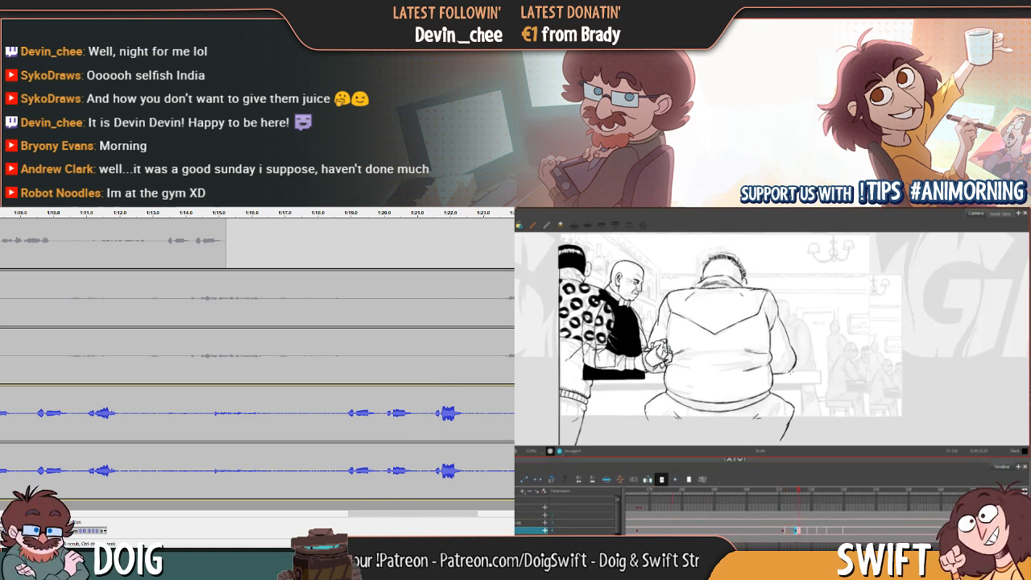
scroll(258, 363, up, 6)
scroll(258, 362, down, 5)
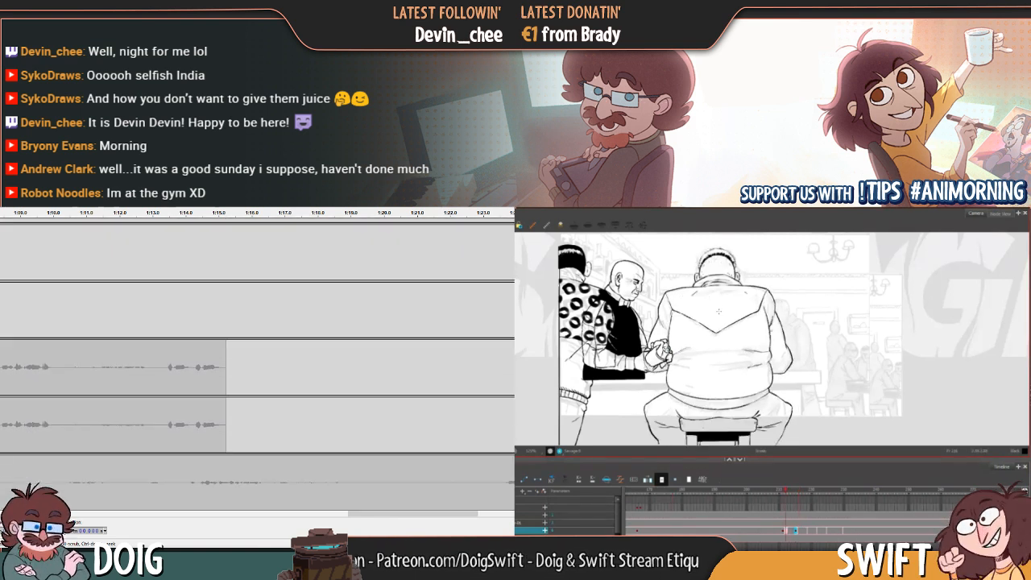
scroll(258, 363, down, 1)
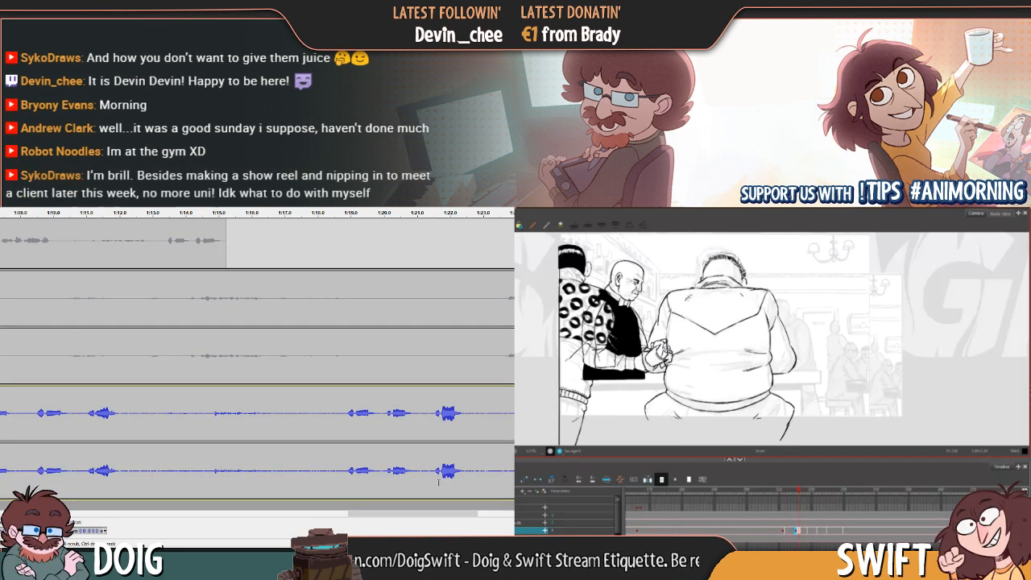
mouse_move(411, 519)
mouse_down()
mouse_move(420, 518)
mouse_move(348, 512)
mouse_move(395, 508)
mouse_up()
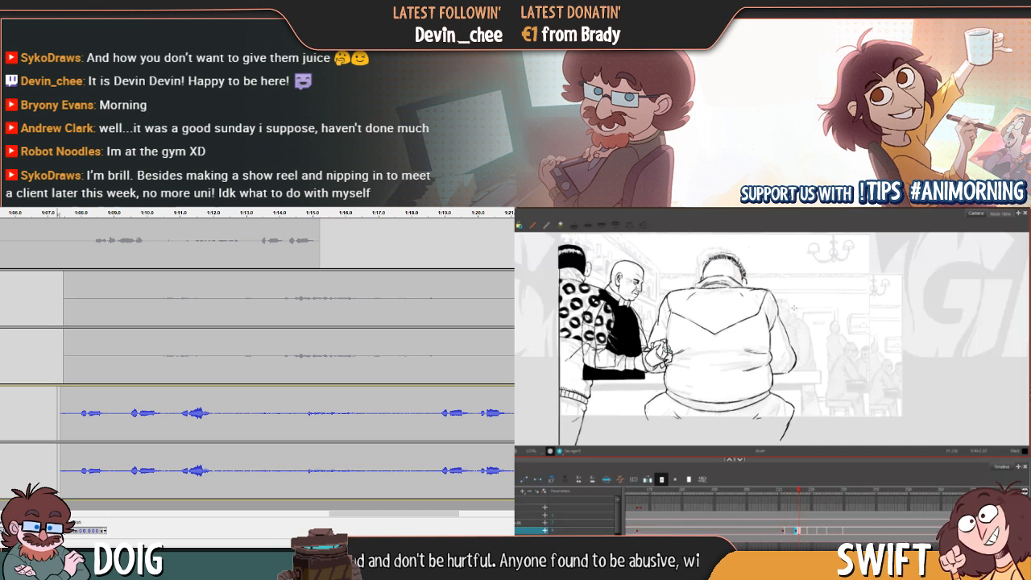
key(ctrl+3)
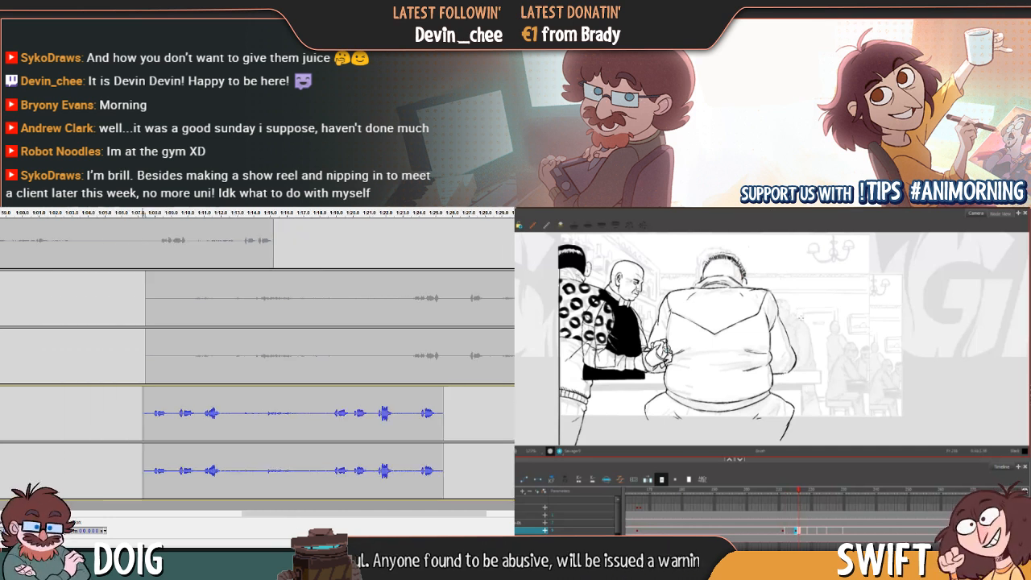
key(ctrl+3)
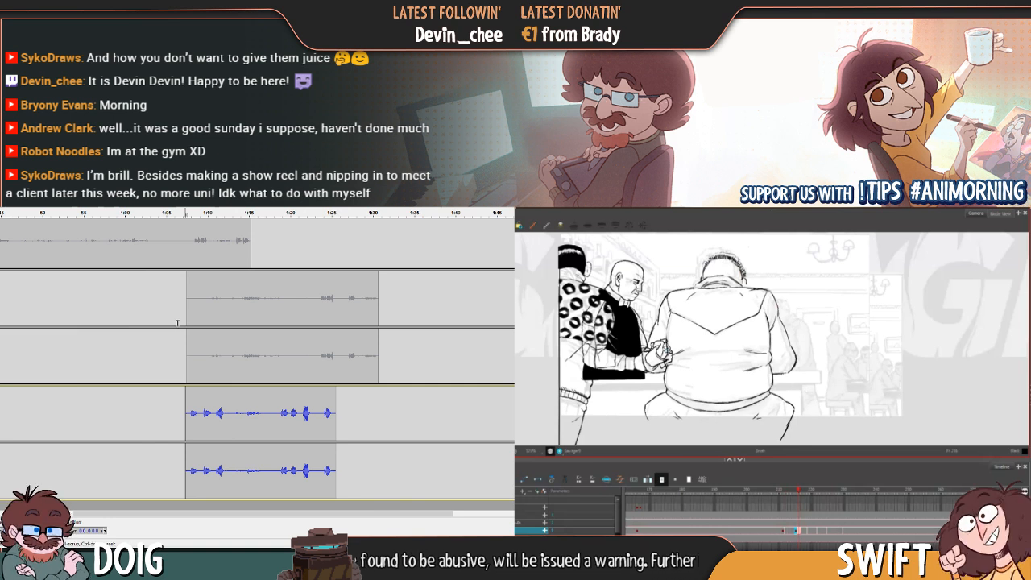
scroll(219, 343, up, 8)
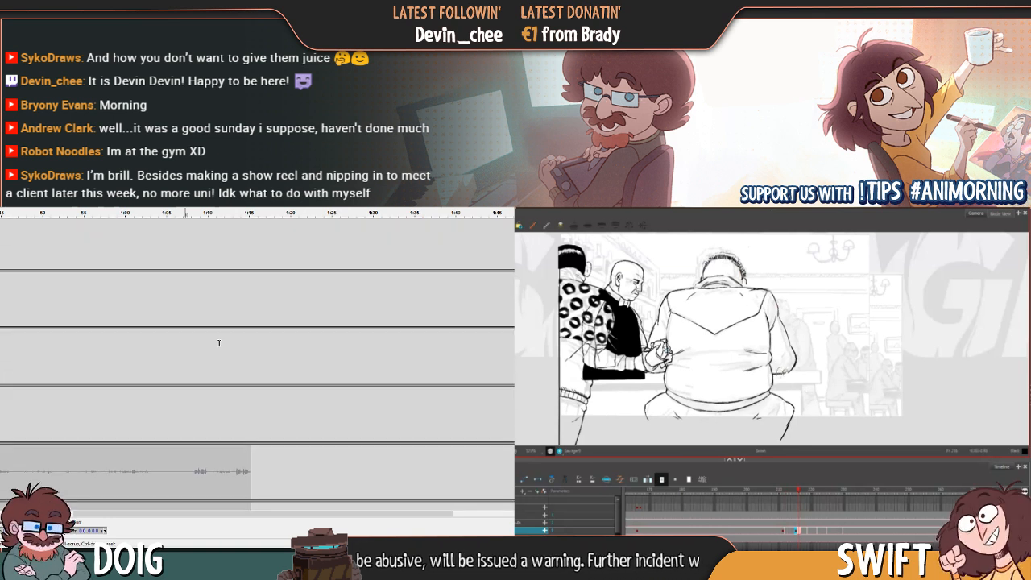
scroll(218, 343, down, 2)
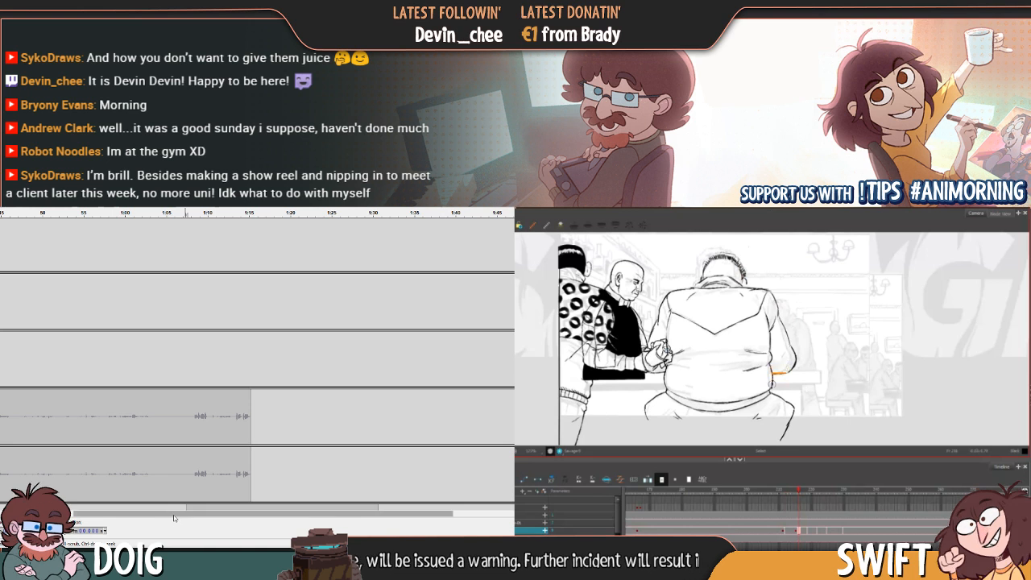
drag(174, 518, 60, 518)
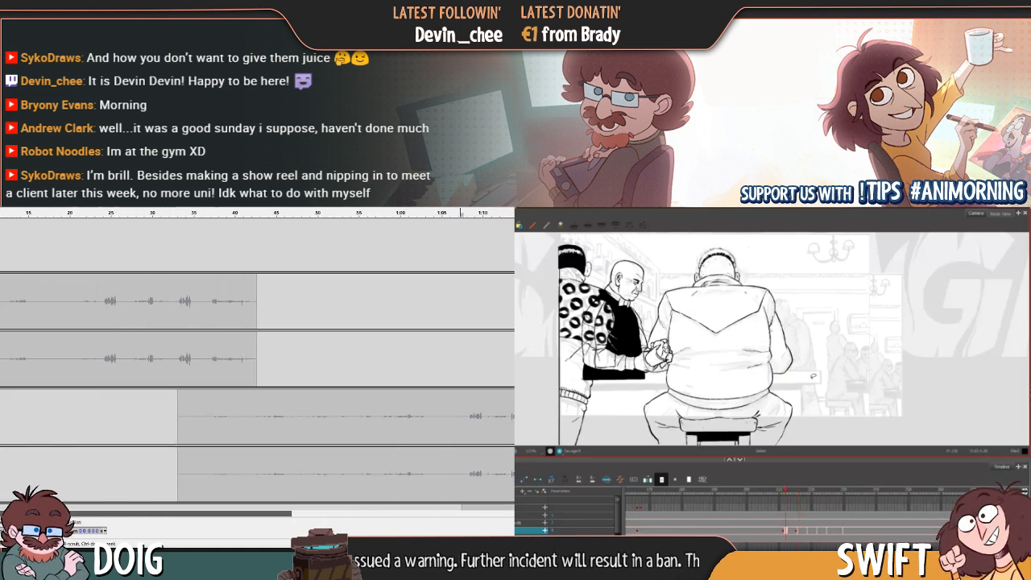
scroll(291, 405, down, 6)
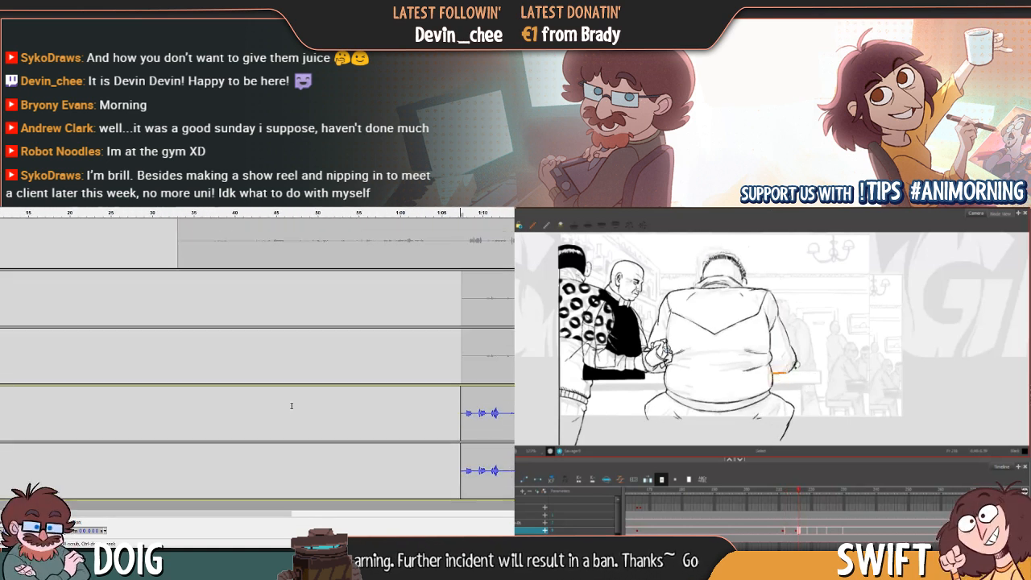
drag(268, 513, 383, 513)
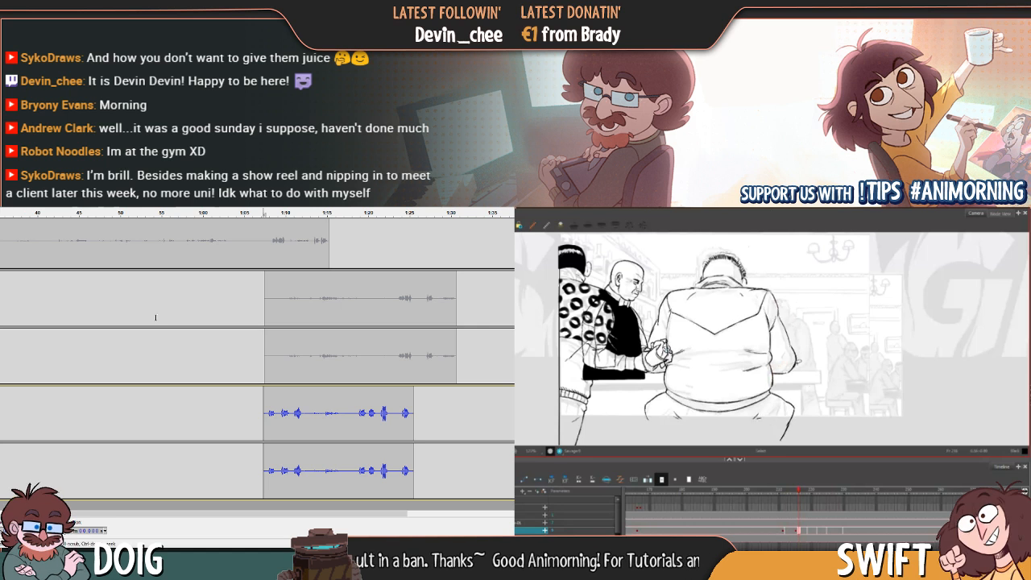
Move the entire clip from the lowest stereo track to the track above, after its existing clip at about 1:32
drag(416, 414, 263, 447)
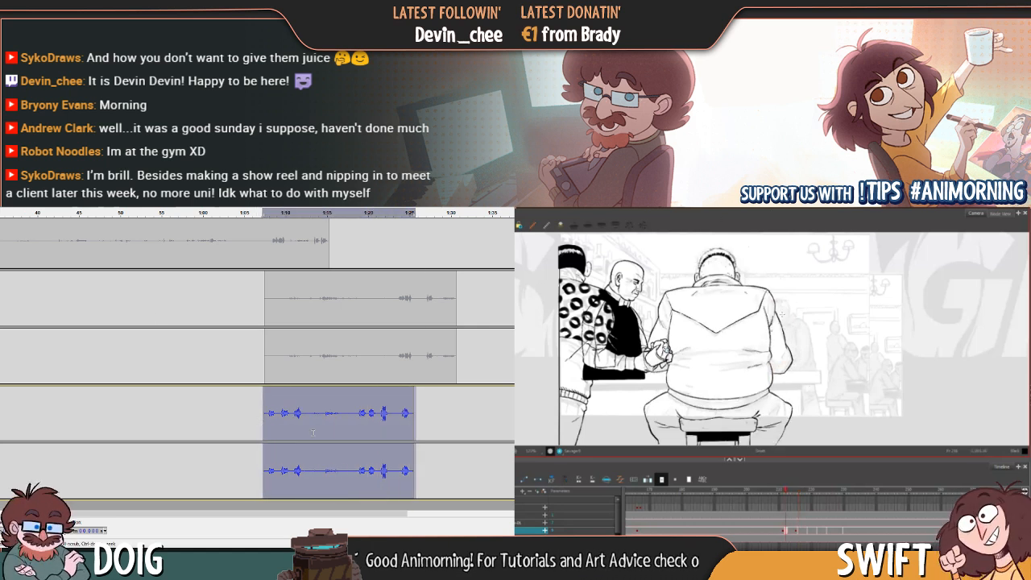
key(Delete)
click(465, 300)
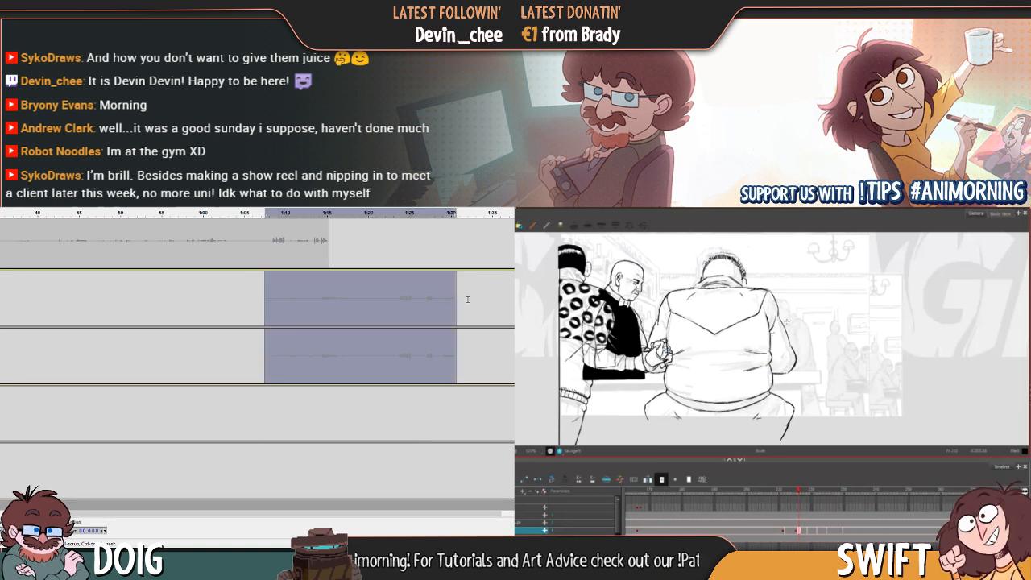
key(ctrl+v)
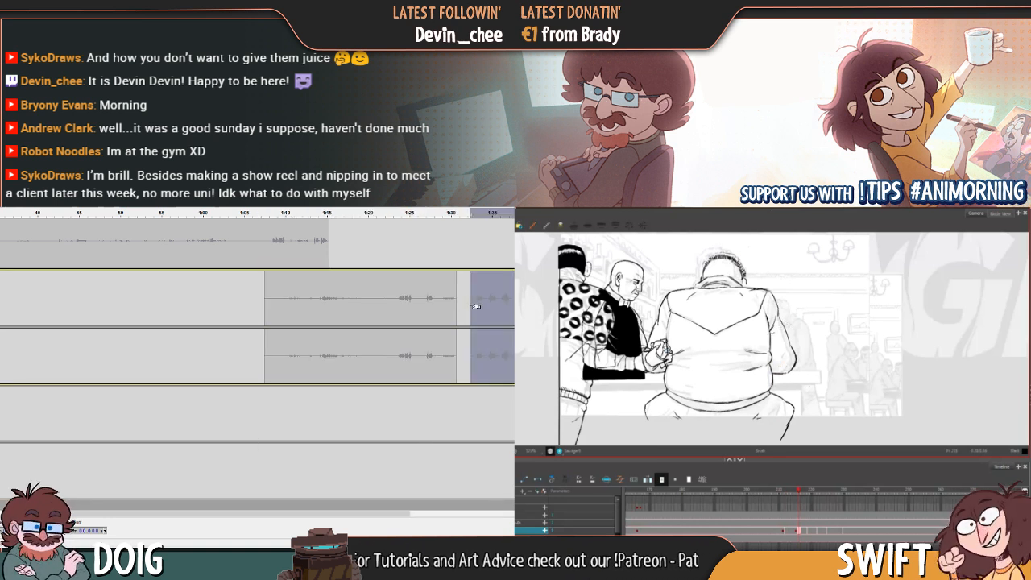
drag(221, 514, 286, 514)
scroll(285, 408, up, 5)
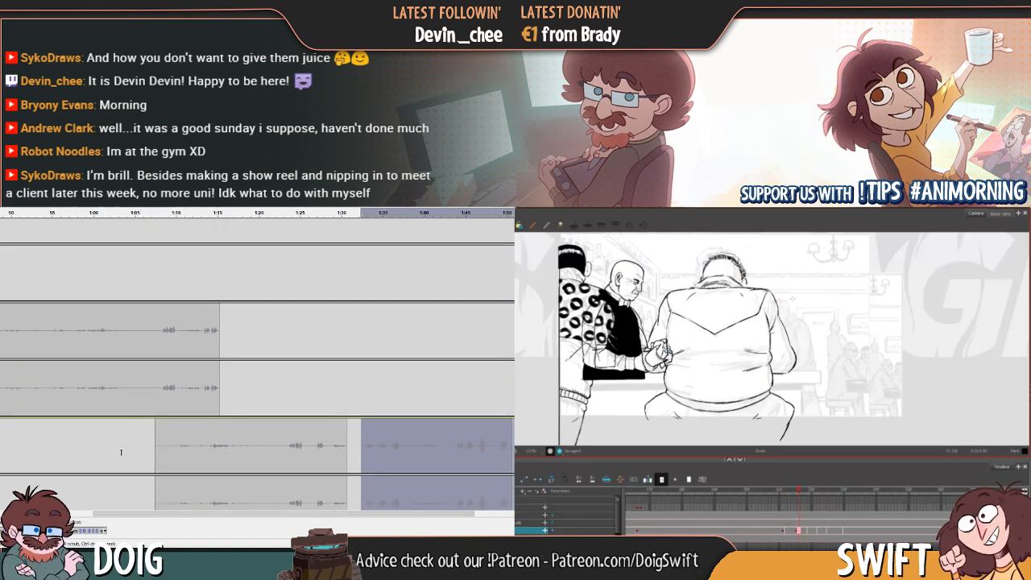
Move both clips from the lowest stereo track to the track above, after its existing clip at about 1:16
scroll(151, 433, down, 1)
click(151, 433)
drag(151, 432, 514, 433)
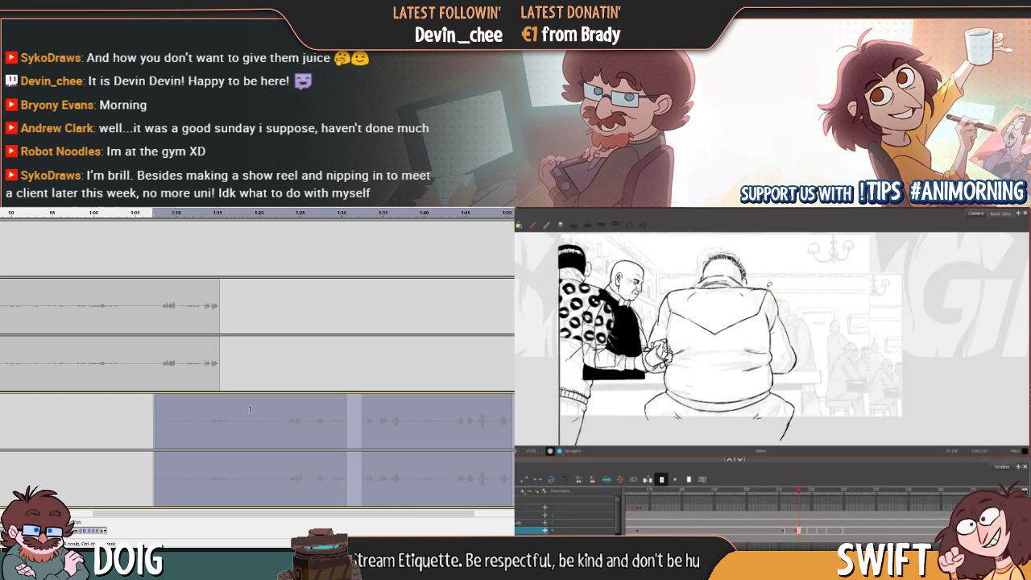
key(ctrl+x)
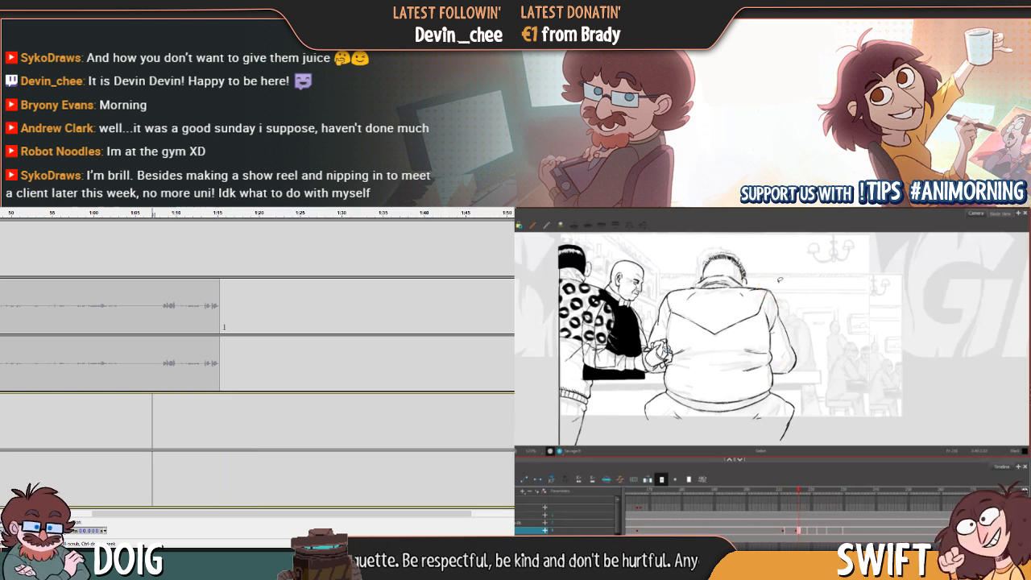
click(221, 325)
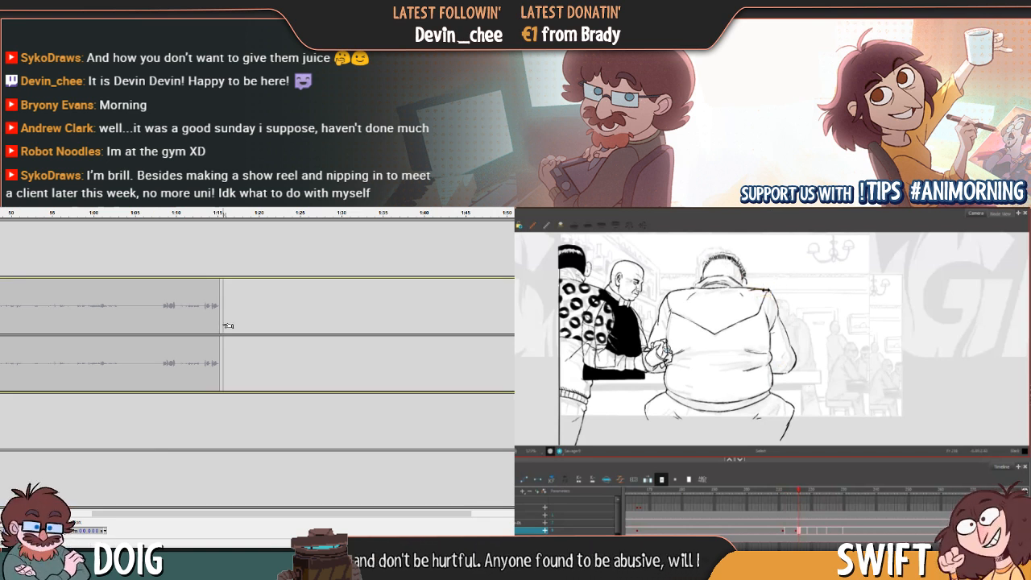
key(ctrl+v)
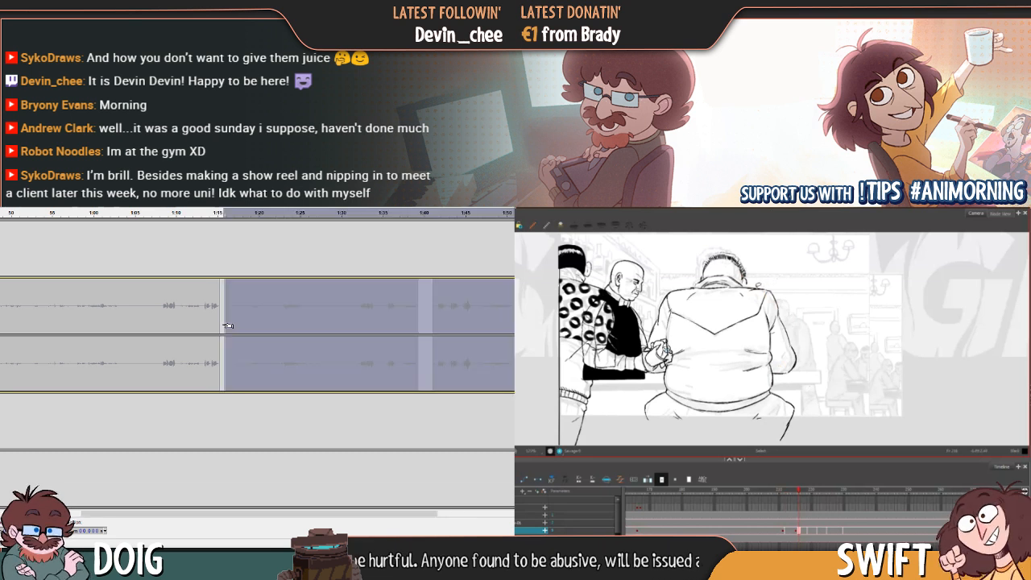
click(260, 429)
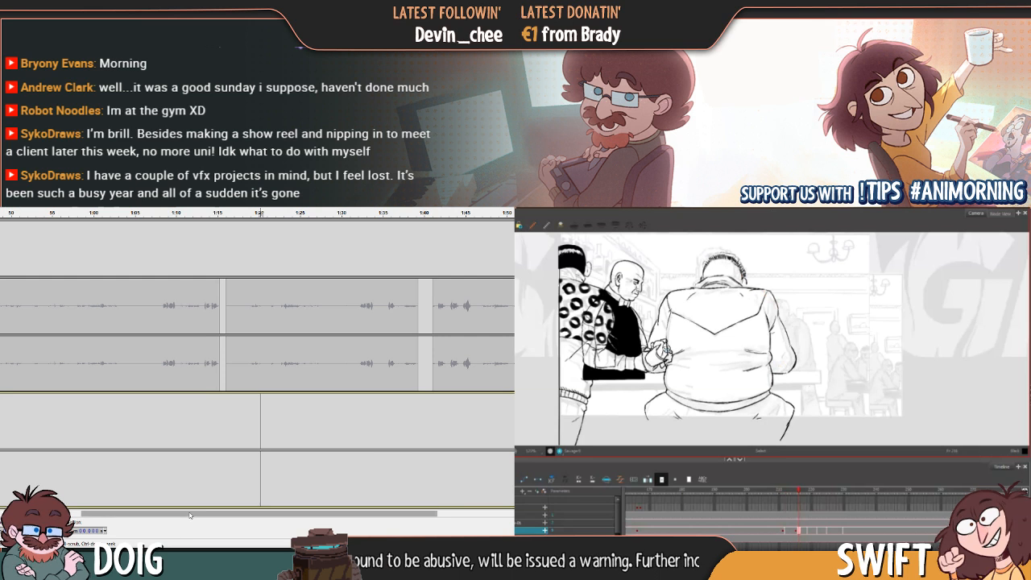
Move all three clips, through about 2:00, onto the next stereo track up, after its existing clip at about 0:43
mouse_move(192, 515)
mouse_down()
mouse_move(23, 515)
mouse_move(258, 502)
mouse_move(4, 506)
mouse_up()
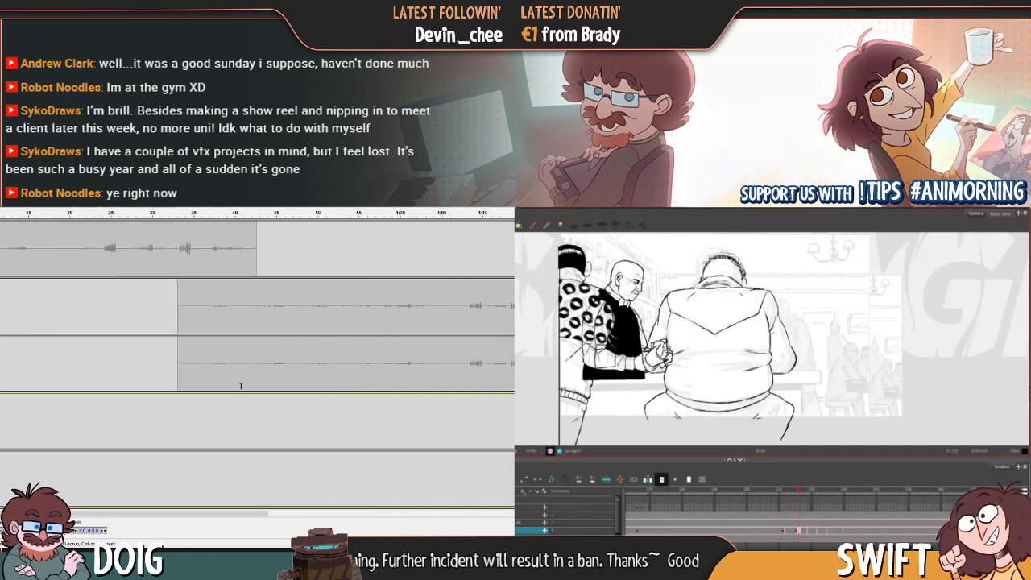
drag(377, 511, 513, 511)
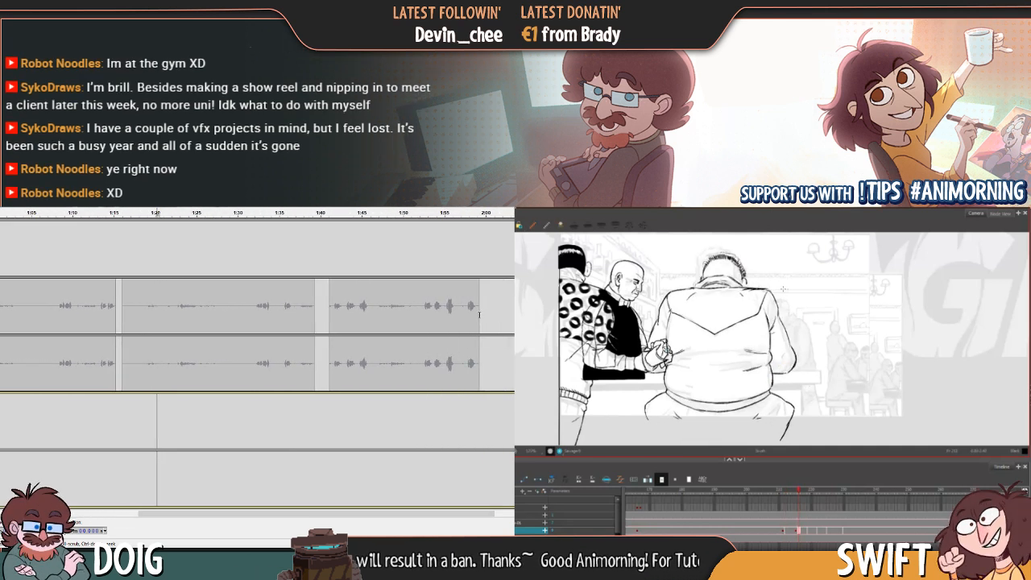
drag(481, 315, 0, 312)
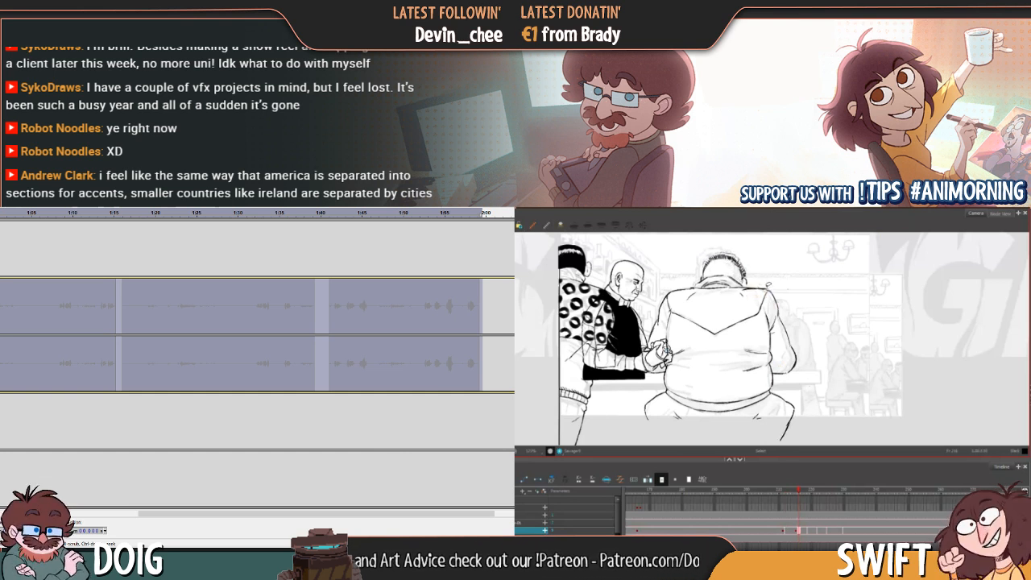
scroll(257, 335, left, 10)
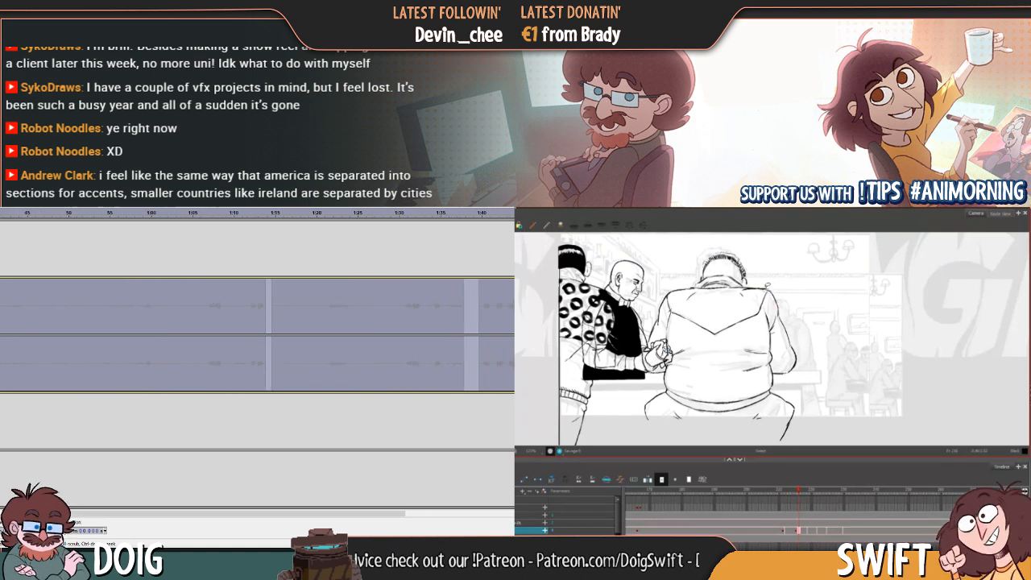
scroll(258, 334, left, 5)
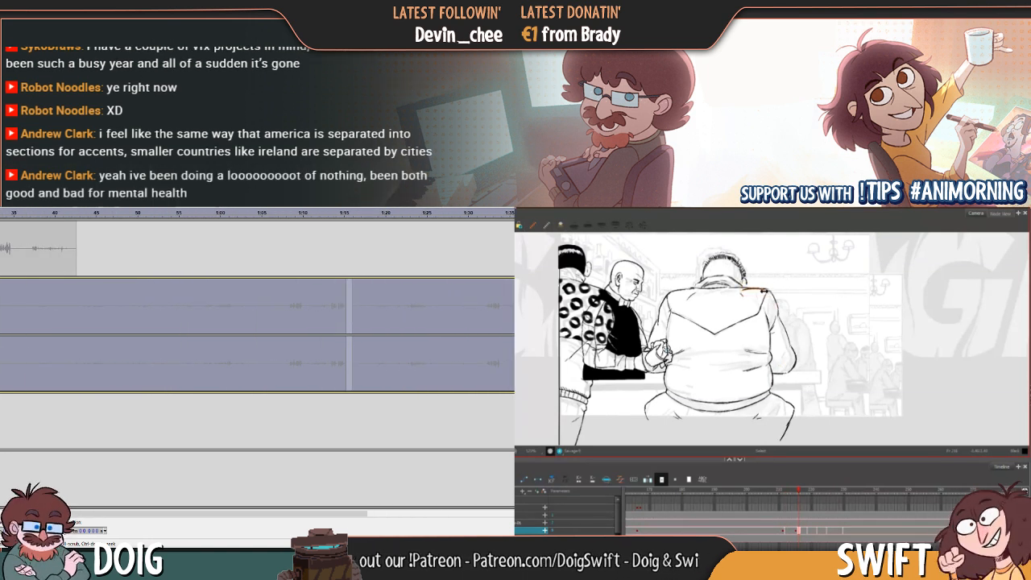
key(Delete)
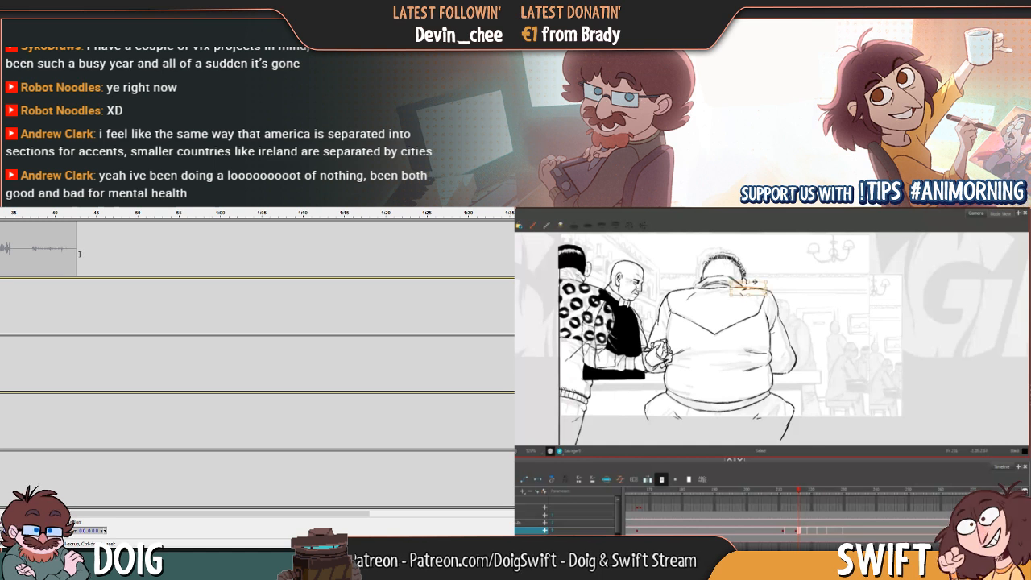
key(ctrl+z)
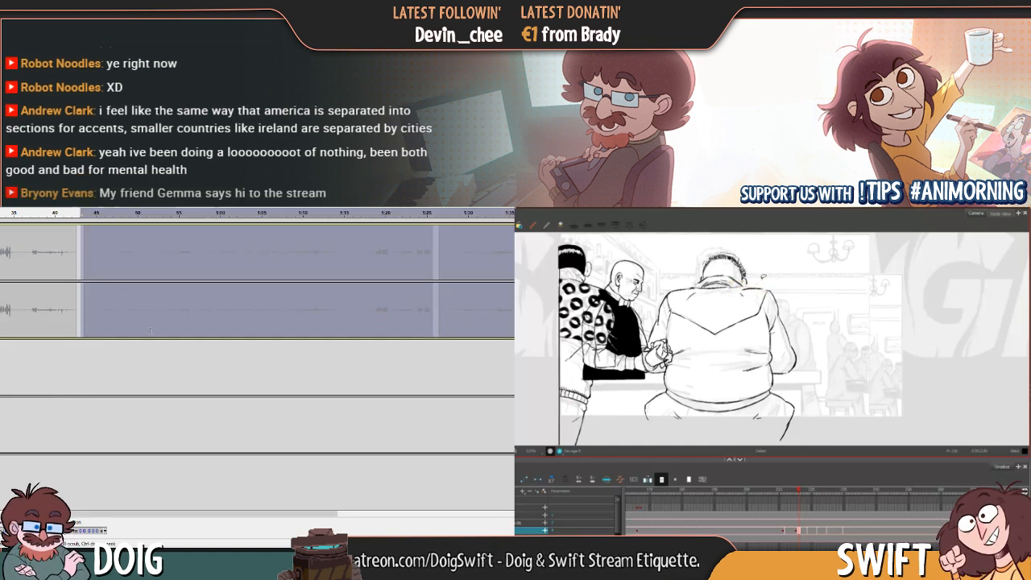
click(99, 379)
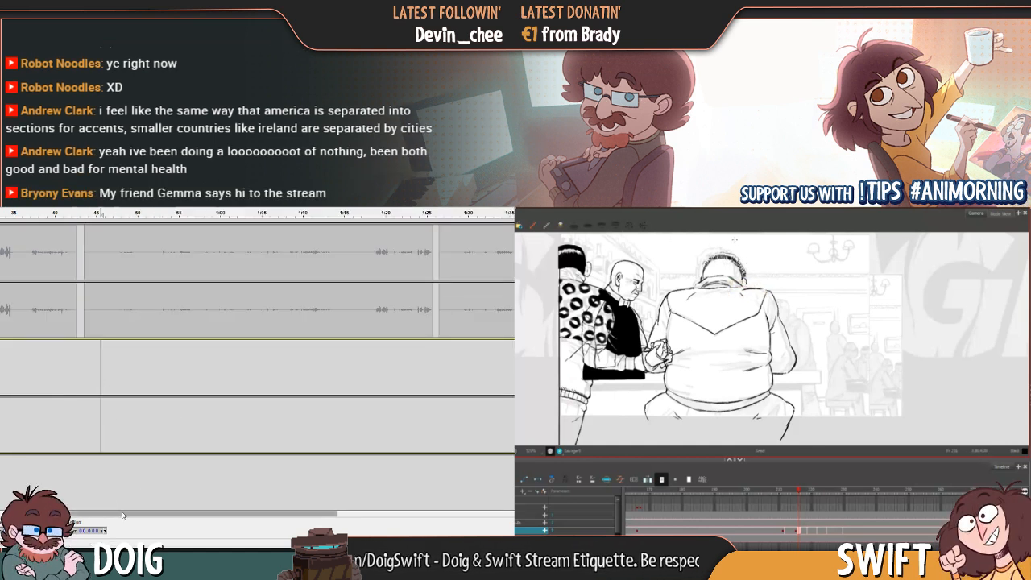
drag(122, 516, 38, 488)
Flip between the seated man's neighbouring drawings to compare his head and shoulder positions
key(f)
key(g)
key(f)
key(g)
key(f)
key(g)
key(f)
key(g)
Remove the empty stereo tracks below the combined clips and check the combined track through to its end
drag(295, 395, 243, 390)
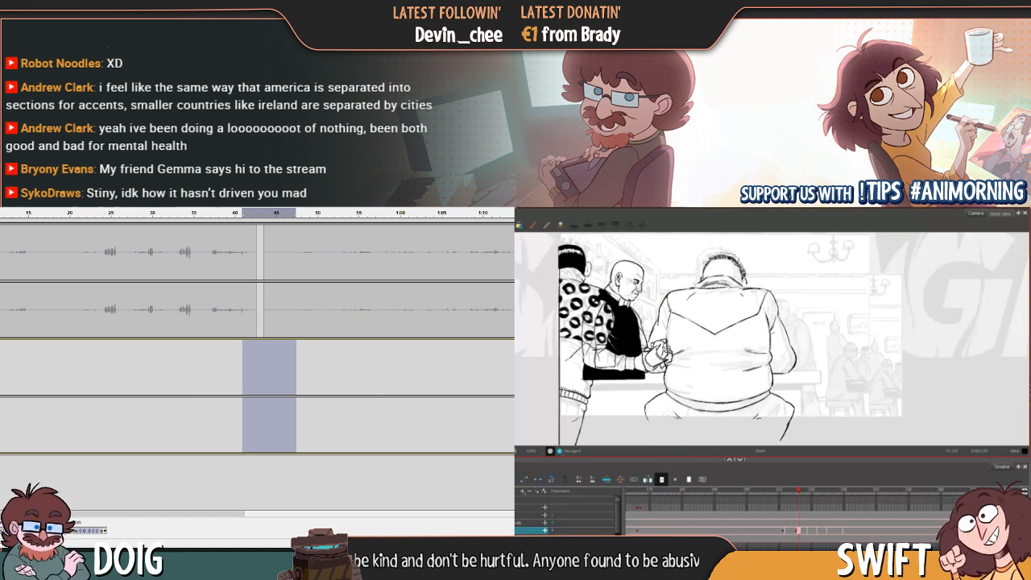
click(243, 482)
scroll(243, 395, up, 1)
key(f)
key(g)
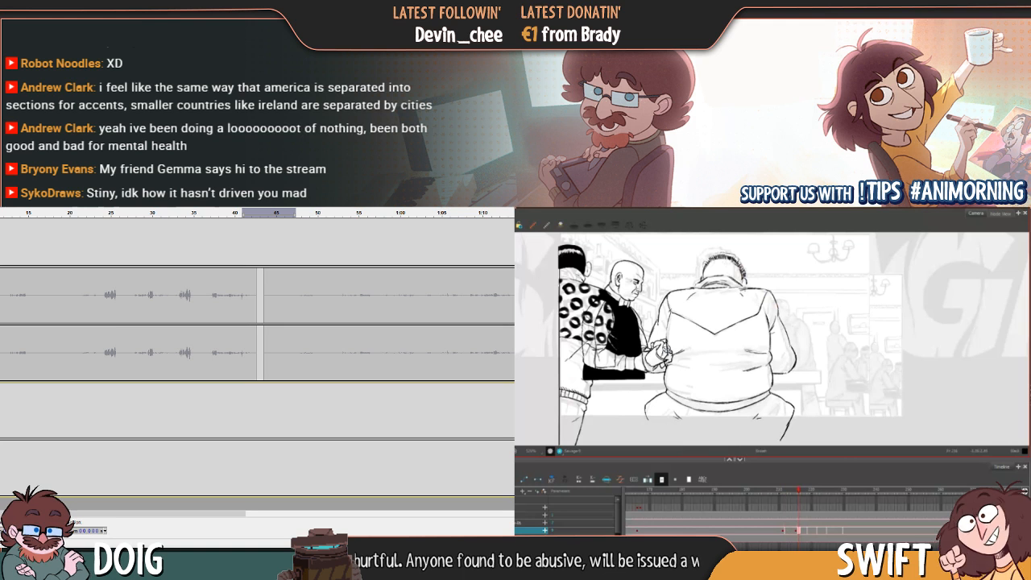
scroll(154, 507, up, 1)
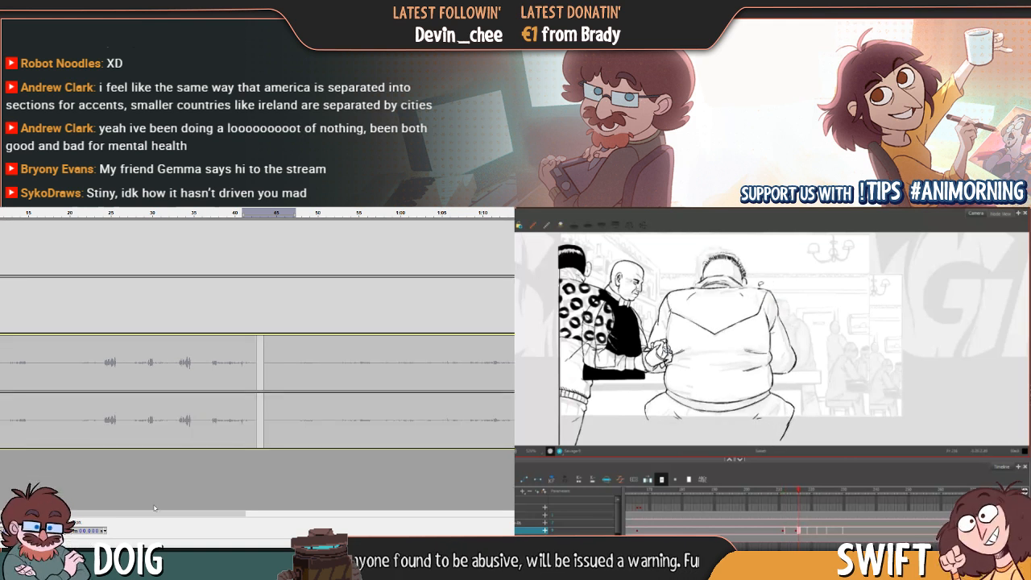
mouse_move(154, 514)
mouse_down()
mouse_move(490, 508)
mouse_move(161, 513)
mouse_up()
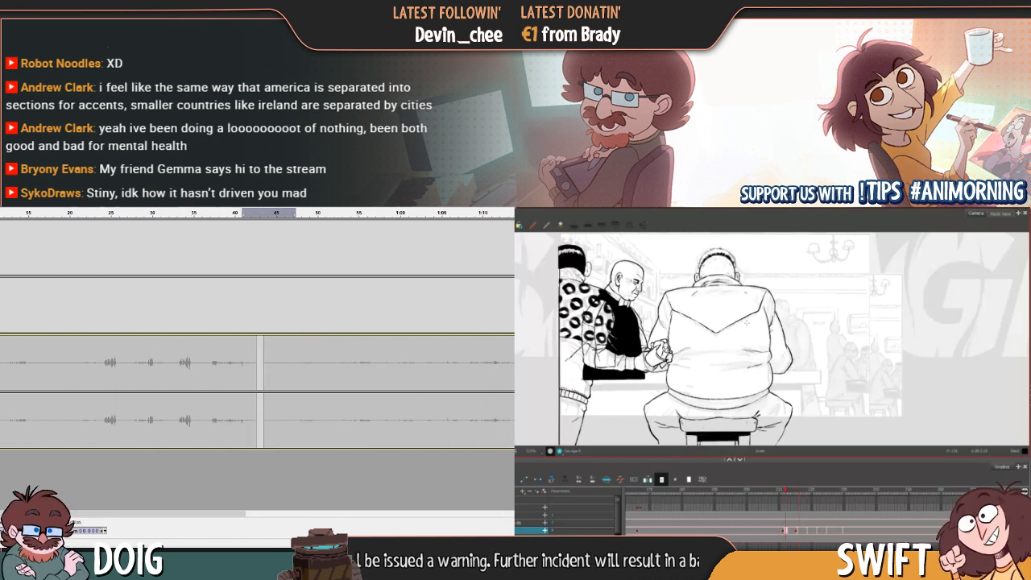
key(ctrl+z)
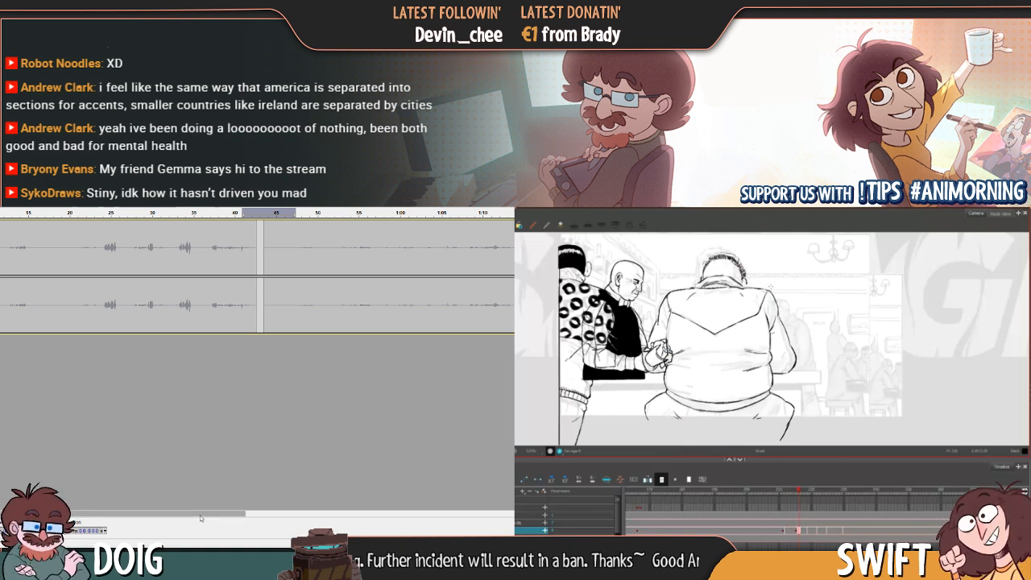
drag(322, 514, 501, 512)
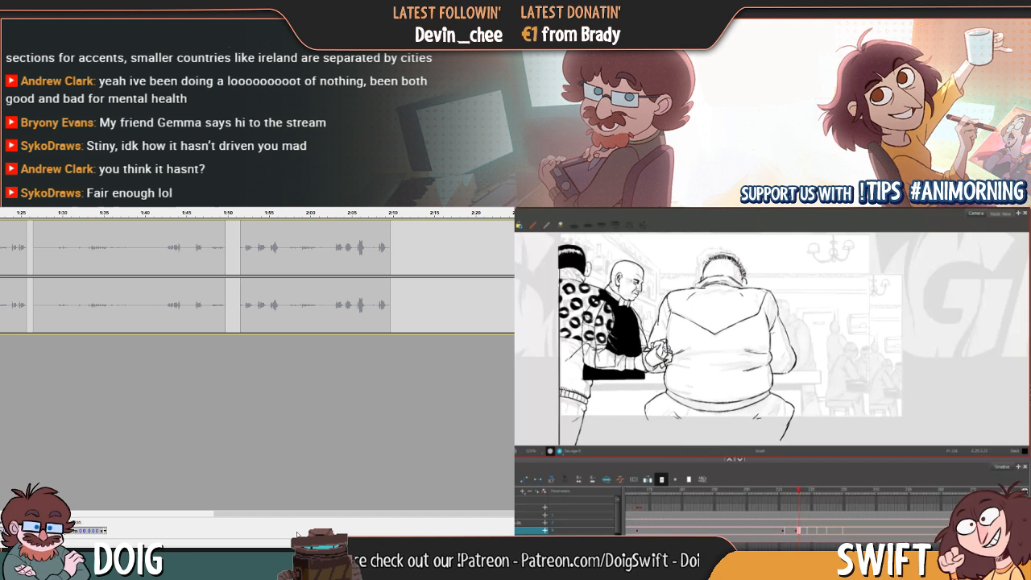
drag(312, 515, 16, 513)
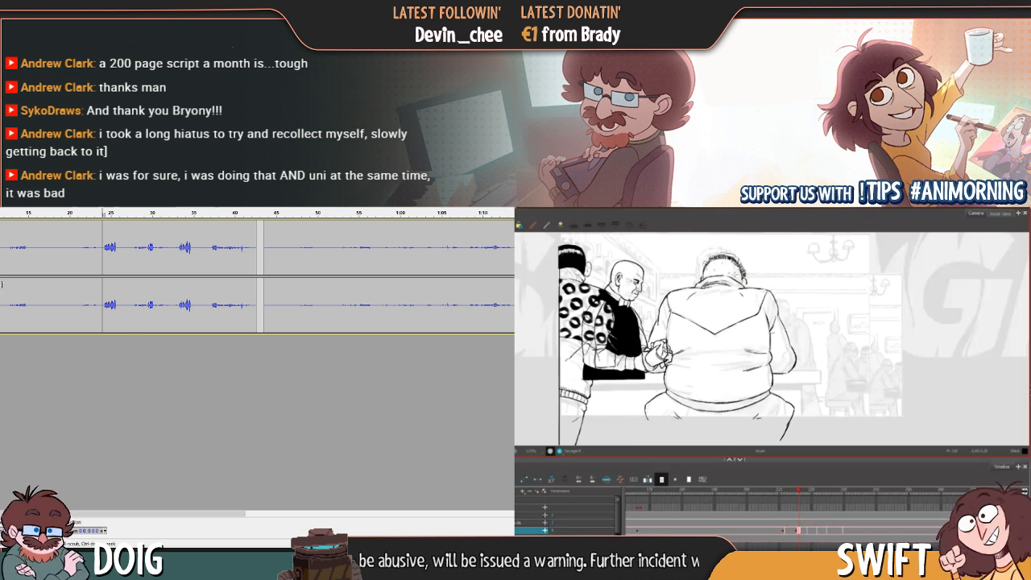
Compare the seated man's upright and hunched drawings by flipping repeatedly between the two keyframes
key(f)
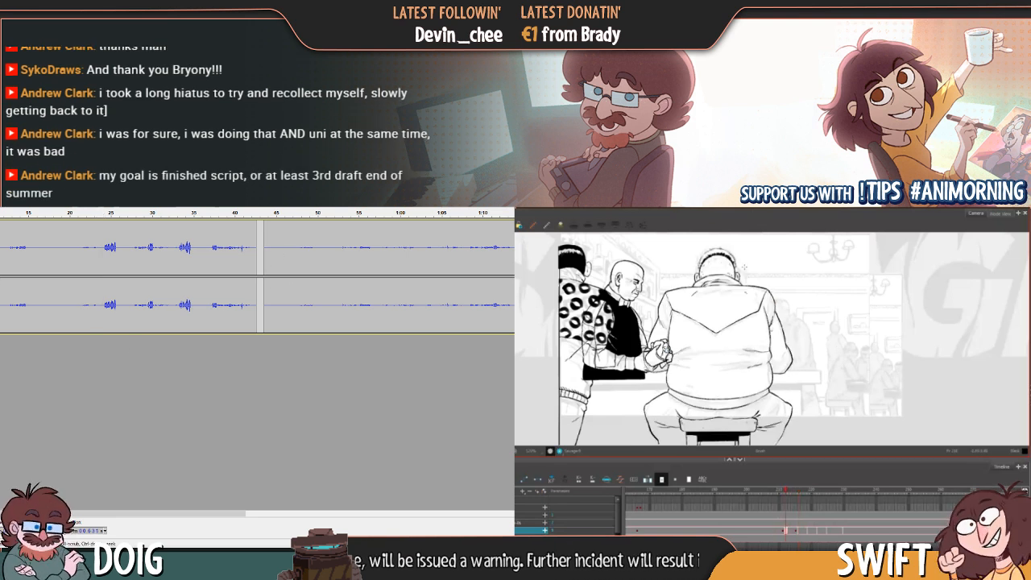
key(g)
key(f)
key(g)
key(f)
key(g)
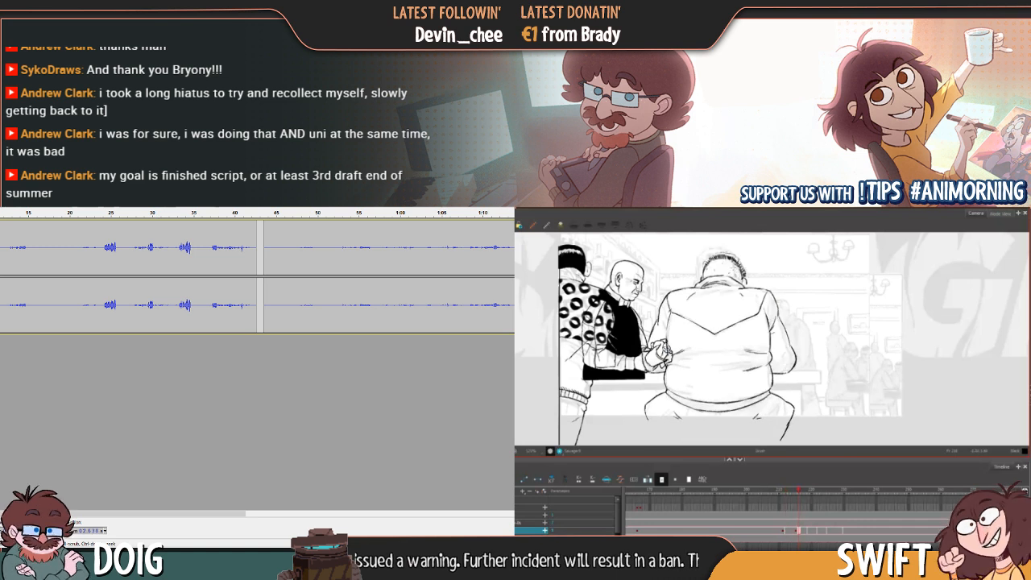
key(f)
key(g)
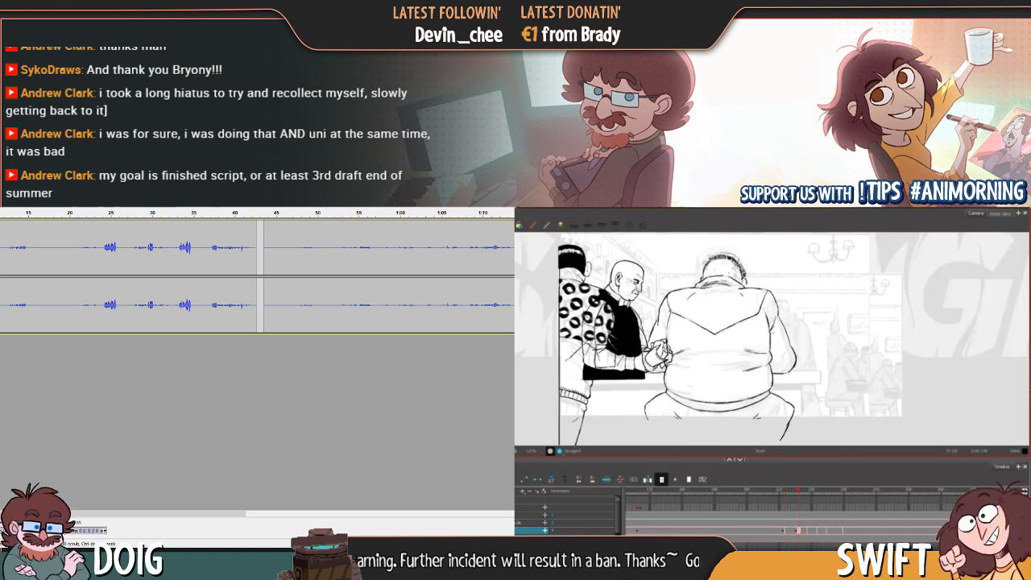
key(f)
key(g)
key(f)
key(g)
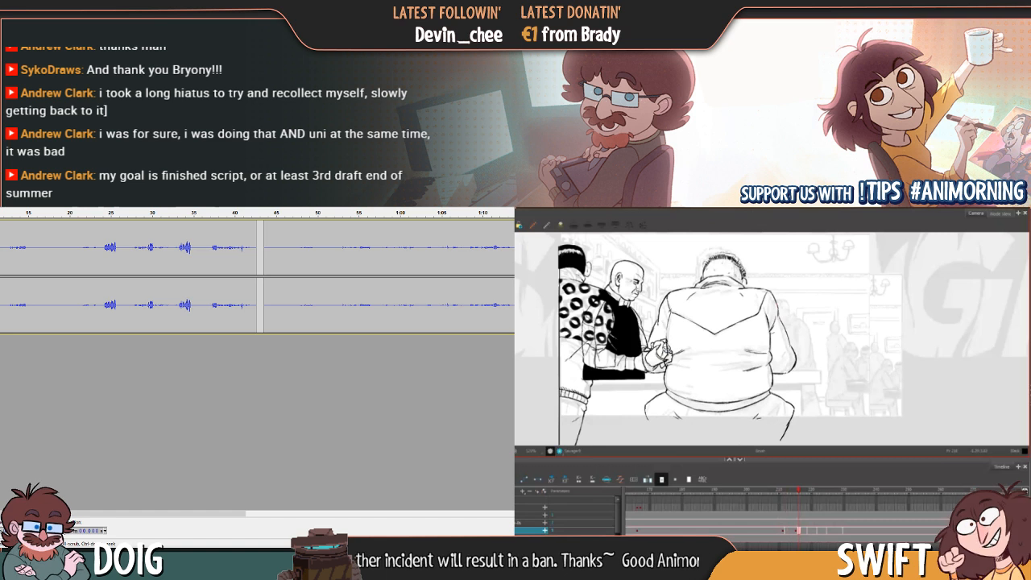
key(f)
key(g)
key(f)
key(g)
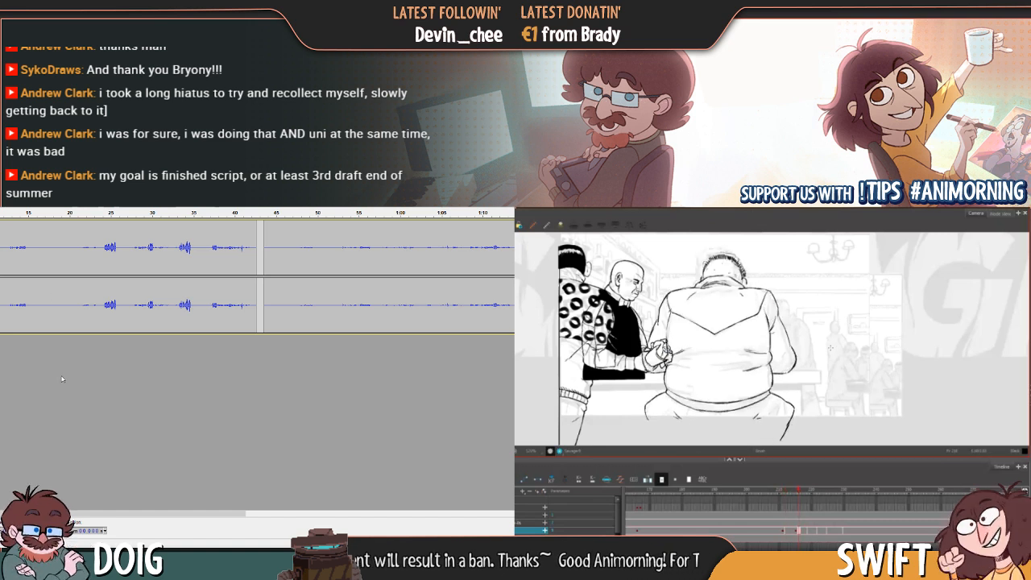
key(f)
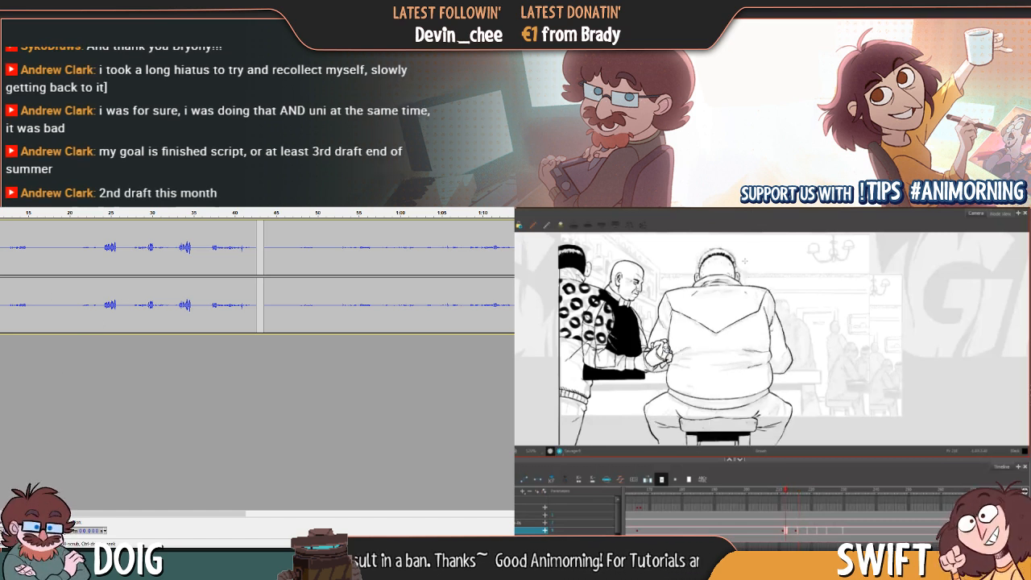
key(g)
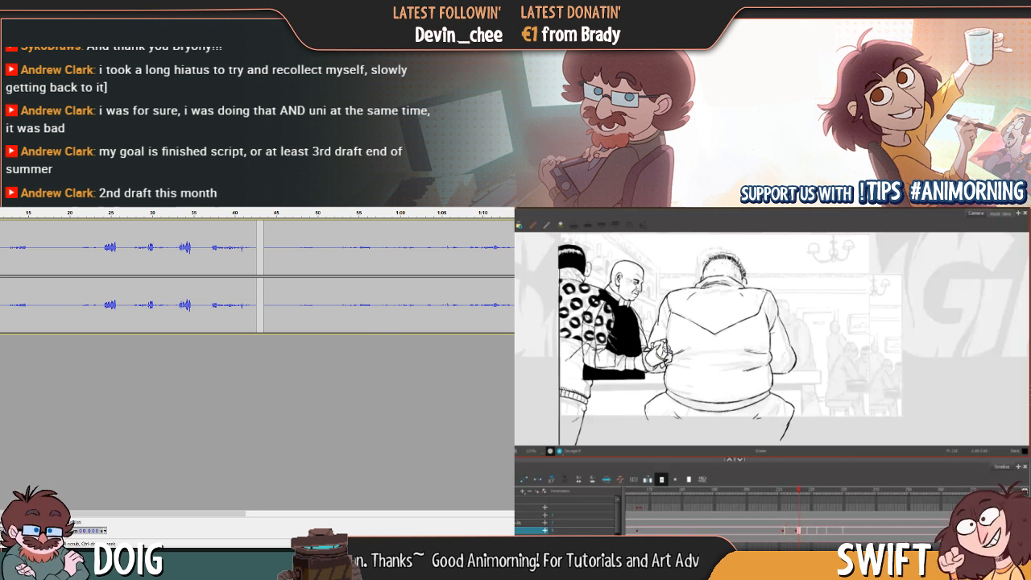
key(f)
key(g)
Select the combined audio clips up to about 2:10 and recheck the seated man's movement between his two drawings
mouse_move(2, 279)
mouse_down()
mouse_move(514, 295)
mouse_move(404, 308)
mouse_up()
key(f)
key(g)
key(f)
key(g)
key(f)
key(g)
key(f)
key(g)
key(f)
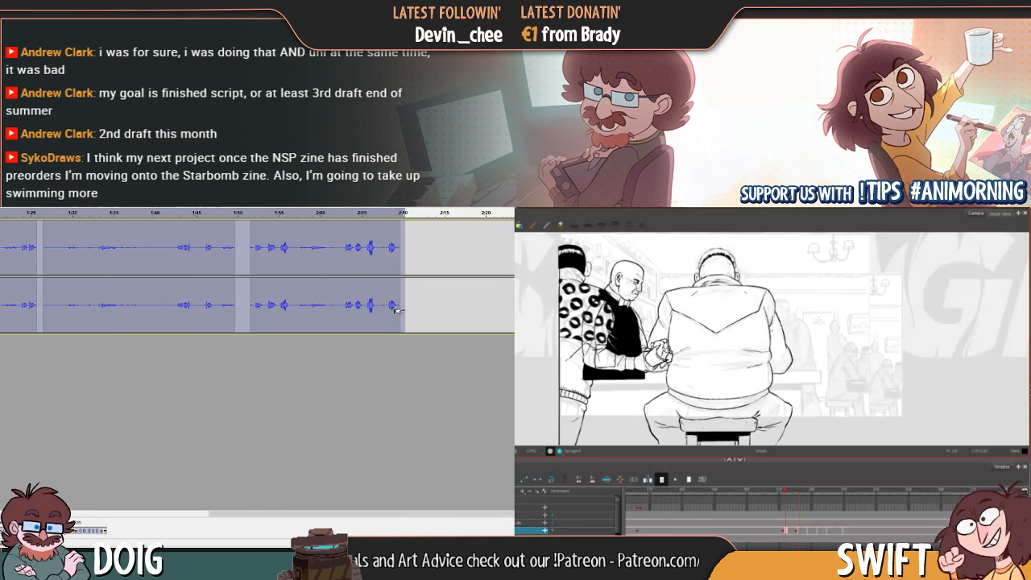
key(g)
key(f)
key(g)
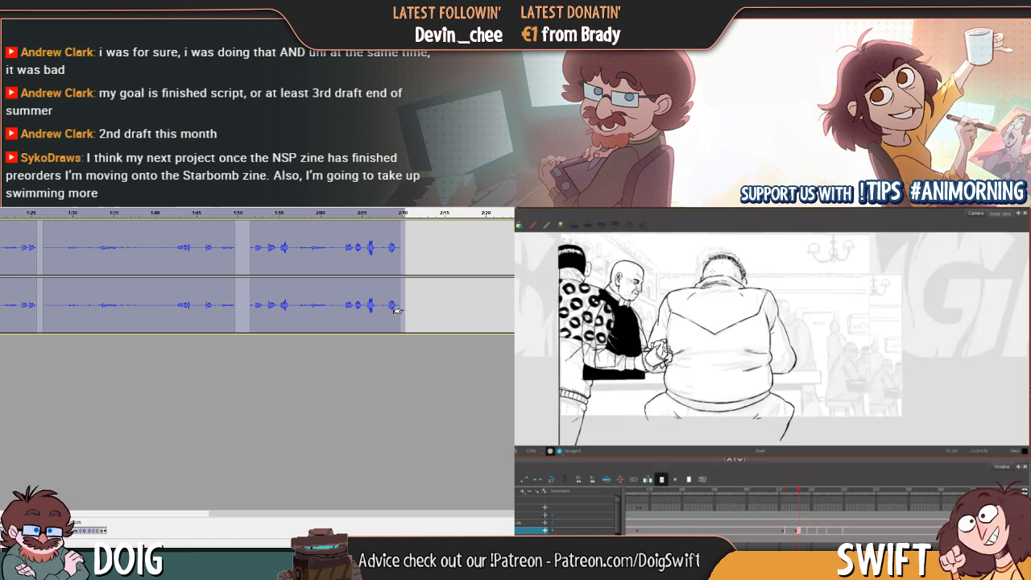
key(f)
key(g)
key(f)
key(g)
Paste a copy of the combined clips onto the empty stereo track above and unmute the lower track
key(ctrl+alt+i)
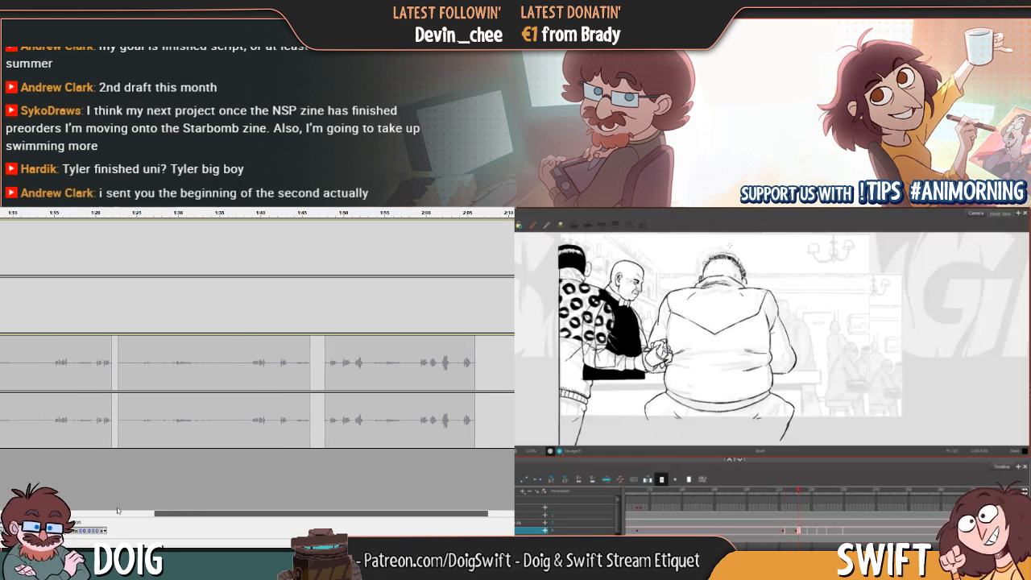
scroll(258, 362, left, 10)
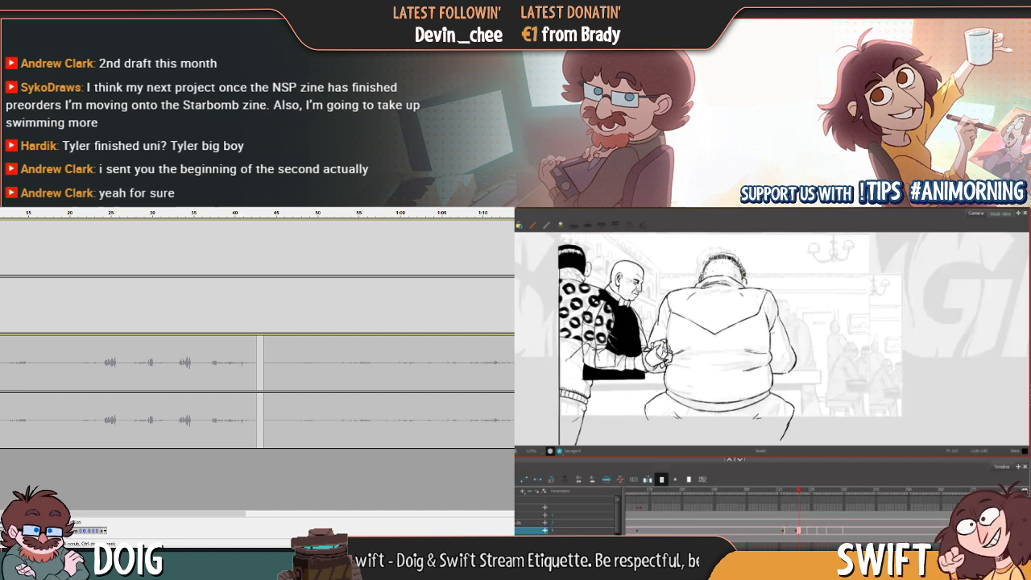
key(ctrl+v)
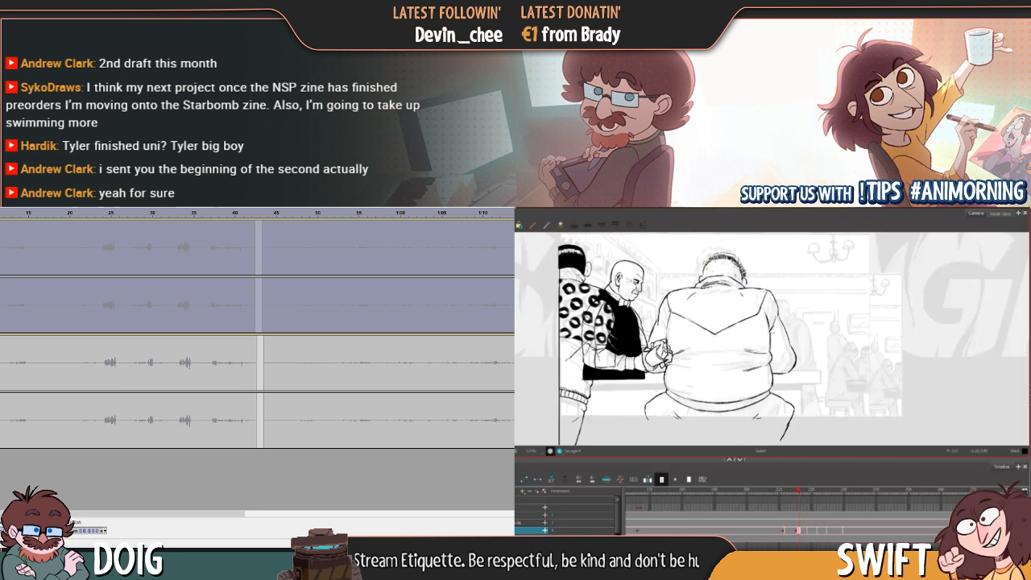
key(shift+u)
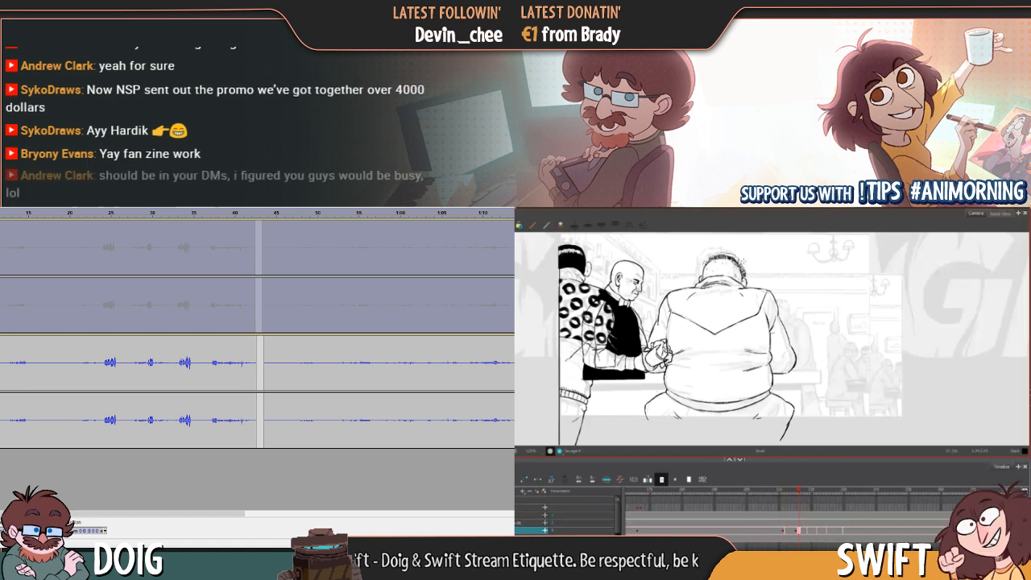
Examine the seated man's change from upright to hunched by alternating between his adjacent drawings
key(f)
key(g)
key(f)
key(g)
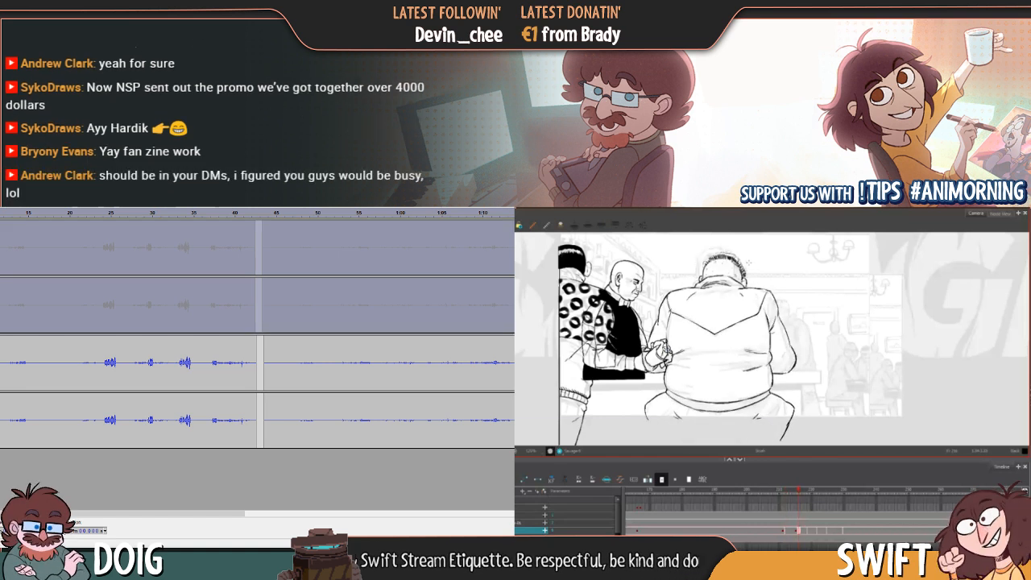
key(f)
key(g)
key(f)
key(g)
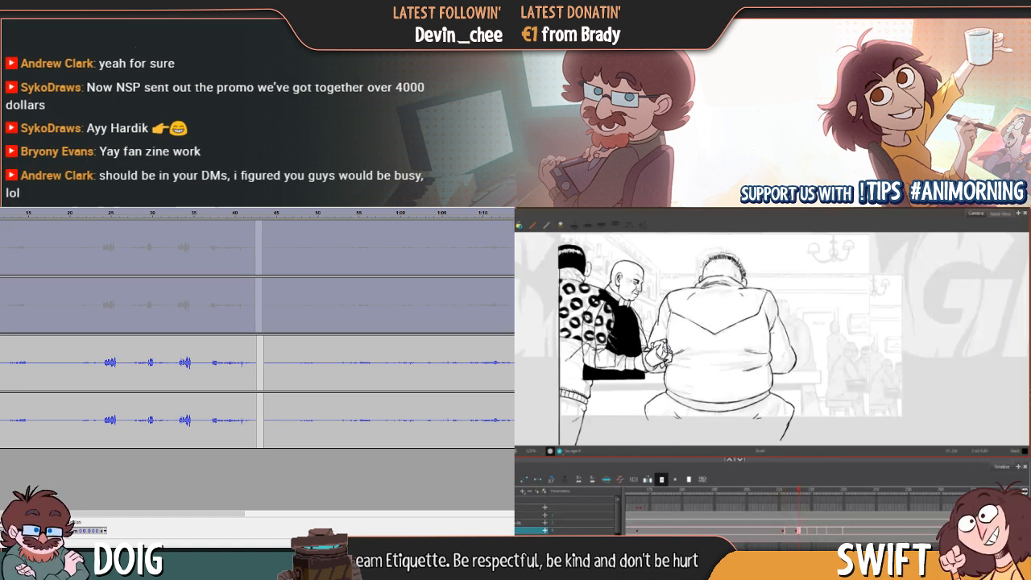
Compare the seated man's two drawings repeatedly and look over the combined audio clips through to their end at about 2:10
key(f)
key(g)
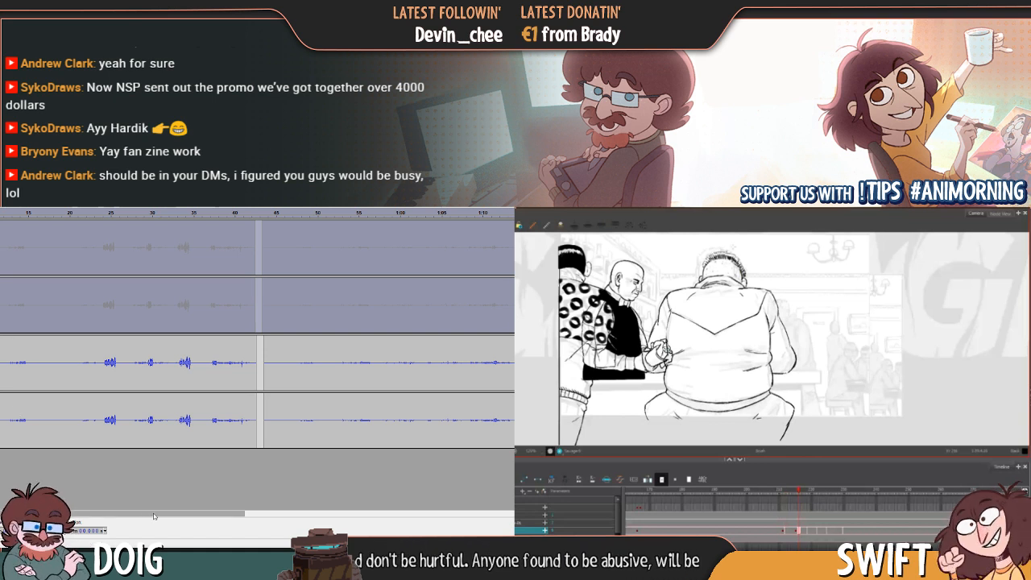
mouse_move(155, 515)
mouse_down()
mouse_move(309, 512)
mouse_move(158, 513)
mouse_up()
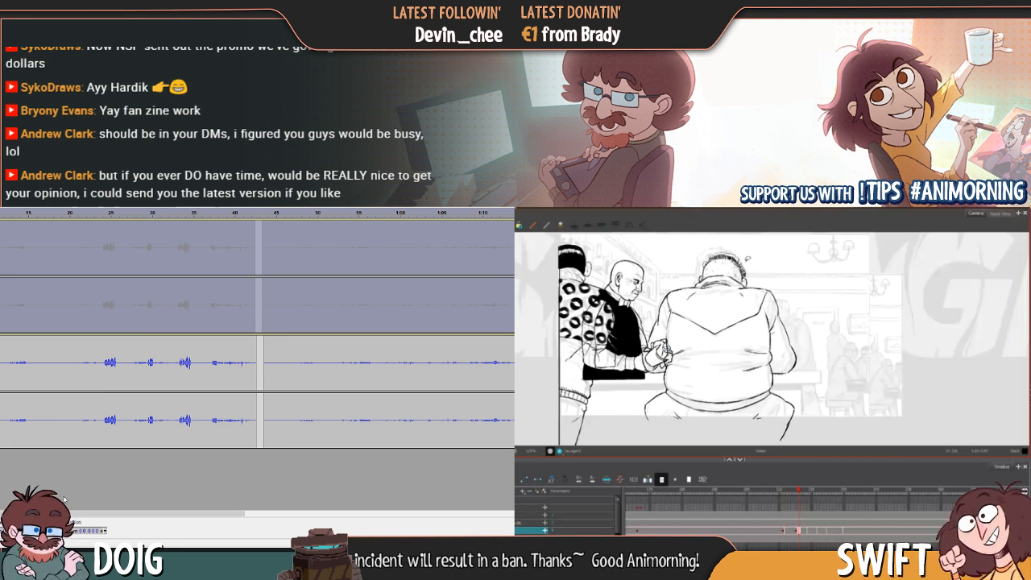
key(f)
key(g)
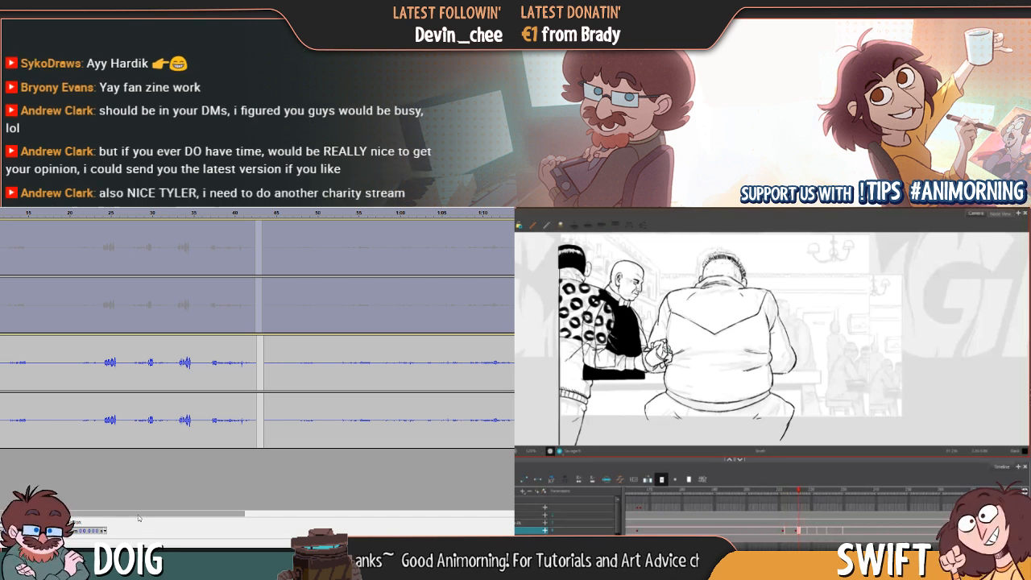
key(f)
mouse_move(151, 515)
mouse_down()
mouse_move(330, 527)
mouse_move(428, 517)
mouse_up()
key(g)
key(f)
key(g)
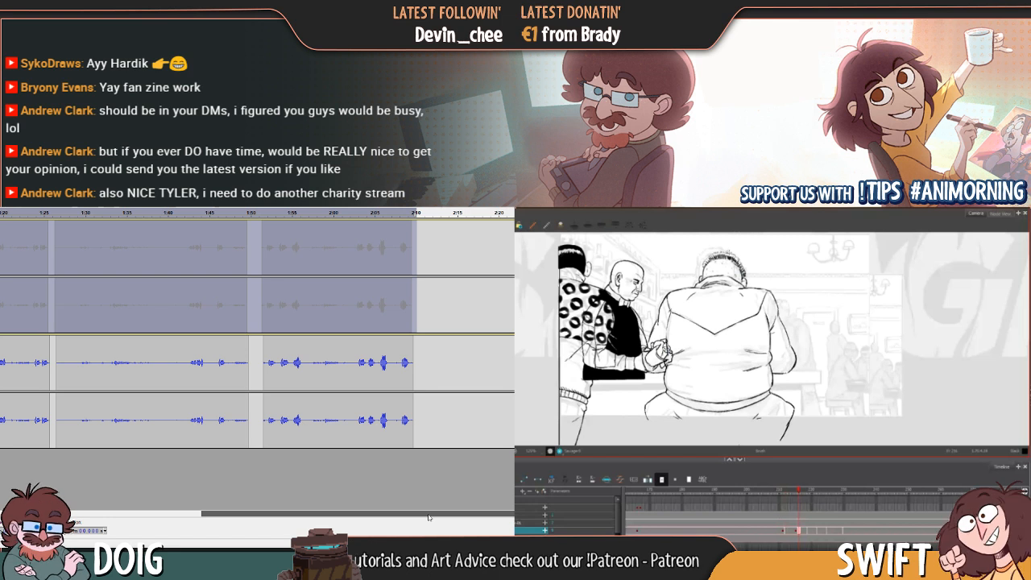
drag(429, 517, 123, 528)
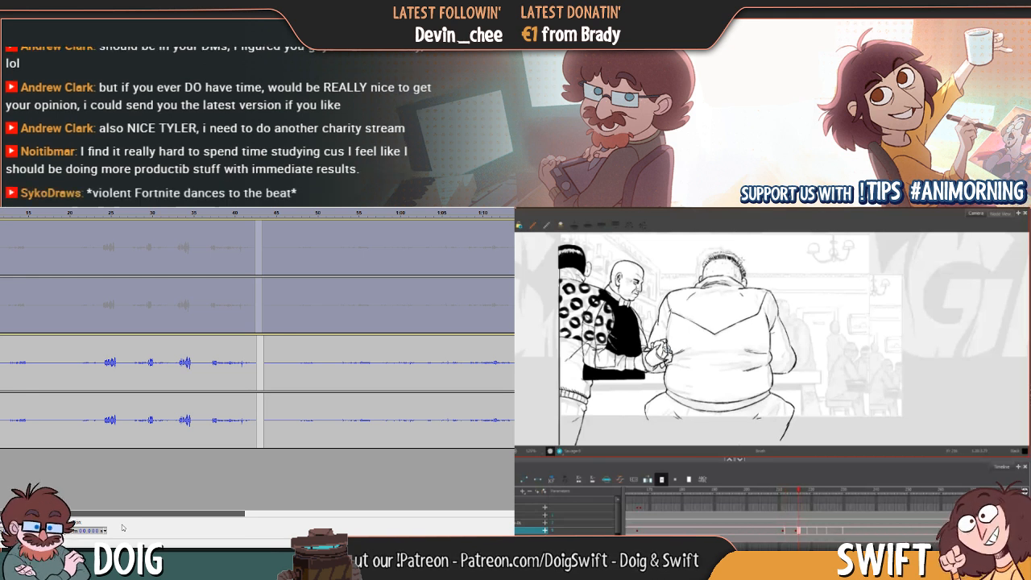
key(f)
key(g)
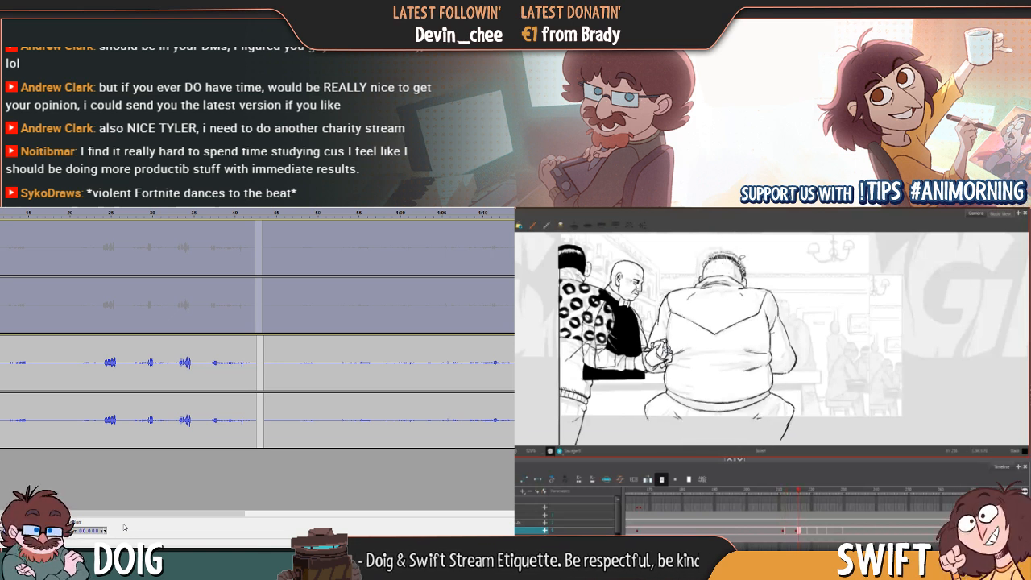
Lasso and delete the stray hair strokes across the top of the seated man's head, and clear the audio selection
key(alt+s)
drag(748, 256, 742, 260)
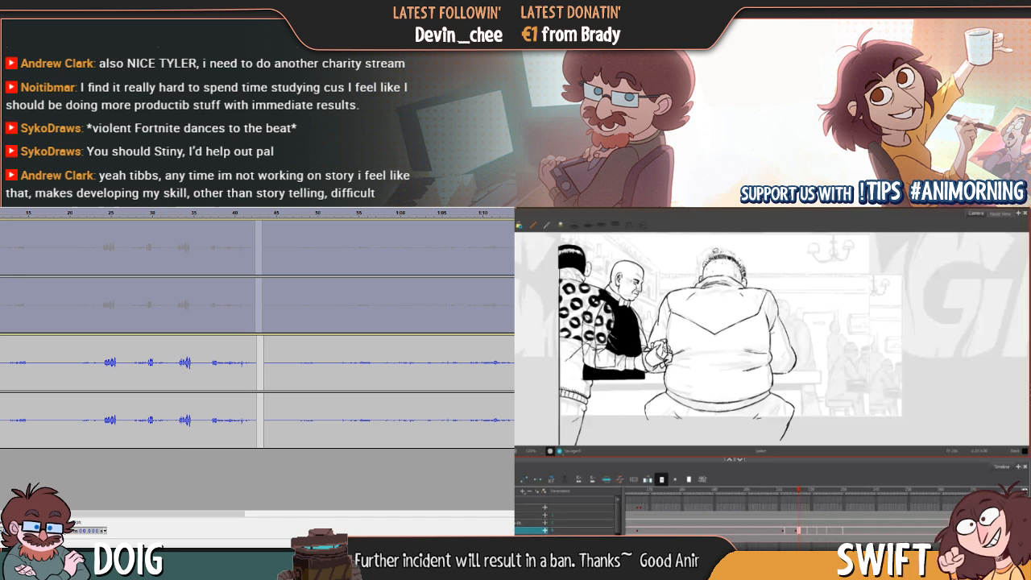
drag(715, 252, 715, 254)
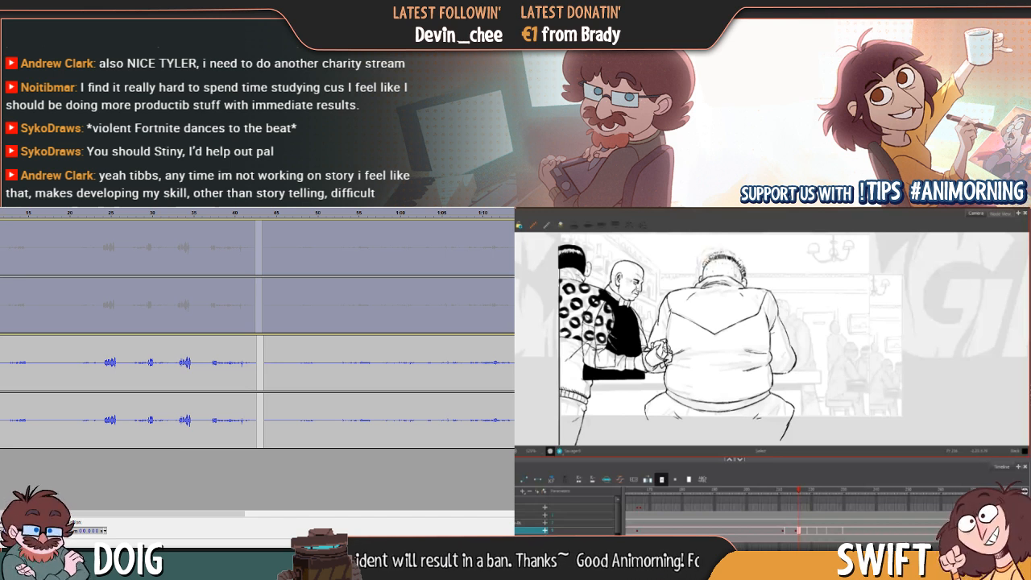
click(708, 262)
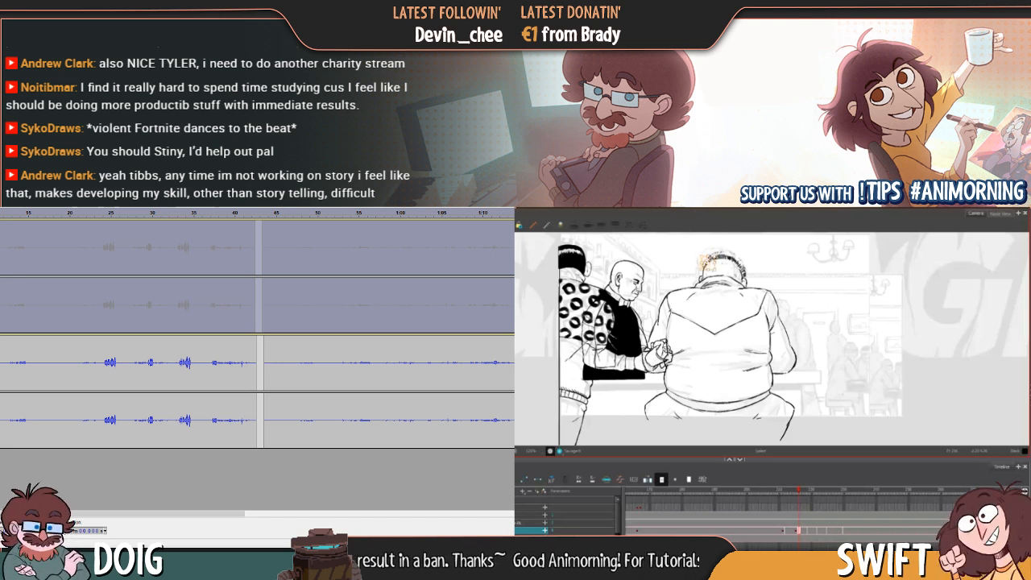
key(Delete)
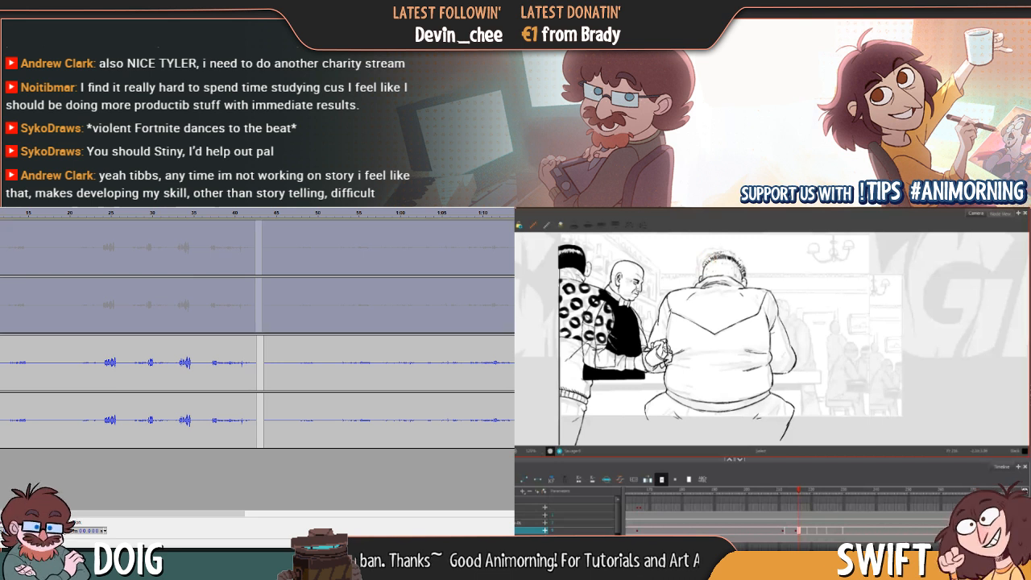
click(716, 258)
key(Delete)
click(716, 257)
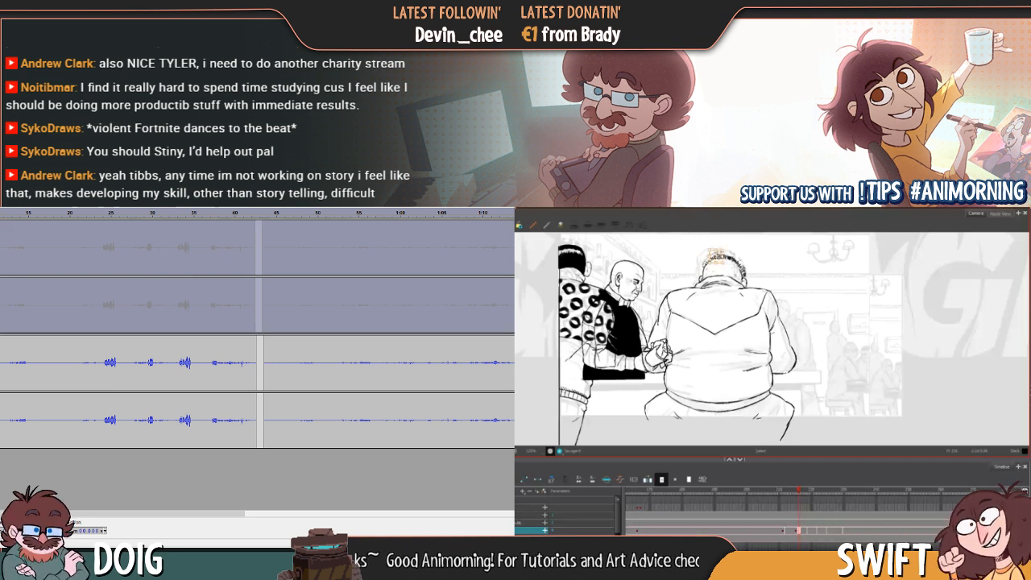
key(Delete)
click(715, 258)
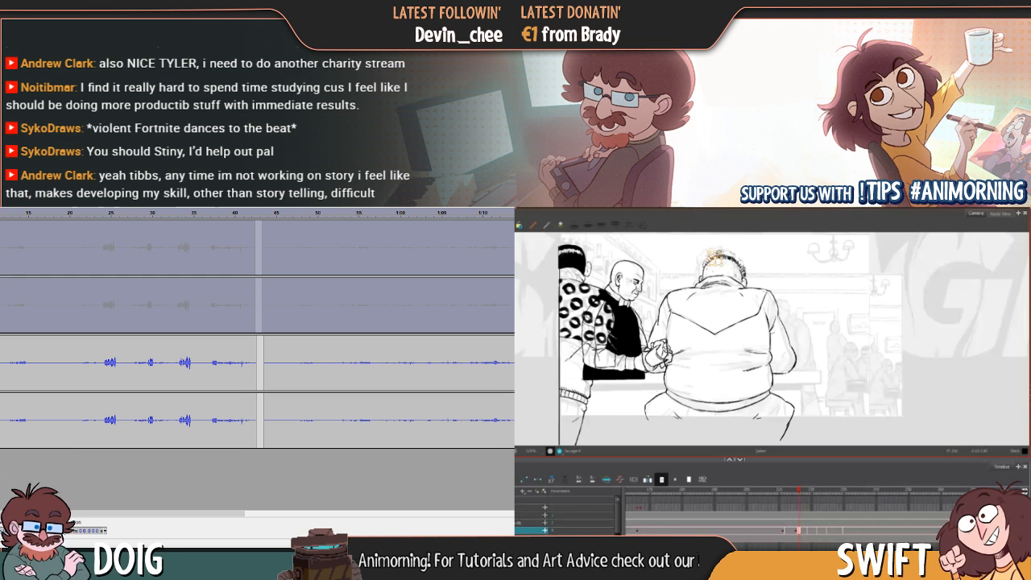
key(Delete)
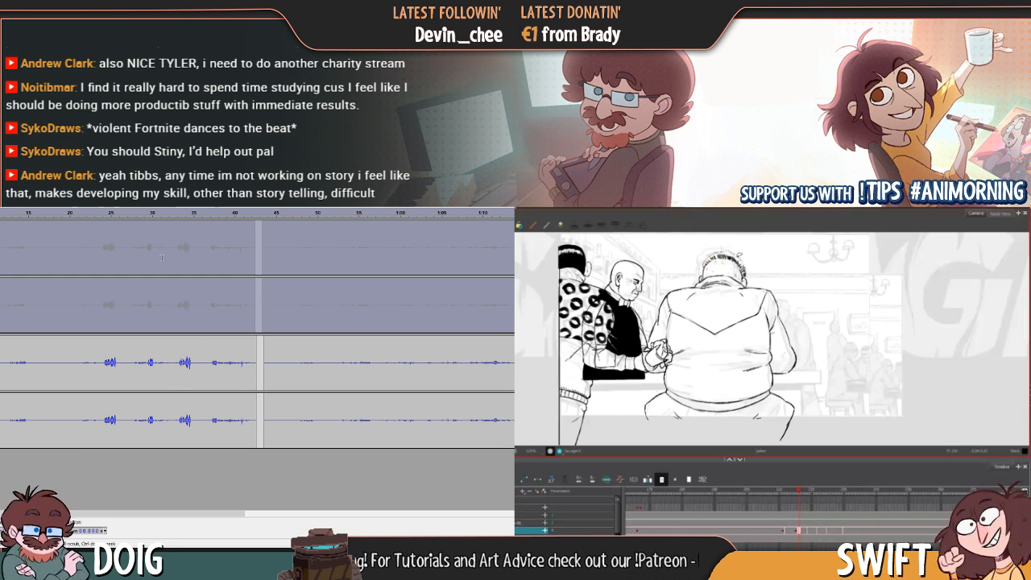
click(731, 259)
key(Delete)
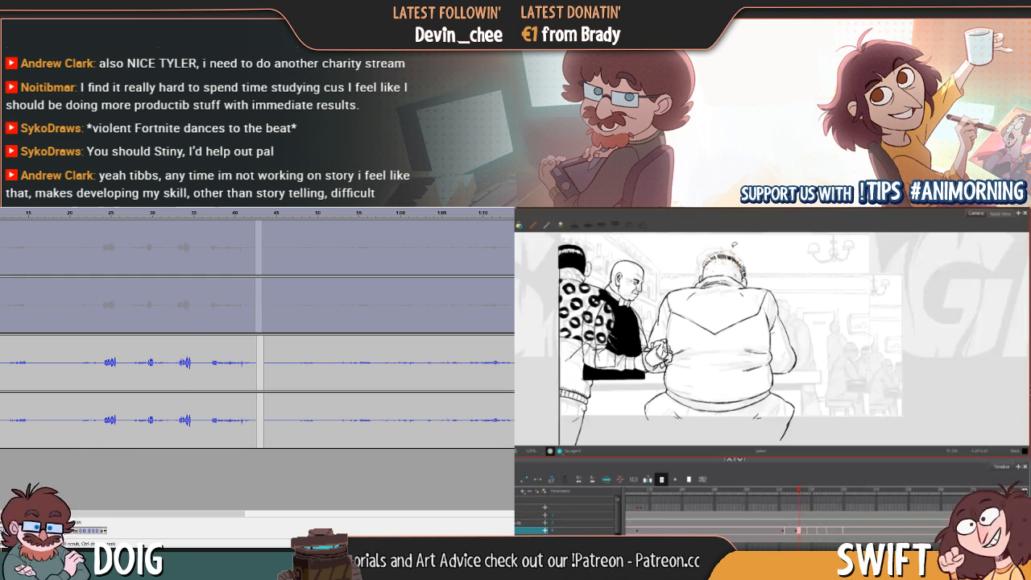
click(259, 391)
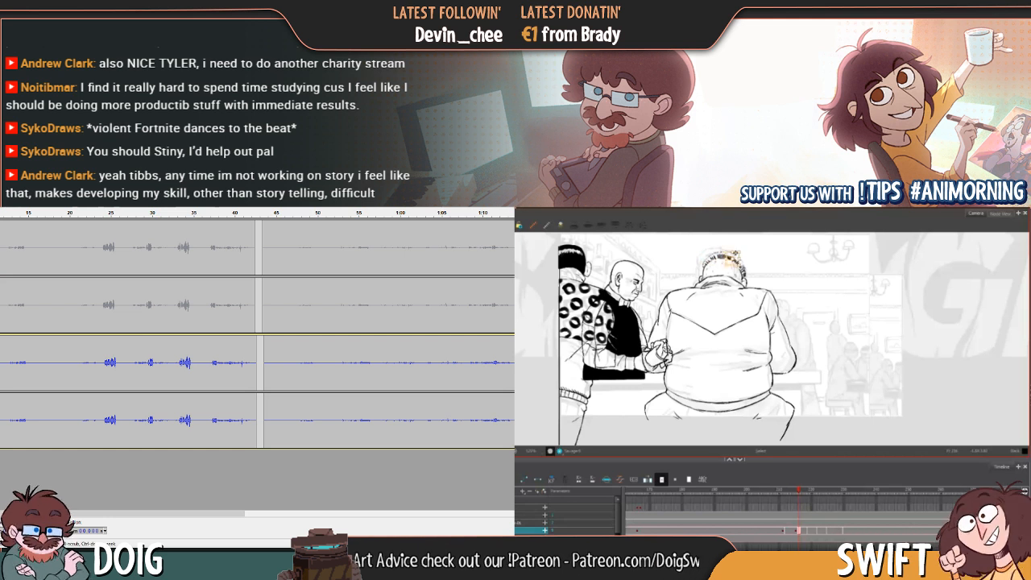
click(733, 258)
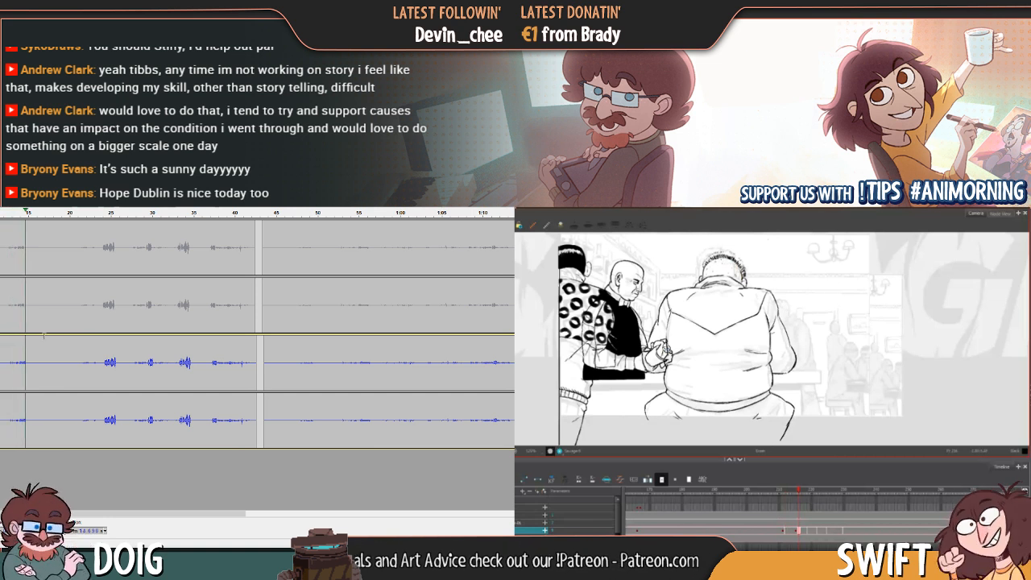
Listen for the first needed phrase on the lower track and delete everything before it, up to about 24 seconds
key(space)
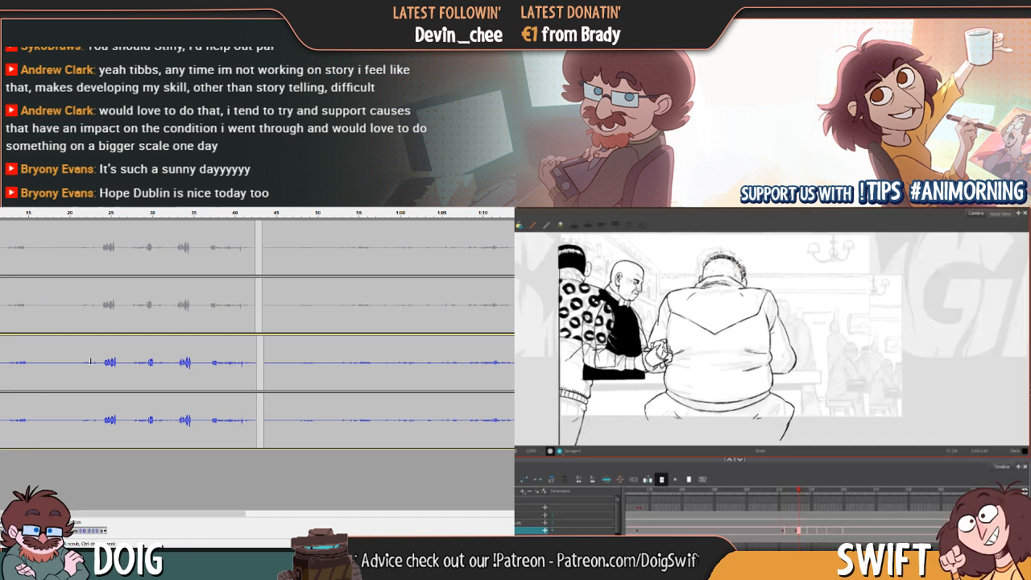
click(83, 362)
key(space)
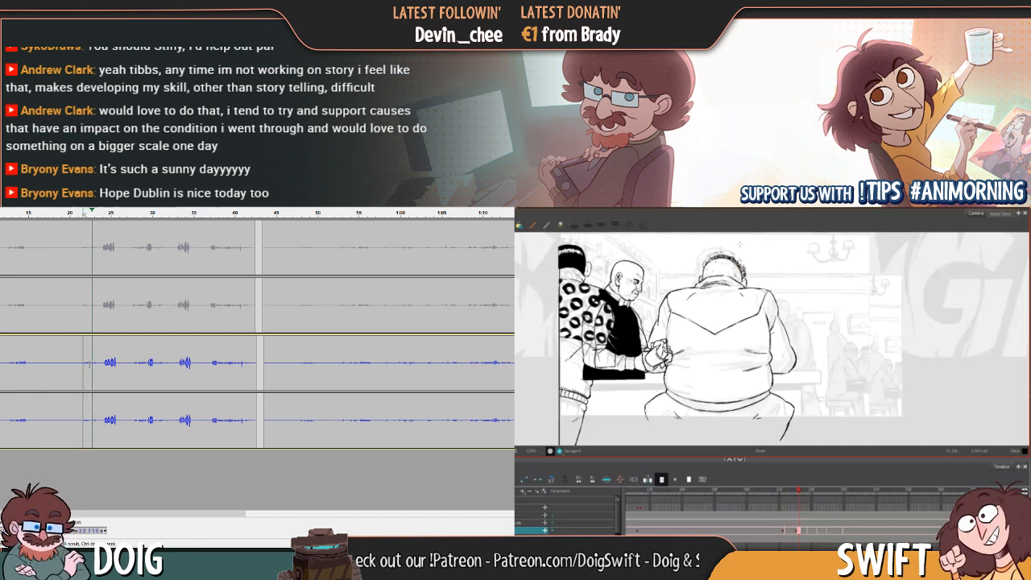
key(space)
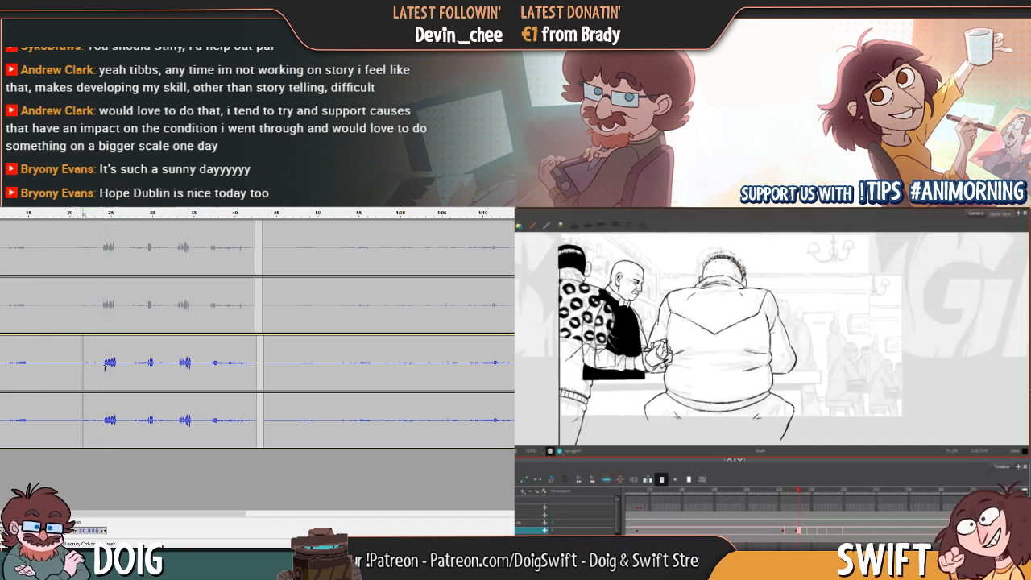
drag(103, 363, 0, 360)
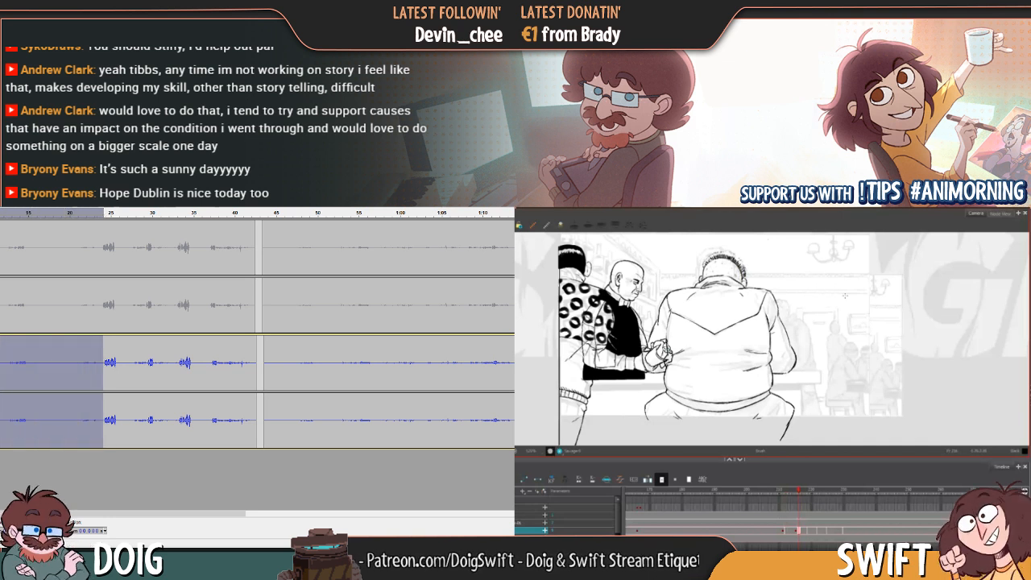
key(Delete)
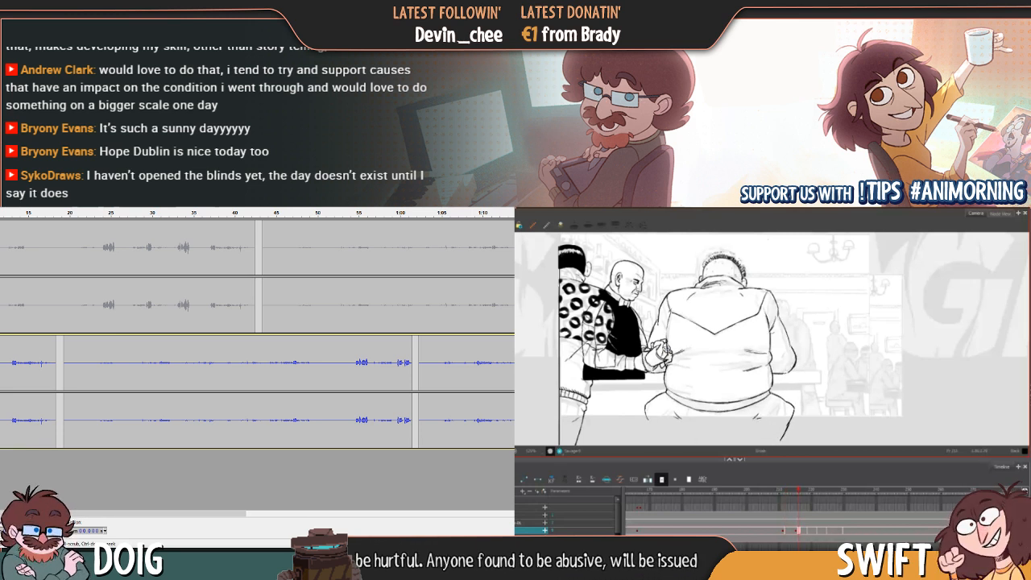
Delete the quiet stretches before the lower track's first two phrases, ending at about 5.1 and 5.6 seconds
key(f)
key(g)
key(ctrl+1)
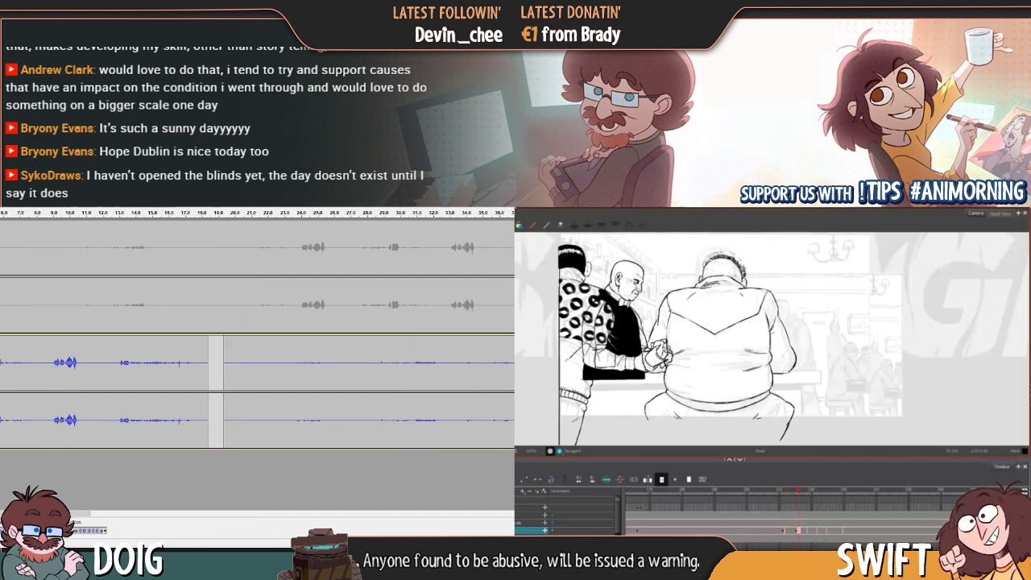
key(ctrl+1)
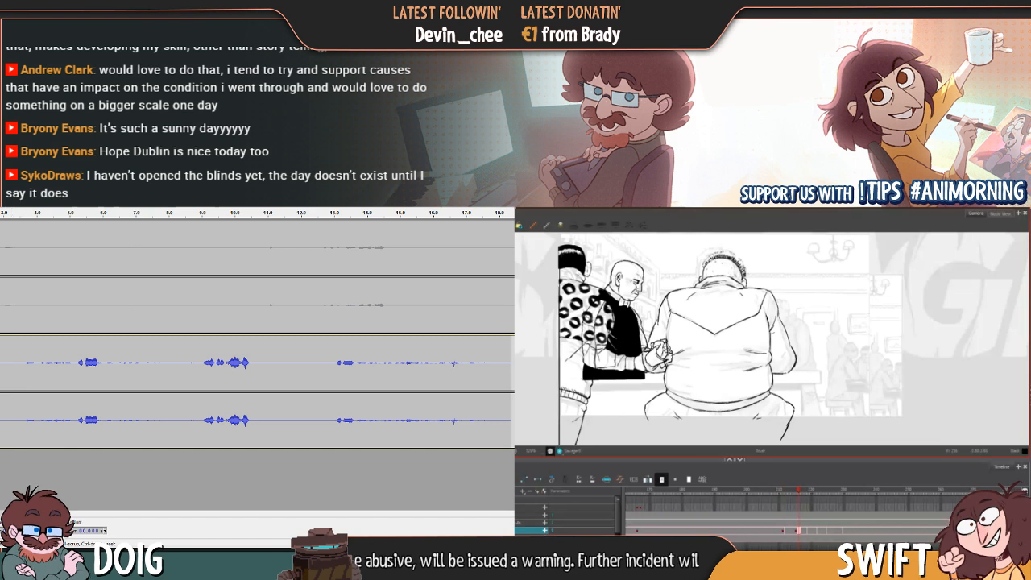
drag(9, 370, 70, 372)
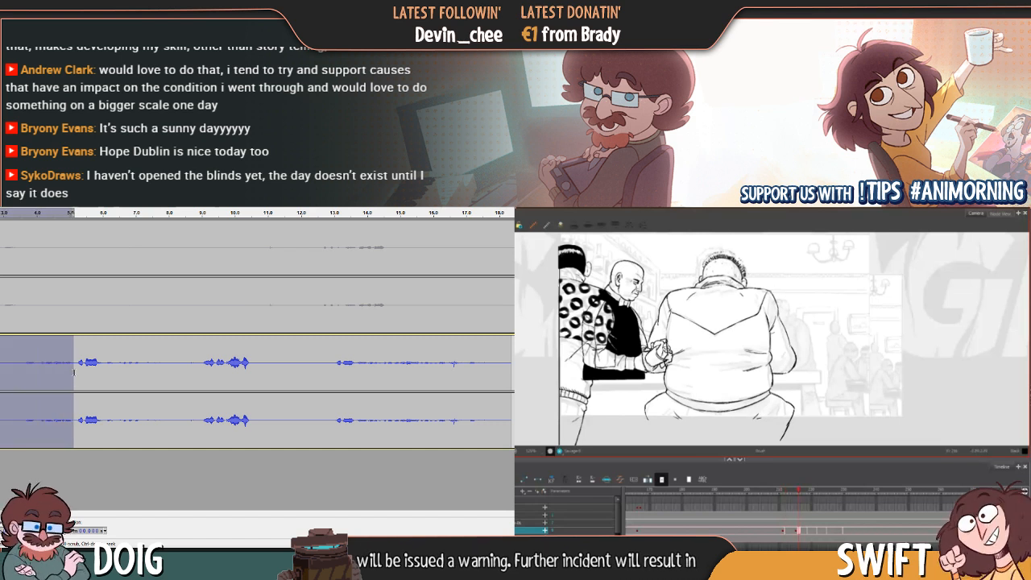
key(Delete)
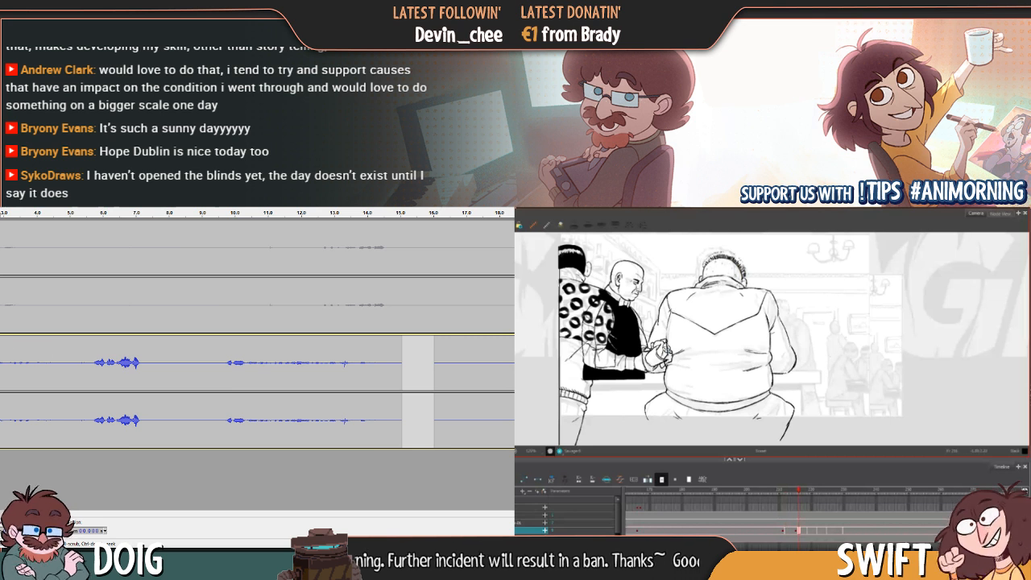
drag(4, 369, 89, 370)
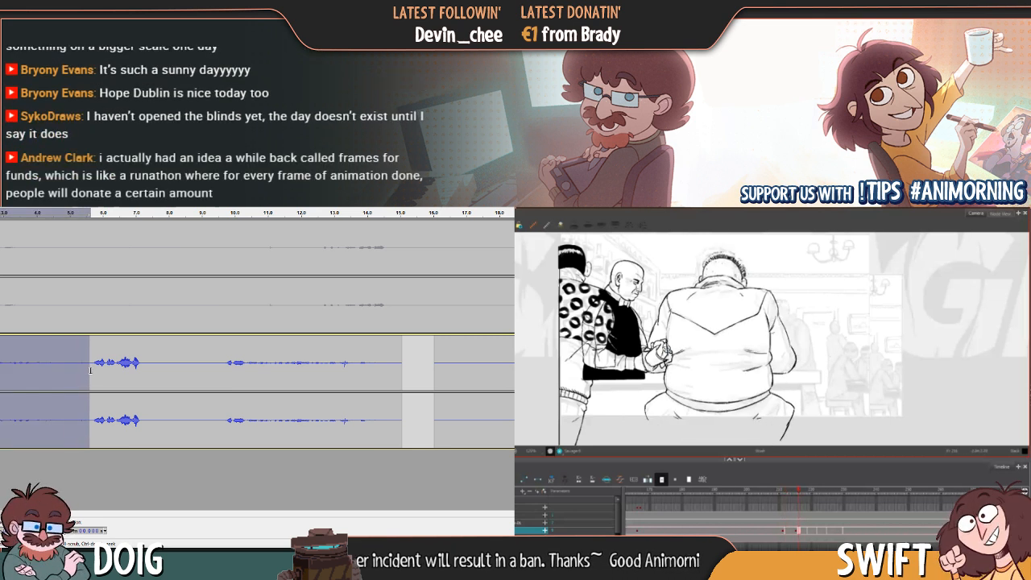
key(Delete)
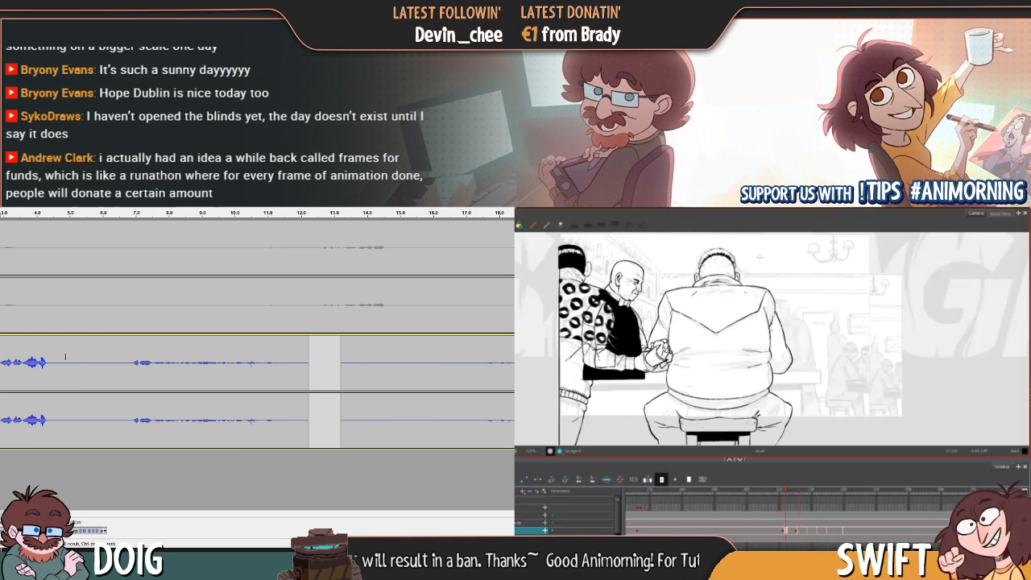
Play back the trimmed opening of the audio and recheck the seated man's change between his upright and hunched drawings
key(space)
key(f)
key(g)
key(f)
key(g)
key(space)
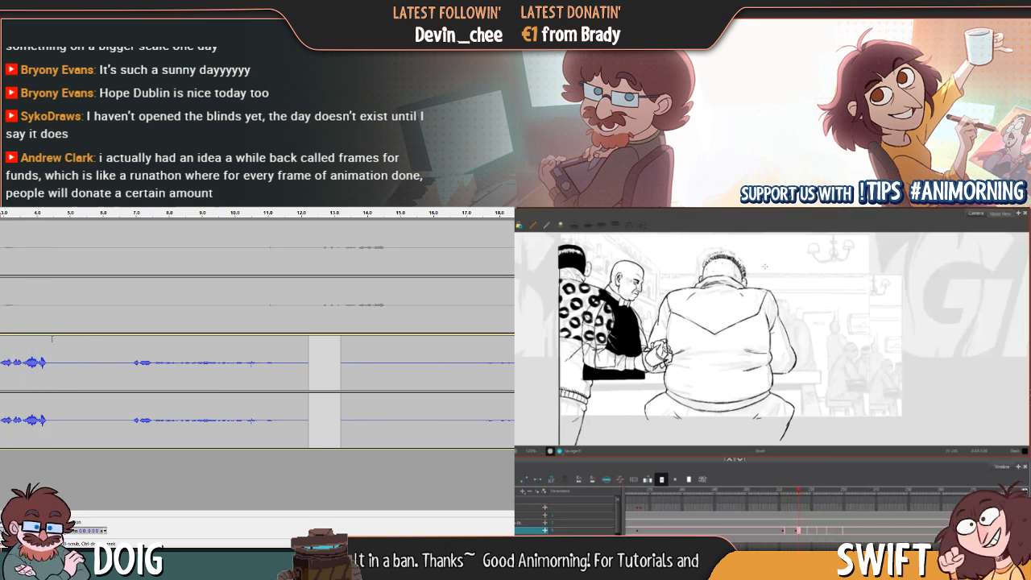
key(f)
key(g)
key(f)
key(g)
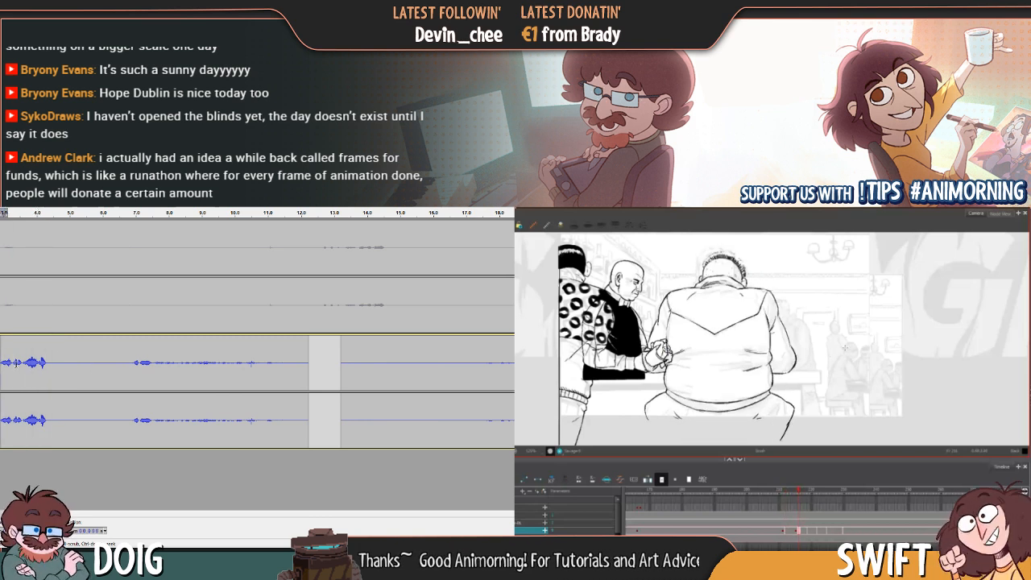
Copy the lower track's second phrase, ending at about 4.4 seconds, and paste it ahead of the first phrase
drag(15, 363, 50, 366)
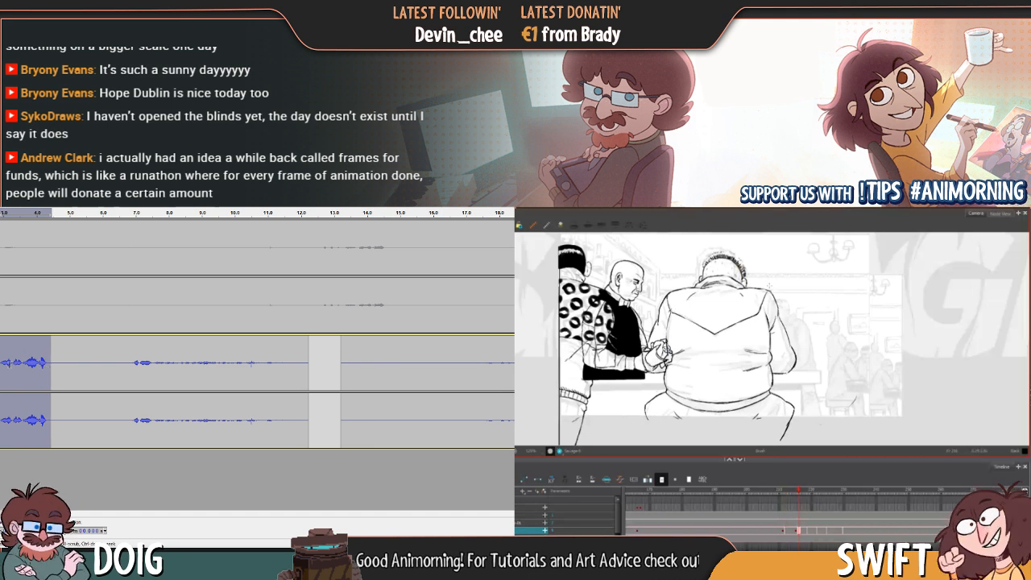
click(0, 365)
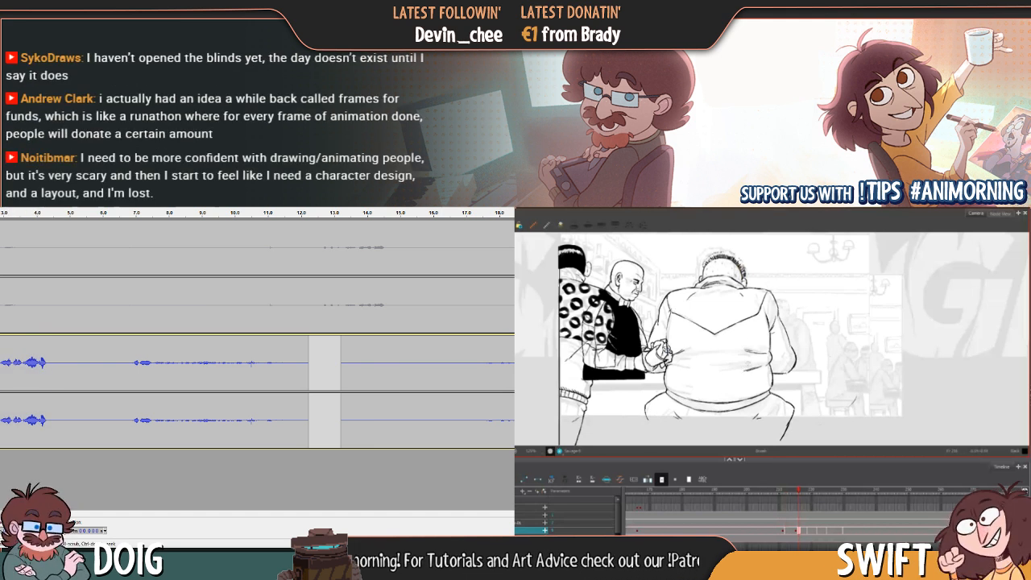
key(ctrl+v)
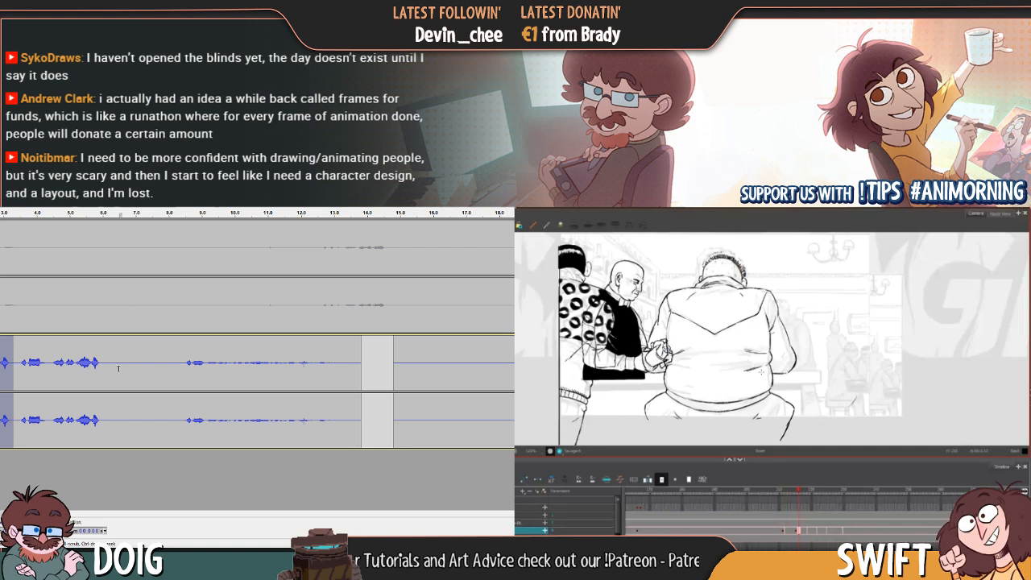
click(118, 369)
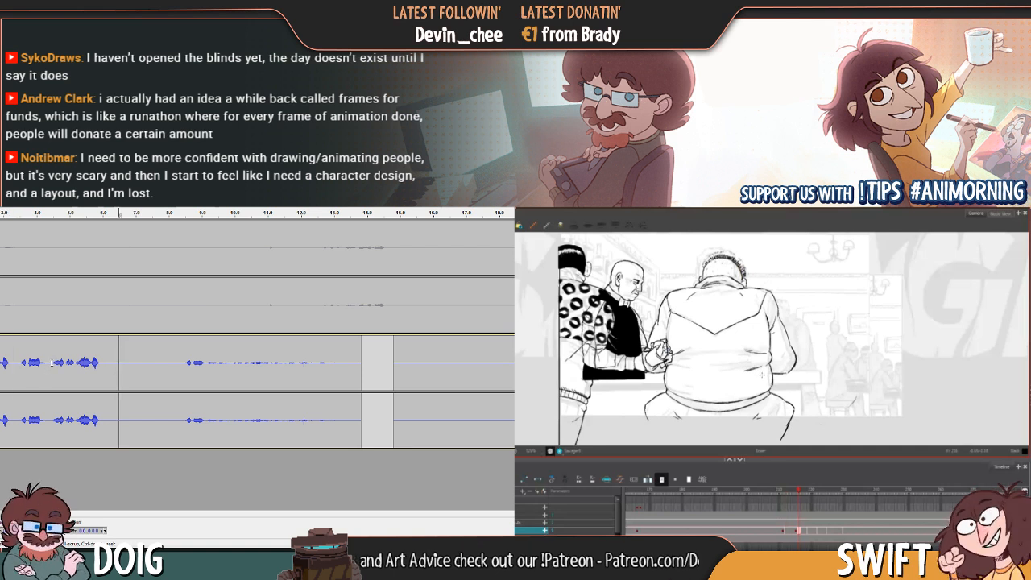
Delete the original of the copied phrase between about 4.5 and 6 seconds, and play from about 6.7 seconds
drag(52, 363, 102, 369)
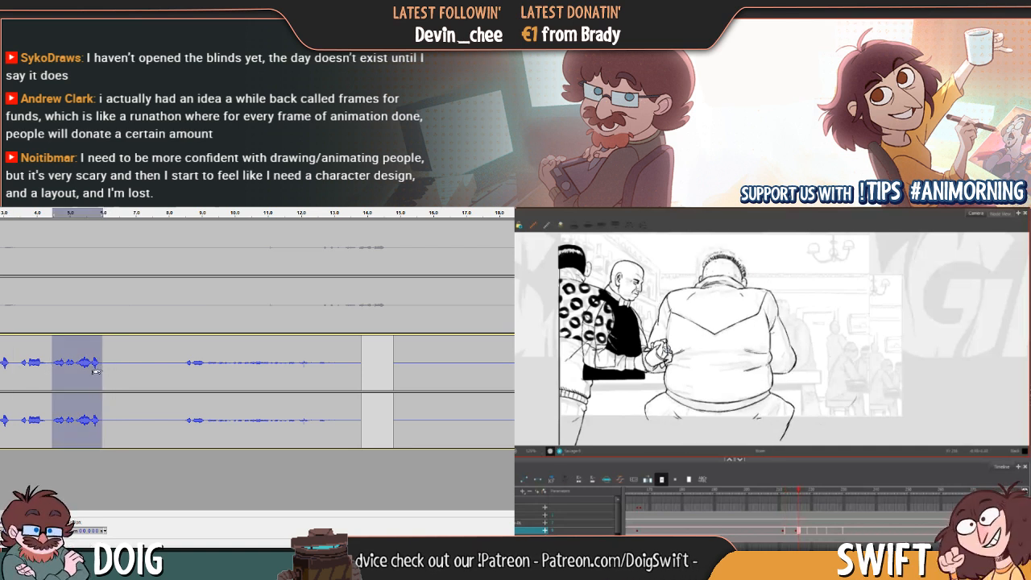
key(Delete)
click(128, 363)
key(space)
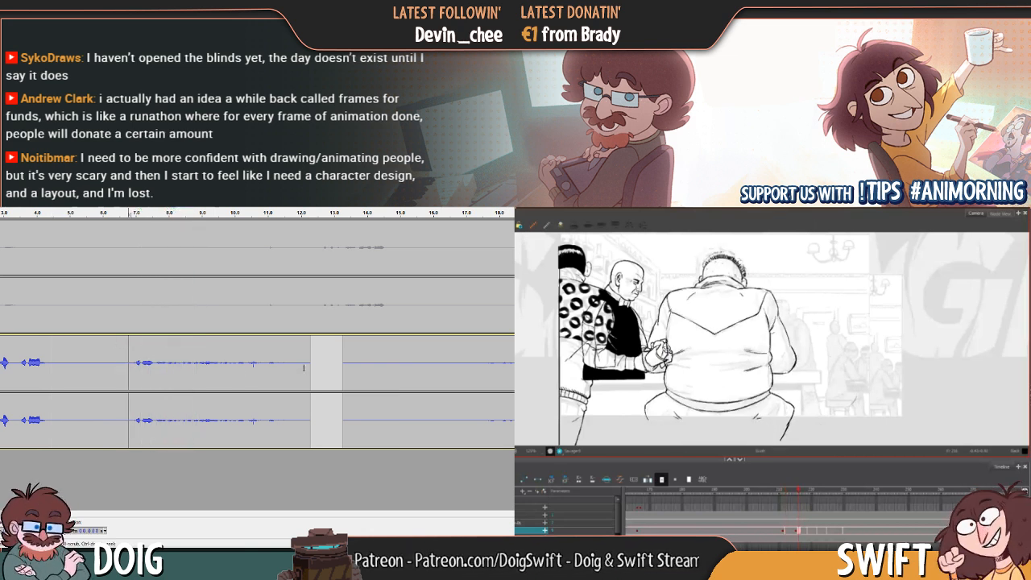
Delete the lower track's audio between about 4.5 and 12.4 seconds, and play the following audio from about 7 seconds
drag(313, 368, 52, 377)
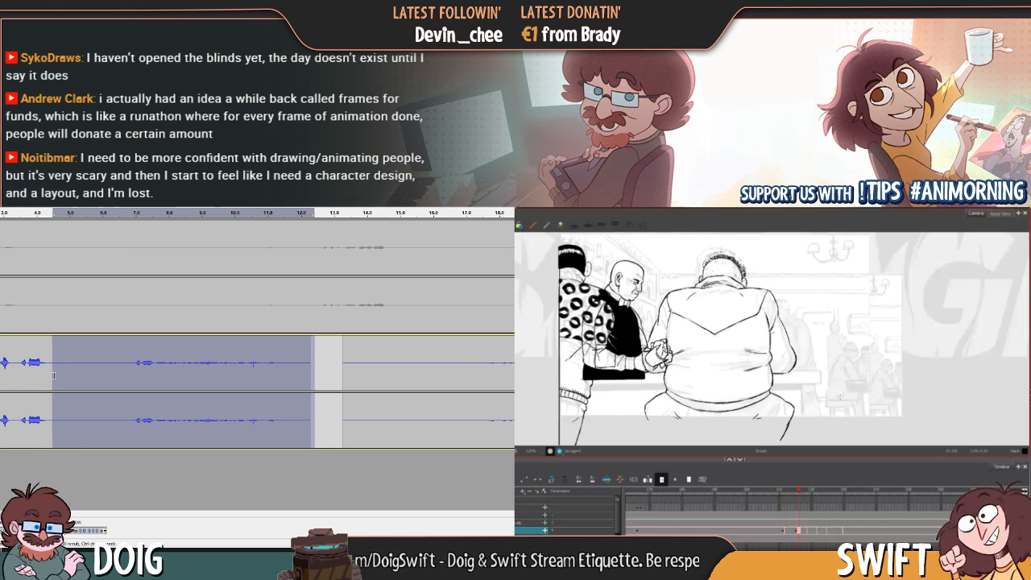
key(Delete)
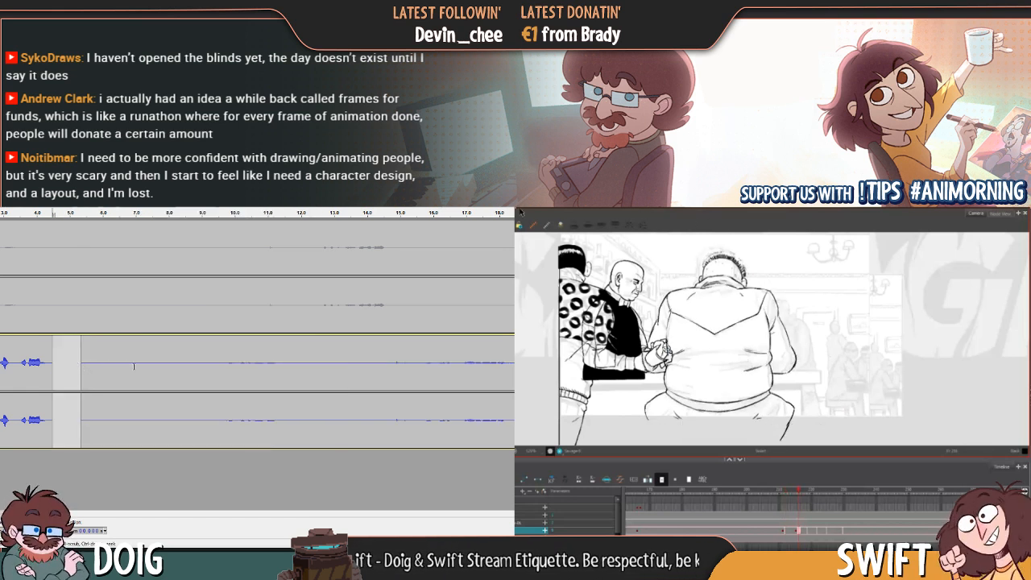
key(space)
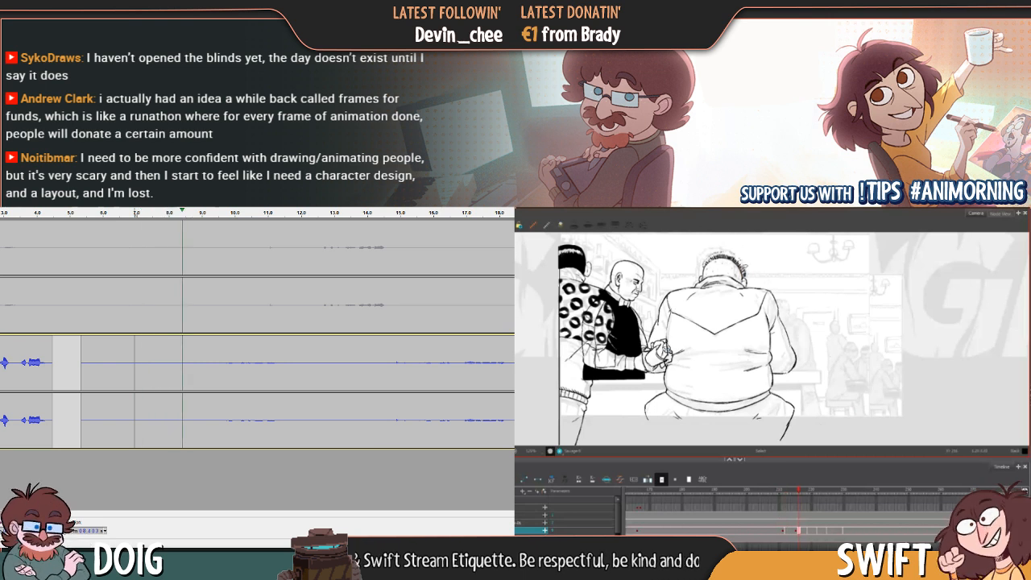
scroll(164, 364, right, 2)
scroll(247, 362, right, 2)
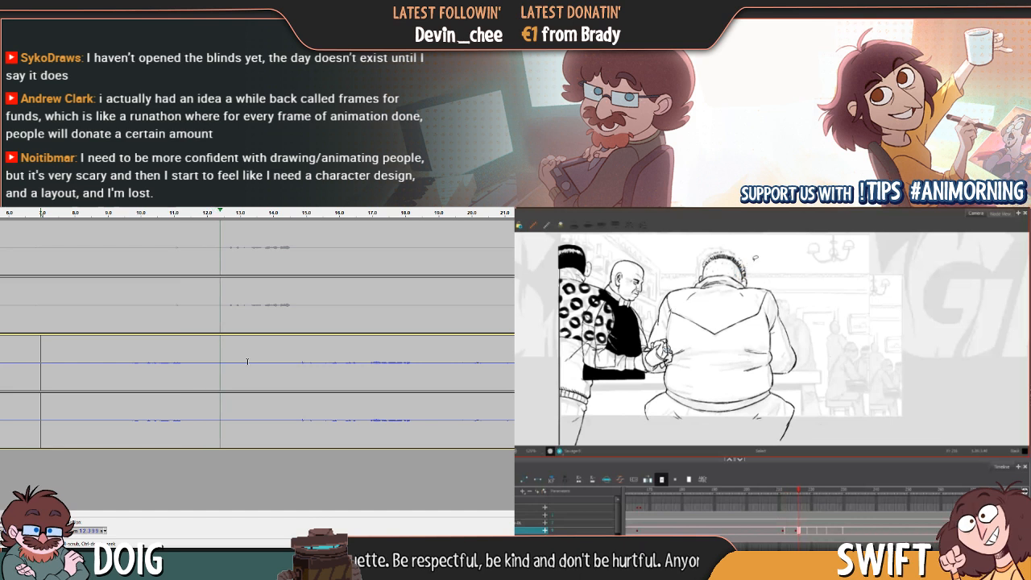
scroll(257, 334, left, 1)
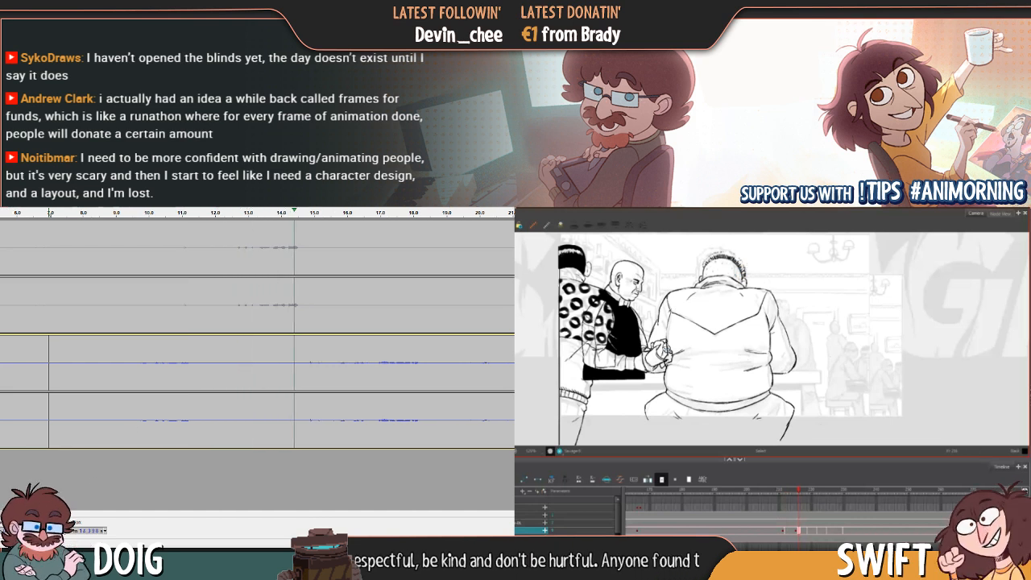
Review the lower track's quiet middle and delete it from about 15.4 seconds up to the phrase at about 40.5 seconds
drag(2, 418, 454, 430)
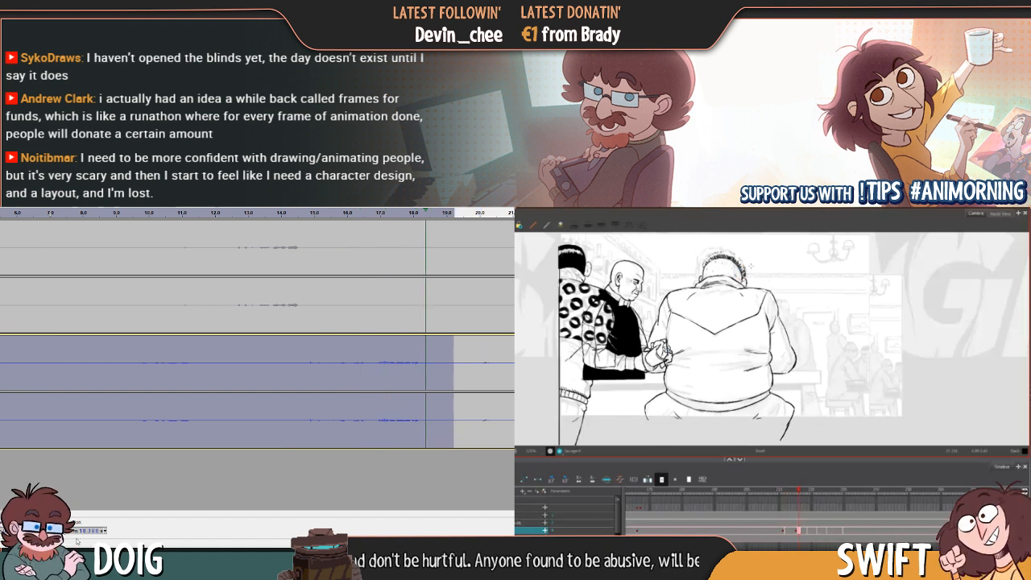
drag(29, 514, 93, 519)
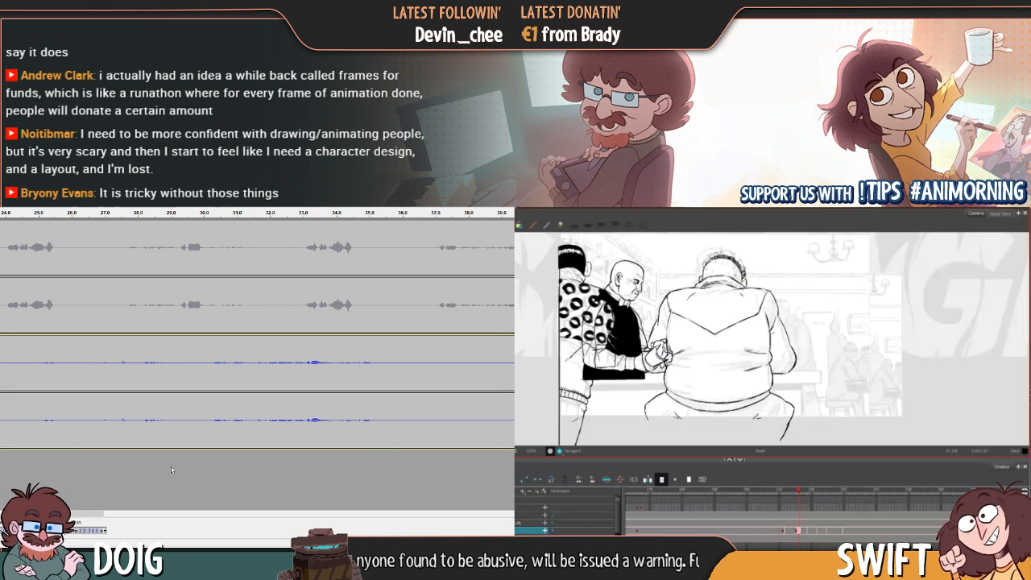
click(33, 314)
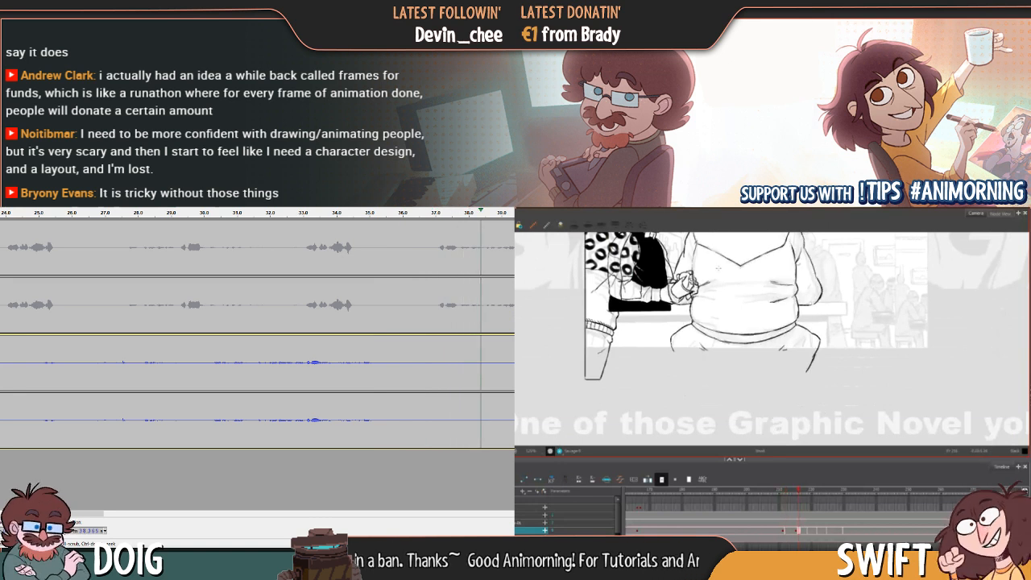
key(ctrl+3)
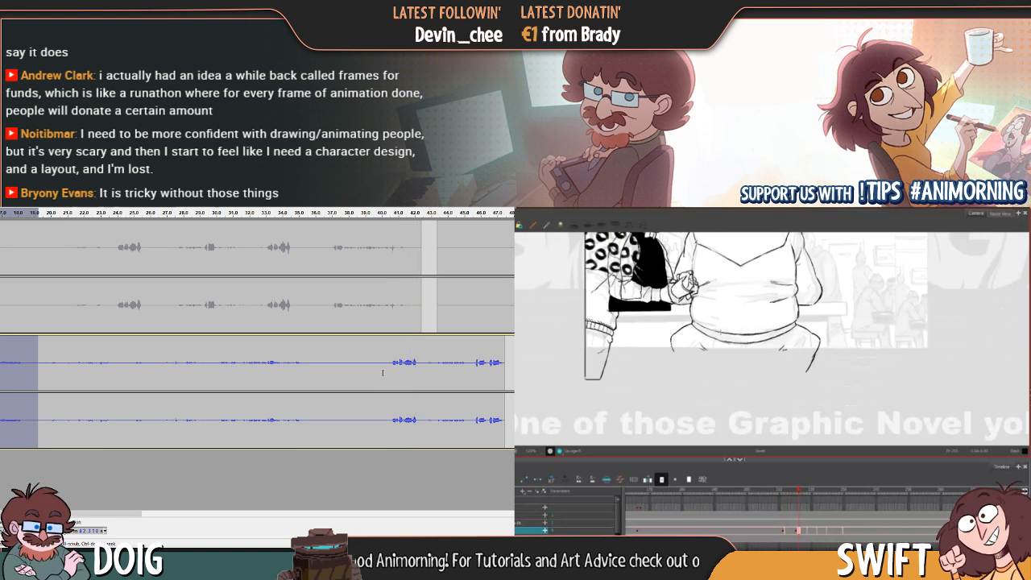
drag(390, 364, 1, 364)
key(Delete)
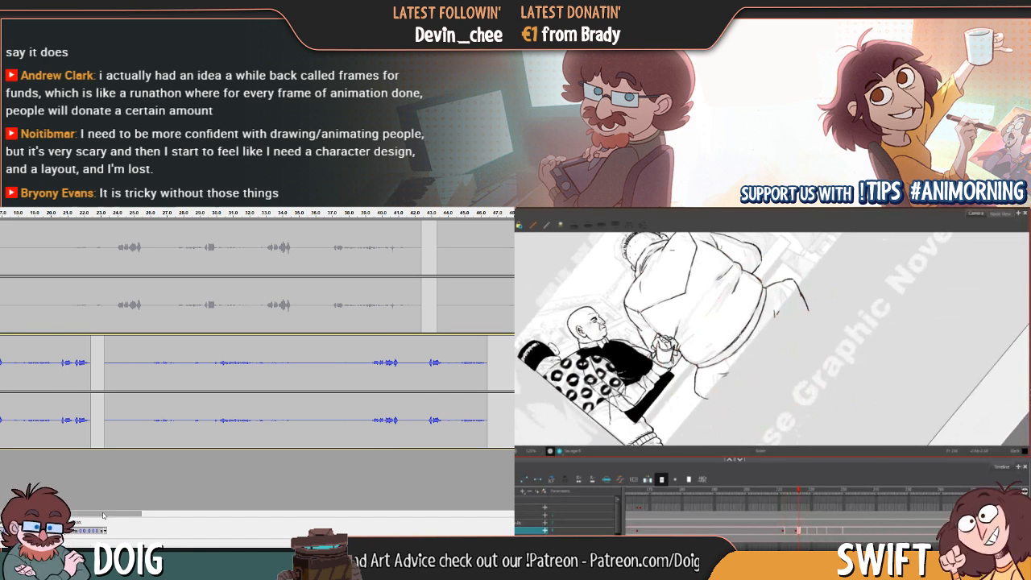
Delete the lower track's quiet audio leading up to about 15.4 seconds, then the faint stretch between about 7 and 10 seconds
drag(102, 516, 51, 515)
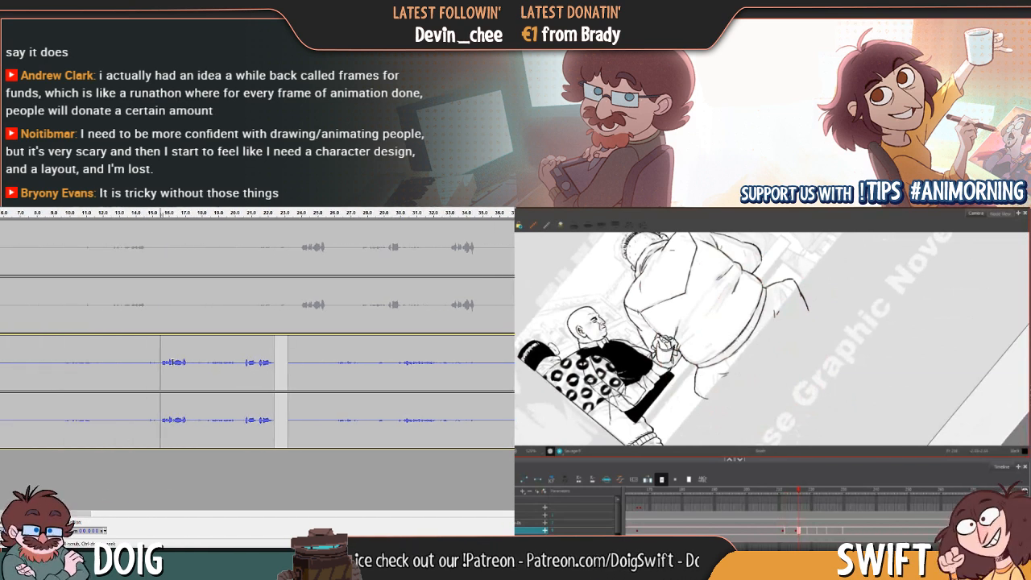
drag(158, 360, 1, 363)
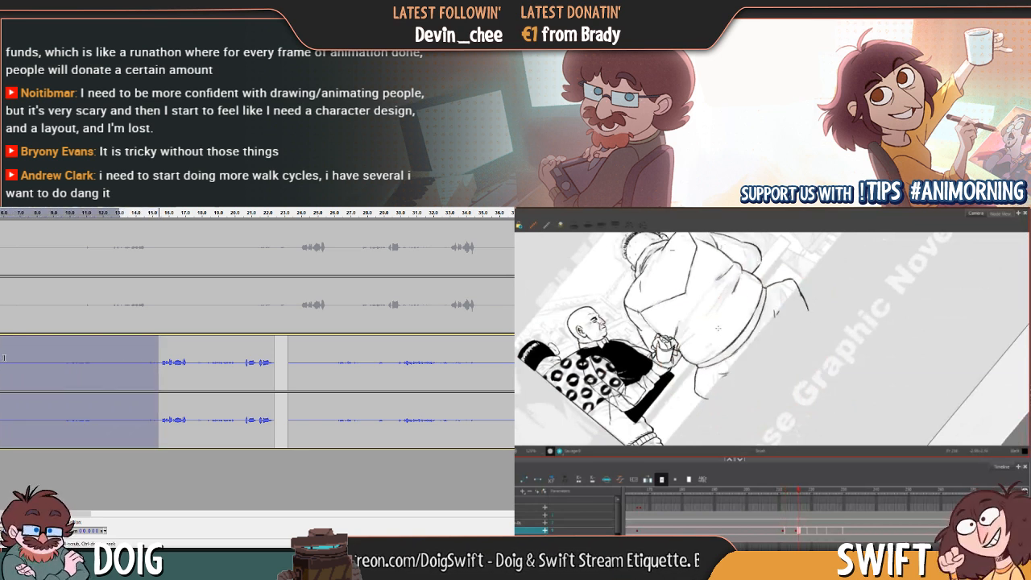
key(Delete)
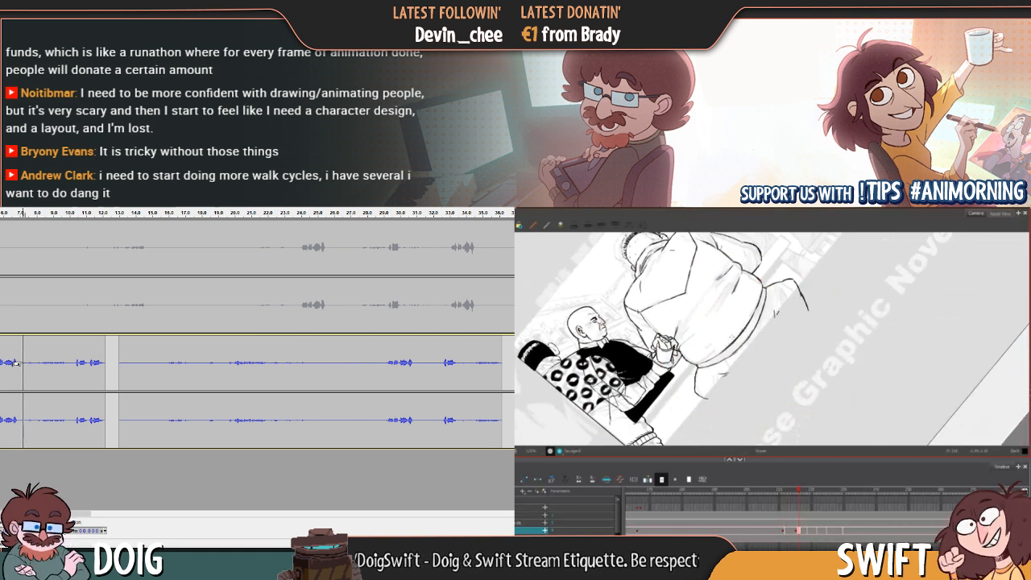
key(space)
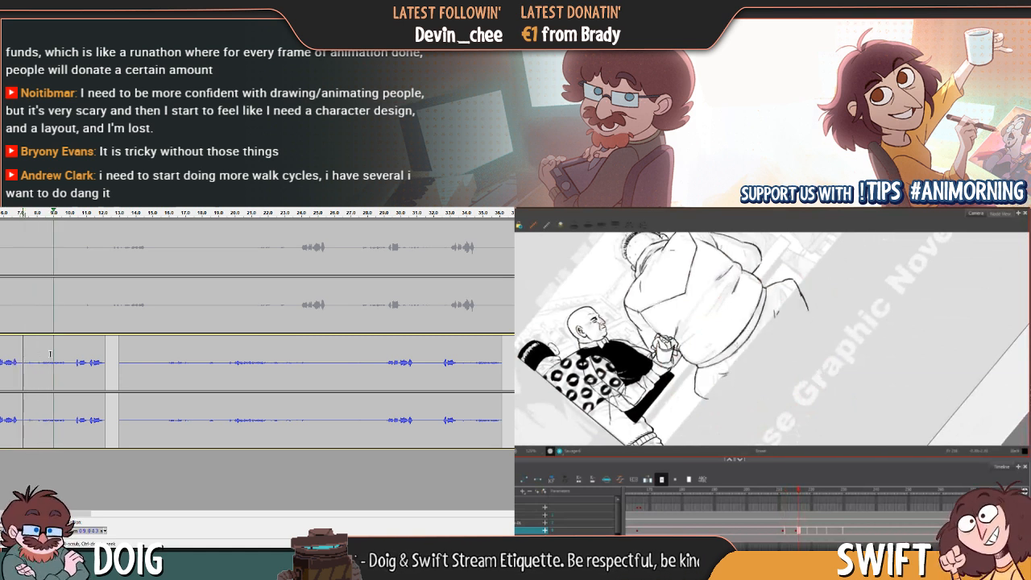
drag(70, 365, 18, 365)
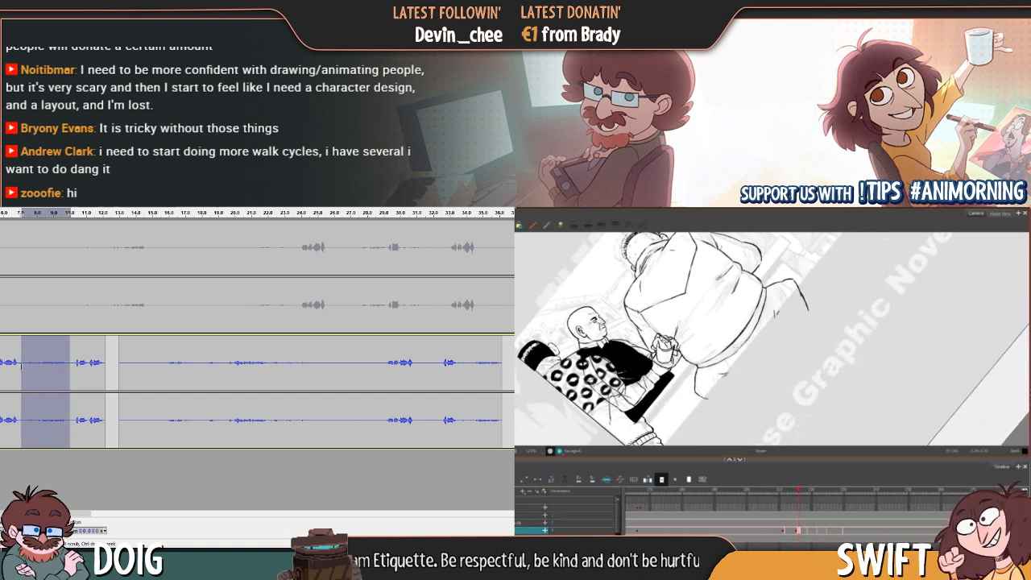
key(Delete)
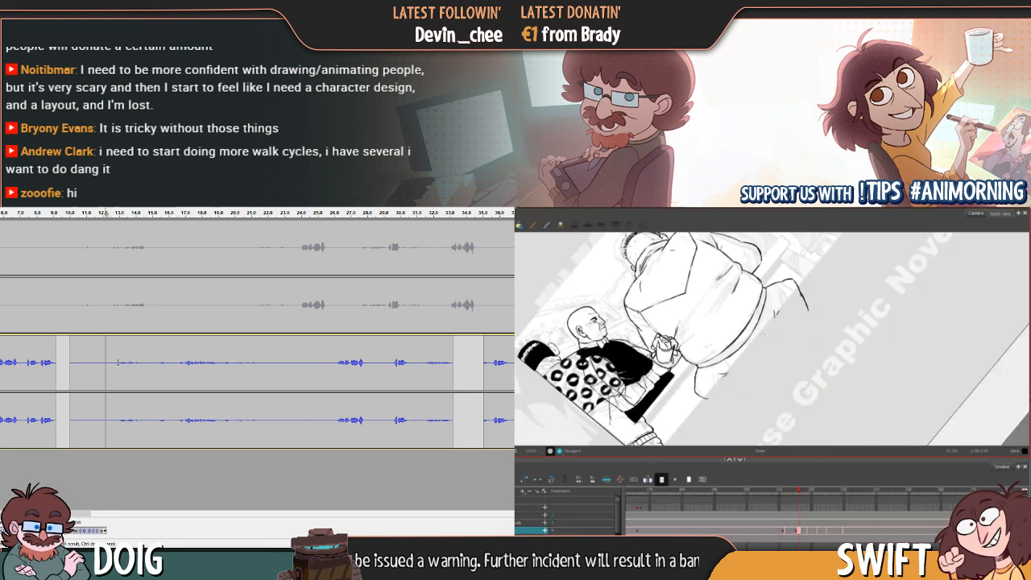
Play the lower track from about 13 seconds and delete its quiet audio between about 10 and 25.8 seconds
click(119, 360)
key(space)
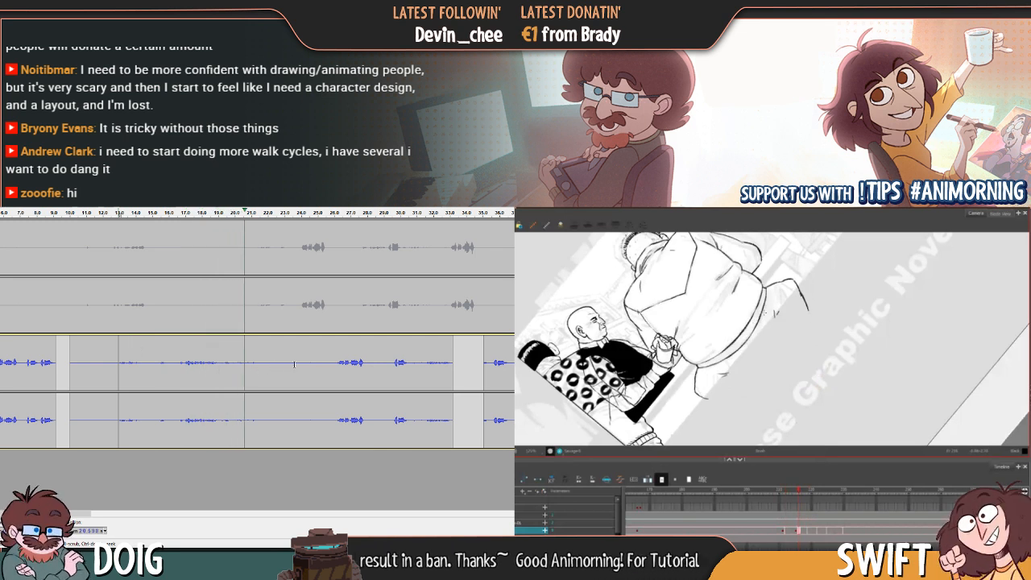
drag(331, 364, 72, 375)
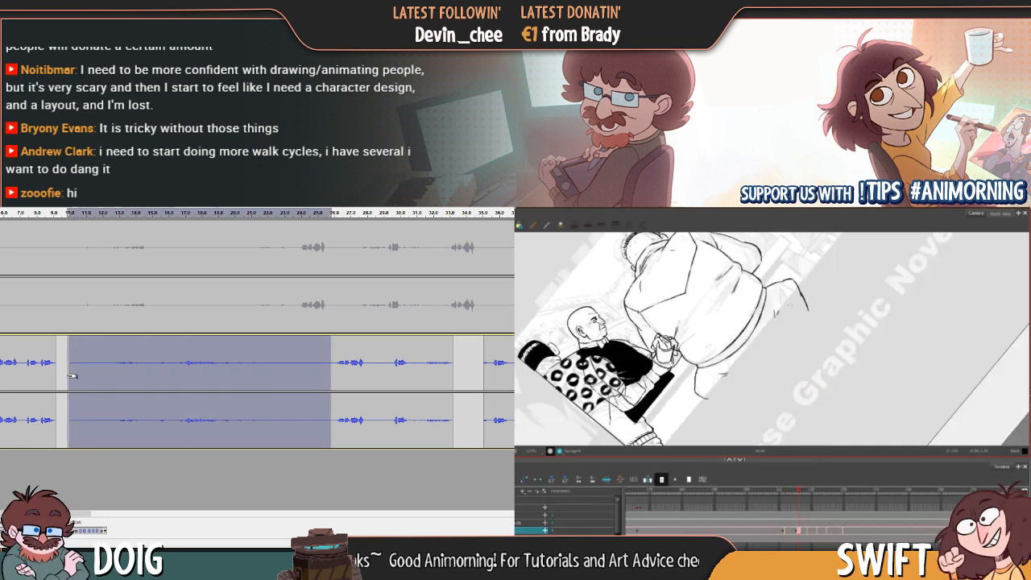
key(Delete)
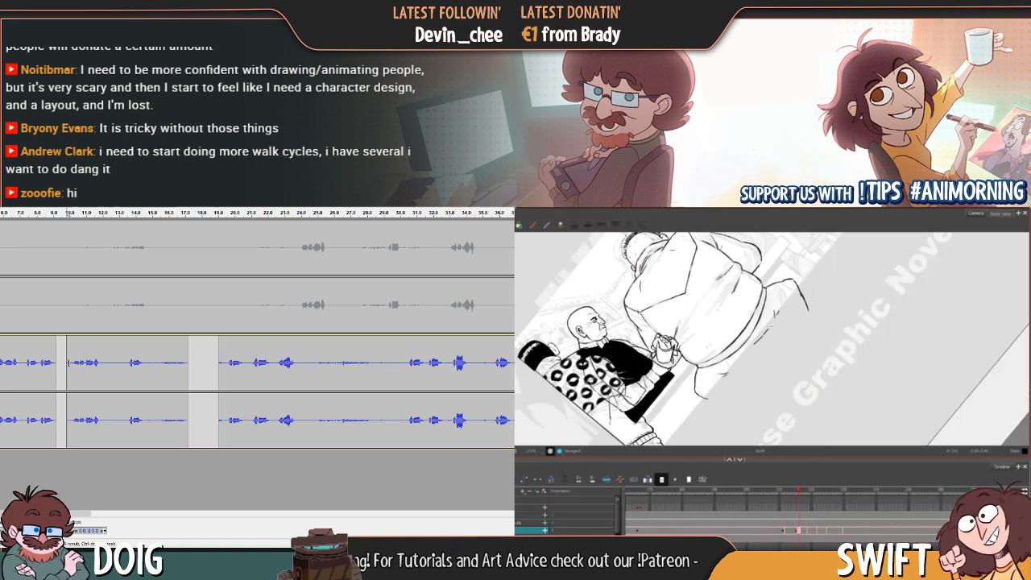
Shorten the pause between about 12.1 and 13.5 seconds in the lower track, and remove that clip's quiet tail from about 13.2 seconds
key(space)
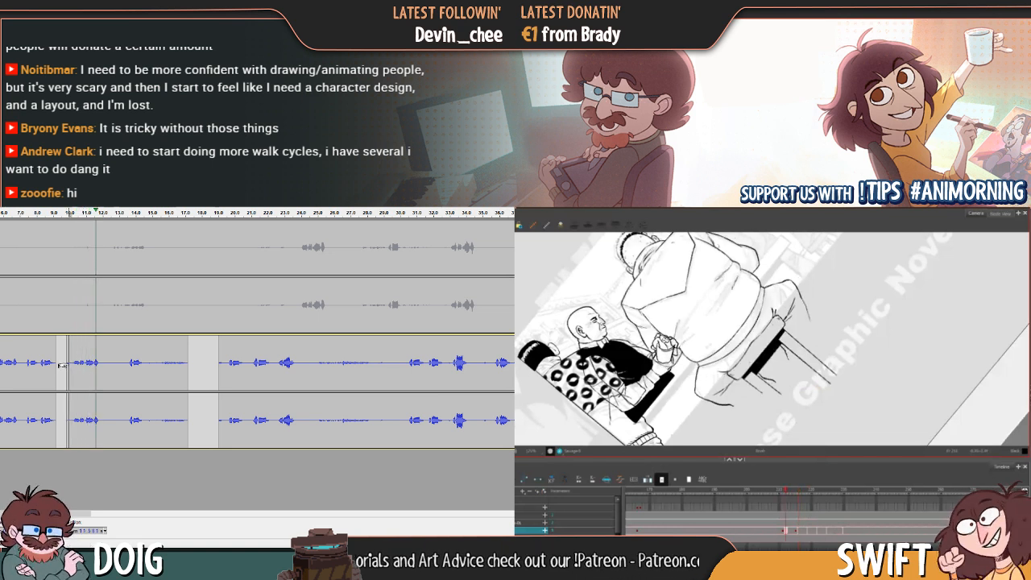
drag(106, 364, 128, 367)
key(Delete)
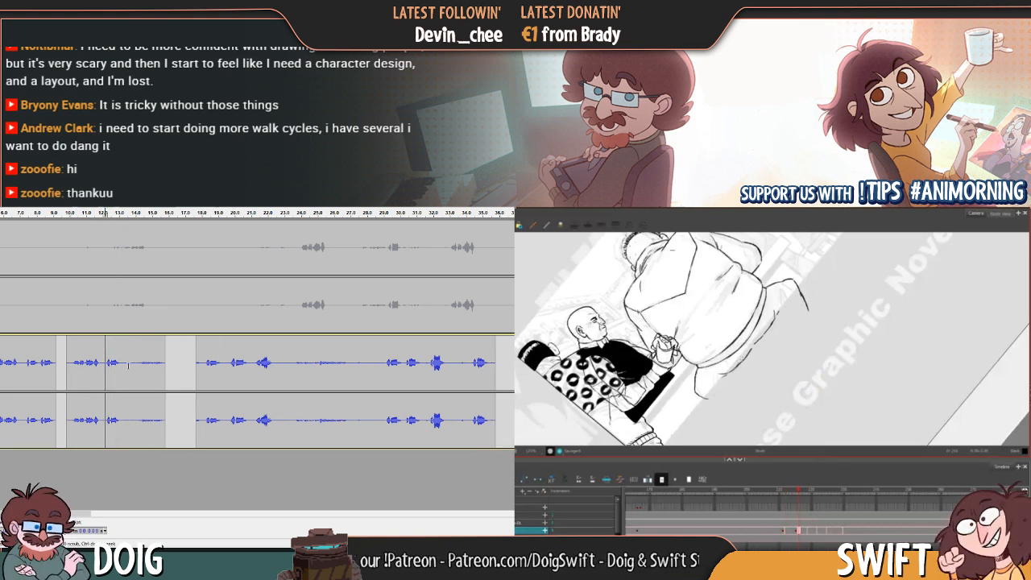
drag(129, 365, 142, 367)
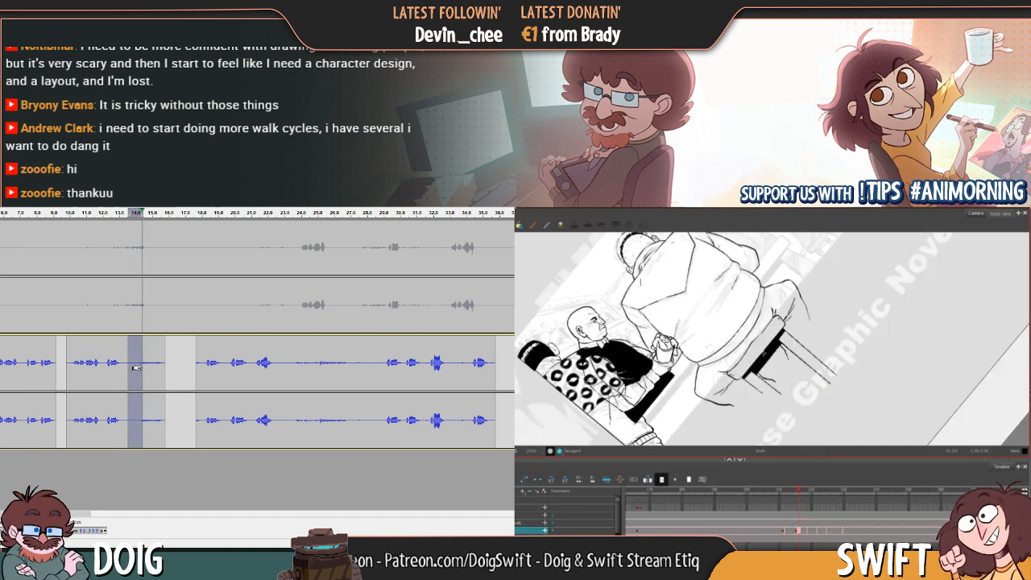
click(149, 365)
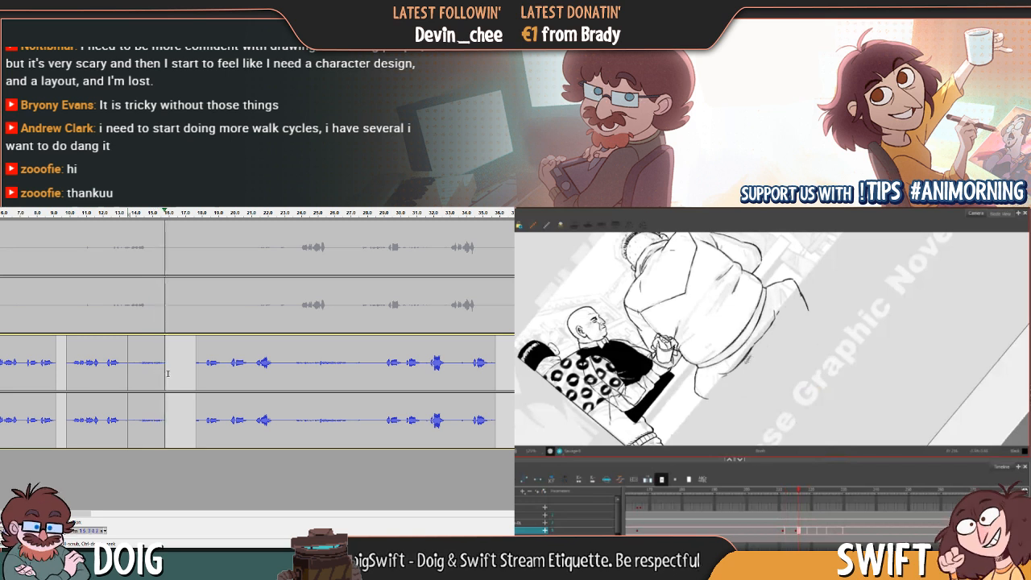
drag(172, 367, 122, 365)
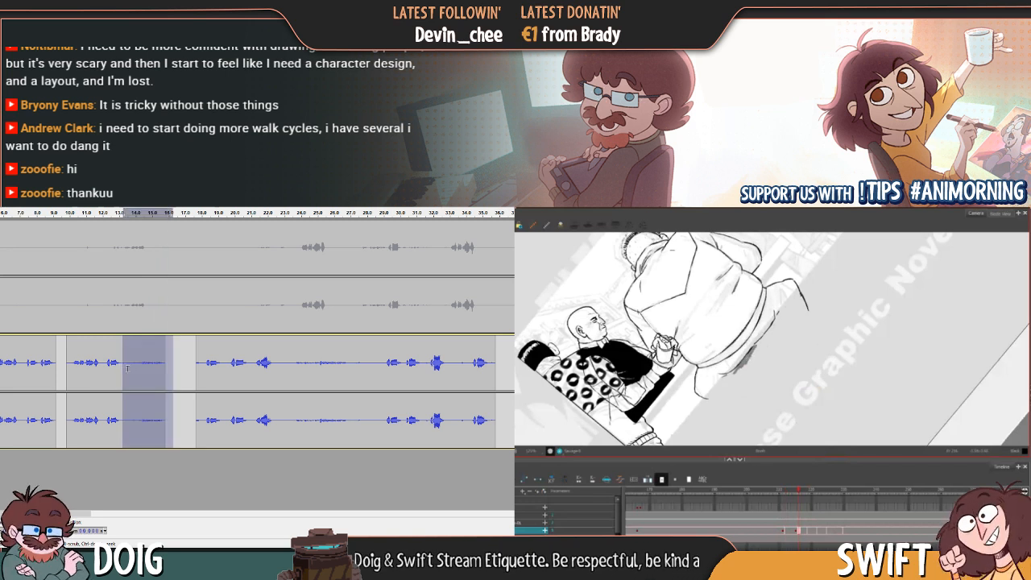
key(Delete)
Trim the last clip's lead-in between about 14.4 and 15 seconds, and delete its quiet stretch between about 18.8 and 25.2 seconds
key(space)
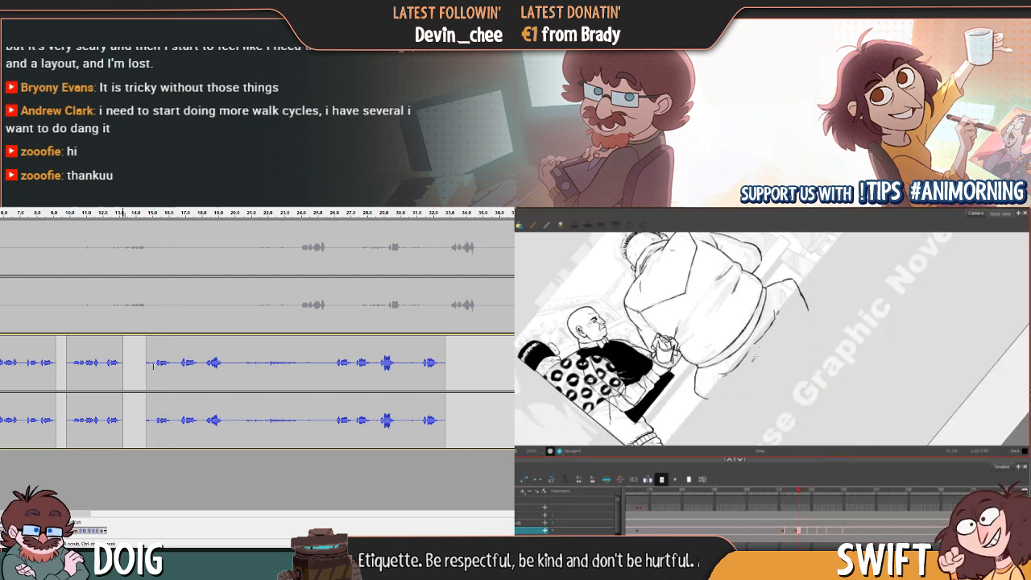
drag(153, 367, 142, 365)
key(Delete)
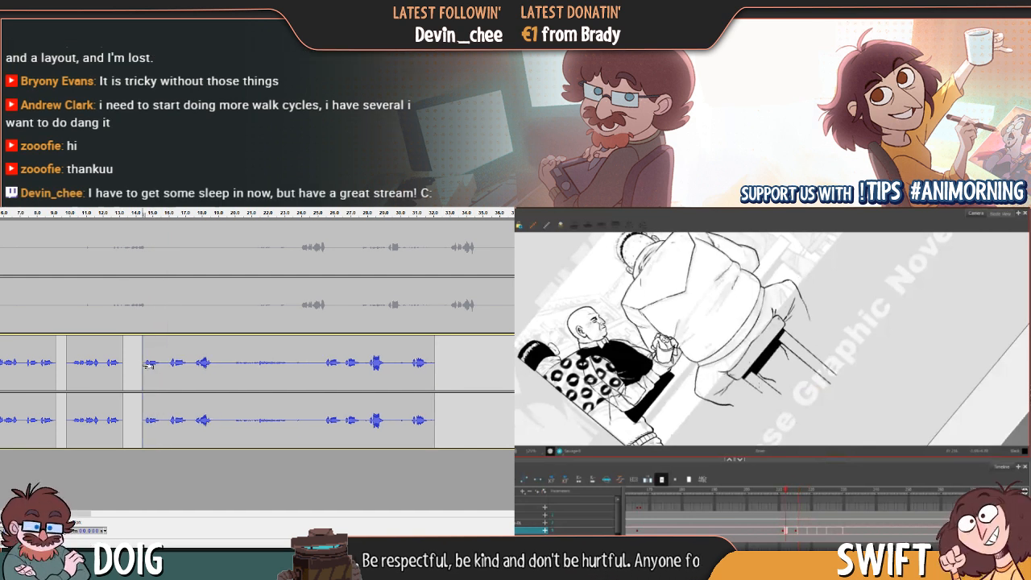
key(space)
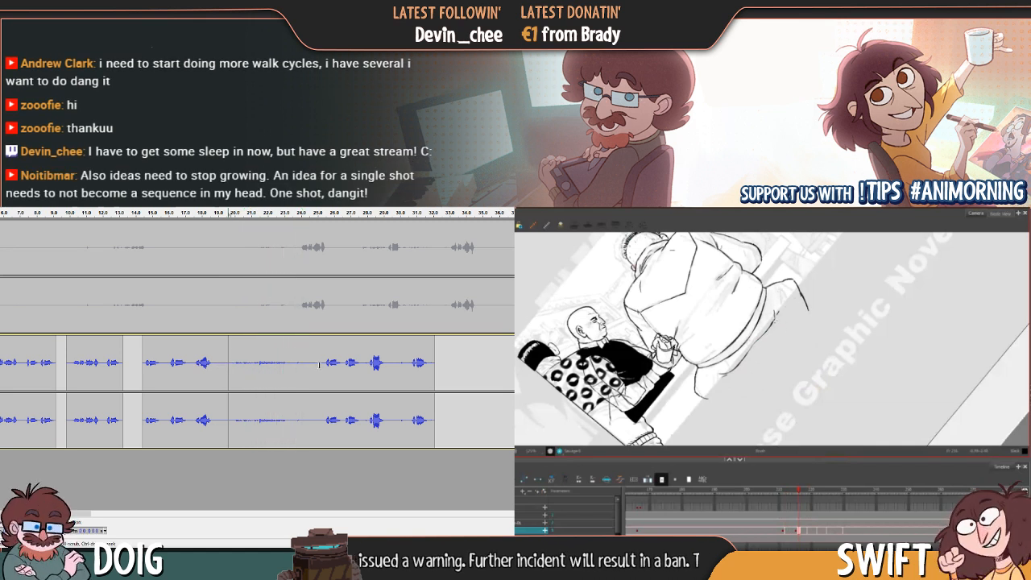
drag(321, 364, 215, 367)
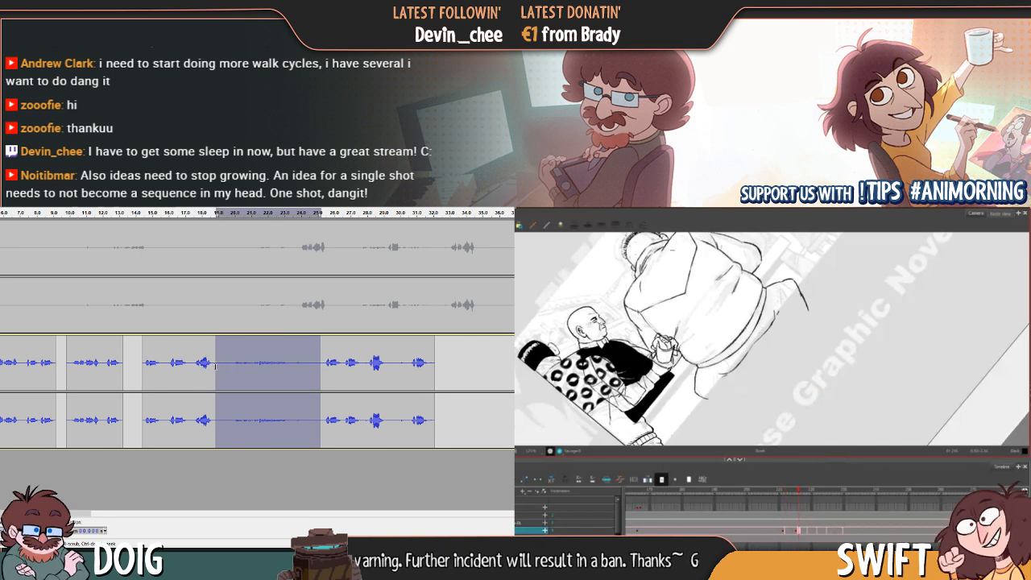
key(Delete)
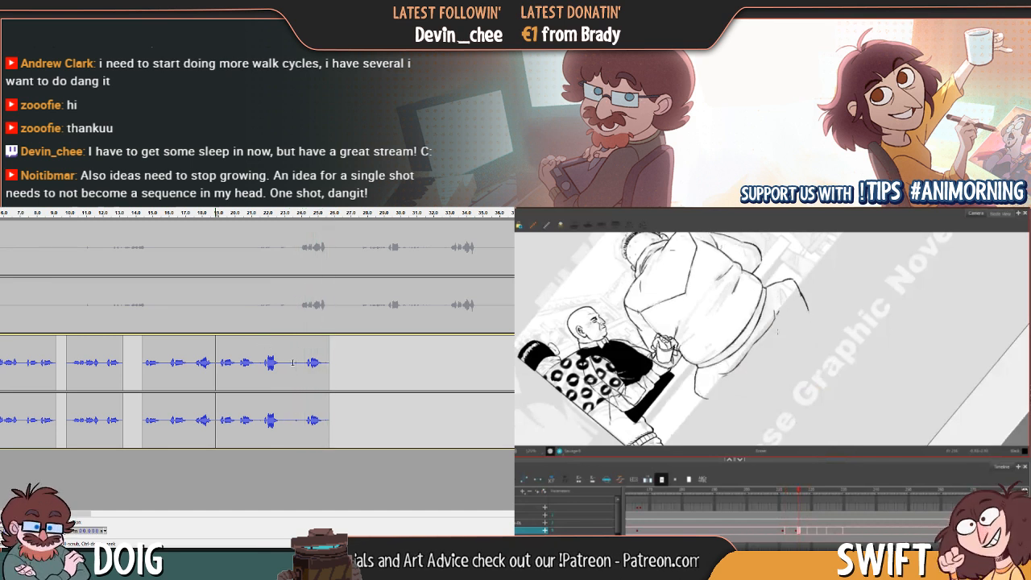
Remove the pause before the last phrase between about 23.6 and 24.2 seconds, and trim the clip's end to about 24.9 seconds
drag(294, 360, 305, 360)
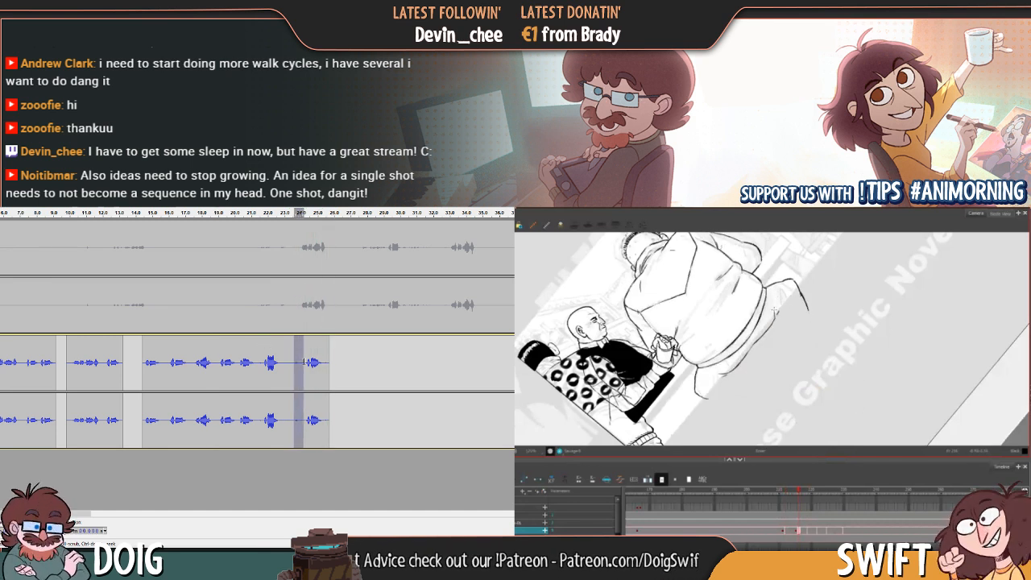
key(Delete)
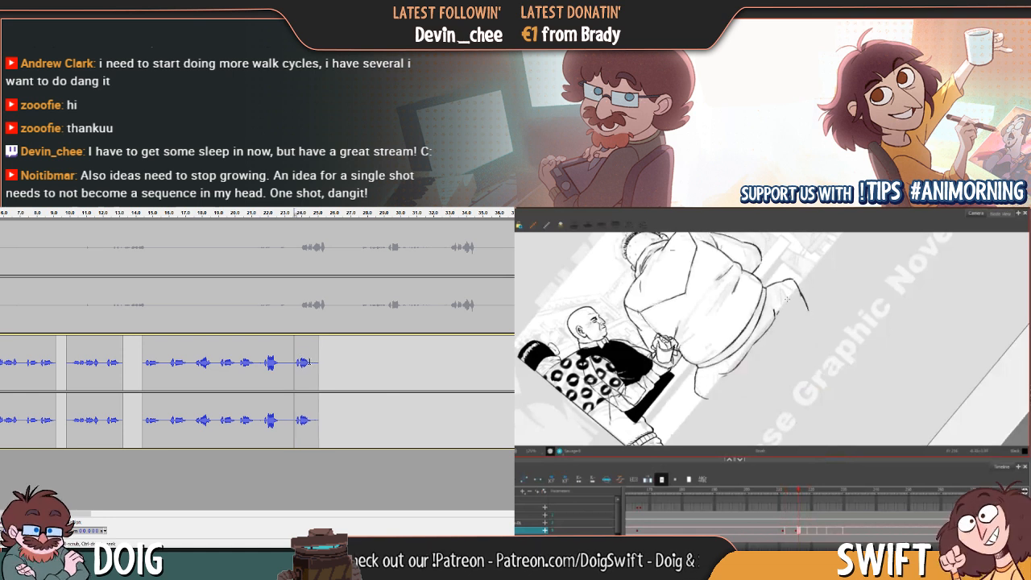
click(317, 361)
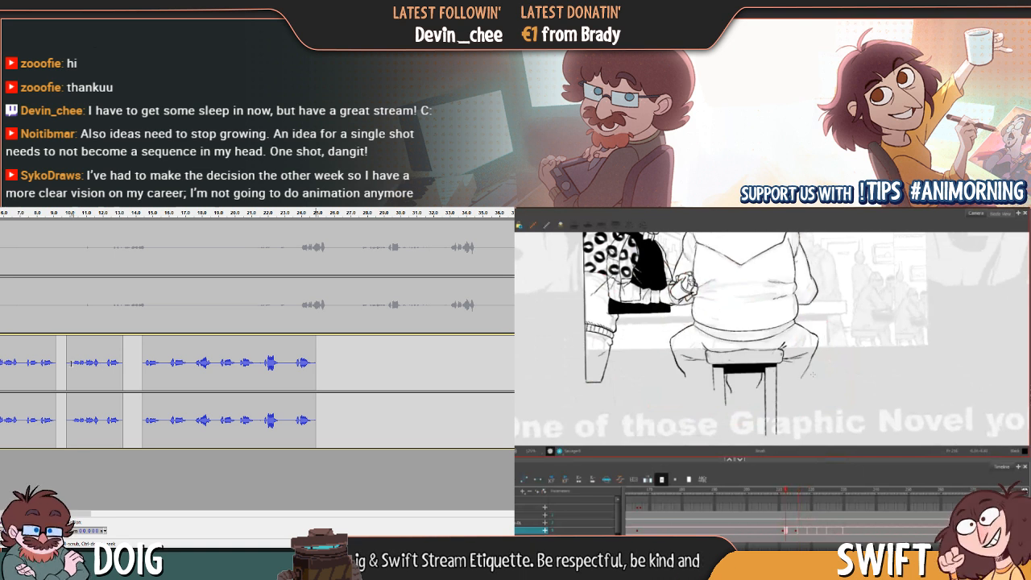
Play the lower track from about 10 seconds and check the opening phrases of the clip between about 9.7 and 11.9 seconds
click(71, 364)
key(space)
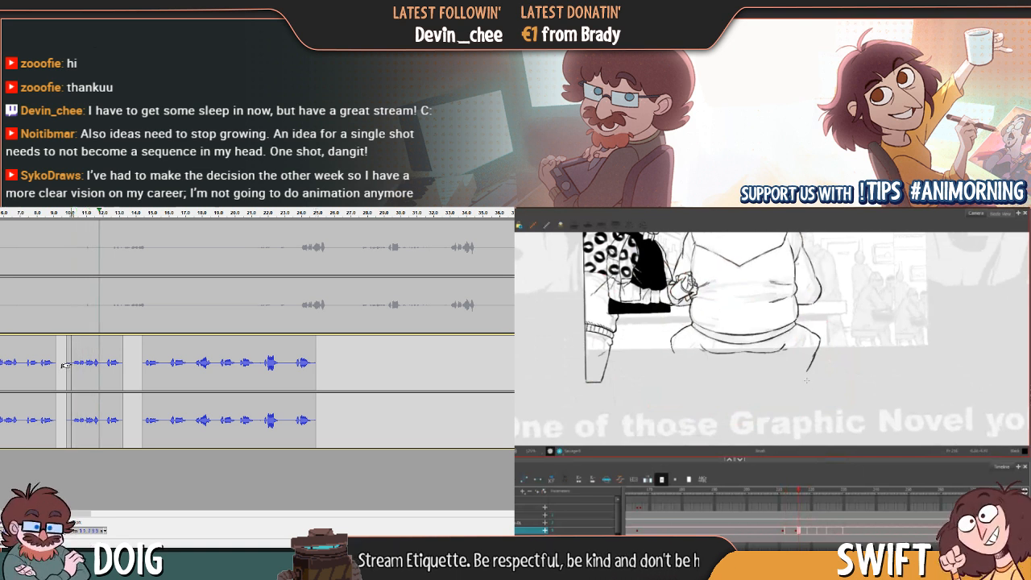
key(space)
drag(101, 362, 64, 363)
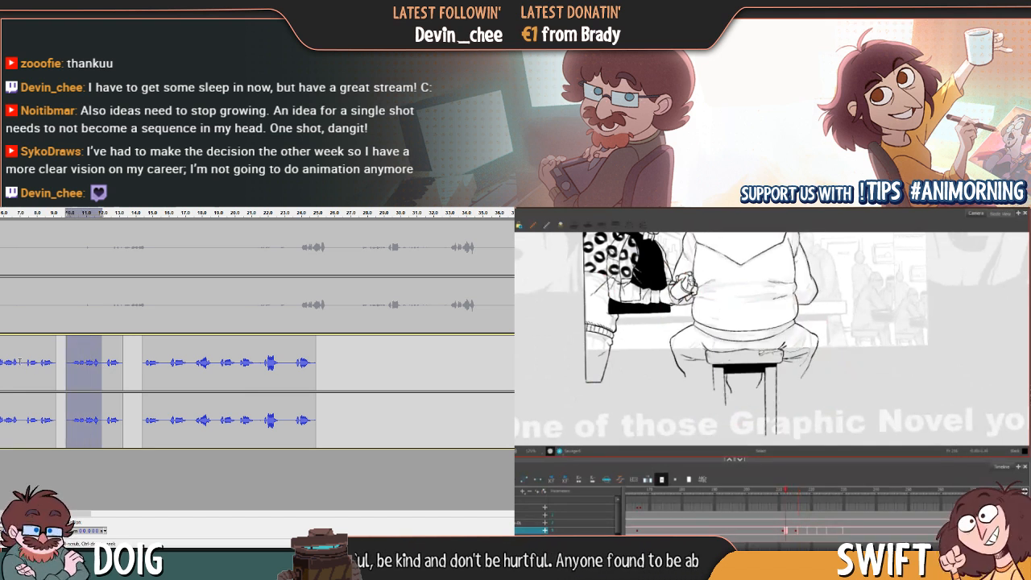
click(127, 364)
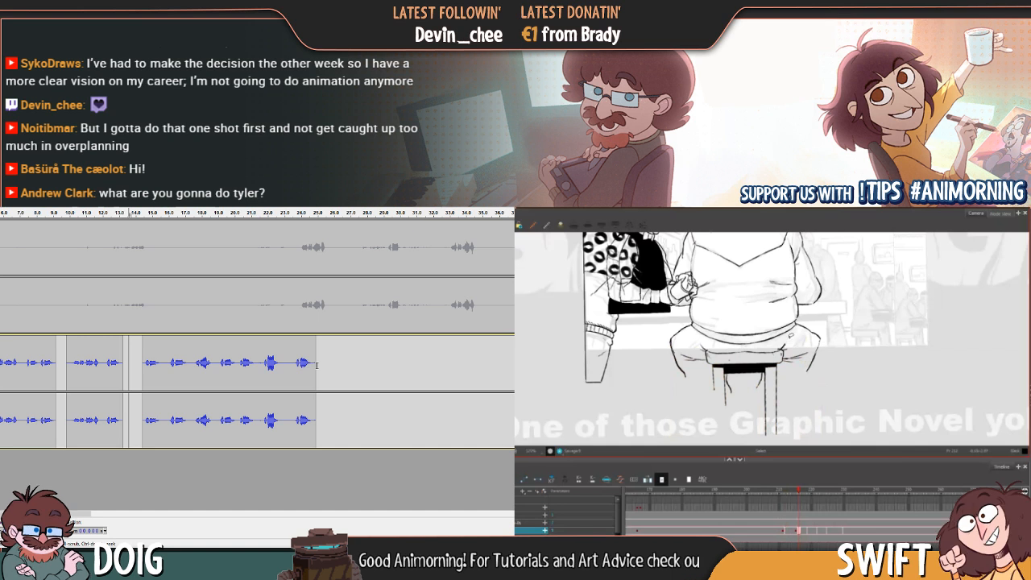
Play the lower track from about 10.2 seconds and check the opening phrases of the clip between about 9.8 and 13.2 seconds
click(320, 368)
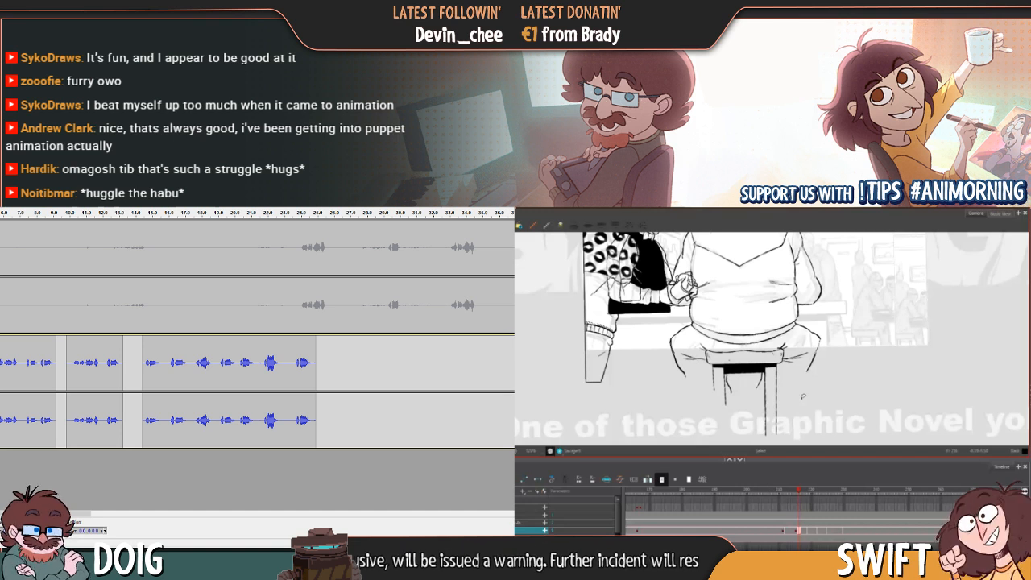
click(294, 364)
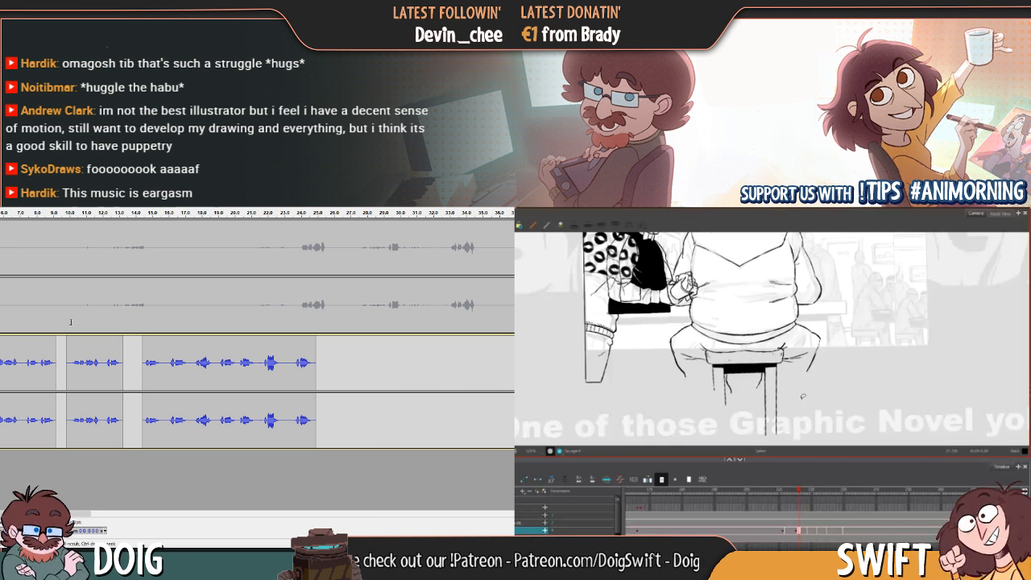
click(73, 362)
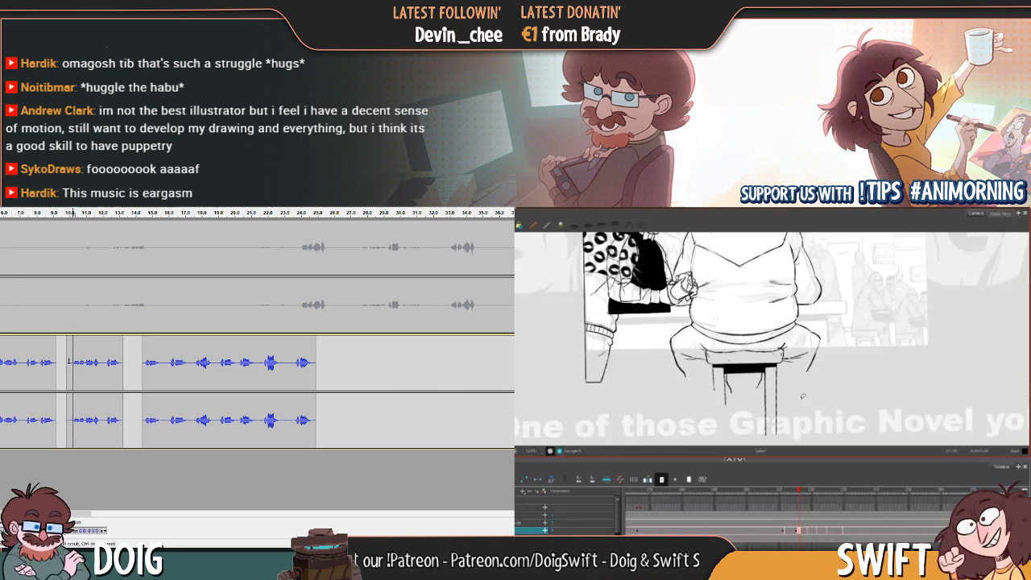
key(space)
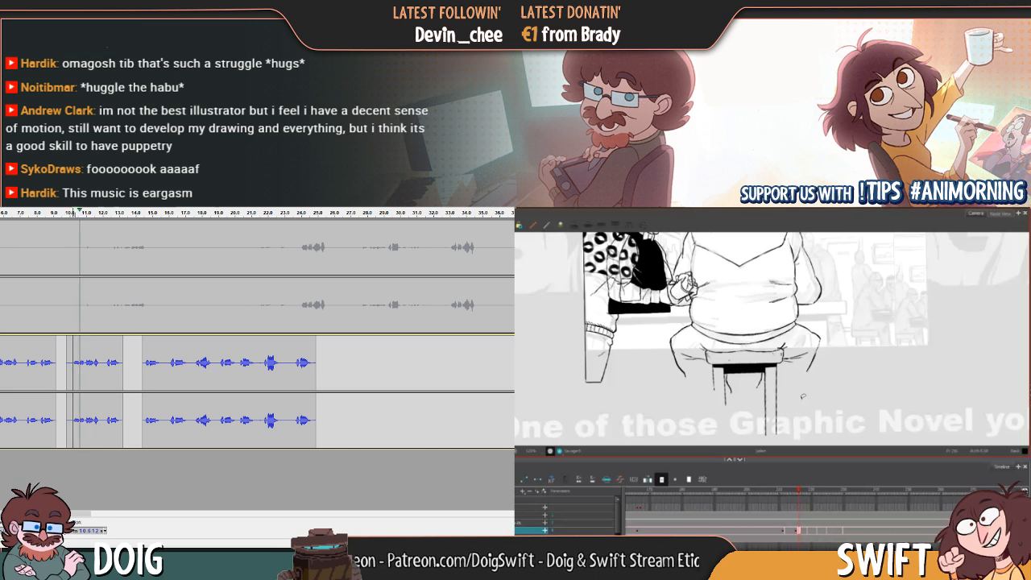
key(space)
key(space)
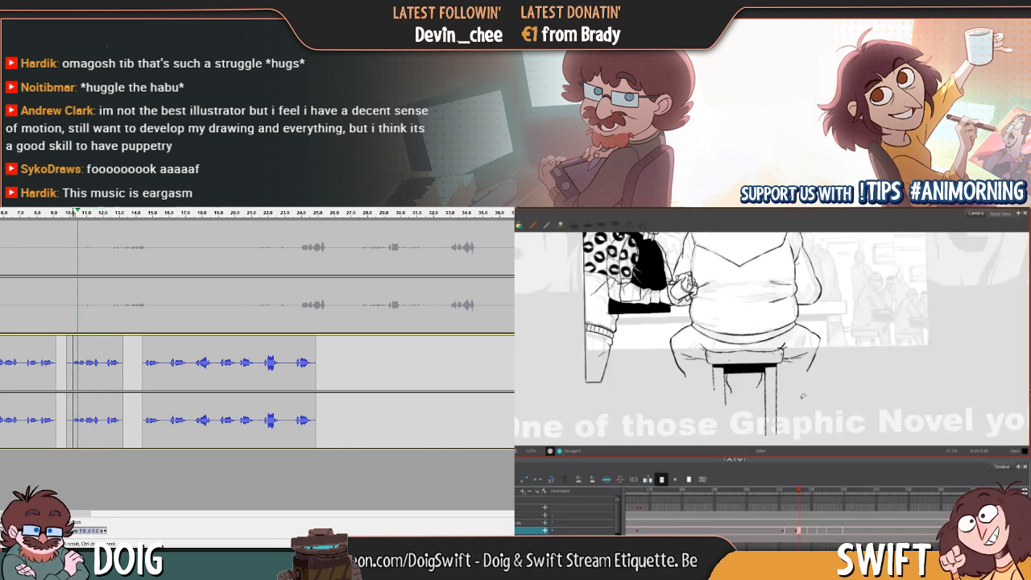
key(space)
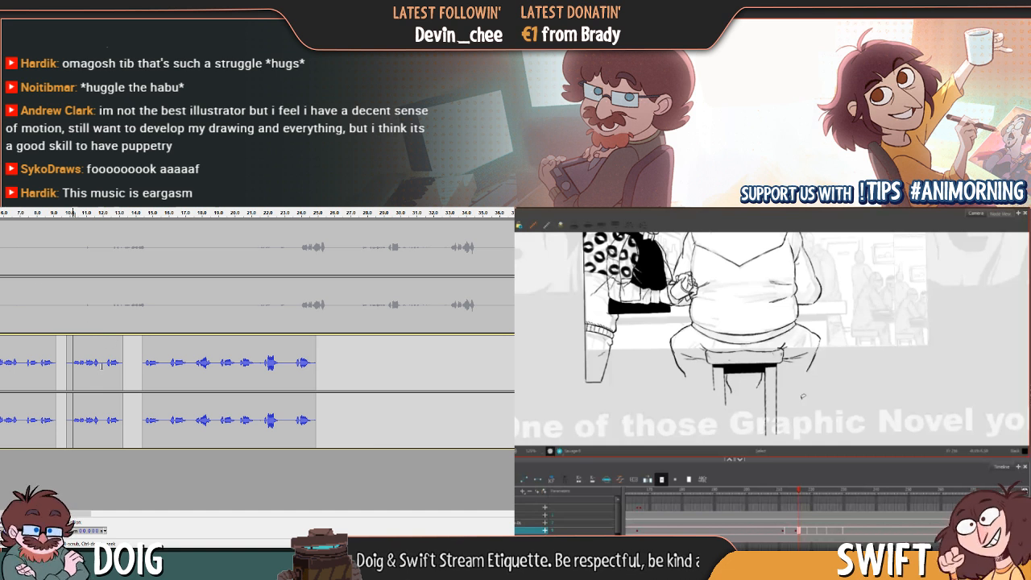
Copy the phrases between about 9.8 and 12 seconds and paste them into the lower track's empty area at about 27.8 seconds
drag(101, 364, 69, 363)
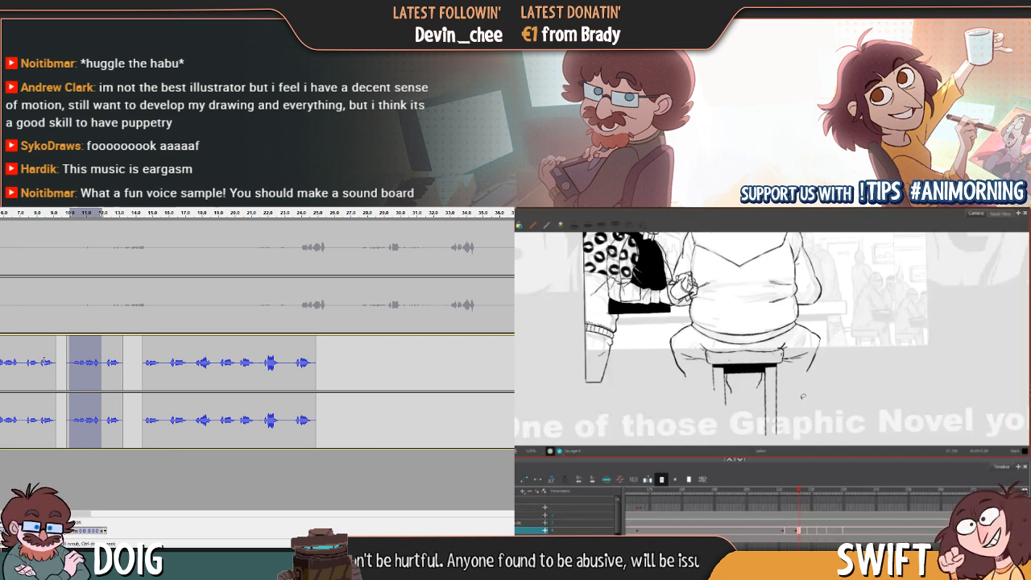
click(43, 361)
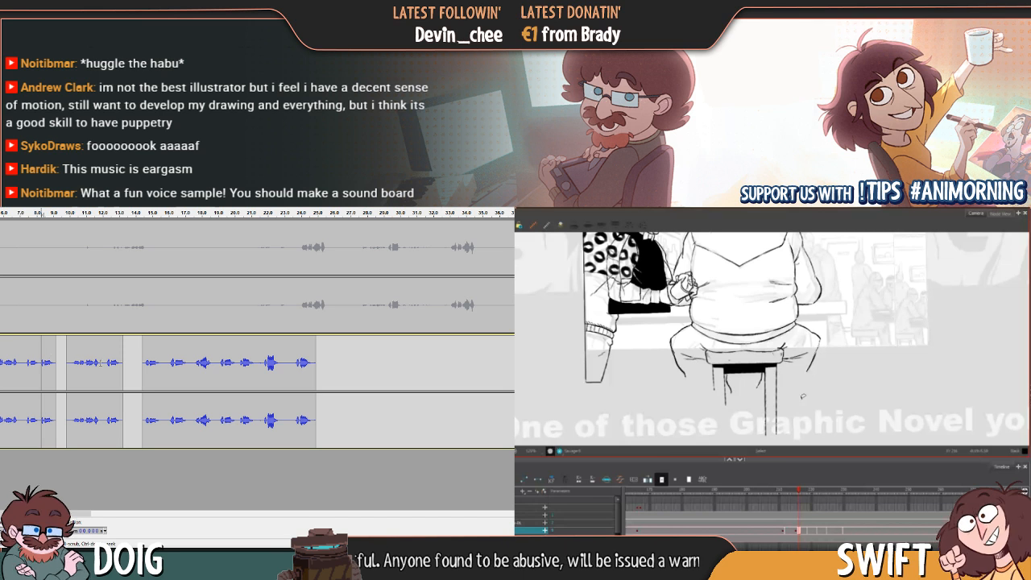
drag(103, 363, 69, 364)
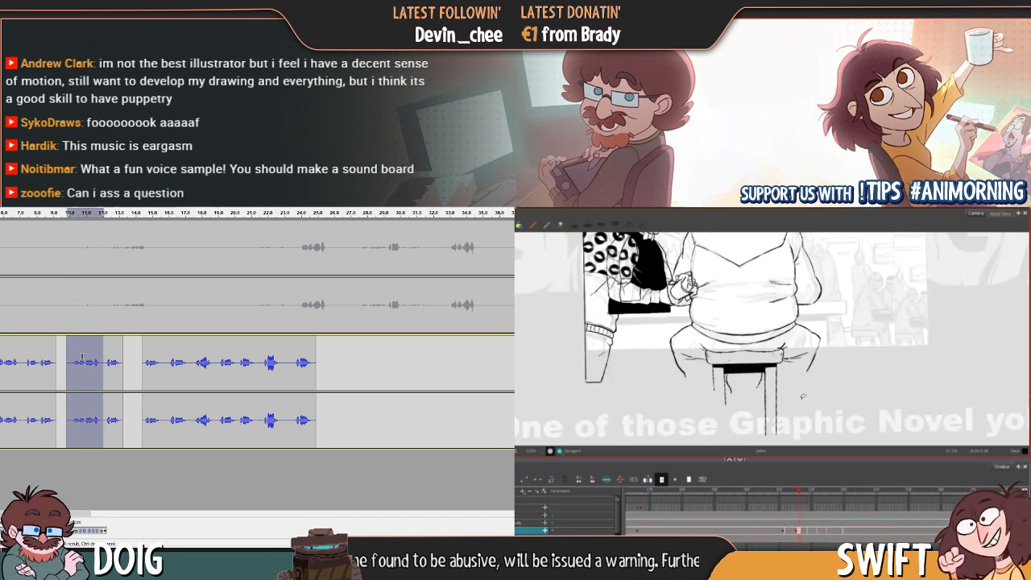
click(363, 373)
key(ctrl+v)
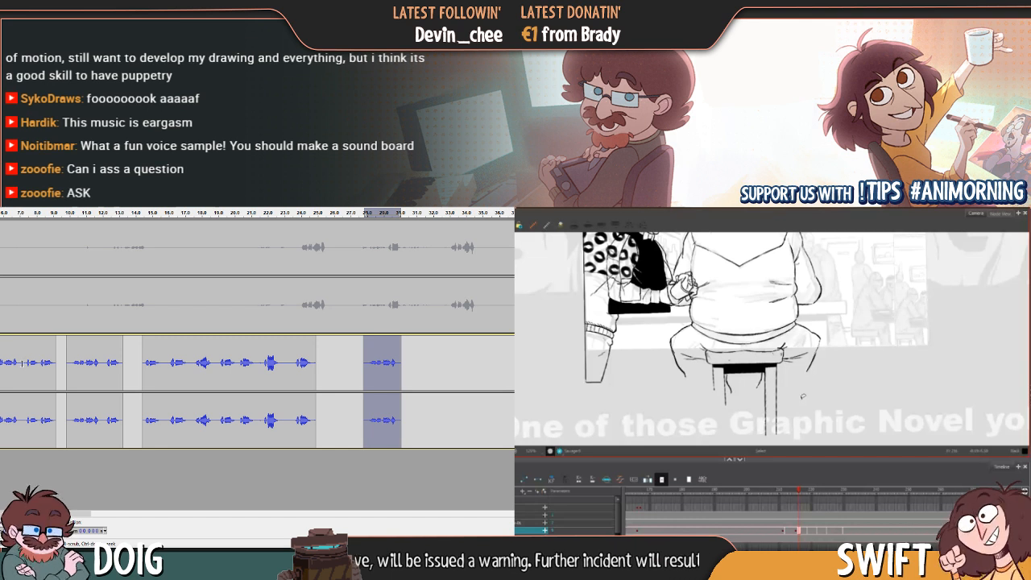
Cut the phrase between about 8.2 and 9.3 seconds from the lower track and paste it at about 29.6 seconds
click(22, 365)
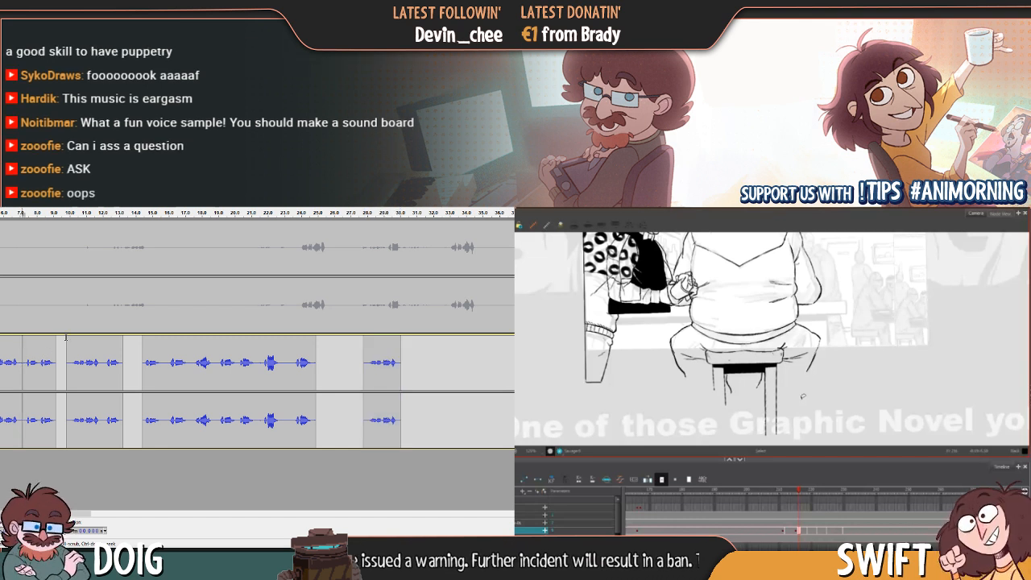
drag(58, 362, 39, 363)
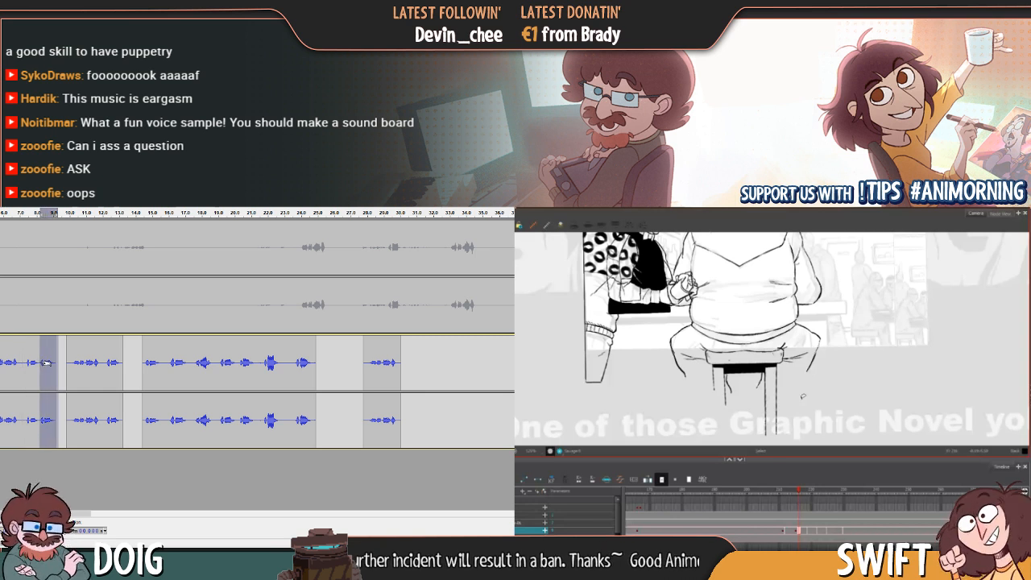
key(Delete)
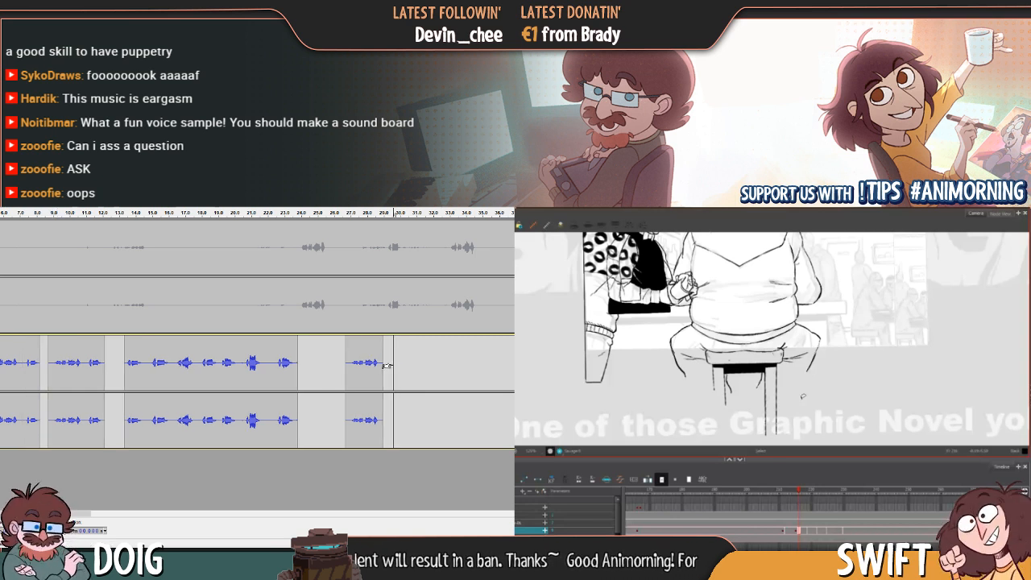
key(ctrl+v)
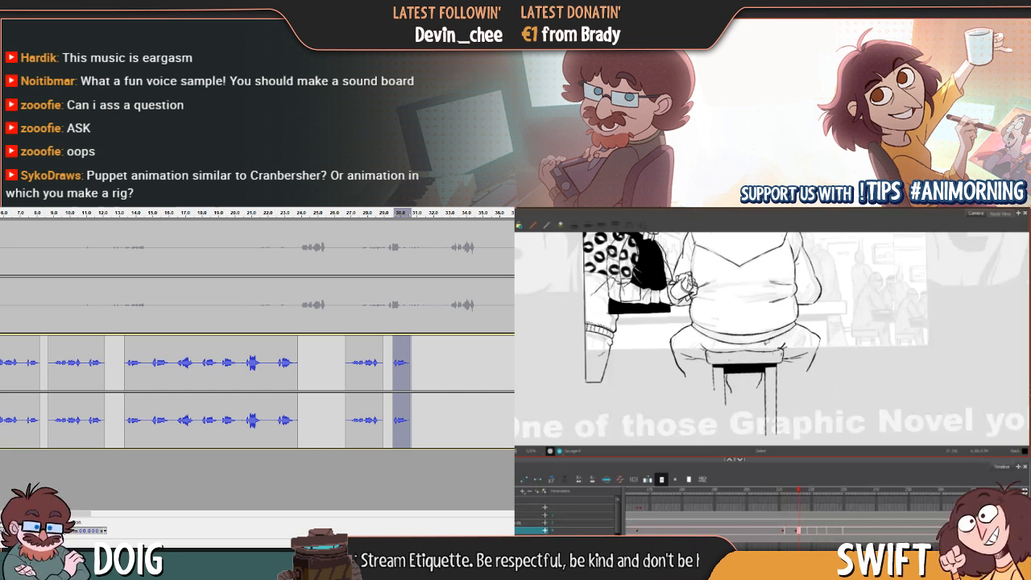
Adjust the crease stroke above the stool seat's right side, and play the phrase pasted at about 29.6 seconds
click(785, 344)
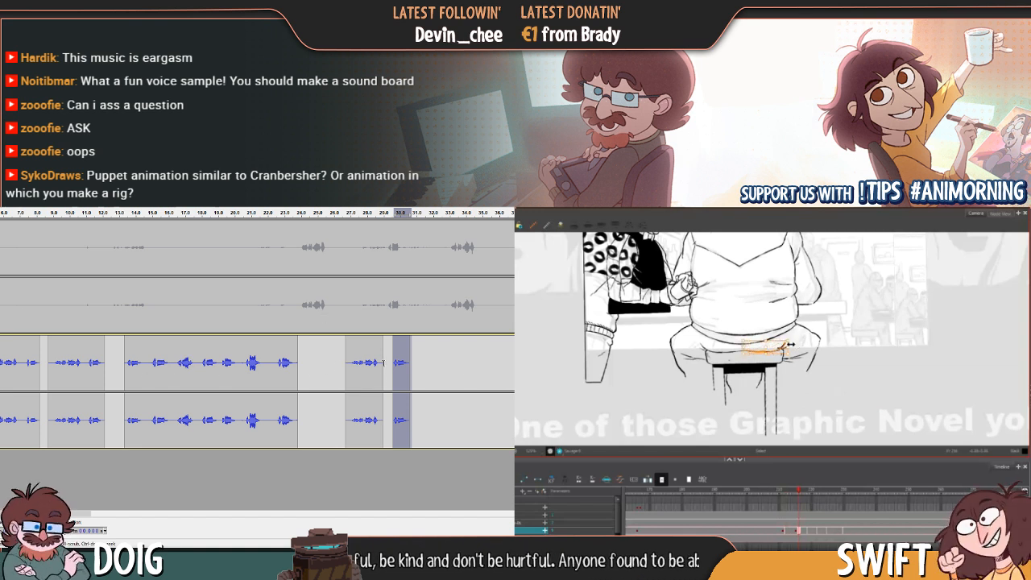
key(space)
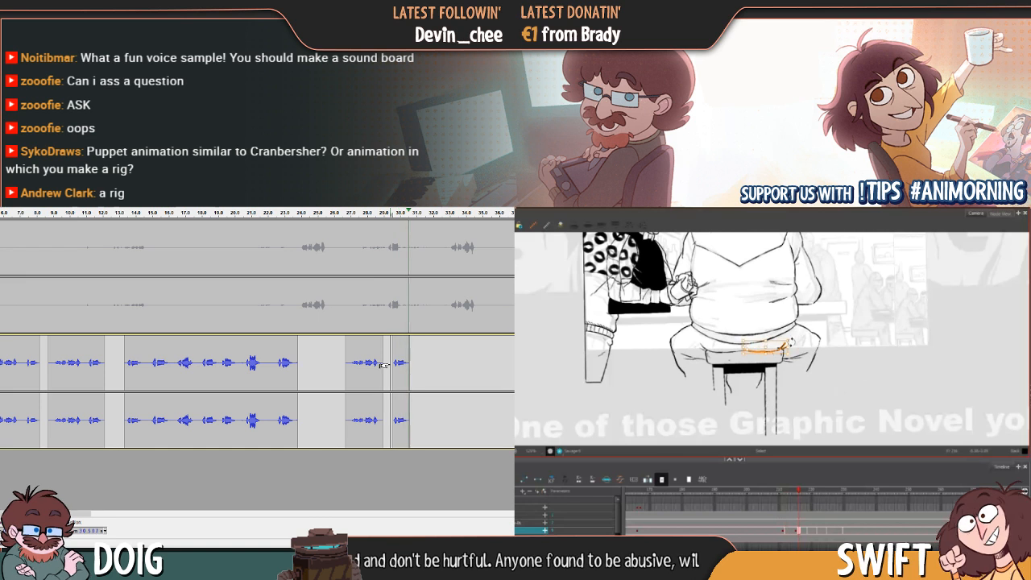
key(space)
key(f)
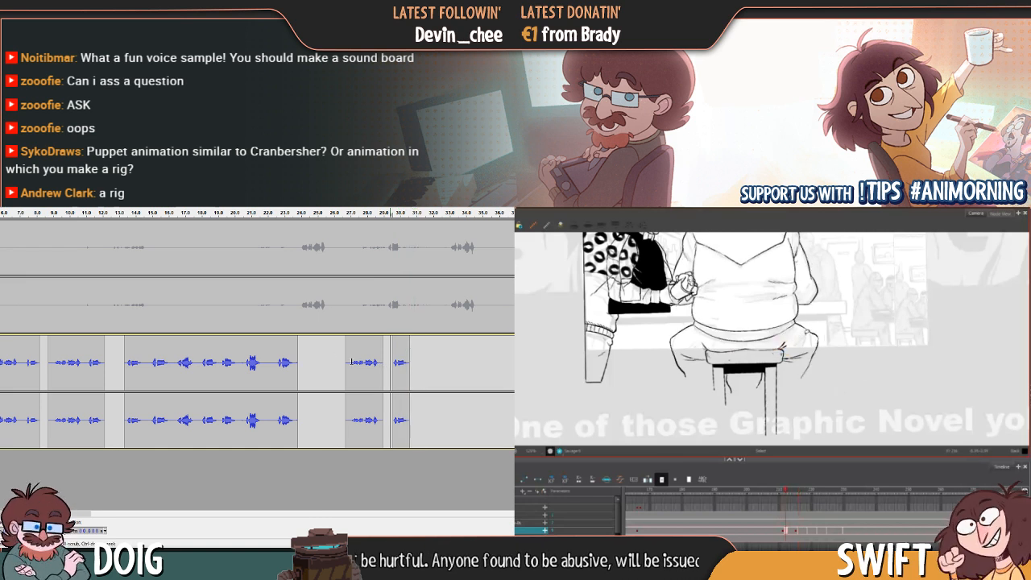
Play the lower track's phrases from about 22.5 and 20.6 seconds, and compare them with the short clip from about 29.3 seconds
click(277, 362)
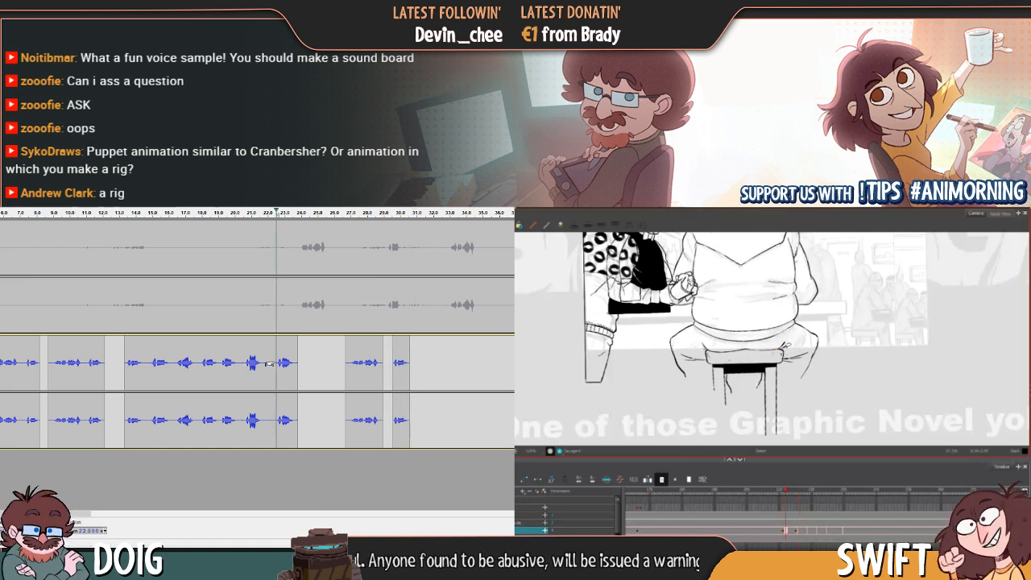
key(g)
key(space)
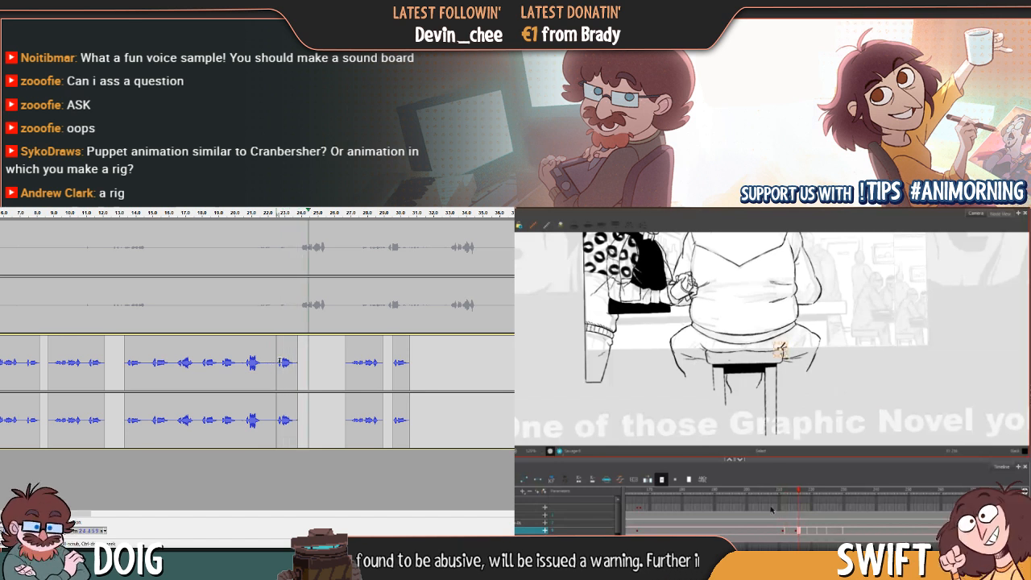
key(space)
click(245, 362)
key(space)
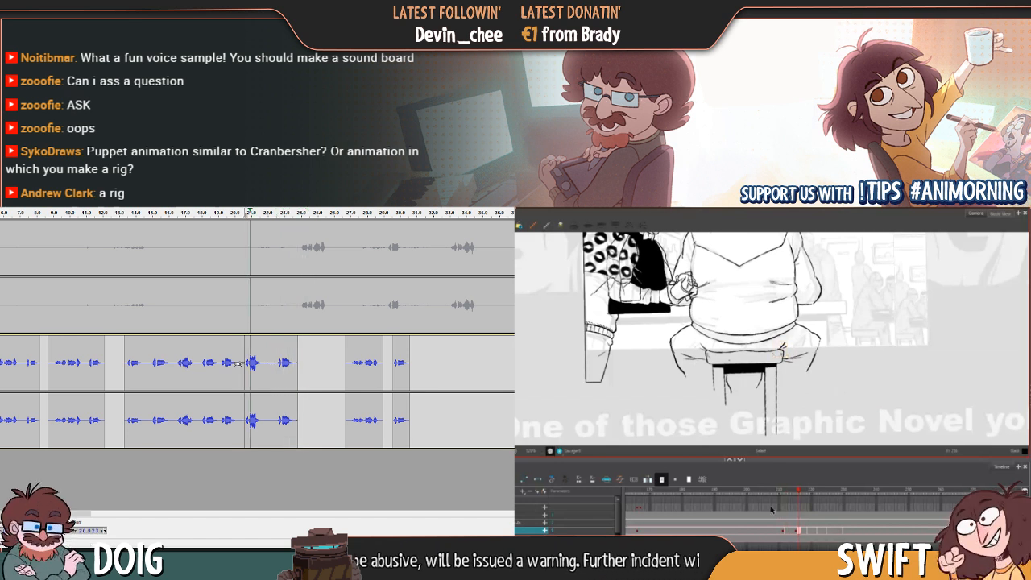
key(space)
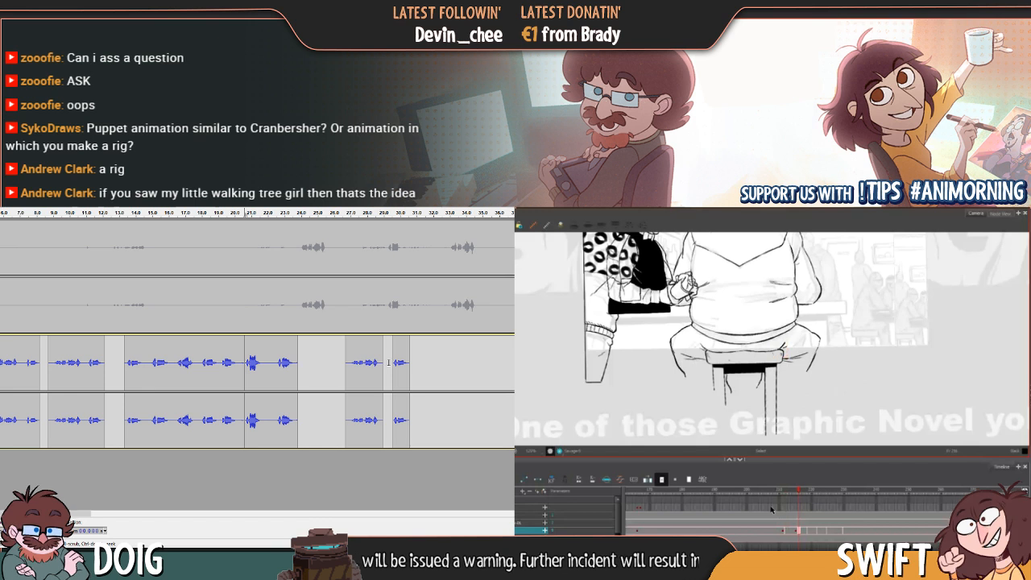
click(388, 362)
key(space)
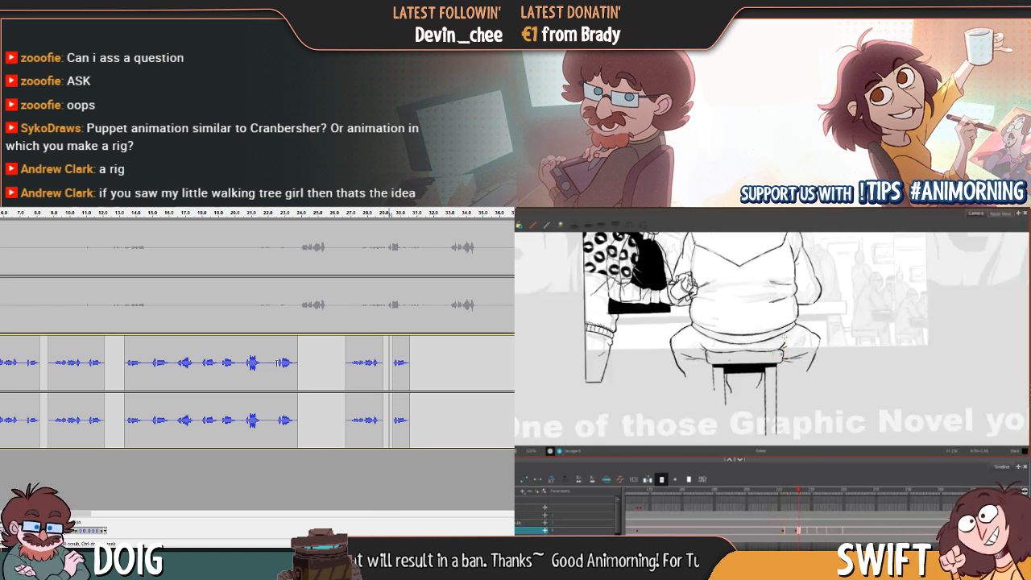
Delete the short pasted clip between about 29.5 and 30.6 seconds from the end of the lower track
click(277, 362)
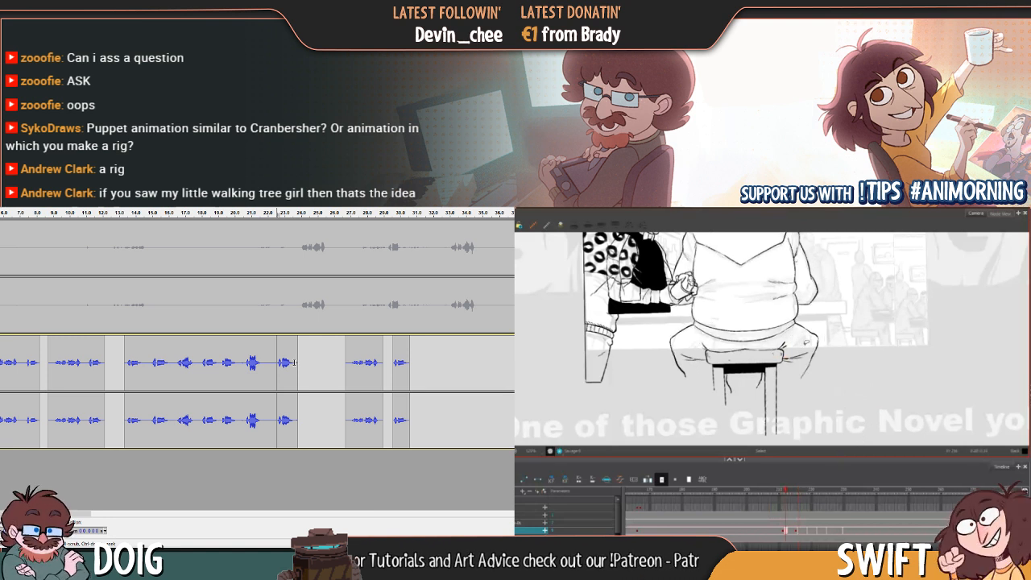
drag(294, 363, 276, 362)
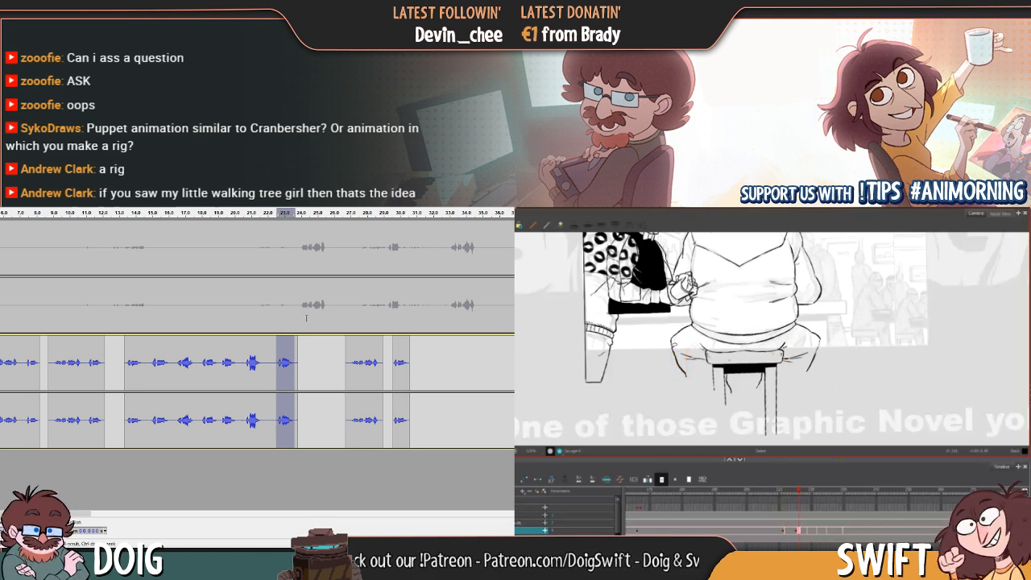
click(429, 357)
click(403, 367)
drag(418, 366, 387, 367)
key(Delete)
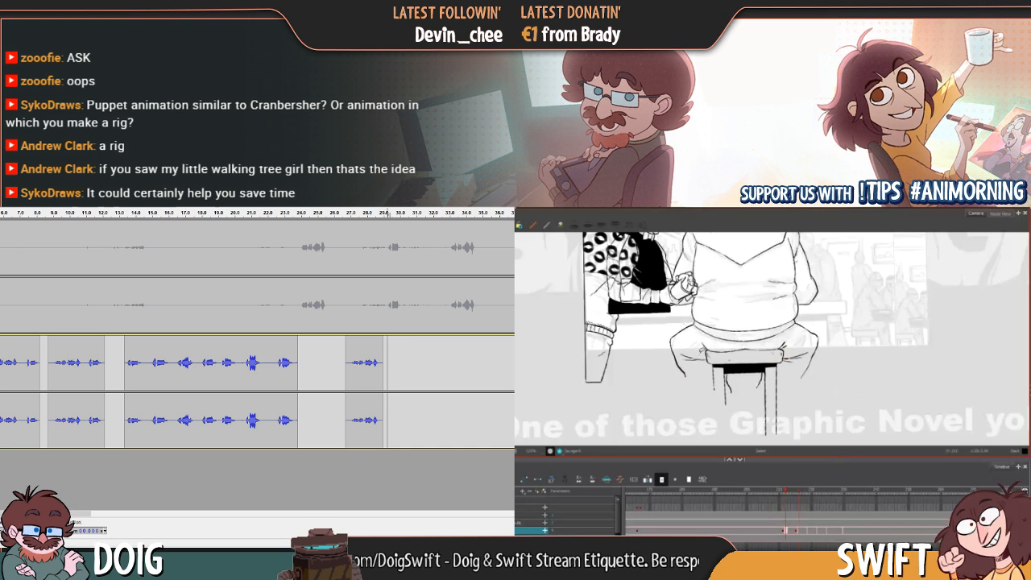
Add an empty stereo track, and compare the crease stroke beside the stool seat's left end with the neighbouring drawing
key(alt+t)
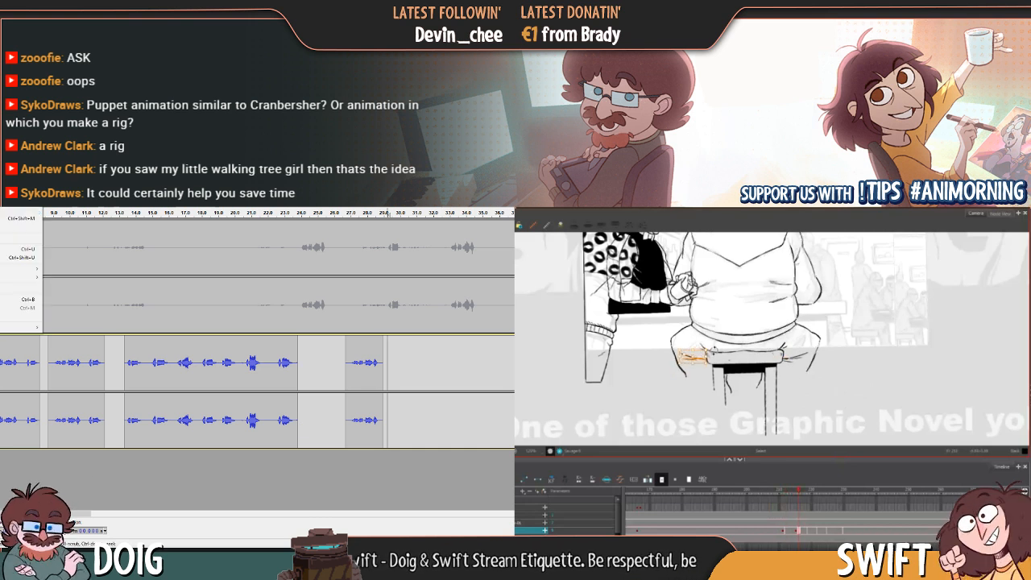
click(713, 351)
key(f)
key(g)
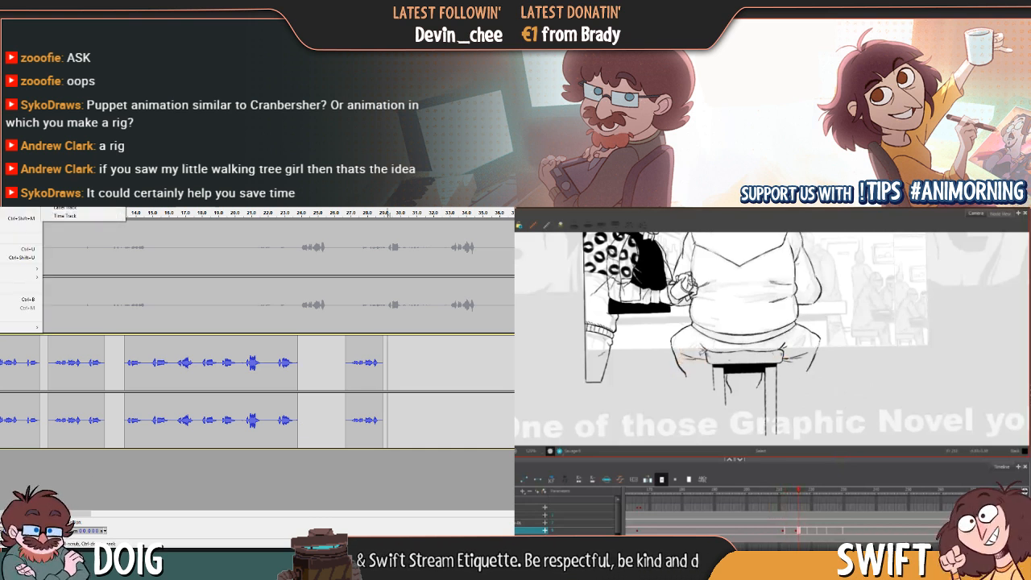
click(67, 199)
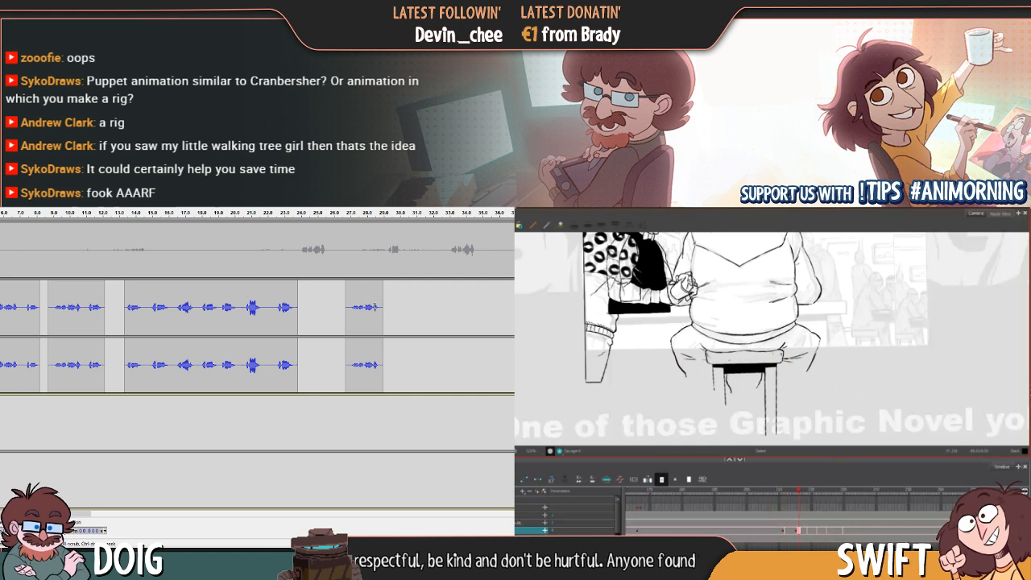
Select the separate clip between about 26.7 and 29 seconds in the edited voice track
click(3, 209)
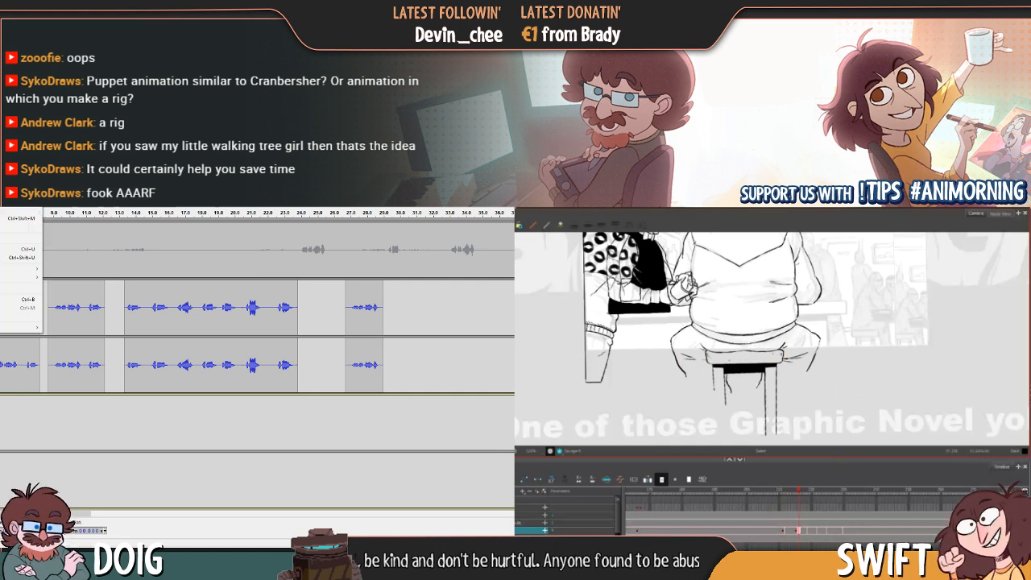
click(335, 353)
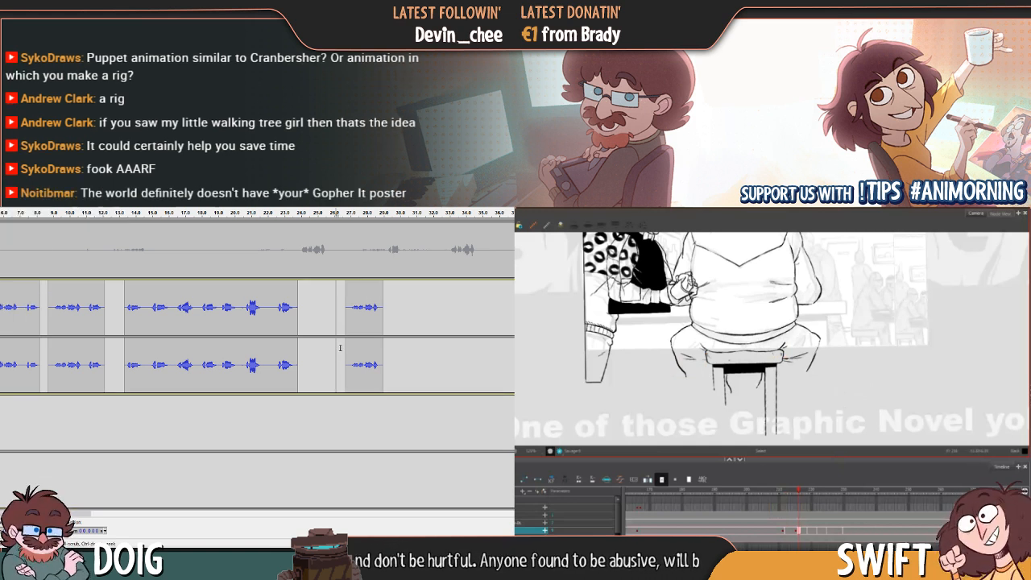
drag(345, 327, 383, 328)
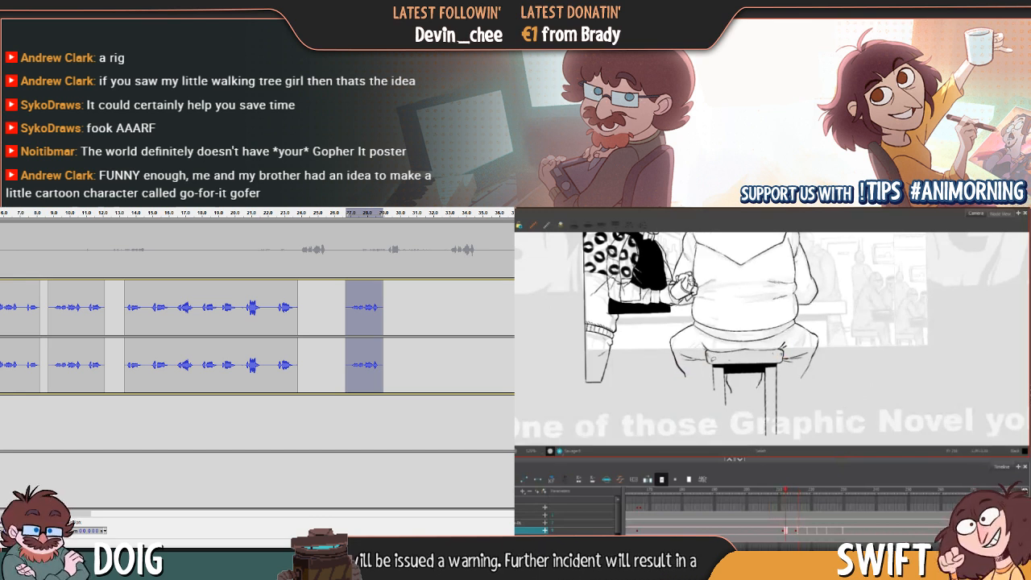
Adjust the crease stroke on the man's thigh beside the stool seat's left end, and check it against the neighbouring drawing
click(685, 348)
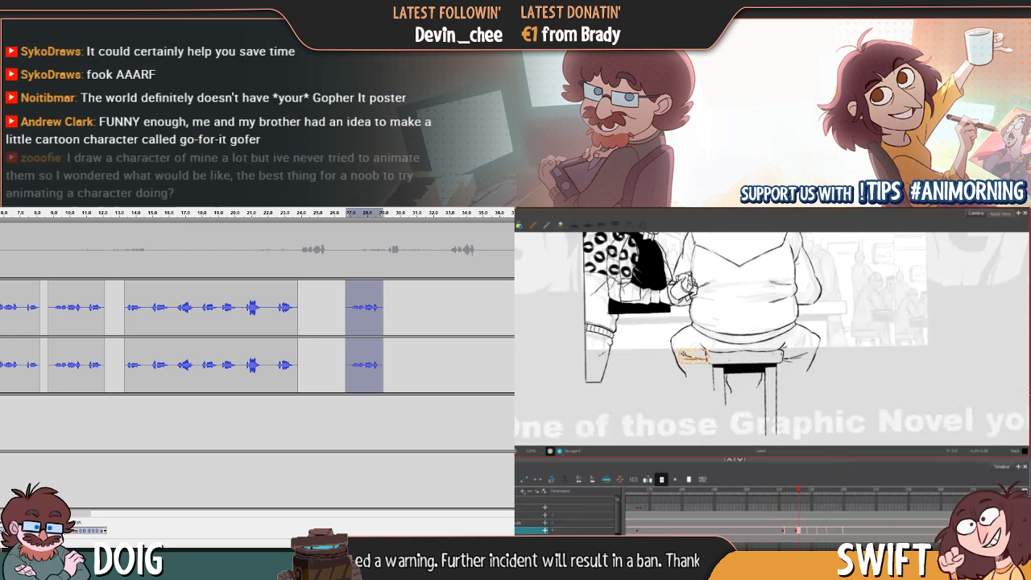
drag(679, 344, 678, 346)
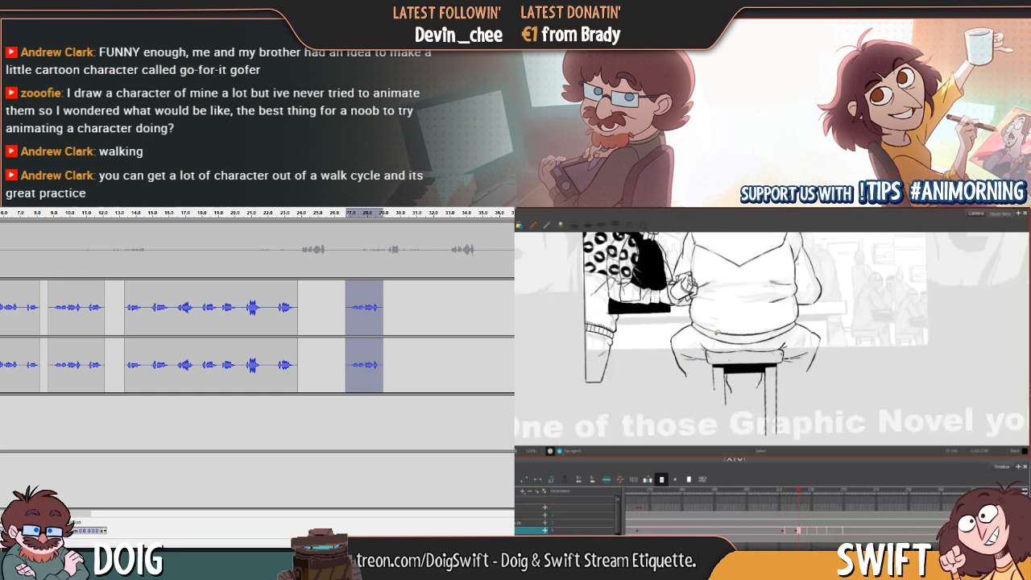
mouse_move(683, 344)
mouse_down()
mouse_move(701, 360)
mouse_move(679, 348)
mouse_up()
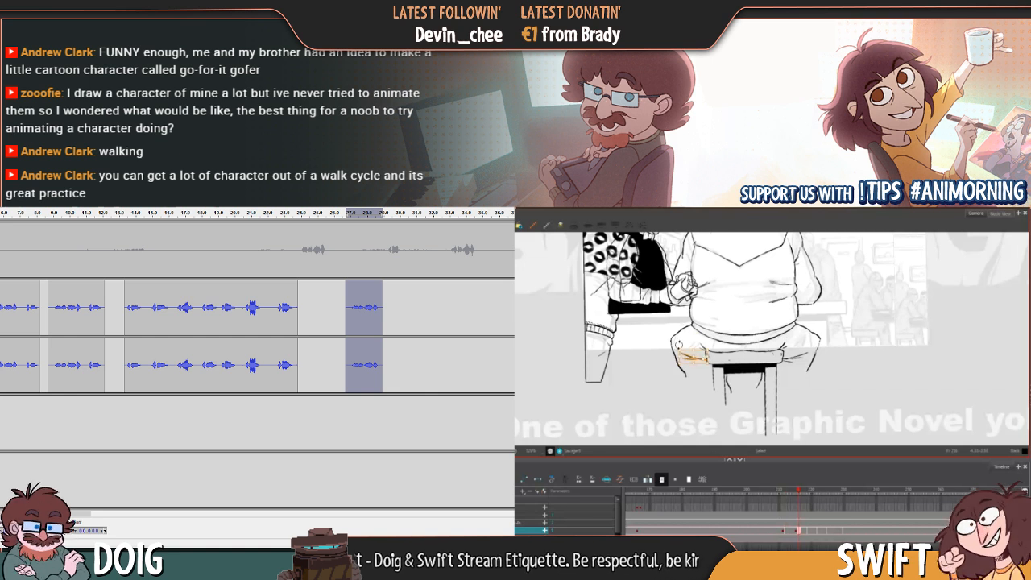
click(683, 337)
key(f)
key(g)
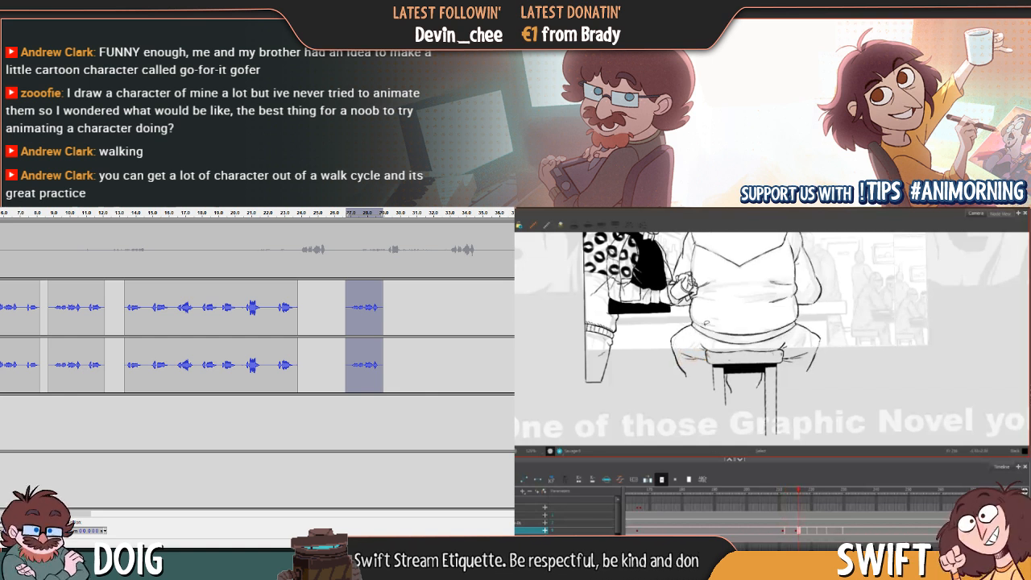
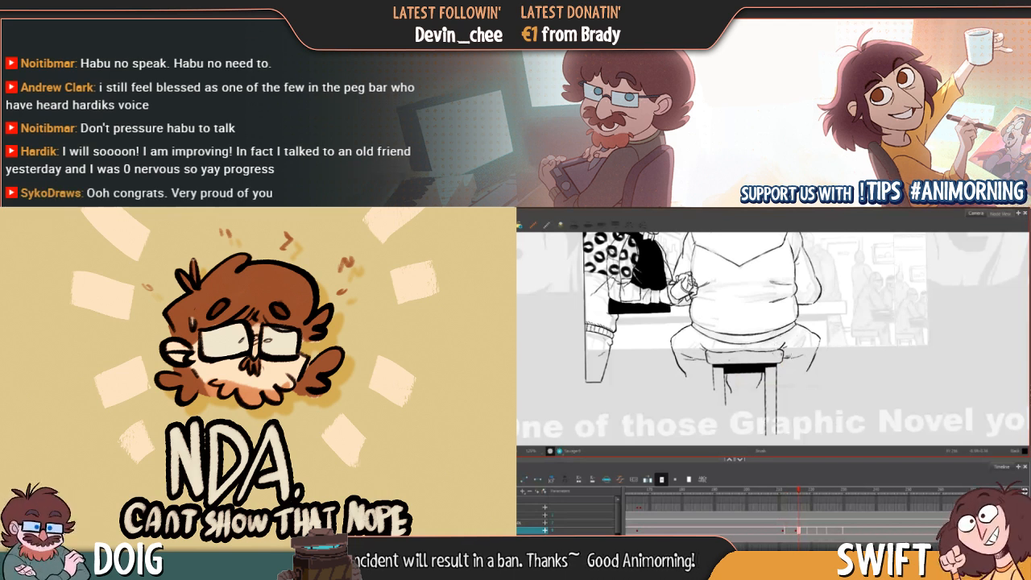
Check the crease stroke on the man's thigh beside the stool seat's right end against the neighbouring drawing
key(f)
key(g)
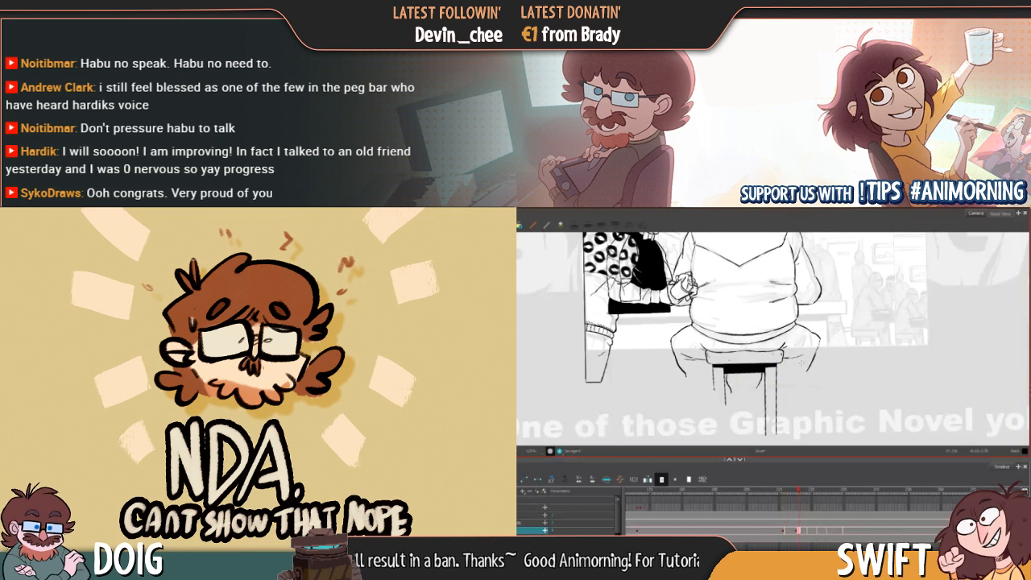
key(f)
key(g)
key(f)
key(g)
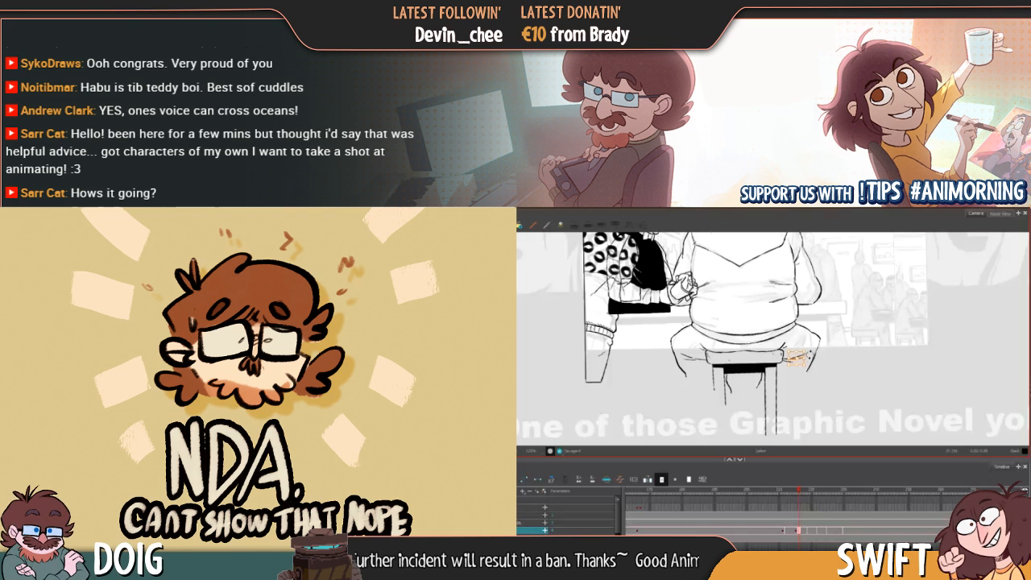
key(f)
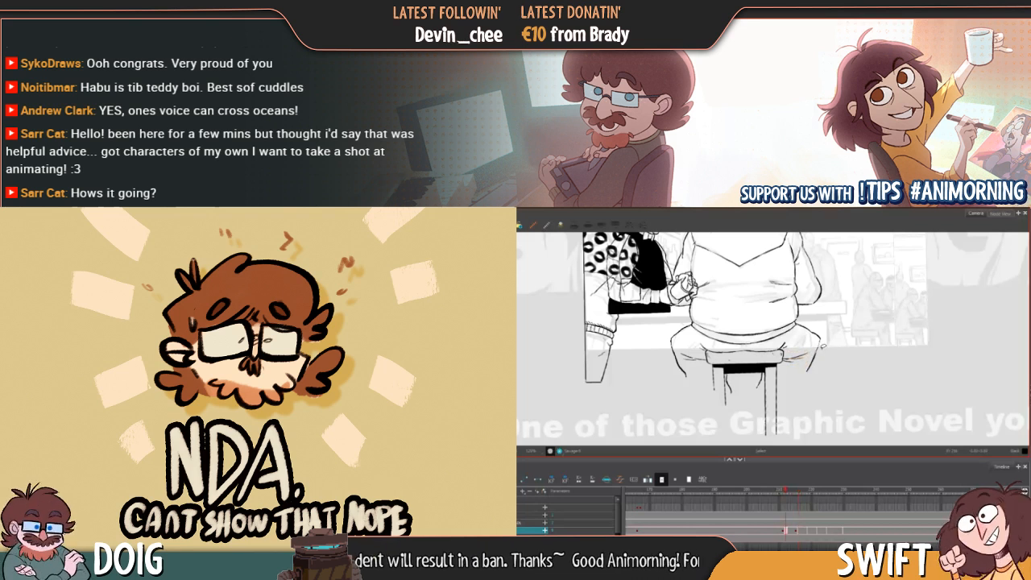
key(g)
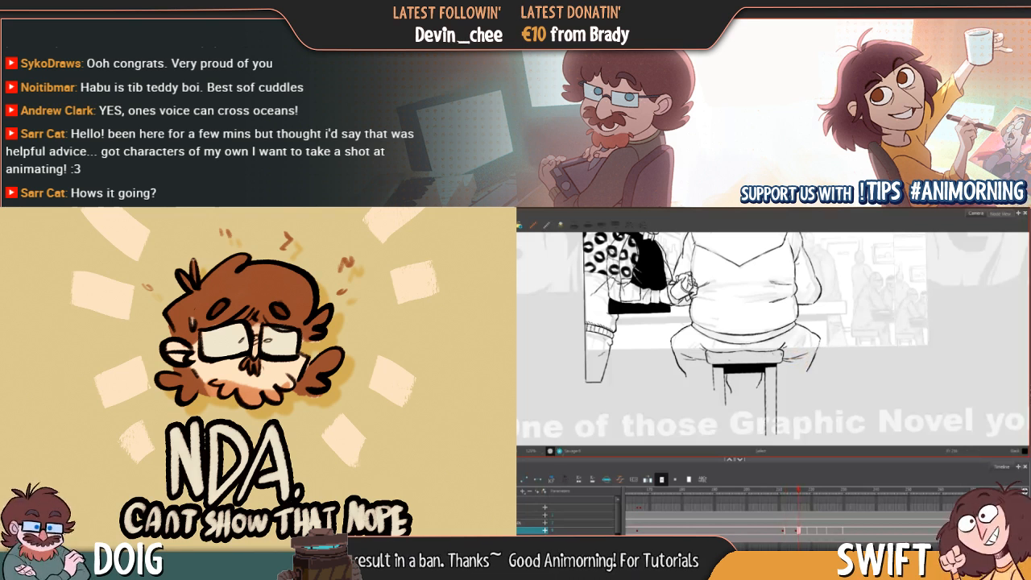
Compare the man's jacket, thighs and stool between the current drawing and the neighbouring one
key(f)
key(g)
key(f)
key(g)
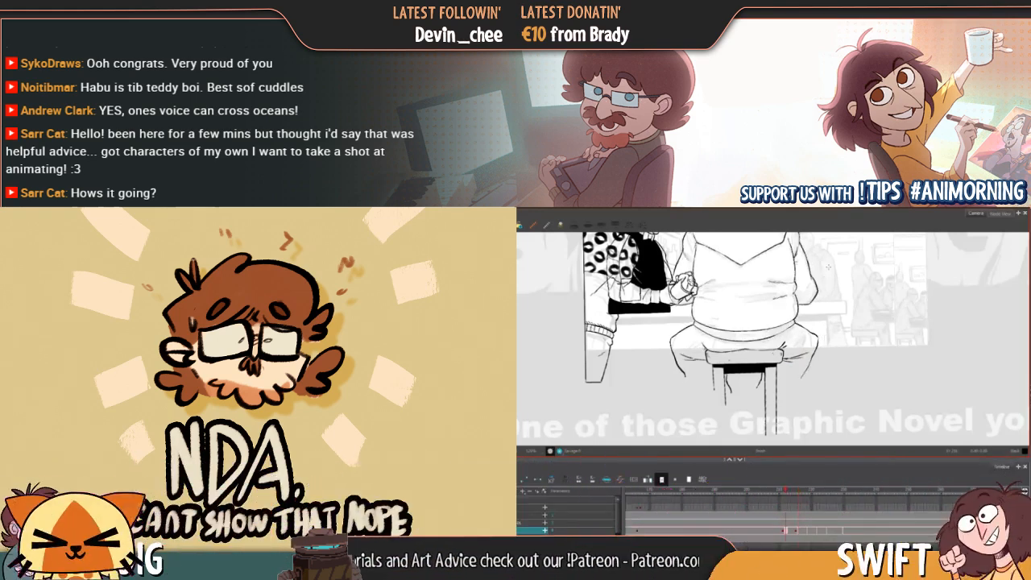
key(f)
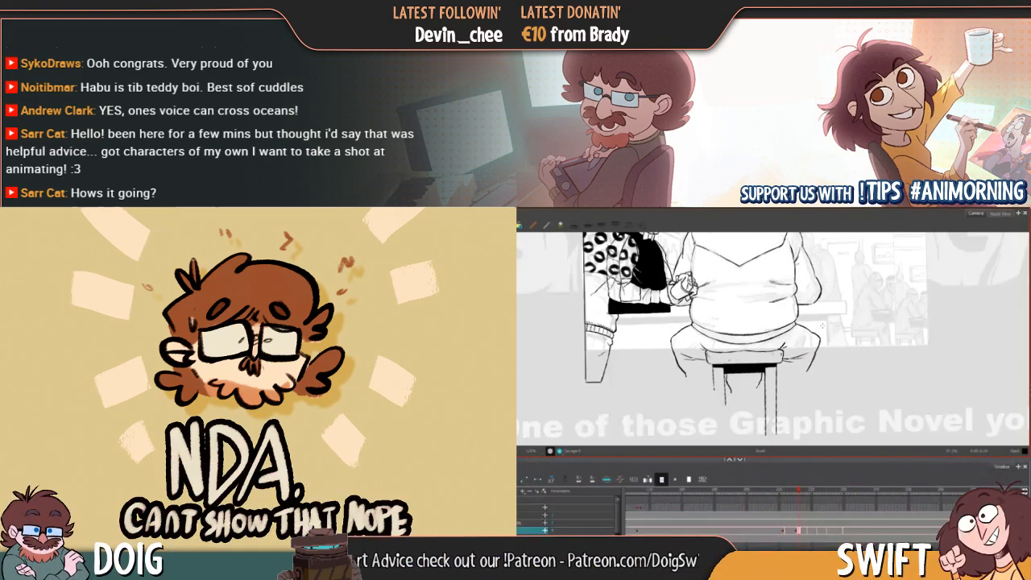
key(g)
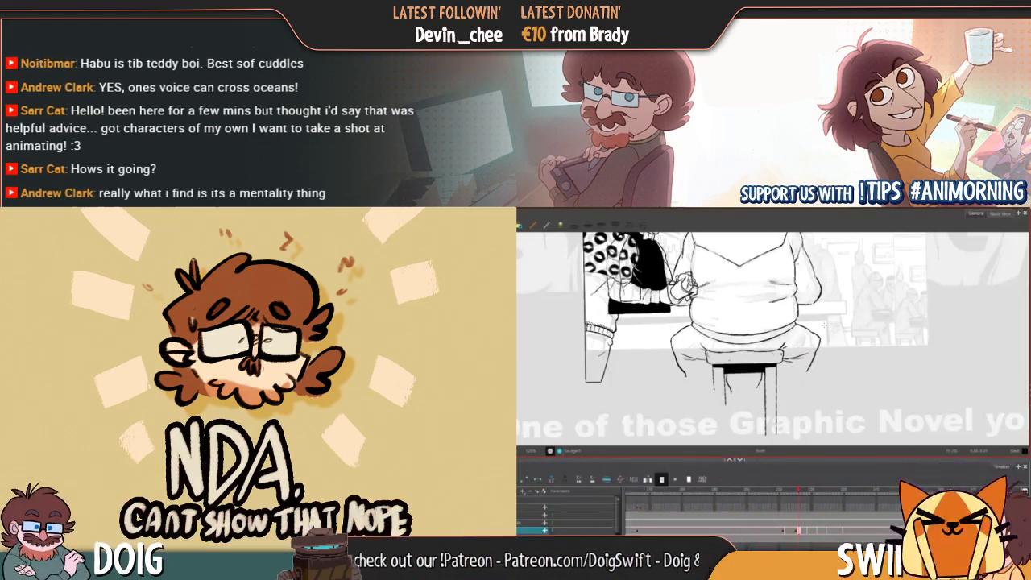
key(f)
key(g)
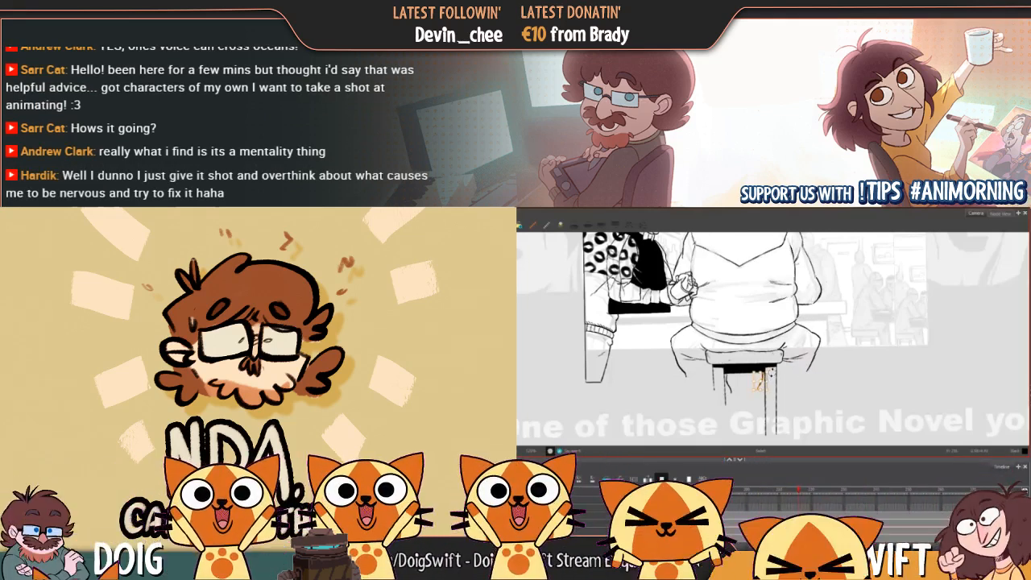
Delete the short stroke beneath the stool seat beside its left leg, redraw it, and check it against the neighbouring drawing
key(f)
key(g)
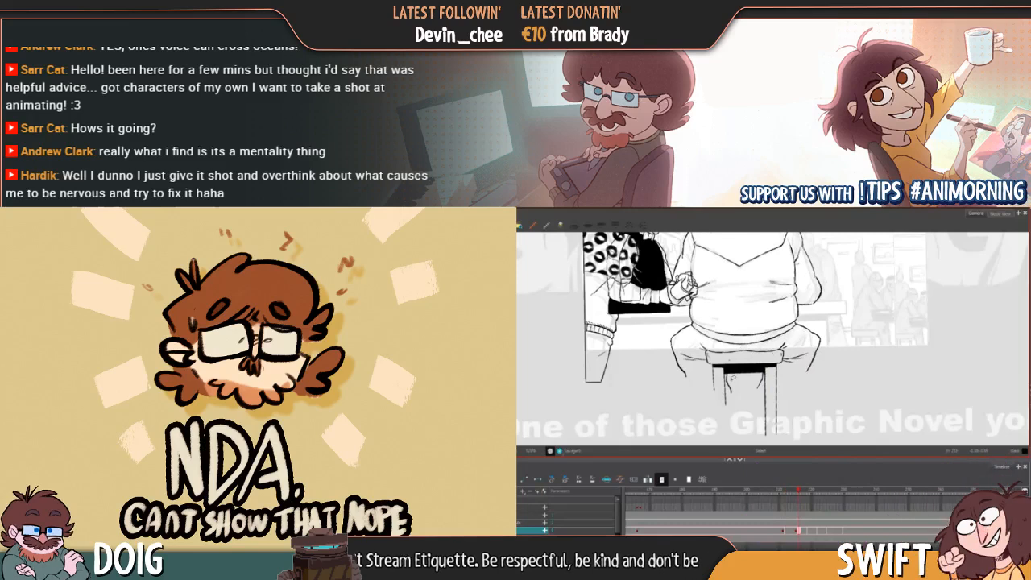
click(735, 387)
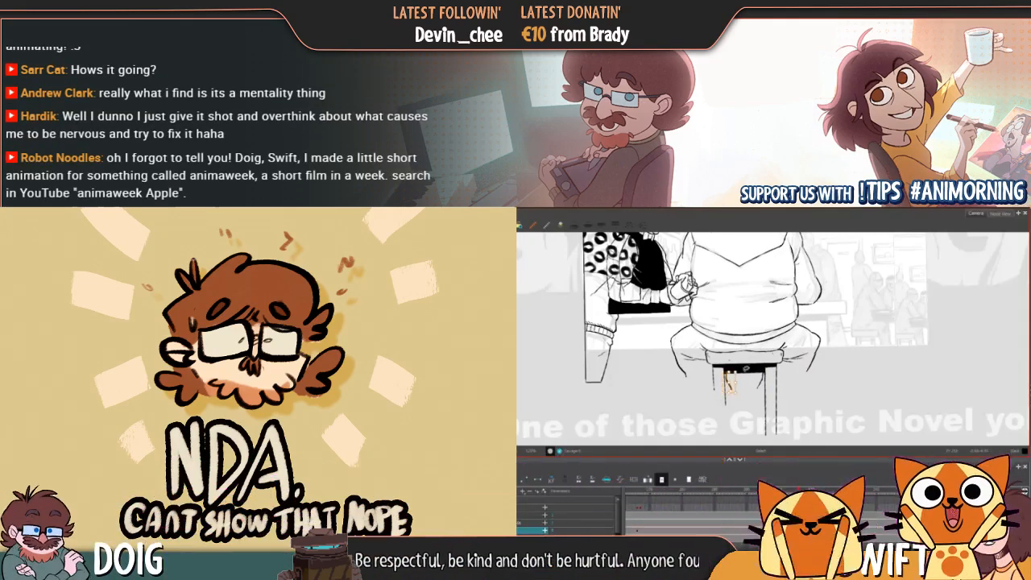
key(Delete)
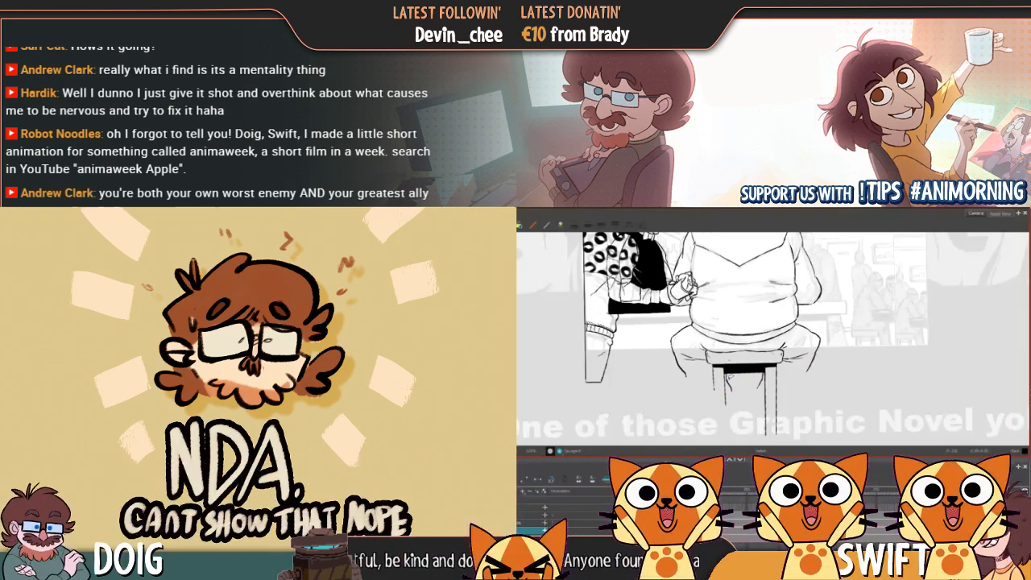
drag(728, 375, 734, 381)
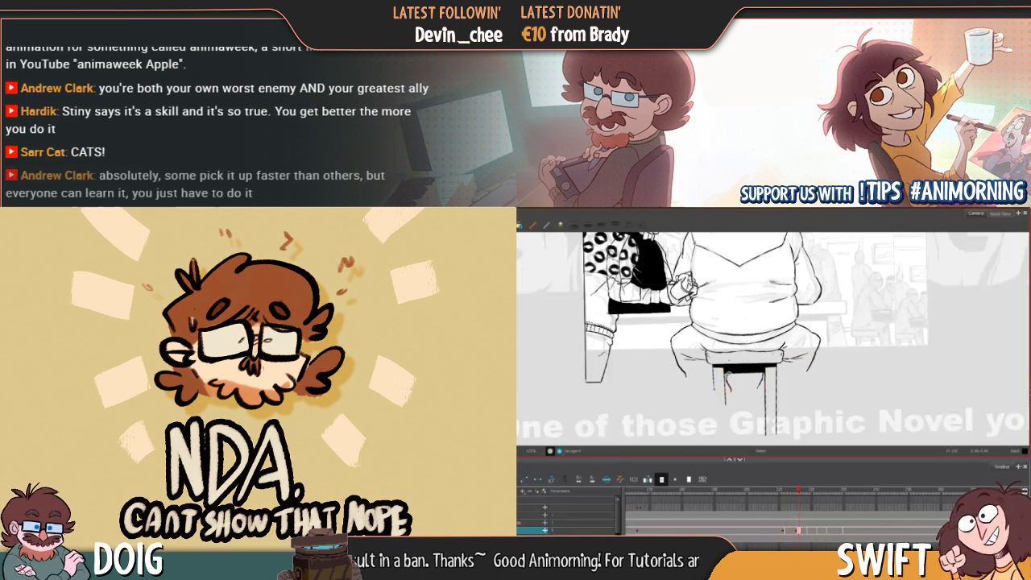
mouse_move(728, 373)
mouse_down()
mouse_move(731, 392)
mouse_move(744, 374)
mouse_move(727, 384)
mouse_up()
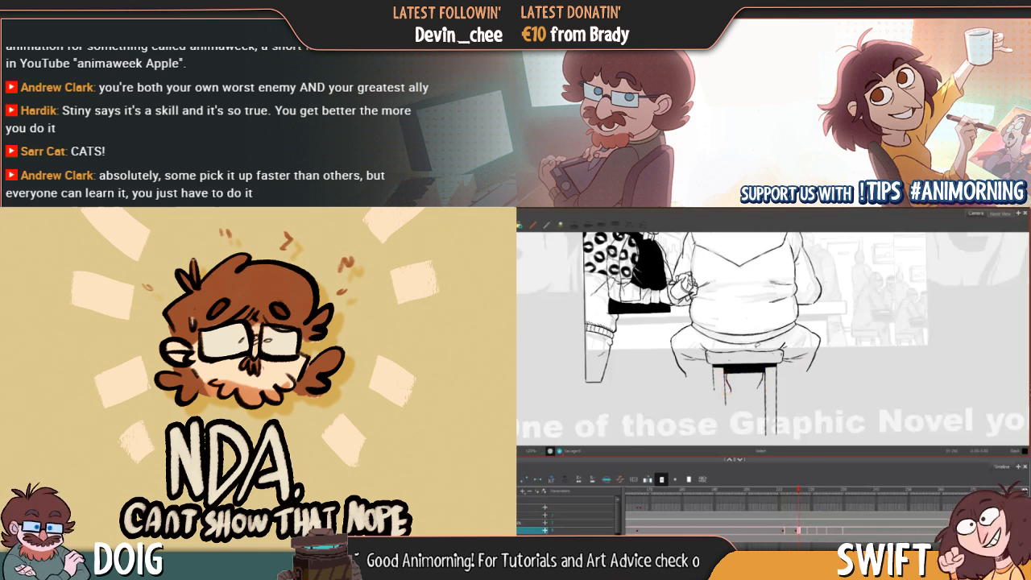
key(f)
key(g)
key(f)
key(g)
key(f)
key(g)
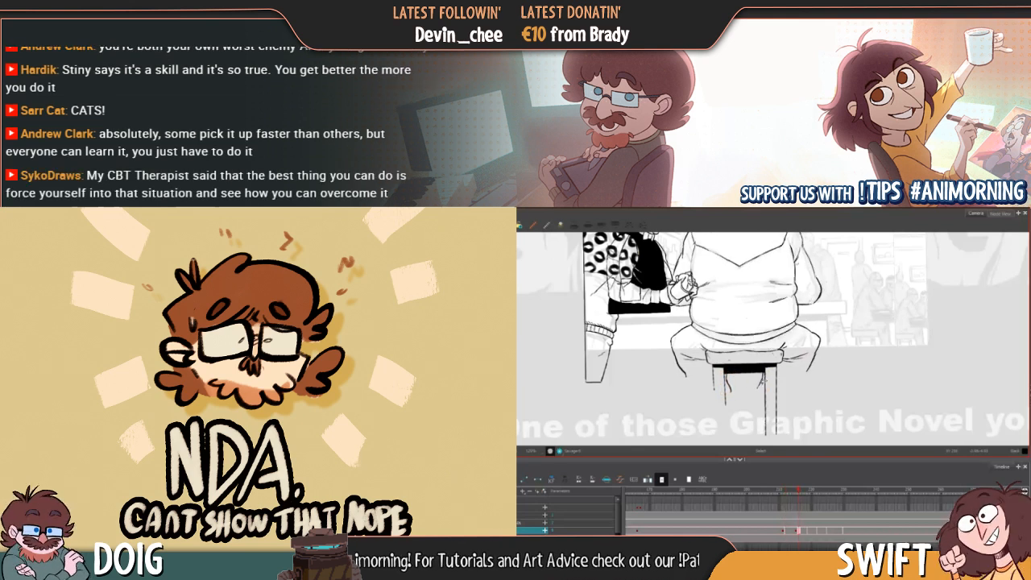
Adjust the short stroke beneath the stool seat beside its right leg, checking it against the neighbouring drawing
click(761, 380)
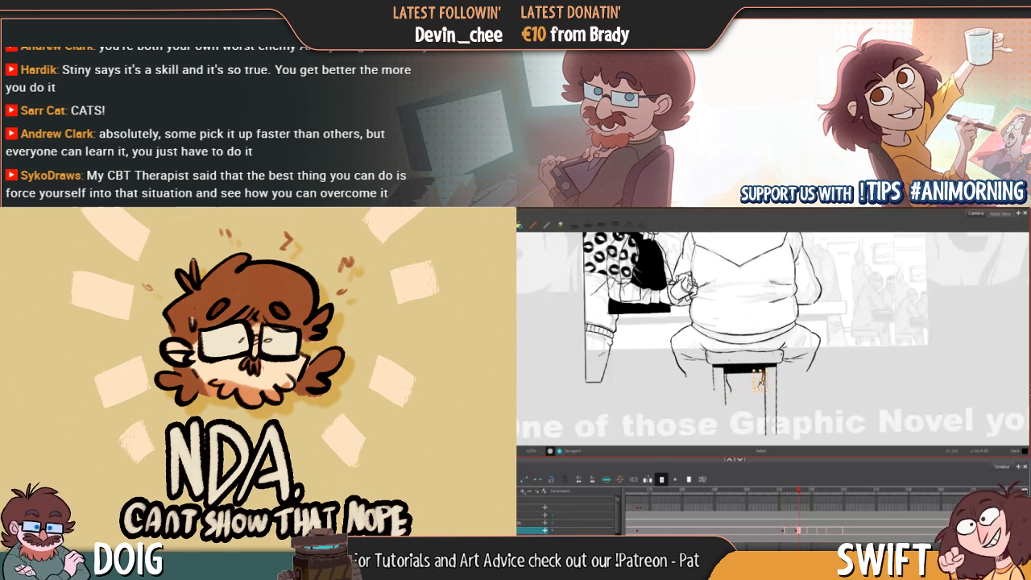
key(f)
key(g)
key(f)
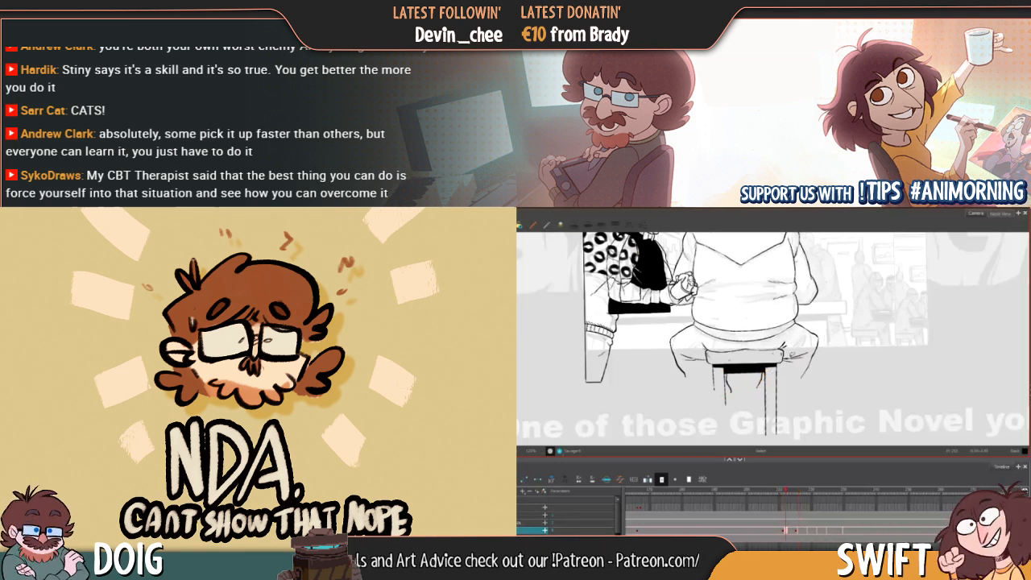
key(g)
key(f)
key(g)
click(760, 380)
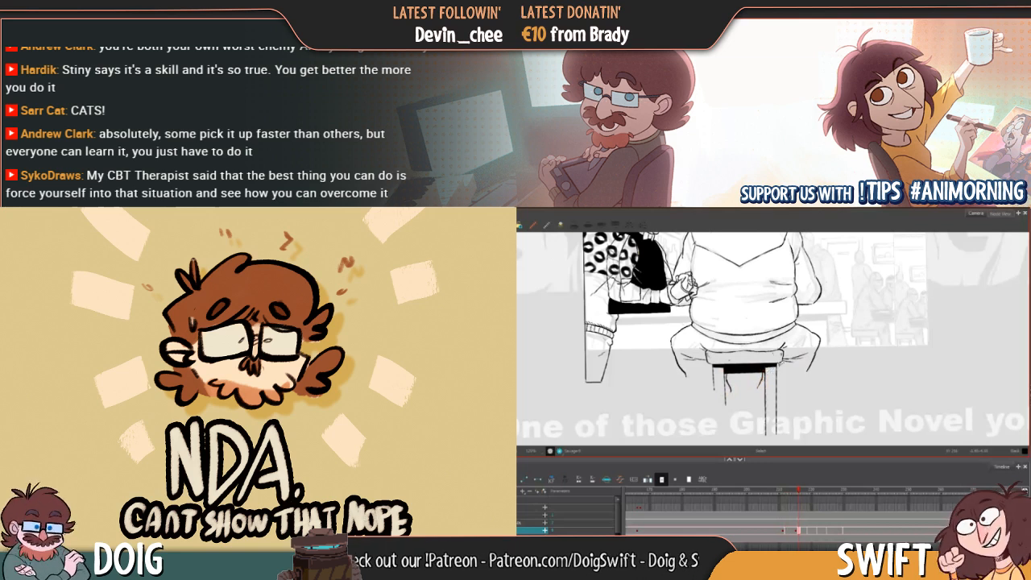
key(f)
key(g)
Compare the strokes beneath the stool seat between the current drawing and the neighbouring one
key(f)
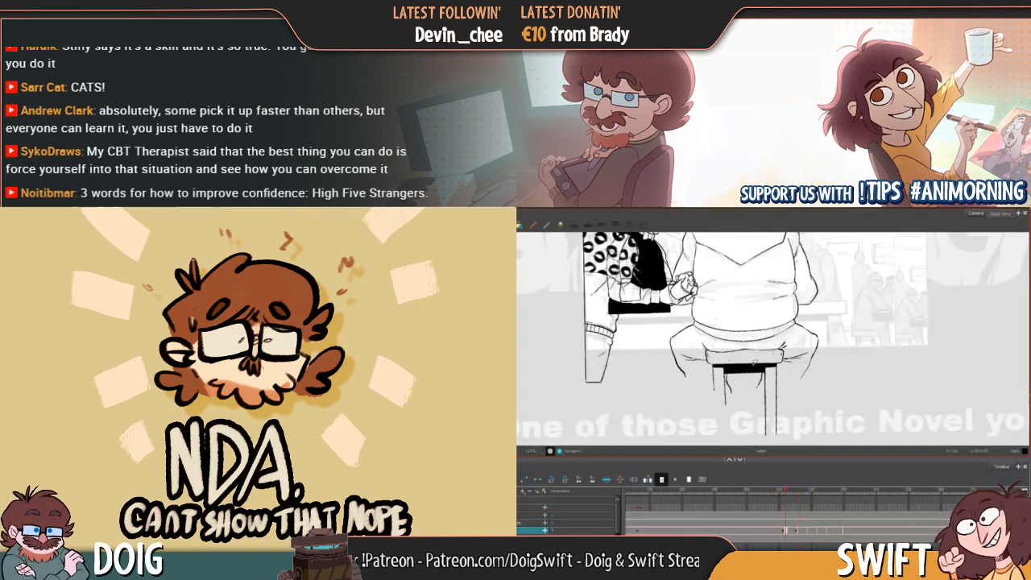
key(f)
key(g)
key(g)
key(f)
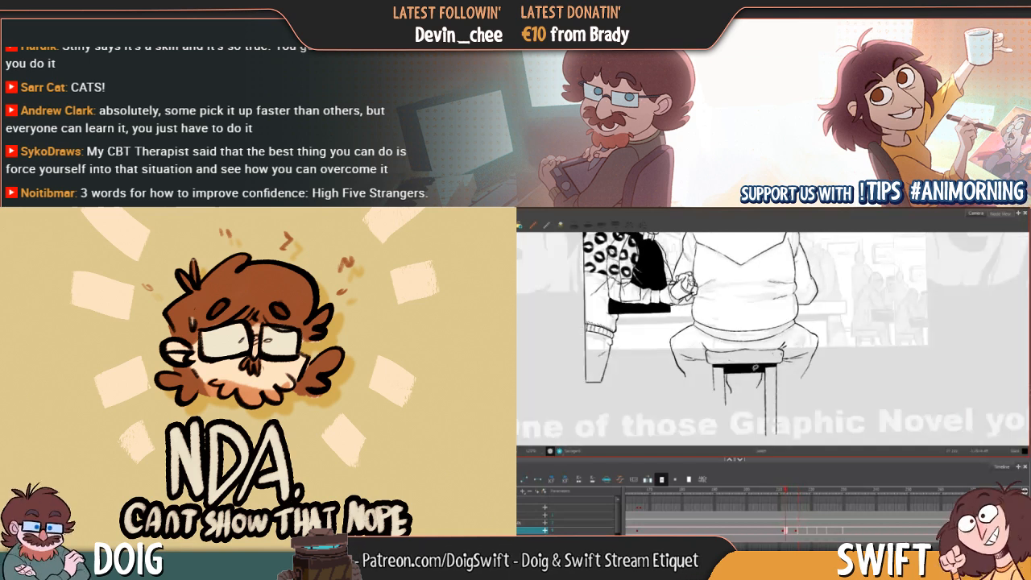
key(g)
key(f)
key(g)
key(f)
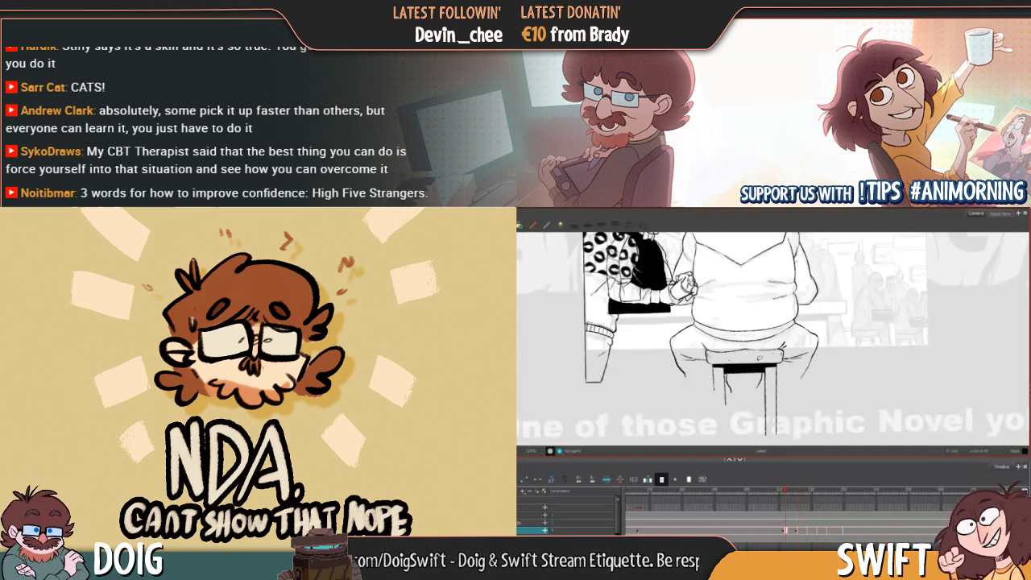
key(g)
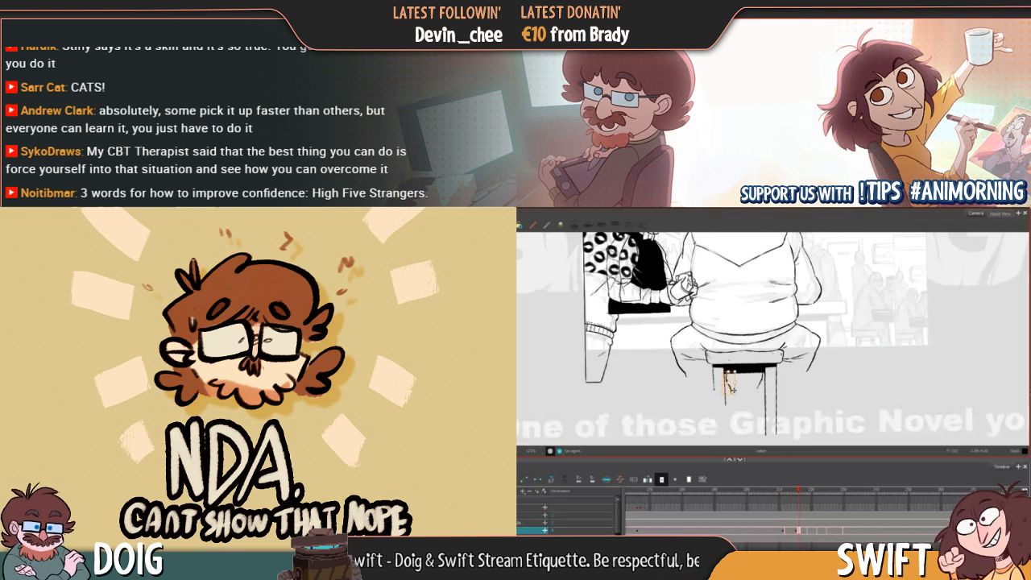
Select and delete the small stroke beneath the stool seat beside its left leg, comparing it with the neighbouring drawing
key(f)
key(g)
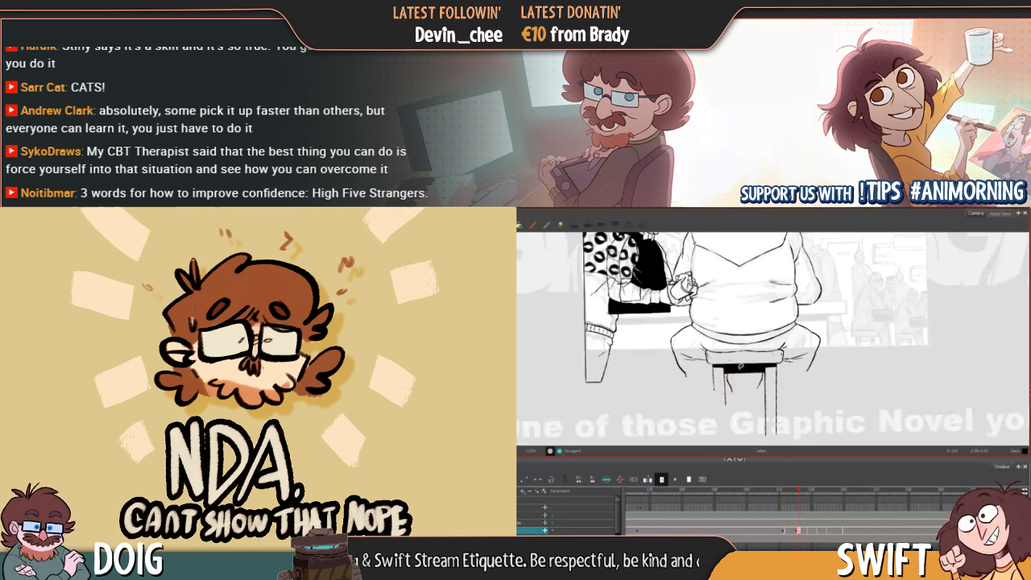
key(f)
key(g)
click(730, 383)
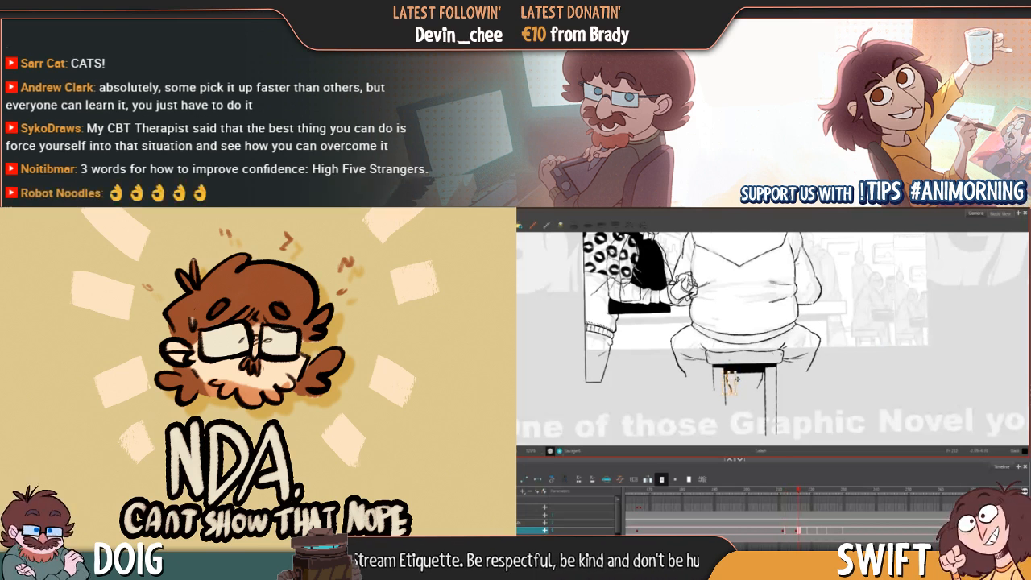
key(f)
key(g)
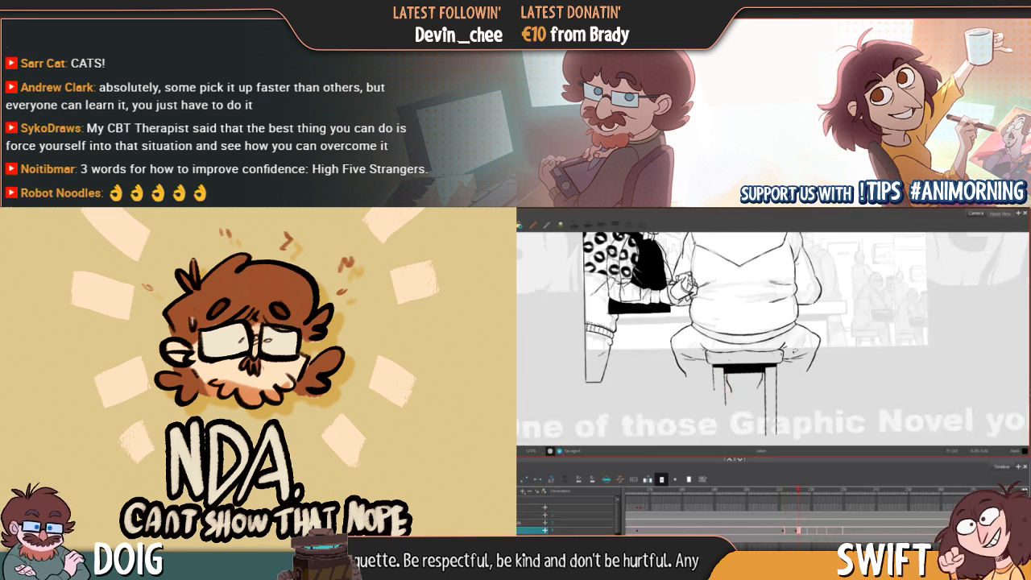
key(f)
key(g)
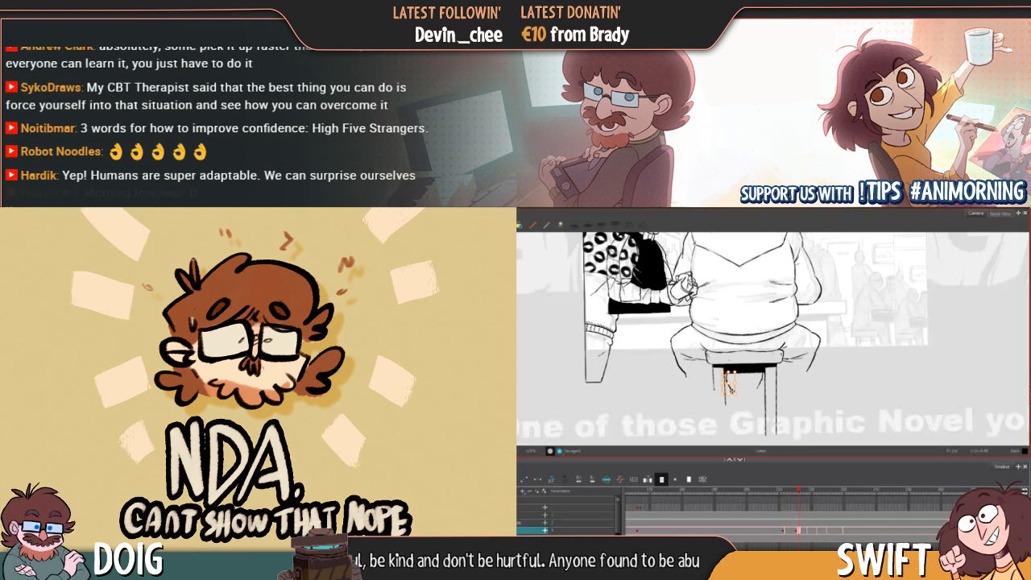
key(Delete)
key(f)
key(g)
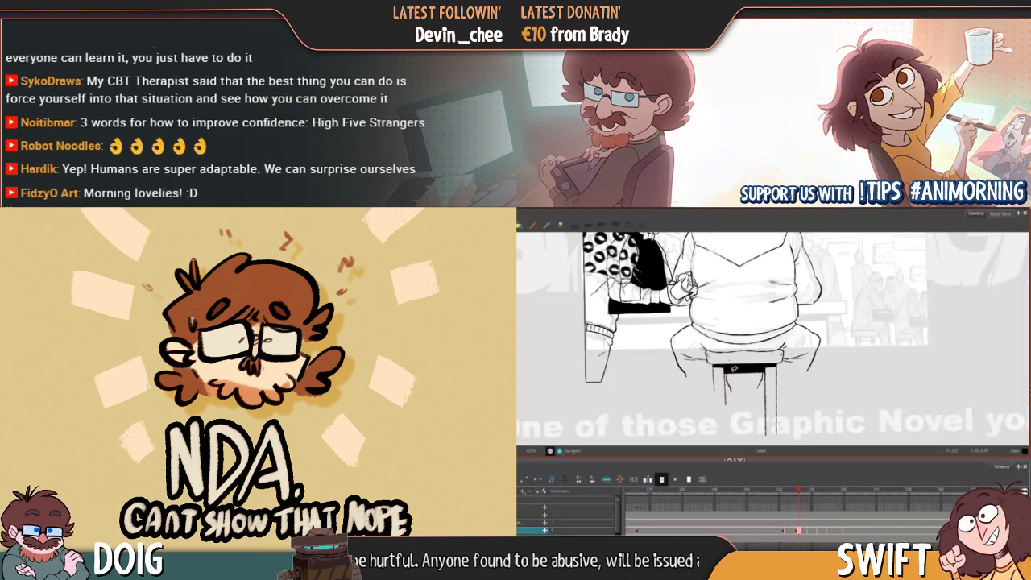
Review the seated man's whole figure against the neighbouring drawing, from the stool up to his head
key(f)
key(g)
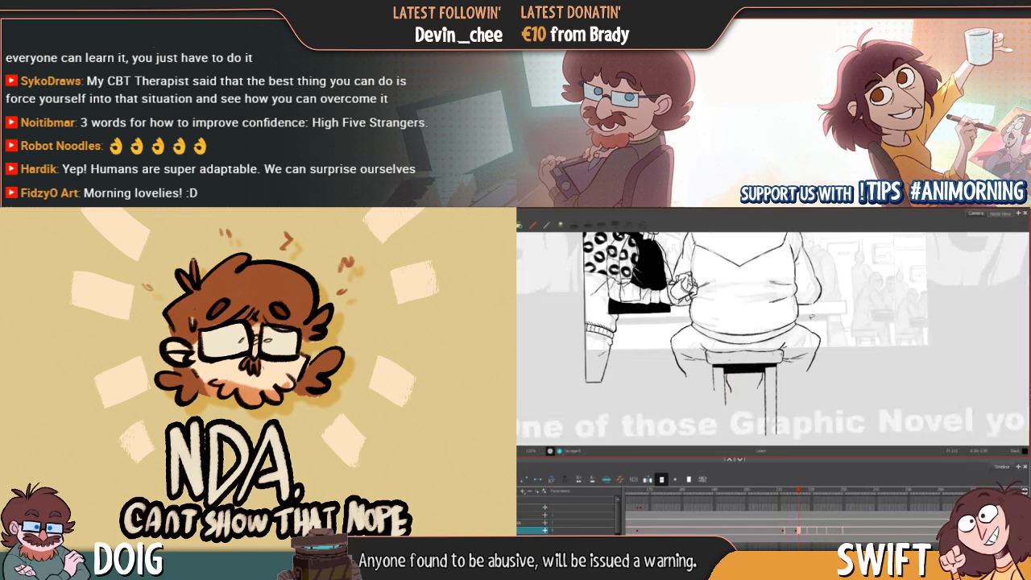
key(f)
key(g)
drag(765, 357, 768, 403)
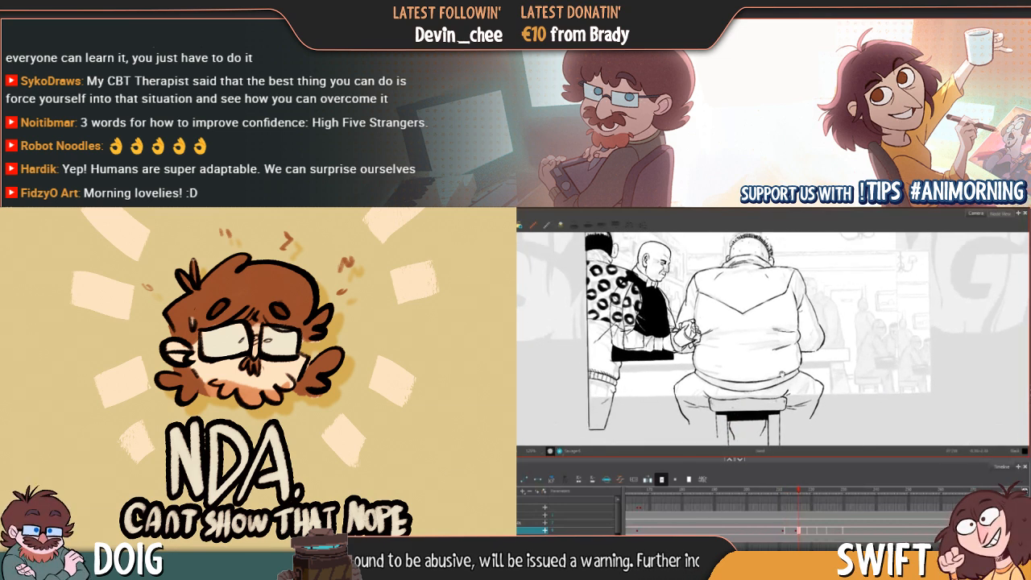
key(f)
key(g)
drag(792, 368, 787, 400)
key(f)
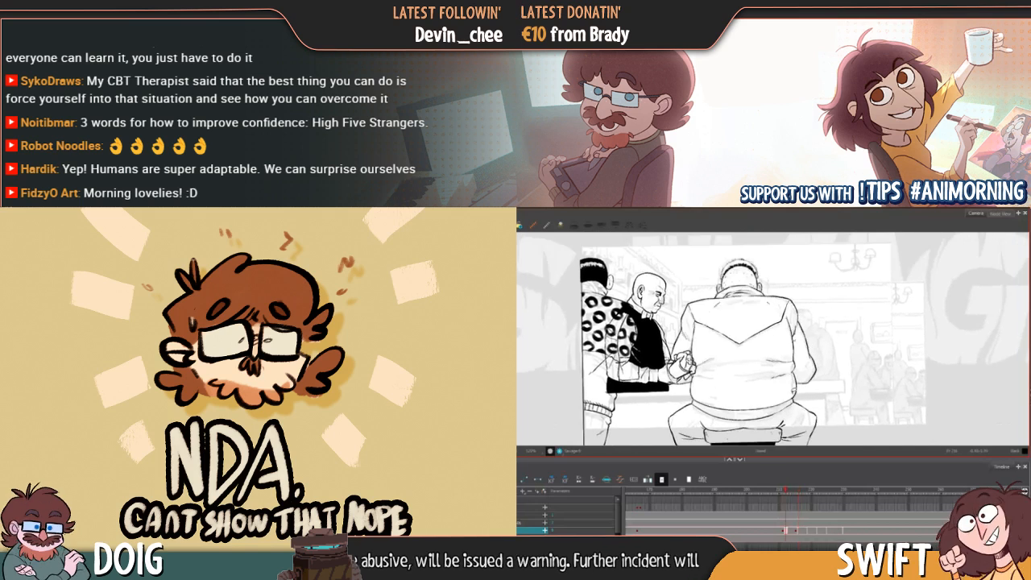
key(g)
key(f)
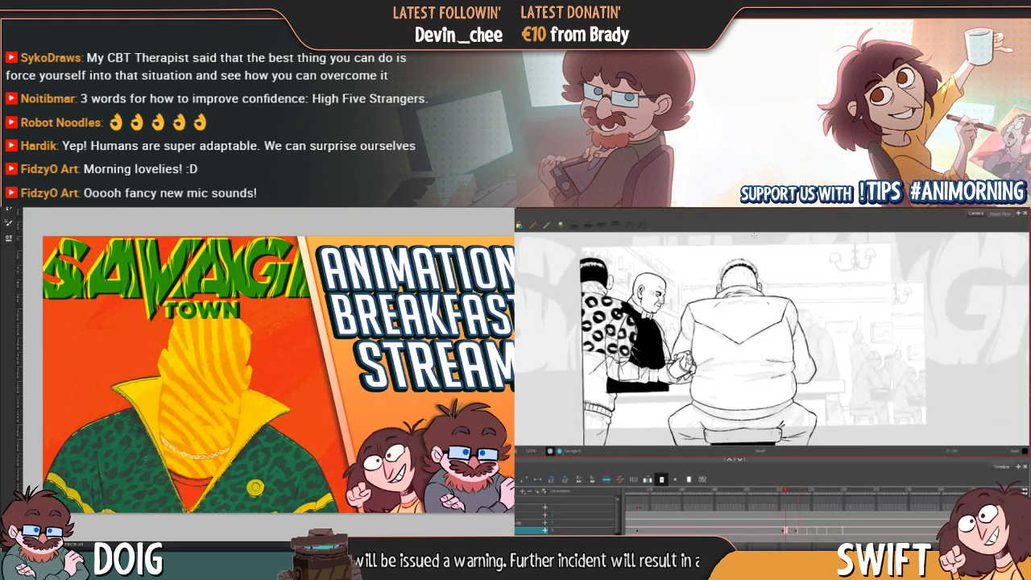
key(g)
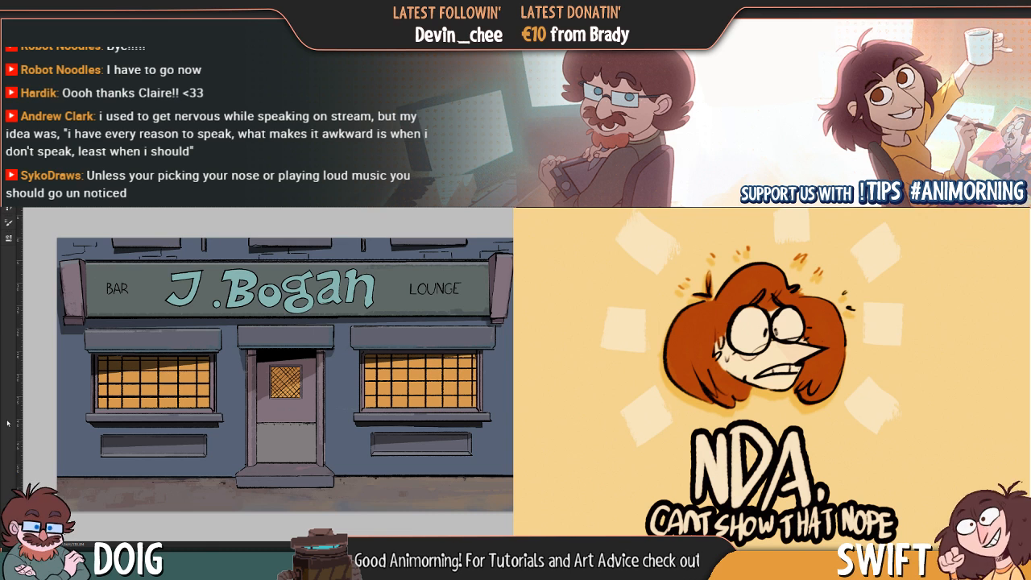
Recolour the panes of both front windows and the door window in the J. Bogan pub illustration a lighter yellow
click(140, 392)
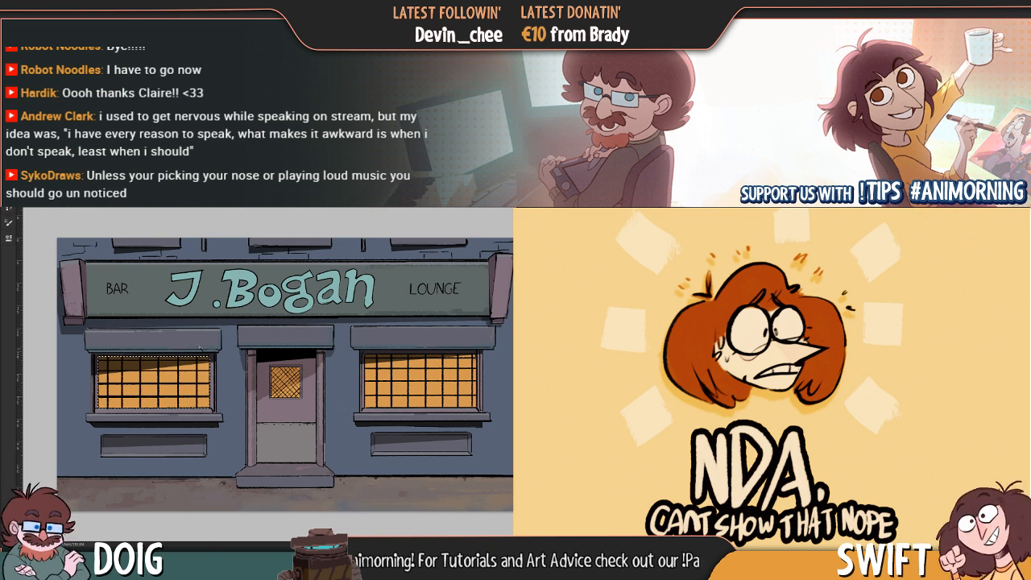
shift+click(417, 391)
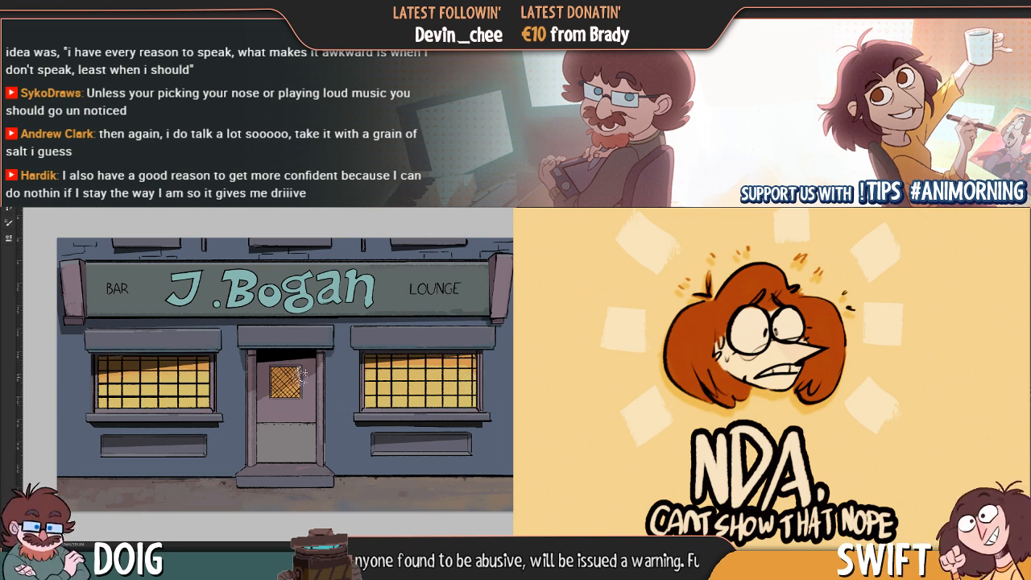
mouse_move(290, 389)
mouse_down()
mouse_move(266, 399)
mouse_move(303, 387)
mouse_up()
key(ctrl+z)
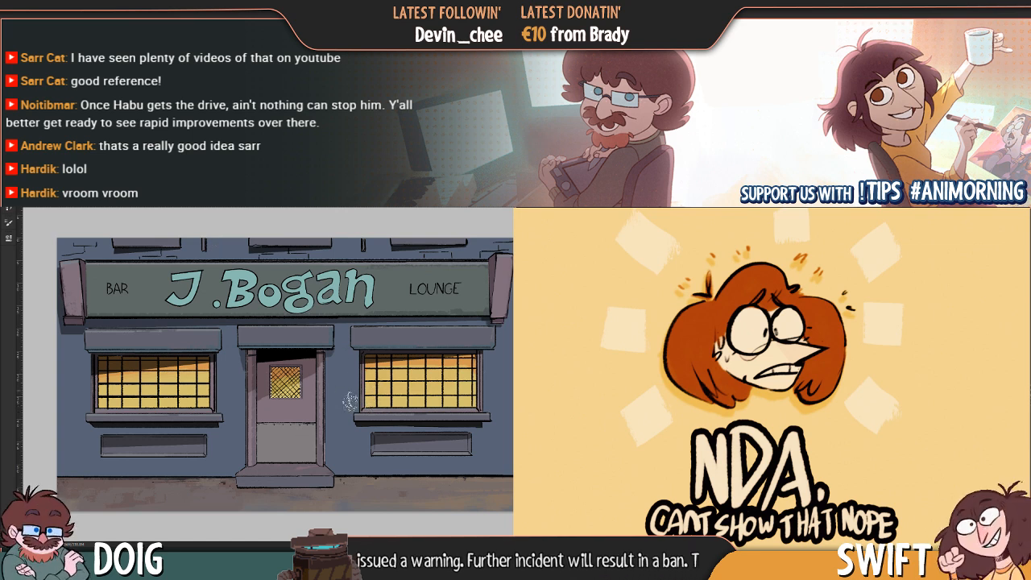
Select the blue pub wall around the windows and door and shift it to a teal-grey blue with Hue/Saturation
key(ctrl+plus)
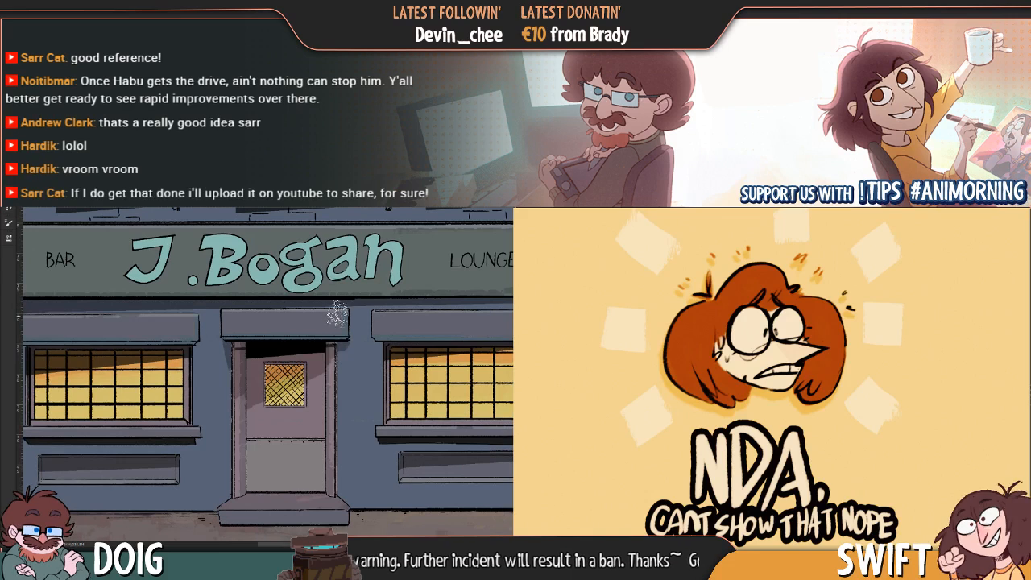
mouse_move(312, 425)
mouse_down()
mouse_move(344, 347)
mouse_move(327, 361)
mouse_up()
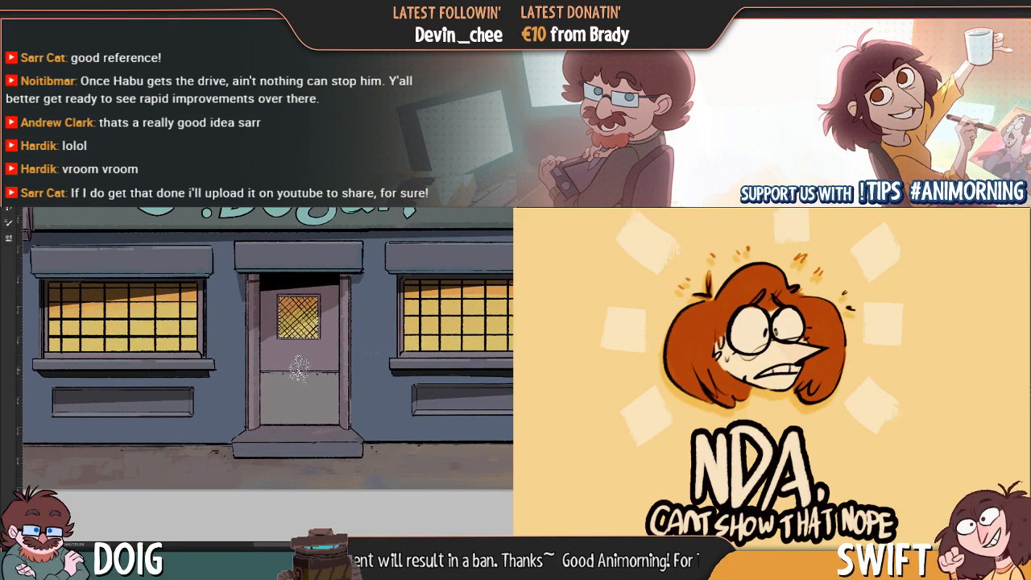
click(221, 422)
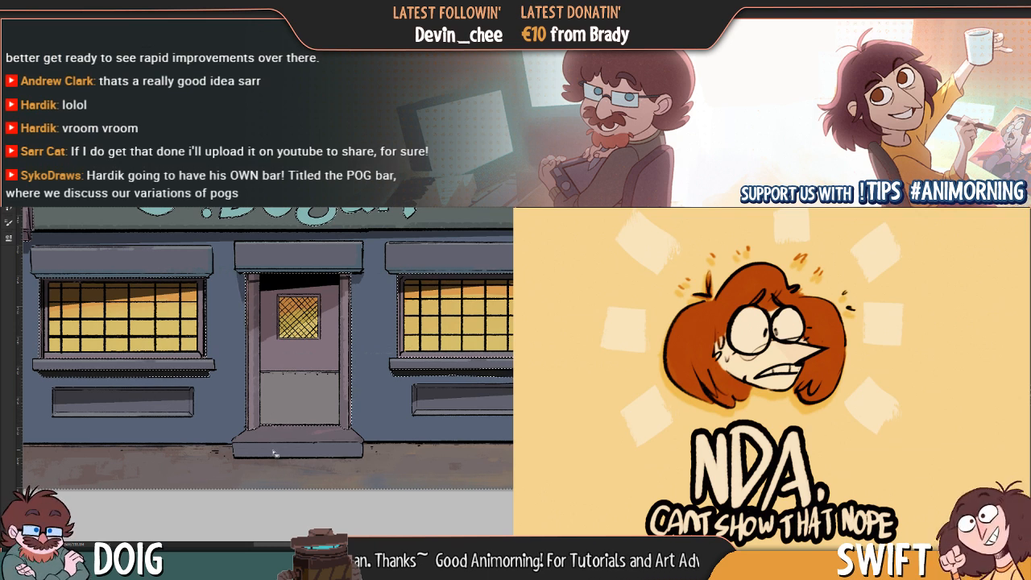
key(ctrl+u)
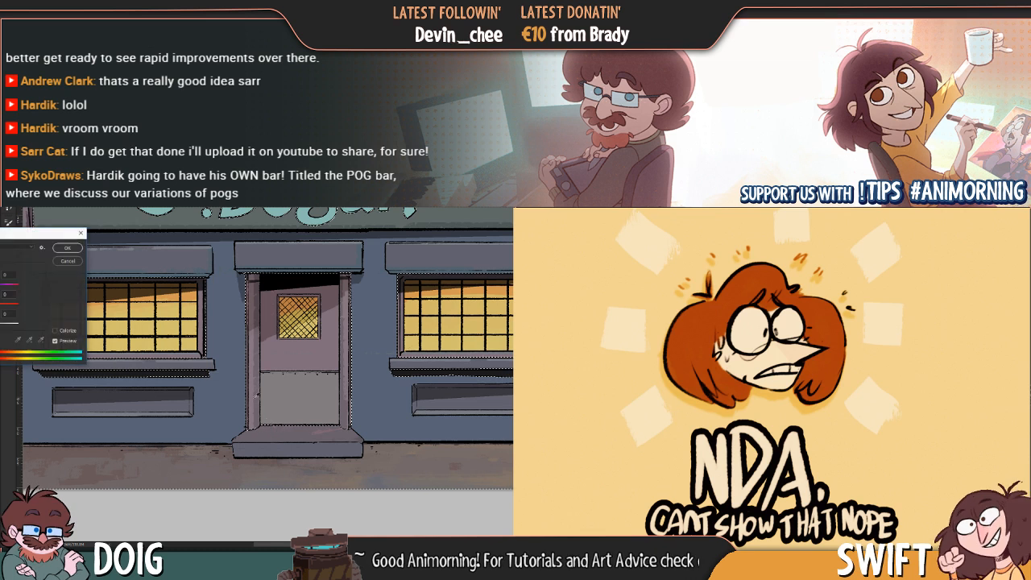
drag(2, 286, 1, 307)
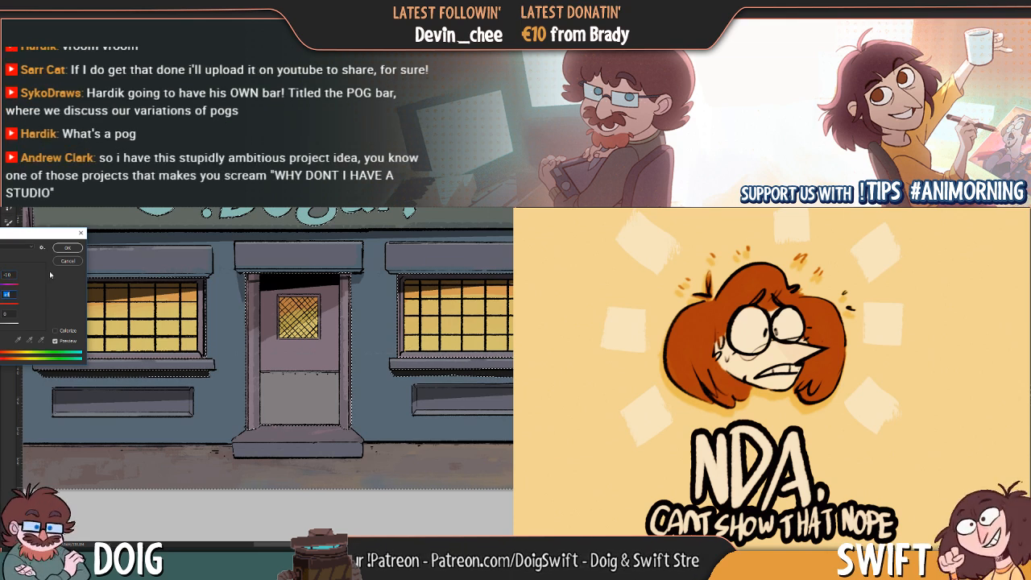
click(66, 248)
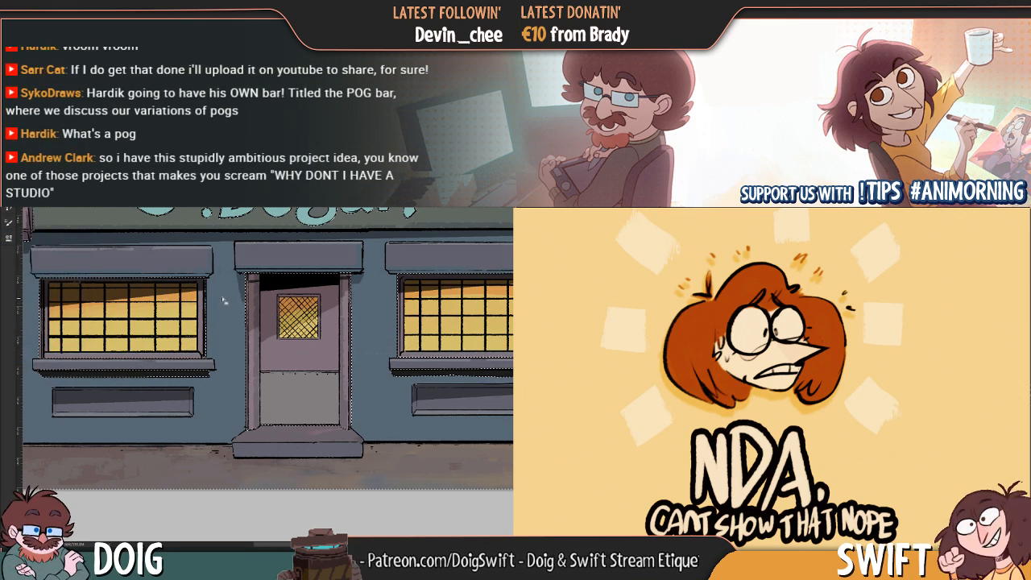
scroll(224, 301, down, 2)
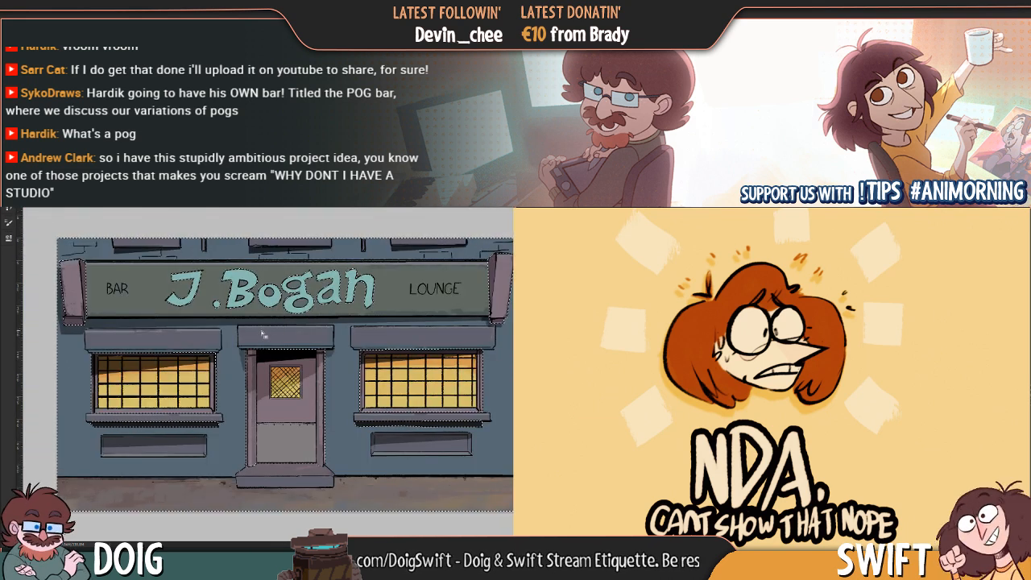
key(ctrl+d)
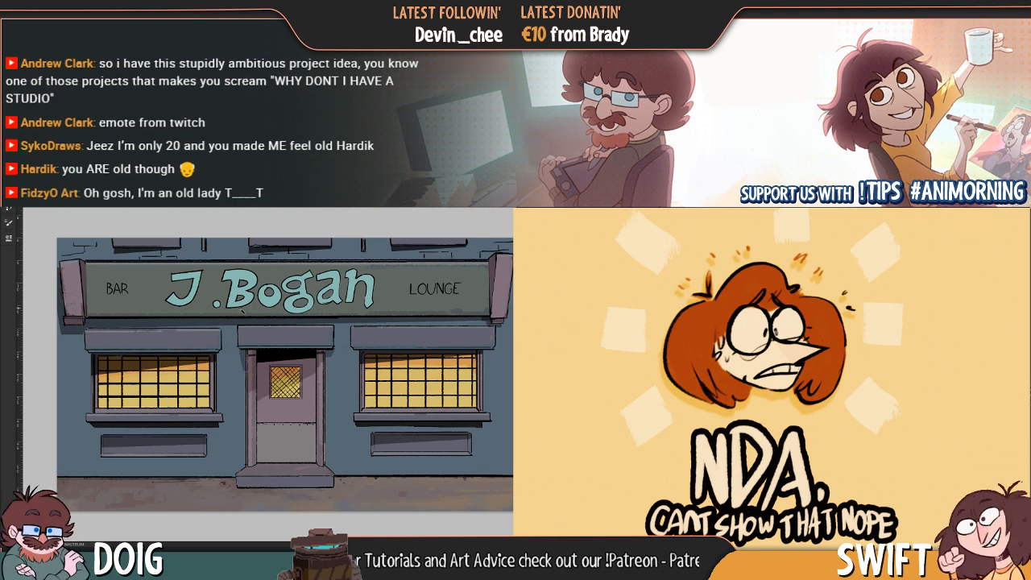
click(236, 437)
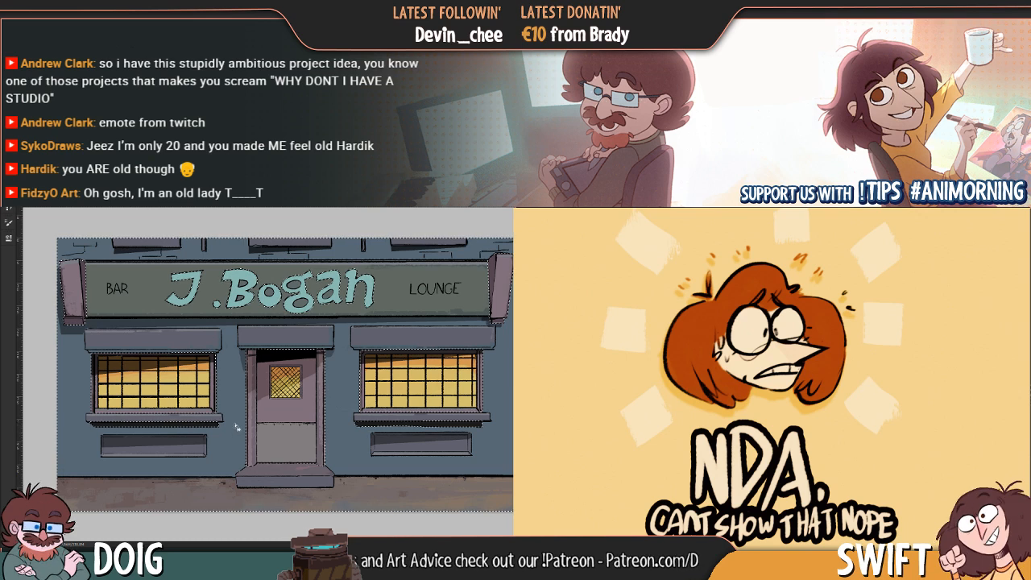
key(ctrl+d)
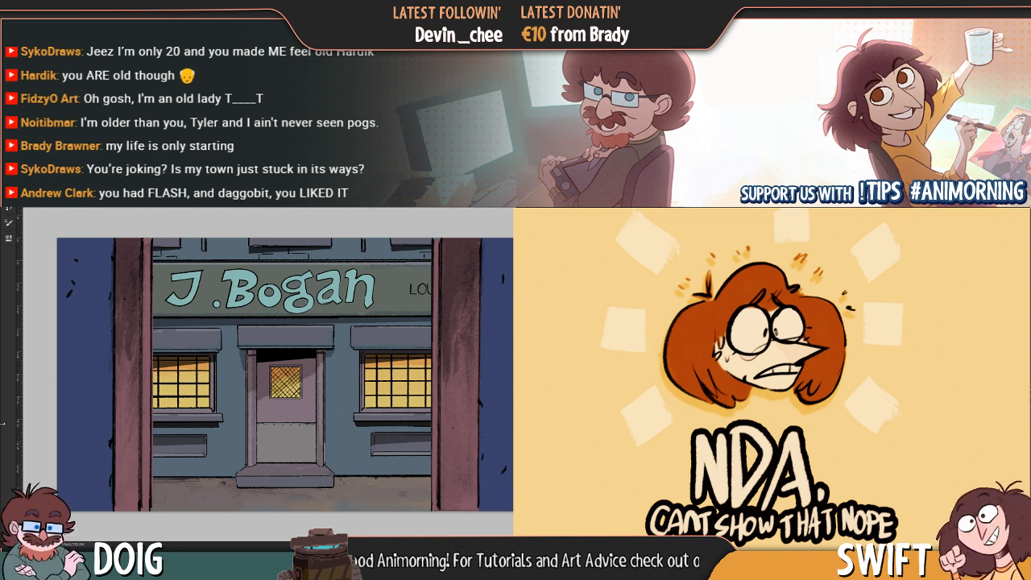
Fill both outer side panels beyond the mauve pillars with the wall's blue-grey, and darken them together with Hue/Saturation
click(92, 399)
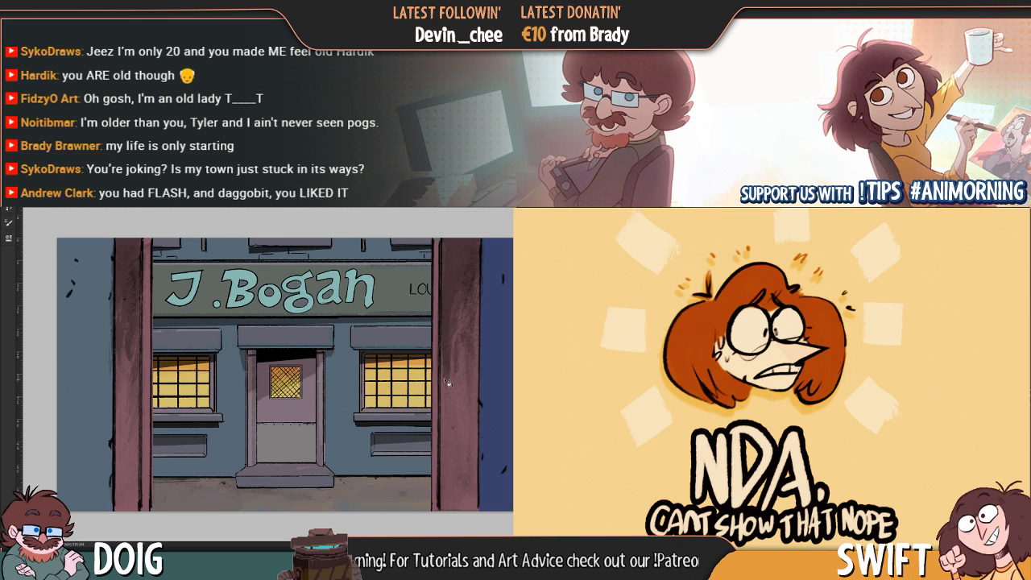
click(496, 371)
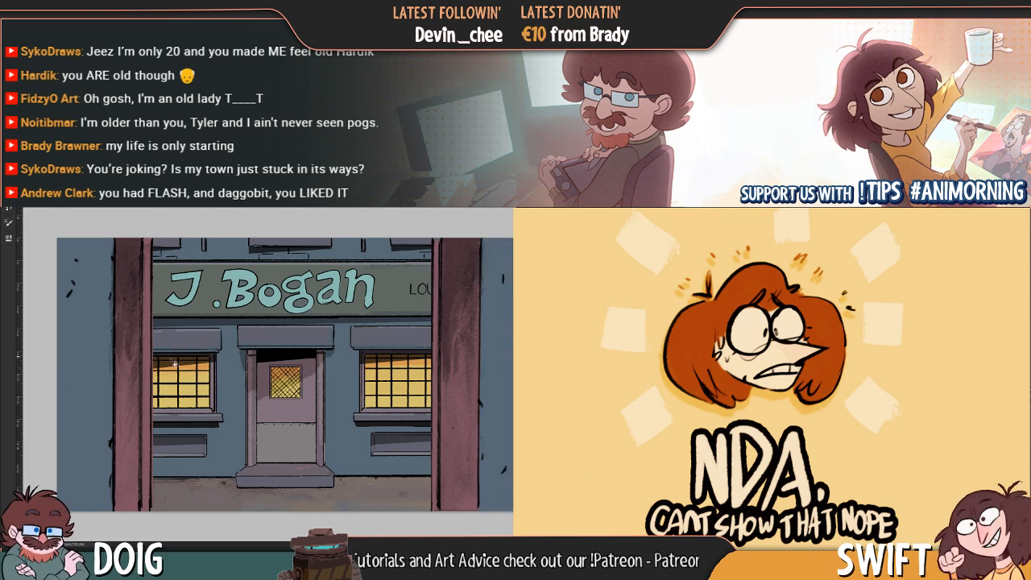
click(91, 403)
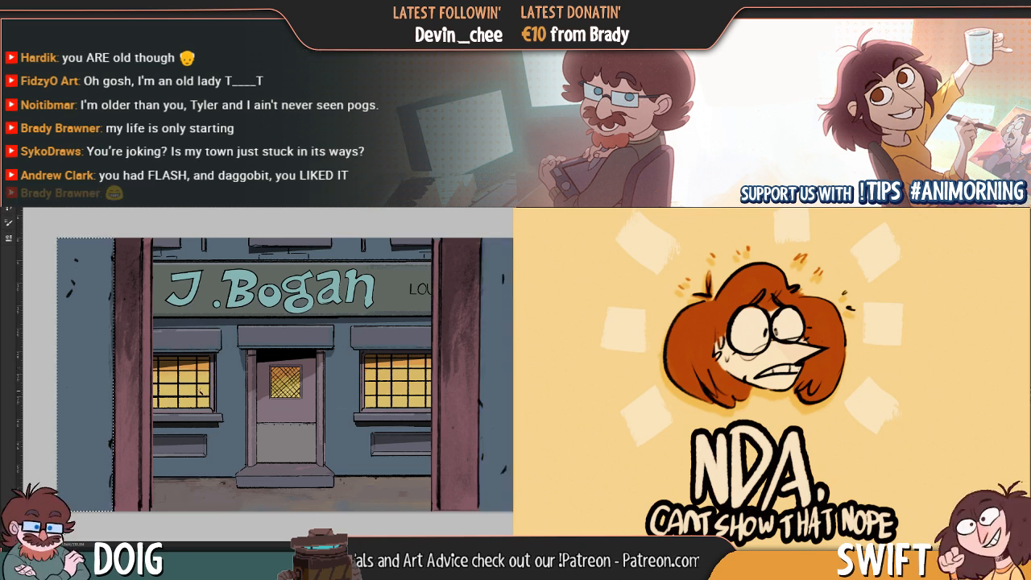
shift+click(493, 407)
key(ctrl+u)
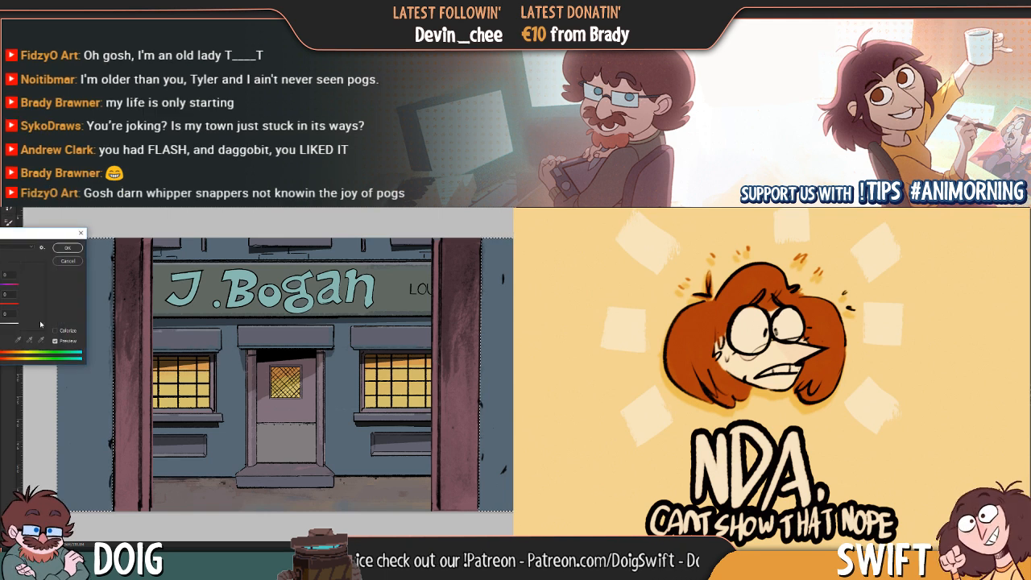
drag(1, 324, 1, 324)
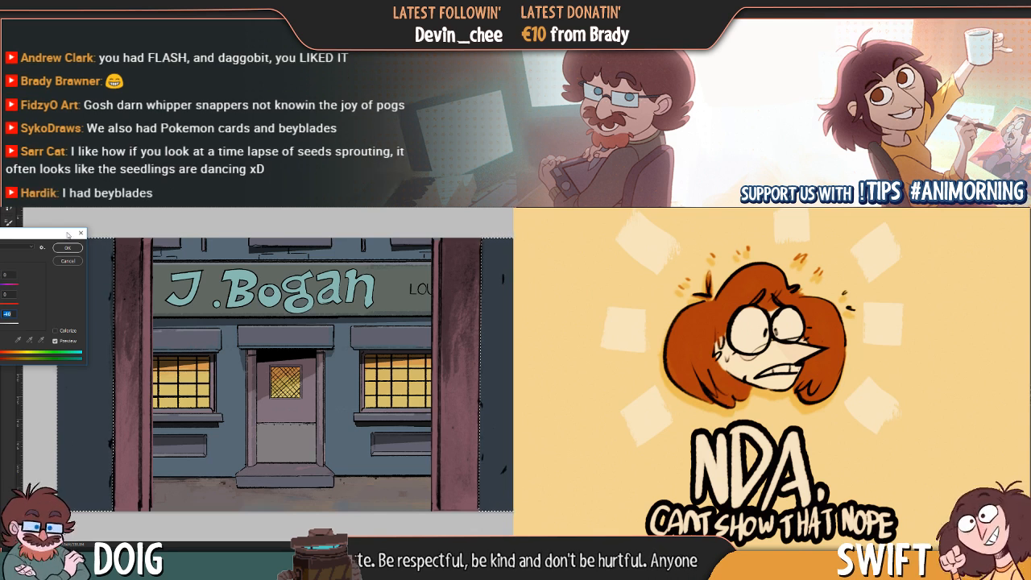
click(69, 249)
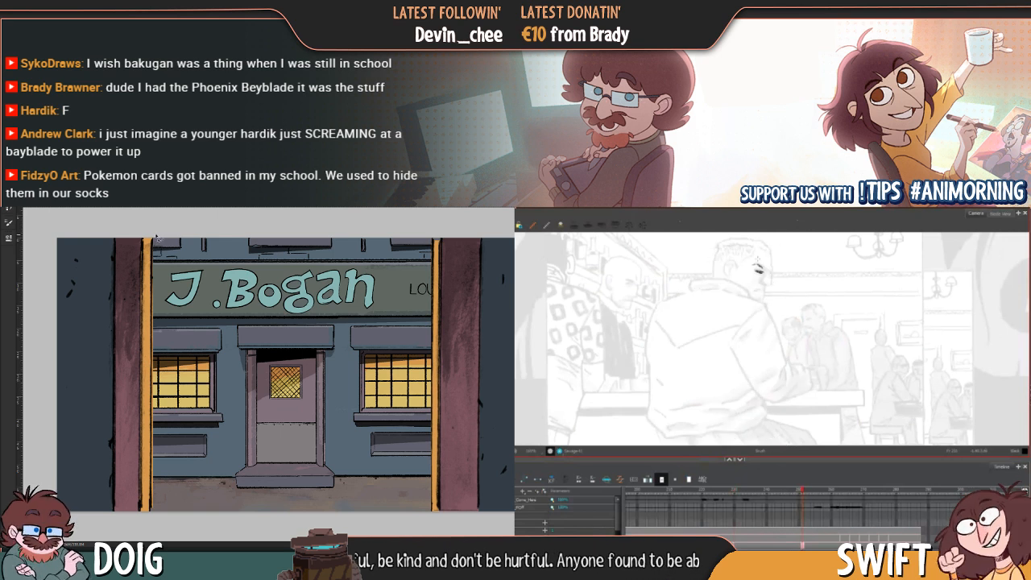
Lasso a narrow strip along the inner edge of the left pillar's orange highlight and delete it
alt+click(151, 515)
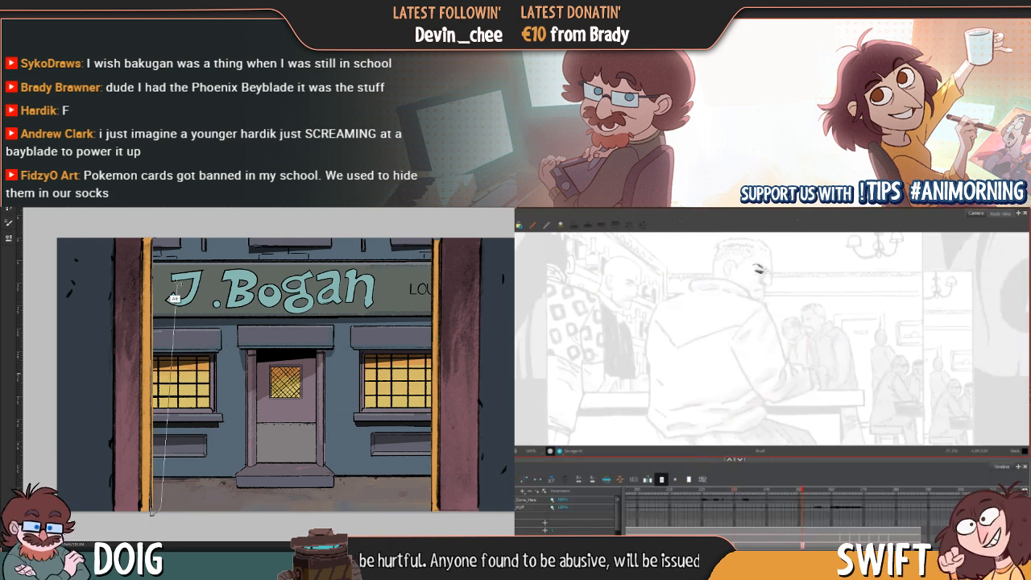
alt+click(161, 236)
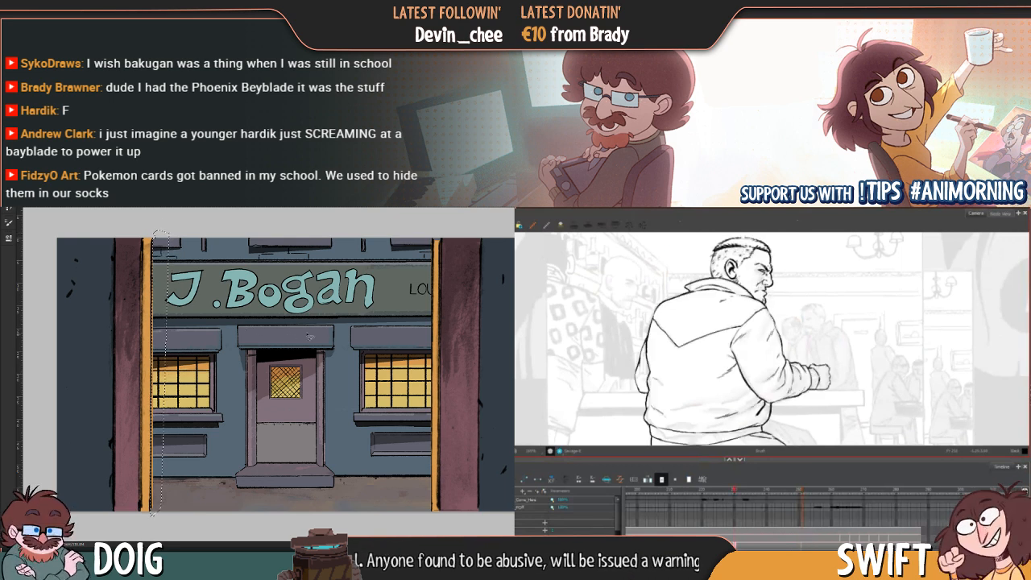
key(Delete)
key(ctrl+d)
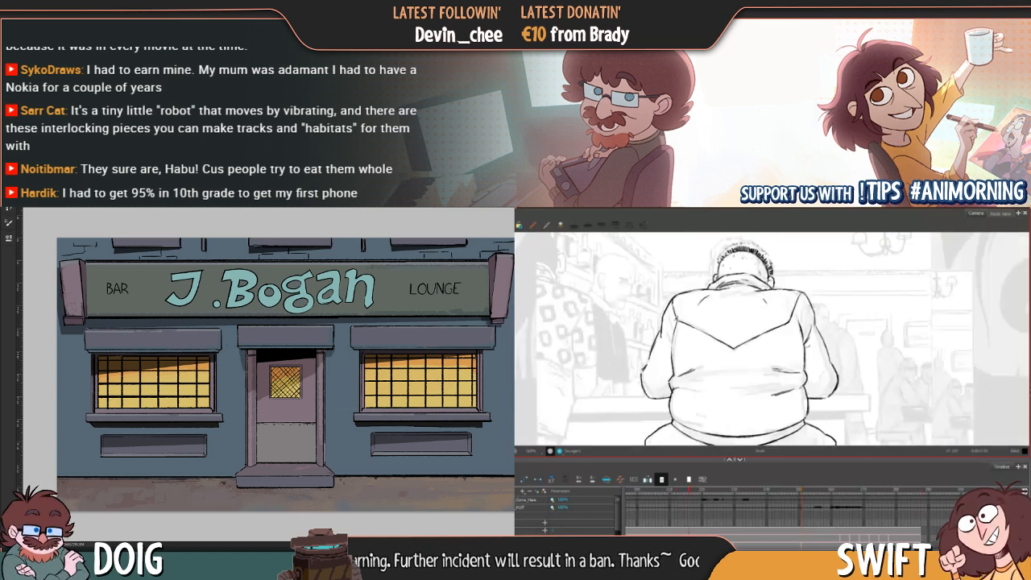
Switch to Toon Boom Harmony and compare the seated man's new face strokes with the finished drawing of his turned head
click(802, 545)
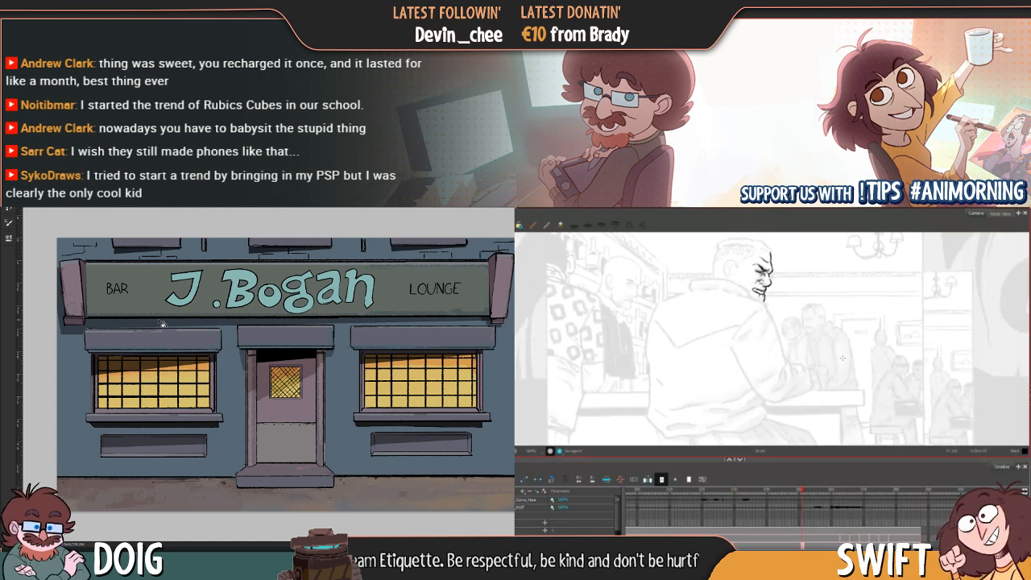
key(f)
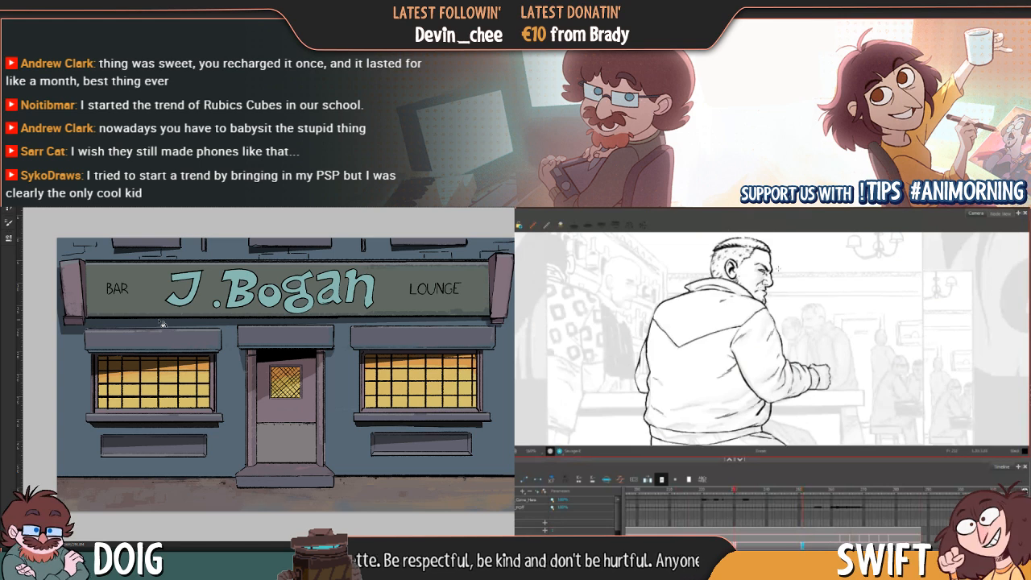
key(g)
key(f)
key(g)
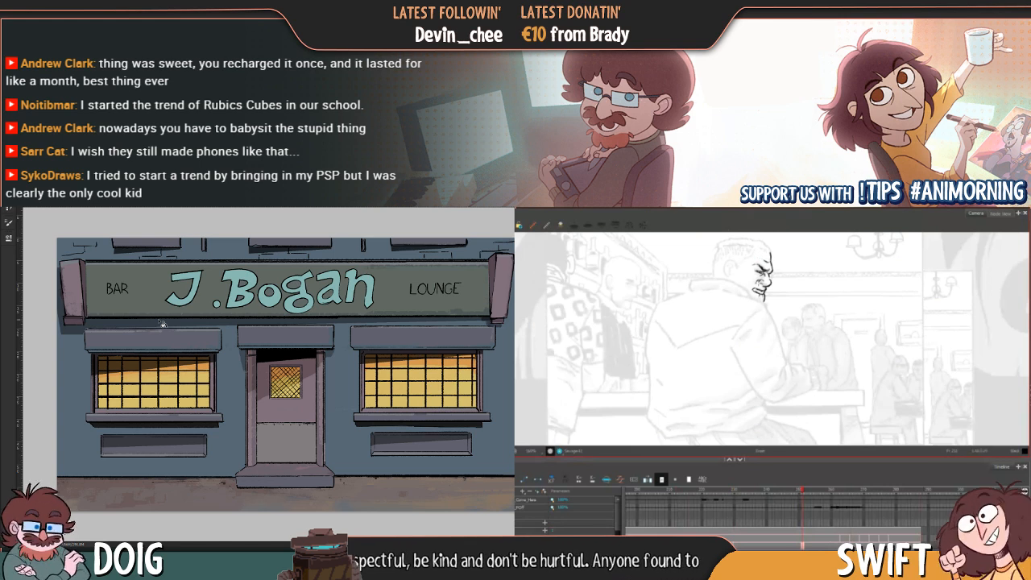
key(f)
key(g)
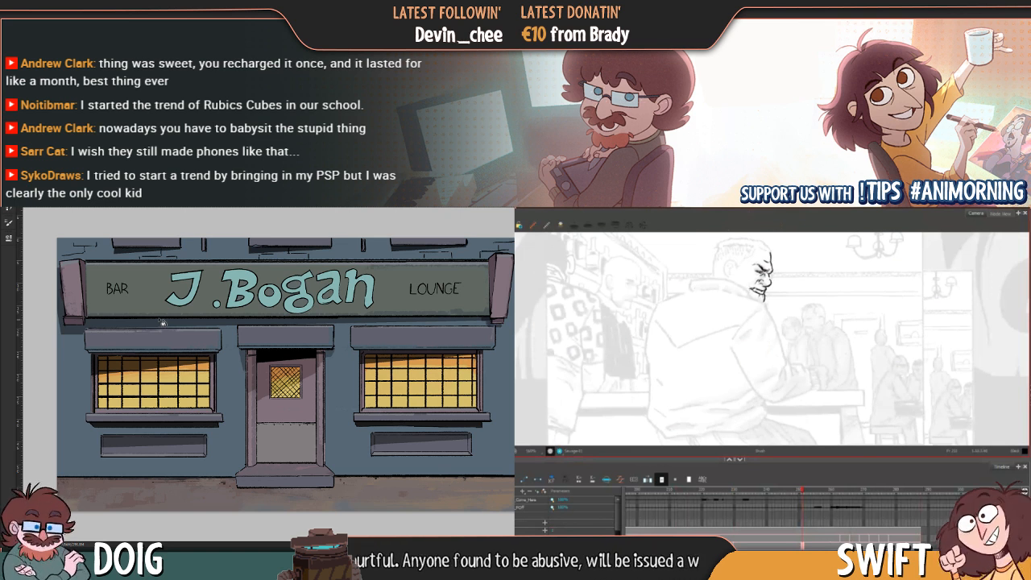
key(f)
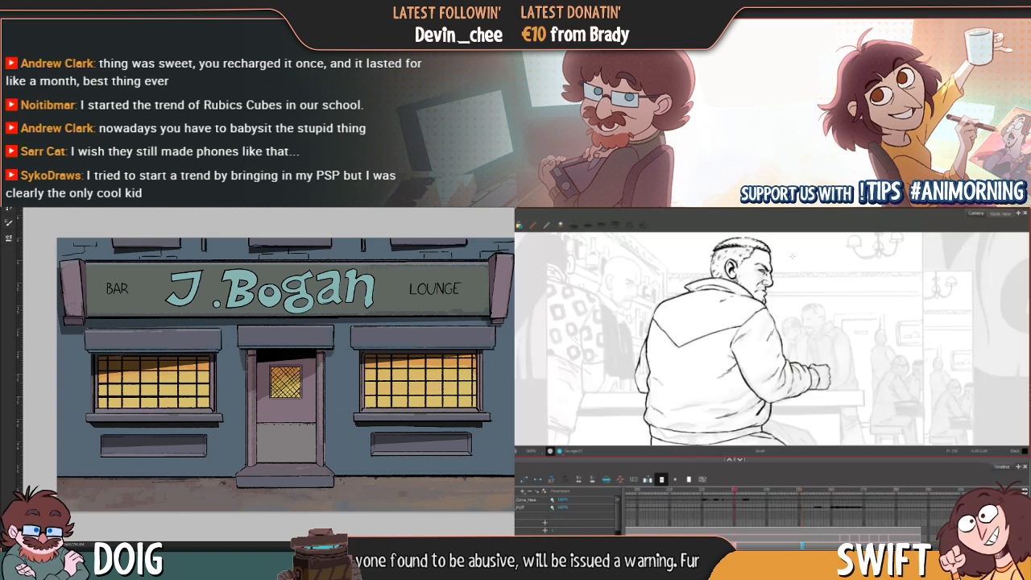
key(g)
key(f)
key(g)
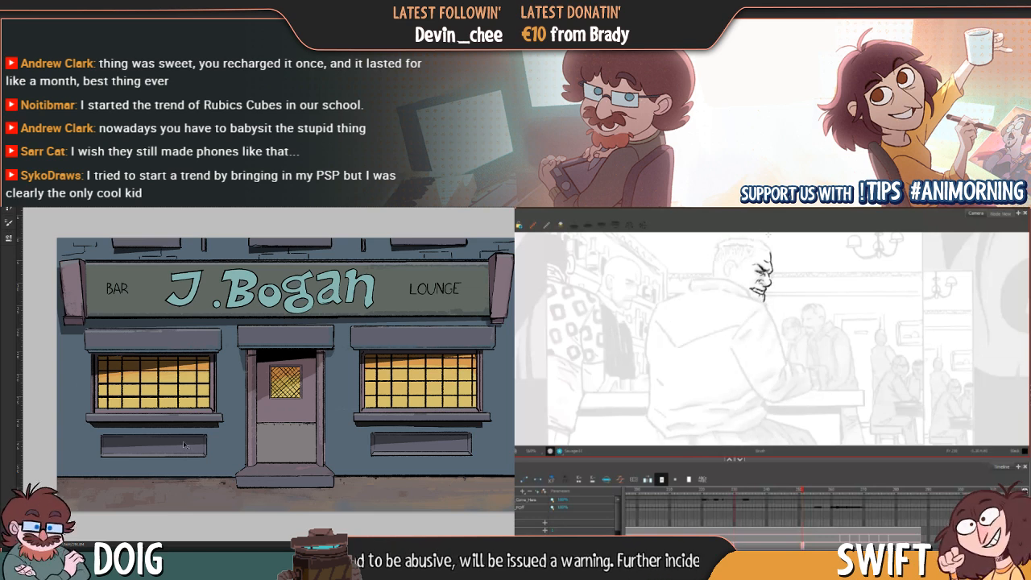
key(f)
key(g)
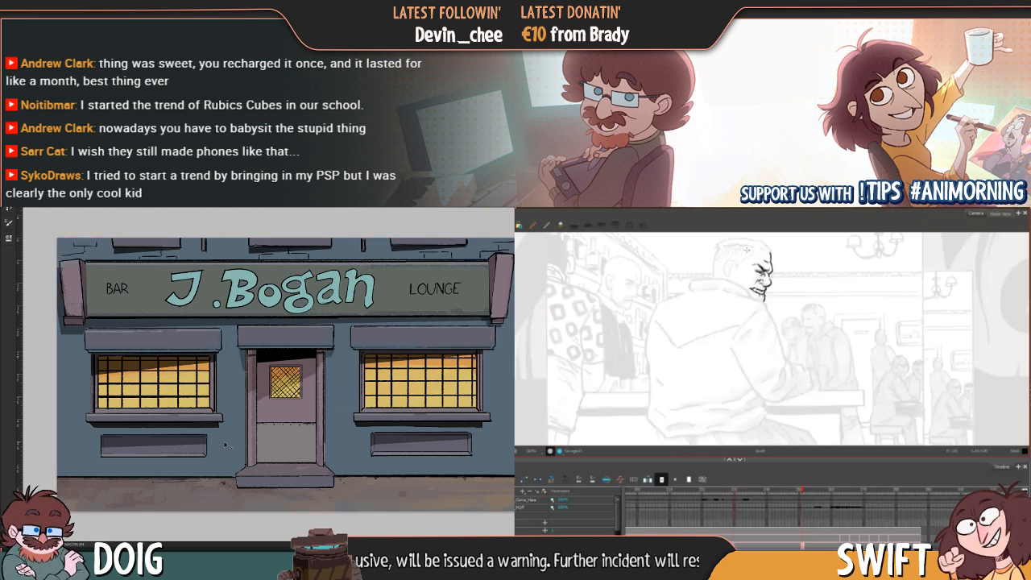
key(f)
key(g)
key(f)
key(g)
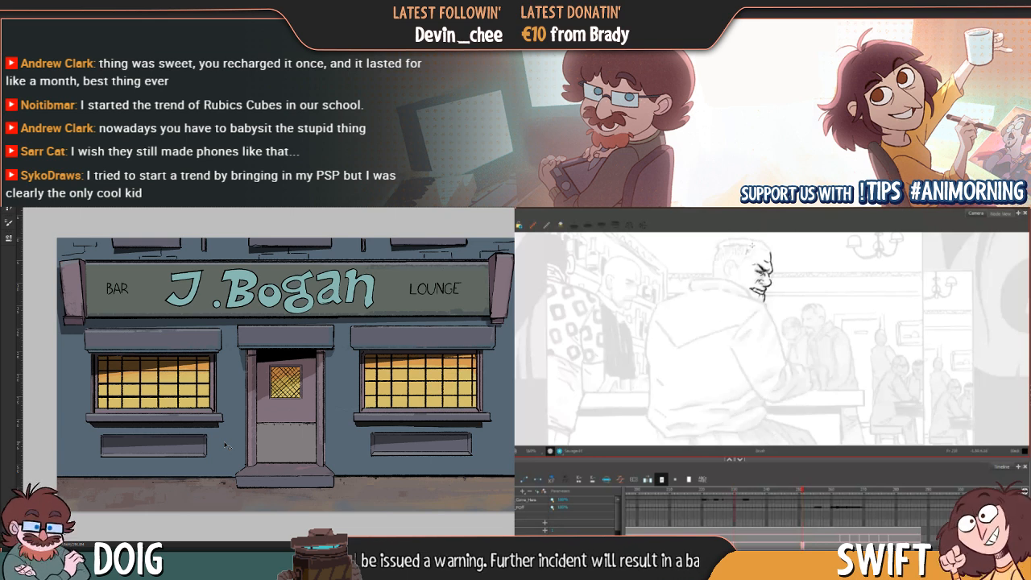
key(f)
key(g)
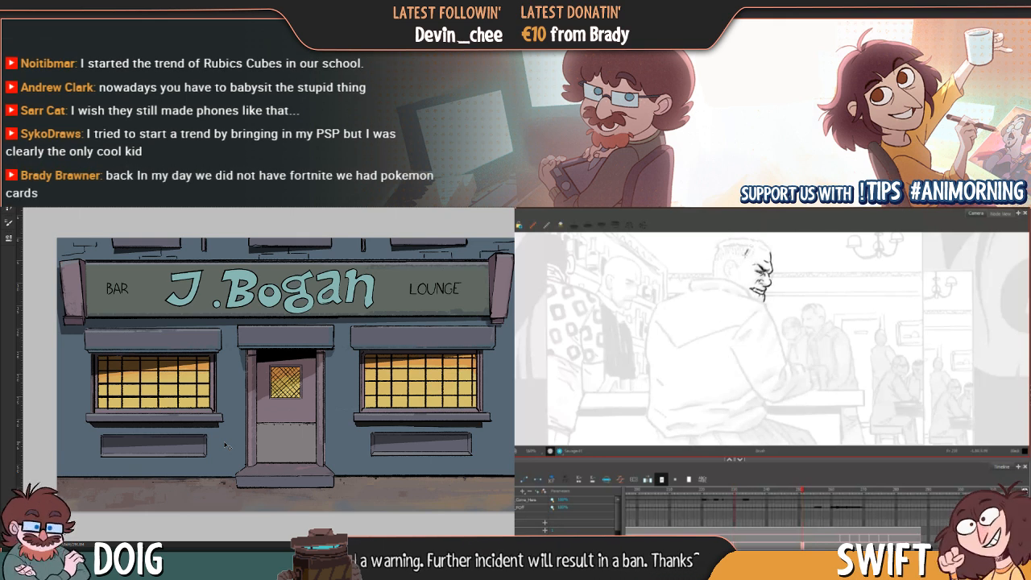
key(f)
key(g)
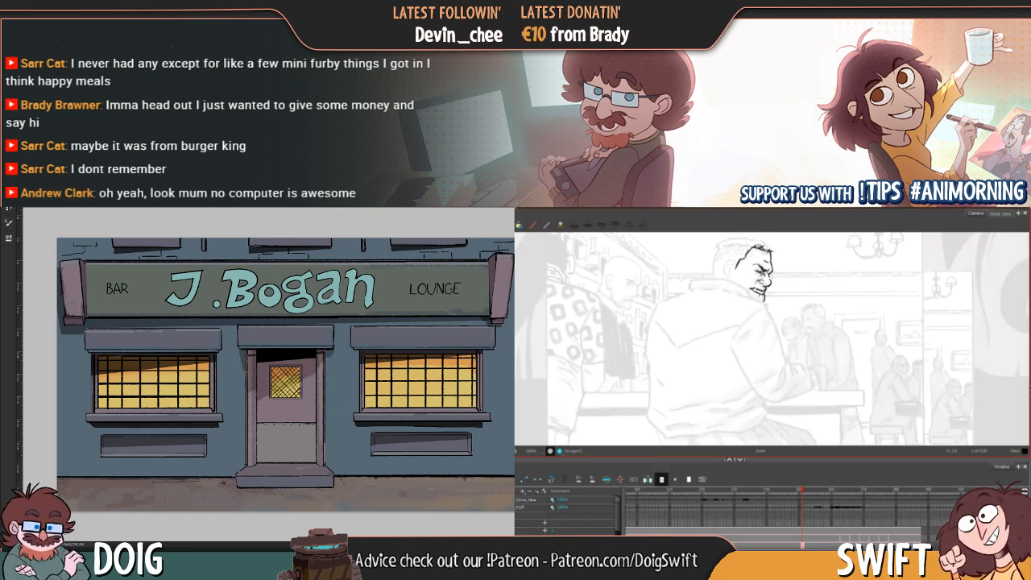
Select the hairline strokes above the seated man's forehead and delete them
mouse_move(746, 256)
mouse_down()
mouse_move(777, 244)
mouse_move(775, 256)
mouse_up()
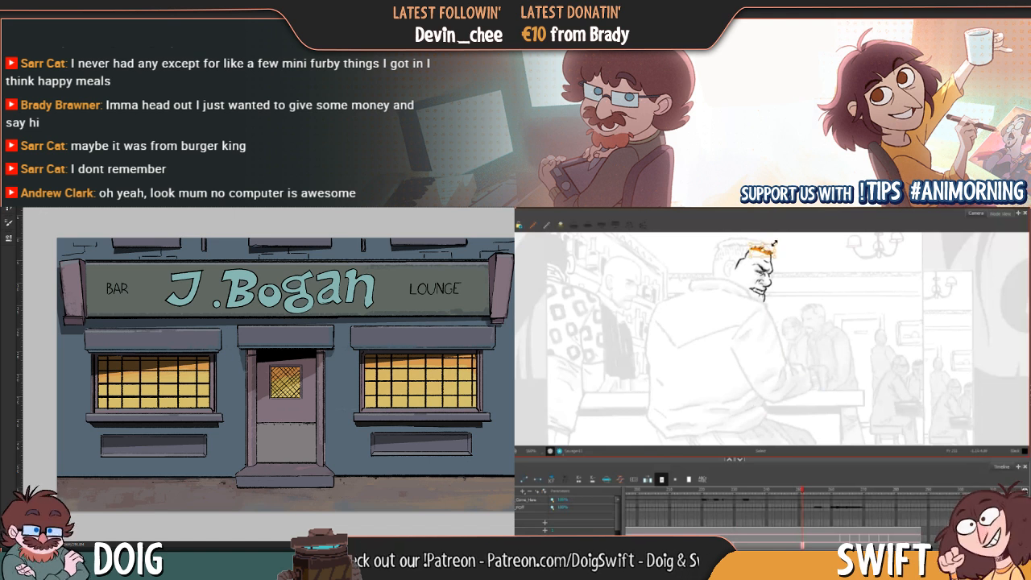
key(Delete)
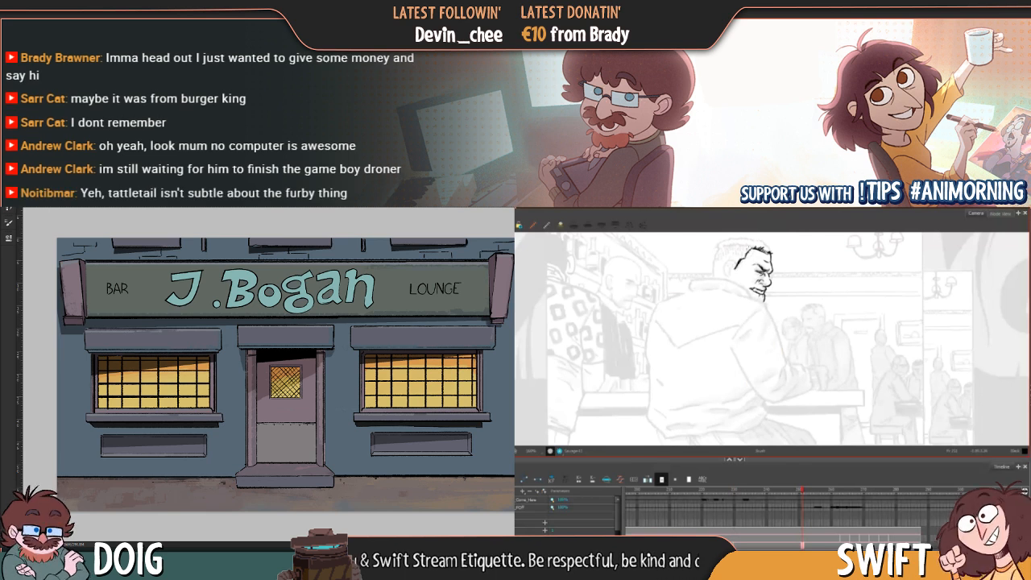
Compare the redrawn hairline and forehead with the finished drawing of the man's turned head
key(g)
key(f)
key(g)
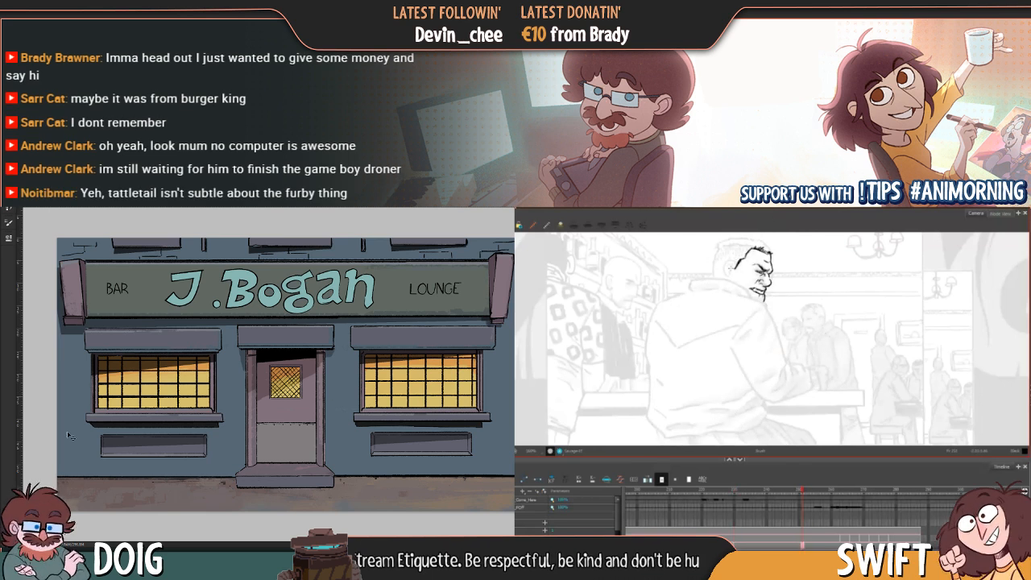
key(f)
key(g)
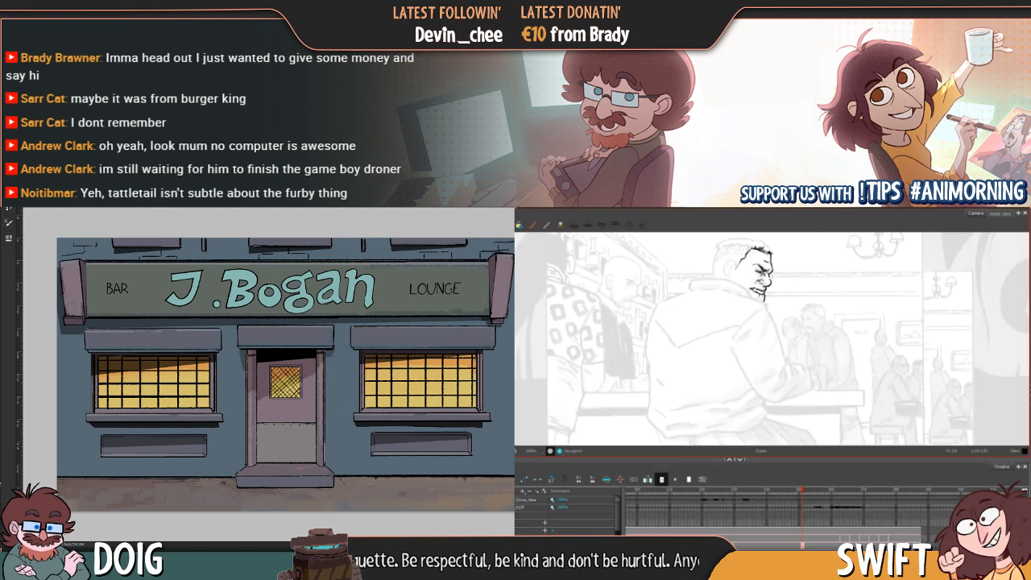
key(f)
key(g)
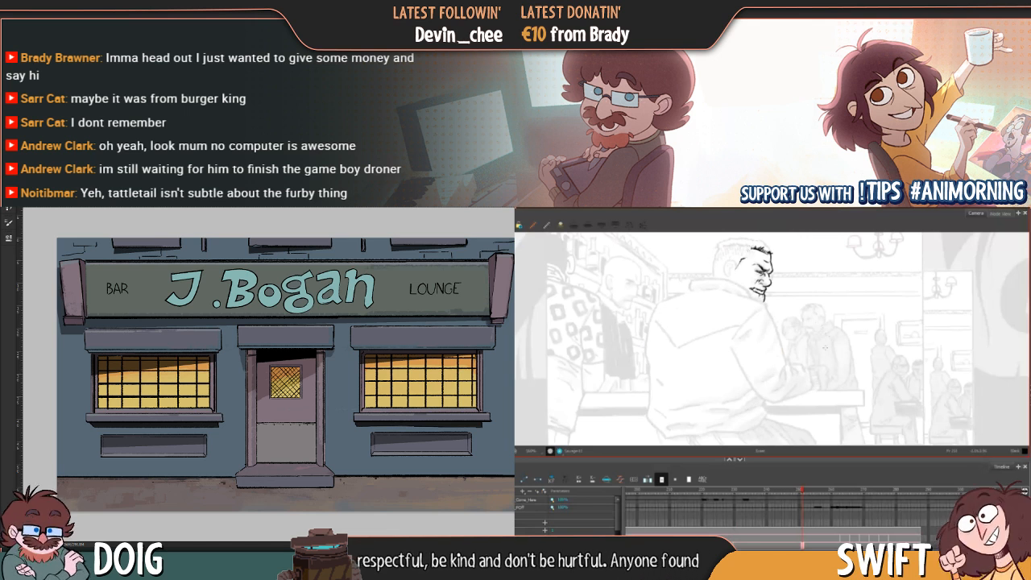
key(f)
key(g)
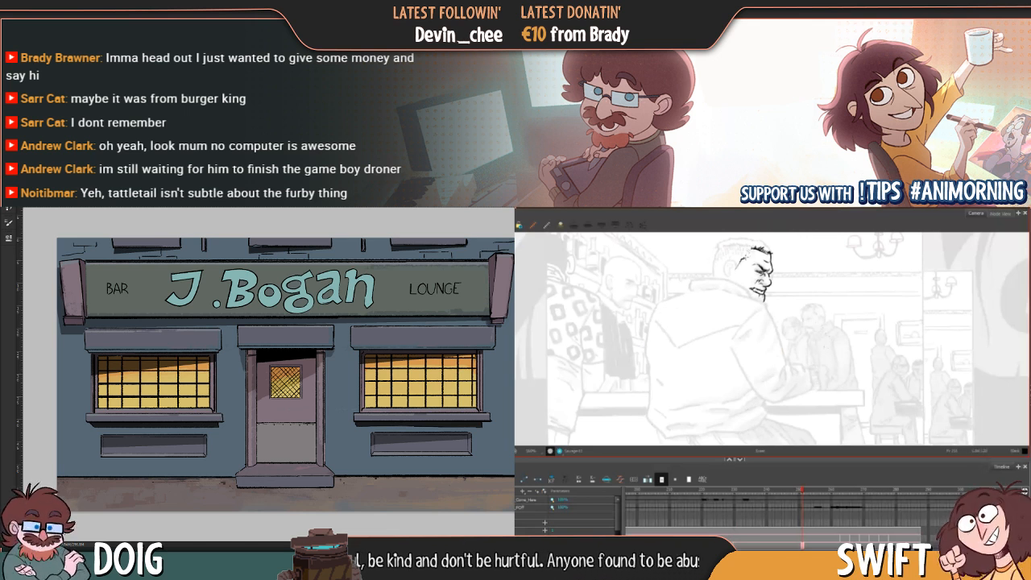
Select the seated man's temple hairline strokes and redraw the hairline edge down towards his ear, using the finished head drawing as reference
key(f)
key(g)
key(f)
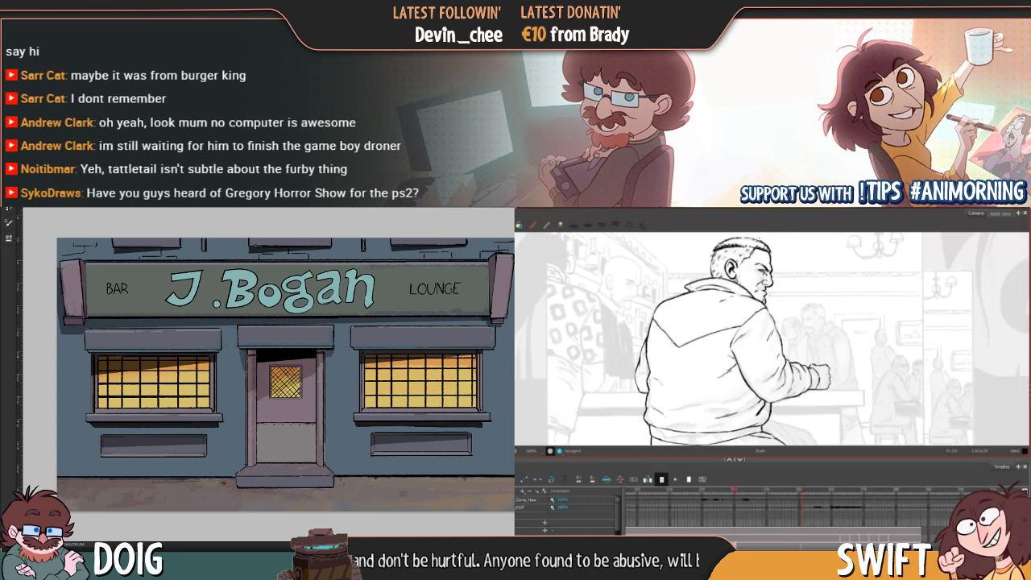
key(g)
key(f)
key(g)
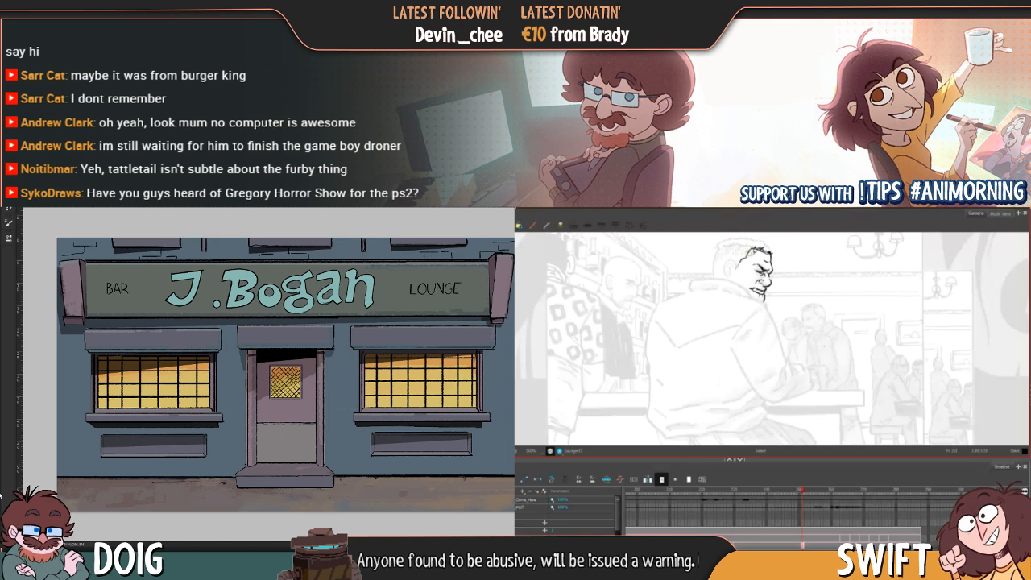
click(750, 254)
click(749, 255)
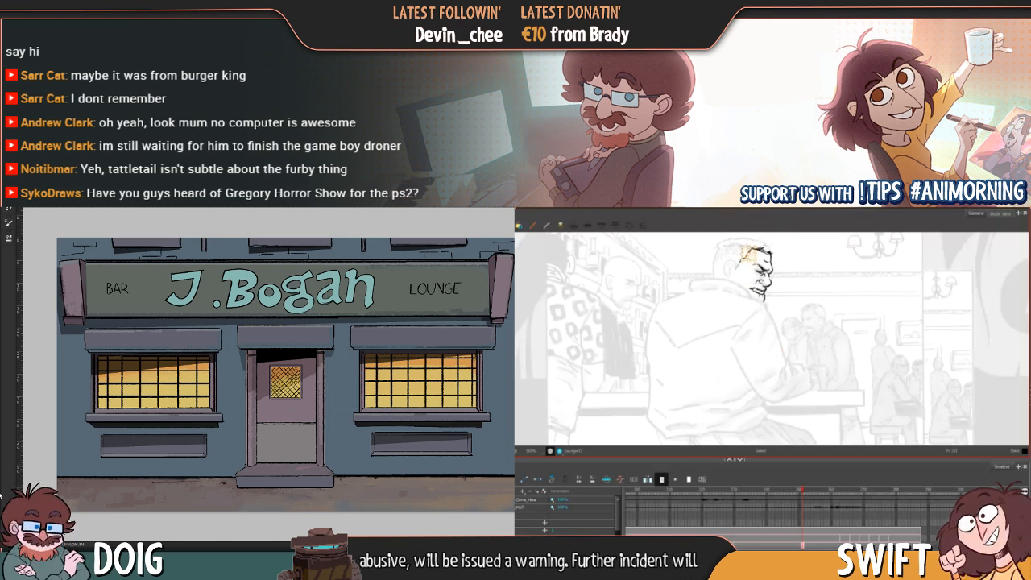
key(alt+b)
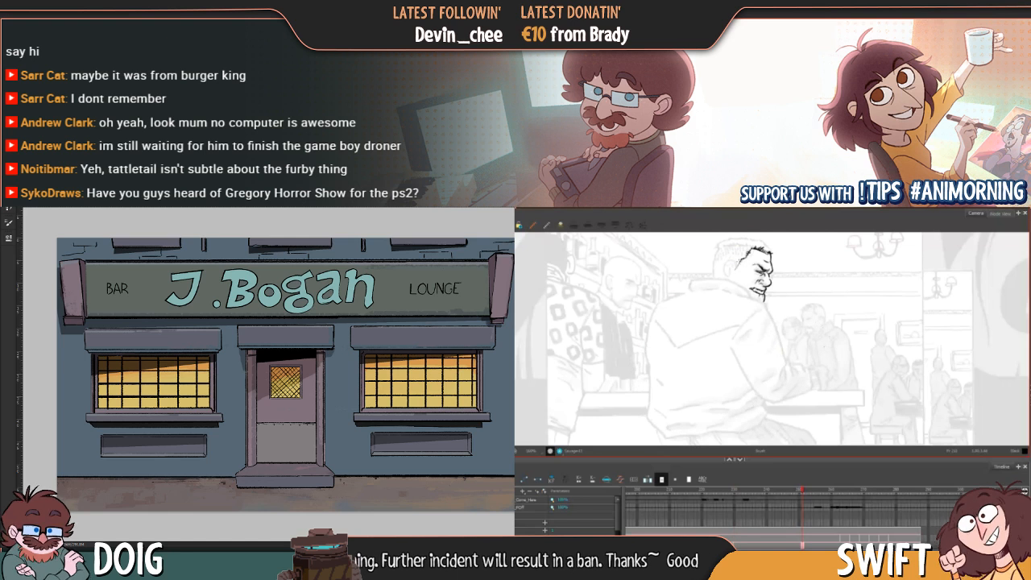
drag(742, 257, 735, 269)
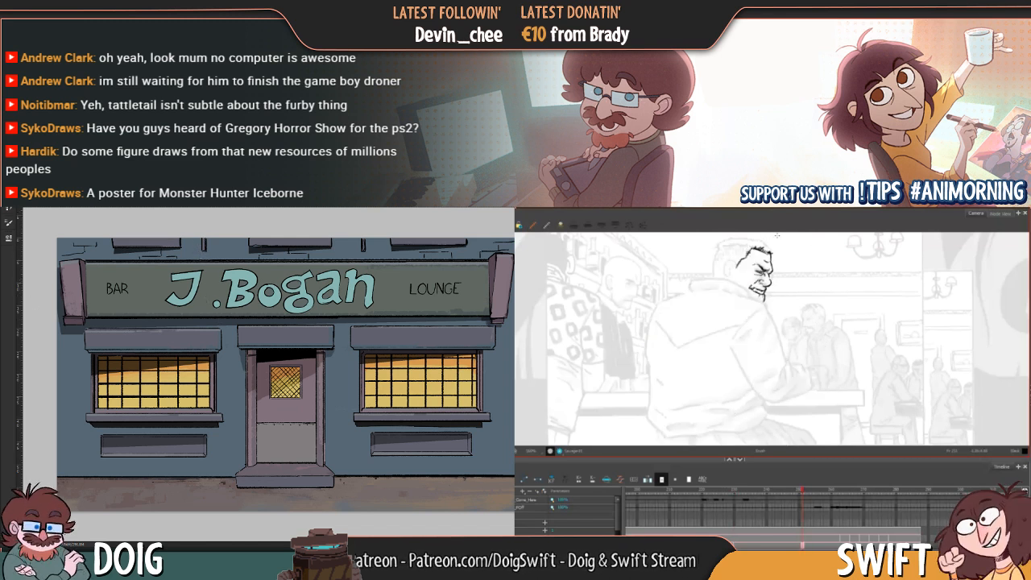
Return to the turning-head frame and draw the seated man's ear behind the temple hairline, matching the finished drawing
key(g)
key(g)
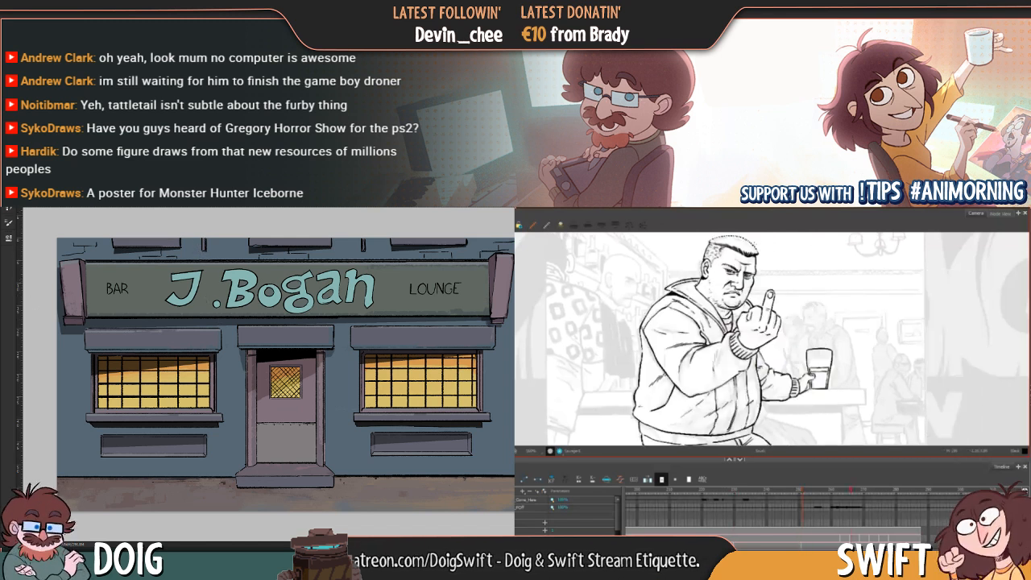
click(801, 544)
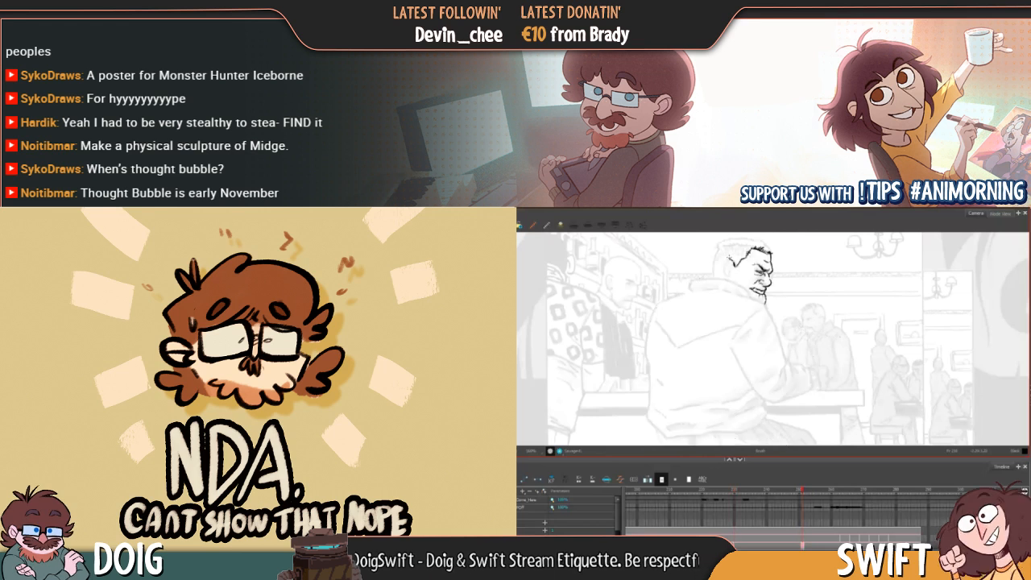
drag(733, 254, 728, 260)
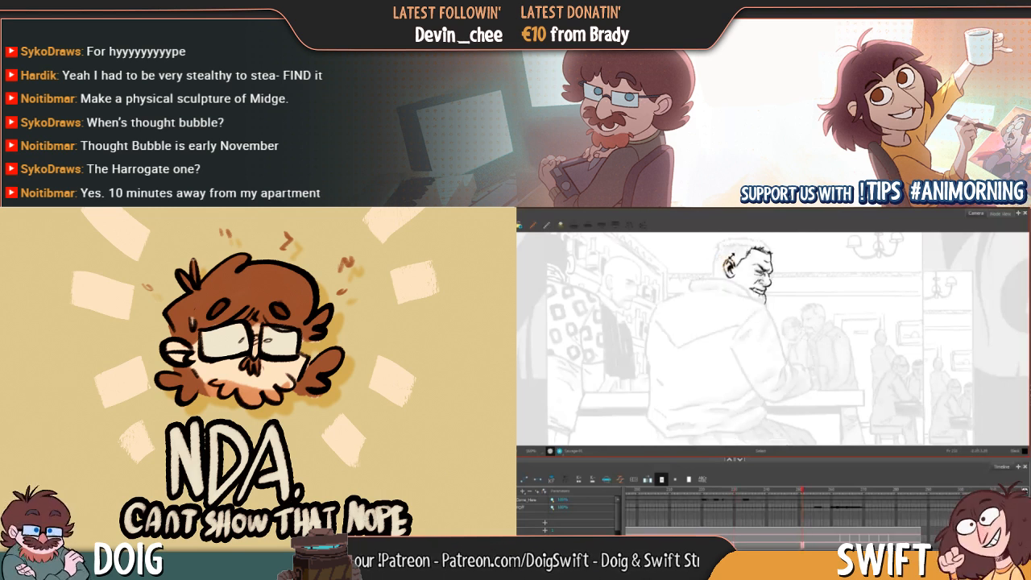
key(f)
key(g)
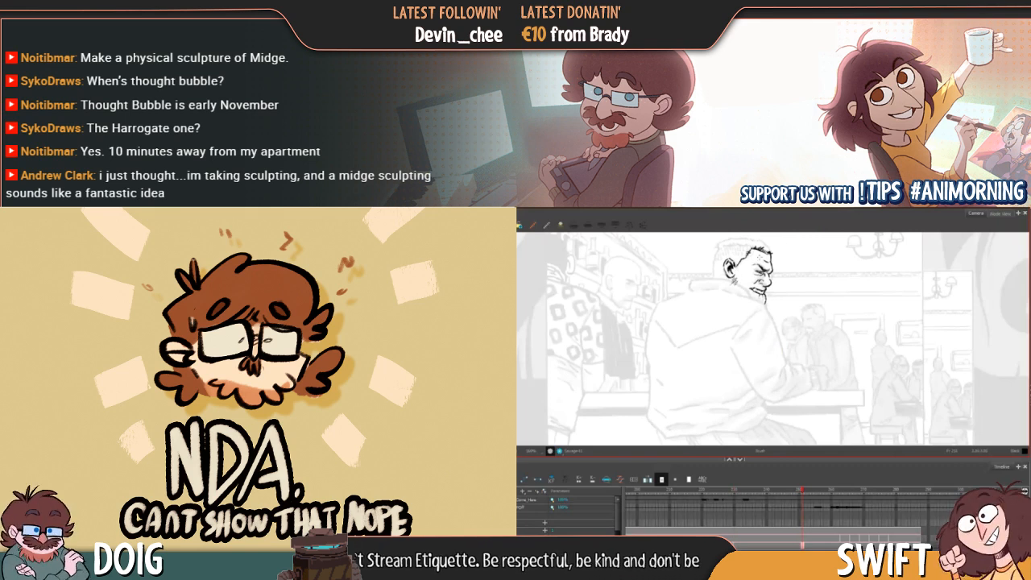
Select the strokes beneath the seated man's ear, along the back of the jaw, and delete them
key(period)
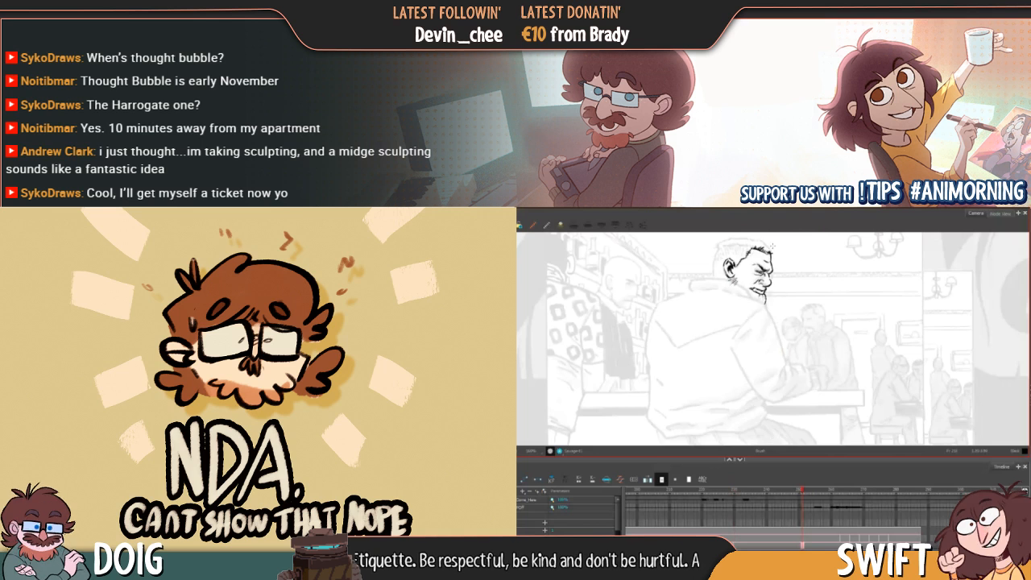
key(comma)
key(period)
key(comma)
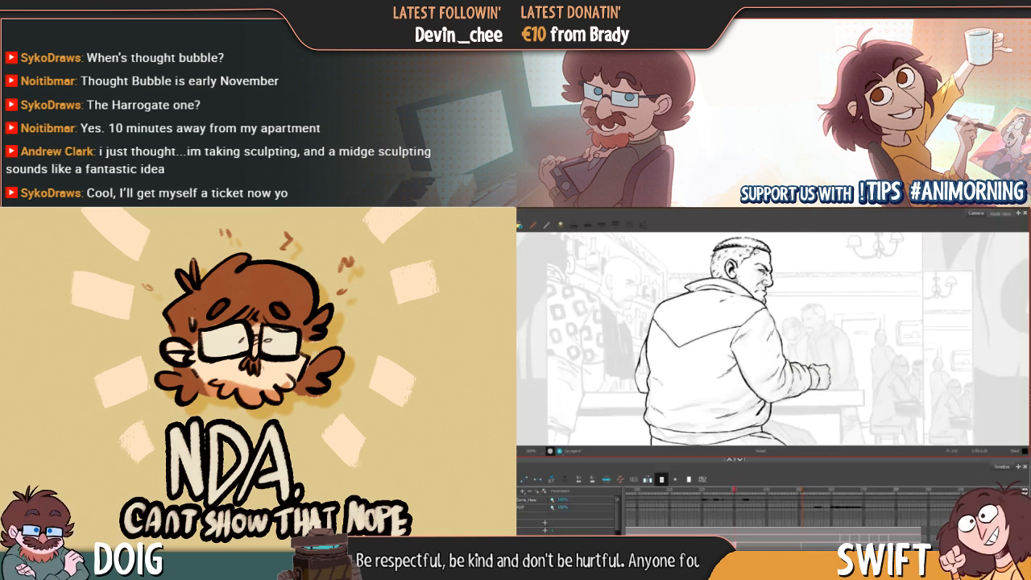
key(period)
key(alt+s)
click(739, 282)
key(Delete)
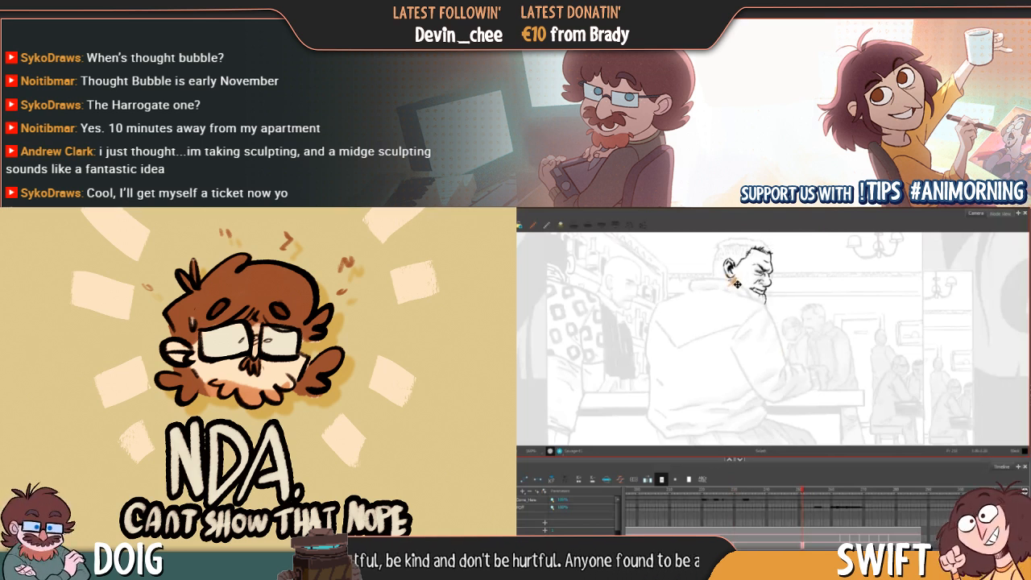
click(736, 282)
key(Delete)
click(735, 282)
key(Delete)
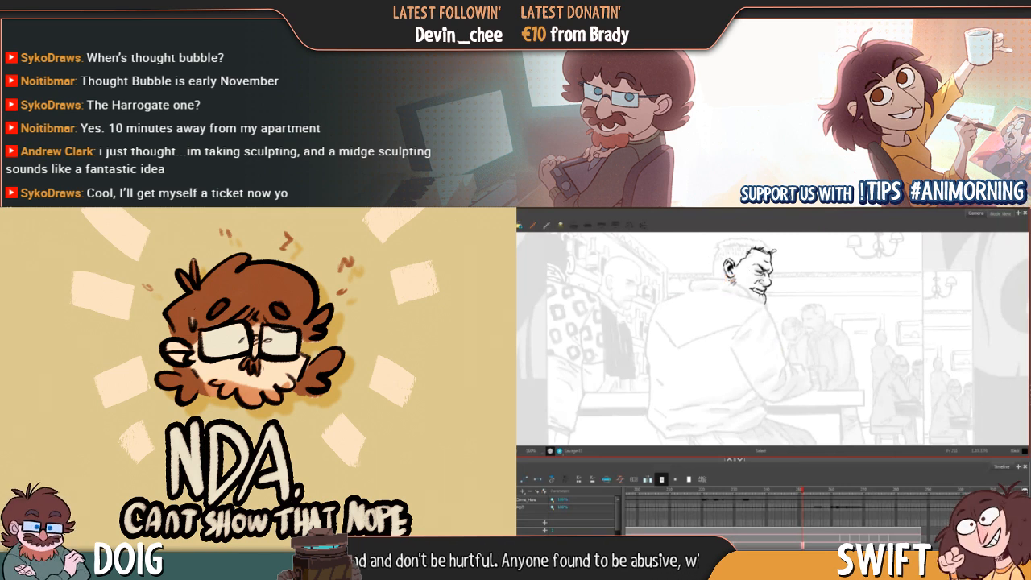
Compare the seated man's chin, jaw and ear lines with the finished drawing of his turned head
key(comma)
key(period)
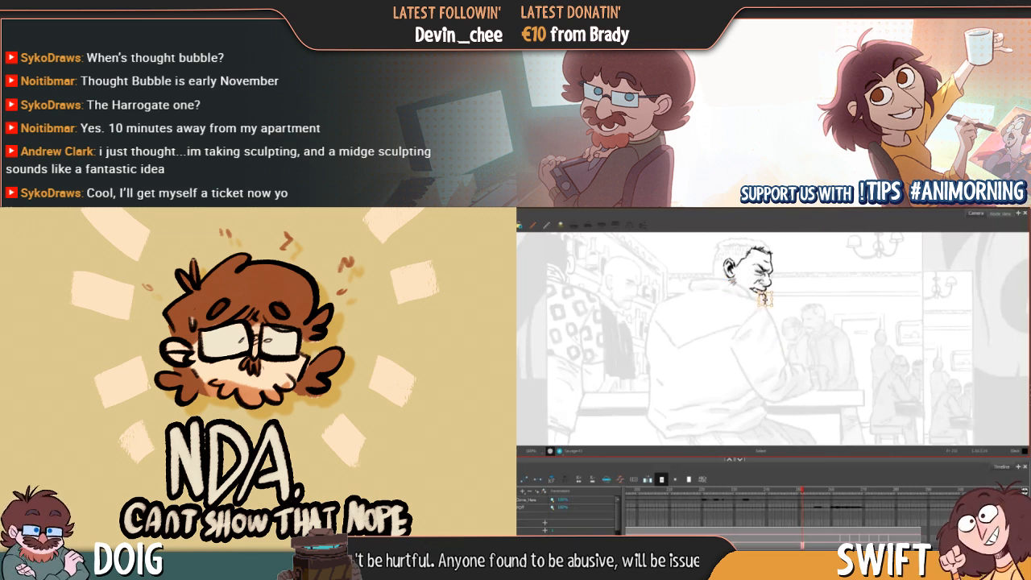
key(comma)
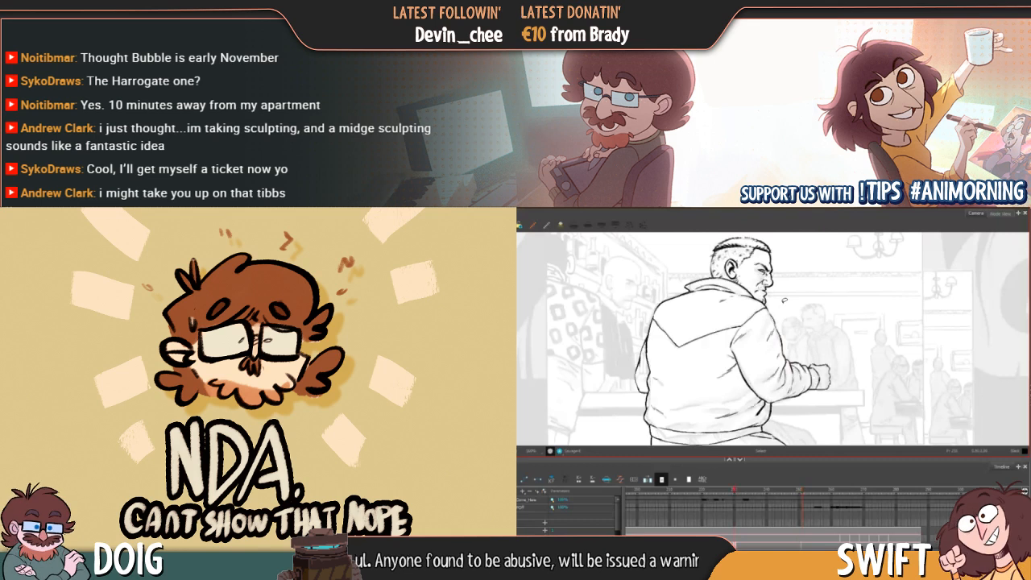
key(period)
key(comma)
key(period)
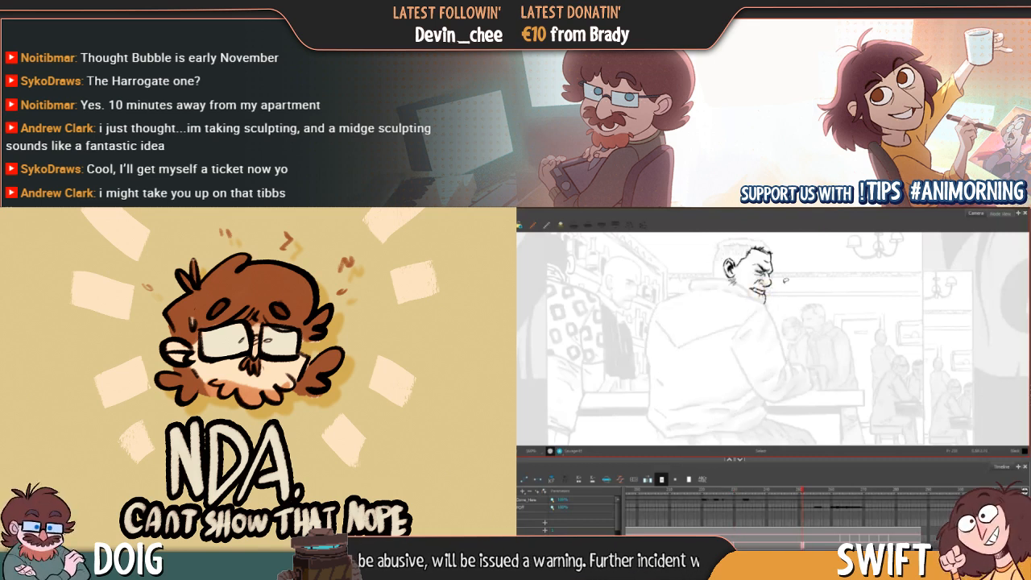
key(f)
key(g)
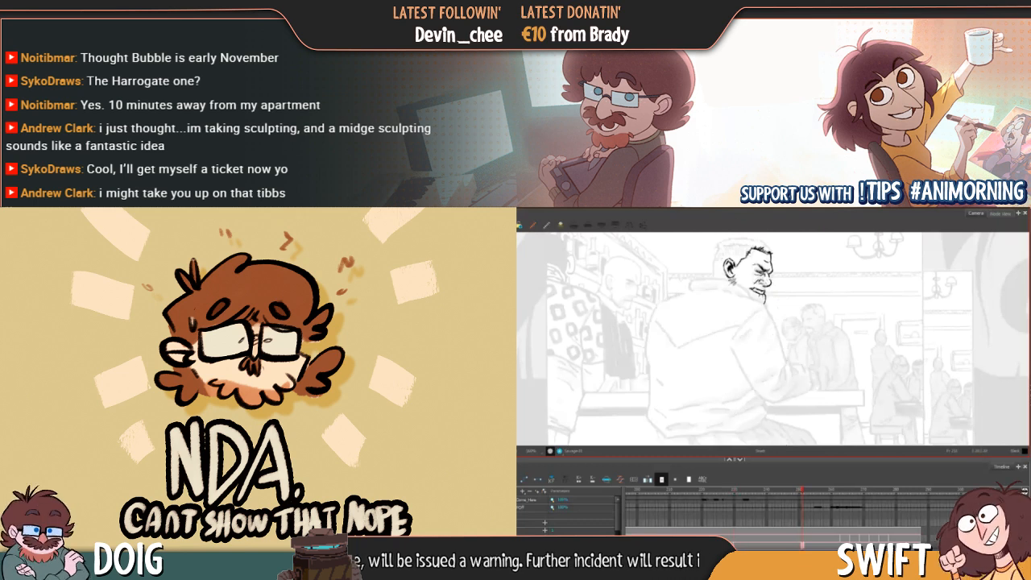
key(f)
key(g)
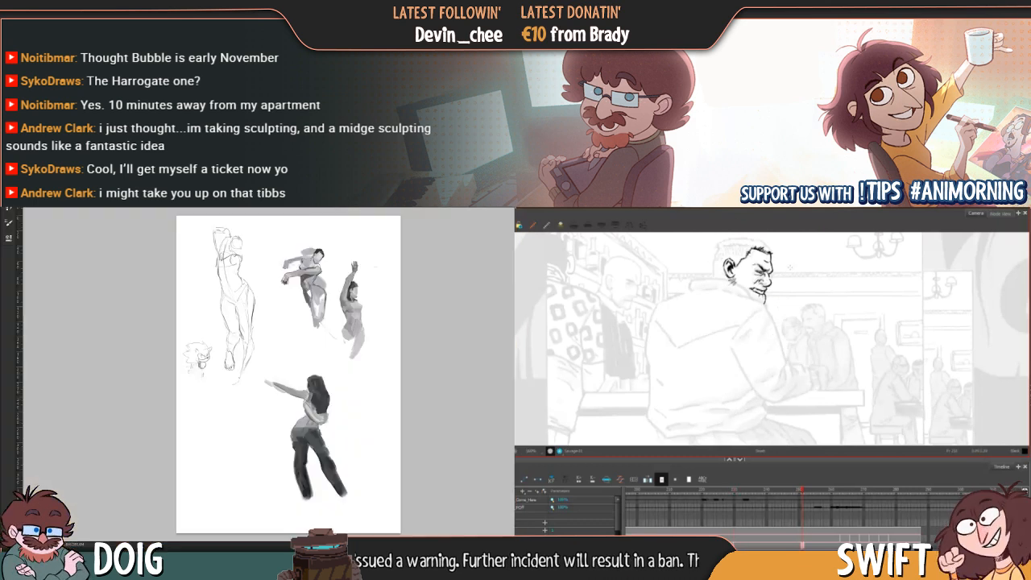
key(f)
key(g)
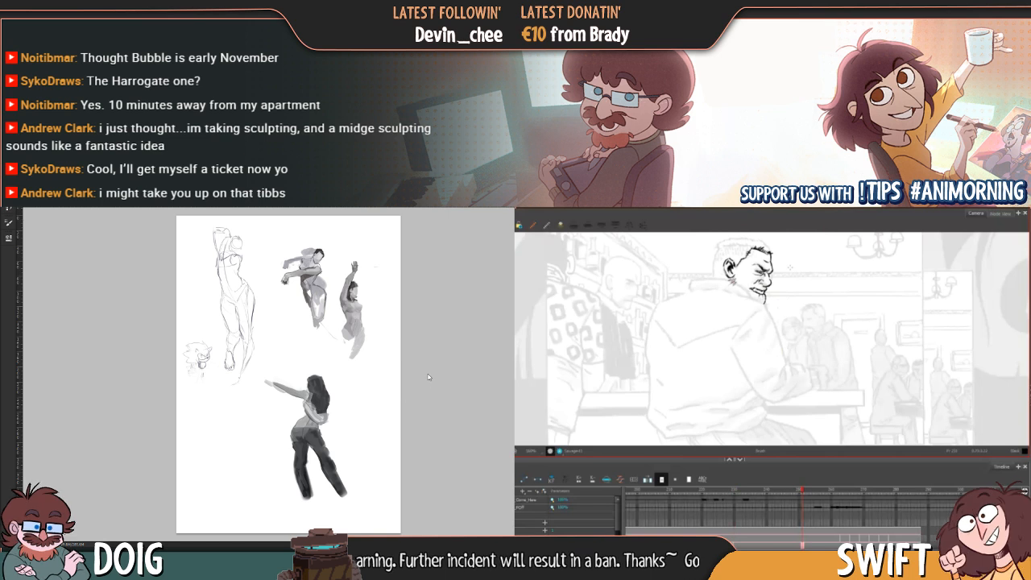
key(f)
key(g)
Switch to Photoshop, zoom in on the lower standing figure, and dock the floating Brushes and Adjustments panels as separate collapsed icons
scroll(375, 370, up, 5)
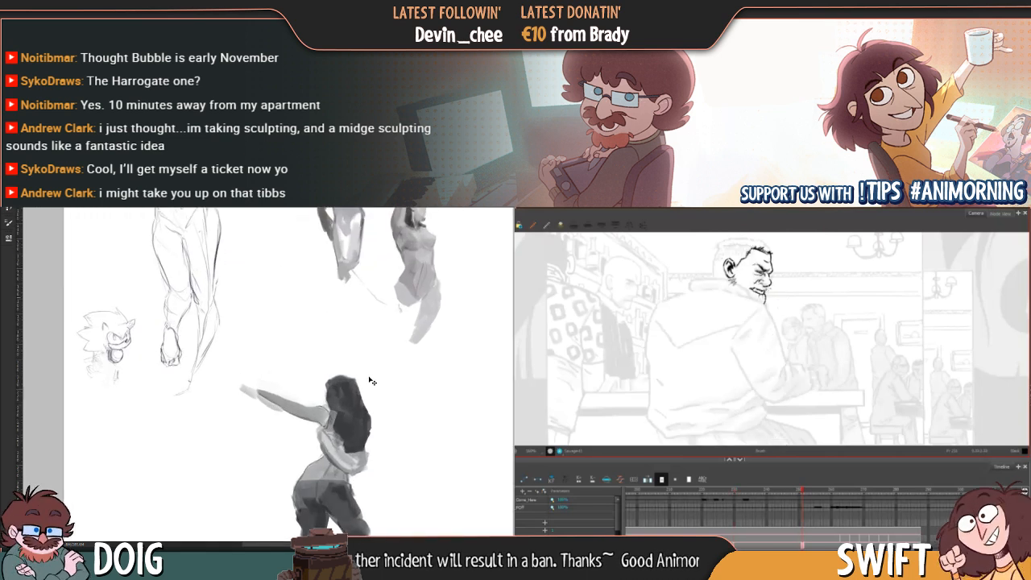
scroll(375, 425, down, 5)
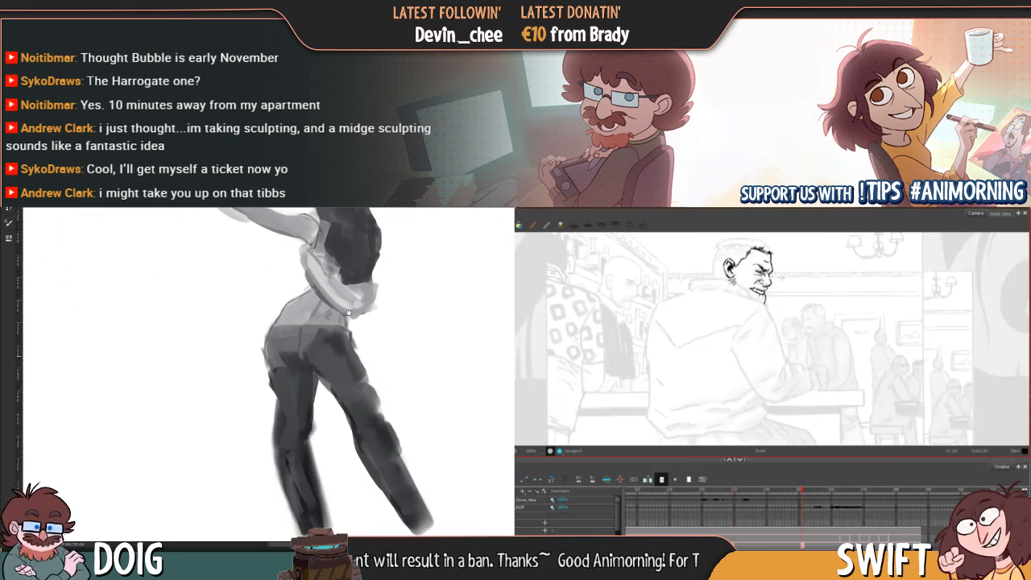
drag(346, 353, 347, 359)
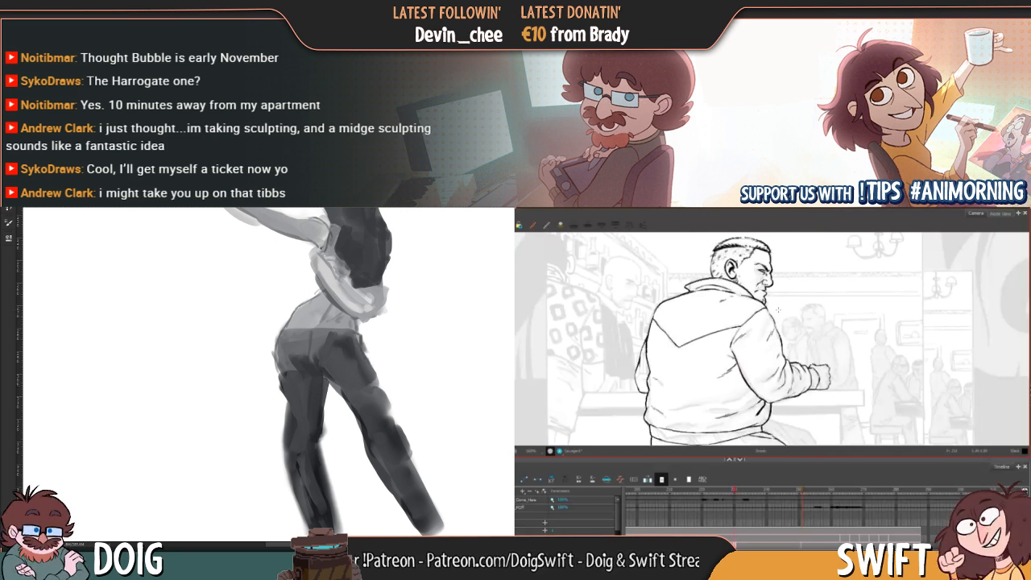
click(8, 281)
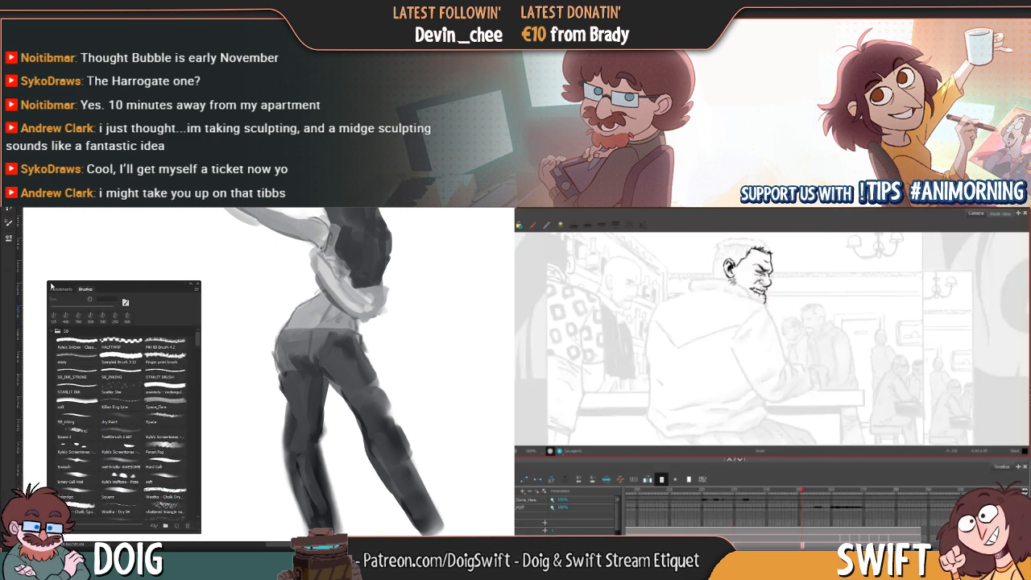
drag(29, 289, 27, 294)
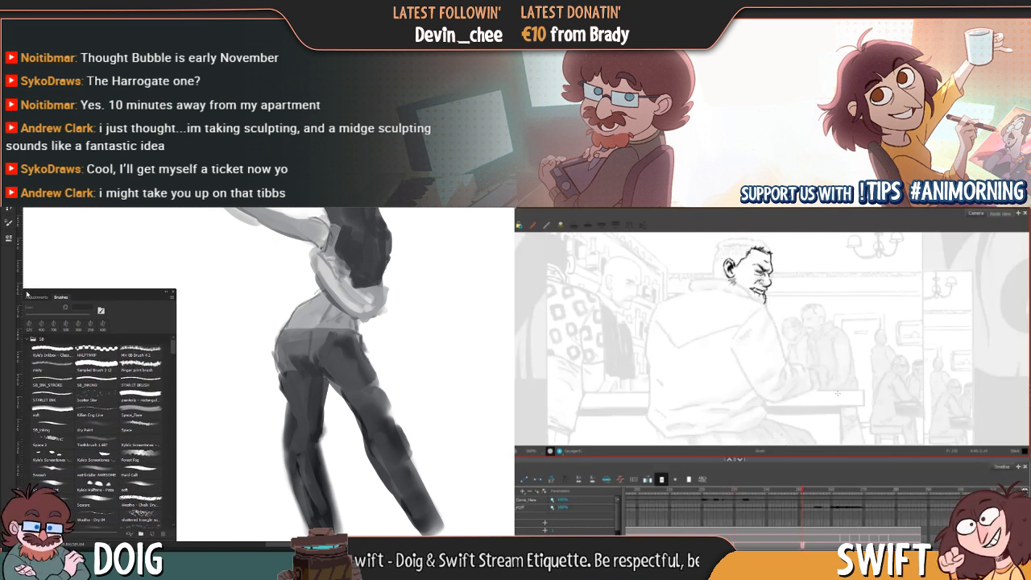
drag(27, 294, 29, 289)
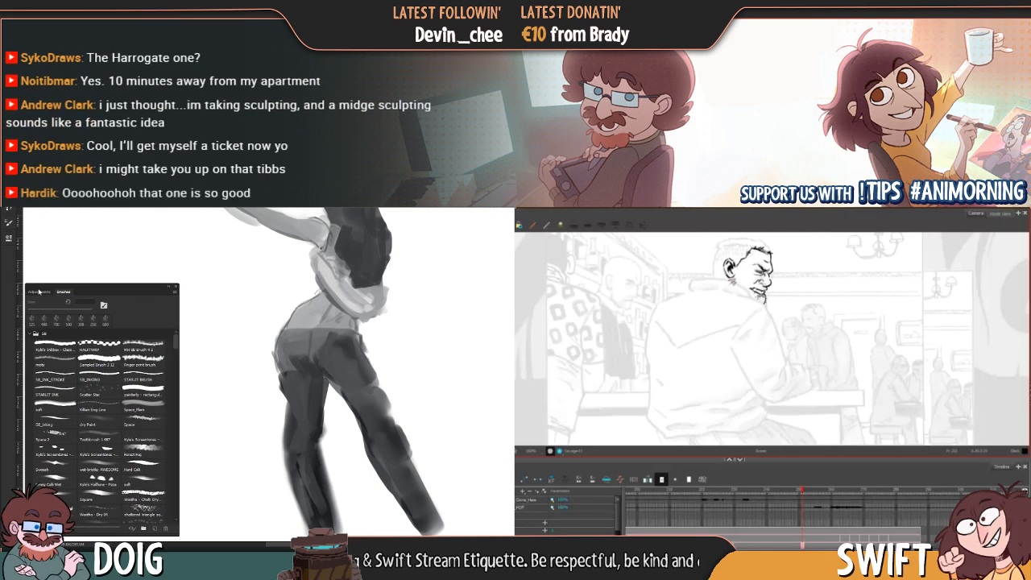
click(11, 253)
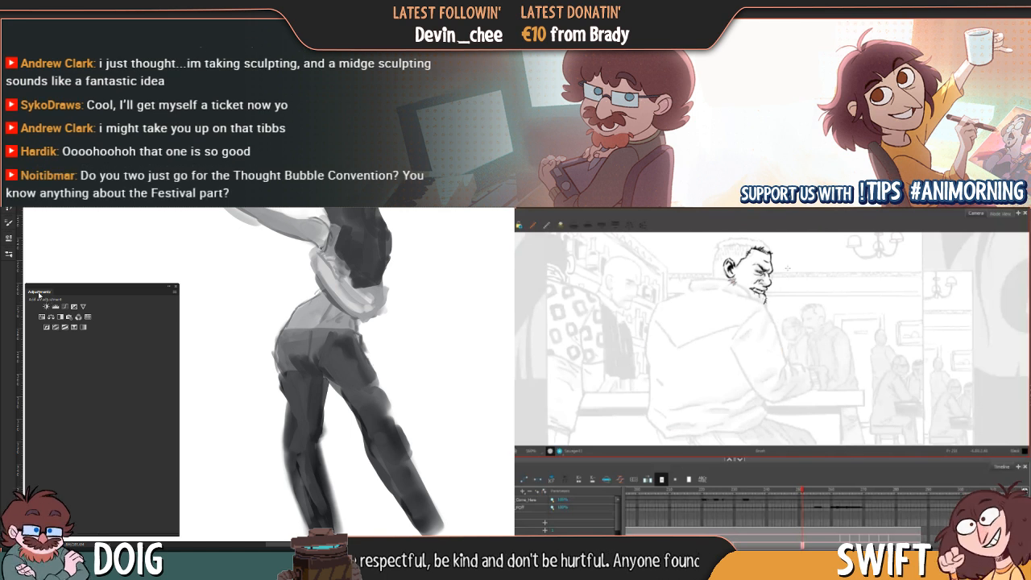
drag(40, 293, 9, 273)
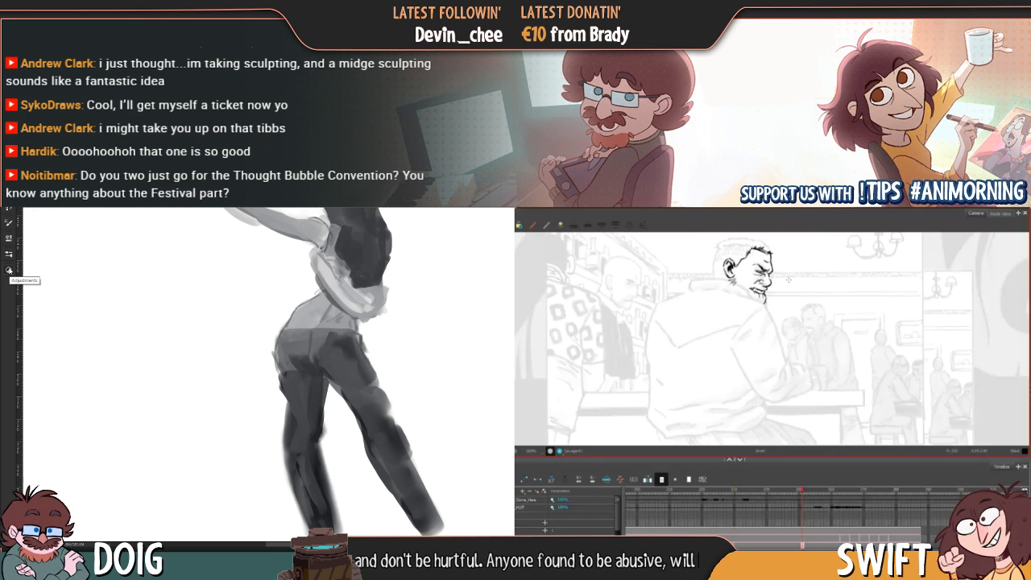
click(10, 257)
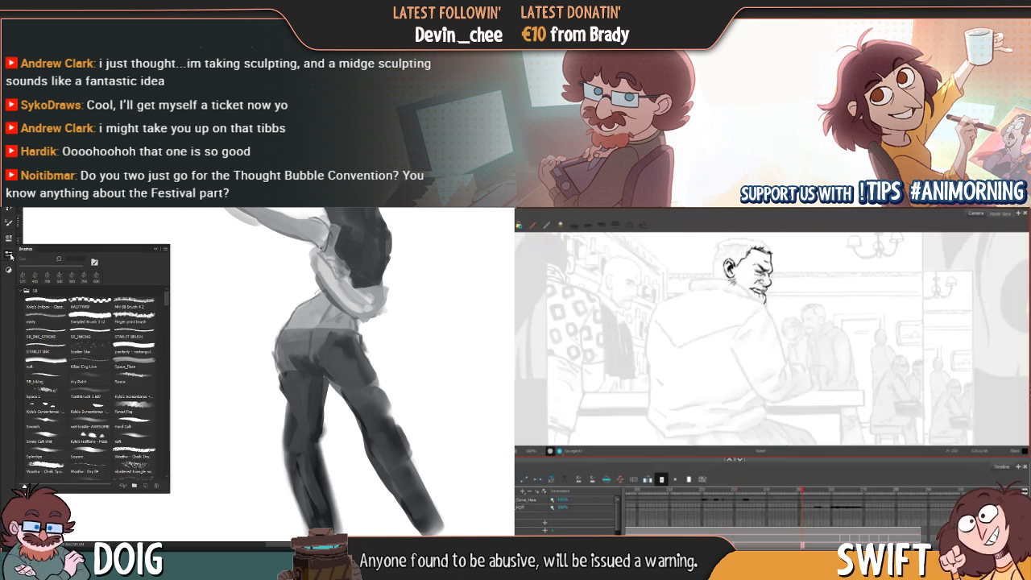
click(10, 256)
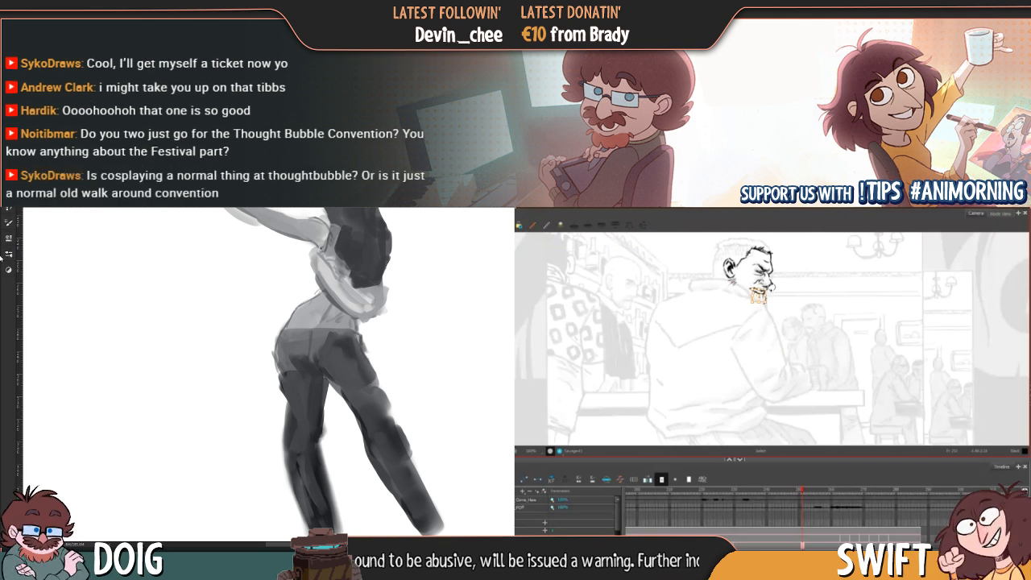
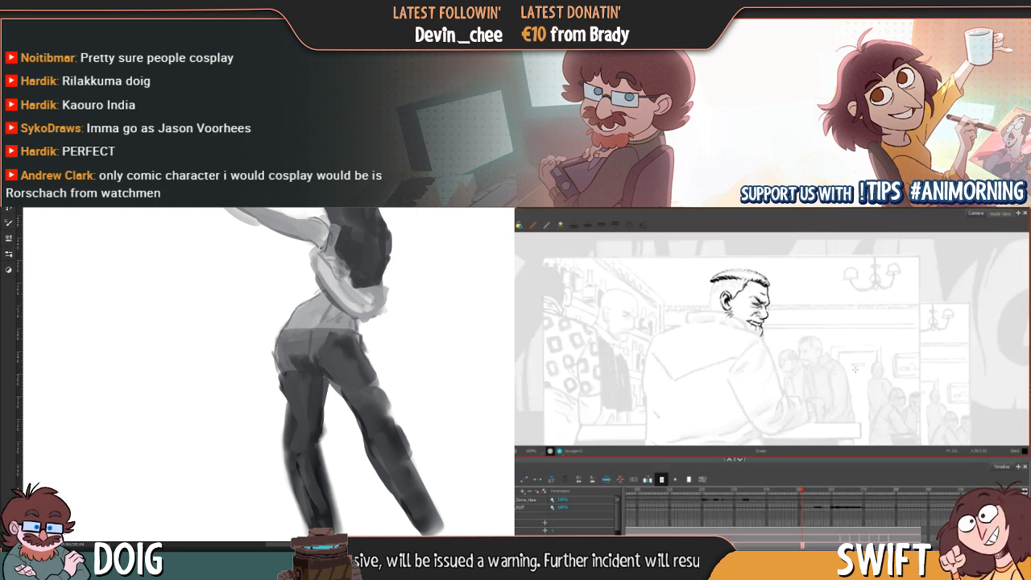
Switch to Toon Boom Harmony and compare the seated man's redrawn hair, ear and face with the finished drawing of his turned head
key(f)
key(g)
key(f)
key(g)
key(f)
key(g)
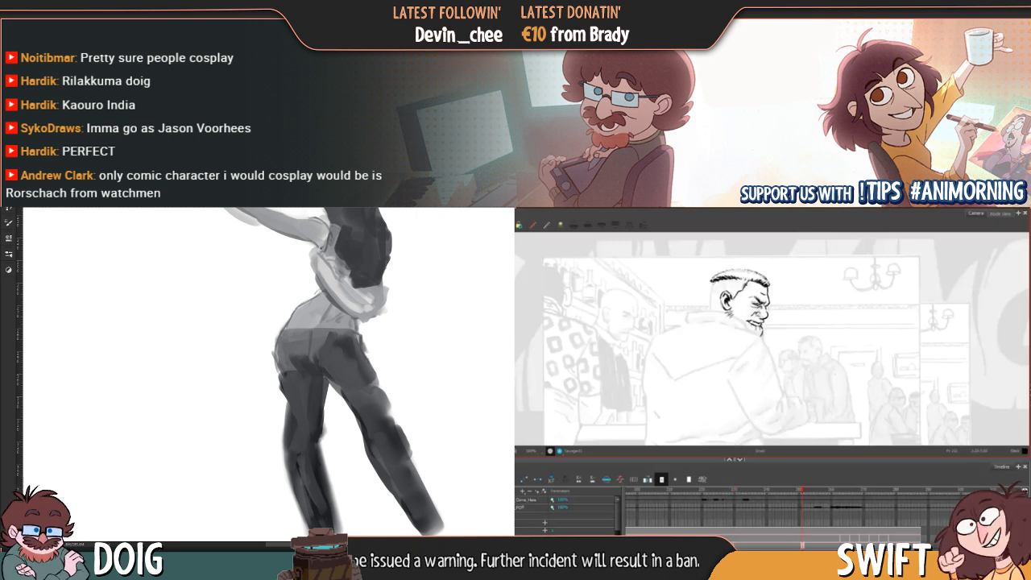
key(f)
key(g)
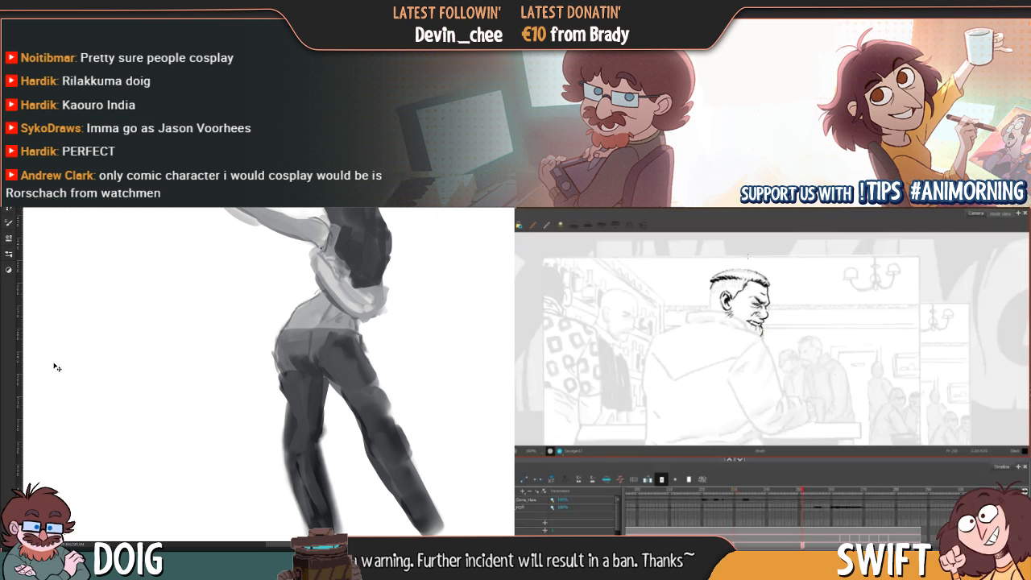
key(f)
key(g)
Switch to Photoshop, choose the "soft" brush preset, and collapse the brush list
click(9, 253)
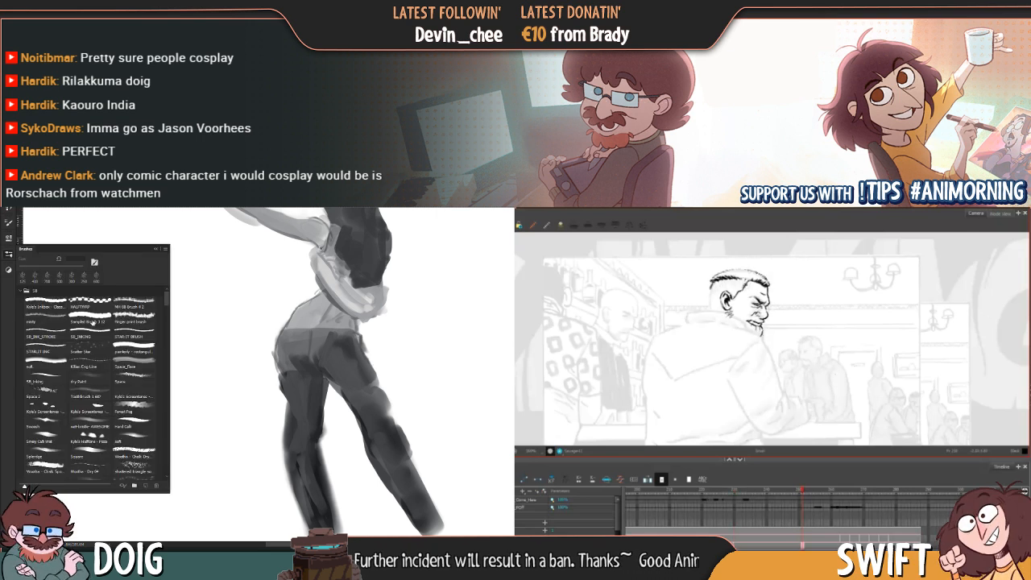
click(43, 364)
key(f)
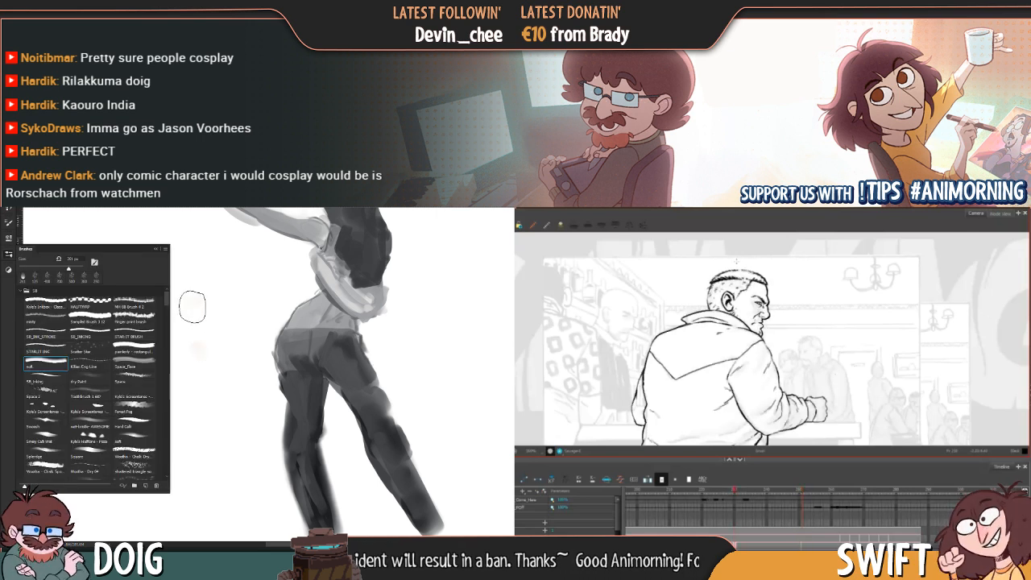
key(g)
key(f)
key(g)
click(156, 248)
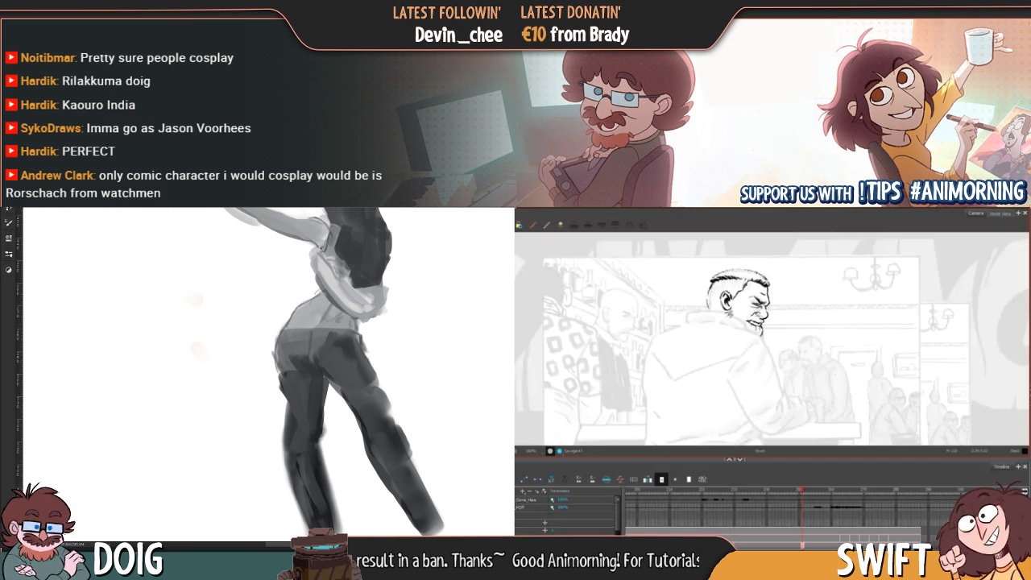
Block in the torso and hips of a new grey figure beside the lower standing woman, sampling tones from her clothing
key(f)
key(g)
key(f)
mouse_move(126, 367)
mouse_down()
mouse_move(228, 353)
mouse_move(258, 370)
mouse_move(211, 354)
mouse_move(223, 368)
mouse_move(225, 354)
mouse_move(221, 387)
mouse_move(215, 352)
mouse_move(236, 347)
mouse_move(214, 373)
mouse_move(216, 403)
mouse_move(224, 338)
mouse_move(238, 344)
mouse_move(226, 306)
mouse_up()
key(g)
alt+click(432, 382)
mouse_move(242, 340)
mouse_down()
mouse_move(217, 324)
mouse_move(197, 341)
mouse_move(212, 364)
mouse_move(207, 311)
mouse_up()
mouse_move(262, 316)
mouse_down()
mouse_move(223, 349)
mouse_move(224, 403)
mouse_move(234, 402)
mouse_move(204, 399)
mouse_move(208, 441)
mouse_move(250, 342)
mouse_move(205, 354)
mouse_move(228, 335)
mouse_move(218, 389)
mouse_move(240, 360)
mouse_move(209, 369)
mouse_move(208, 387)
mouse_move(231, 350)
mouse_move(204, 368)
mouse_move(204, 356)
mouse_move(241, 334)
mouse_move(228, 364)
mouse_move(230, 307)
mouse_move(199, 428)
mouse_move(198, 377)
mouse_move(176, 355)
mouse_move(182, 385)
mouse_up()
alt+click(227, 368)
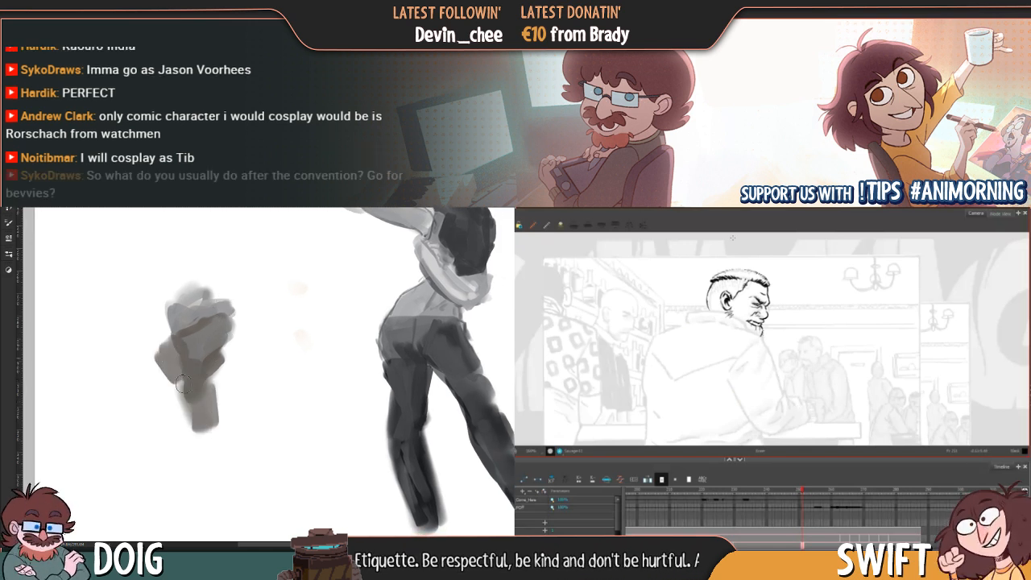
Paint the new figure's thighs in translucent grey-brown and fill out the outer hip contour
mouse_move(172, 348)
mouse_down()
mouse_move(152, 373)
mouse_move(175, 416)
mouse_up()
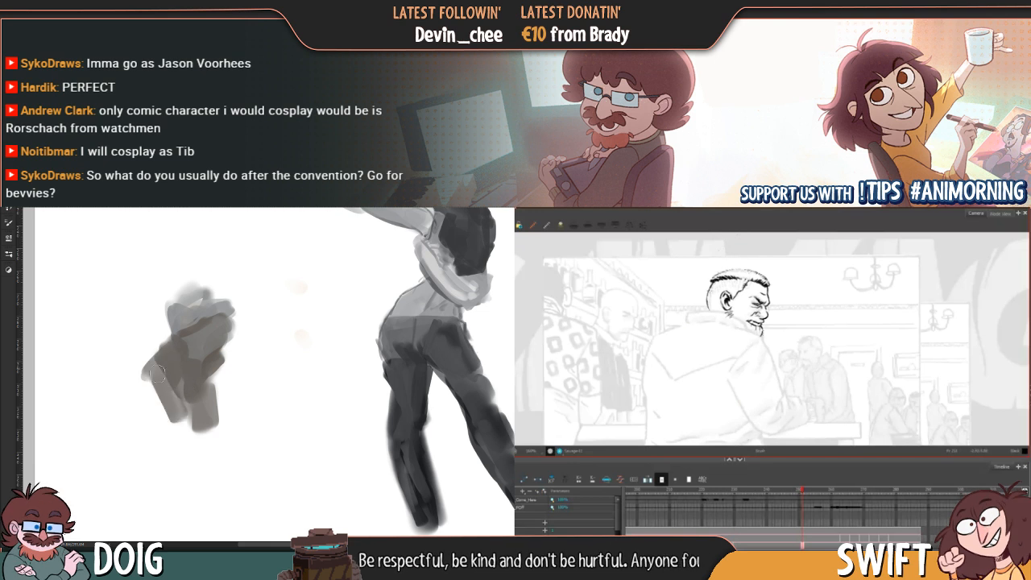
mouse_move(156, 373)
mouse_down()
mouse_move(184, 435)
mouse_move(208, 371)
mouse_move(176, 358)
mouse_move(161, 379)
mouse_move(174, 407)
mouse_move(186, 359)
mouse_move(211, 346)
mouse_move(216, 356)
mouse_move(200, 335)
mouse_move(213, 346)
mouse_move(168, 364)
mouse_move(174, 354)
mouse_up()
key(f)
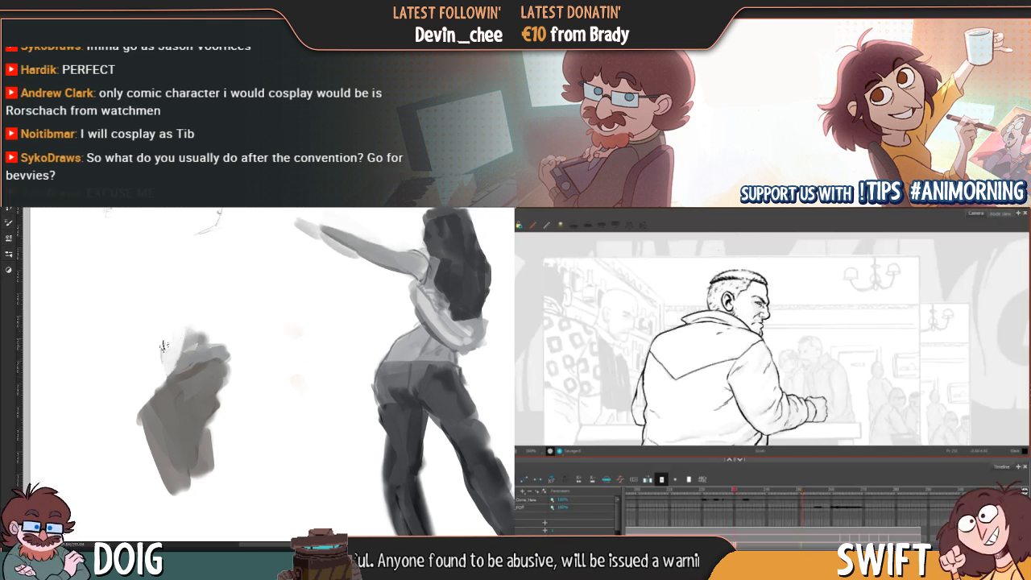
key(g)
drag(137, 403, 144, 432)
key(f)
key(g)
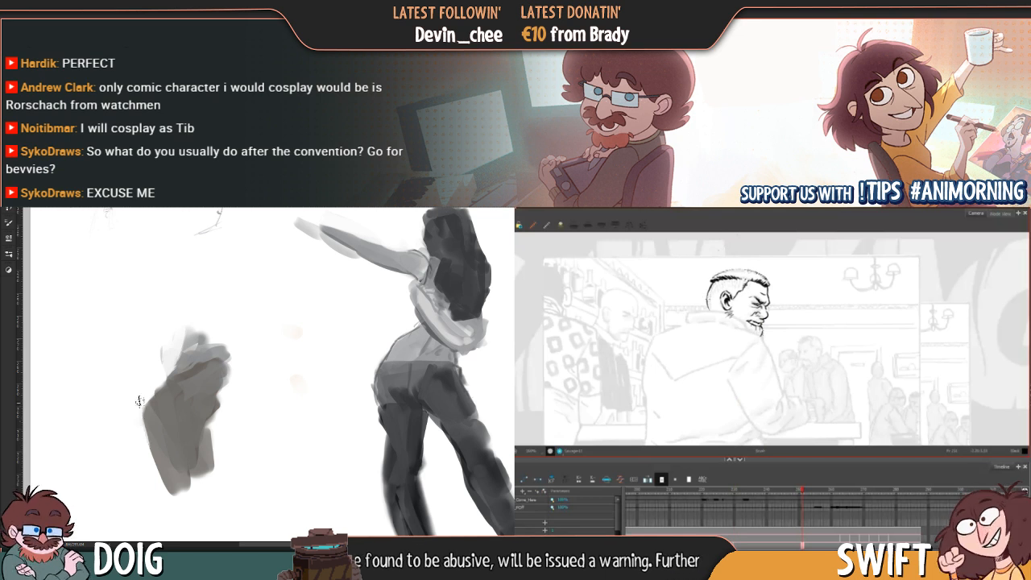
Darken the new figure's waist with a diagonal band of grey between the hips and the torso
key(f)
key(g)
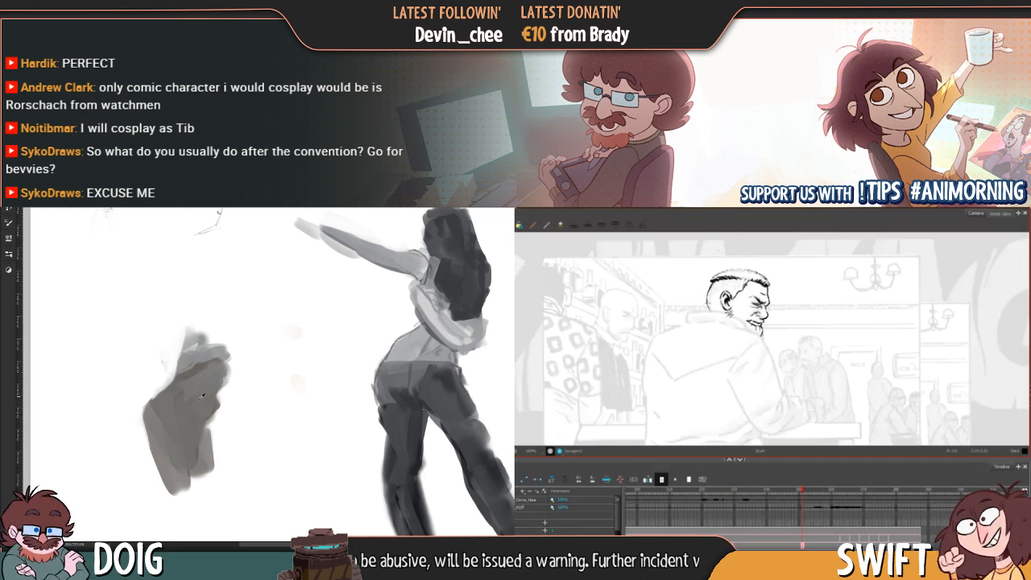
key(f)
key(g)
mouse_move(184, 396)
mouse_down()
mouse_move(225, 351)
mouse_move(225, 362)
mouse_up()
key(f)
key(g)
Paint the new figure's chest and shoulders in mid grey, sampling tones from the standing woman and the new figure's torso
alt+click(452, 286)
mouse_move(176, 400)
mouse_down()
mouse_move(197, 439)
mouse_move(208, 396)
mouse_move(184, 406)
mouse_move(190, 346)
mouse_move(179, 320)
mouse_move(199, 346)
mouse_move(216, 346)
mouse_move(216, 327)
mouse_move(212, 375)
mouse_move(176, 345)
mouse_move(209, 347)
mouse_move(200, 316)
mouse_up()
key(f)
key(g)
alt+click(190, 360)
key(f)
key(g)
mouse_move(188, 352)
mouse_down()
mouse_move(179, 322)
mouse_move(165, 335)
mouse_move(176, 309)
mouse_move(195, 304)
mouse_move(238, 339)
mouse_up()
key(f)
key(g)
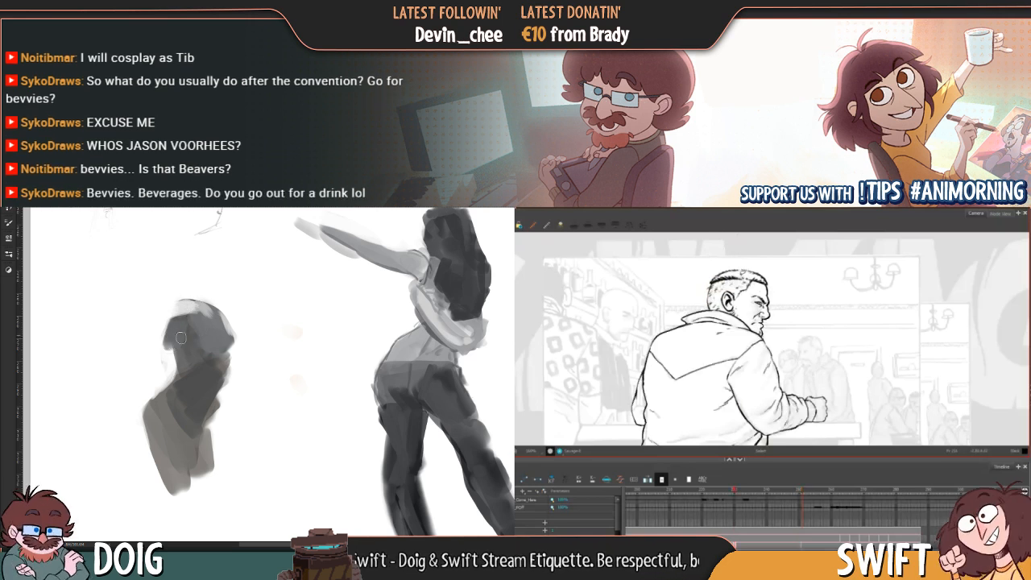
Block in the new figure's upper arm hanging from the shoulder in darker grey
drag(173, 334, 167, 367)
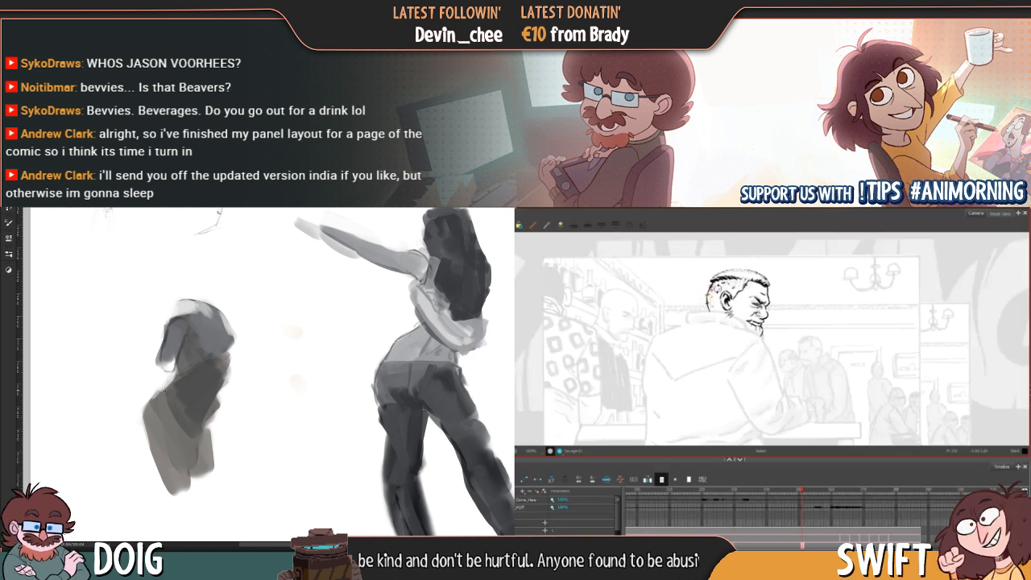
drag(184, 391, 196, 362)
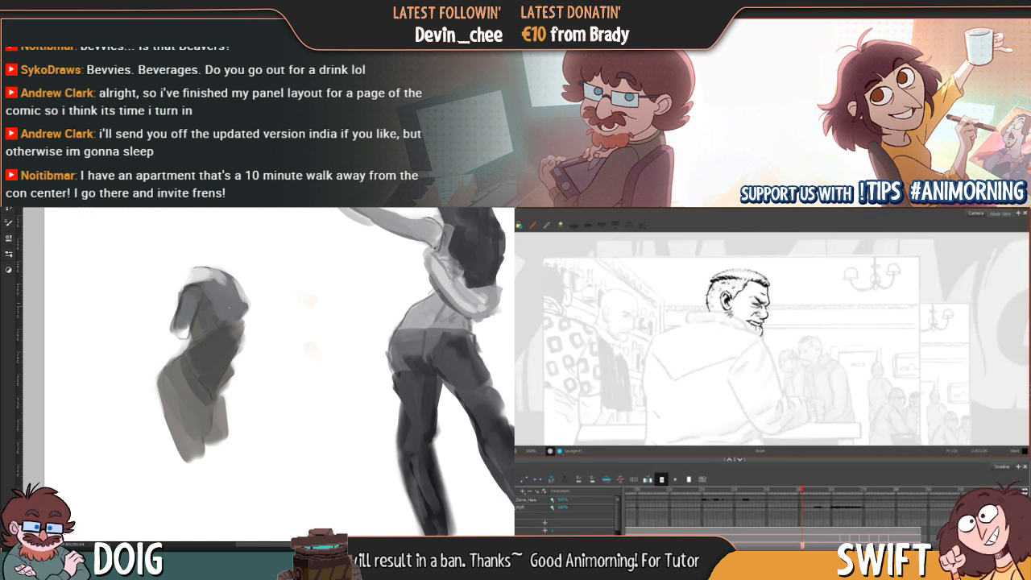
drag(207, 394, 214, 380)
Switch to Toon Boom Harmony and shift the small strokes at the back of the seated man's neck towards the head
key(alt+s)
click(712, 300)
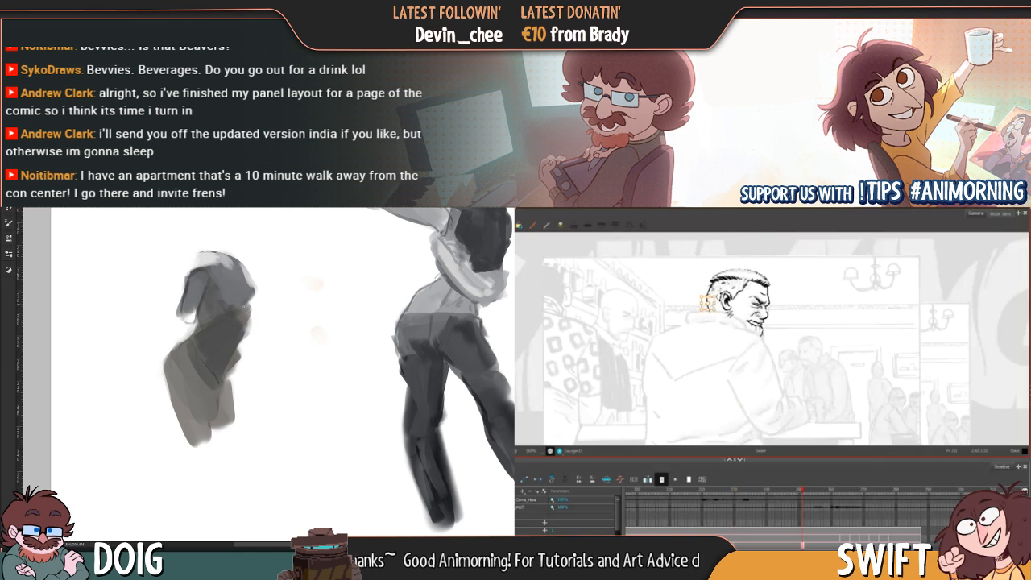
drag(707, 303, 715, 303)
key(f)
key(g)
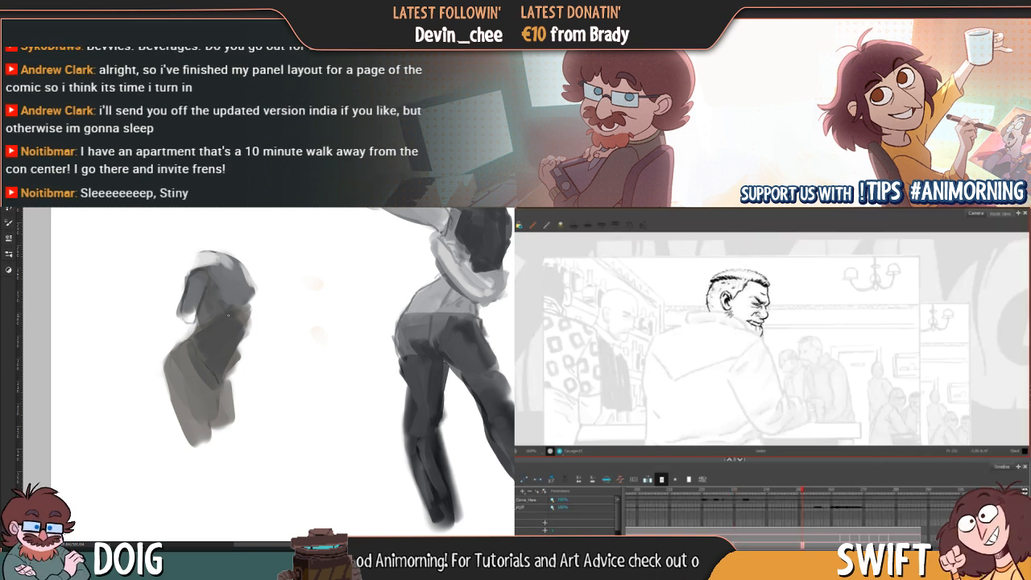
Switch to Photoshop, outline the new figure's arm with thin dark lines, and fill it with sampled grey
drag(219, 349, 230, 434)
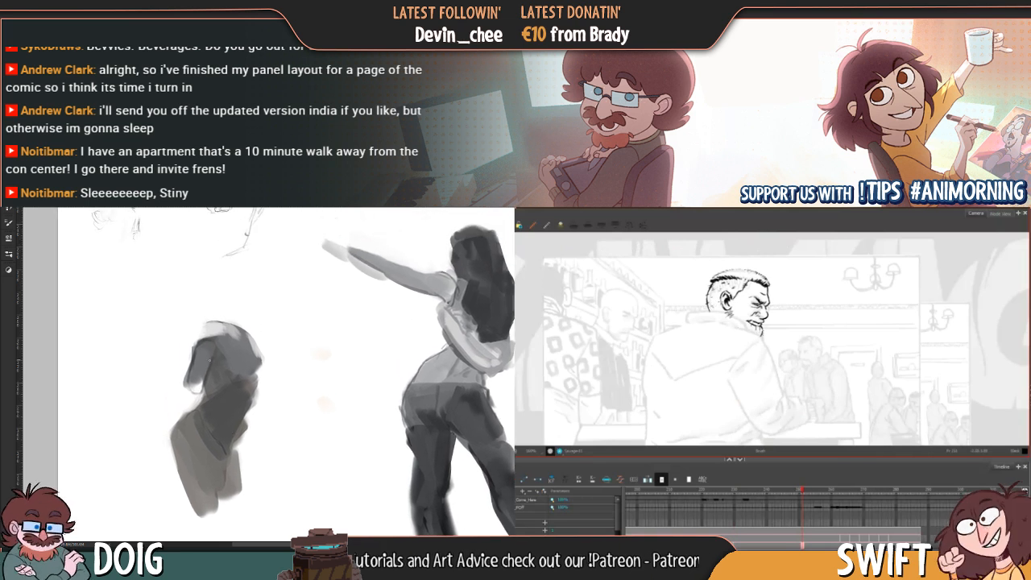
key(f)
key(g)
key(f)
key(g)
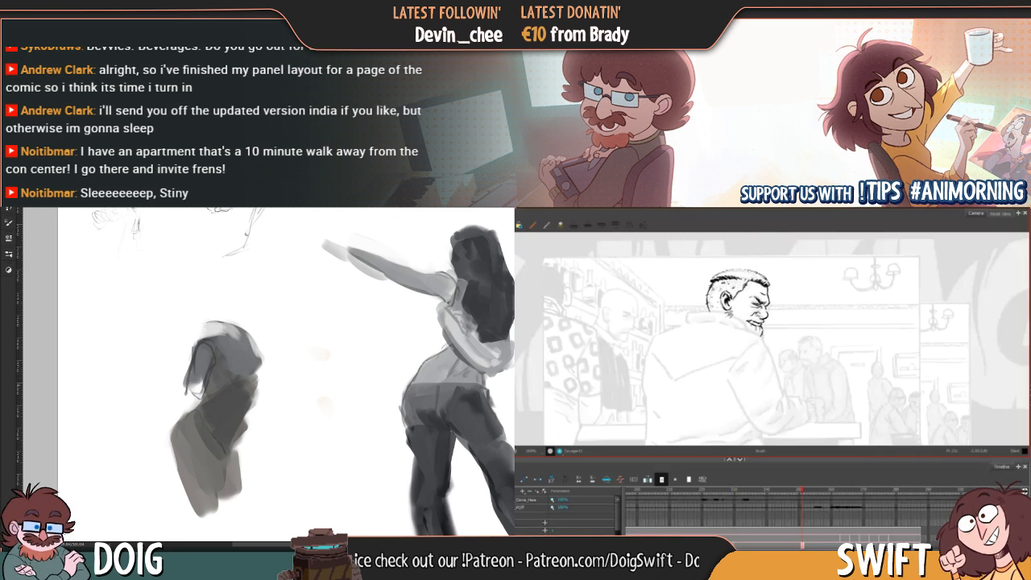
drag(216, 368, 213, 396)
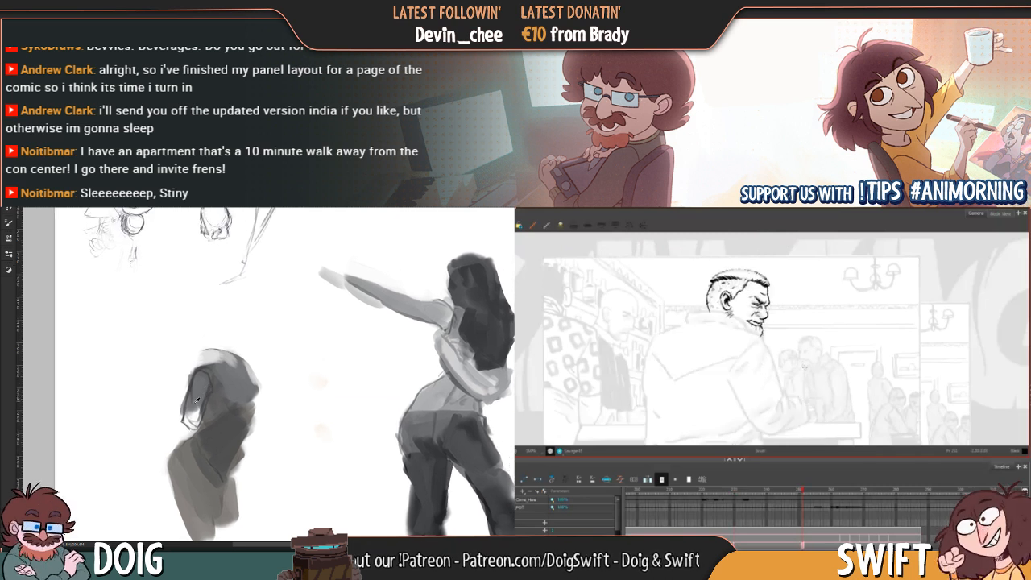
alt+click(194, 405)
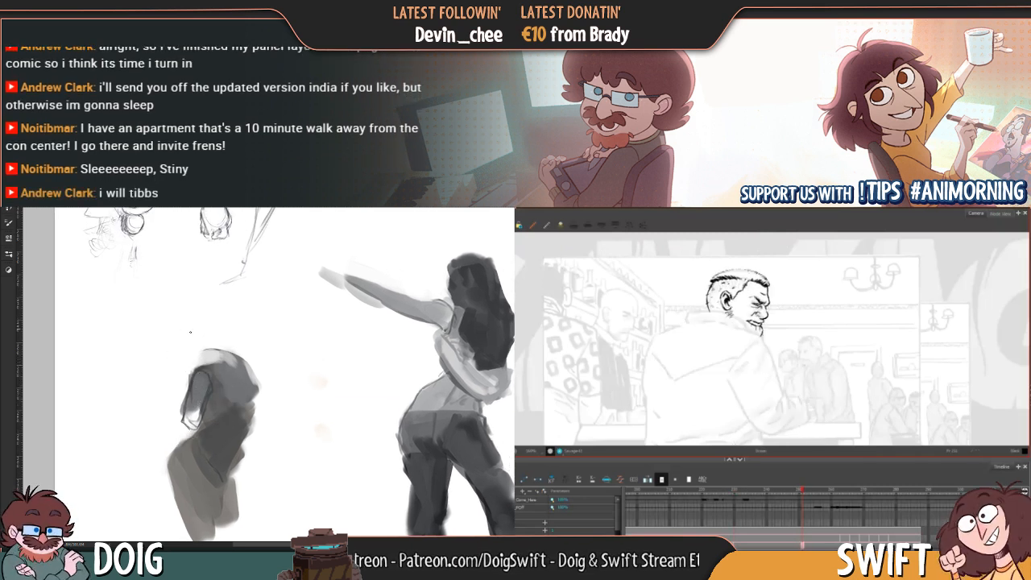
drag(192, 422, 198, 416)
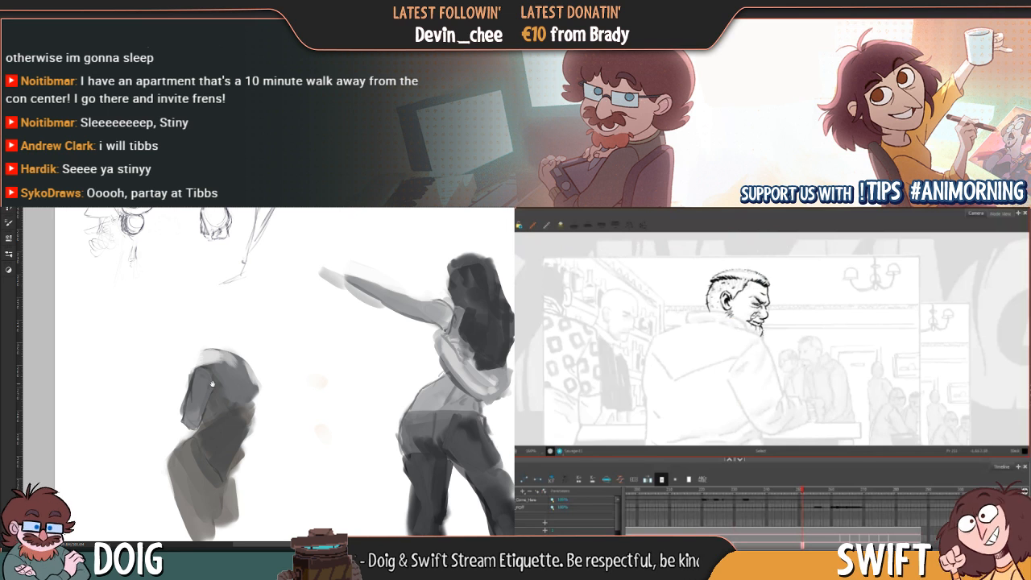
drag(212, 384, 213, 365)
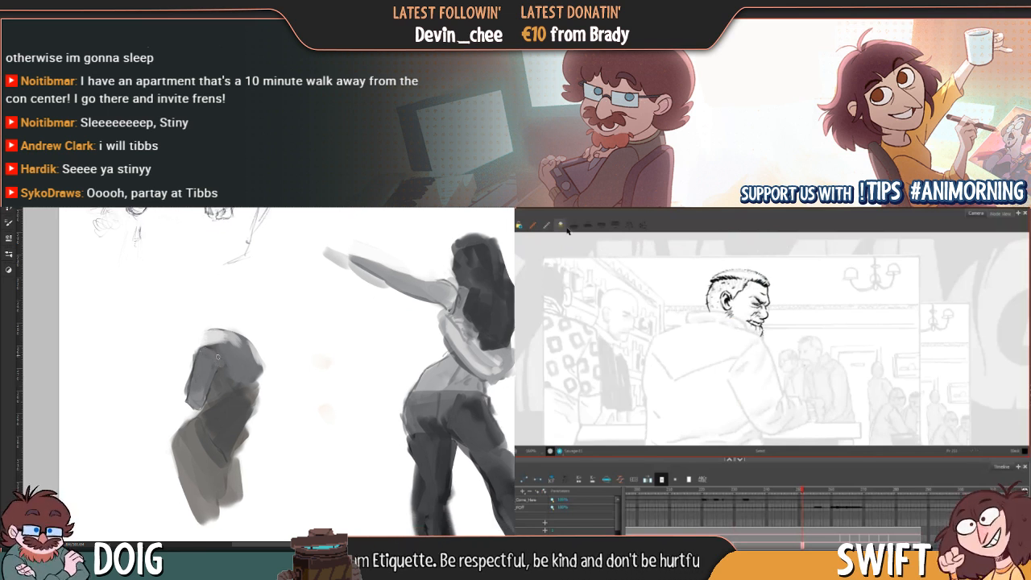
Sample the dark hair tone from the standing woman and paint the new figure's head as a rounded dark shape
mouse_move(249, 353)
mouse_down()
mouse_move(254, 316)
mouse_move(243, 340)
mouse_up()
key(f)
key(g)
key(f)
alt+click(476, 264)
key(g)
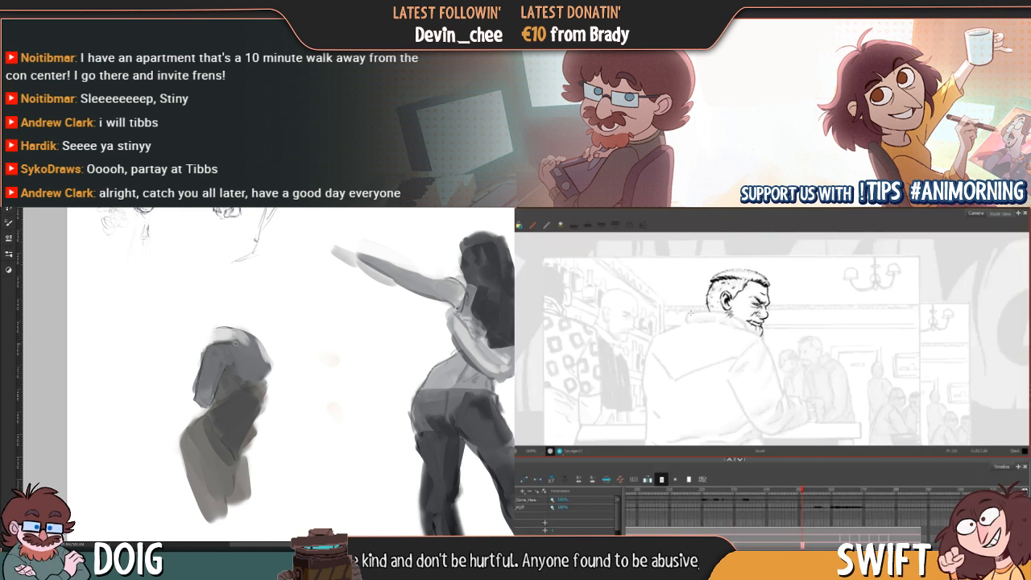
mouse_move(246, 341)
mouse_down()
mouse_move(218, 298)
mouse_move(229, 316)
mouse_move(211, 316)
mouse_move(219, 333)
mouse_move(248, 344)
mouse_move(225, 330)
mouse_move(218, 299)
mouse_move(248, 311)
mouse_move(230, 301)
mouse_move(255, 328)
mouse_move(264, 307)
mouse_move(222, 305)
mouse_move(230, 333)
mouse_move(251, 322)
mouse_move(249, 346)
mouse_move(212, 302)
mouse_move(219, 338)
mouse_up()
Switch to Toon Boom Harmony and draw the first collar line behind the seated man's neck, comparing it with the finished drawing
click(698, 312)
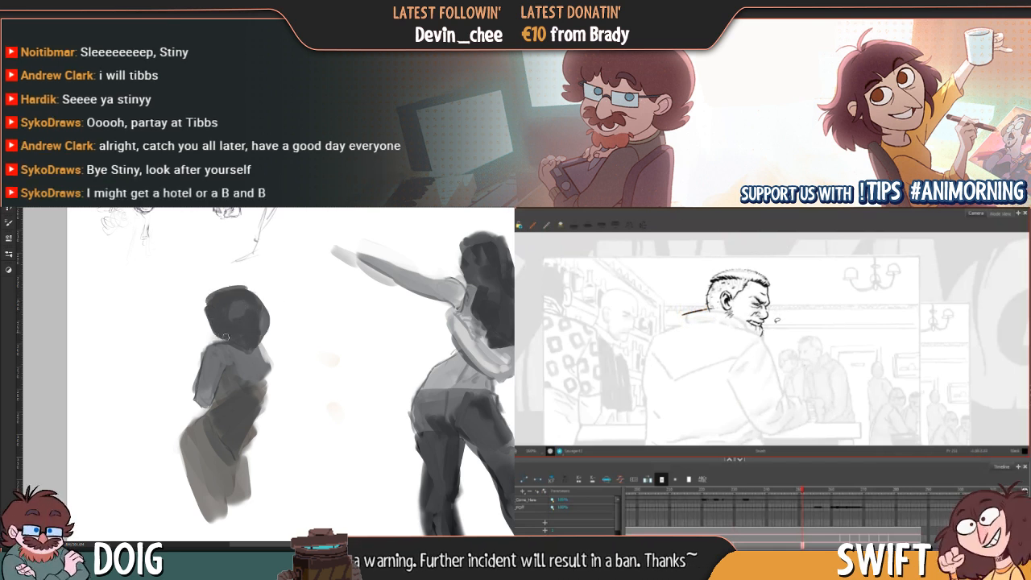
drag(783, 331, 820, 309)
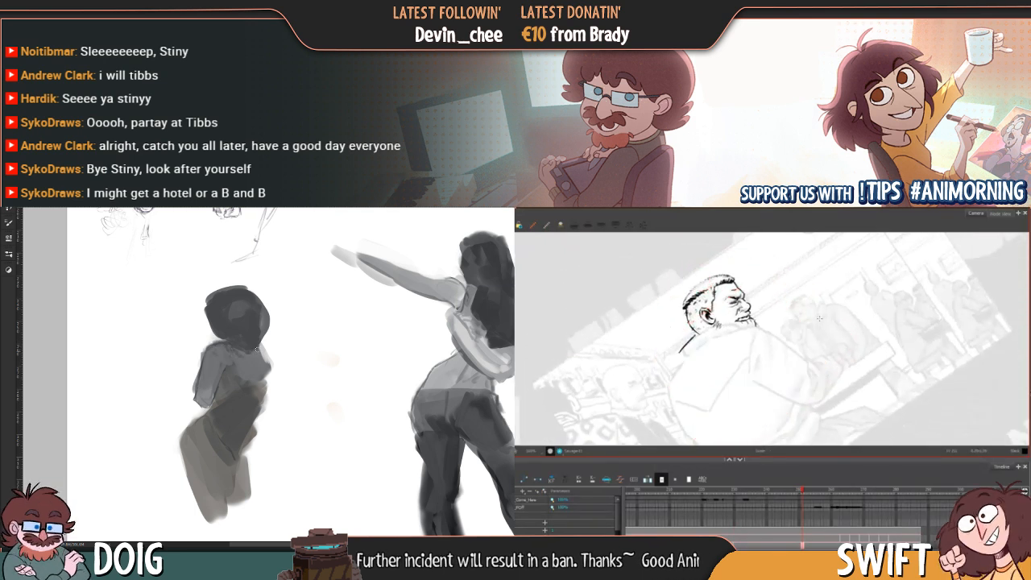
key(f)
key(g)
key(f)
drag(243, 356, 232, 377)
drag(702, 370, 740, 373)
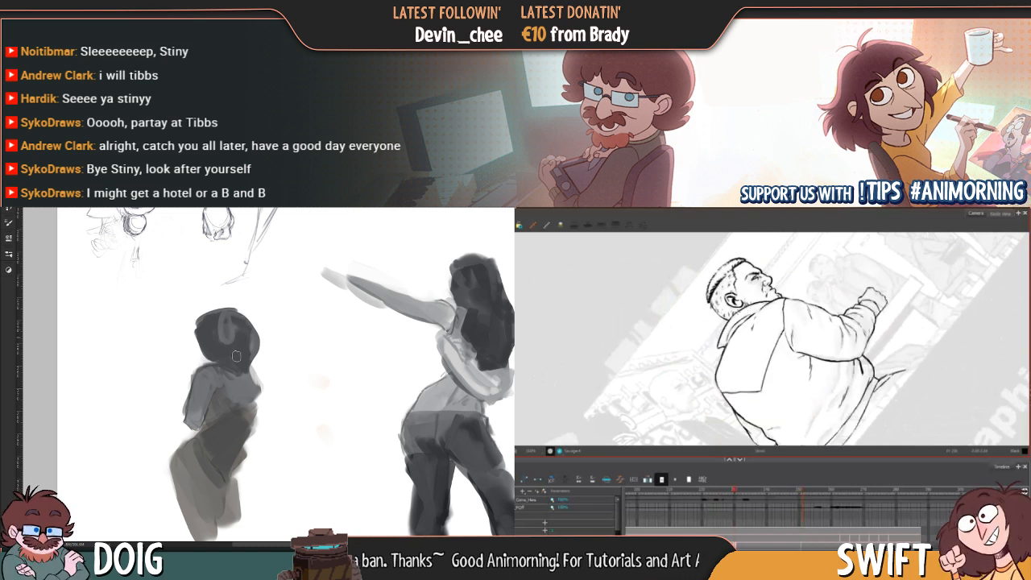
Switch to Photoshop, paint the new figure's face and neck in lighter grey, and shape the dark hair around them
drag(231, 306, 224, 325)
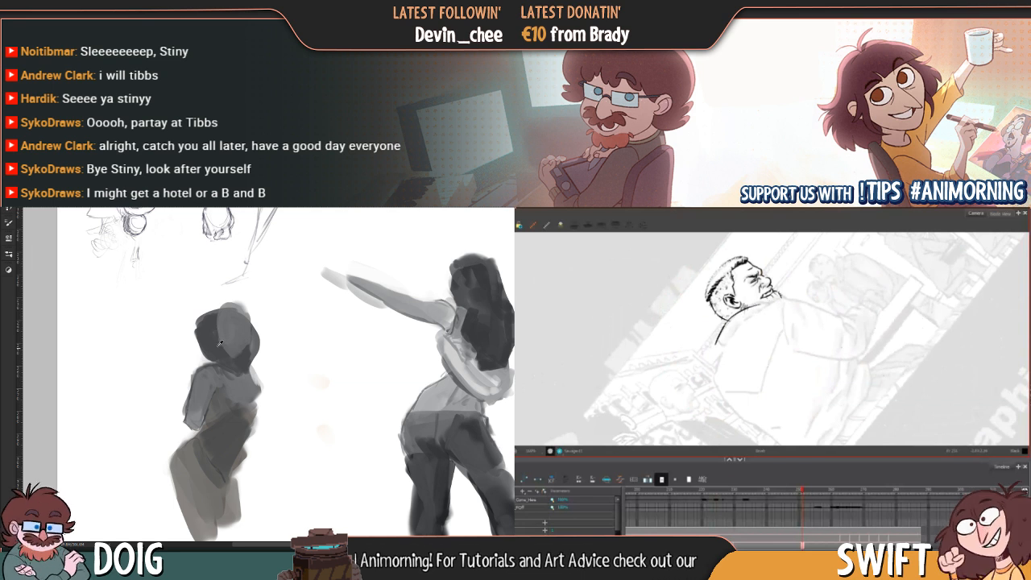
alt+click(236, 392)
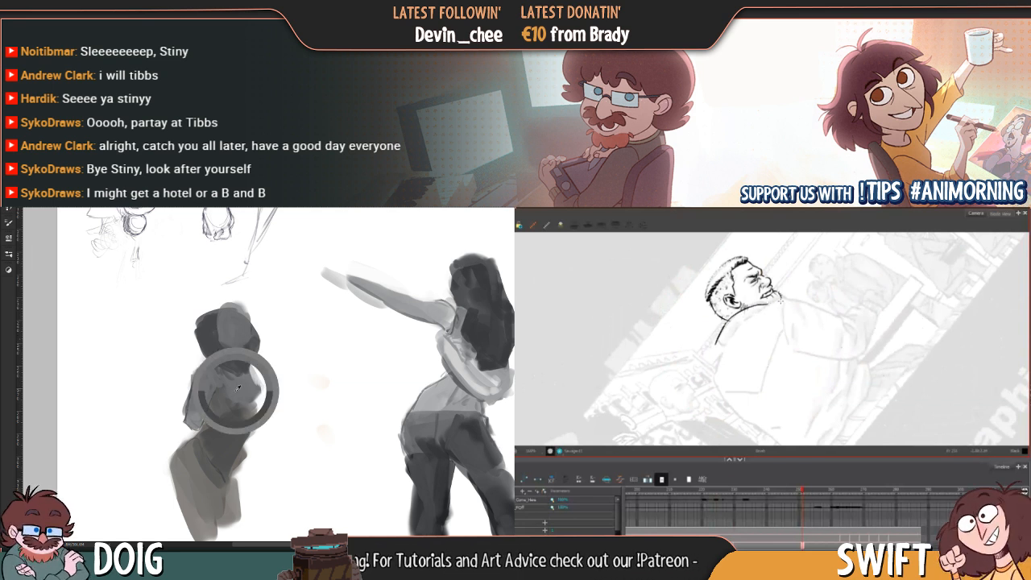
mouse_move(232, 356)
mouse_down()
mouse_move(212, 334)
mouse_move(230, 310)
mouse_move(220, 308)
mouse_move(205, 330)
mouse_move(216, 307)
mouse_move(203, 312)
mouse_move(205, 343)
mouse_move(200, 332)
mouse_move(221, 303)
mouse_move(249, 311)
mouse_move(249, 366)
mouse_move(240, 338)
mouse_up()
alt+click(209, 335)
Switch to Toon Boom Harmony and add the seated man's inner collar line, checking it against the finished drawing
key(.)
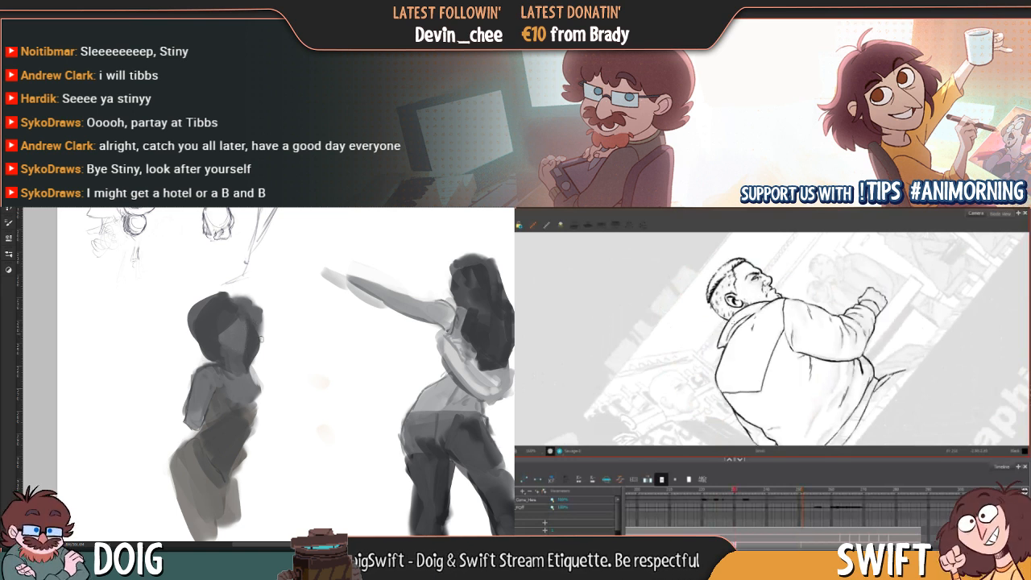
key(.)
key(.)
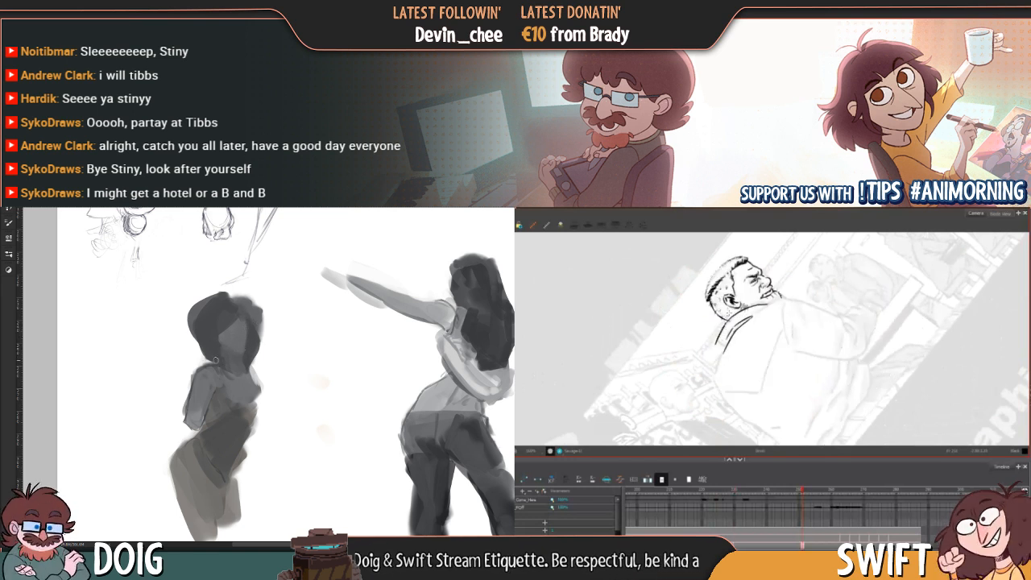
key(.)
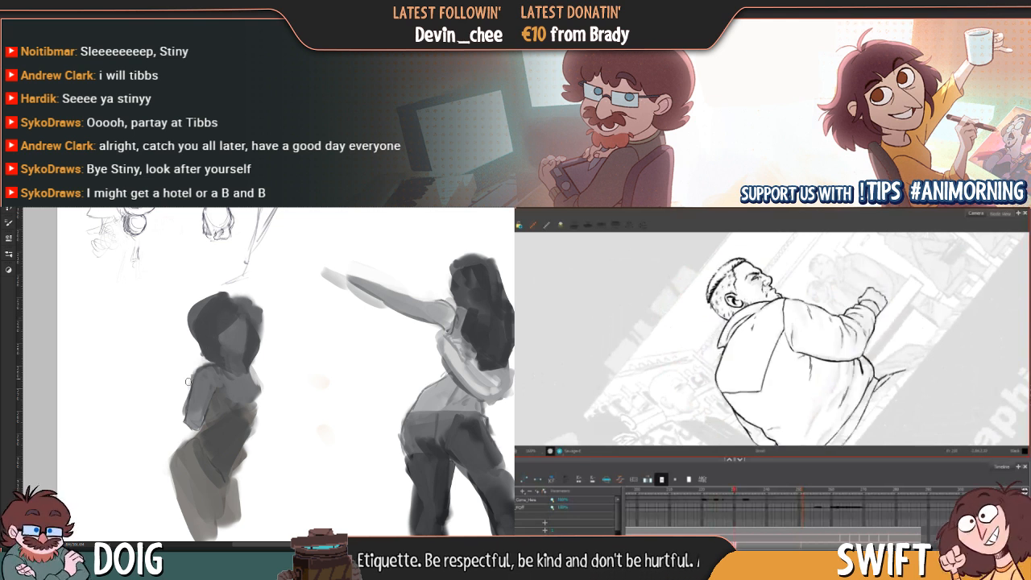
key(.)
Switch to Photoshop, extend the new figure's dark hair down over the shoulder, and blend the torso tones
mouse_move(192, 379)
mouse_down()
mouse_move(198, 364)
mouse_move(212, 362)
mouse_move(184, 375)
mouse_move(203, 351)
mouse_move(180, 373)
mouse_move(205, 346)
mouse_move(208, 360)
mouse_up()
key(.)
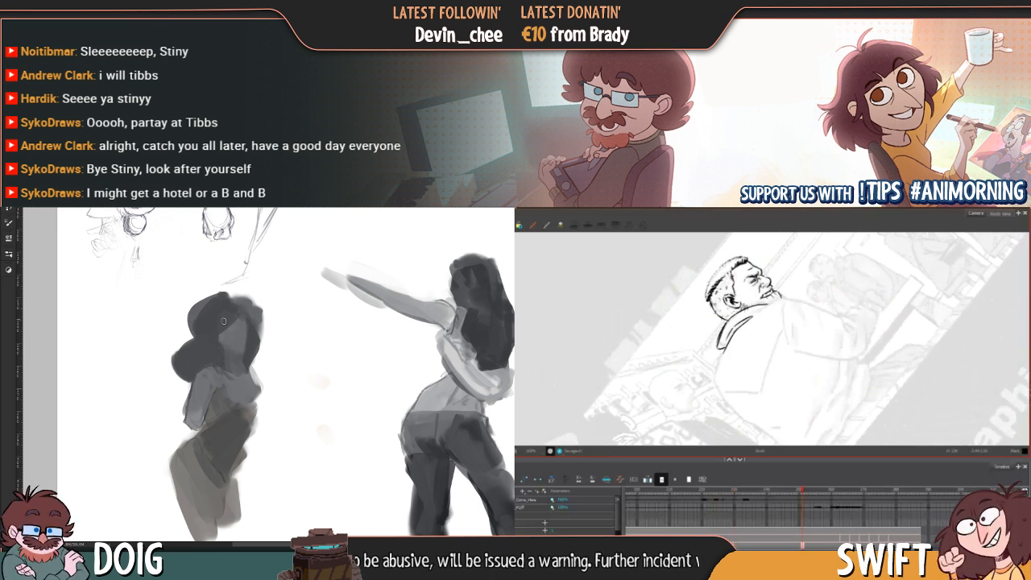
mouse_move(248, 343)
mouse_down()
mouse_move(253, 327)
mouse_move(256, 364)
mouse_move(251, 336)
mouse_move(248, 346)
mouse_up()
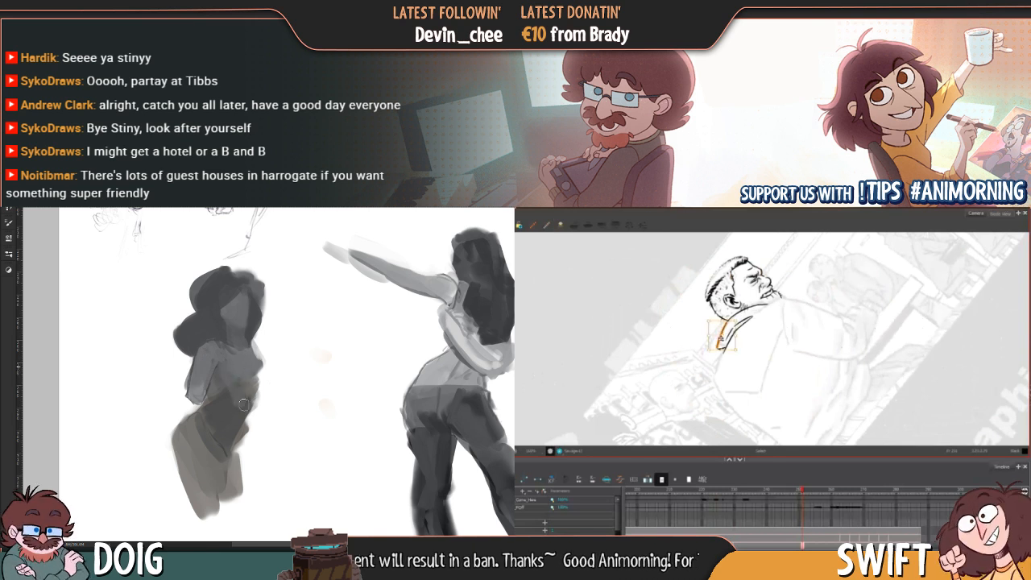
Switch to Toon Boom Harmony, delete the selected stroke at the lower end of the seated man's collar, and rework that corner
click(728, 351)
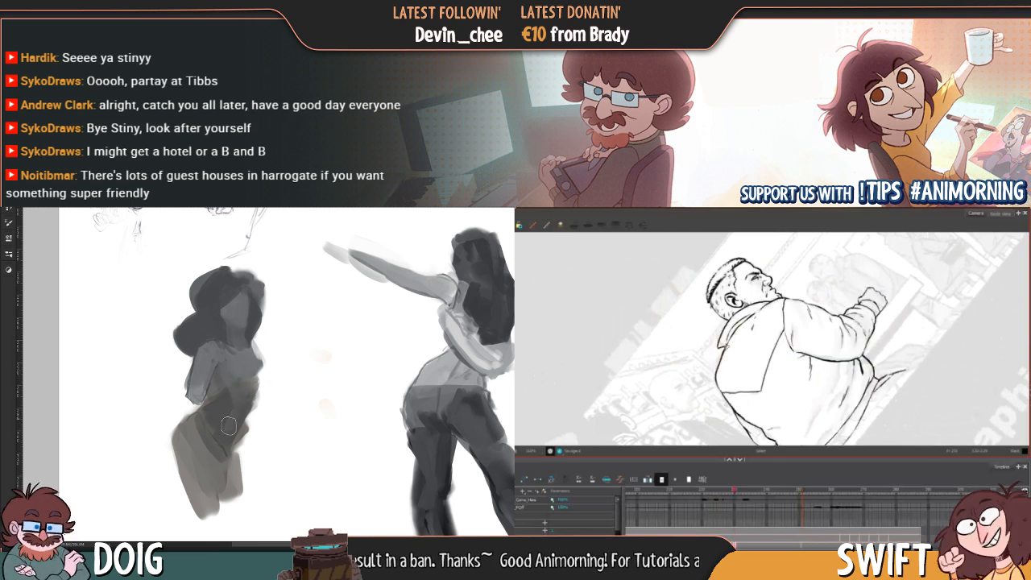
click(726, 349)
key(Delete)
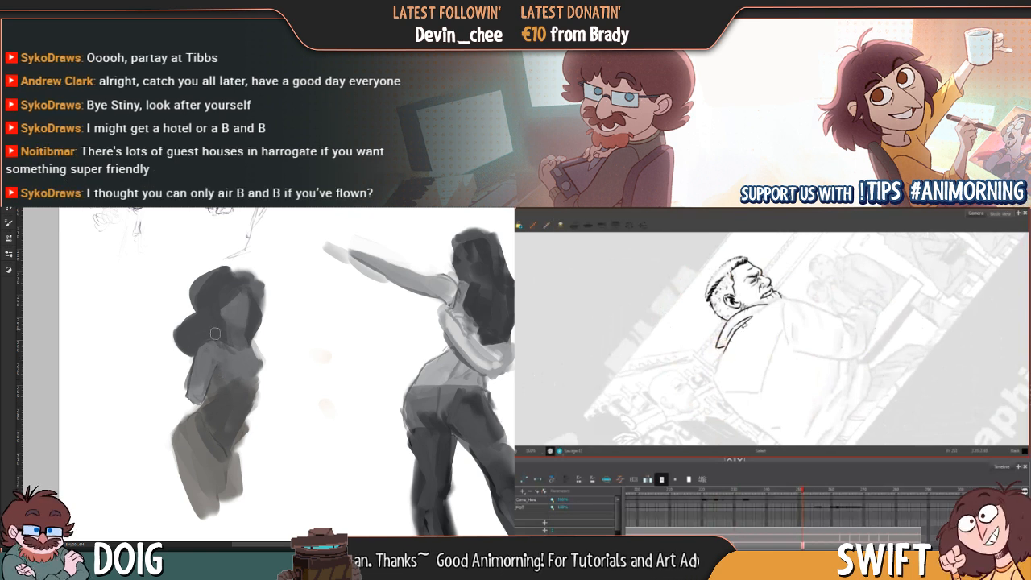
key(comma)
key(period)
click(719, 348)
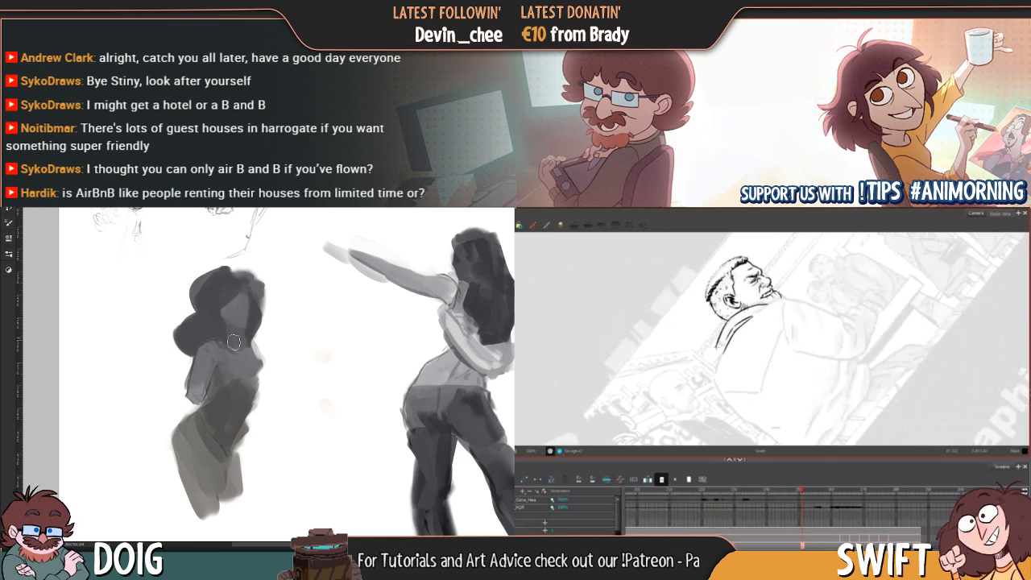
Compare the seated man's collar lines with the neighbouring drawings
key(f)
key(g)
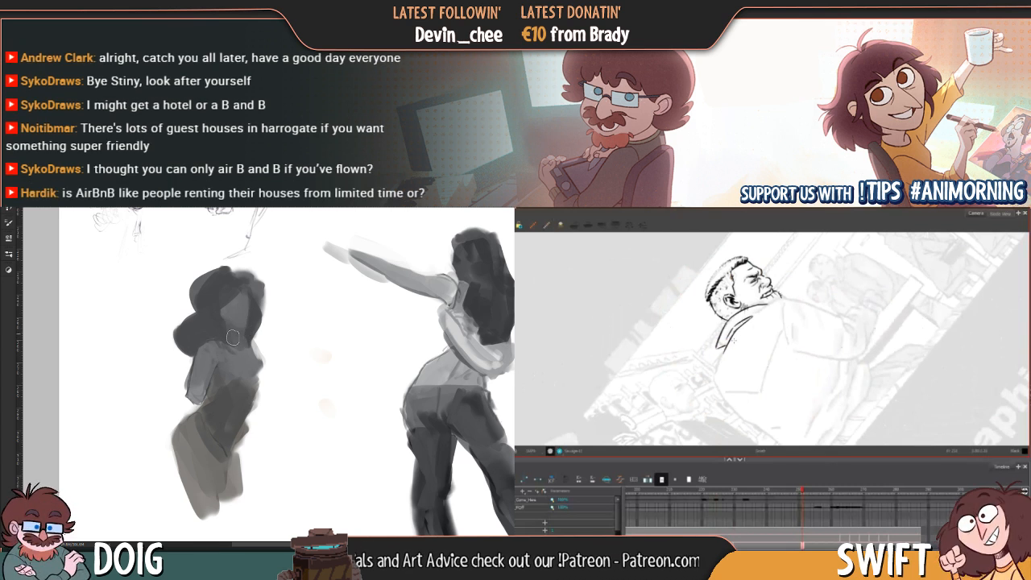
key(f)
key(g)
key(f)
key(g)
key(f)
key(g)
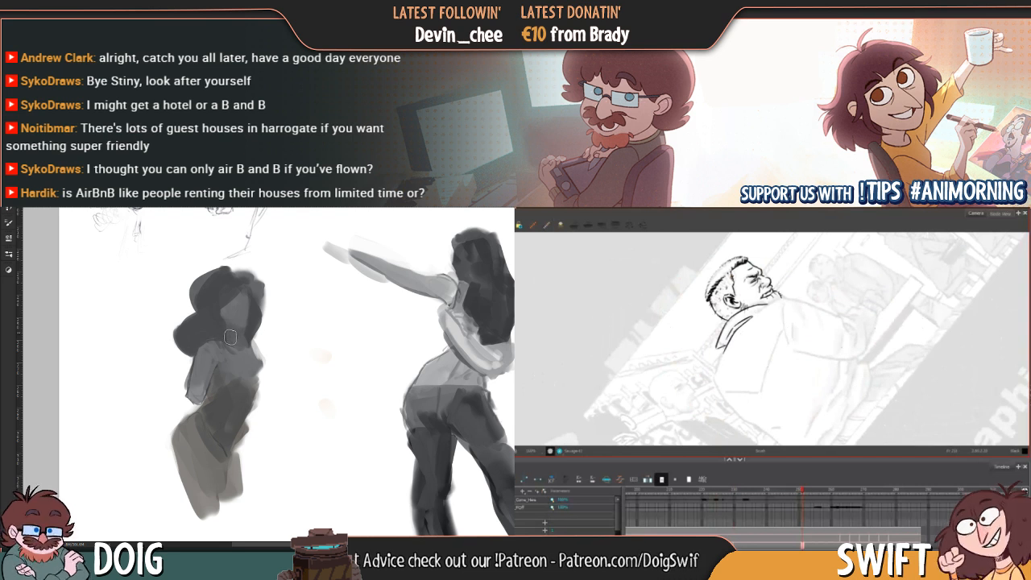
key(f)
key(g)
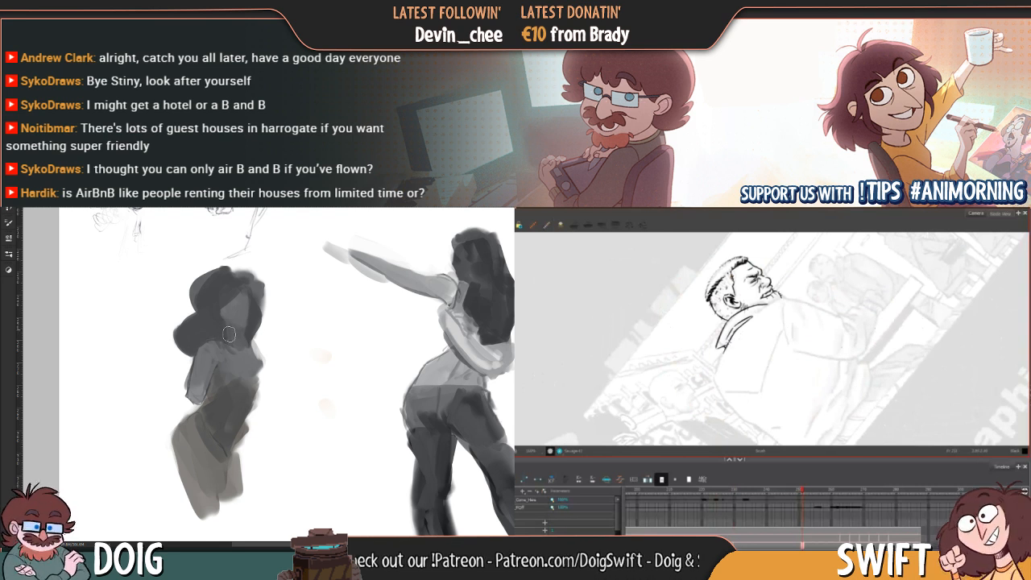
Flip between the finished key drawing and the current drawing to compare the man's jacket and collar
key(f)
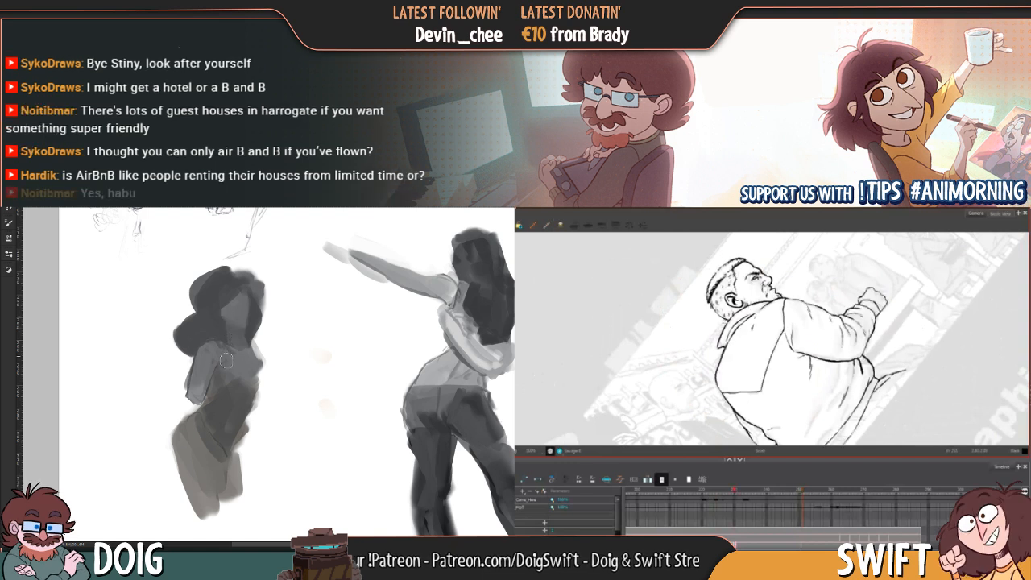
key(g)
key(f)
key(g)
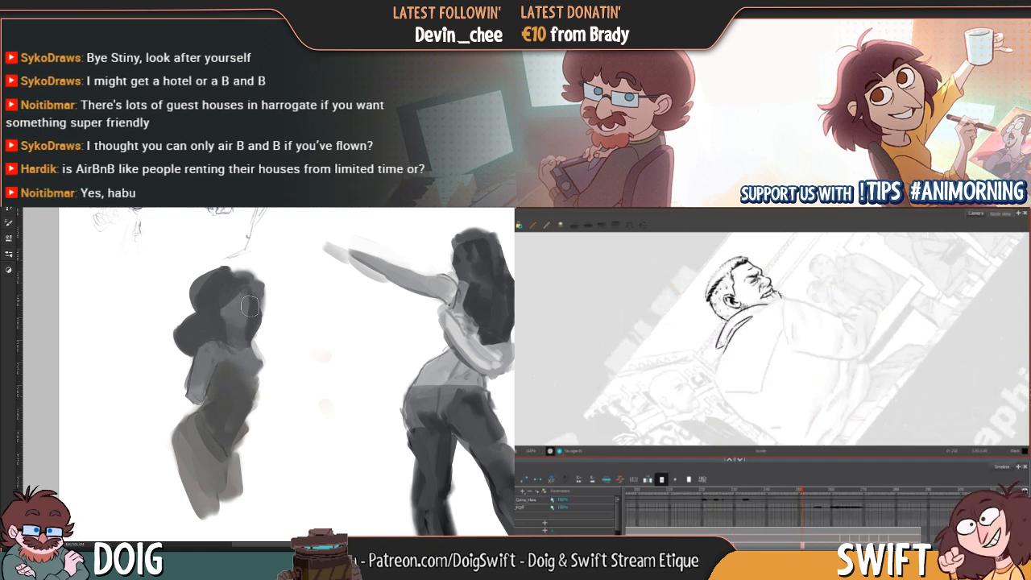
key(f)
key(g)
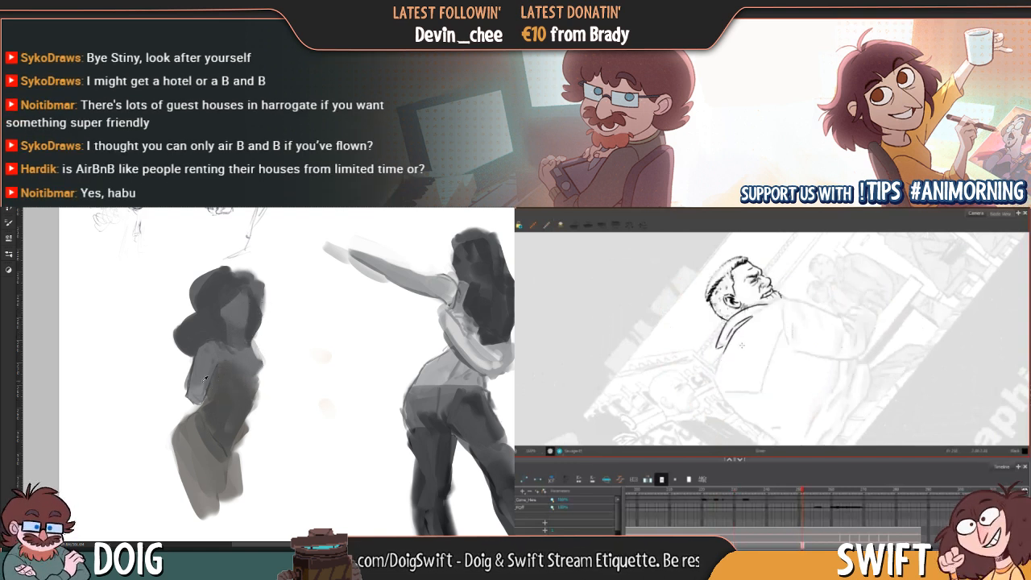
key(f)
key(g)
key(f)
key(g)
Repaint the standing woman's arm and chest in smoother grey tones, checking the man's collar against the key drawing
mouse_move(195, 388)
mouse_down()
mouse_move(208, 350)
mouse_move(217, 360)
mouse_move(253, 360)
mouse_up()
key(f)
key(g)
key(f)
key(g)
key(f)
key(g)
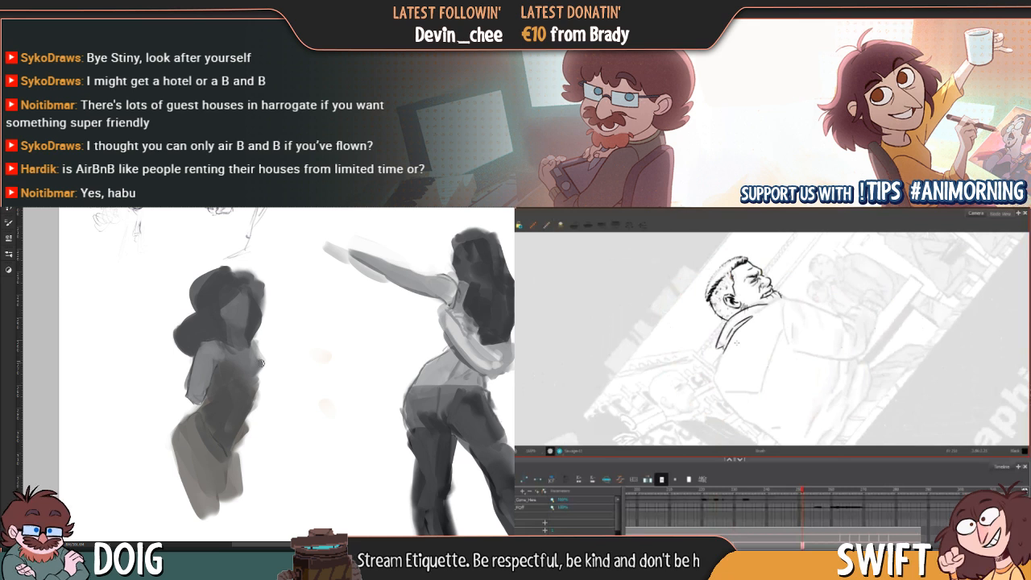
Sample greys from the standing woman's head and neck and repaint her face and neck as smoother shapes
mouse_move(238, 397)
mouse_down()
mouse_move(236, 387)
mouse_move(231, 459)
mouse_up()
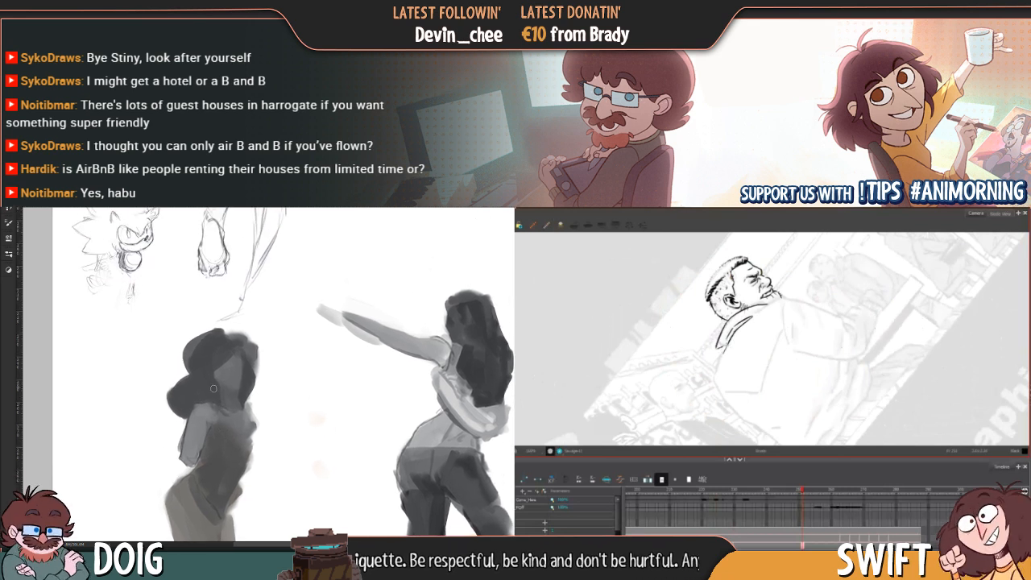
drag(234, 390, 235, 364)
key(f)
key(g)
alt+click(212, 394)
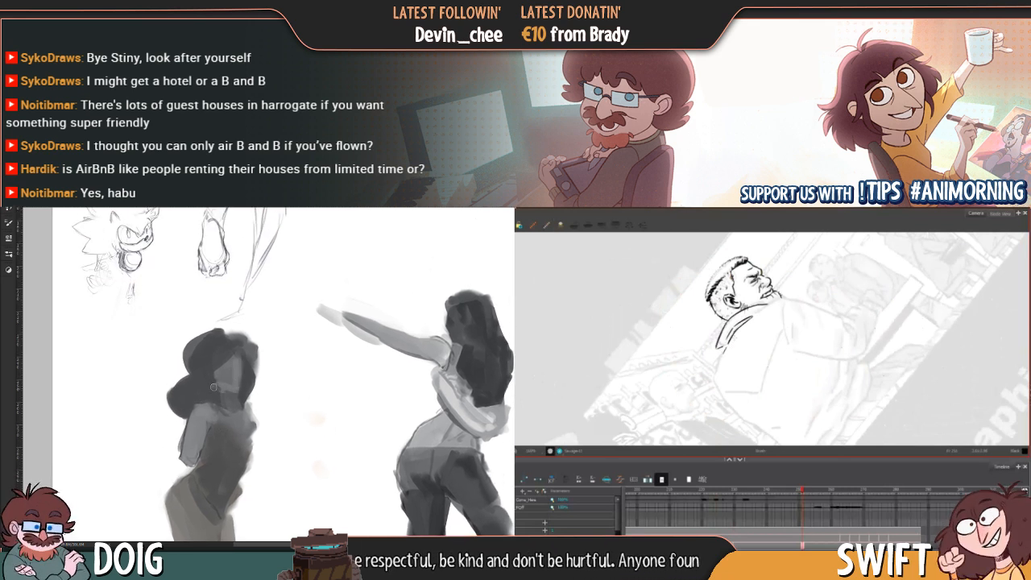
alt+click(225, 388)
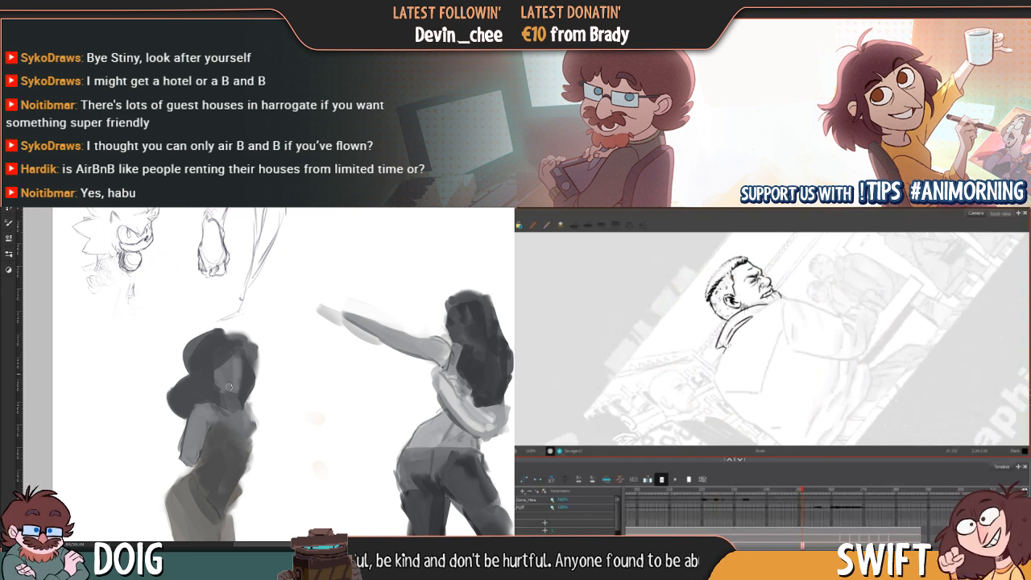
drag(243, 360, 257, 336)
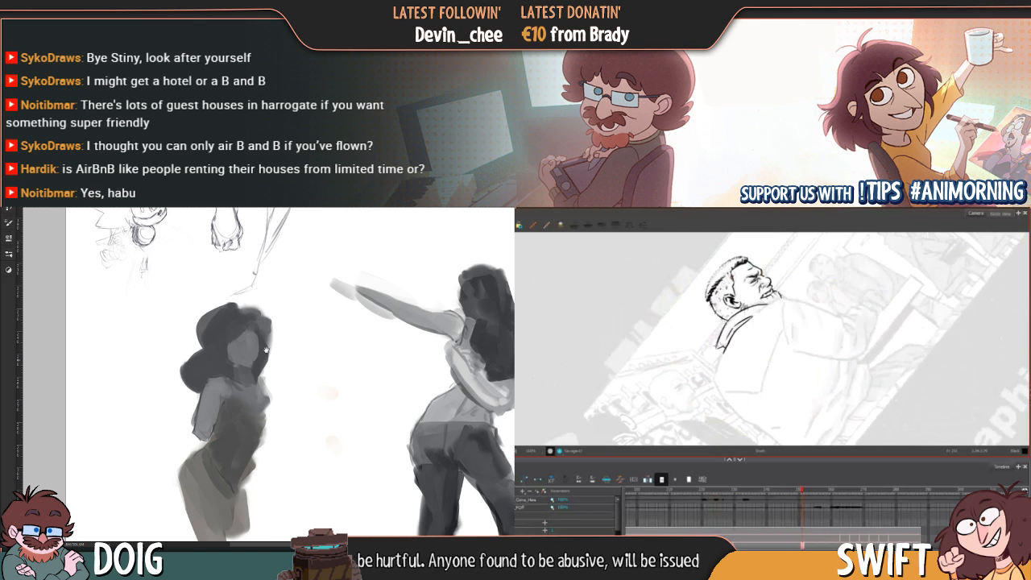
drag(265, 365, 266, 351)
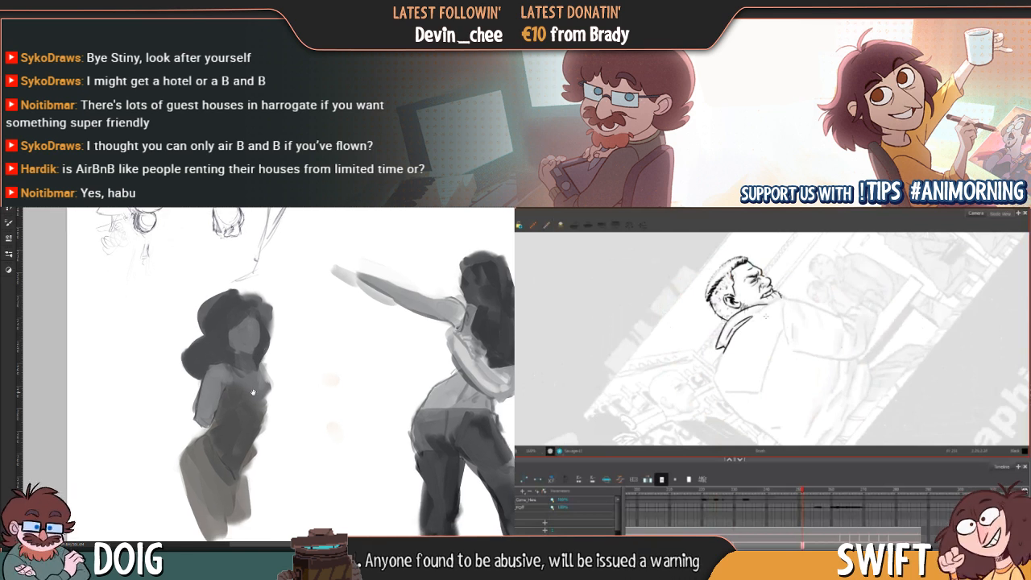
drag(253, 393, 240, 356)
Repaint the woman's torso in a lighter brownish grey and add a warm skin tone to her shoulder
alt+click(198, 405)
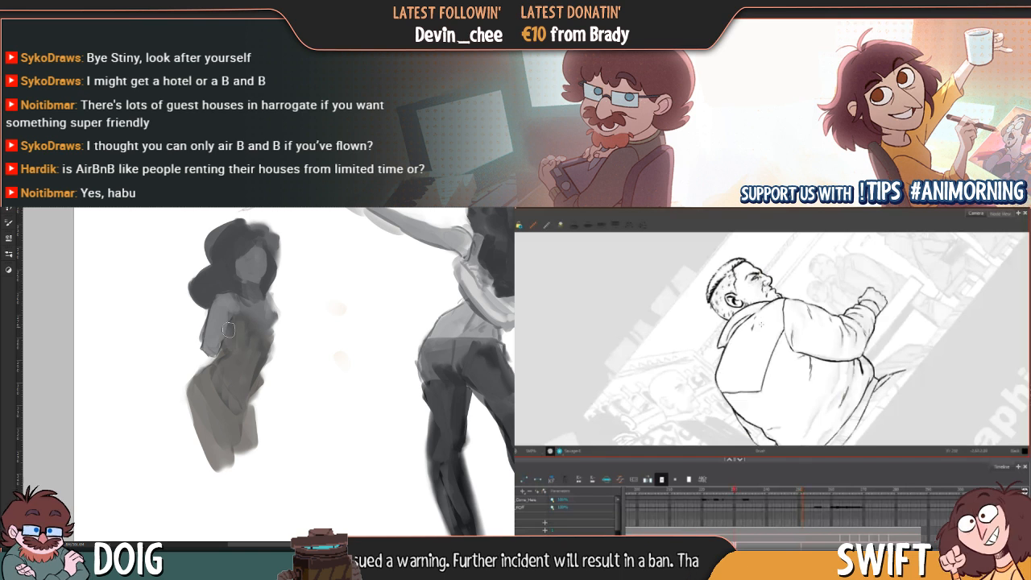
drag(232, 407, 216, 458)
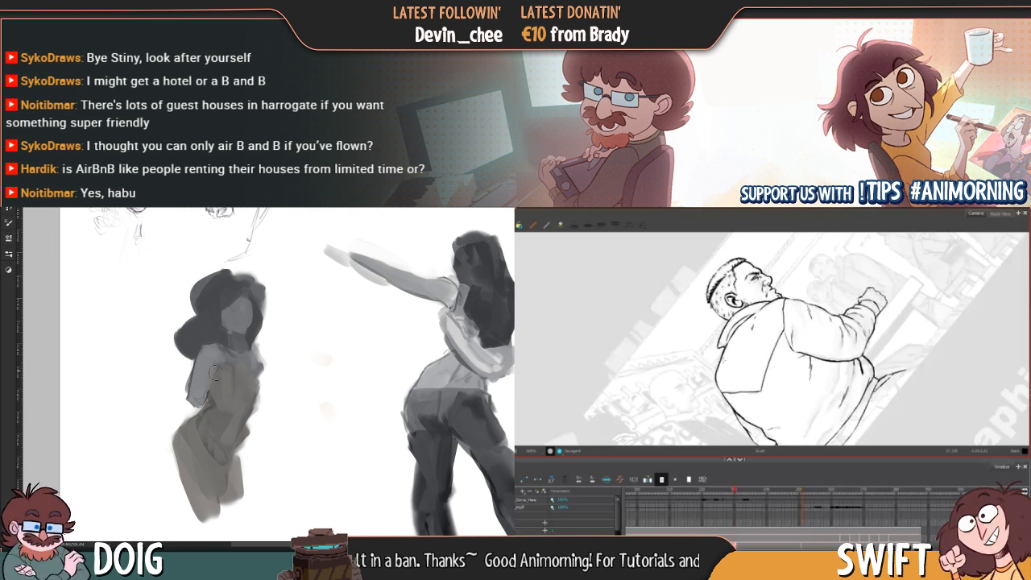
drag(206, 375, 211, 356)
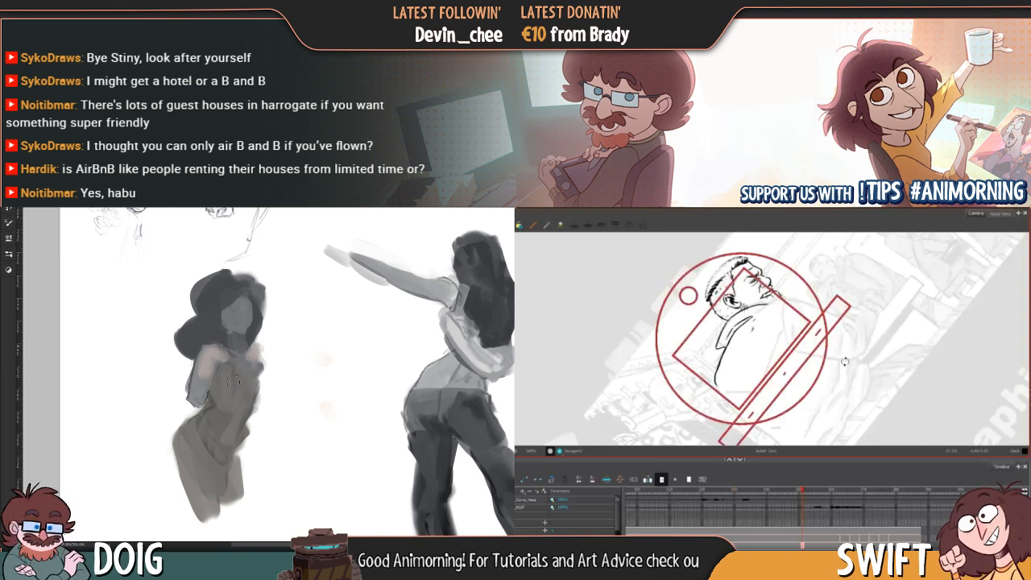
Widen the woman's dark hair beside her face and turn the man's drawing upright to compare it with the key drawing
drag(816, 408, 802, 386)
mouse_move(251, 369)
mouse_down()
mouse_move(250, 344)
mouse_move(261, 374)
mouse_move(269, 366)
mouse_move(260, 342)
mouse_move(269, 322)
mouse_move(265, 306)
mouse_move(236, 297)
mouse_move(264, 312)
mouse_move(272, 342)
mouse_up()
key(f)
key(g)
key(f)
key(g)
key(f)
key(g)
key(f)
key(g)
Ink the start of the jacket yoke's lower seam and rework the outer edge of the woman's hair
drag(691, 360, 736, 348)
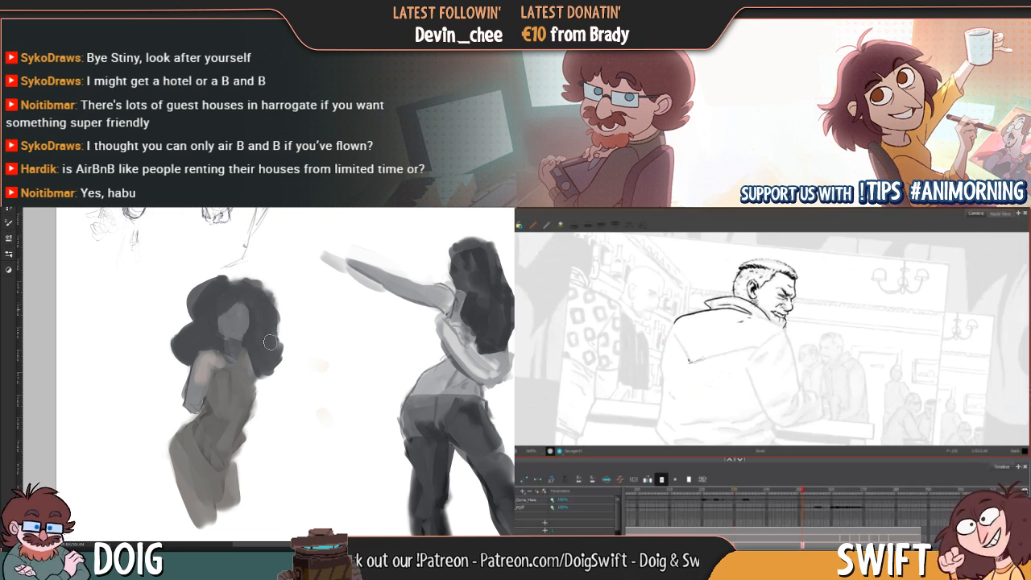
key(f)
key(g)
mouse_move(272, 342)
mouse_down()
mouse_move(271, 369)
mouse_move(278, 355)
mouse_up()
key(f)
key(g)
key(f)
key(g)
drag(758, 374, 817, 367)
key(f)
drag(278, 355, 259, 386)
key(g)
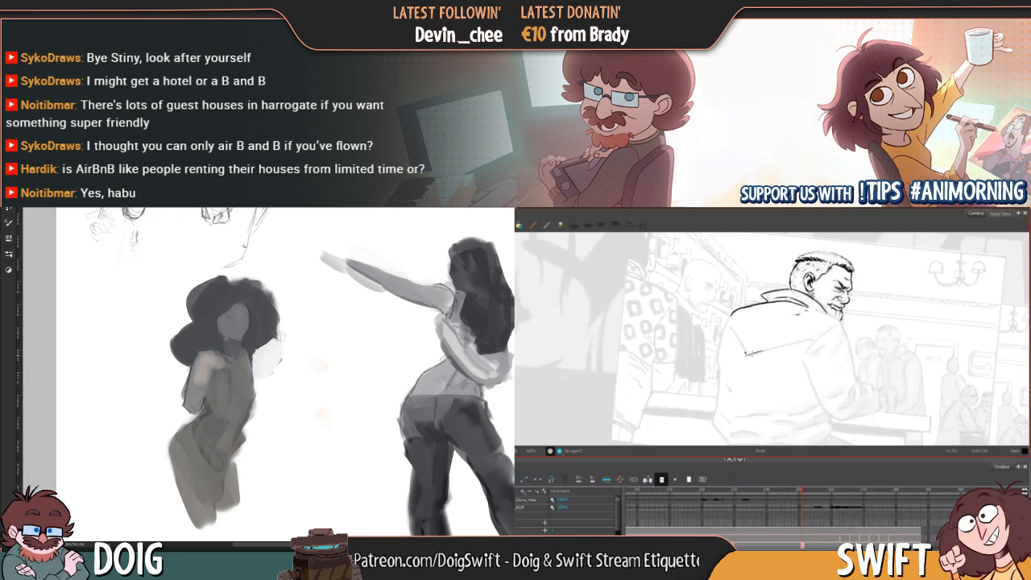
Trim the outer edge of the woman's hair with white and extend the jacket yoke's lower seam across the back
mouse_move(278, 337)
mouse_down()
mouse_move(266, 303)
mouse_move(245, 284)
mouse_move(205, 277)
mouse_move(254, 284)
mouse_move(271, 321)
mouse_move(274, 363)
mouse_up()
mouse_move(268, 292)
mouse_down()
mouse_move(280, 338)
mouse_move(275, 373)
mouse_up()
drag(791, 345, 818, 339)
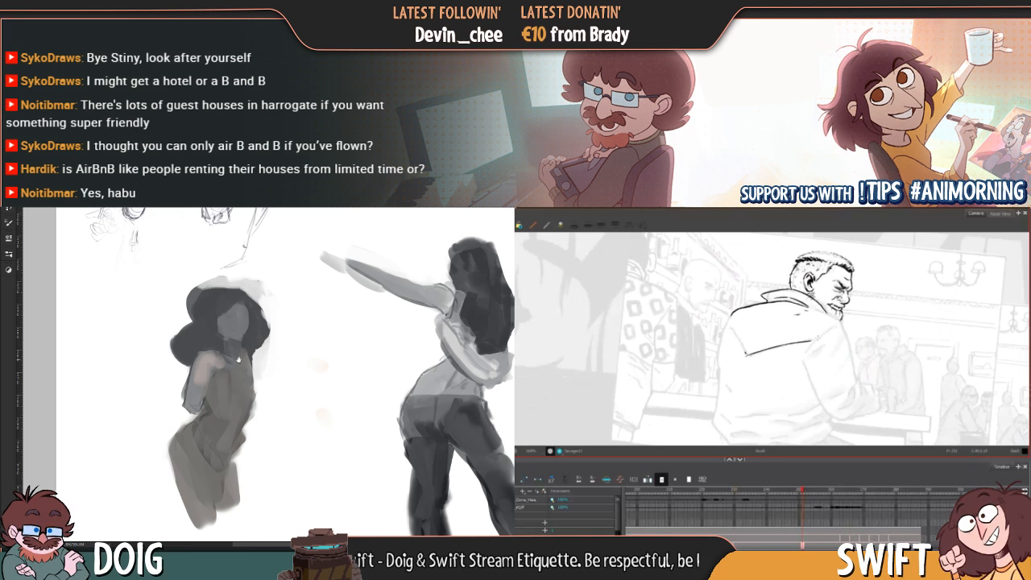
Reshape the top of the woman's hair into rounded curls, comparing the man's jacket with the key drawing
key(f)
mouse_move(238, 359)
mouse_down()
mouse_move(242, 326)
mouse_move(231, 332)
mouse_move(254, 349)
mouse_up()
key(f)
key(g)
key(g)
key(f)
key(g)
key(f)
key(g)
mouse_move(252, 287)
mouse_down()
mouse_move(229, 306)
mouse_move(265, 301)
mouse_move(265, 310)
mouse_up()
mouse_move(229, 275)
mouse_down()
mouse_move(239, 295)
mouse_move(218, 310)
mouse_move(262, 292)
mouse_move(261, 310)
mouse_up()
key(f)
key(g)
key(f)
key(g)
Bring the woman's dark hair down around her neck and ink the jacket yoke's outer shoulder edge
mouse_move(236, 348)
mouse_down()
mouse_move(240, 303)
mouse_move(240, 330)
mouse_move(224, 353)
mouse_move(260, 331)
mouse_up()
key(f)
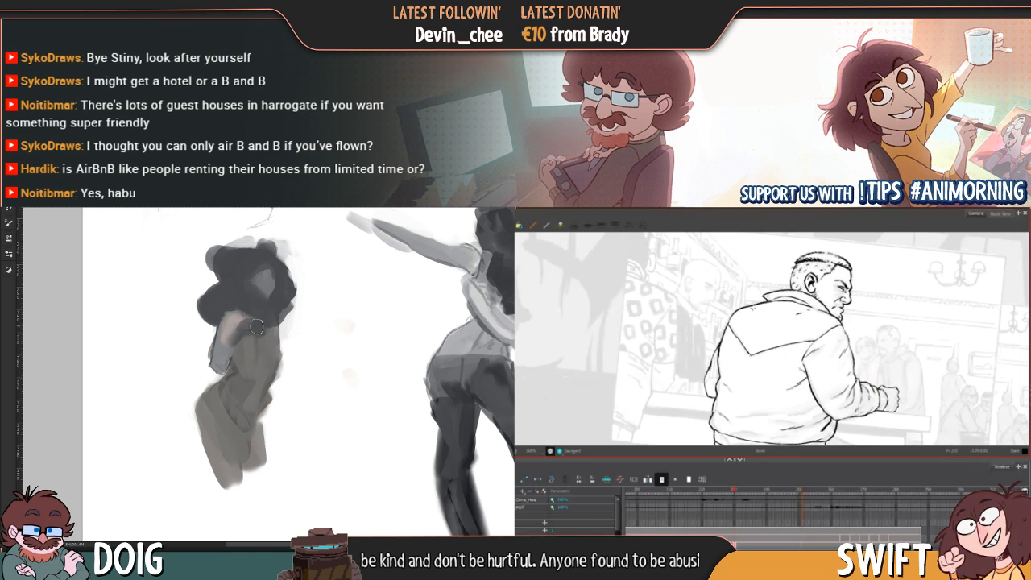
key(f)
drag(238, 258, 240, 290)
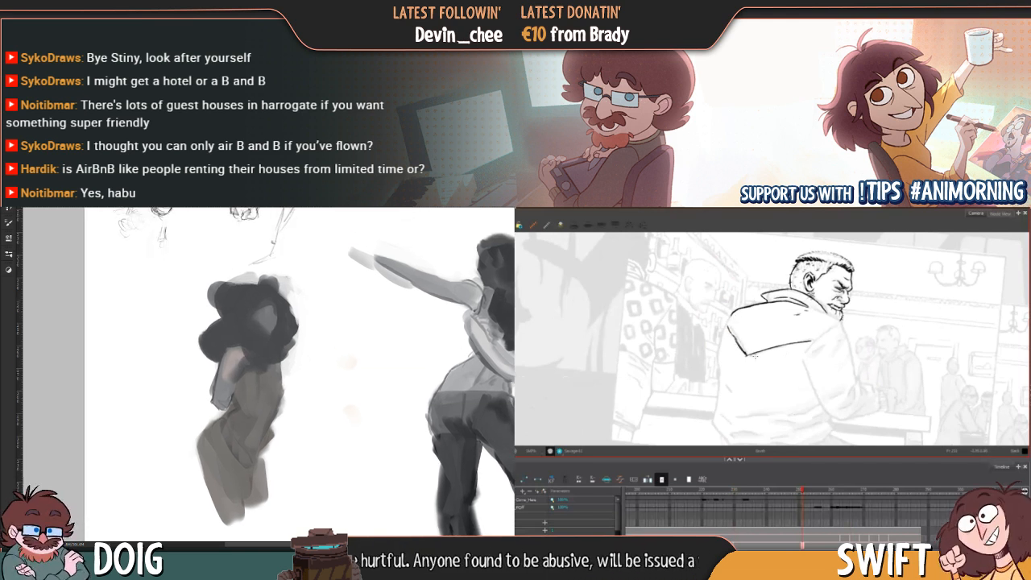
key(f)
key(g)
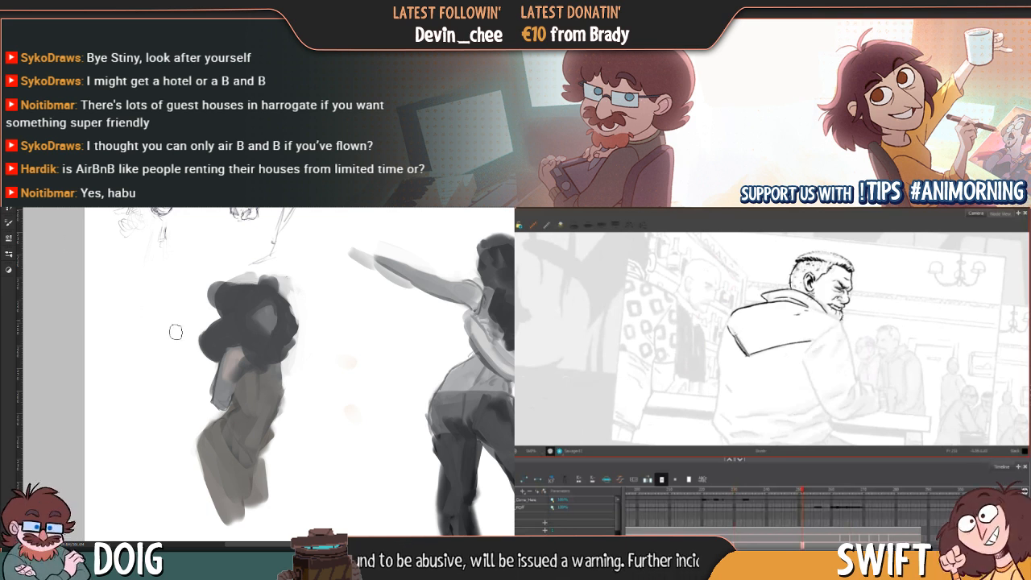
Paint the woman's near arm in a warm skin tone, checking the jacket yoke against the key drawing
mouse_move(229, 387)
mouse_down()
mouse_move(236, 356)
mouse_move(219, 404)
mouse_move(182, 377)
mouse_up()
key(f)
key(g)
key(f)
key(g)
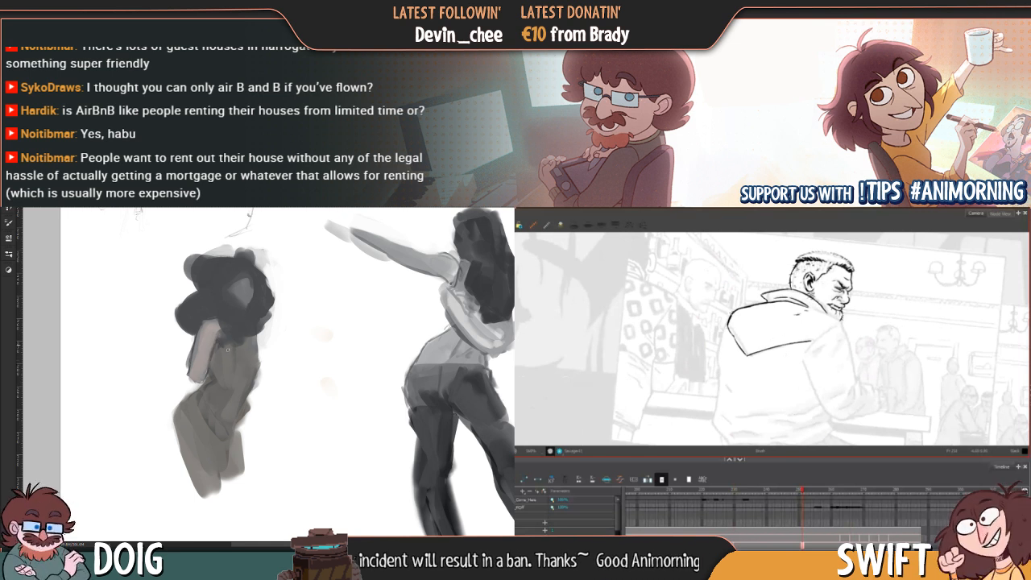
key(f)
key(g)
Outline the woman's other upper arm and fill it with skin tone, and ink the yoke's corner under the man's chin
drag(257, 331, 273, 348)
key(f)
key(g)
key(f)
key(g)
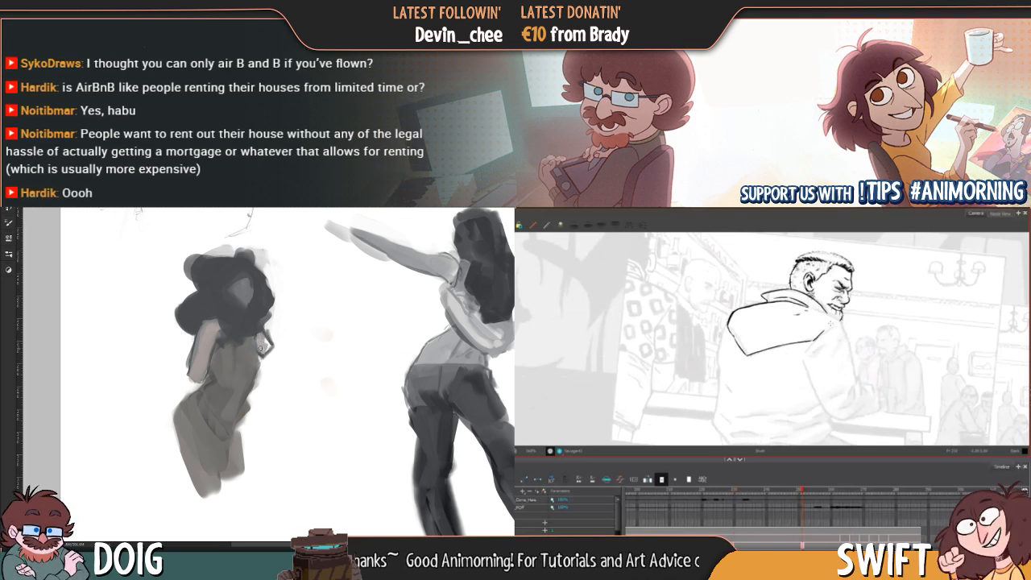
key(f)
key(g)
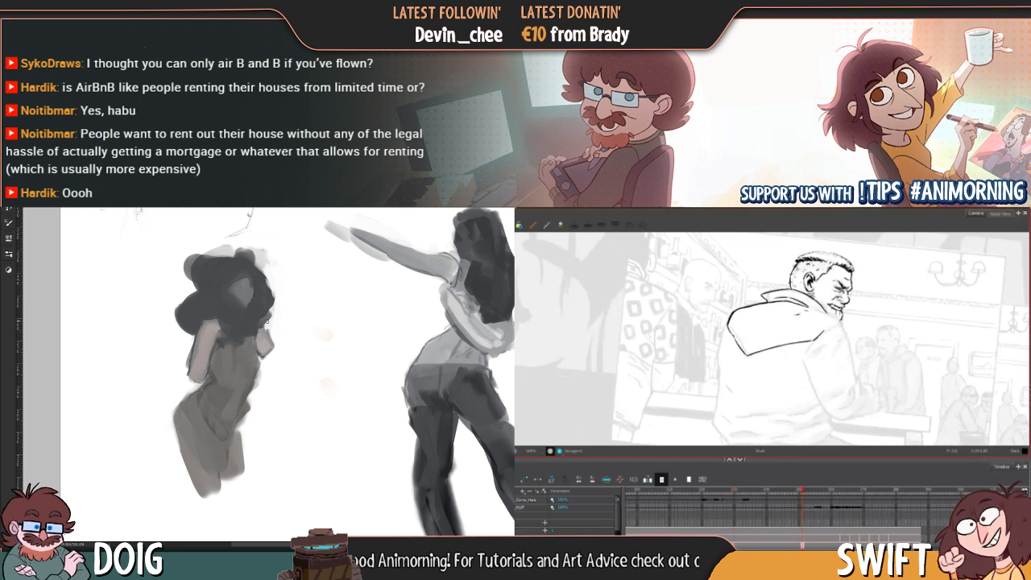
Flip between the key drawing and the current drawing to check the man's shoulder and jacket yoke
key(f)
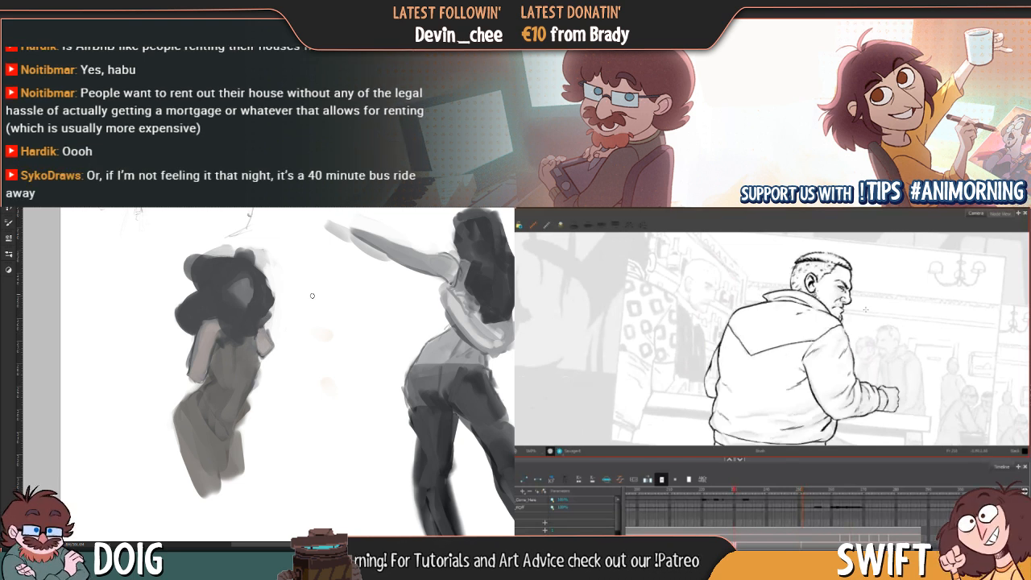
key(g)
key(f)
key(g)
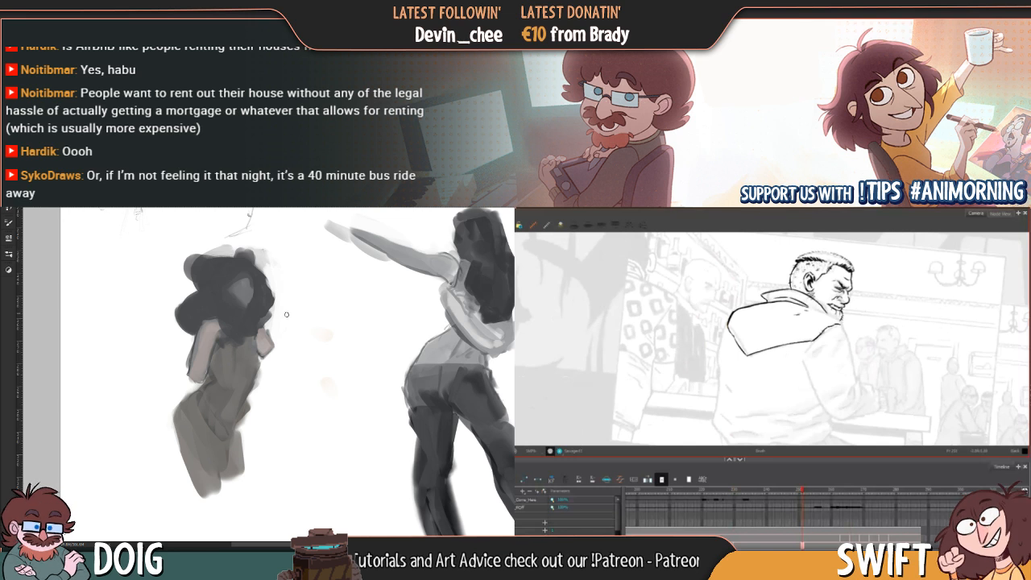
key(f)
key(g)
key(f)
key(g)
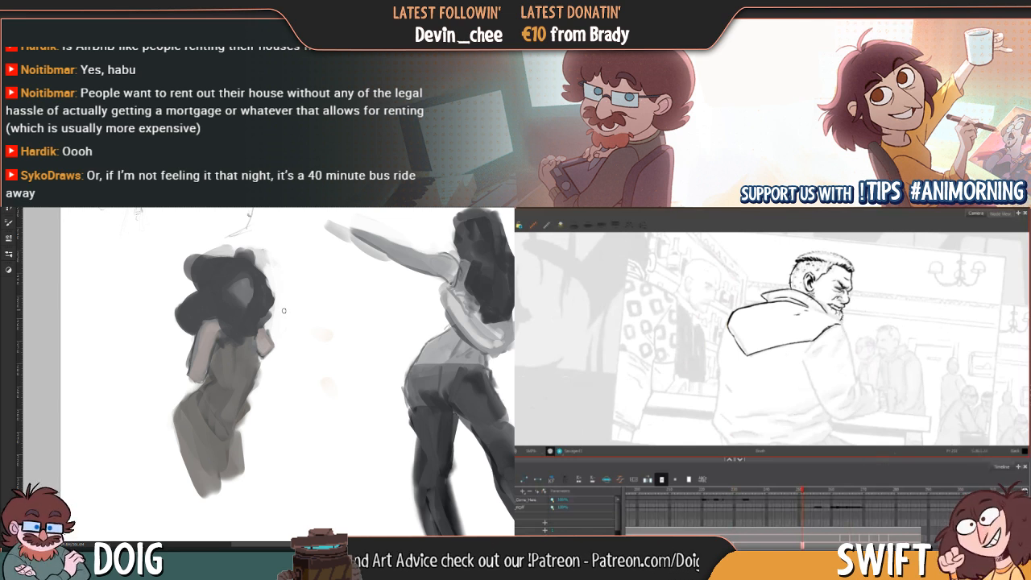
key(f)
key(g)
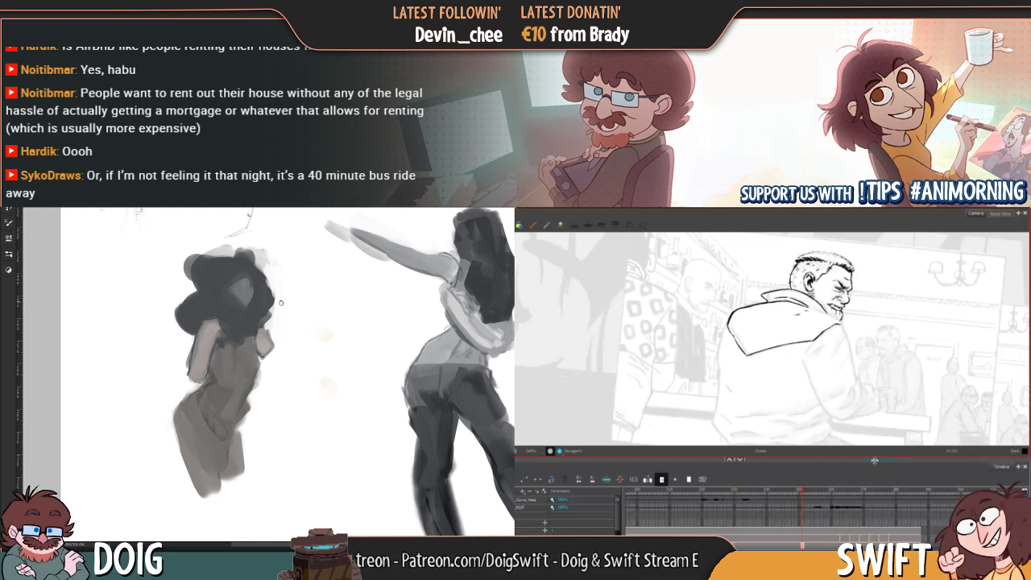
key(f)
key(g)
Extend the woman's far arm below the elbow in skin tone, comparing the man's jacket with the key drawing
mouse_move(288, 347)
mouse_down()
mouse_move(277, 328)
mouse_move(270, 337)
mouse_up()
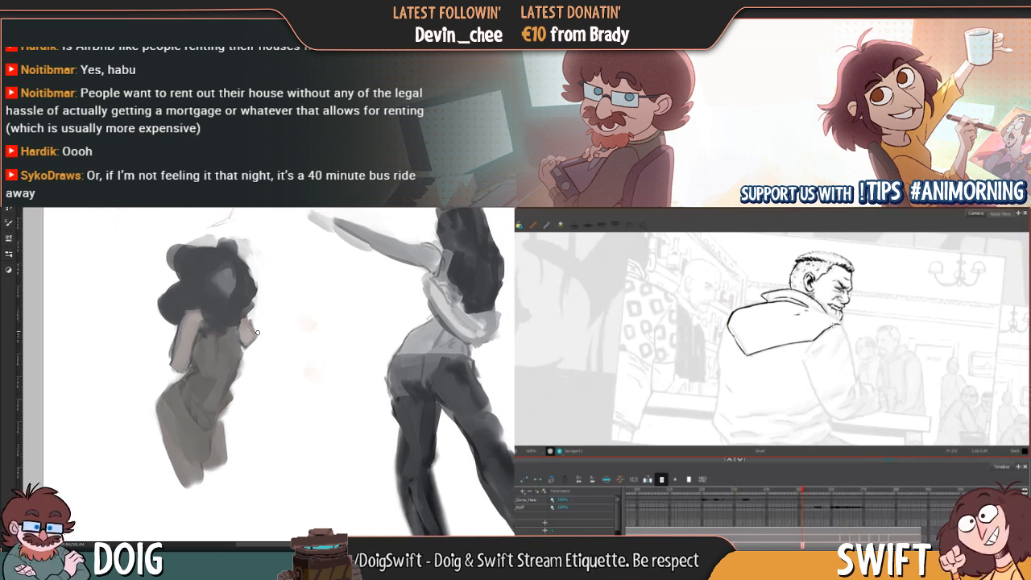
key(f)
key(g)
key(f)
key(g)
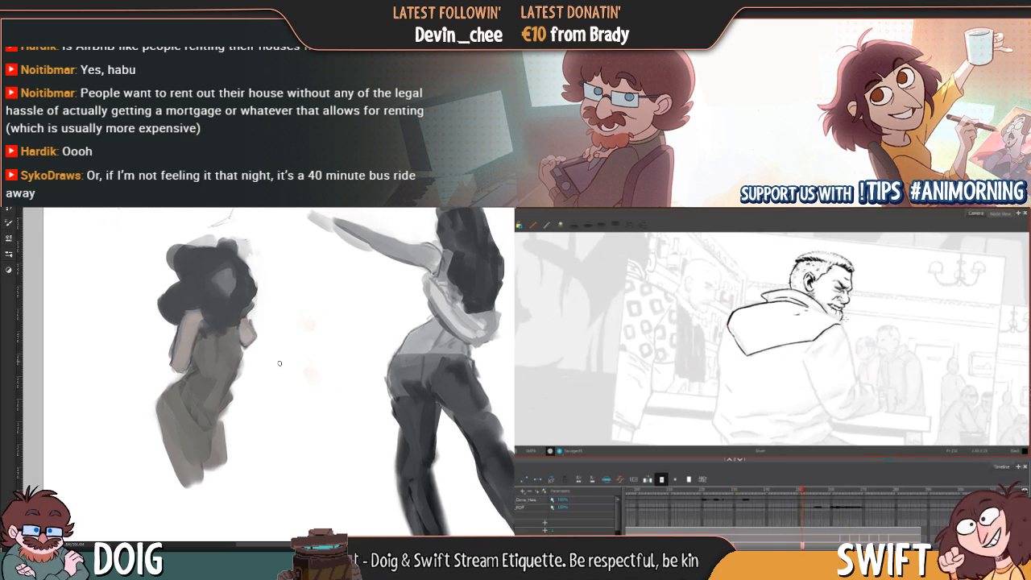
key(f)
key(g)
key(f)
drag(265, 352, 257, 354)
key(g)
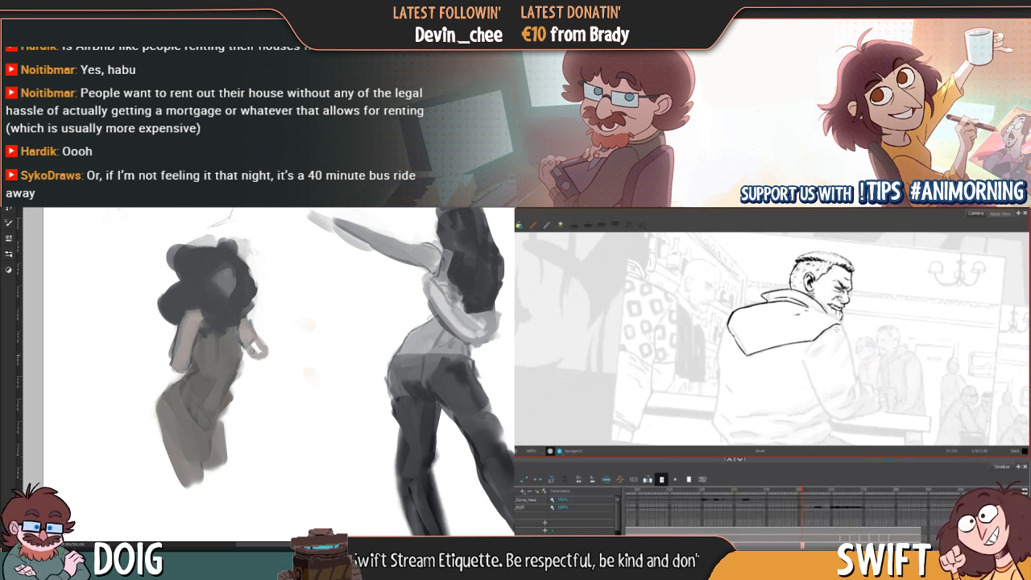
Fill out the woman's far forearm in skin tone while checking the man's shoulder against the key drawing
key(f)
key(g)
key(f)
key(g)
drag(277, 310, 274, 328)
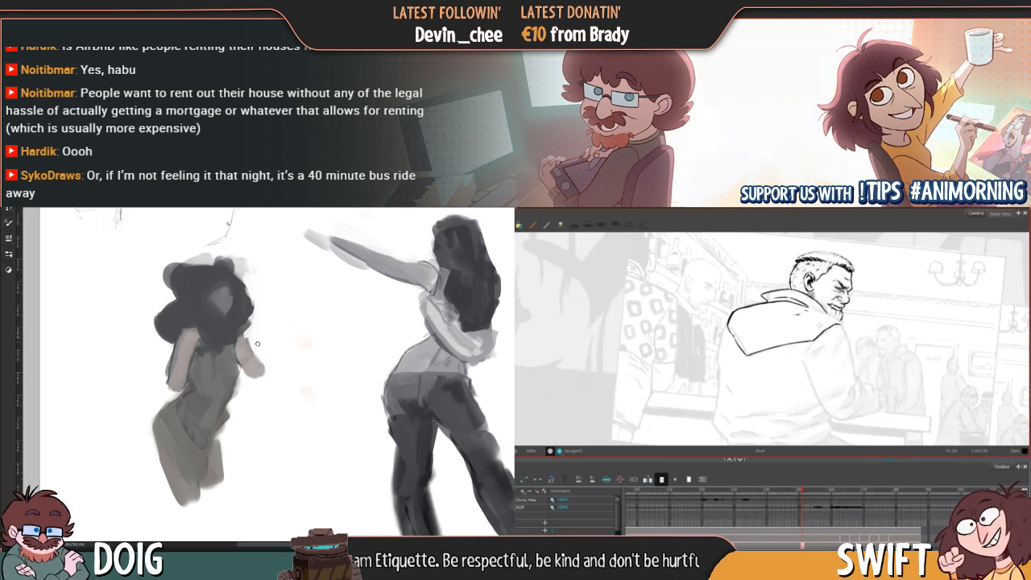
key(f)
key(g)
Add the hand to the woman's far arm and darken the folds on her torso
mouse_move(235, 390)
mouse_down()
mouse_move(235, 358)
mouse_move(279, 372)
mouse_move(287, 362)
mouse_move(237, 381)
mouse_move(212, 359)
mouse_move(252, 372)
mouse_up()
key(f)
key(g)
key(f)
key(g)
key(f)
key(f)
key(g)
key(f)
key(g)
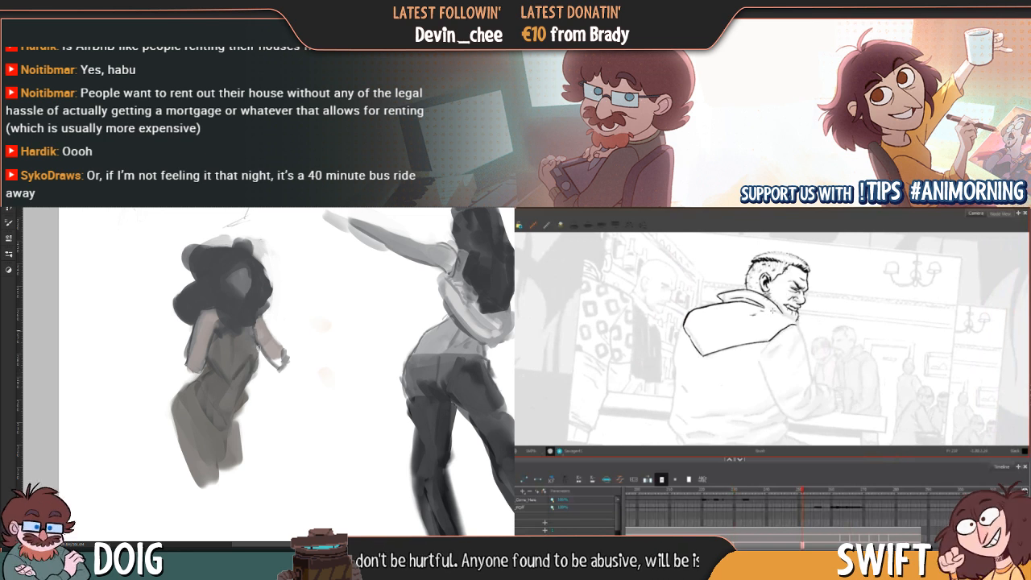
Paint the woman's second leg in brownish grey strokes from the hip and clear a white gap between the thighs
mouse_move(224, 332)
mouse_down()
mouse_move(229, 351)
mouse_move(251, 328)
mouse_up()
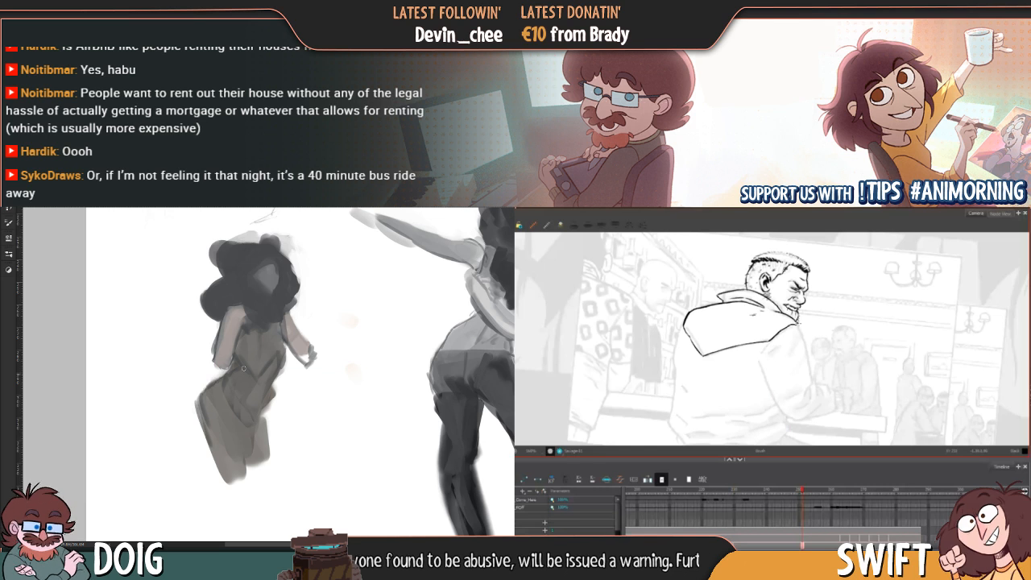
scroll(243, 369, down, 1)
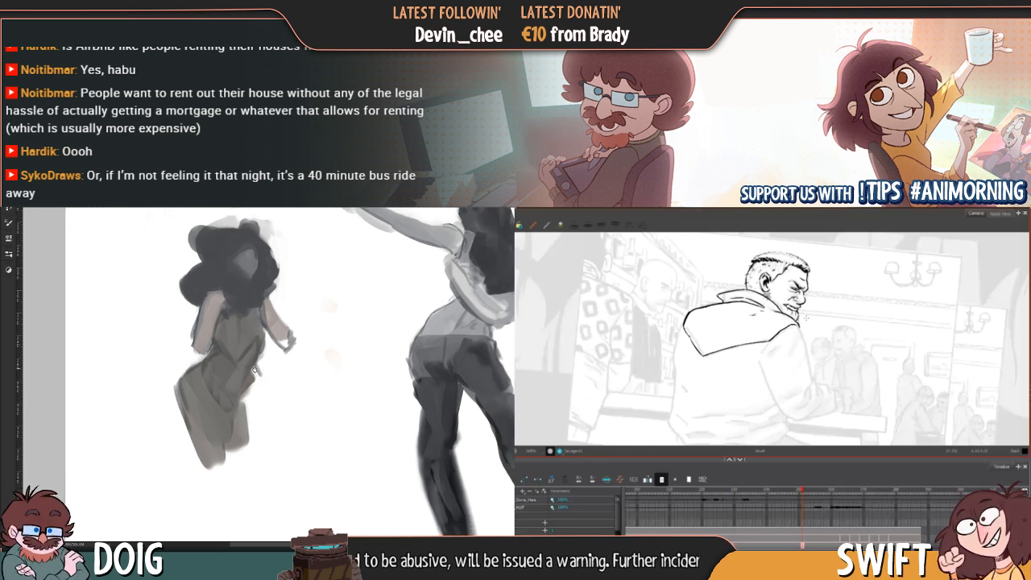
mouse_move(254, 370)
mouse_down()
mouse_move(263, 407)
mouse_move(256, 372)
mouse_up()
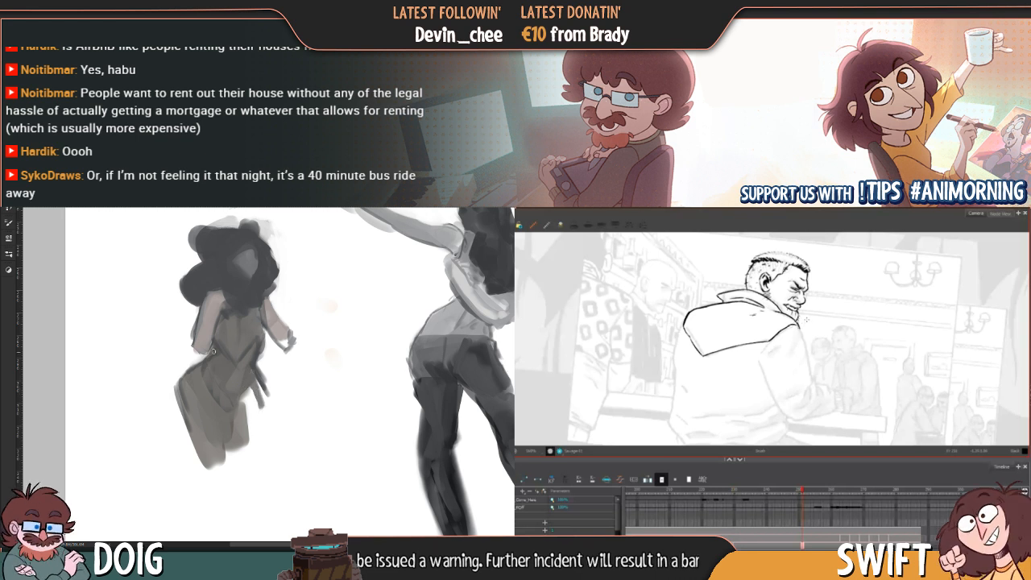
mouse_move(248, 411)
mouse_down()
mouse_move(259, 439)
mouse_move(267, 398)
mouse_move(270, 427)
mouse_move(256, 443)
mouse_move(245, 403)
mouse_up()
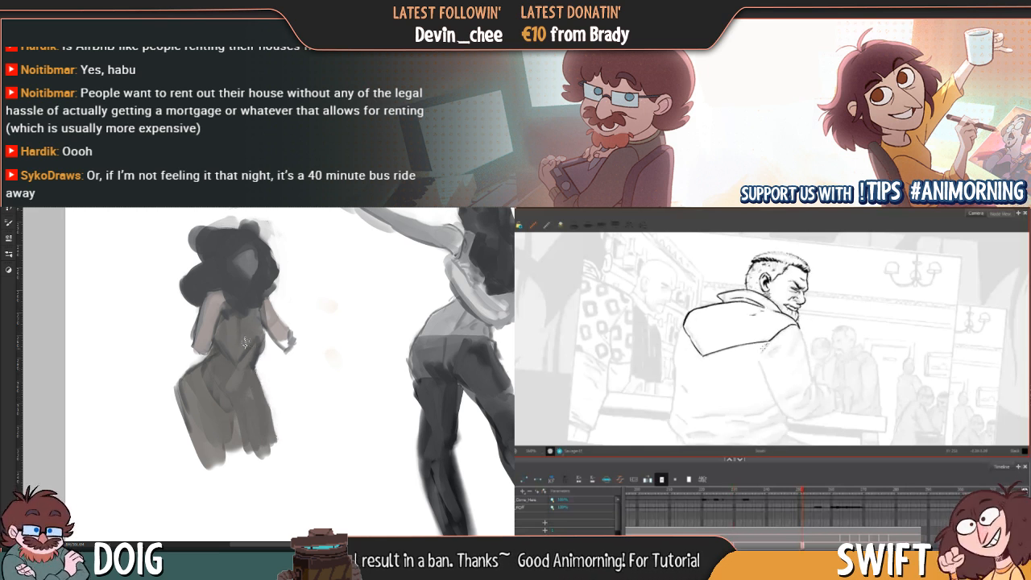
mouse_move(237, 406)
mouse_down()
mouse_move(233, 443)
mouse_move(232, 403)
mouse_move(230, 435)
mouse_move(243, 390)
mouse_move(248, 422)
mouse_move(230, 441)
mouse_move(238, 431)
mouse_up()
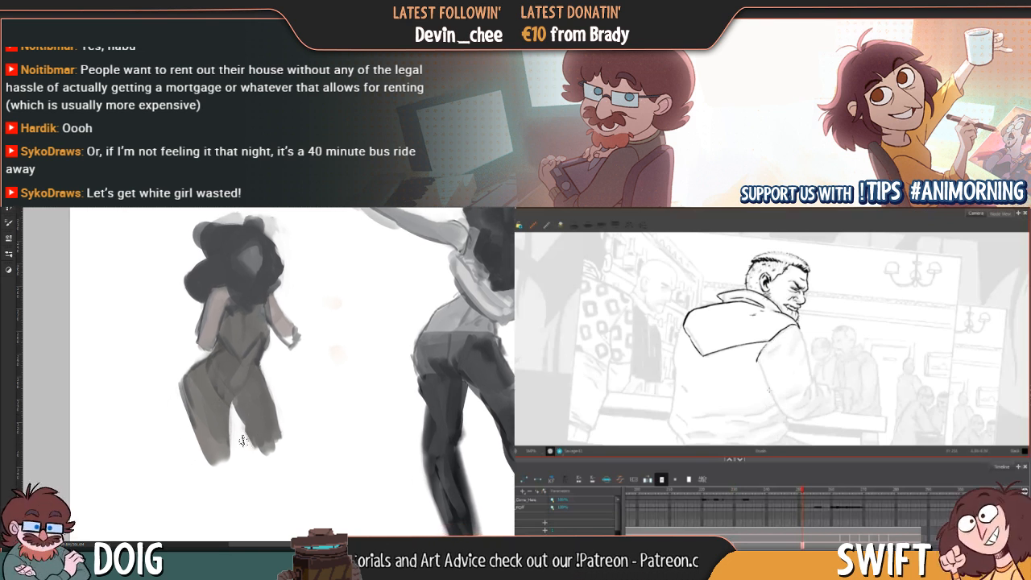
Clean up the white gap between the woman's thighs and delete the stray stroke near the man's armhole seam
drag(240, 429, 258, 455)
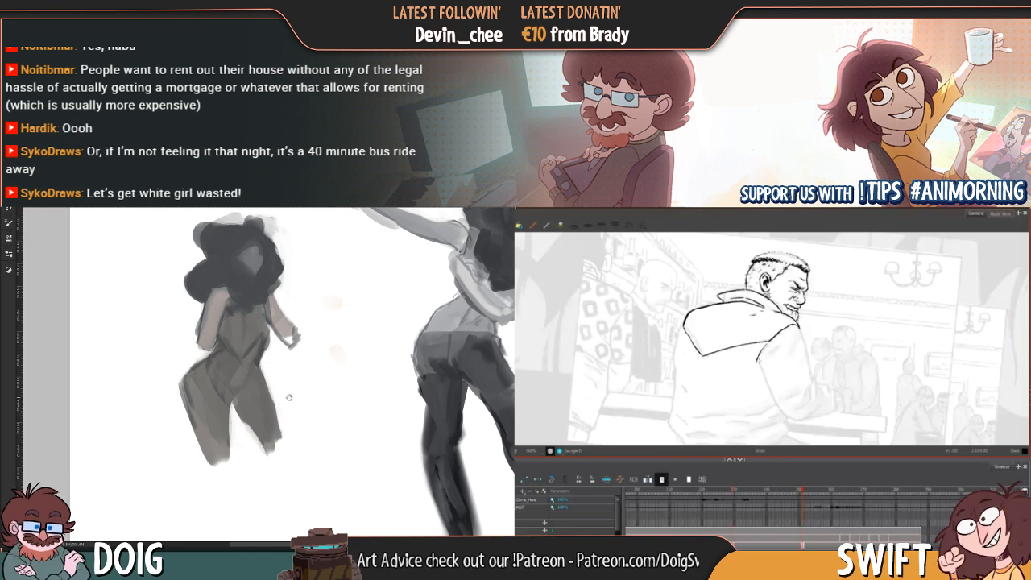
mouse_move(288, 384)
mouse_down()
mouse_move(289, 424)
mouse_move(287, 393)
mouse_up()
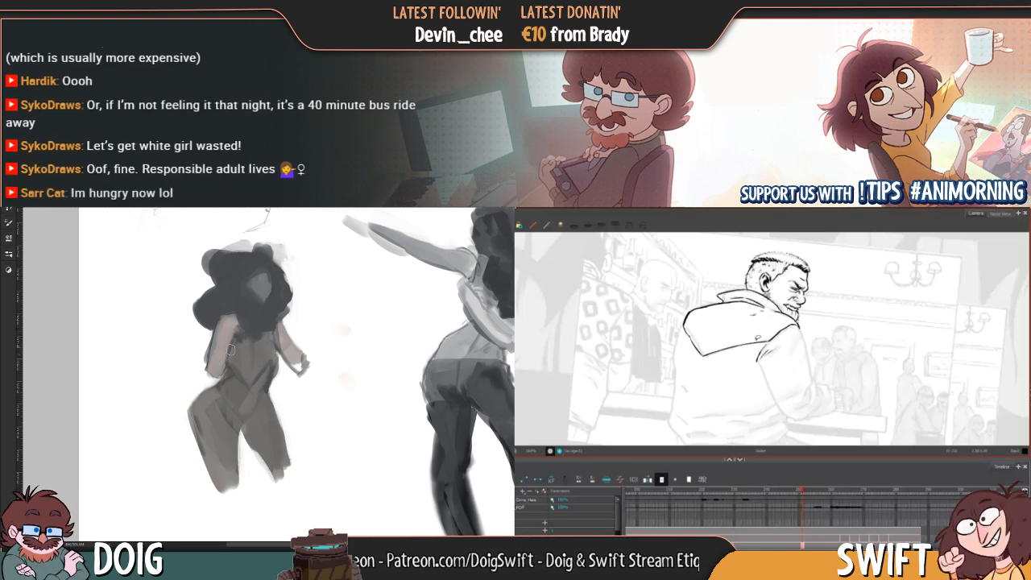
drag(244, 327, 228, 316)
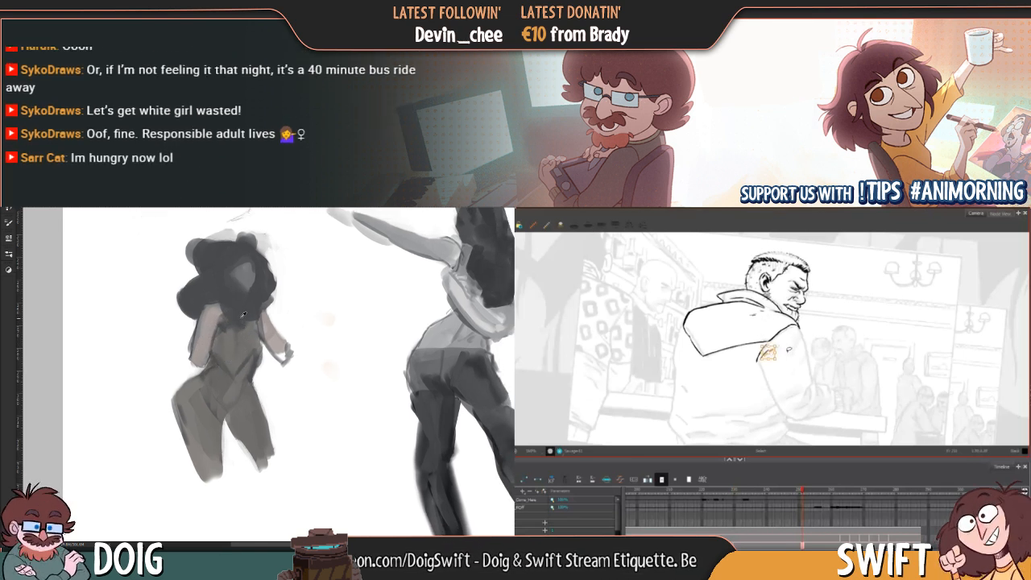
key(Delete)
drag(817, 380, 783, 355)
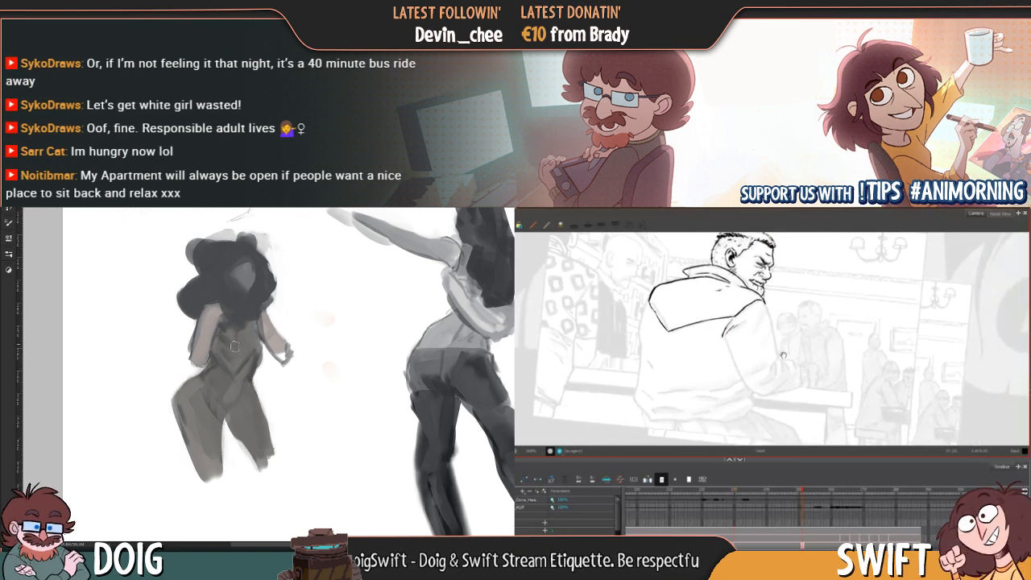
Ink the man's shoulder line from the armhole up to his chin, comparing the jacket with the key drawing
key(comma)
key(period)
drag(250, 322, 248, 334)
key(comma)
key(period)
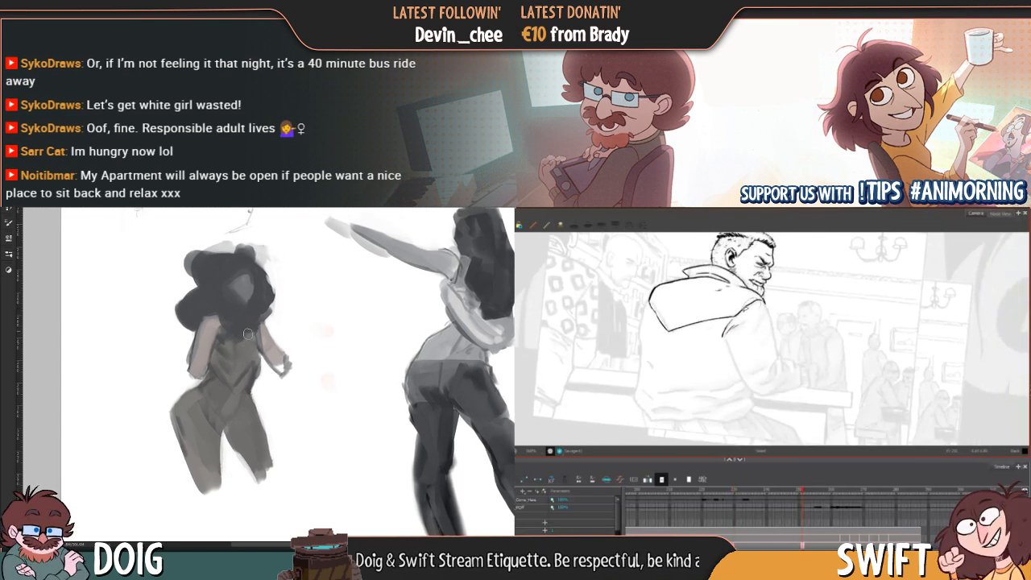
drag(751, 307, 765, 298)
drag(247, 354, 248, 358)
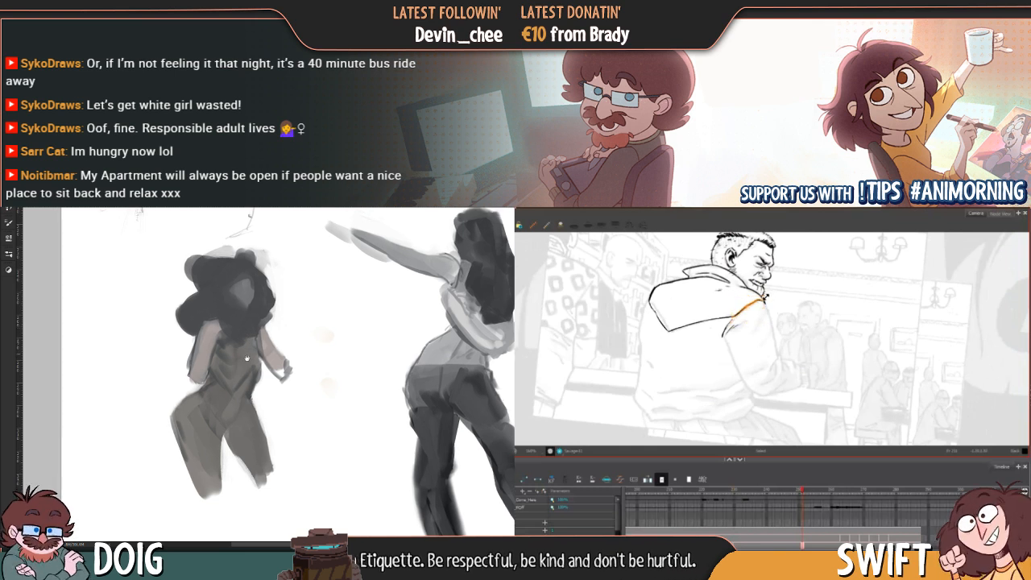
drag(765, 299, 767, 297)
alt+click(263, 340)
click(775, 295)
key(comma)
key(period)
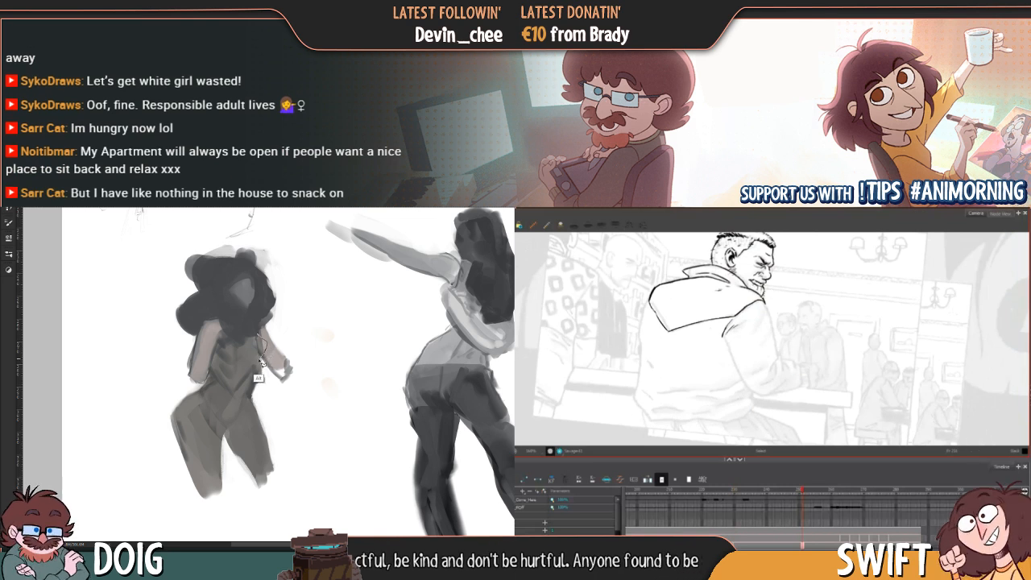
Shade a lassoed patch on the far side of the woman's chest while extending the man's far shoulder outline against the key drawing
key(alt+b)
key(comma)
key(period)
key(comma)
key(period)
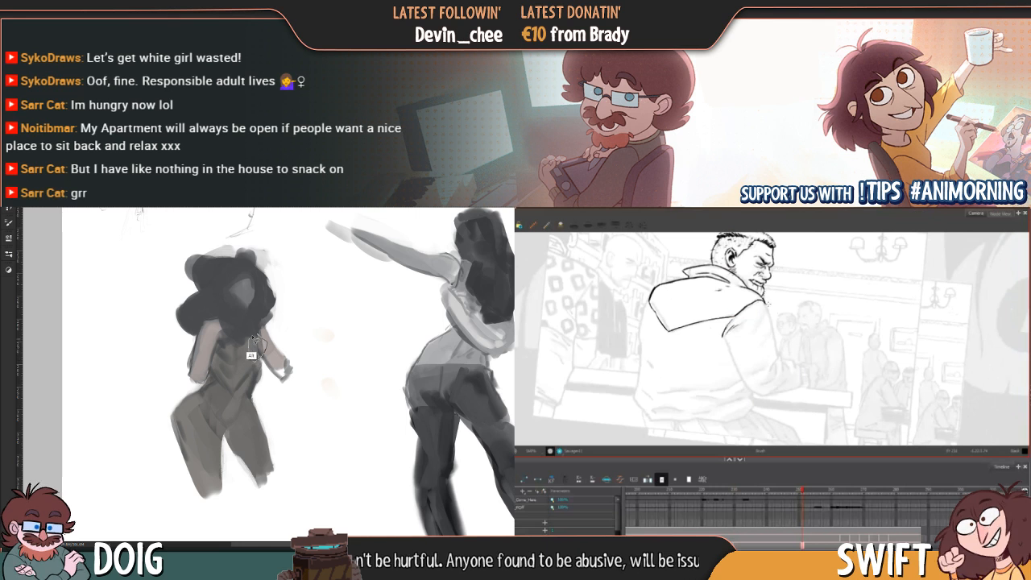
drag(260, 334, 266, 349)
key(comma)
key(period)
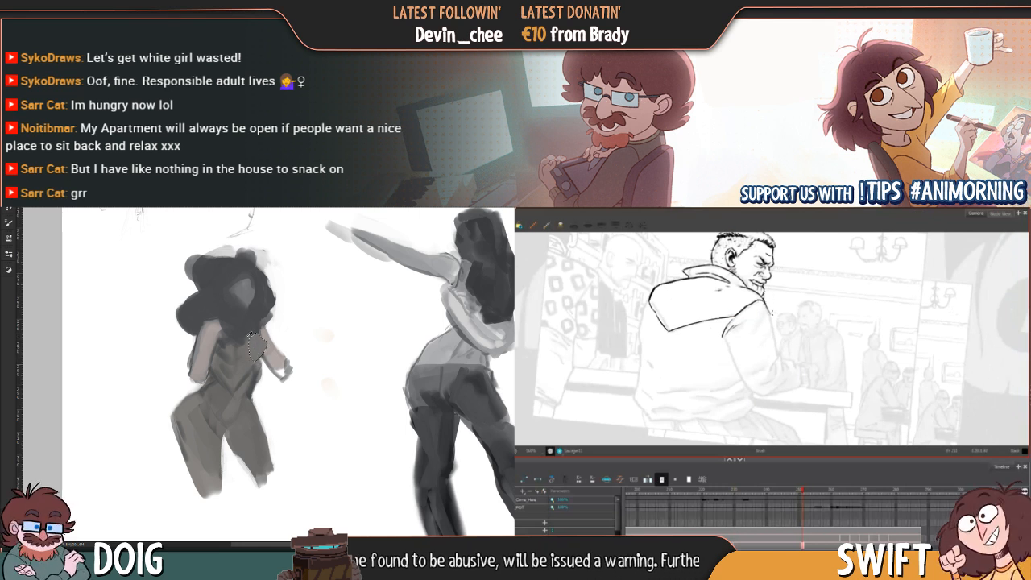
alt+click(247, 336)
key(comma)
key(period)
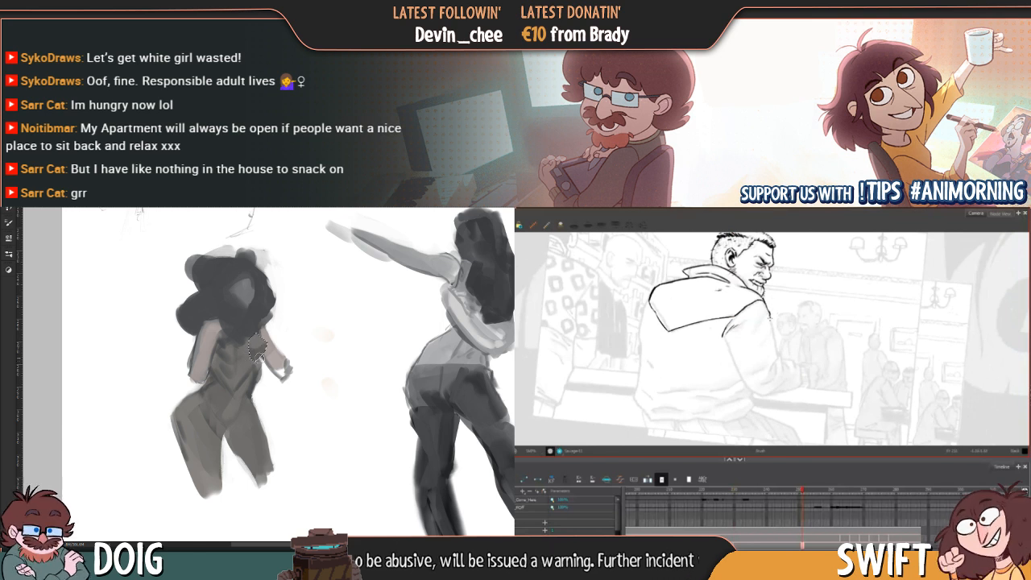
key(comma)
key(period)
key(ctrl+d)
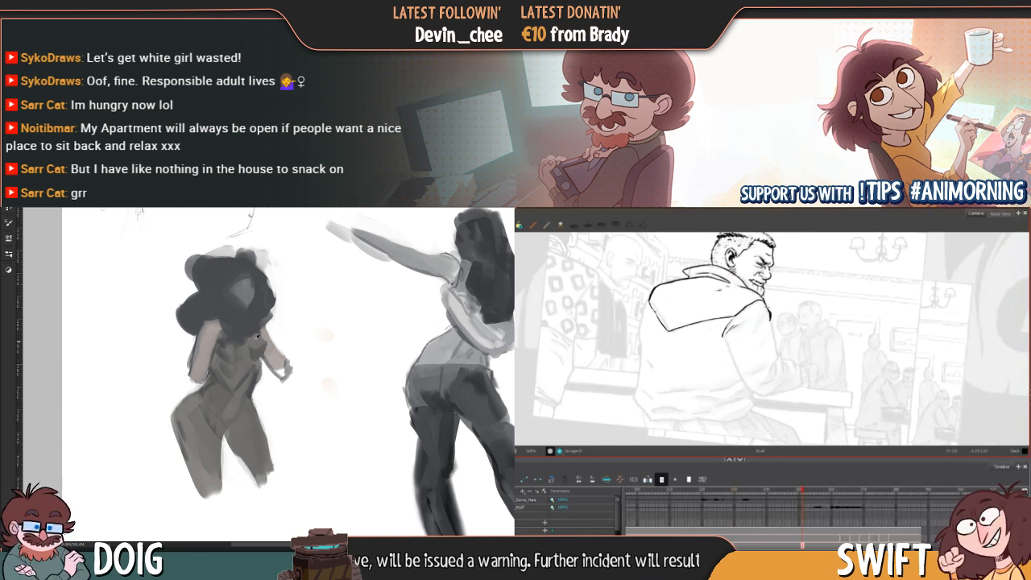
Compare the man's shoulder and upper sleeve with the key drawing
key(f)
key(g)
key(f)
key(g)
key(f)
key(g)
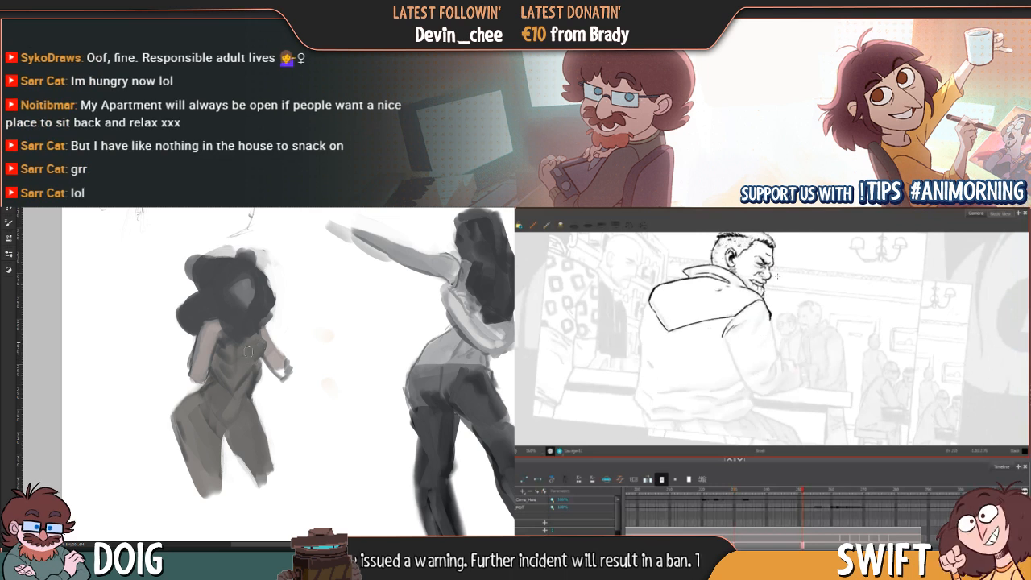
key(f)
key(g)
drag(291, 307, 282, 319)
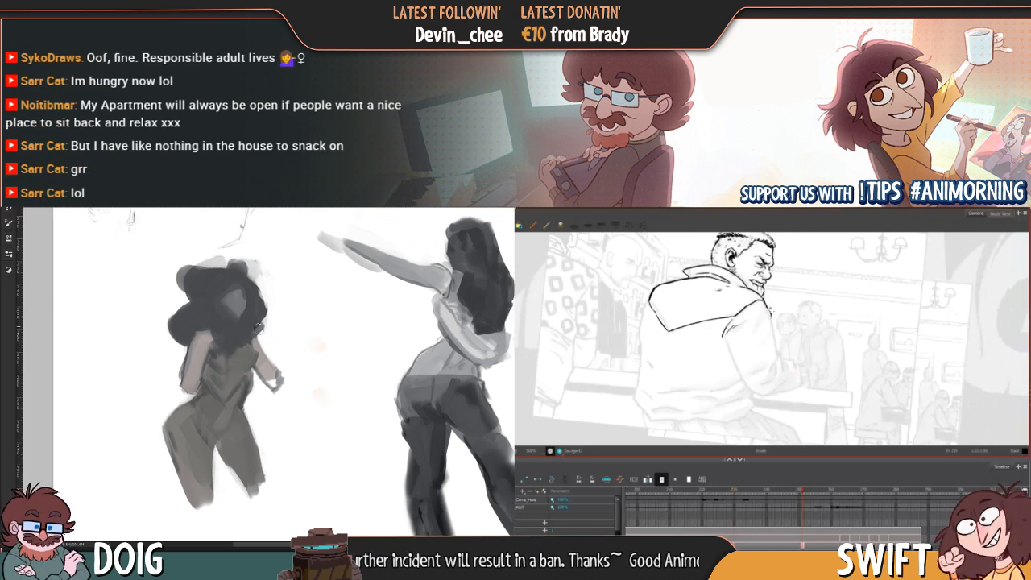
Paint a lighter rounded form on the far side of the woman's chest while checking the man's sleeve against the key drawing
key(f)
key(g)
key(f)
key(g)
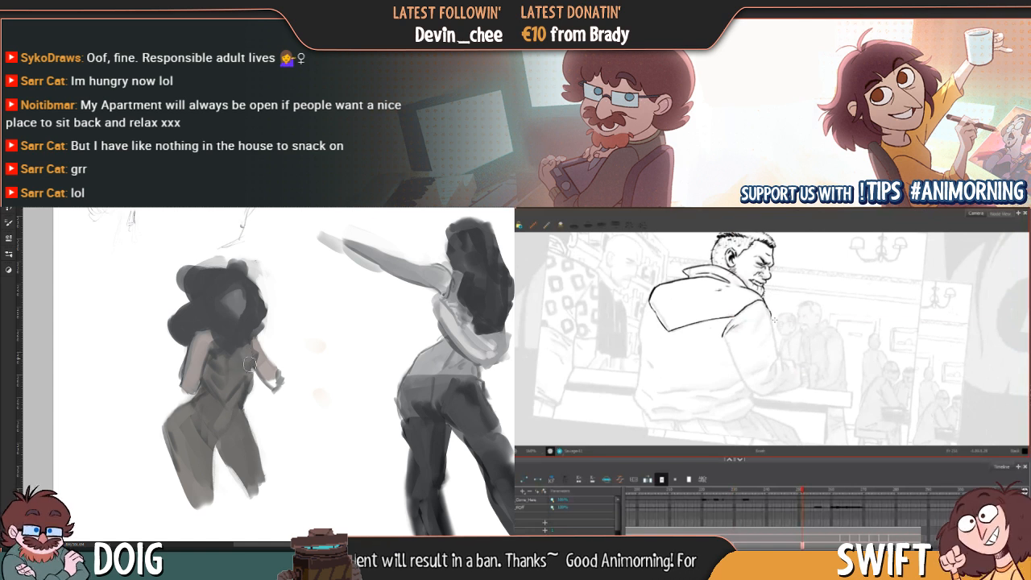
key(f)
key(g)
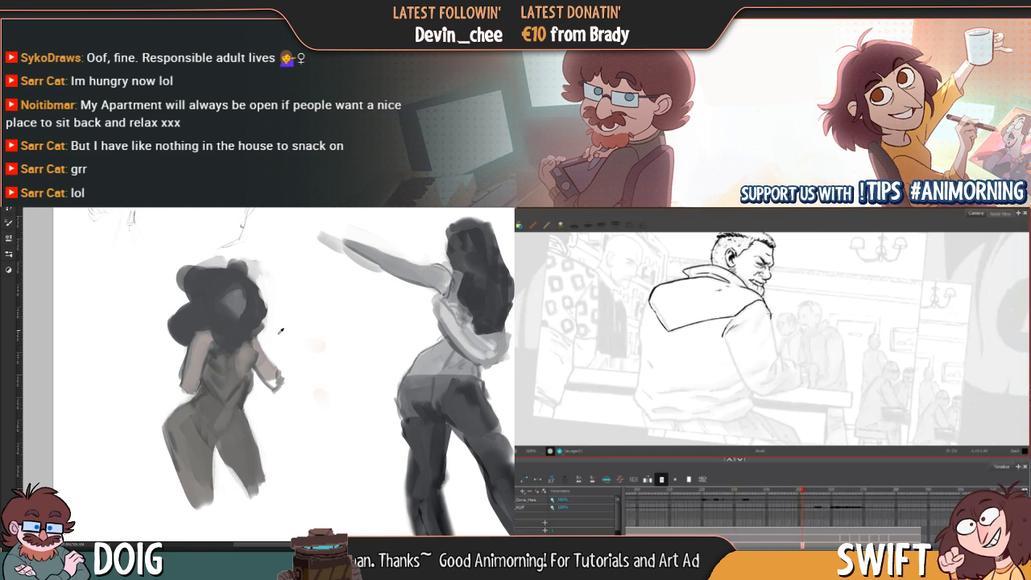
key(f)
key(g)
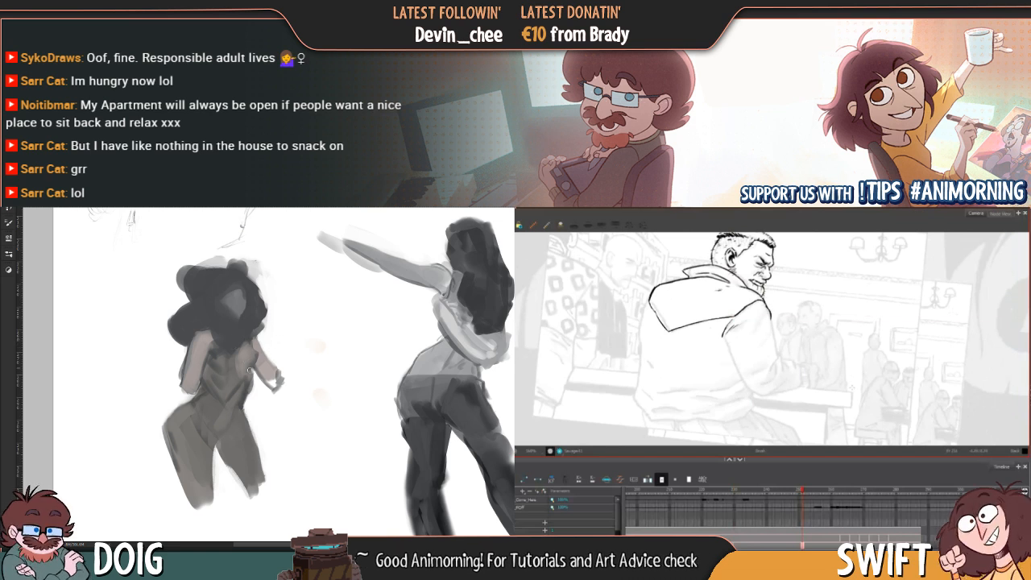
key(f)
key(g)
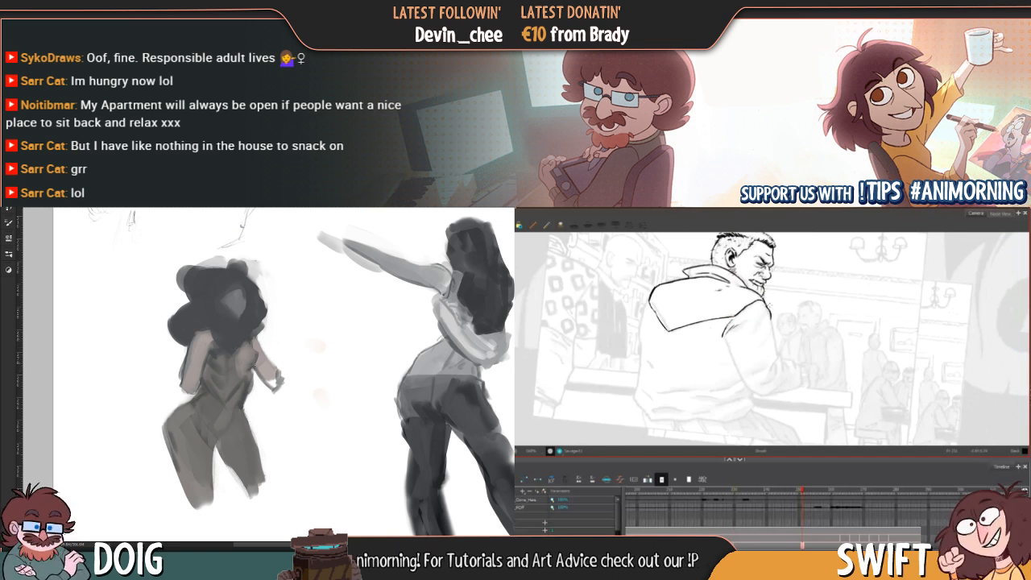
Shape the near side of the woman's chest with darker contour strokes, comparing the man's armhole and sleeve with the key drawing
key(f)
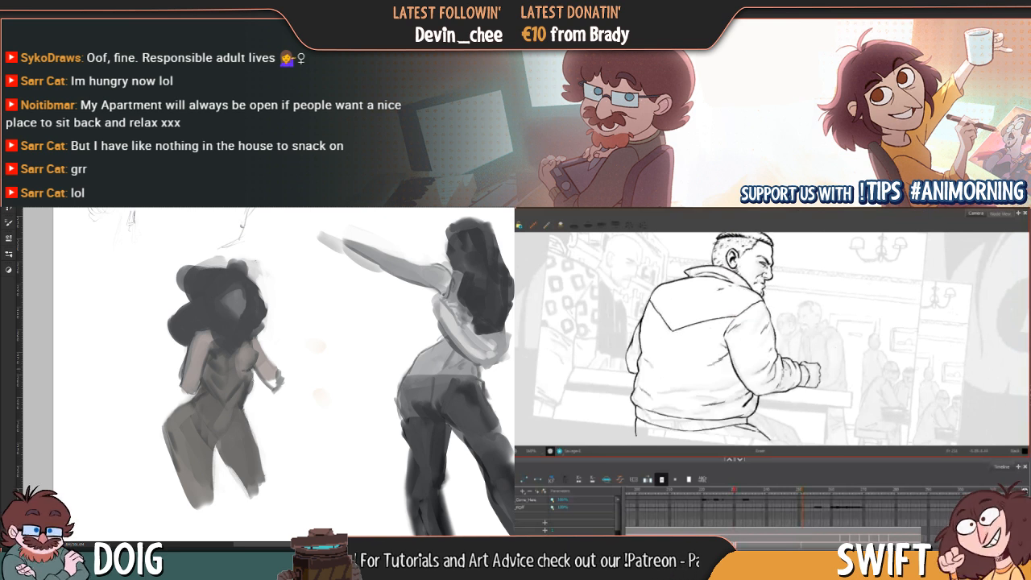
key(g)
drag(757, 351, 737, 334)
key(f)
key(g)
key(f)
key(g)
key(f)
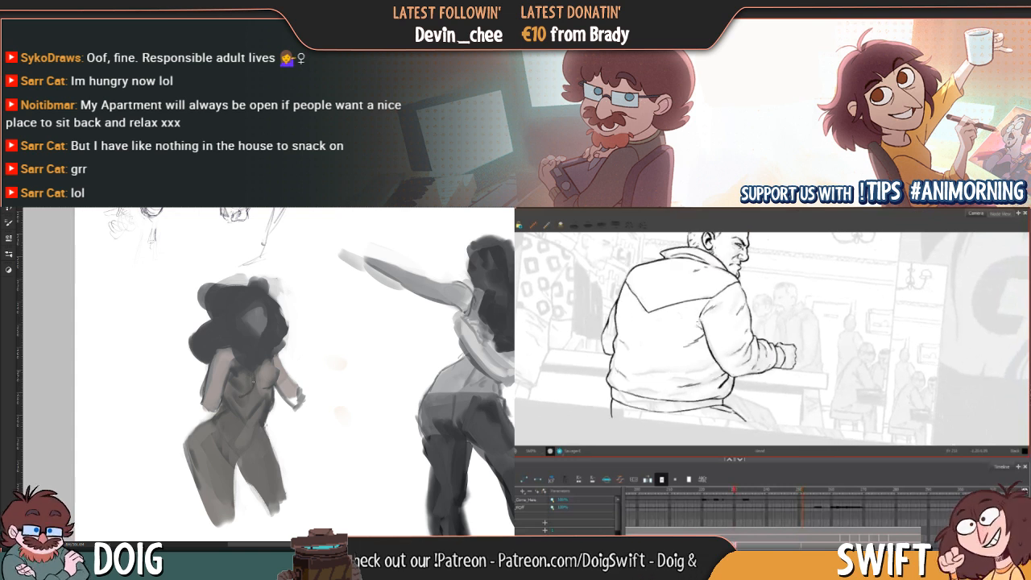
key(g)
drag(251, 355, 232, 360)
key(f)
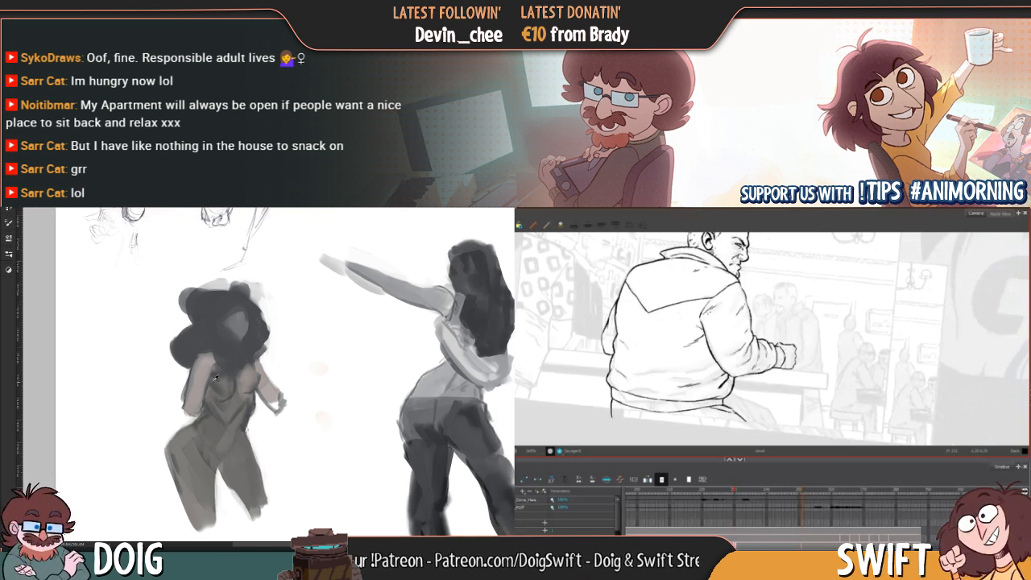
key(g)
key(f)
key(g)
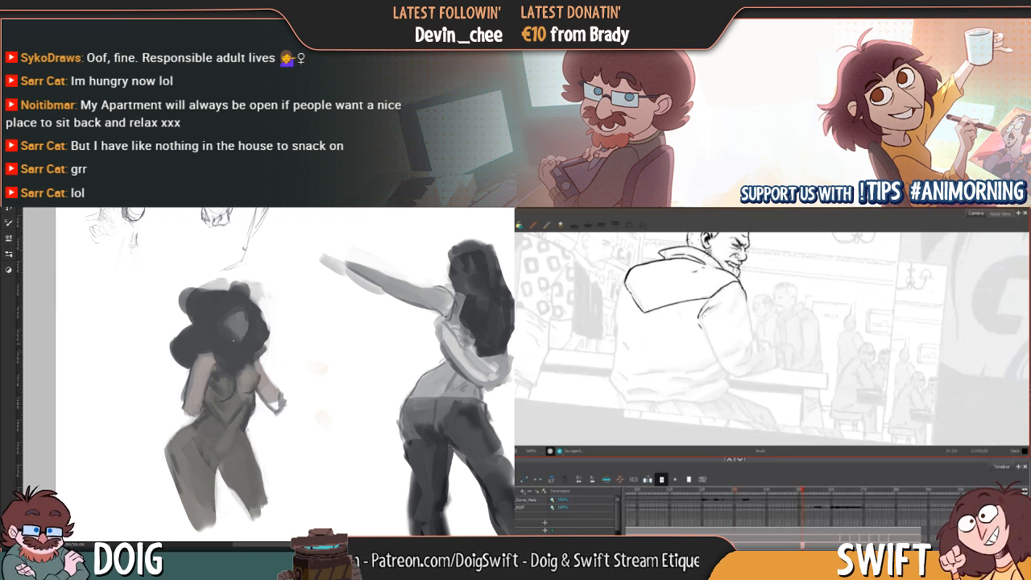
Ink the inner line of the man's sleeve from the armhole down to the elbow, following the key drawing
drag(700, 324, 703, 331)
key(f)
key(g)
key(f)
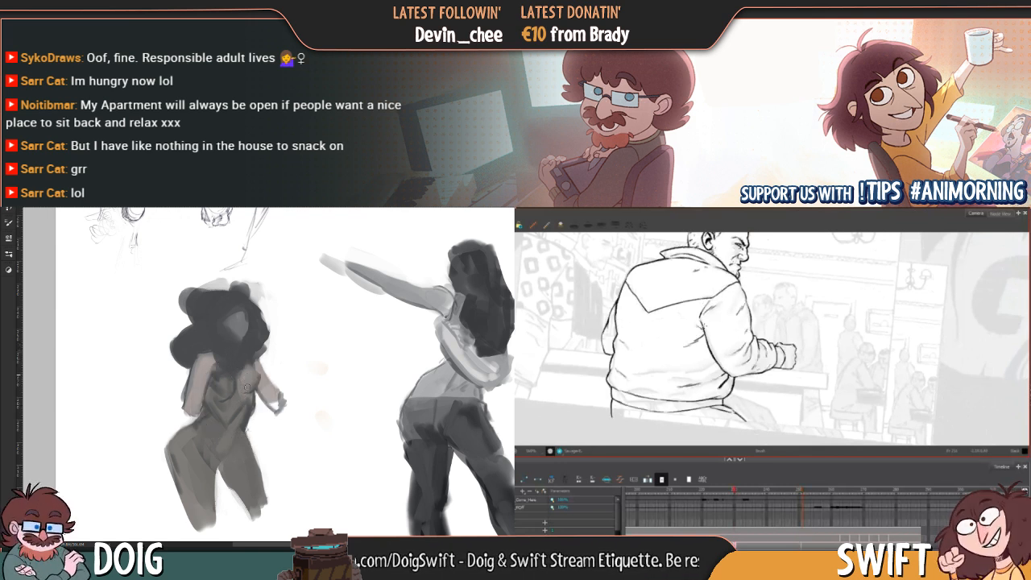
key(g)
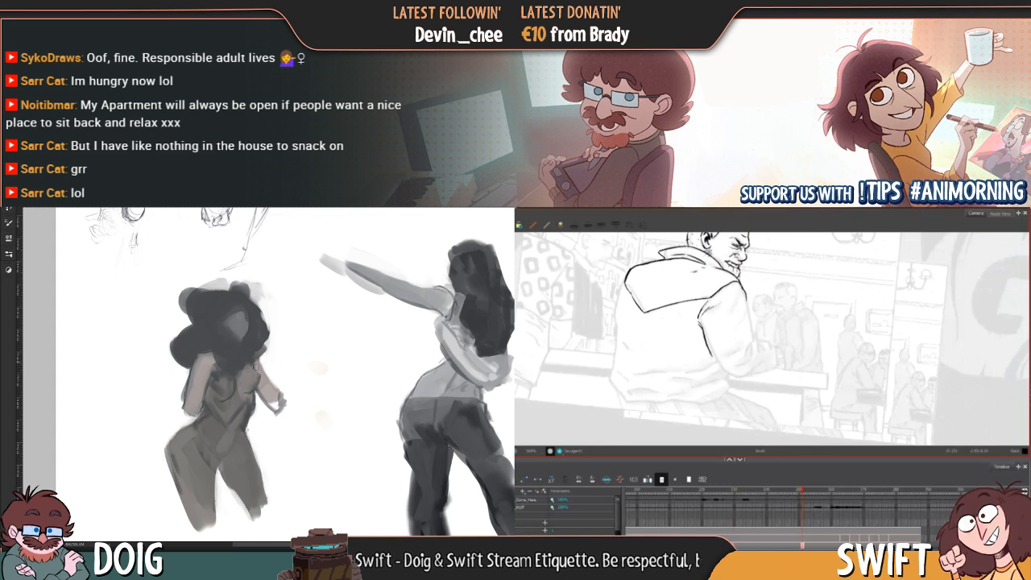
drag(711, 355, 723, 369)
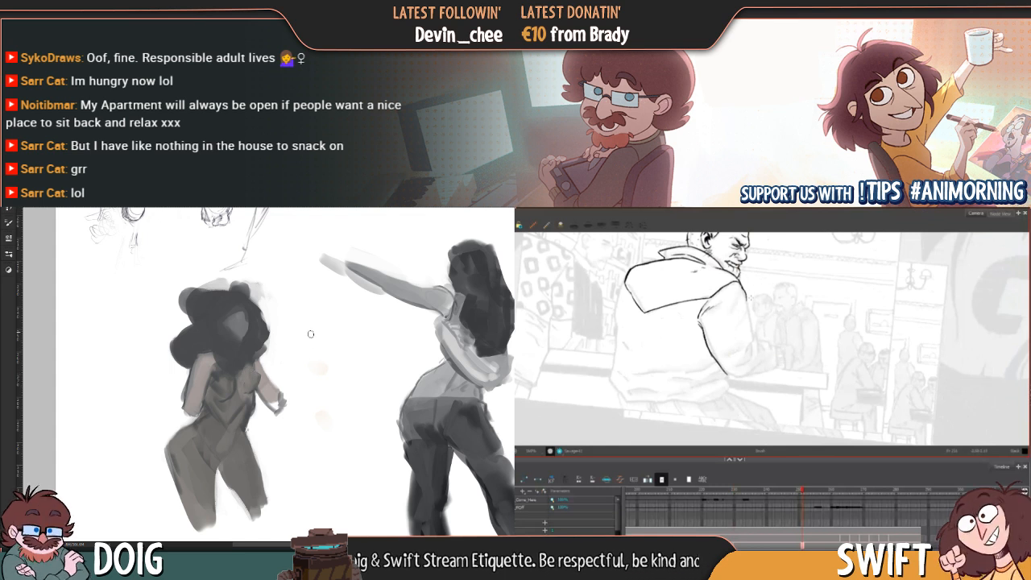
Paint a muted red patch on the woman's face and delete the stray strokes on the man's outer sleeve
drag(292, 329, 291, 337)
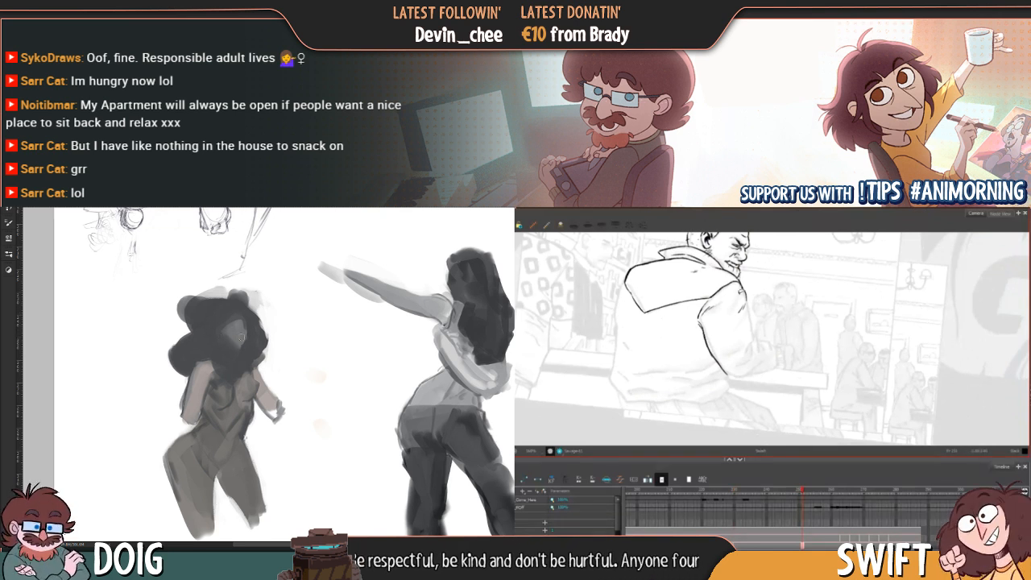
drag(239, 331, 241, 337)
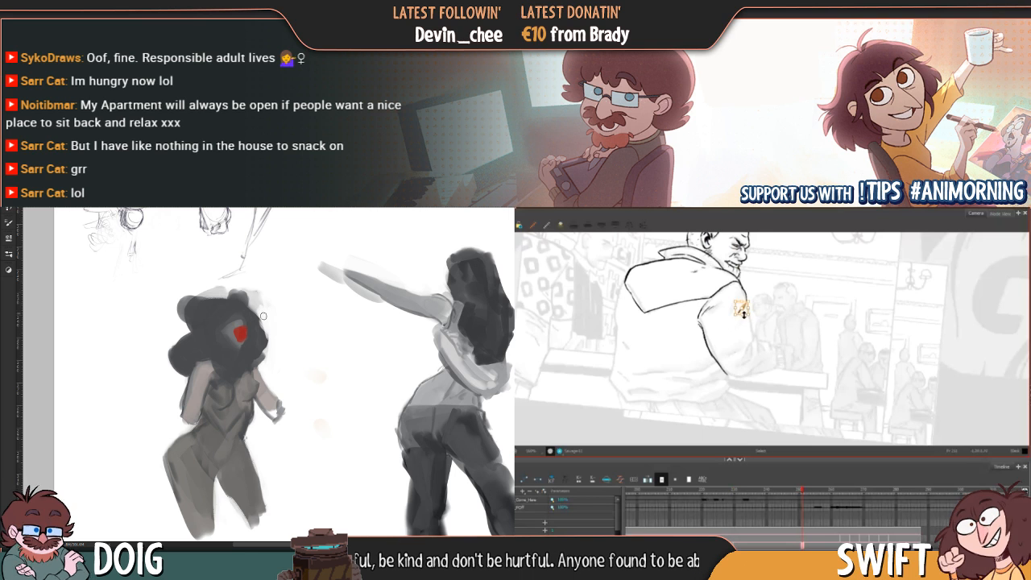
scroll(253, 318, up, 3)
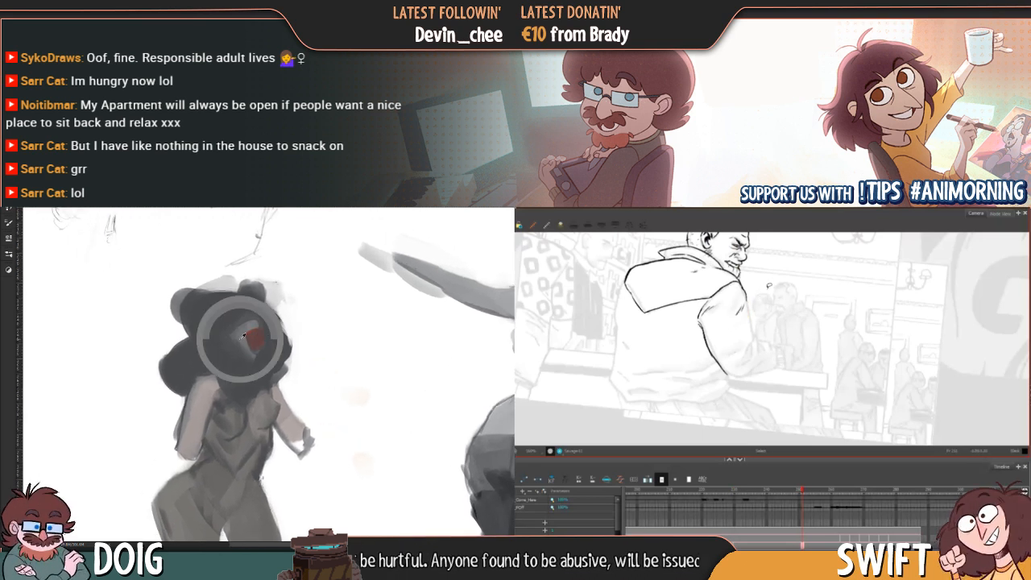
mouse_move(245, 340)
mouse_down()
mouse_move(253, 348)
mouse_move(265, 338)
mouse_move(238, 341)
mouse_up()
key(g)
click(743, 308)
key(Delete)
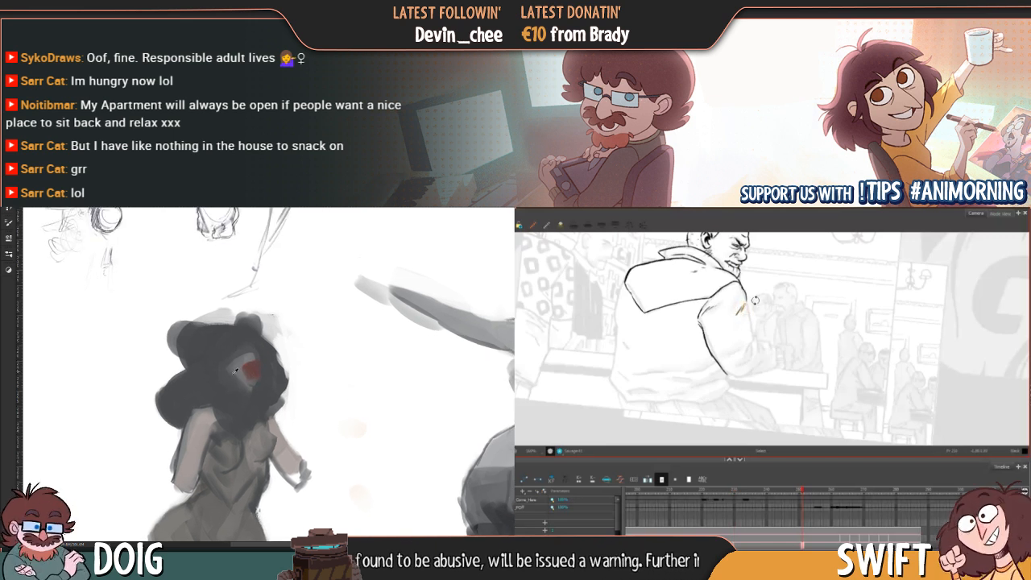
Darken the woman's curly hair with near-black strokes while inking the outer edge of the man's sleeve
alt+click(219, 383)
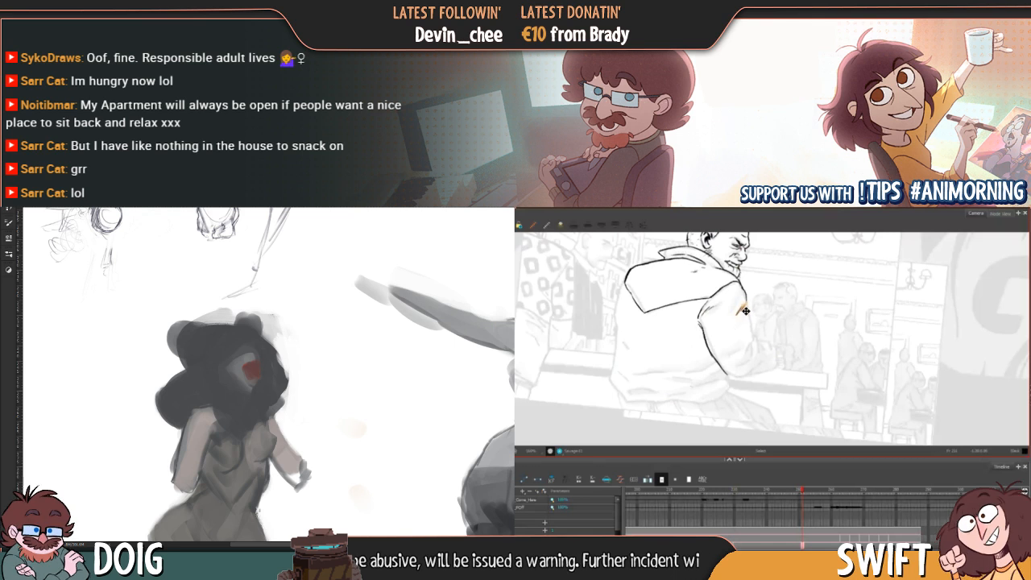
mouse_move(217, 356)
mouse_down()
mouse_move(234, 357)
mouse_move(213, 361)
mouse_up()
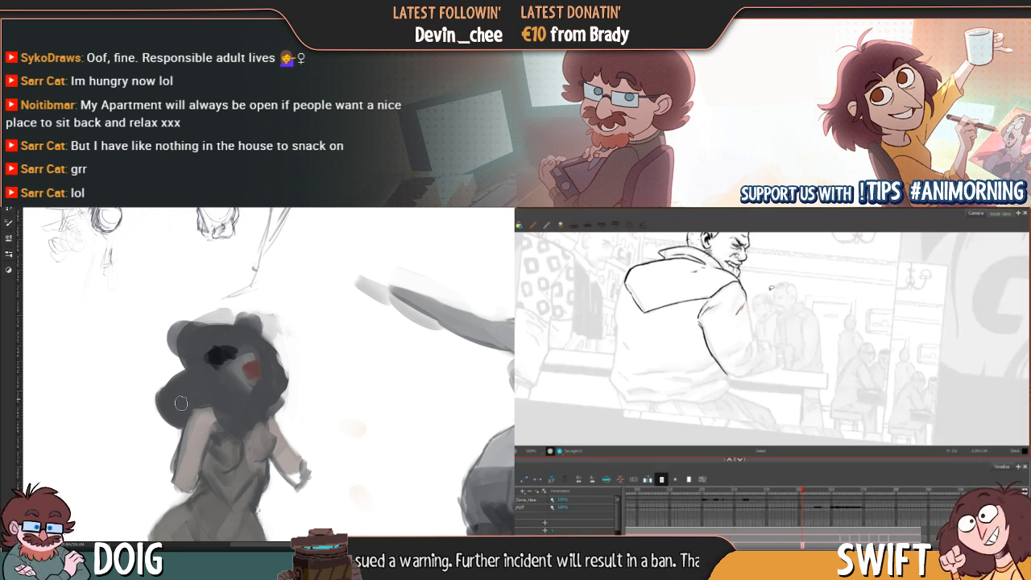
mouse_move(181, 403)
mouse_down()
mouse_move(220, 399)
mouse_move(234, 421)
mouse_move(192, 399)
mouse_move(245, 422)
mouse_move(258, 418)
mouse_move(248, 410)
mouse_move(268, 398)
mouse_move(275, 364)
mouse_move(229, 355)
mouse_move(191, 378)
mouse_move(203, 363)
mouse_move(192, 354)
mouse_move(250, 344)
mouse_up()
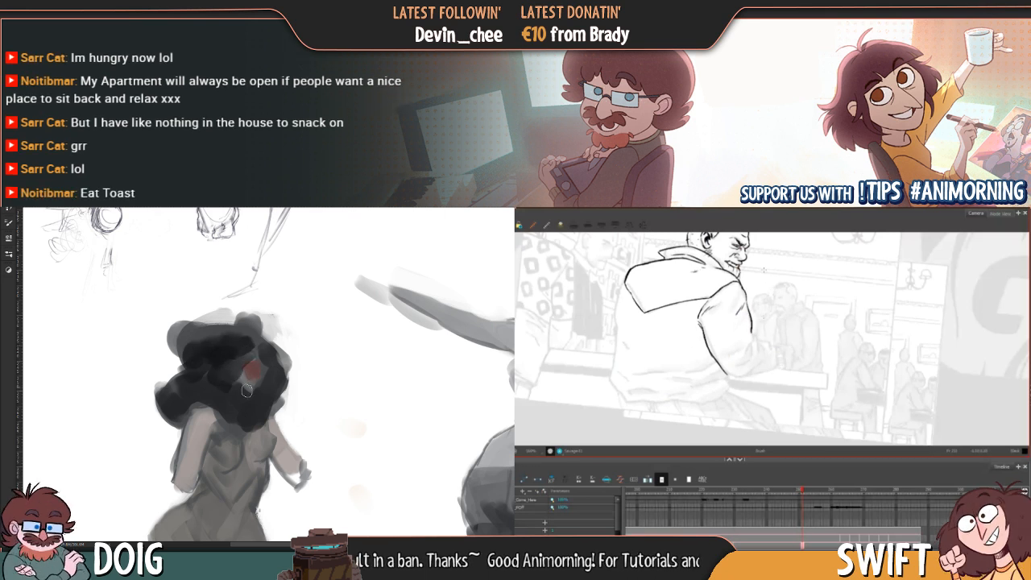
Tone down the red on the woman's face, tighten the dark hair around it and add a dark facial mark
mouse_move(247, 390)
mouse_down()
mouse_move(256, 367)
mouse_move(258, 397)
mouse_move(242, 394)
mouse_move(261, 370)
mouse_move(250, 366)
mouse_up()
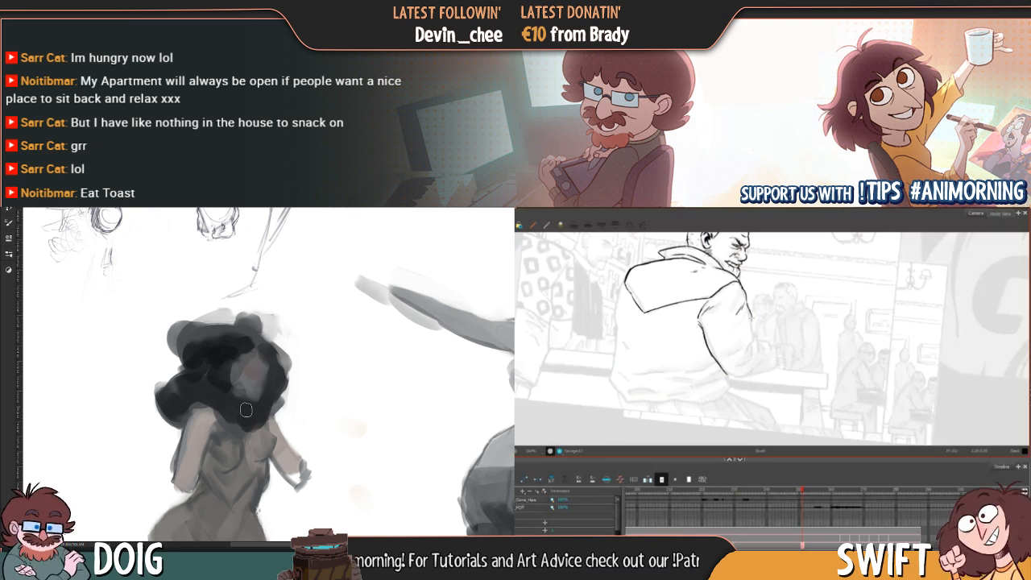
drag(246, 410, 263, 394)
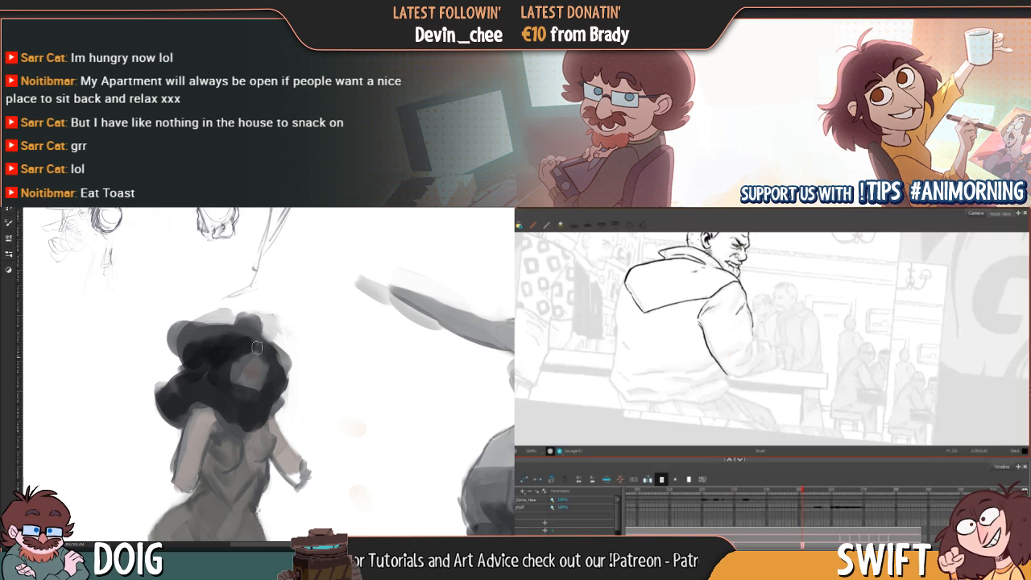
drag(265, 359, 255, 376)
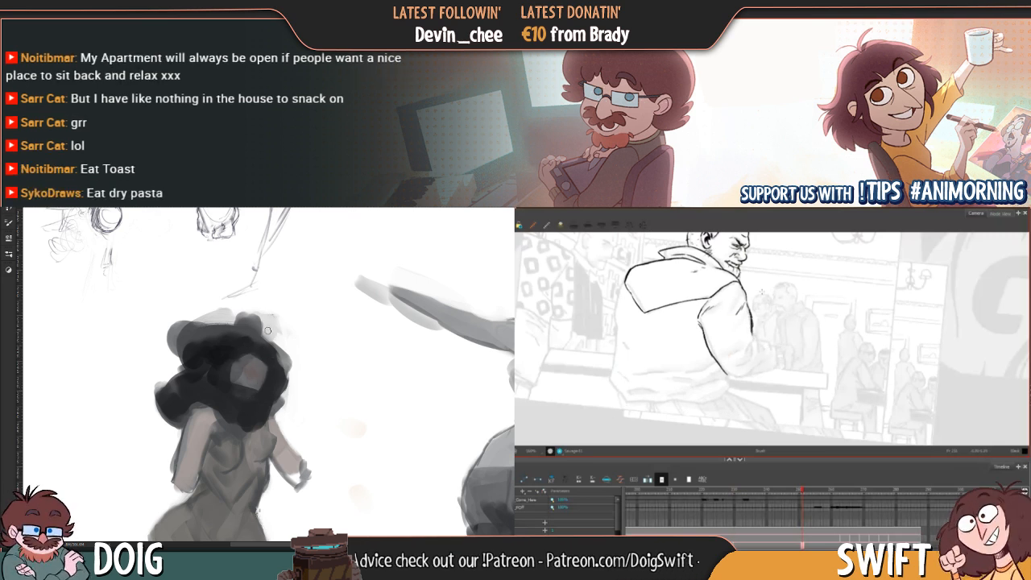
drag(261, 361, 262, 347)
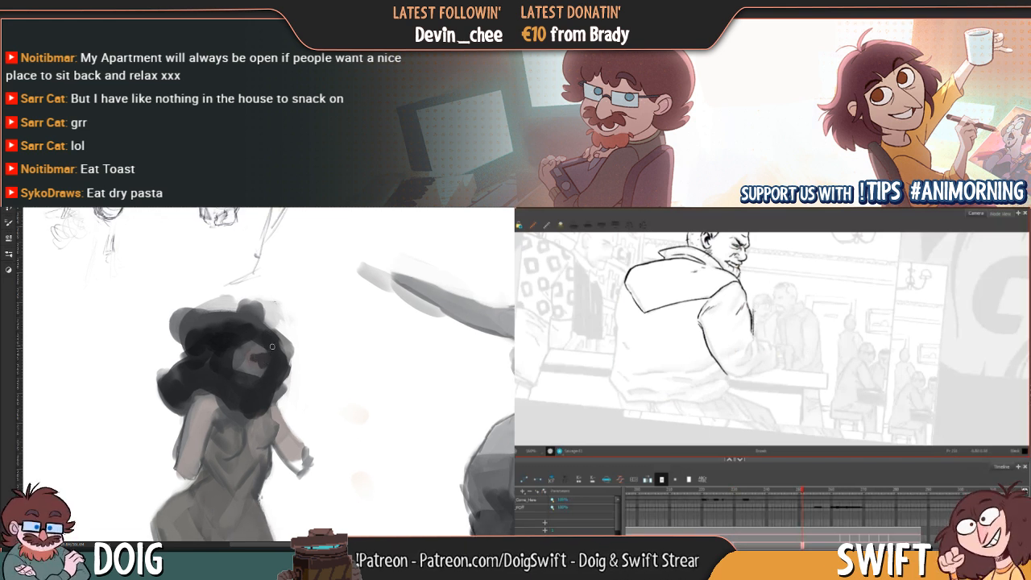
Paint near-black hair around the woman's face to narrow it and rework the dark mark in its middle
mouse_move(272, 347)
mouse_down()
mouse_move(259, 358)
mouse_move(239, 352)
mouse_up()
drag(248, 387, 240, 384)
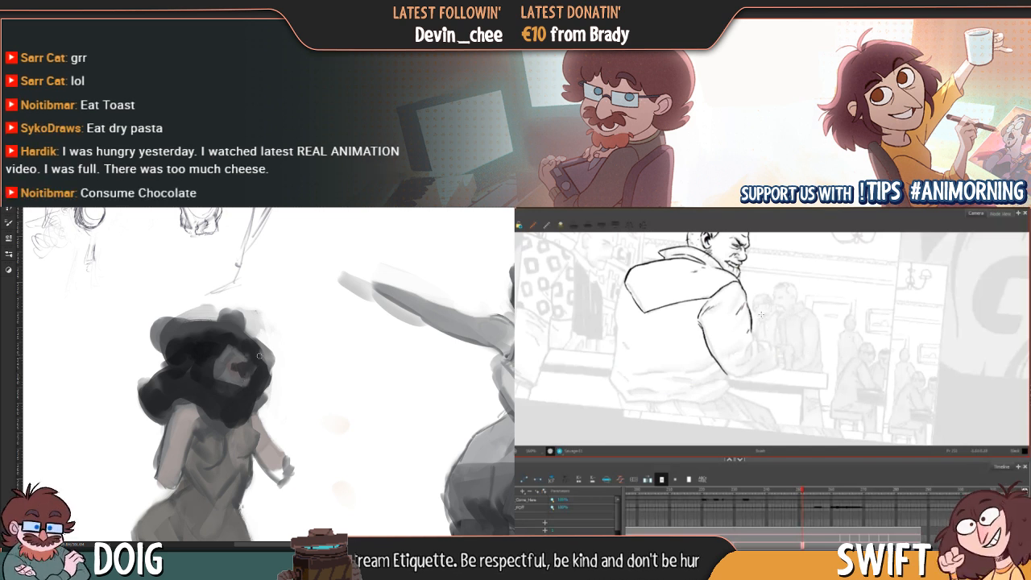
drag(259, 355, 258, 363)
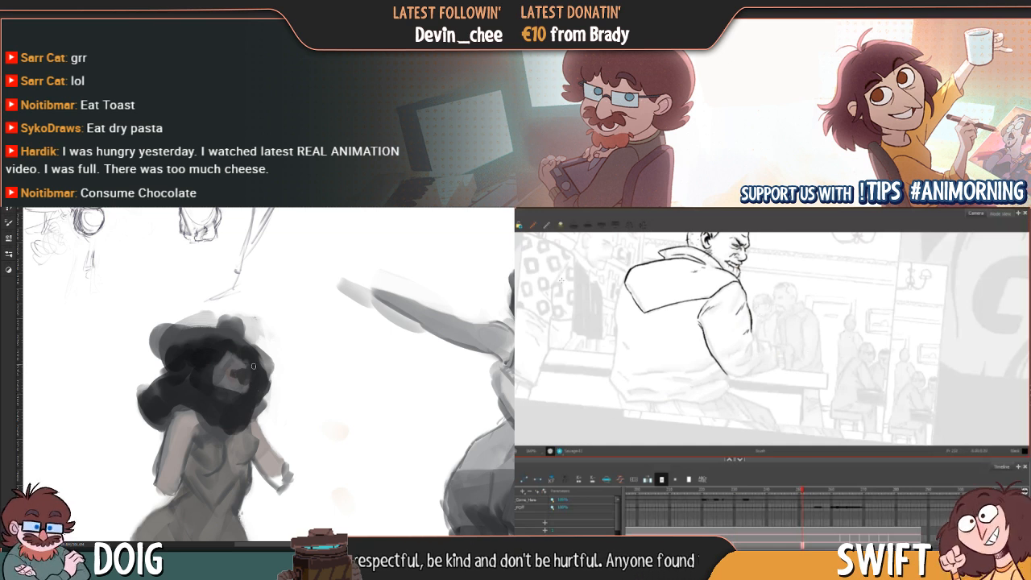
drag(226, 358, 228, 370)
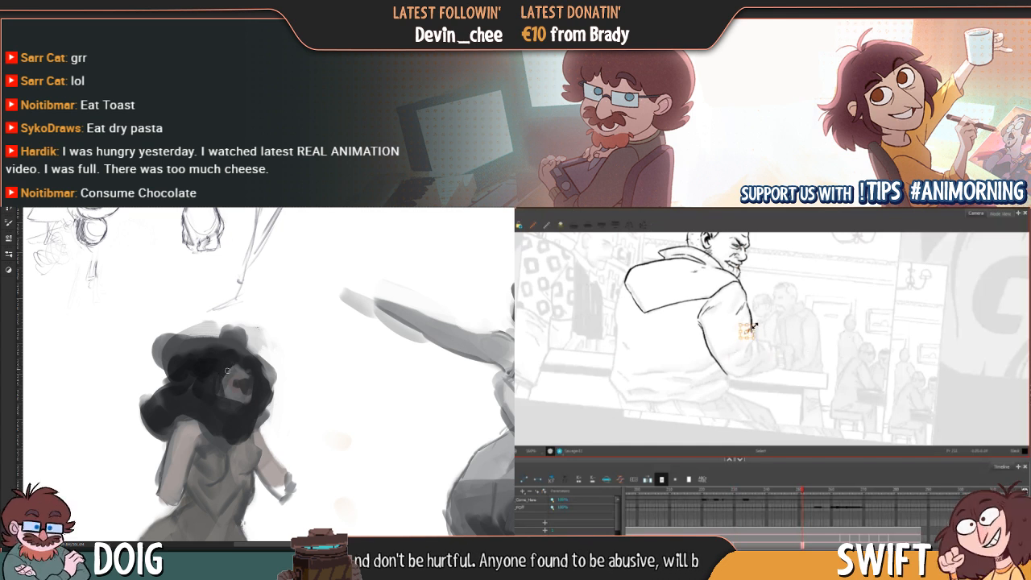
mouse_move(227, 370)
mouse_down()
mouse_move(284, 310)
mouse_move(254, 381)
mouse_up()
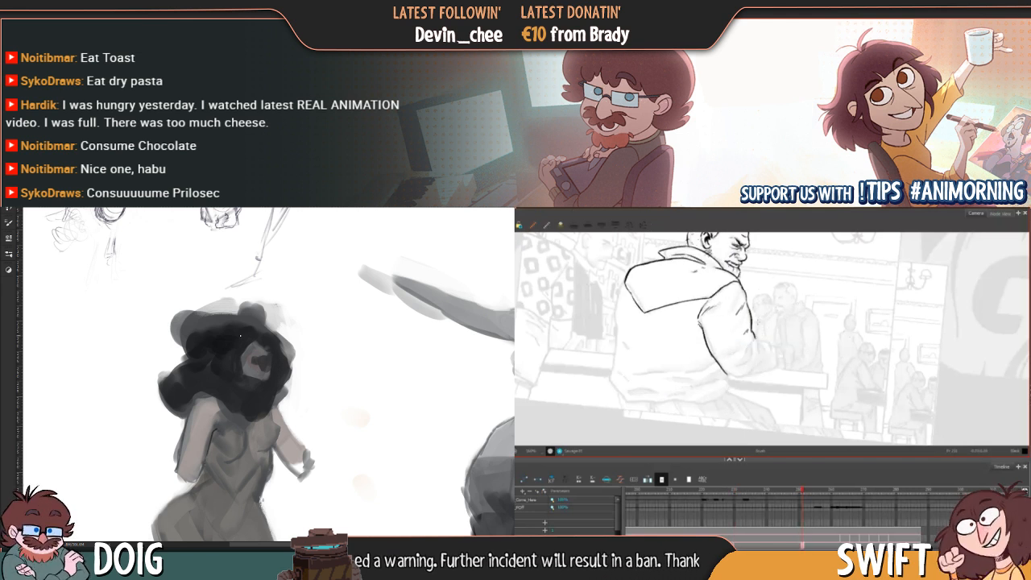
drag(230, 385, 237, 406)
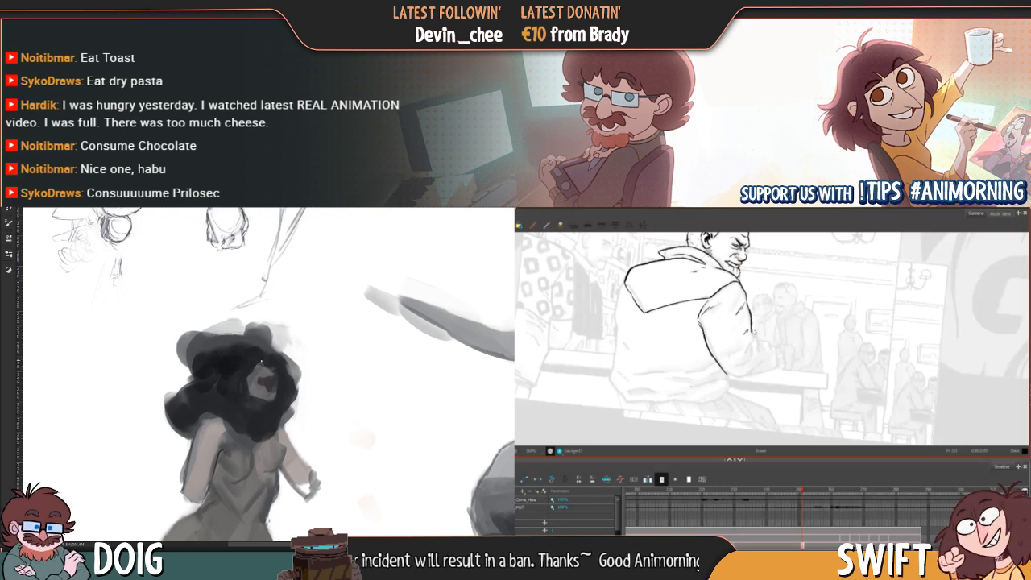
drag(276, 377, 249, 386)
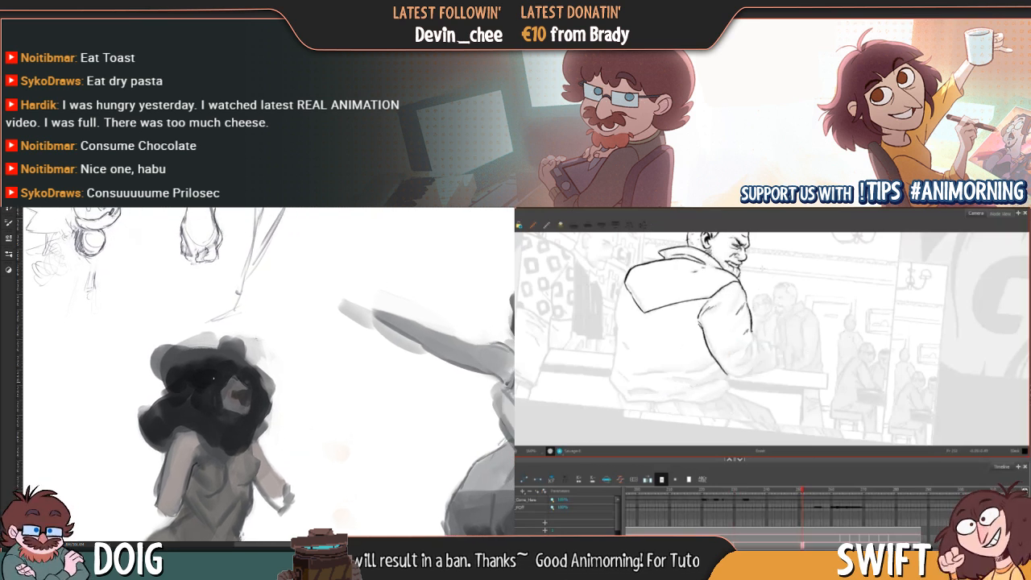
Ink the outer edge of the man's sleeve down toward the forearm, flipping between neighbouring drawings to check it
key(ctrl+plus)
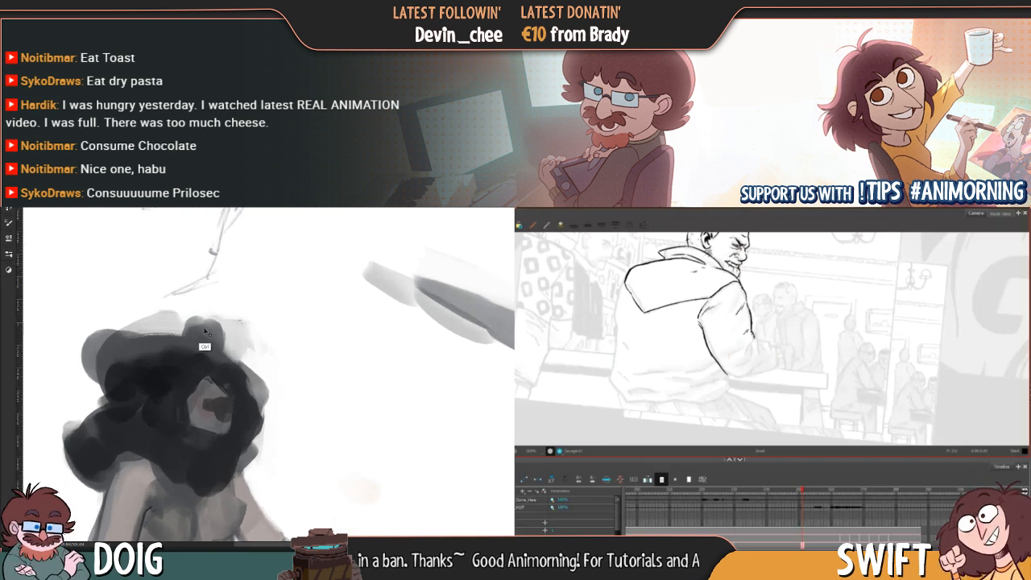
key(comma)
key(period)
key(comma)
key(period)
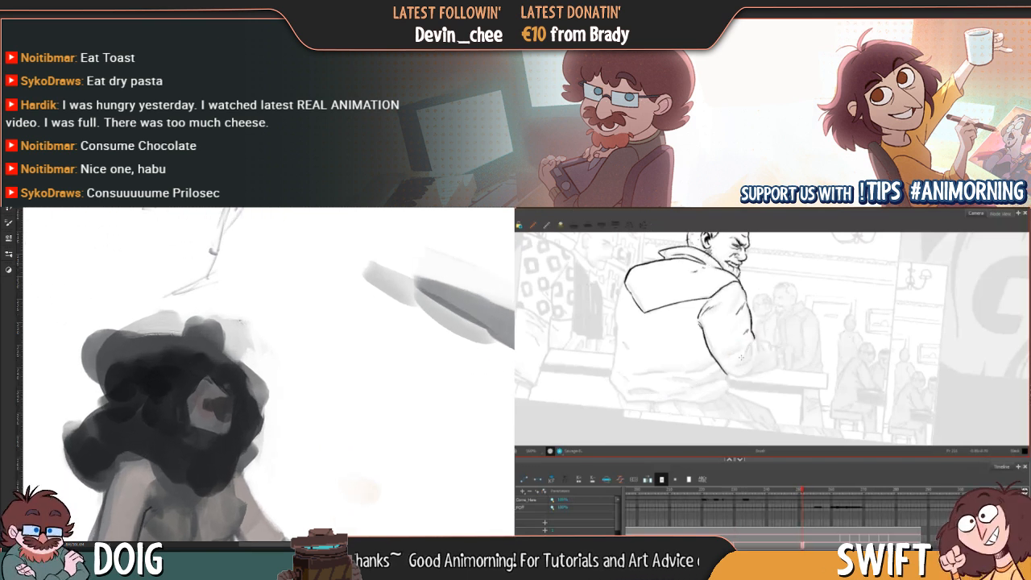
key(comma)
key(period)
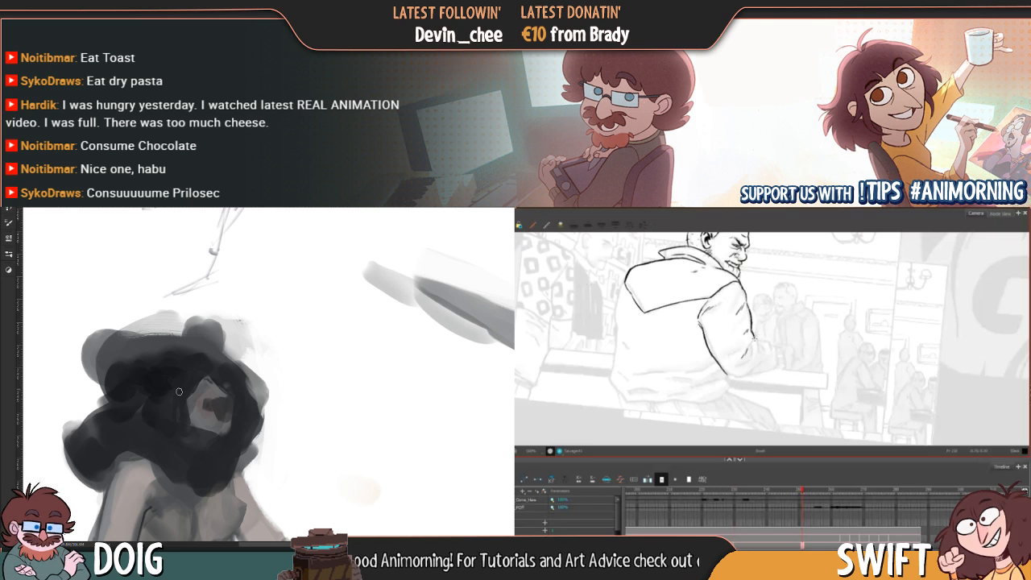
Paint two black eye patches on the woman's head and compare the man's sleeve with the key drawing
drag(175, 386, 224, 382)
key(f)
key(g)
key(f)
key(g)
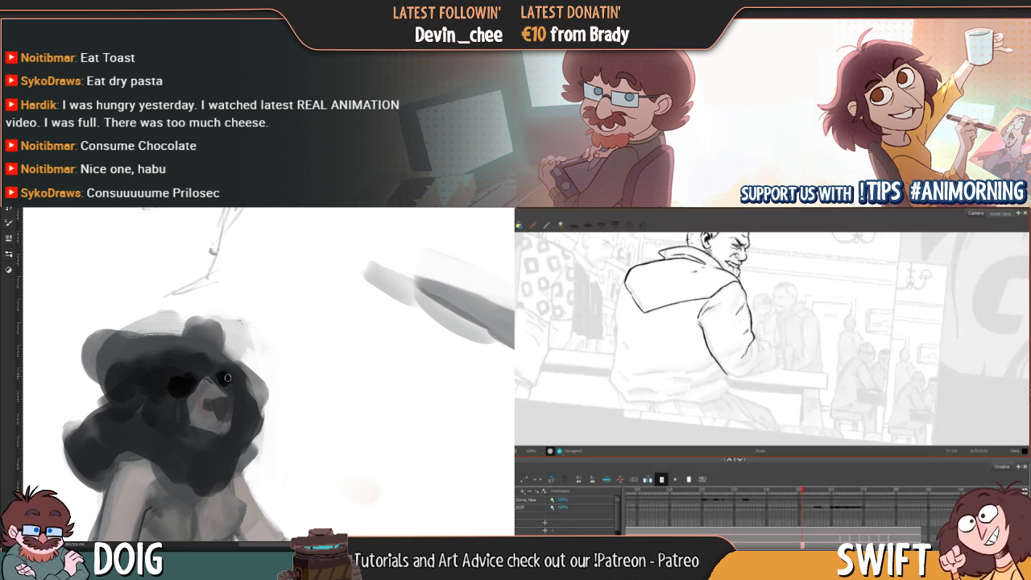
key(f)
key(g)
key(f)
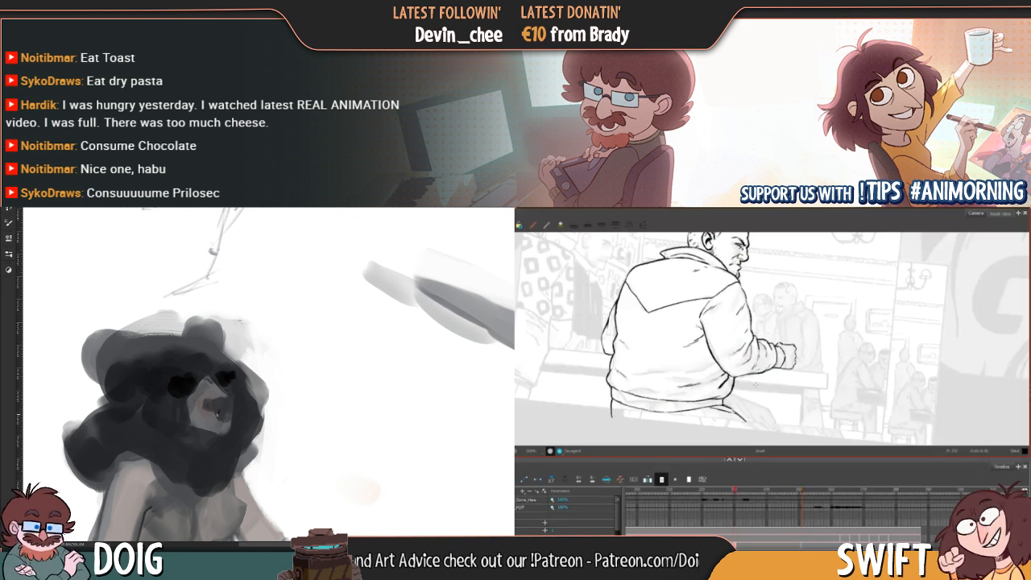
Outline an open bear-like muzzle with thin black lines while checking the man's forearm against the key drawing
key(g)
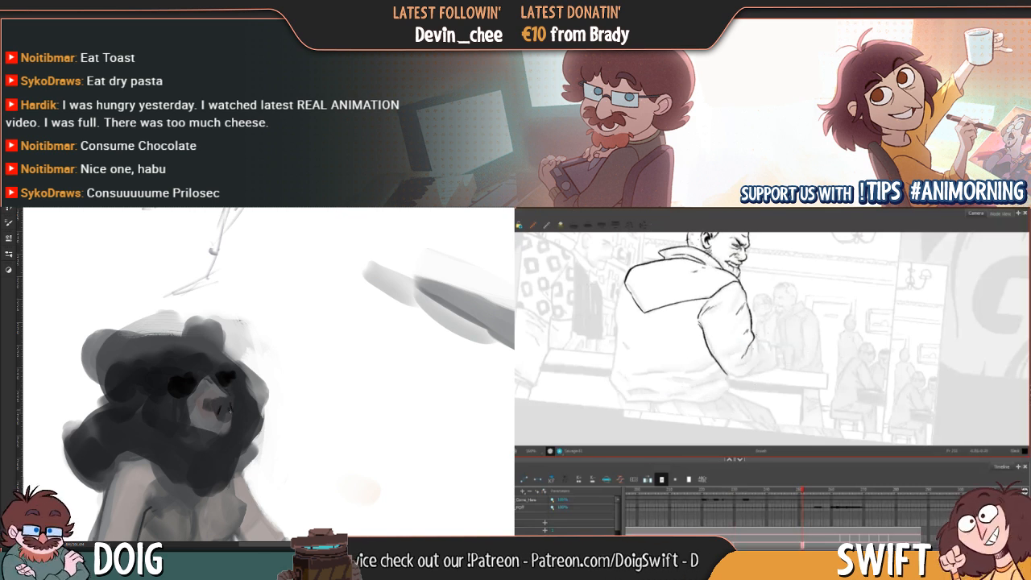
key(f)
key(g)
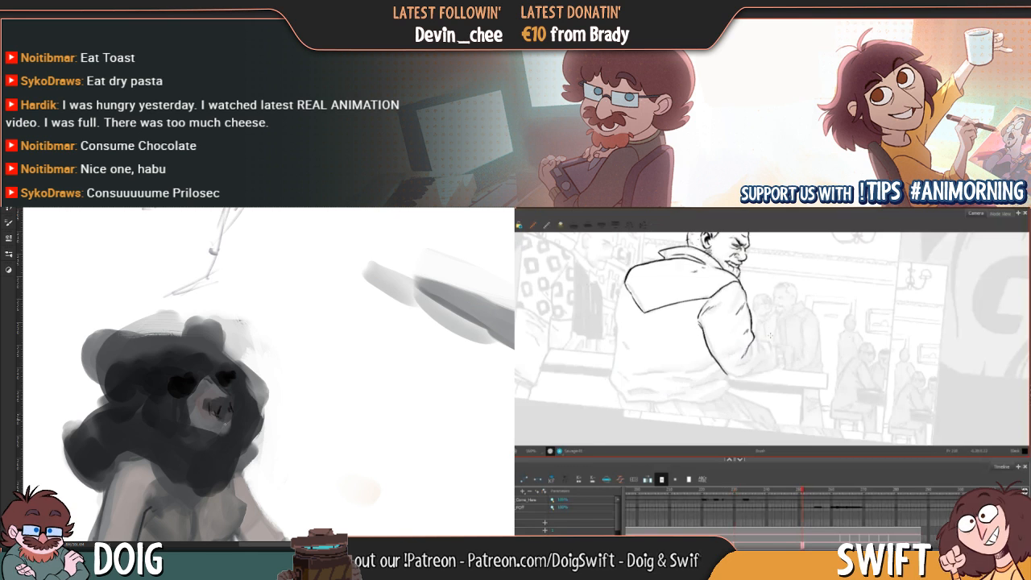
key(f)
key(g)
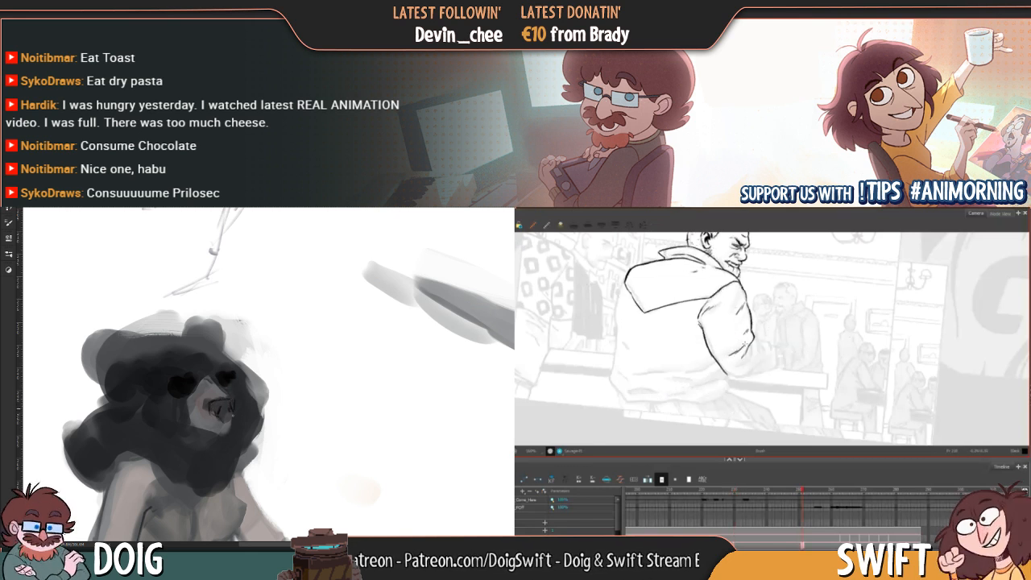
key(f)
key(g)
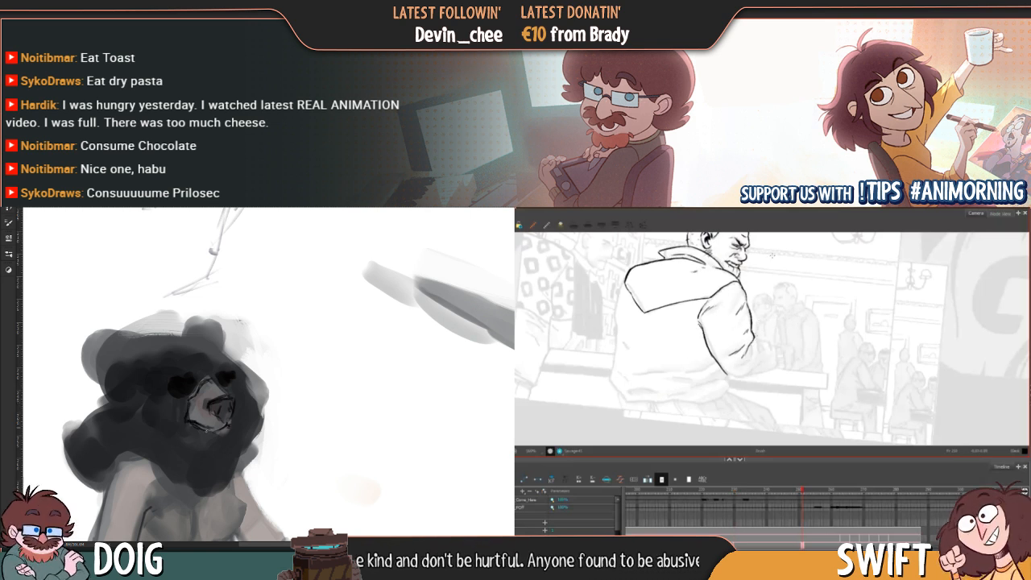
Refine the muzzle and brow with dark strokes, and ink the folds and underside of the man's forearm
drag(220, 390, 227, 360)
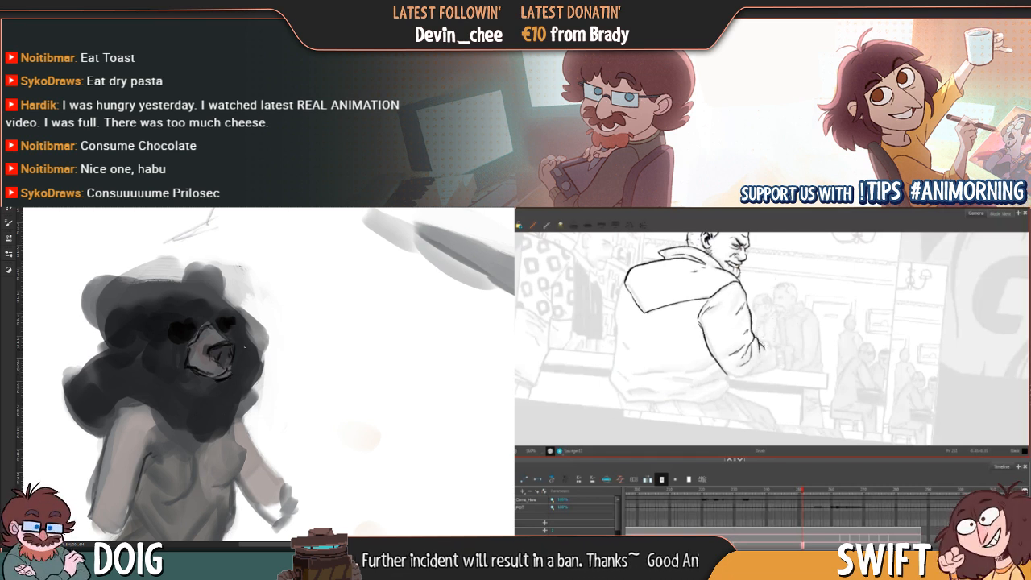
drag(232, 344, 230, 371)
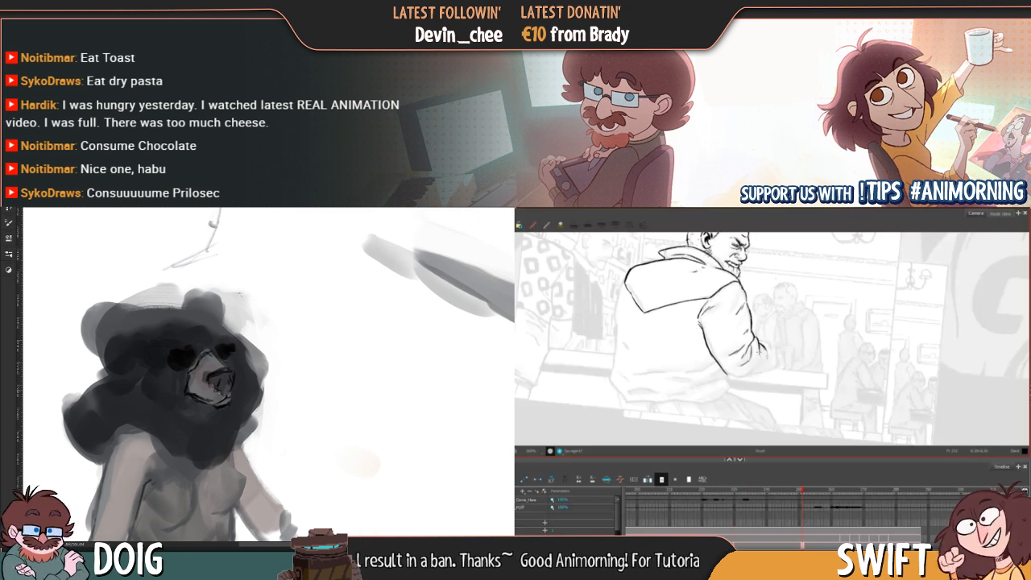
drag(239, 368, 244, 396)
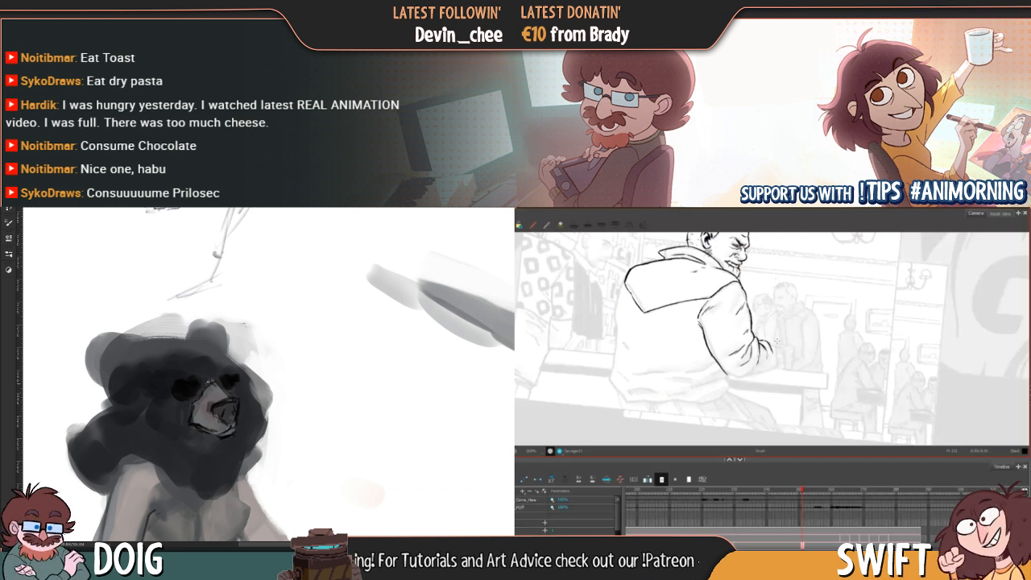
drag(208, 382, 216, 367)
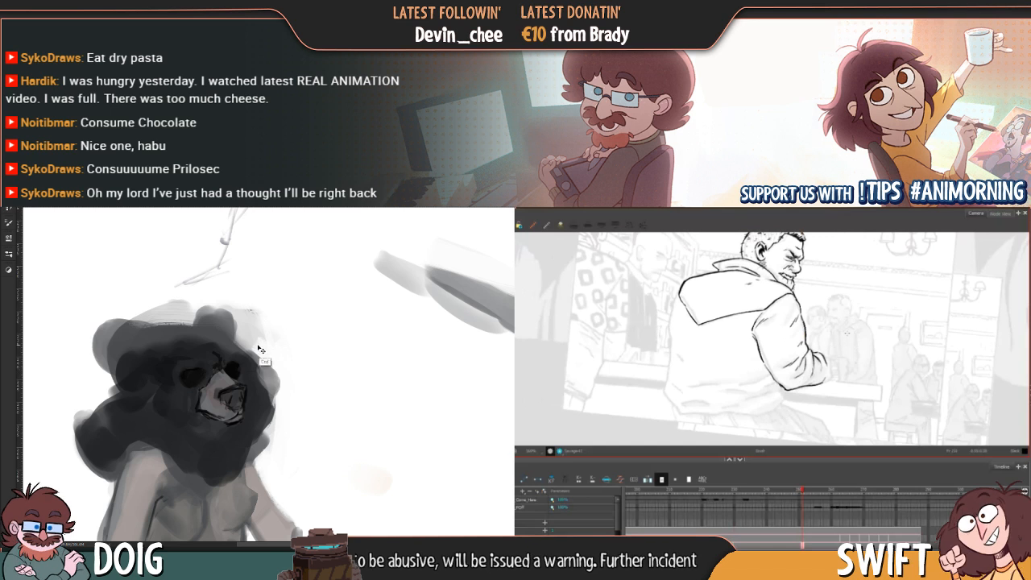
Paint the two round tufts on top of the head near-black as bear ears
key(ctrl+minus)
mouse_move(294, 374)
mouse_down()
mouse_move(267, 323)
mouse_move(287, 375)
mouse_up()
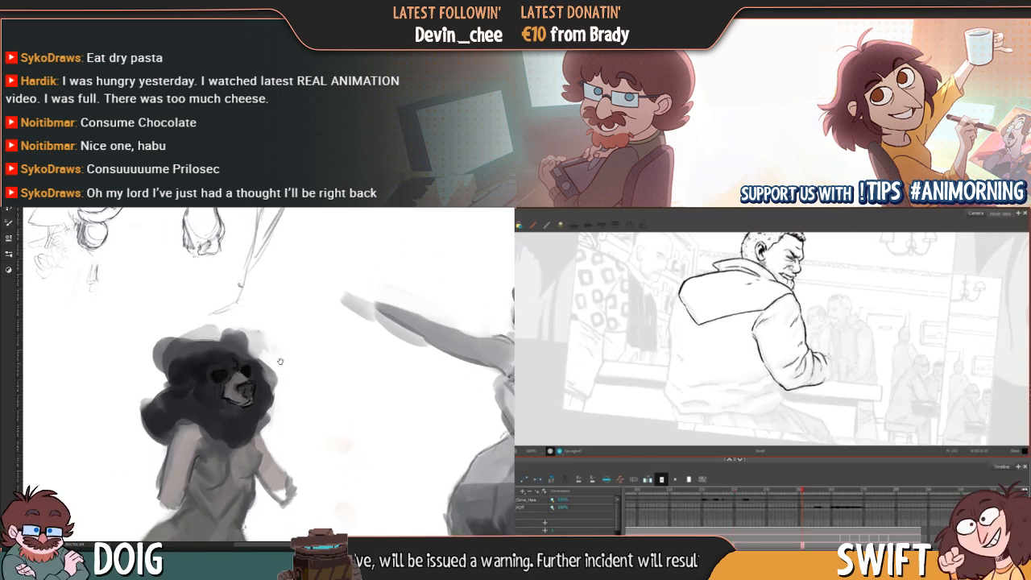
key(ctrl+plus)
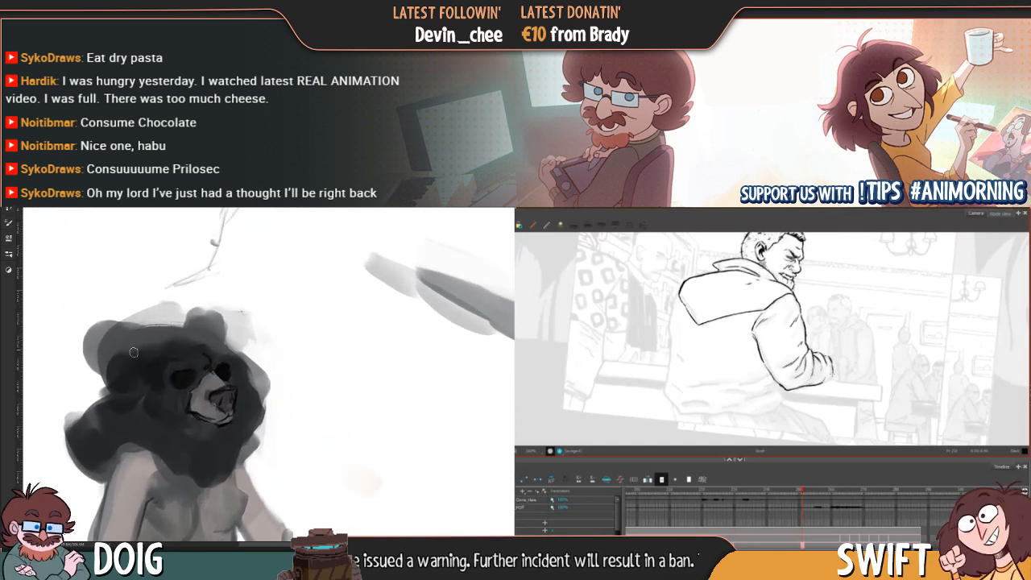
mouse_move(134, 352)
mouse_down()
mouse_move(98, 349)
mouse_move(115, 370)
mouse_move(102, 367)
mouse_move(131, 351)
mouse_up()
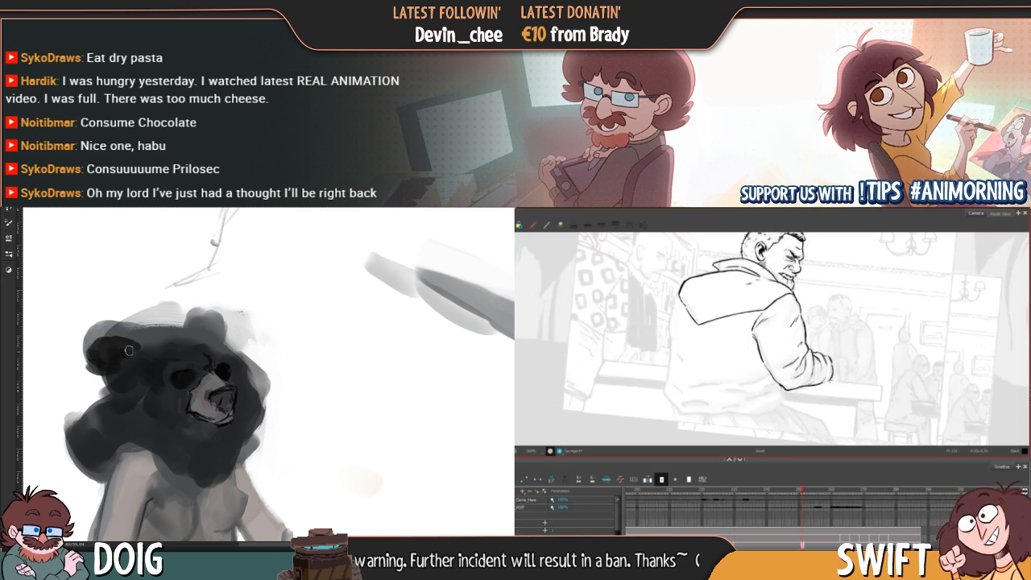
mouse_move(198, 339)
mouse_down()
mouse_move(213, 342)
mouse_move(152, 344)
mouse_up()
Erase the pale grey haze above the head, then repaint the crown and ears in sampled dark grey
key(e)
mouse_move(83, 356)
mouse_down()
mouse_move(98, 333)
mouse_move(91, 342)
mouse_move(130, 329)
mouse_move(148, 345)
mouse_move(181, 331)
mouse_move(148, 321)
mouse_move(238, 332)
mouse_up()
alt+click(207, 360)
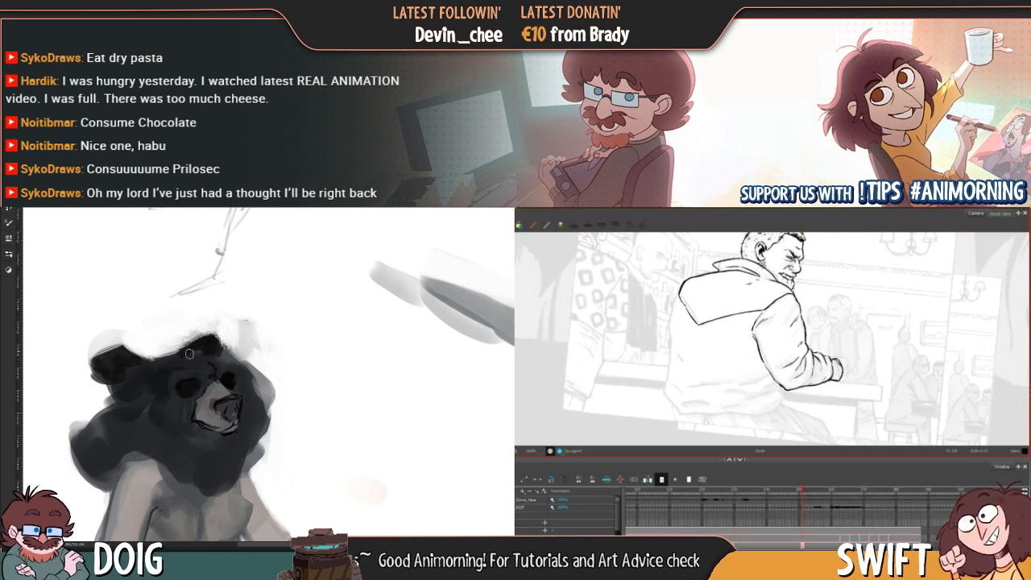
drag(175, 360, 138, 354)
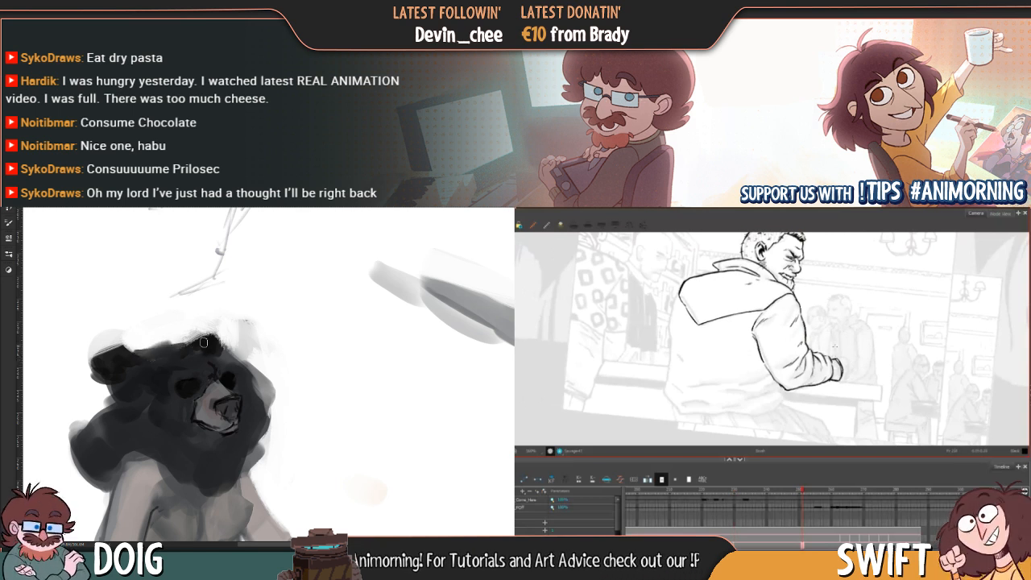
mouse_move(204, 343)
mouse_down()
mouse_move(194, 338)
mouse_move(219, 347)
mouse_move(247, 315)
mouse_move(240, 326)
mouse_move(256, 398)
mouse_move(249, 354)
mouse_move(239, 413)
mouse_up()
Clean up the outline of the bear head and mane, and check the man's cuff against the key drawing
alt+click(244, 377)
mouse_move(252, 352)
mouse_down()
mouse_move(266, 328)
mouse_move(249, 379)
mouse_move(263, 338)
mouse_up()
key(period)
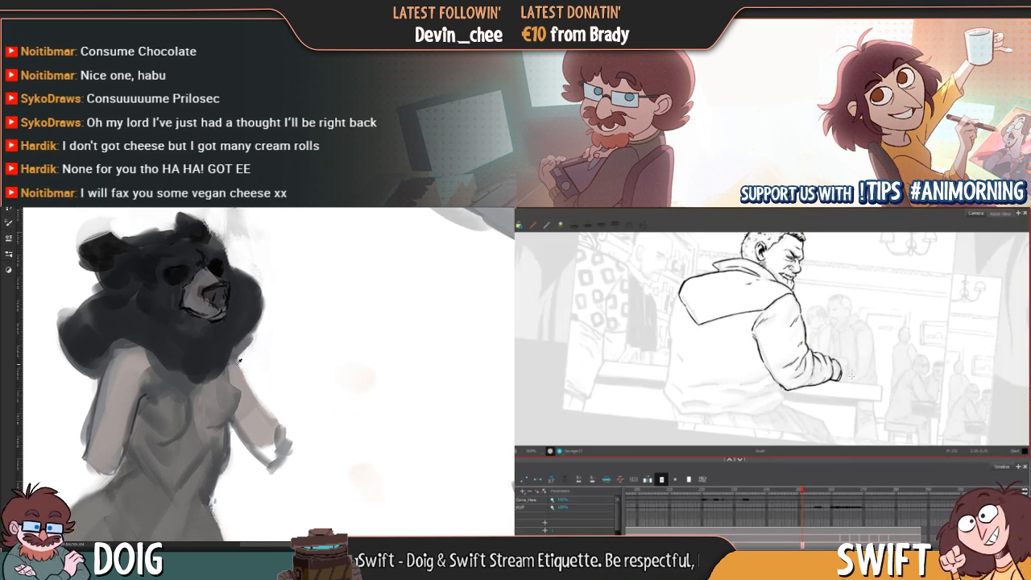
drag(273, 342, 250, 338)
drag(165, 345, 210, 358)
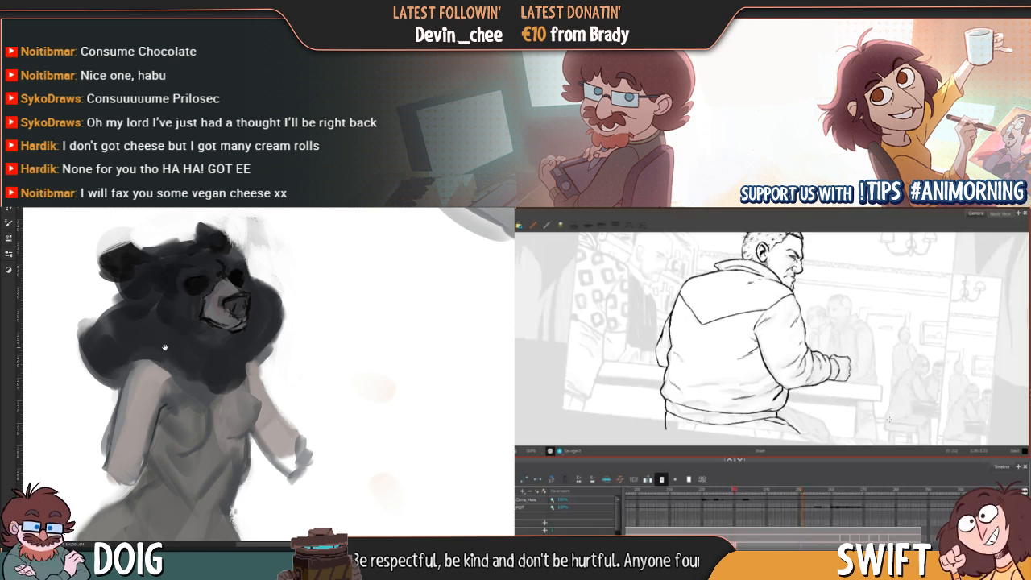
drag(166, 346, 224, 370)
mouse_move(153, 409)
mouse_down()
mouse_move(141, 370)
mouse_move(177, 332)
mouse_up()
drag(154, 408, 173, 414)
mouse_move(326, 363)
mouse_down()
mouse_move(299, 370)
mouse_move(249, 326)
mouse_move(236, 404)
mouse_up()
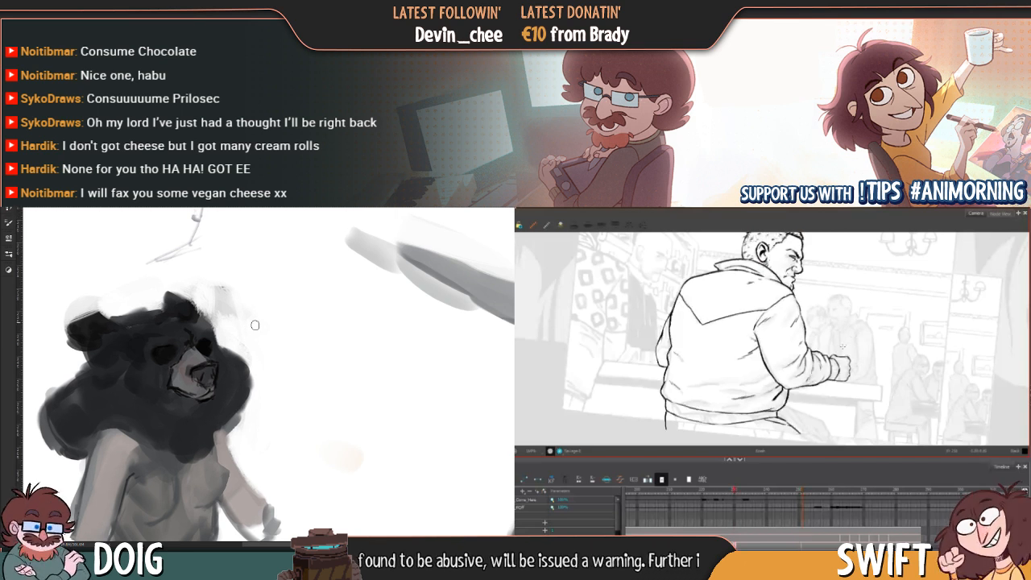
Fill out the mane over the shoulder with sampled dark grey and ink the man's fist beyond the cuff
drag(174, 374, 259, 332)
alt+click(162, 380)
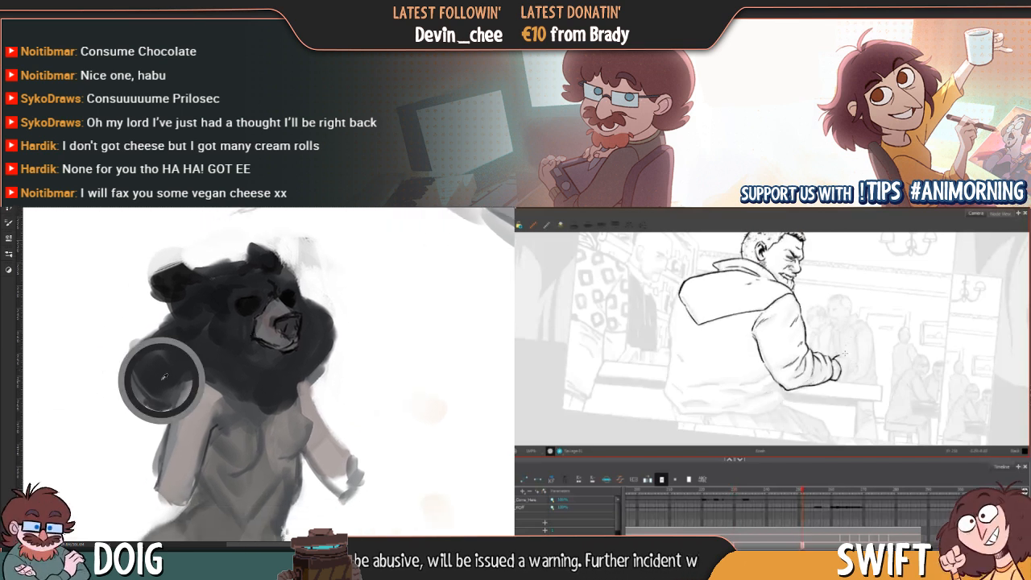
drag(143, 396, 149, 407)
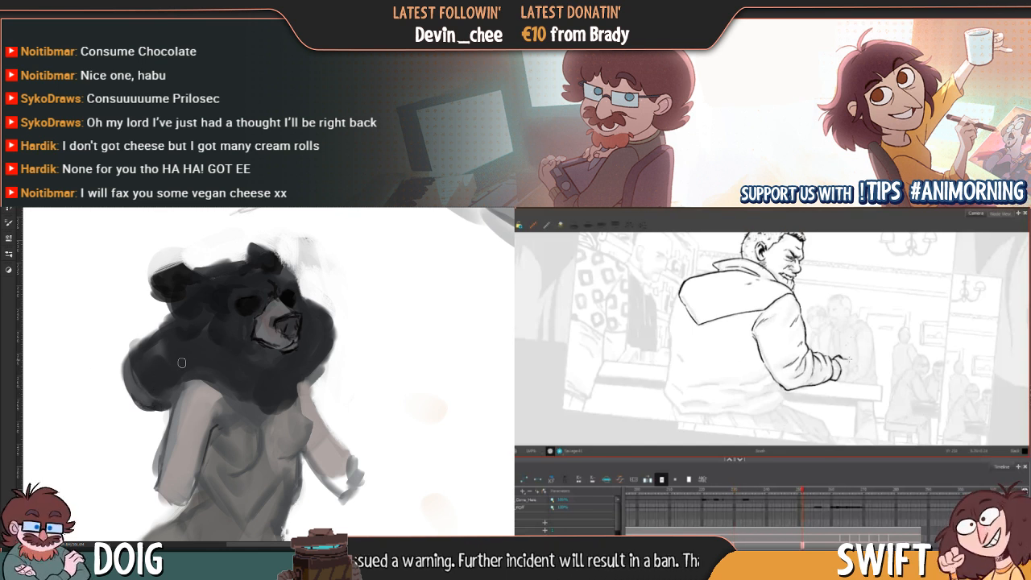
drag(841, 360, 854, 360)
drag(161, 412, 174, 393)
drag(854, 360, 851, 365)
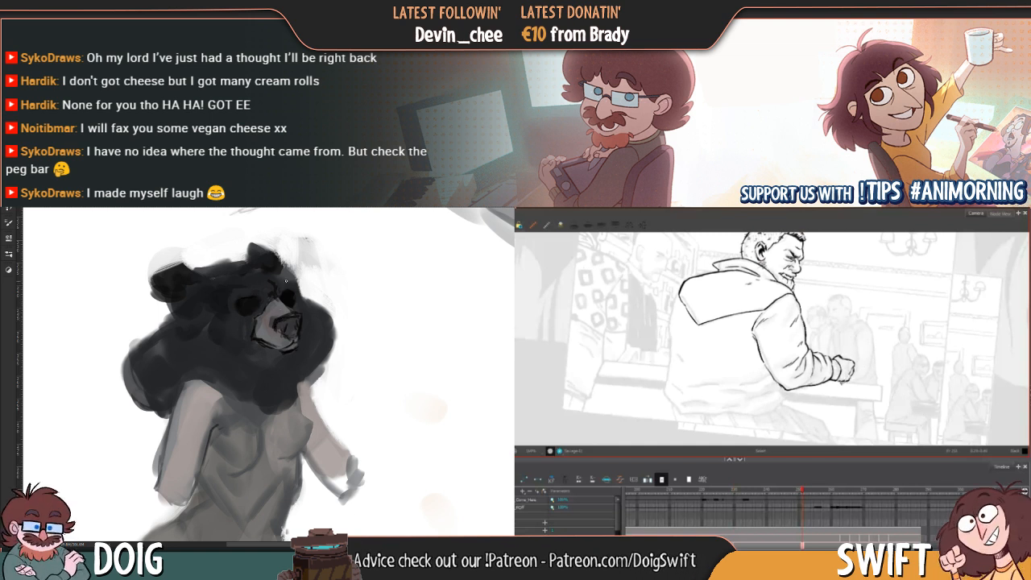
Select and adjust the strokes of the man's fist, and add small dark touches to the bear's muzzle
mouse_move(840, 360)
mouse_down()
mouse_move(865, 352)
mouse_move(847, 393)
mouse_up()
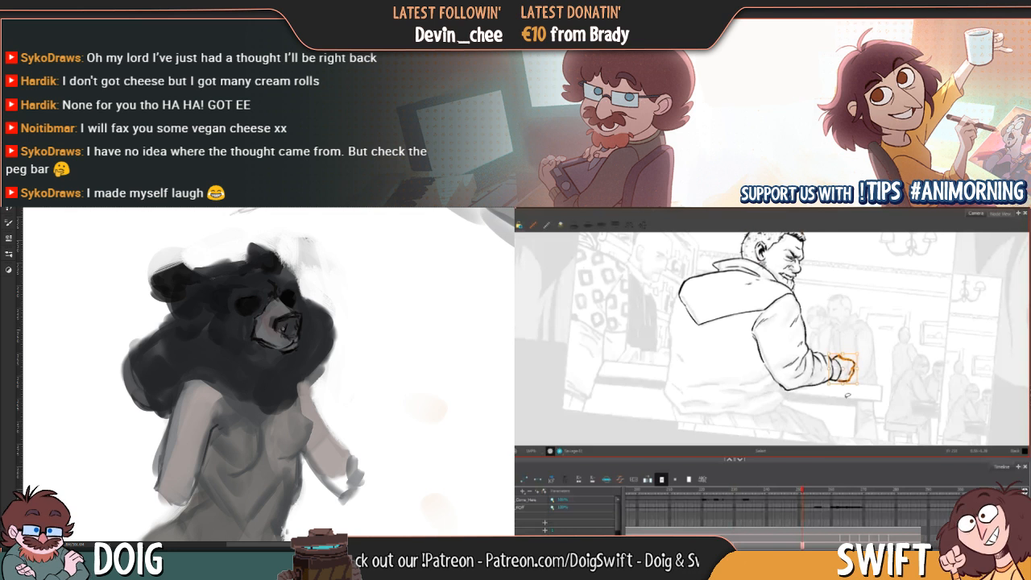
key(Escape)
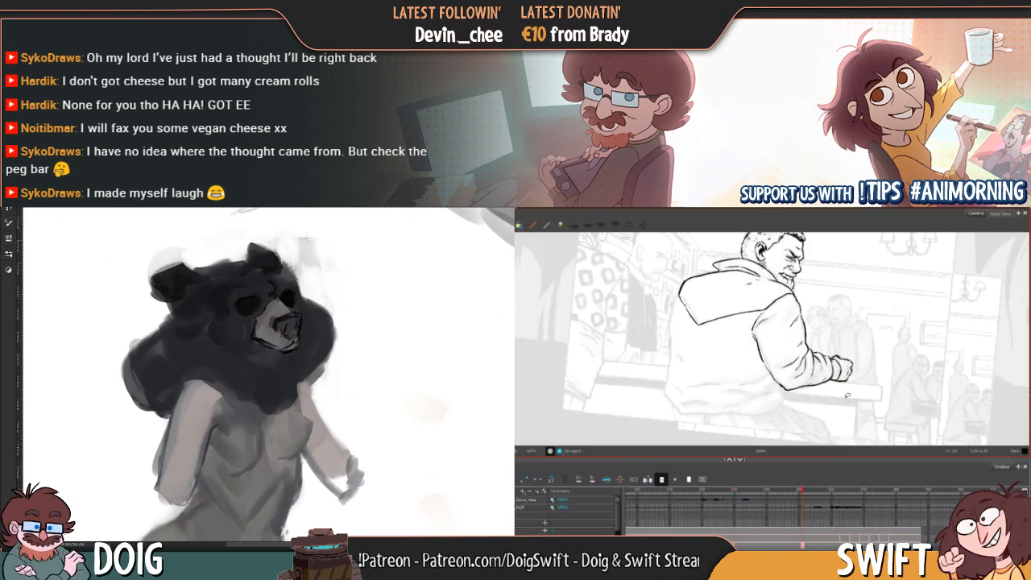
drag(303, 304, 278, 339)
drag(833, 374, 857, 372)
drag(278, 338, 278, 304)
drag(857, 371, 859, 373)
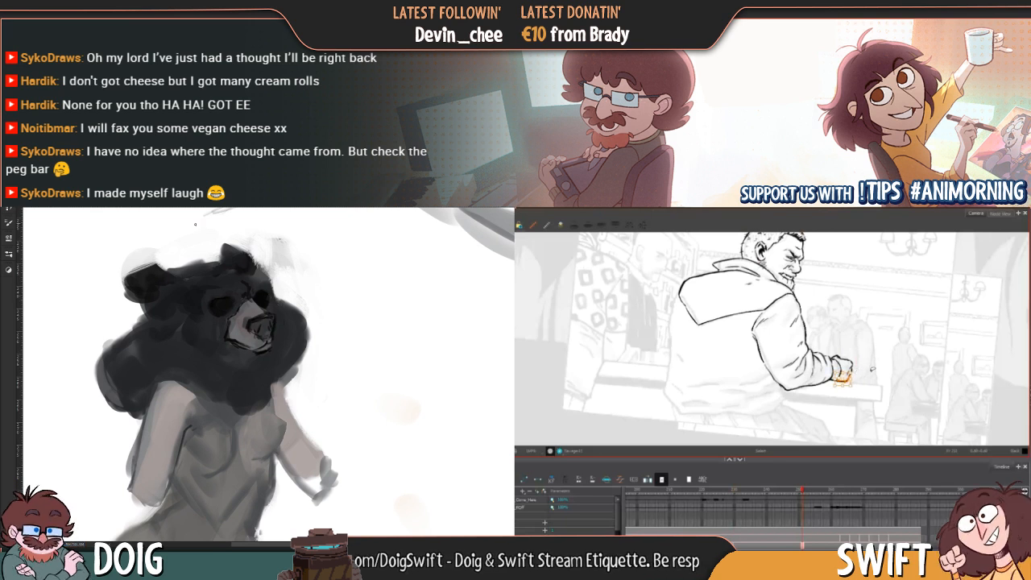
key(Escape)
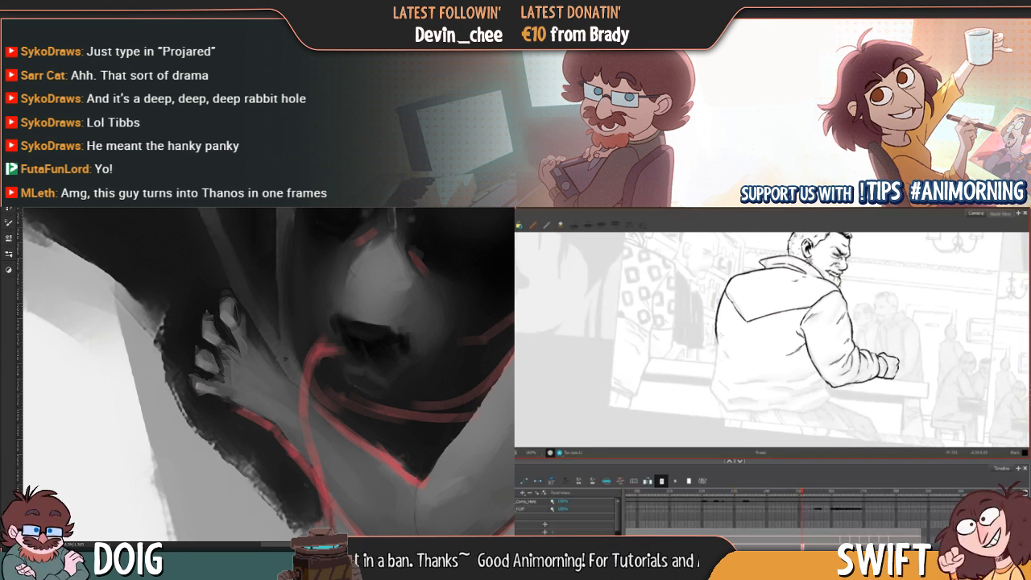
Undo the last stroke
key(ctrl+z)
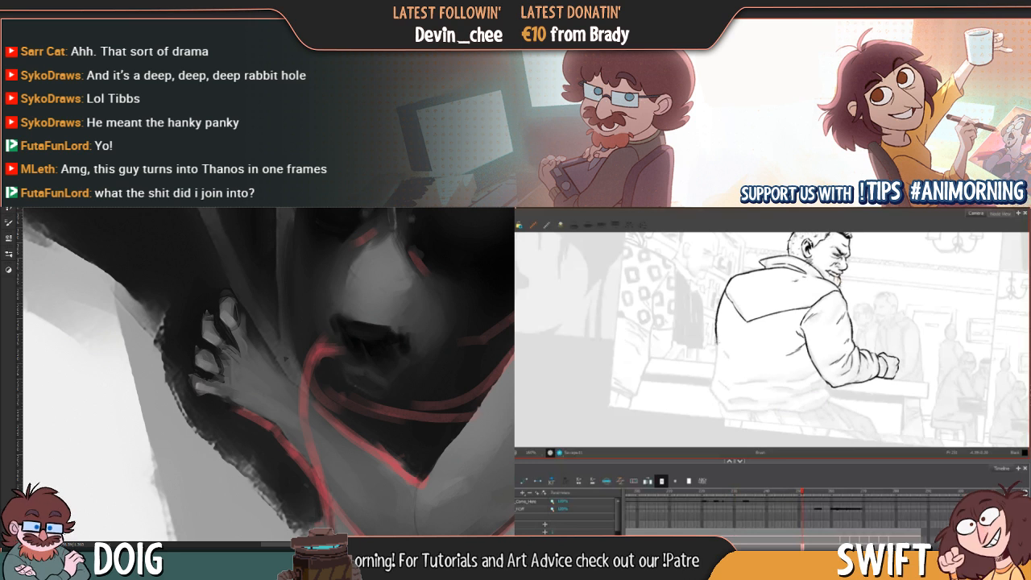
Adjust the short stroke on the outline of the man's jacket back, checking it against the key drawing
key(comma)
key(period)
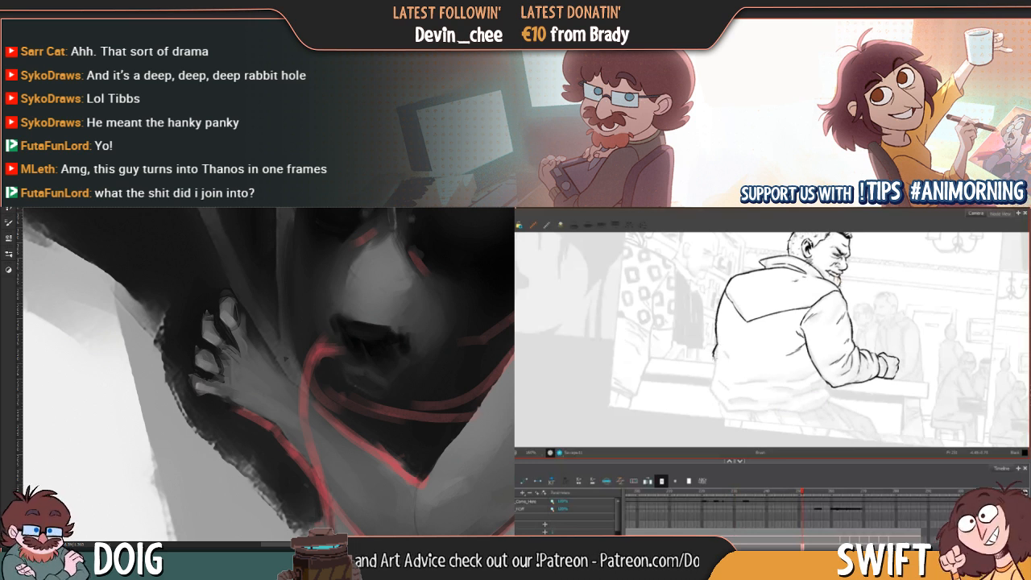
key(comma)
key(period)
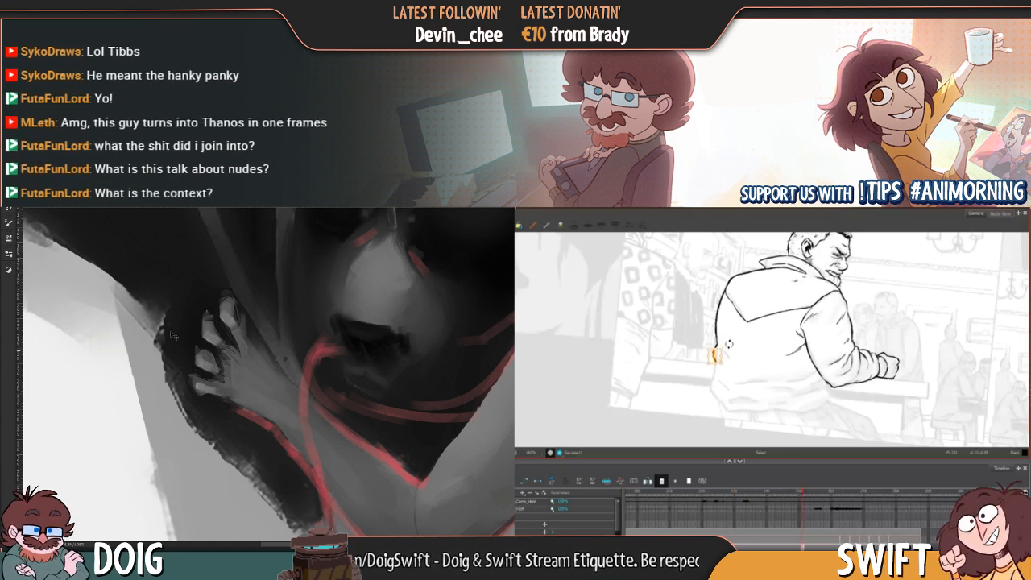
key(f)
key(g)
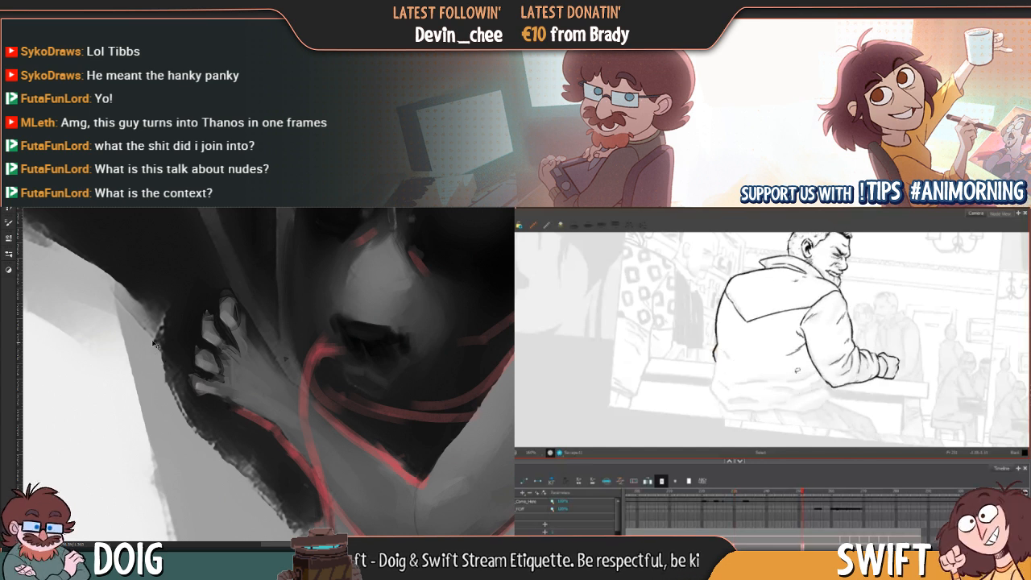
key(f)
key(g)
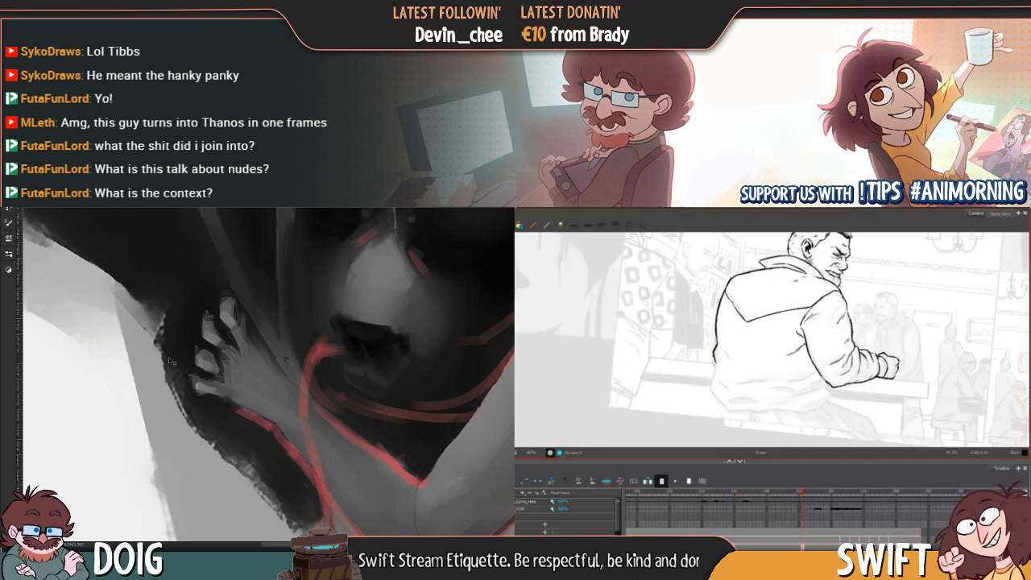
Touch up the figure's raised fingers with sampled dark grey, and compare the man's back outline with the key drawing
mouse_move(207, 357)
mouse_down()
mouse_move(186, 349)
mouse_move(180, 379)
mouse_up()
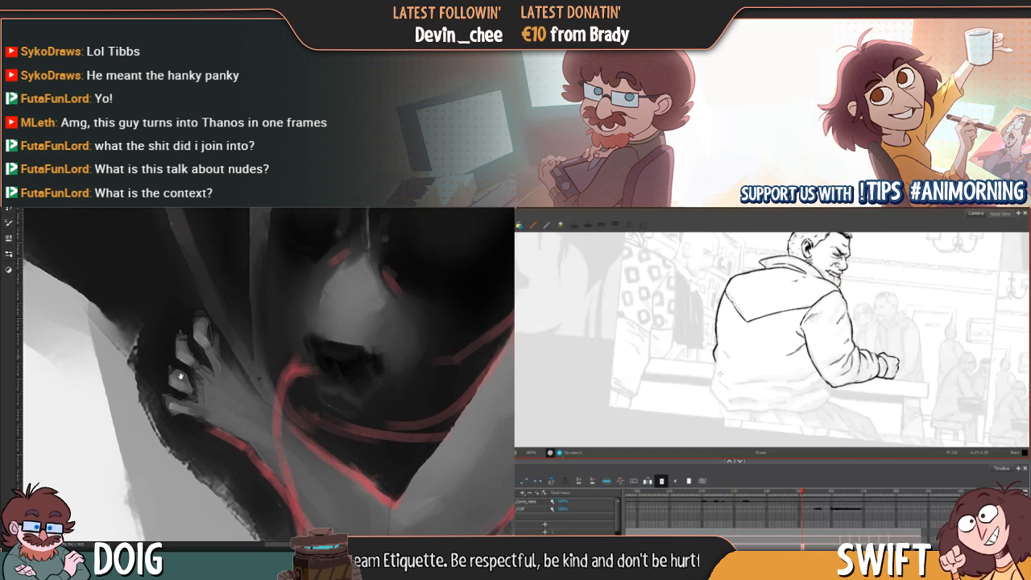
key(f)
key(g)
key(f)
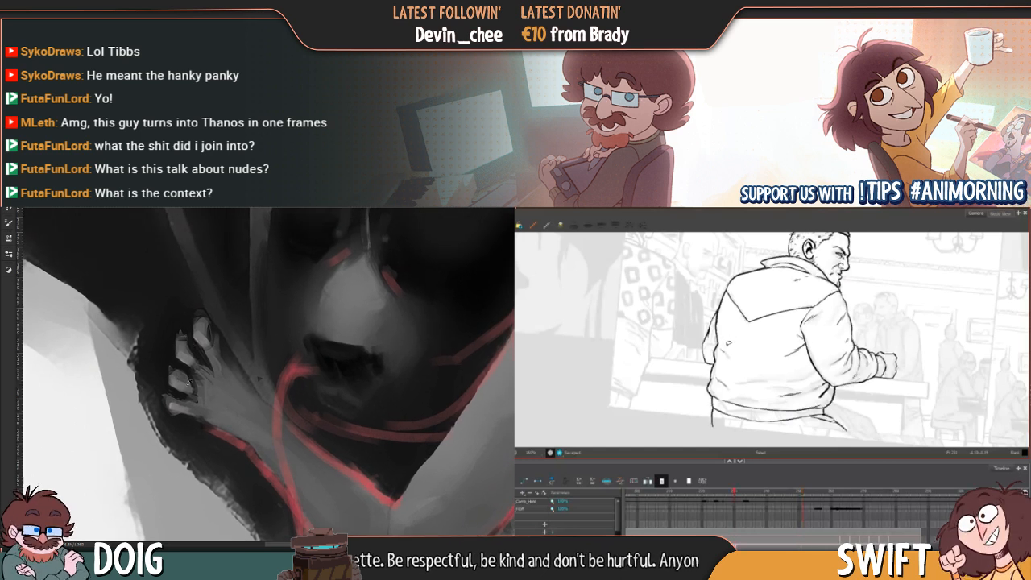
key(g)
key(f)
alt+click(164, 374)
key(g)
key(f)
key(g)
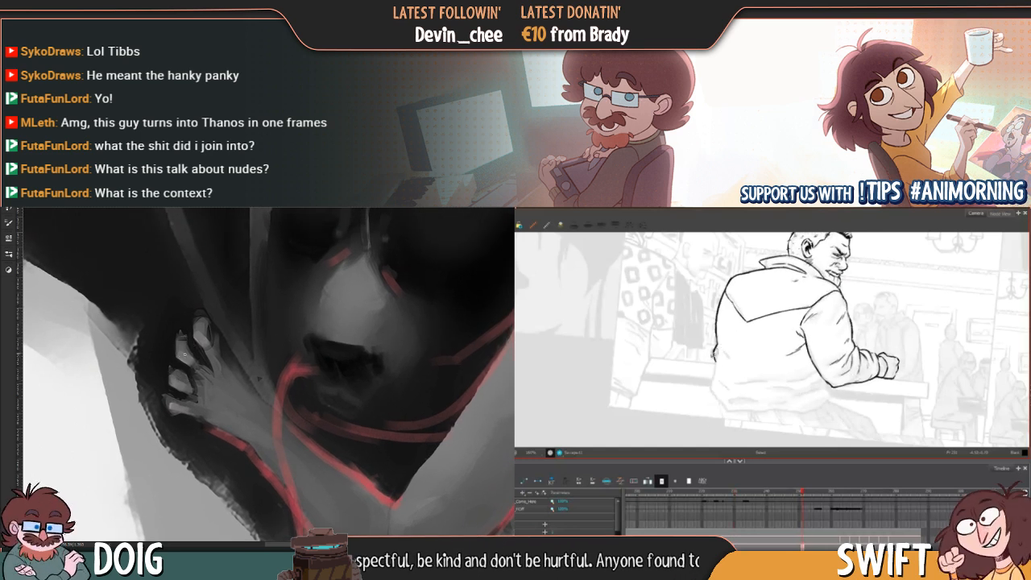
Adjust the lower stroke of the man's back outline, and refine the dark gaps between the figure's raised fingers
click(716, 352)
key(f)
key(g)
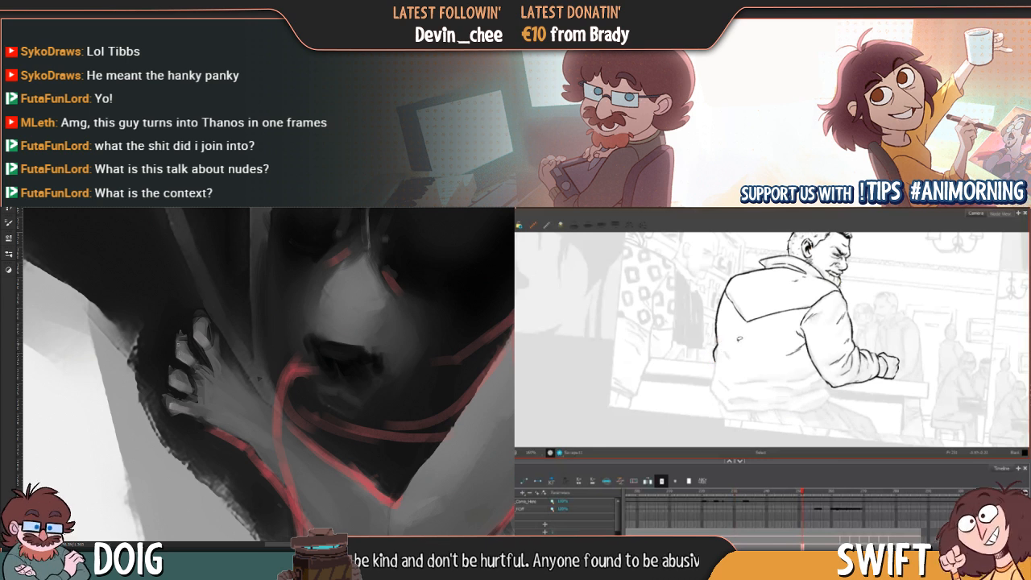
drag(193, 347, 185, 381)
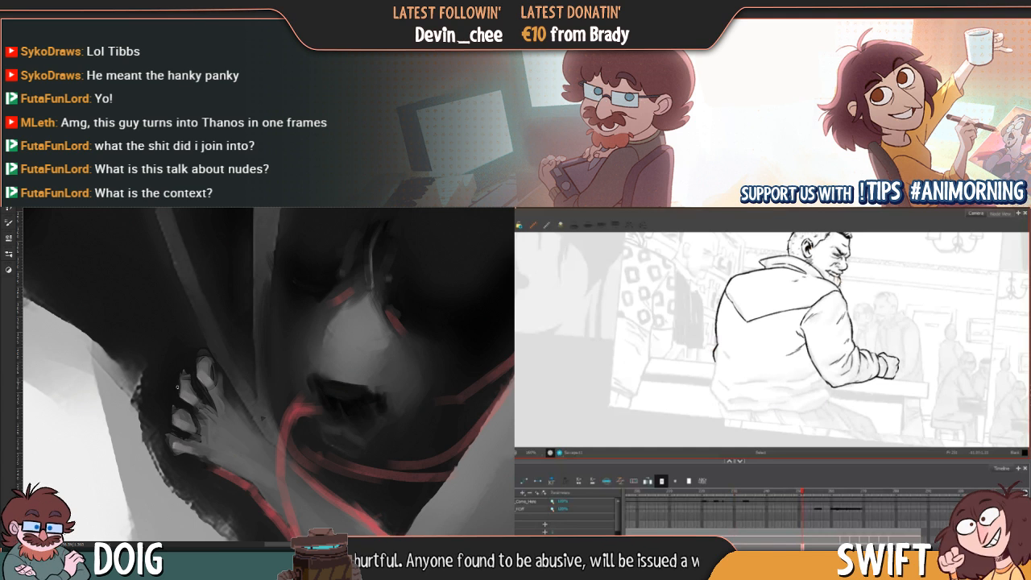
scroll(197, 395, down, 2)
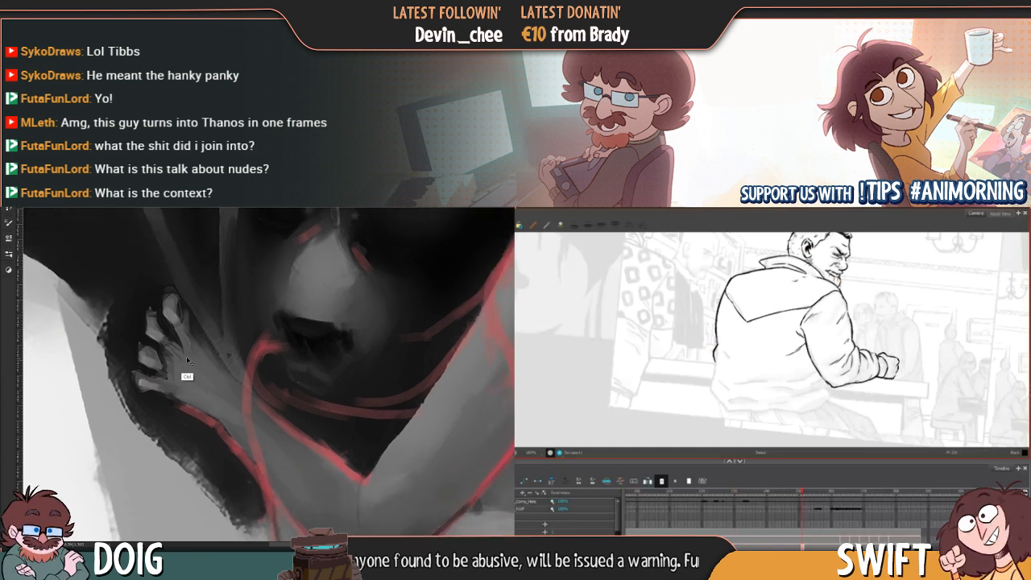
drag(187, 376, 195, 341)
scroll(194, 340, up, 2)
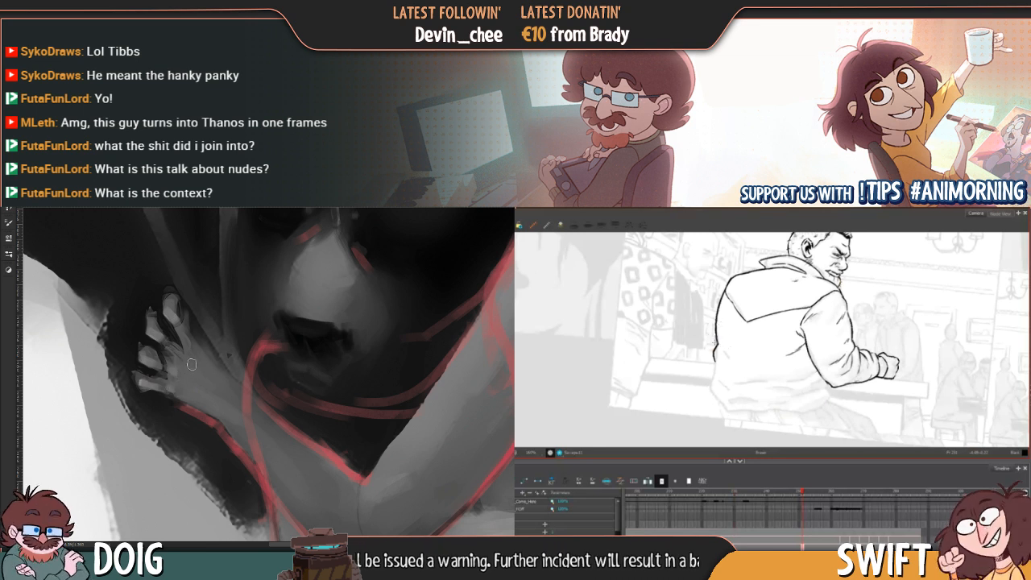
Extend the outline of the man's jacket back down toward the waist, following the key drawing
key(f)
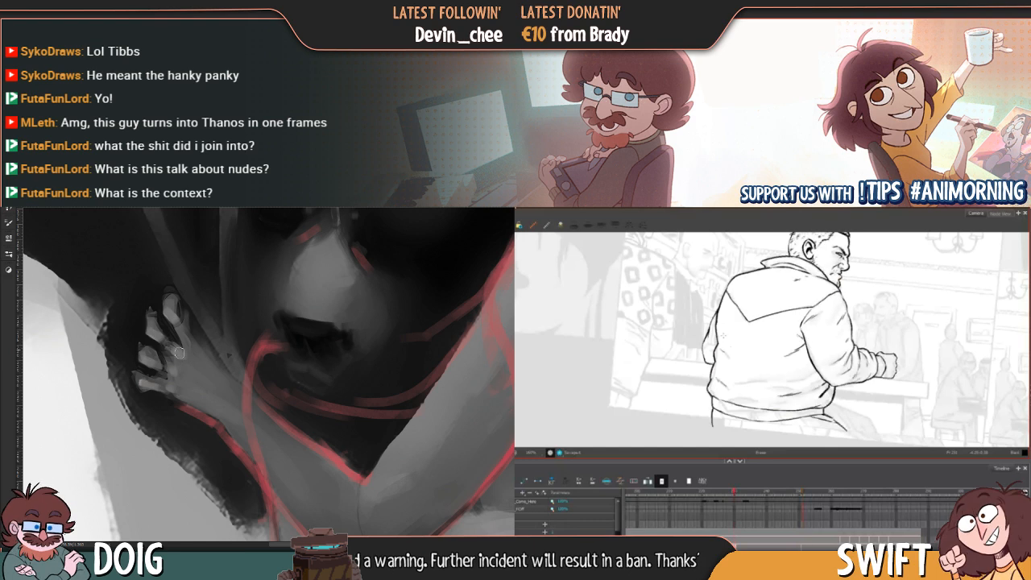
key(ctrl+minus)
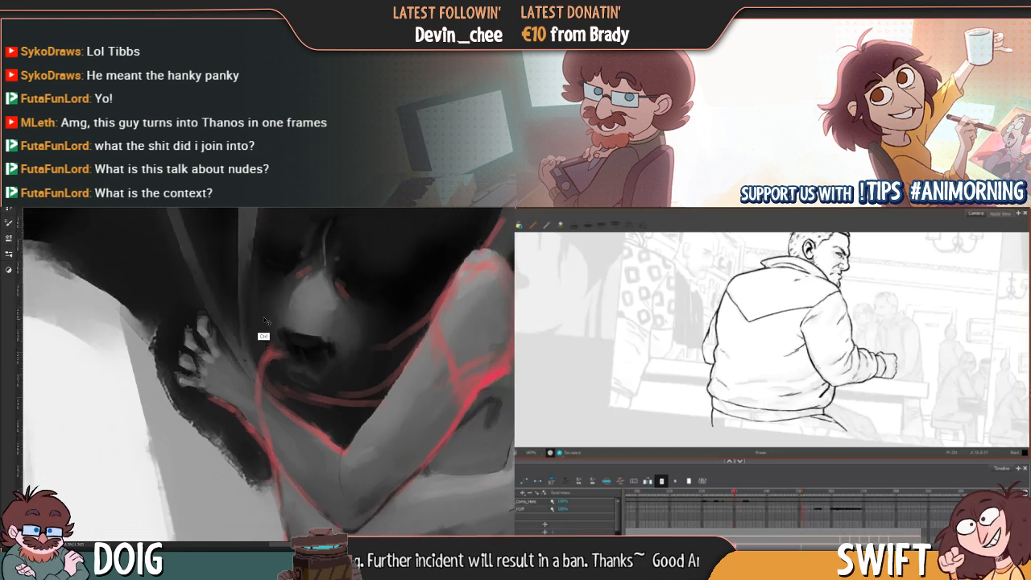
key(ctrl+minus)
key(g)
key(f)
key(g)
key(f)
key(g)
mouse_move(267, 365)
mouse_down()
mouse_move(229, 368)
mouse_move(242, 361)
mouse_up()
key(f)
key(g)
drag(716, 361, 713, 377)
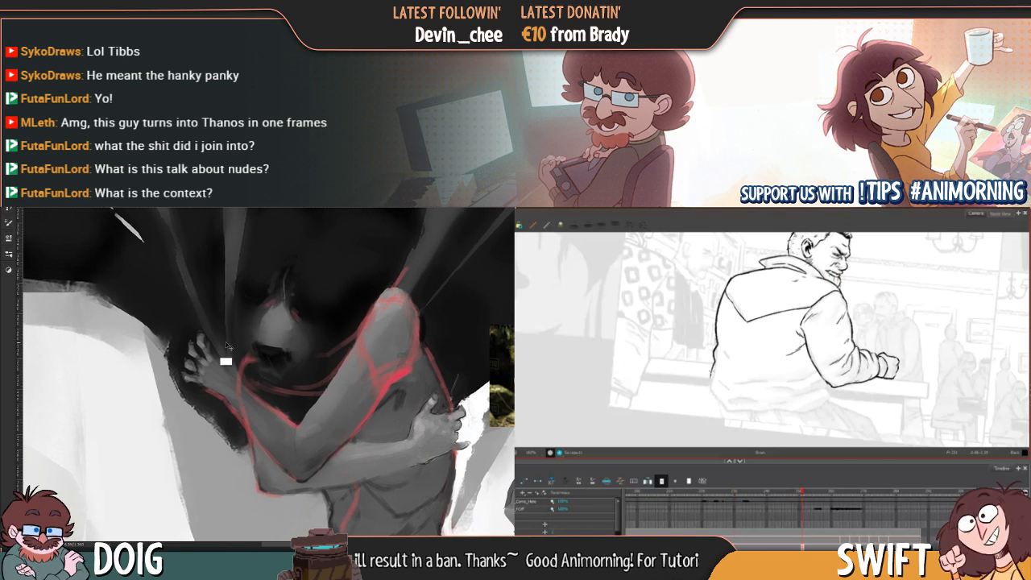
Paint lighter grey over the back of the figure's raised hand, and check the extended jacket outline against the key drawing
key(ctrl+plus)
key(f)
key(g)
key(ctrl+plus)
key(f)
key(g)
mouse_move(193, 345)
mouse_down()
mouse_move(258, 348)
mouse_move(219, 384)
mouse_up()
key(f)
key(g)
key(f)
key(g)
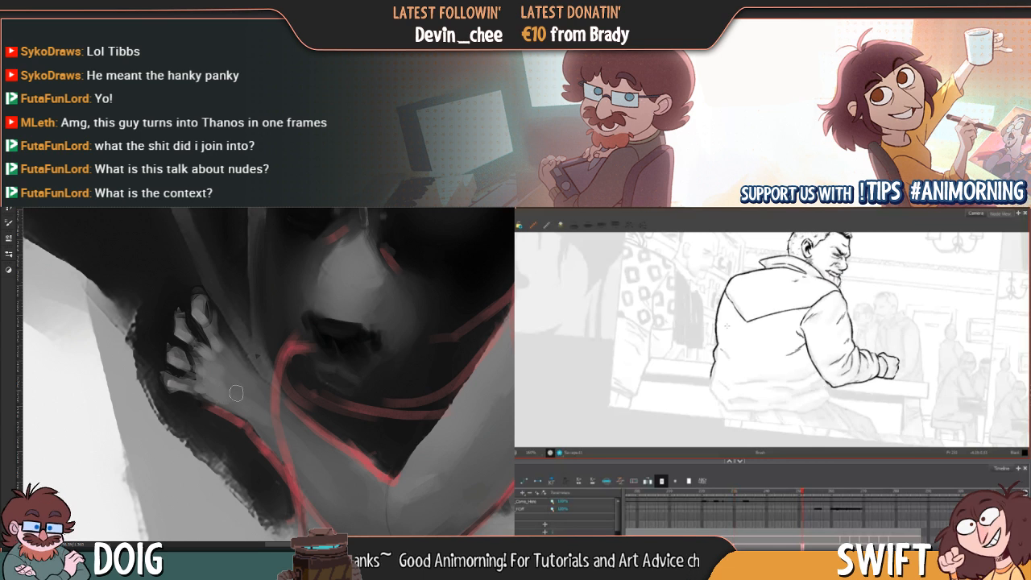
Blend the tones from the raised hand into the wrist while comparing the man's drawing with its key
key(f)
key(g)
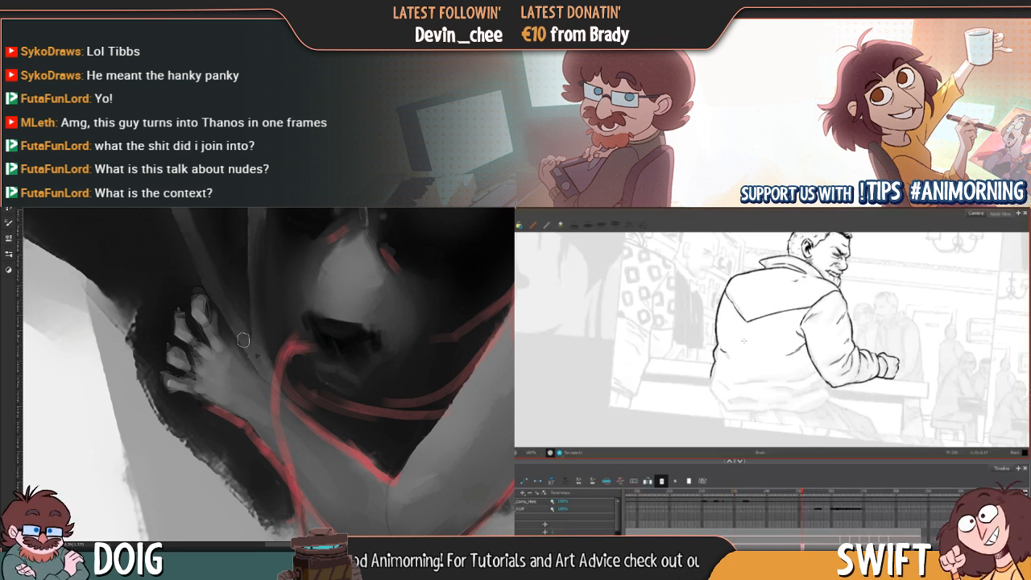
key(f)
key(g)
key(f)
key(g)
mouse_move(214, 321)
mouse_down()
mouse_move(241, 372)
mouse_move(246, 365)
mouse_up()
key(f)
key(g)
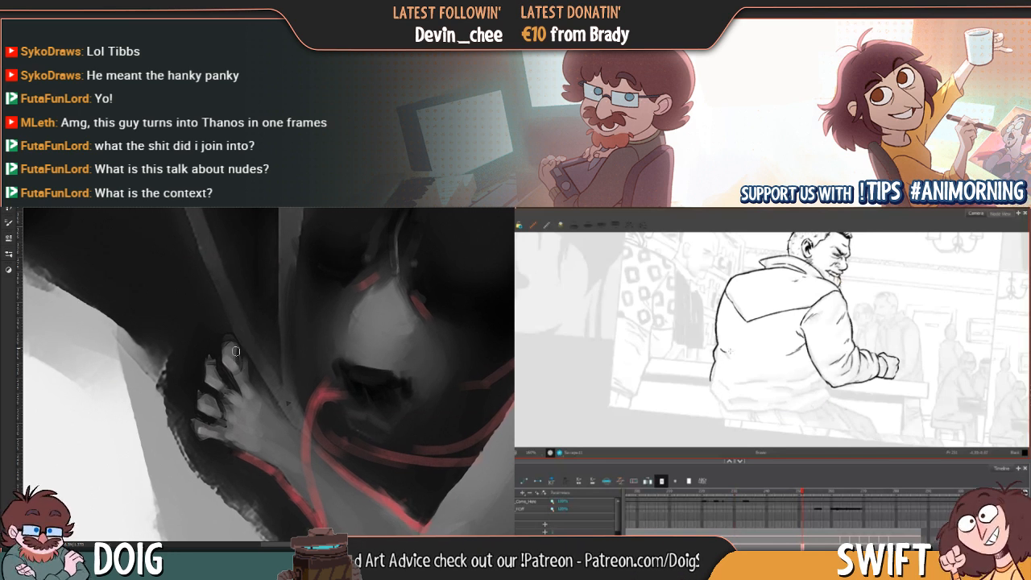
Model the raised fingertips with lighter grey, and continue the jacket's back outline toward the hem
key(f)
key(g)
key(f)
key(g)
key(f)
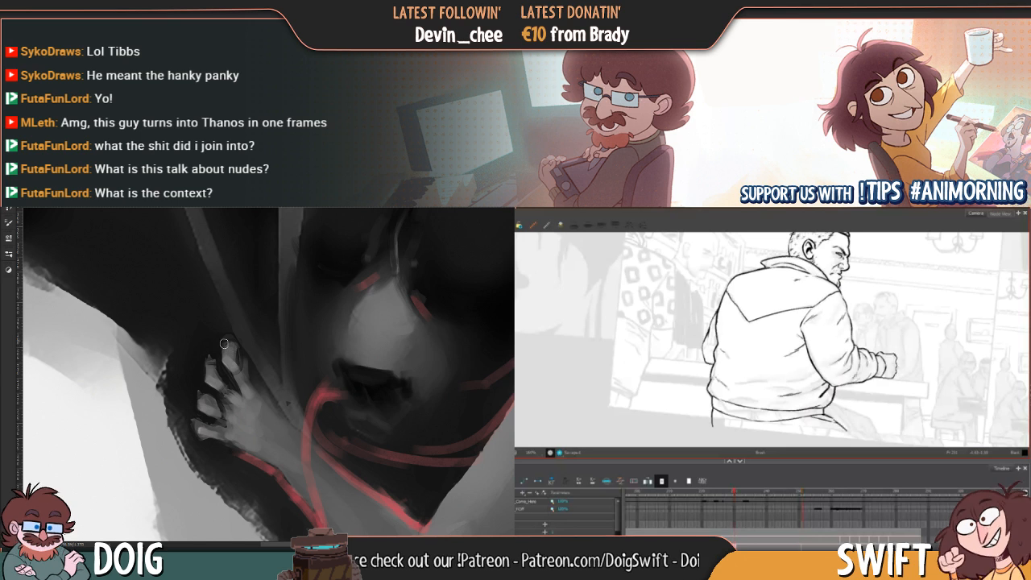
key(g)
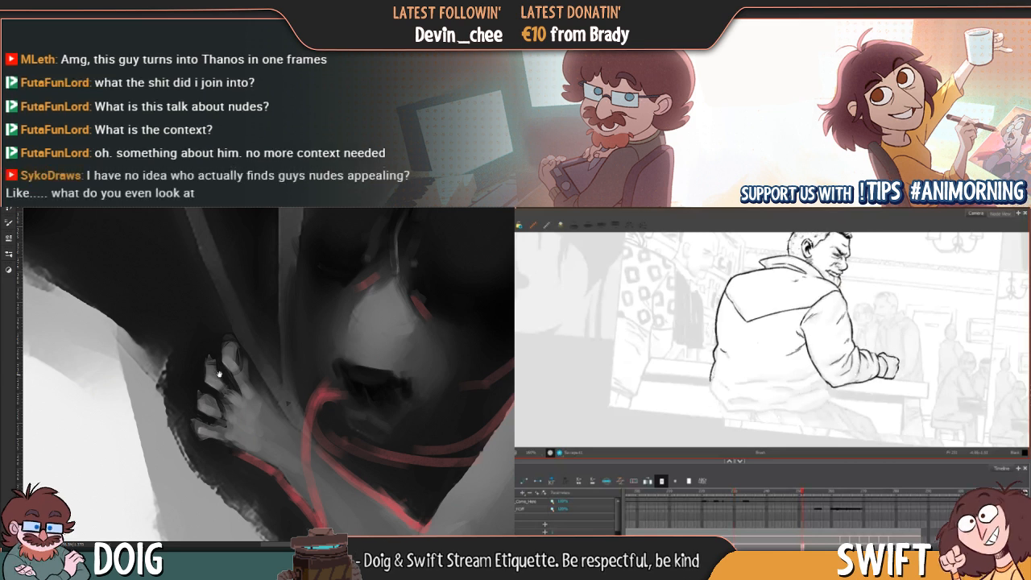
drag(218, 372, 224, 360)
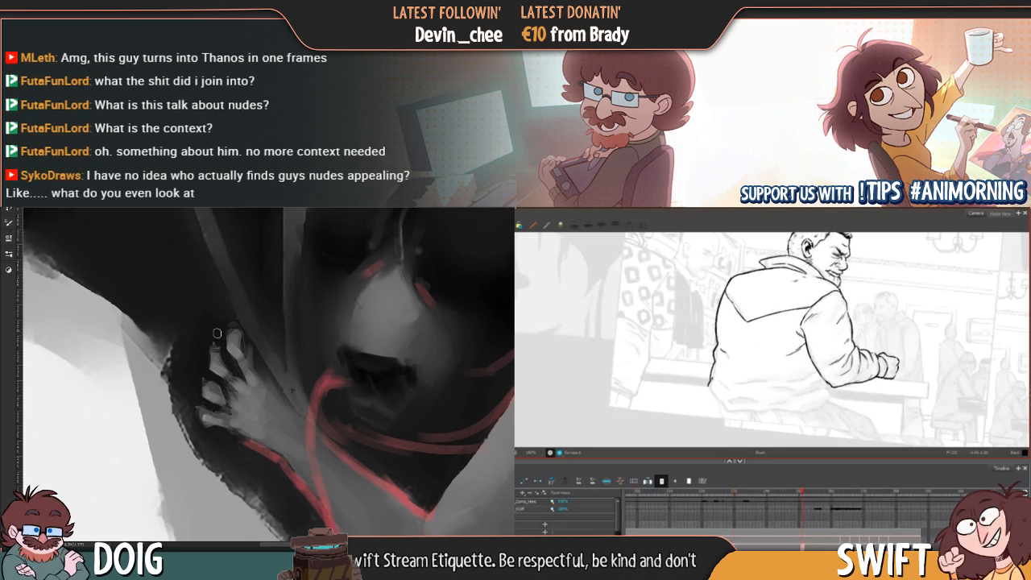
Refine the knuckles of the raised hand, and ink the rounded corner of the jacket's hem
key(ctrl+plus)
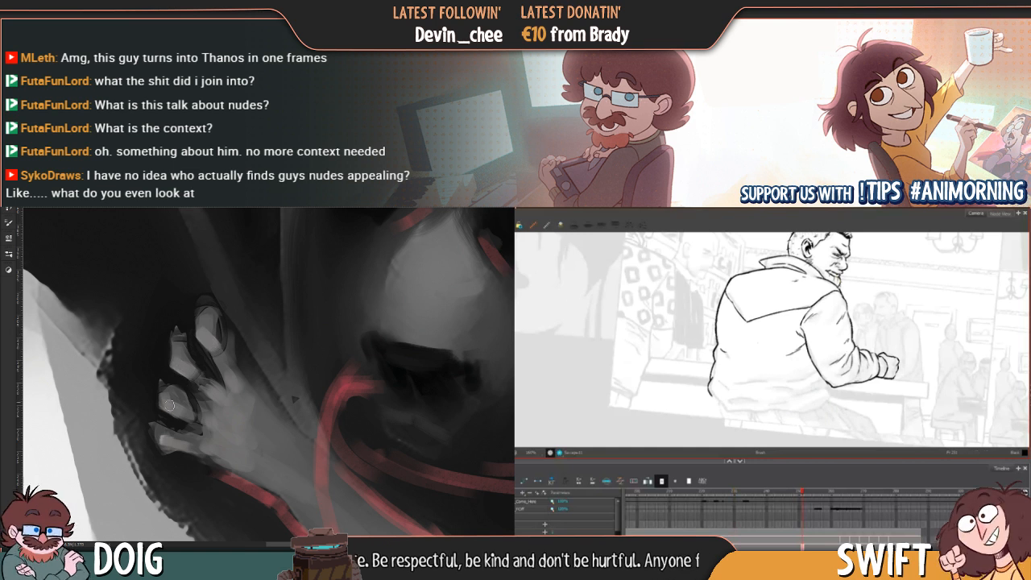
key(ctrl+minus)
key(ctrl+minus)
key(ctrl+minus)
key(ctrl+minus)
key(ctrl+minus)
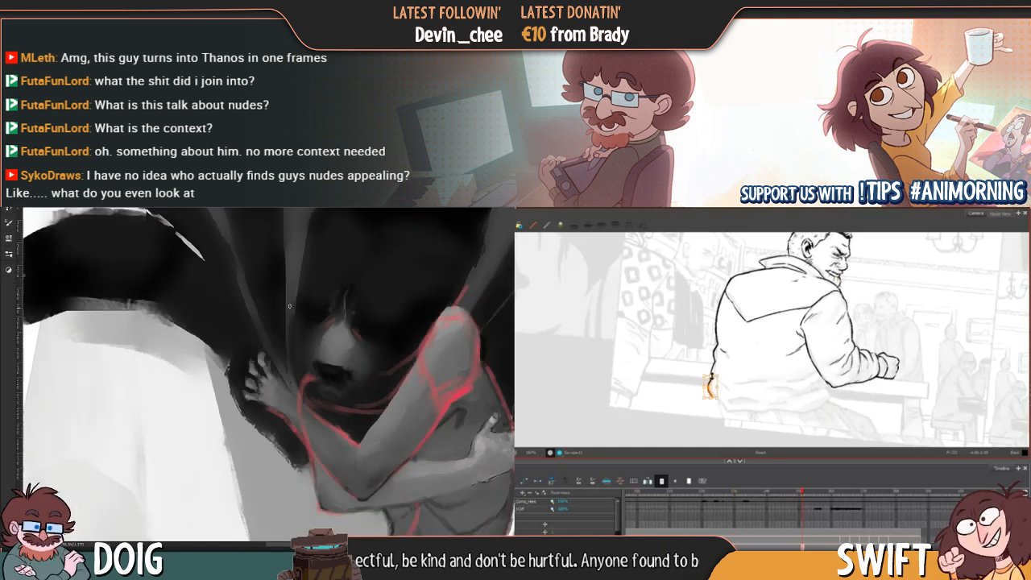
mouse_move(308, 349)
mouse_down()
mouse_move(253, 321)
mouse_move(270, 306)
mouse_up()
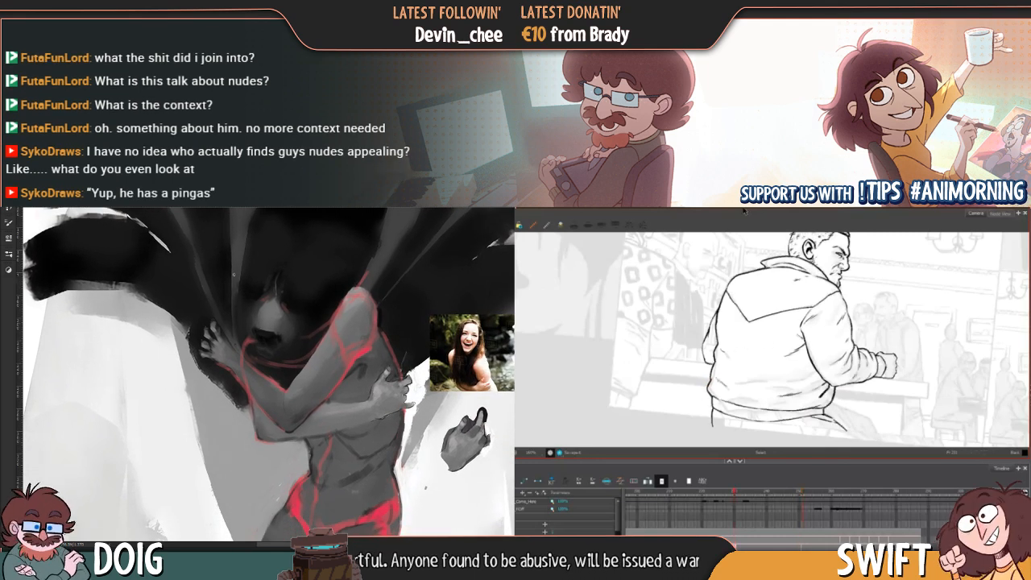
Adjust the strokes at the jacket's hem corner and check them against the key drawing
mouse_move(708, 395)
mouse_down()
mouse_move(745, 371)
mouse_move(743, 396)
mouse_up()
key(Right)
key(Right)
click(751, 388)
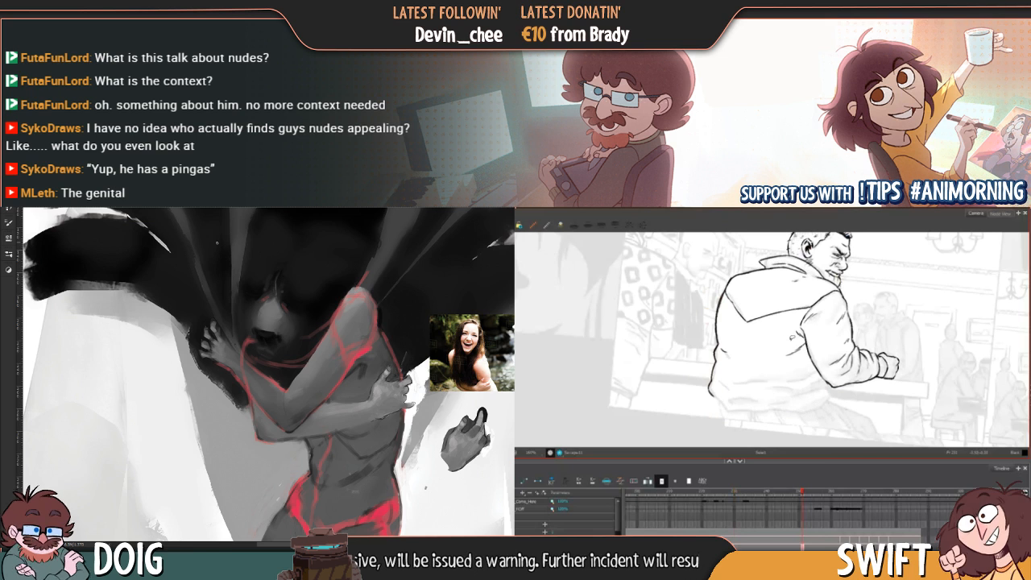
click(719, 306)
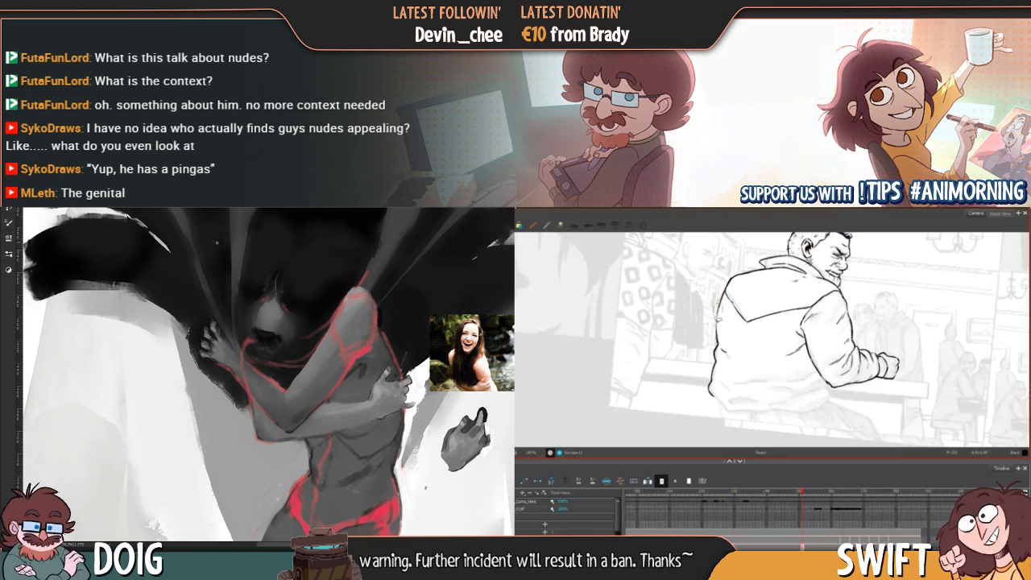
click(733, 310)
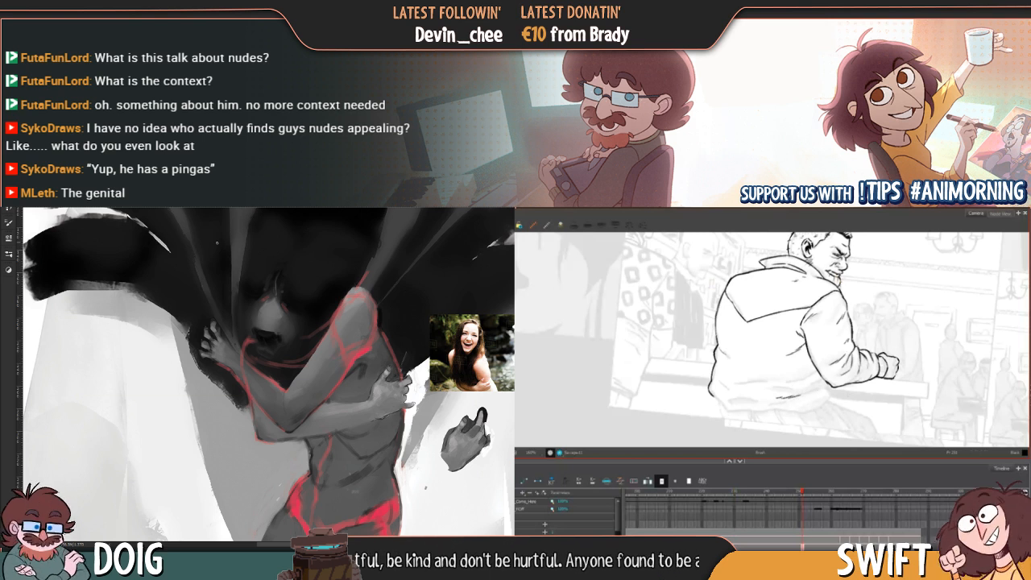
Ink short fold lines above the jacket's hem, comparing their placement with the key drawing
drag(805, 385, 794, 395)
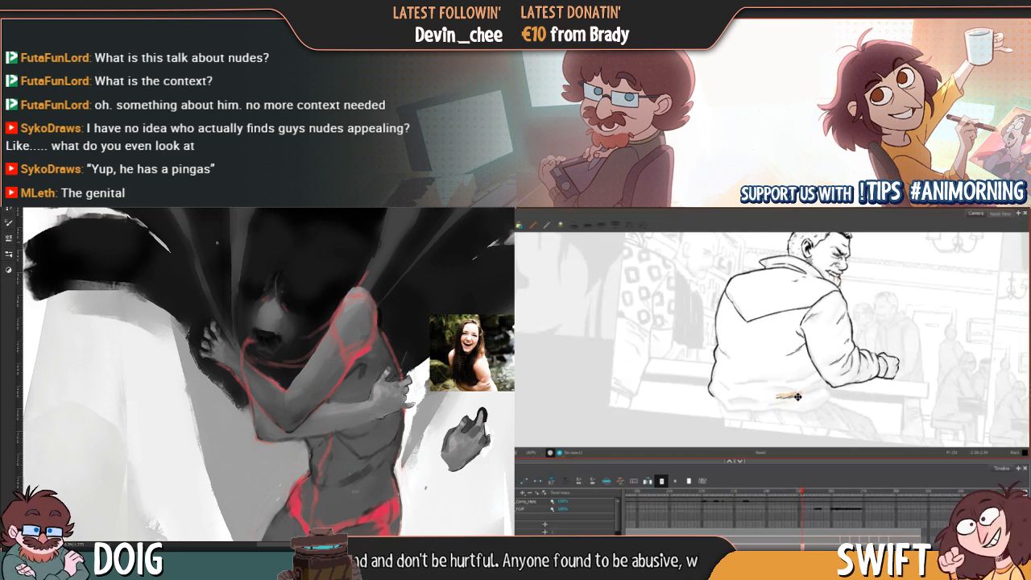
key(comma)
key(period)
key(comma)
key(period)
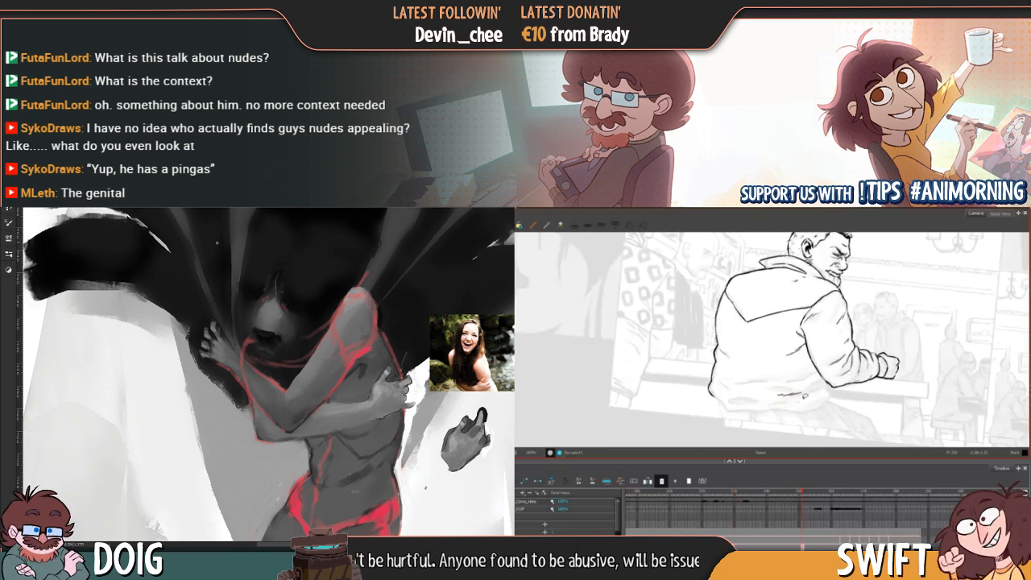
click(793, 394)
drag(793, 397, 819, 380)
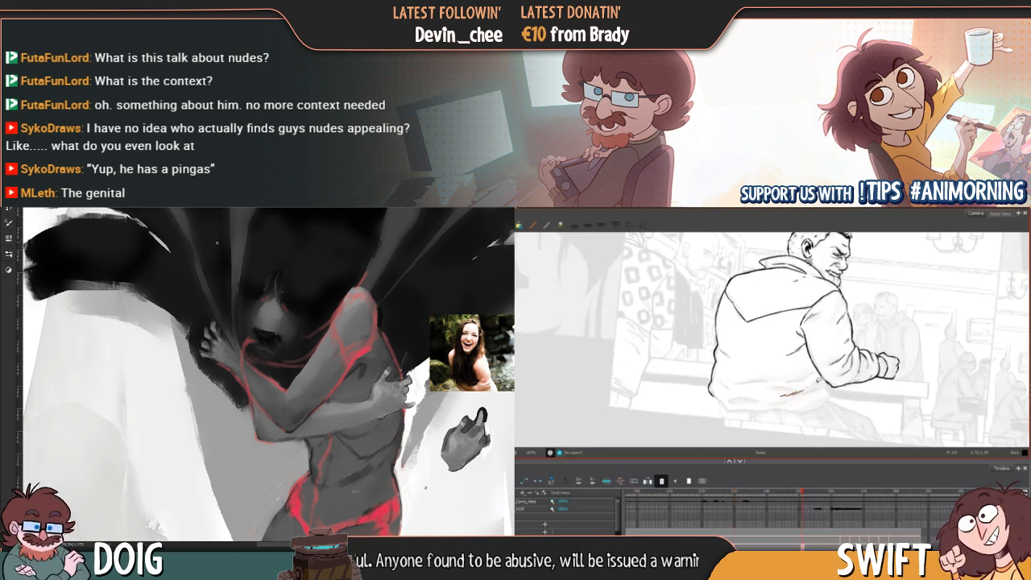
key(comma)
key(period)
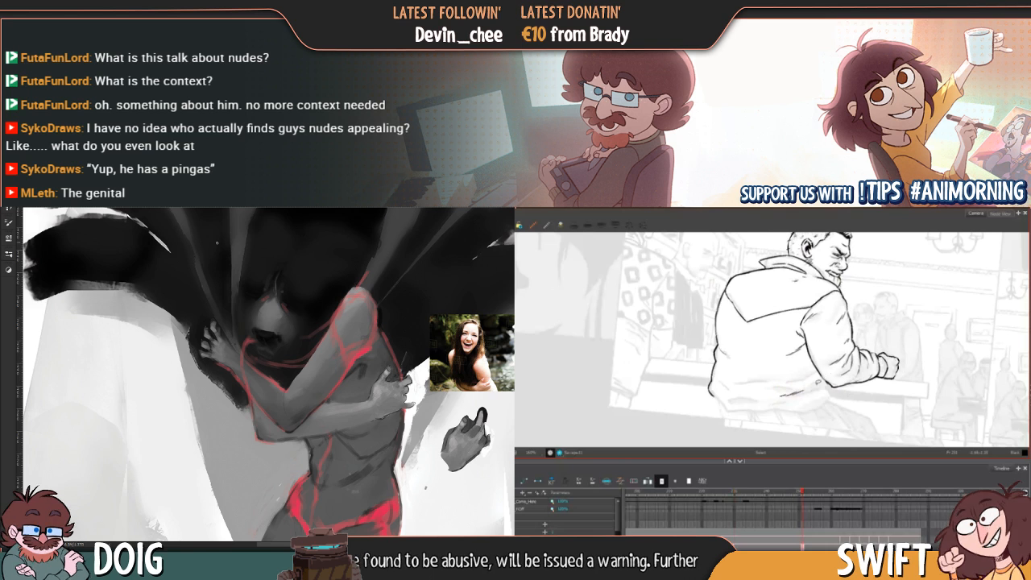
Select and adjust the fold strokes above the jacket's hem to match the key drawing
key(comma)
key(period)
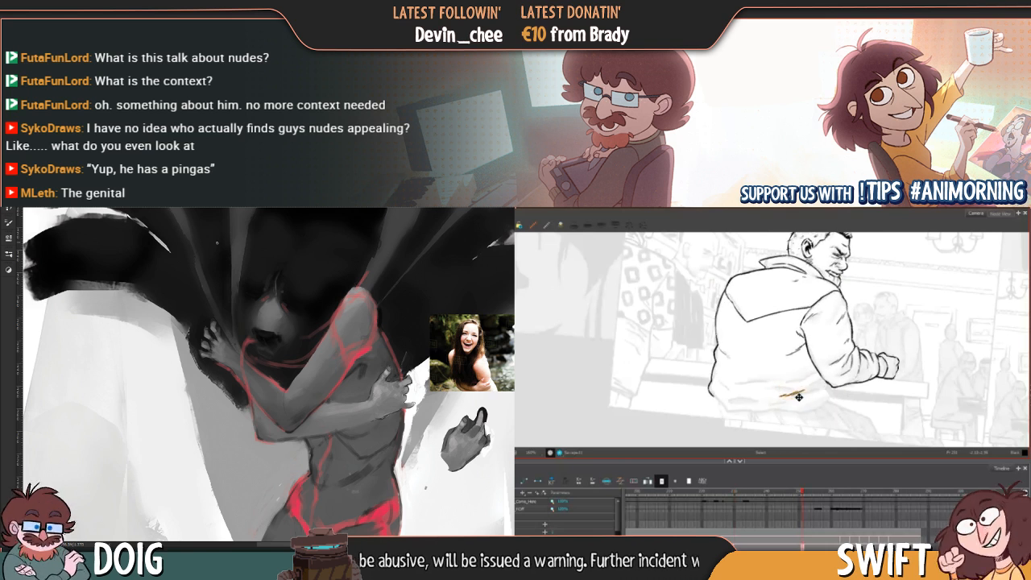
key(comma)
key(period)
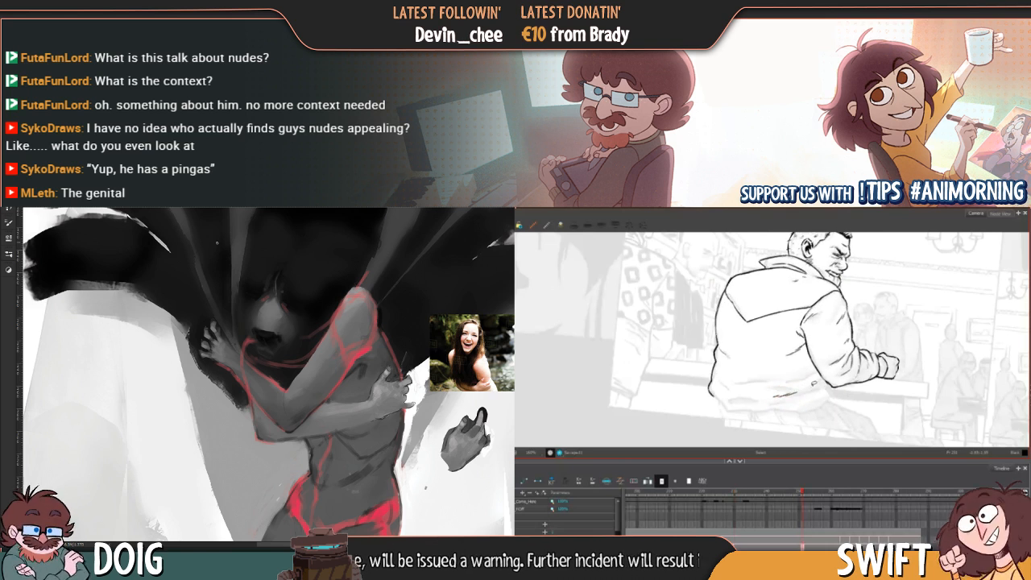
key(comma)
key(period)
Try a diagonal fold line on the jacket's side beneath the sleeve, and delete it
key(comma)
mouse_move(351, 278)
mouse_down()
mouse_move(309, 355)
mouse_move(310, 335)
mouse_up()
key(period)
drag(806, 341, 786, 359)
drag(311, 357, 303, 332)
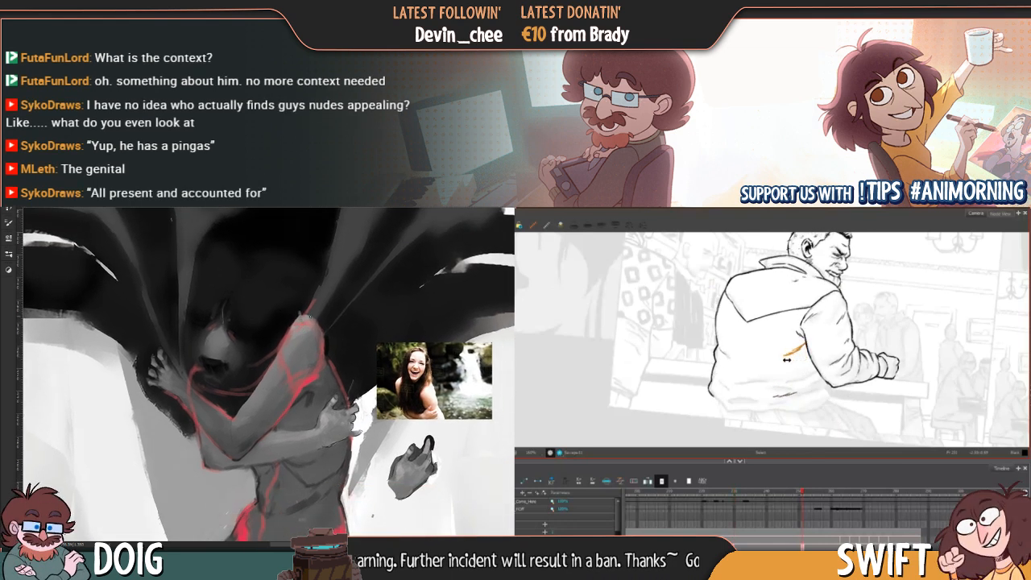
key(Delete)
Sample a tone on the gripping hand in the painting, and adjust the short fold strokes above the jacket's hem
key(ctrl+plus)
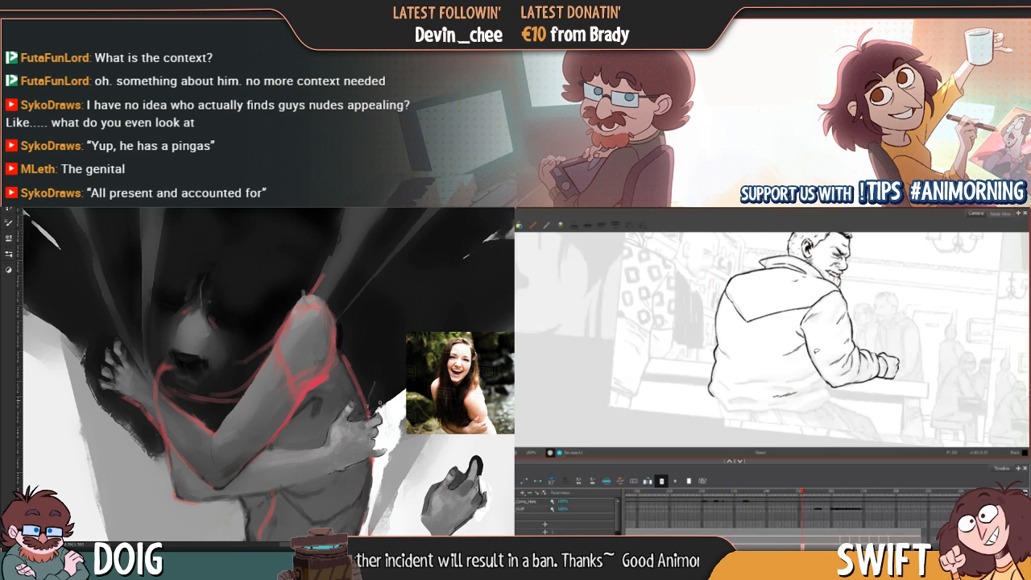
drag(379, 402, 367, 349)
key(comma)
key(ctrl+plus)
key(ctrl+plus)
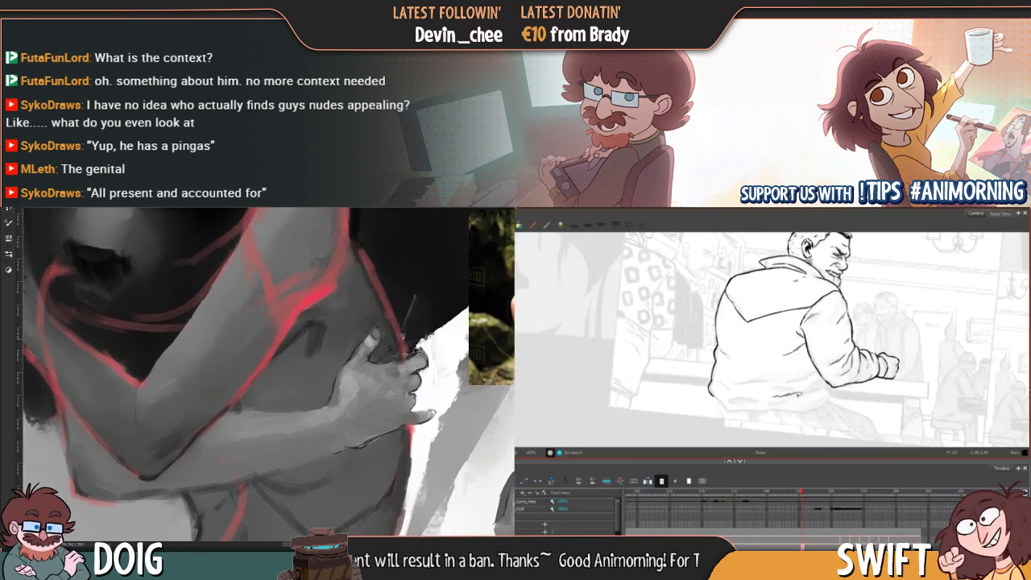
alt+click(350, 389)
mouse_move(779, 380)
mouse_down()
mouse_move(789, 402)
mouse_move(777, 399)
mouse_up()
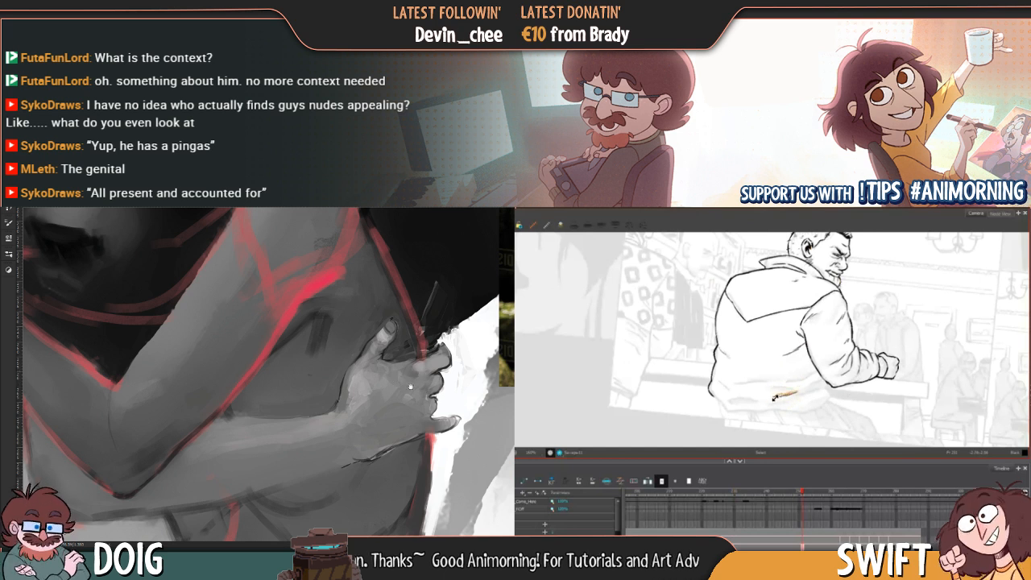
click(813, 383)
Touch up the back of the gripping hand, and refine the hem fold strokes while comparing them with the key drawing
mouse_move(407, 392)
mouse_down()
mouse_move(379, 363)
mouse_move(388, 402)
mouse_move(405, 395)
mouse_up()
key(f)
key(g)
drag(804, 385, 783, 392)
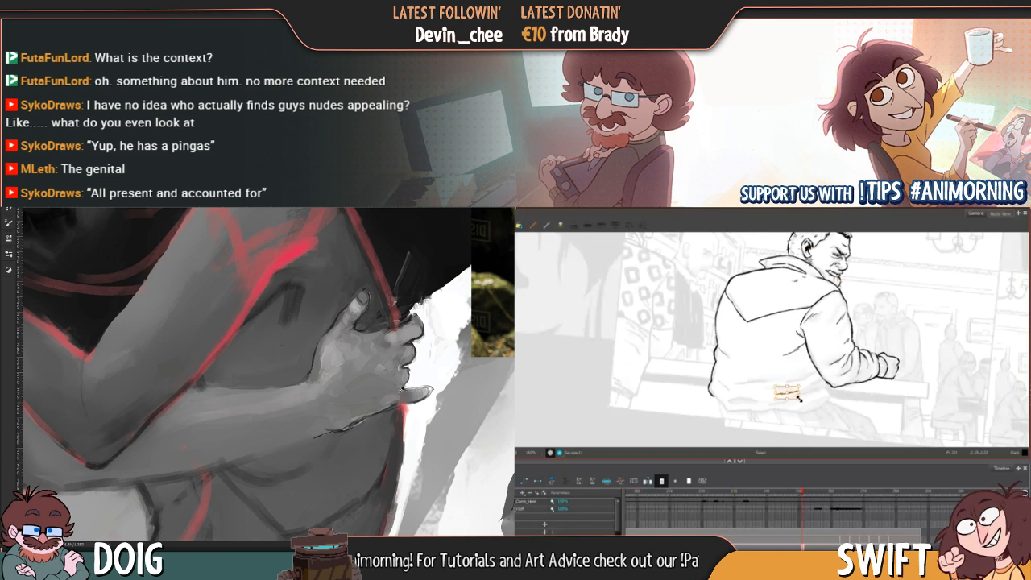
key(f)
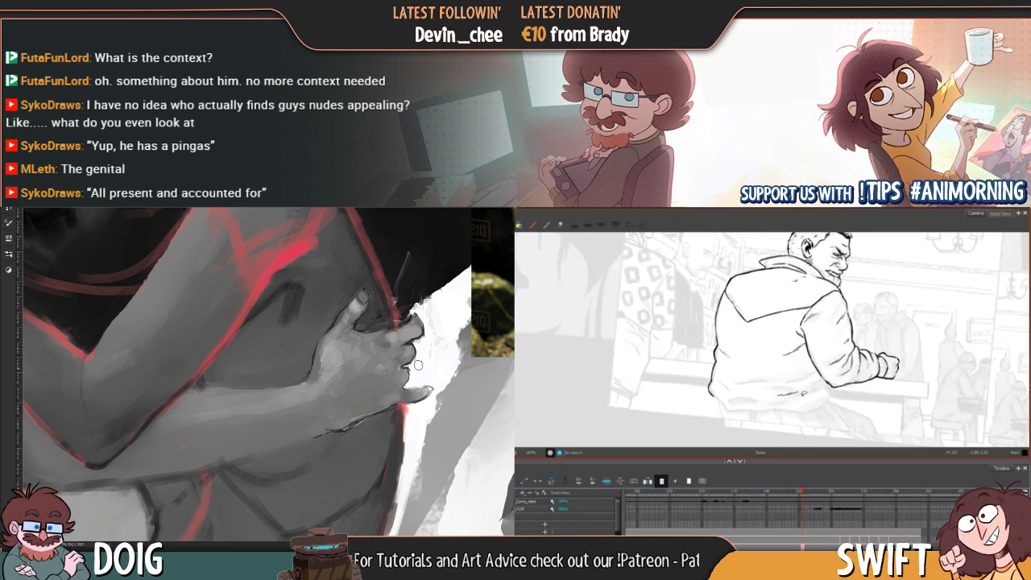
key(g)
key(f)
drag(435, 282, 477, 331)
click(791, 393)
click(825, 385)
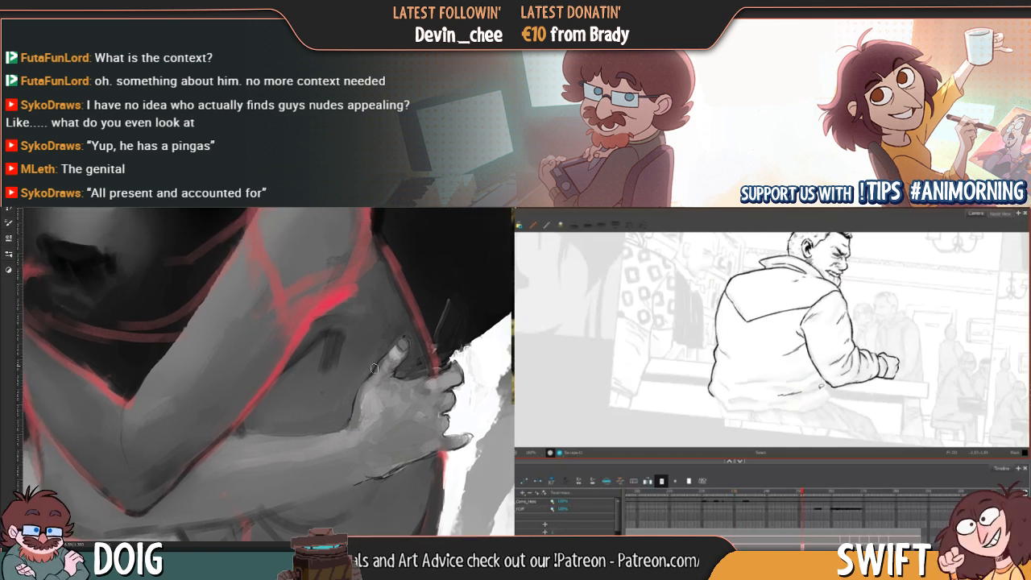
Compare the jacket's fold placement in the current drawing with the key drawing
key(f)
key(g)
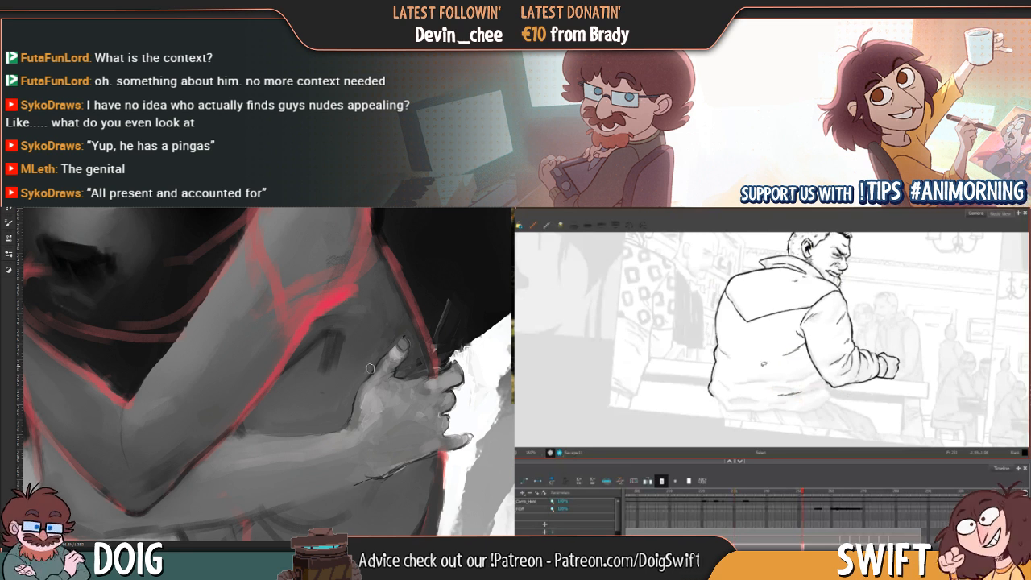
key(f)
key(g)
key(f)
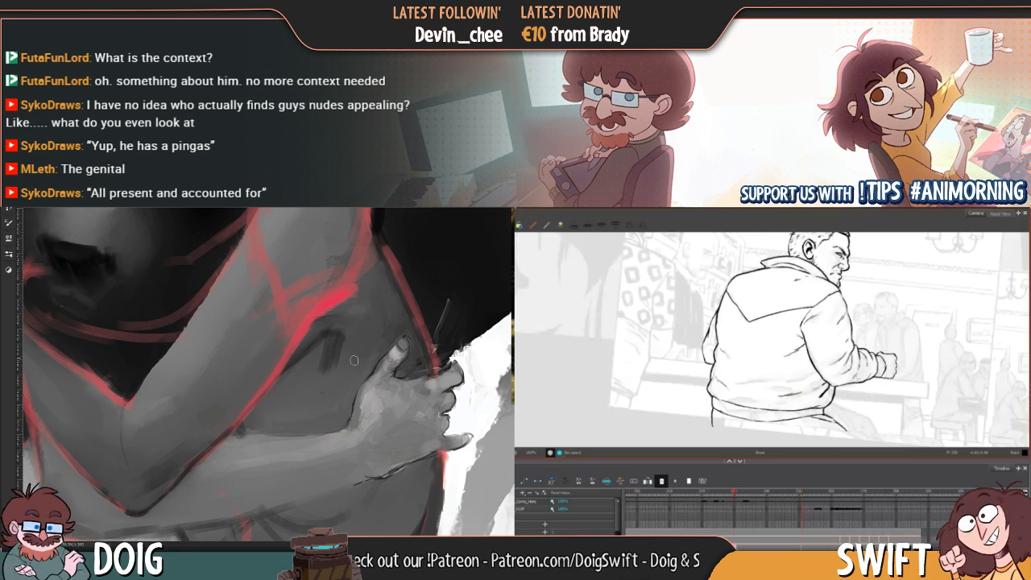
key(g)
key(alt+b)
key(ctrl+minus)
key(ctrl+plus)
key(ctrl+minus)
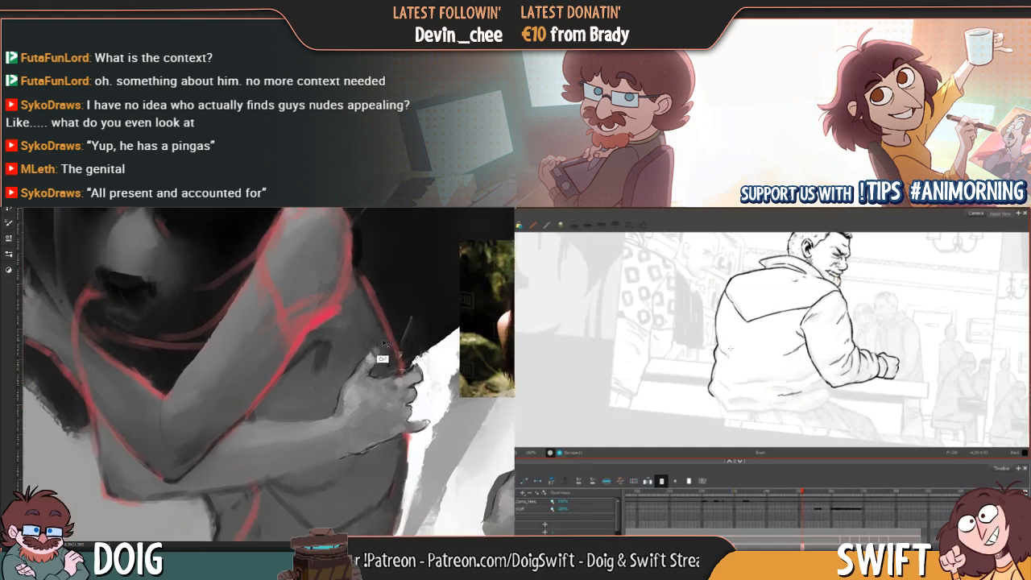
key(ctrl+minus)
key(f)
key(g)
Refine the dark tones between the raised hand and the bear's muzzle
mouse_move(325, 333)
mouse_down()
mouse_move(401, 385)
mouse_move(432, 354)
mouse_up()
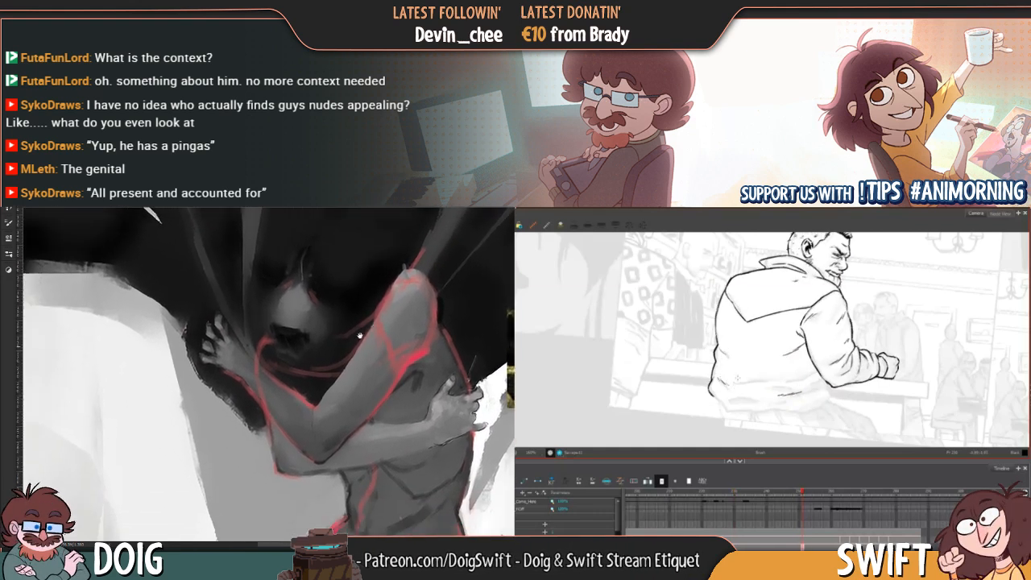
key(ctrl+plus)
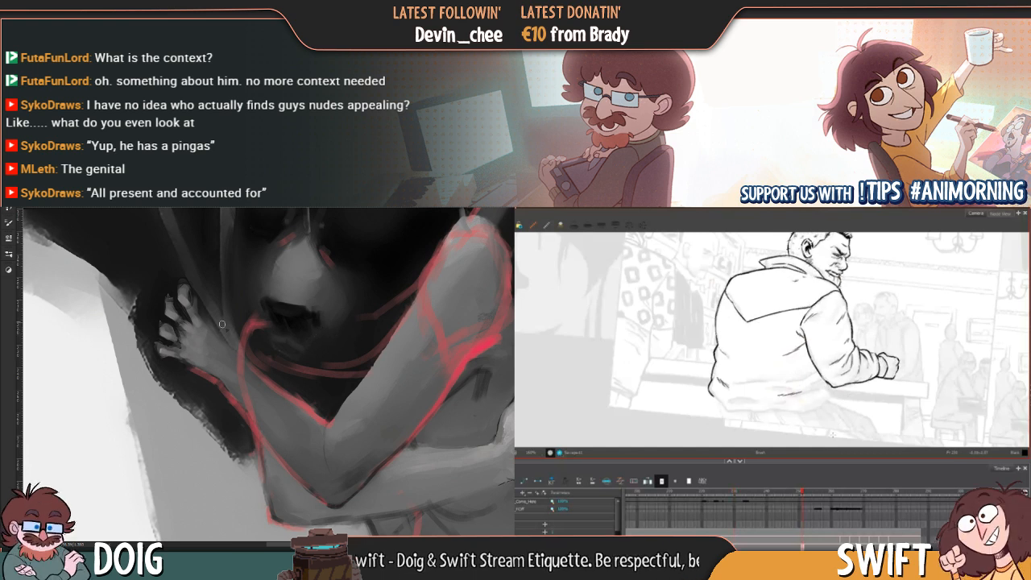
key(ctrl+plus)
mouse_move(200, 357)
mouse_down()
mouse_move(294, 405)
mouse_move(281, 389)
mouse_up()
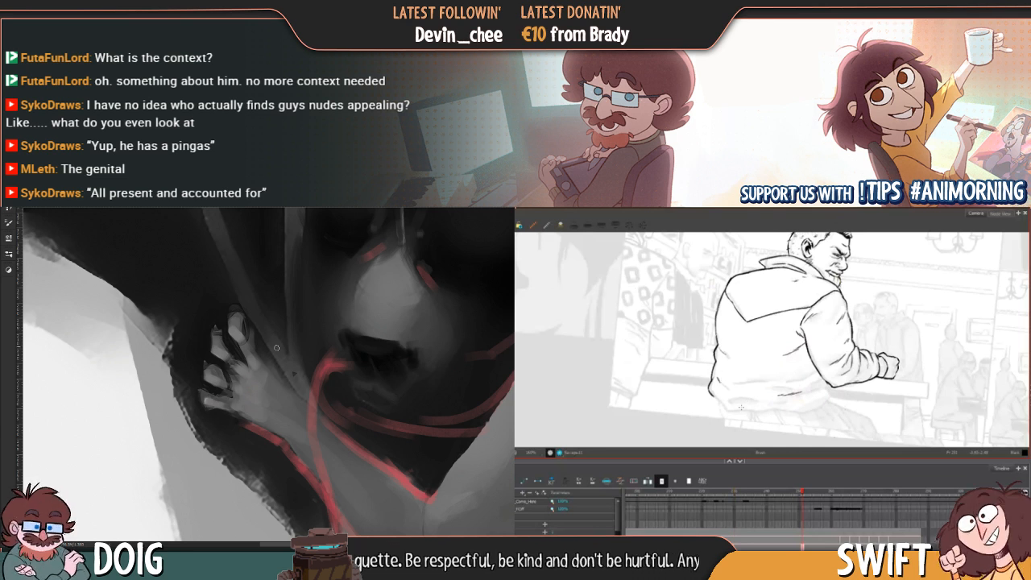
mouse_move(295, 348)
mouse_down()
mouse_move(262, 341)
mouse_move(281, 307)
mouse_up()
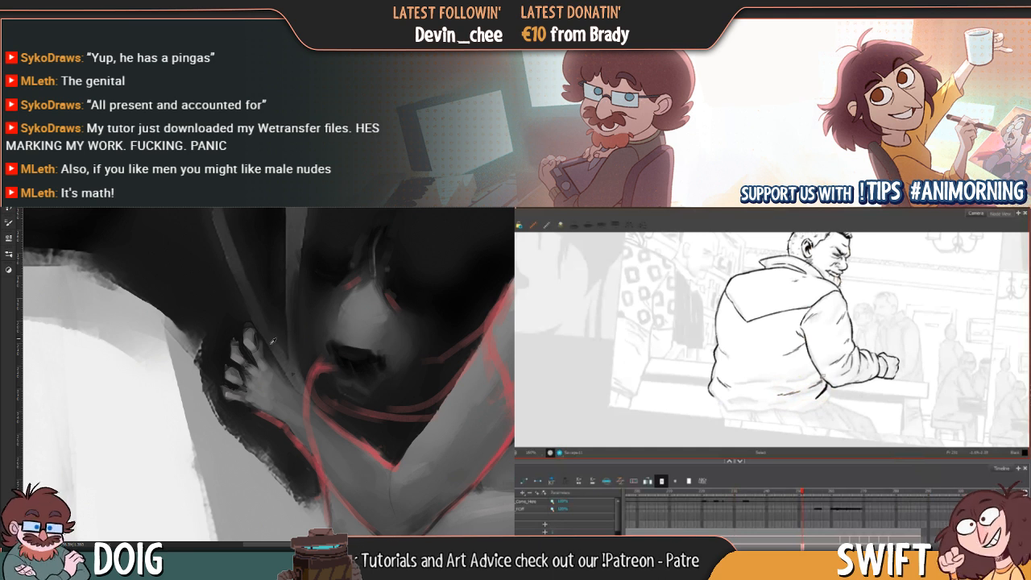
Select the fold stroke above the jacket's hem, adjust its end beneath the elbow, and check it against the key drawing
click(803, 390)
drag(825, 375, 822, 379)
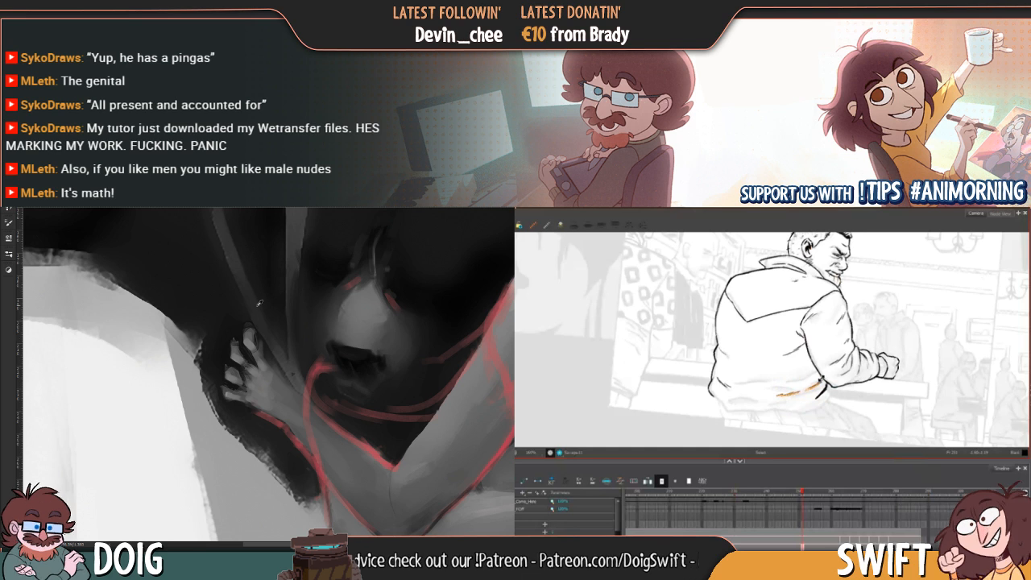
key(Escape)
key(comma)
key(period)
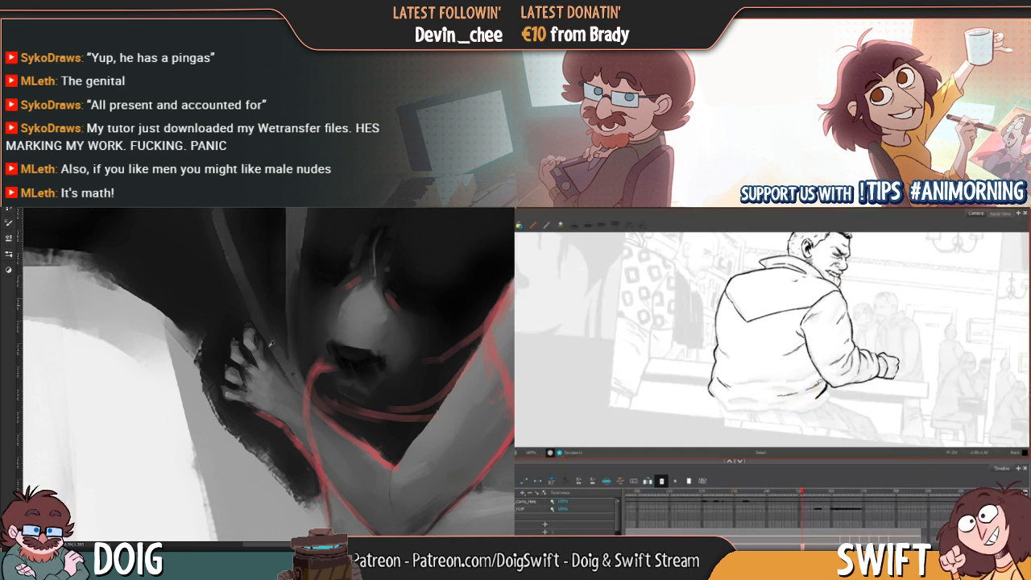
Select the fold and hem-corner strokes together, shift them slightly, and compare the result with the key drawing
key(ctrl+plus)
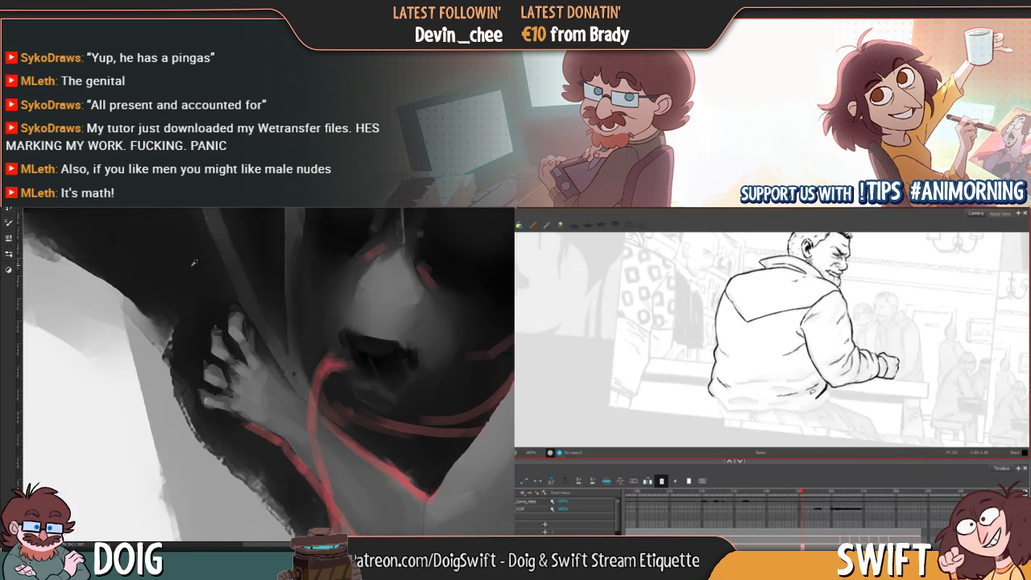
click(793, 394)
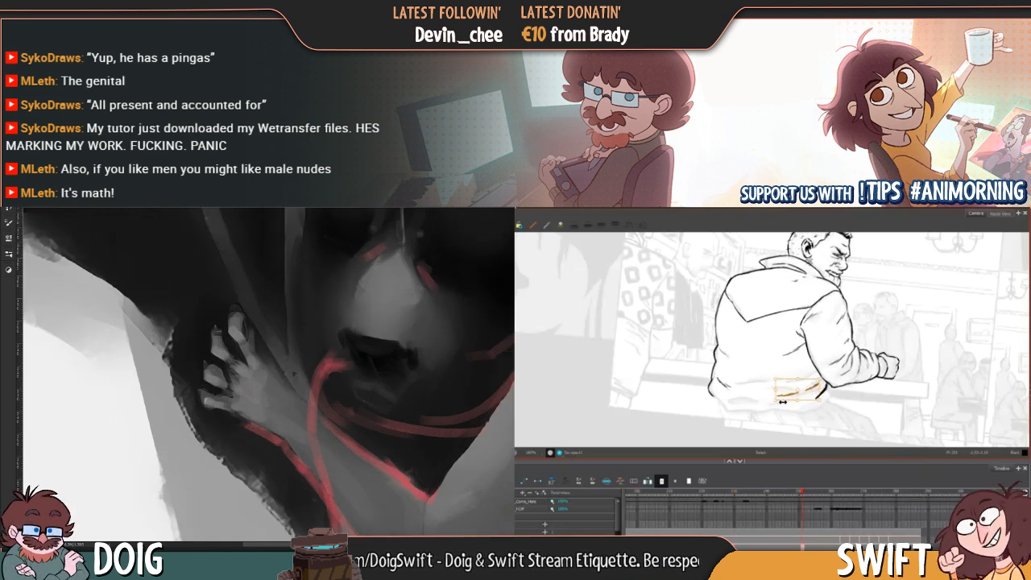
drag(784, 401, 779, 401)
key(Escape)
key(comma)
key(period)
Examine how the jacket's lower folds and hem corner move between the current drawing and its key
key(super)
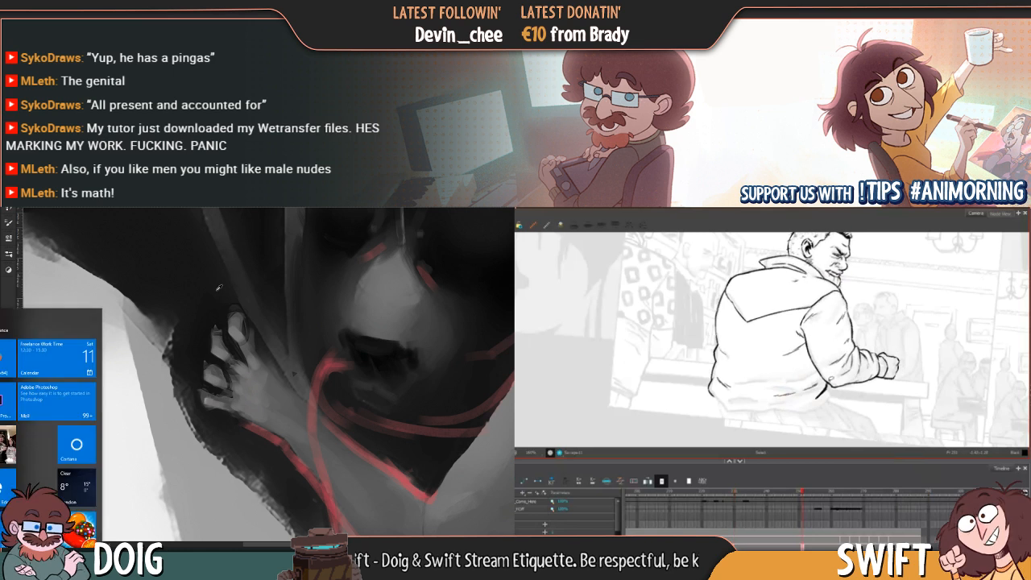
key(comma)
key(super)
key(period)
key(comma)
key(period)
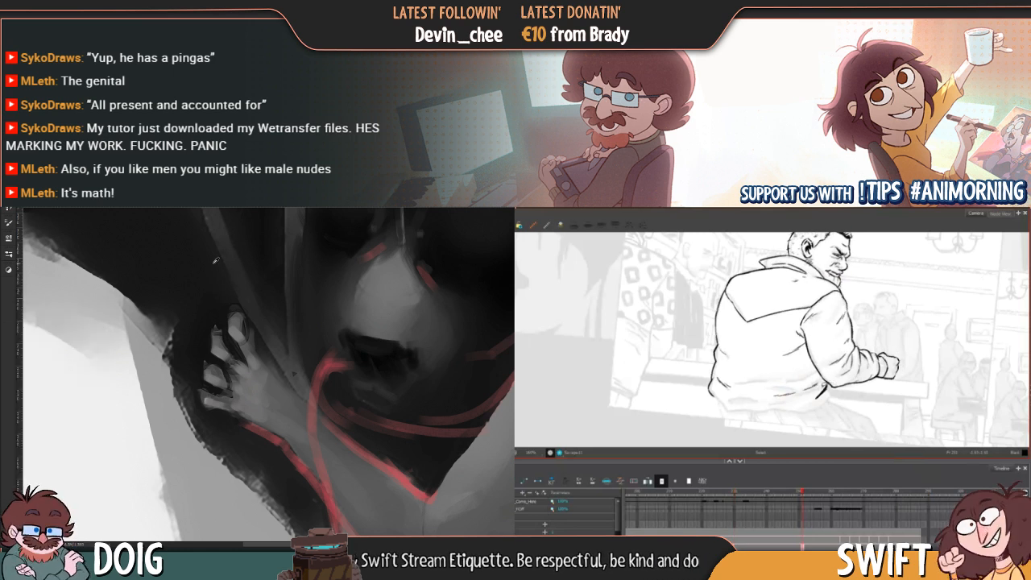
key(comma)
key(period)
key(comma)
key(period)
key(comma)
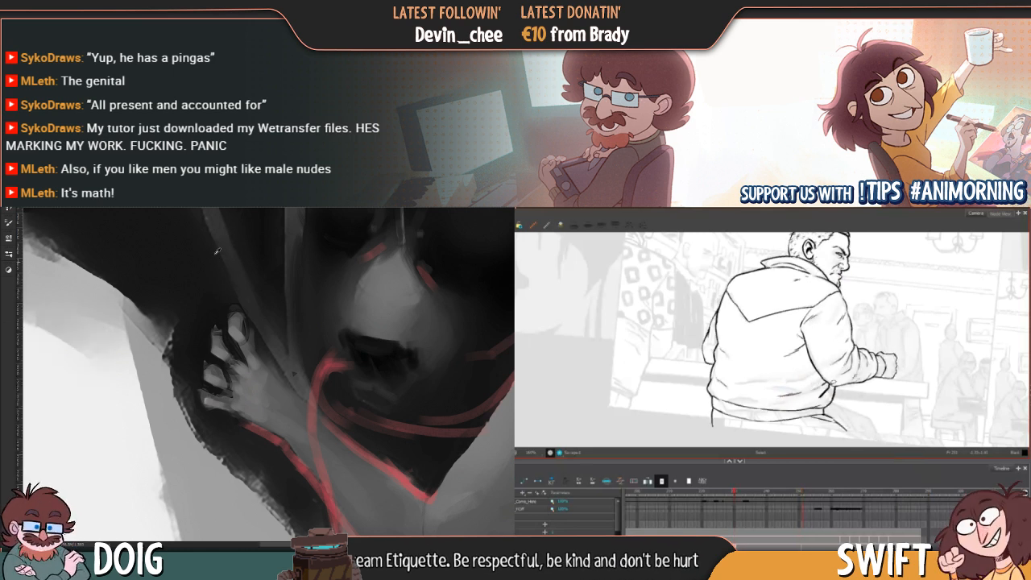
key(period)
key(comma)
key(period)
key(comma)
key(period)
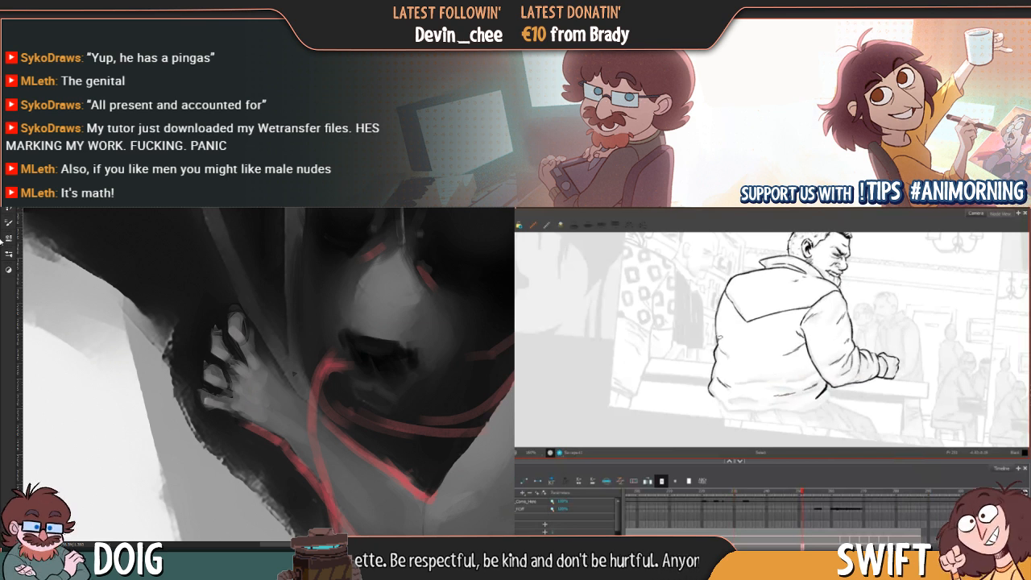
key(comma)
key(period)
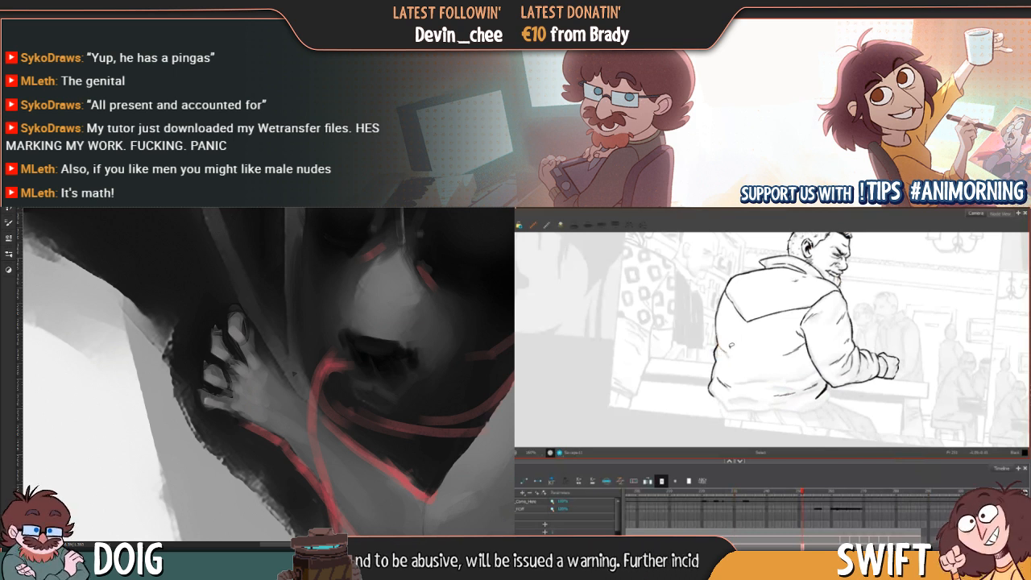
Delete the short mark along the jacket's back edge, and place a small fold stroke above the rear hem corner
mouse_move(729, 355)
mouse_down()
mouse_move(729, 342)
mouse_move(725, 354)
mouse_up()
key(Delete)
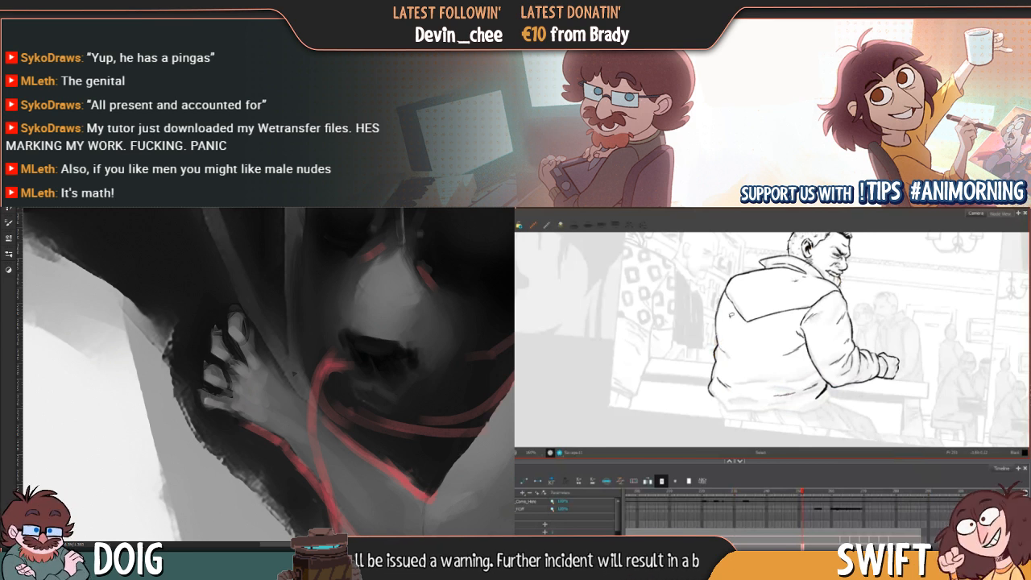
mouse_move(731, 315)
mouse_down()
mouse_move(734, 390)
mouse_move(727, 384)
mouse_up()
Close the pub-front backgrounds document, saving its changes
key(ctrl+w)
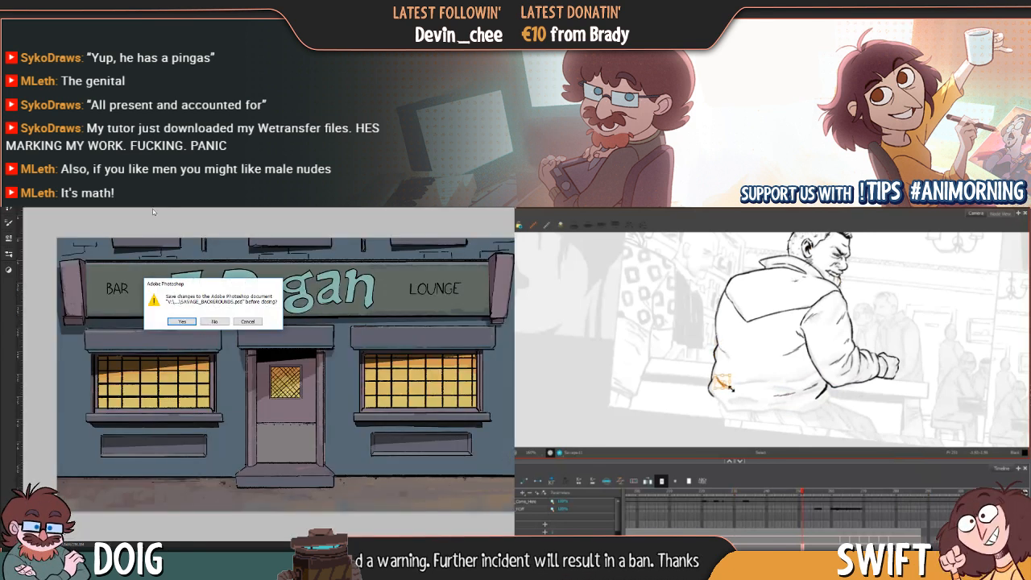
click(182, 322)
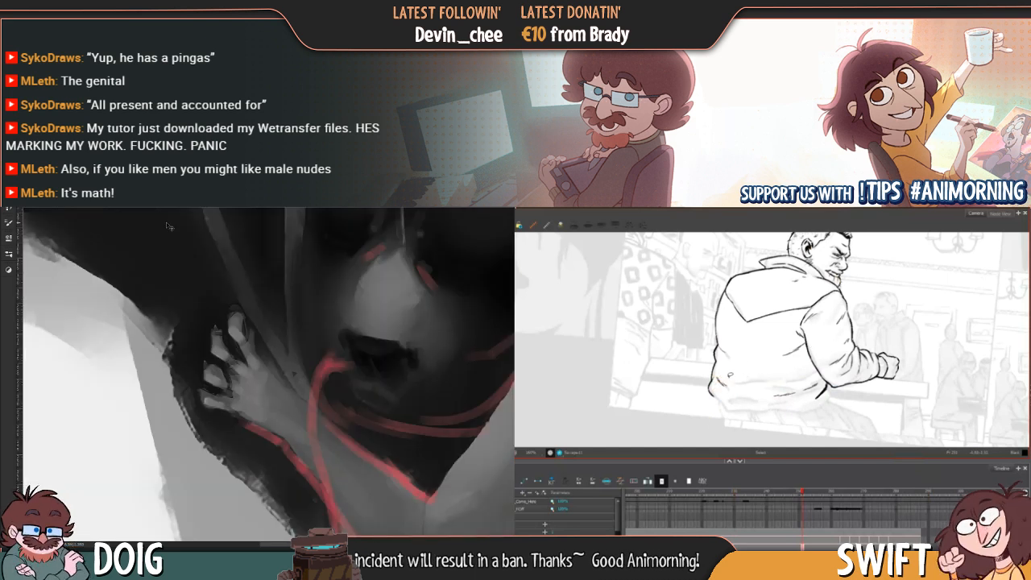
Delete the small fold strokes above the rear hem corner, and compare that area with the key drawing
click(722, 381)
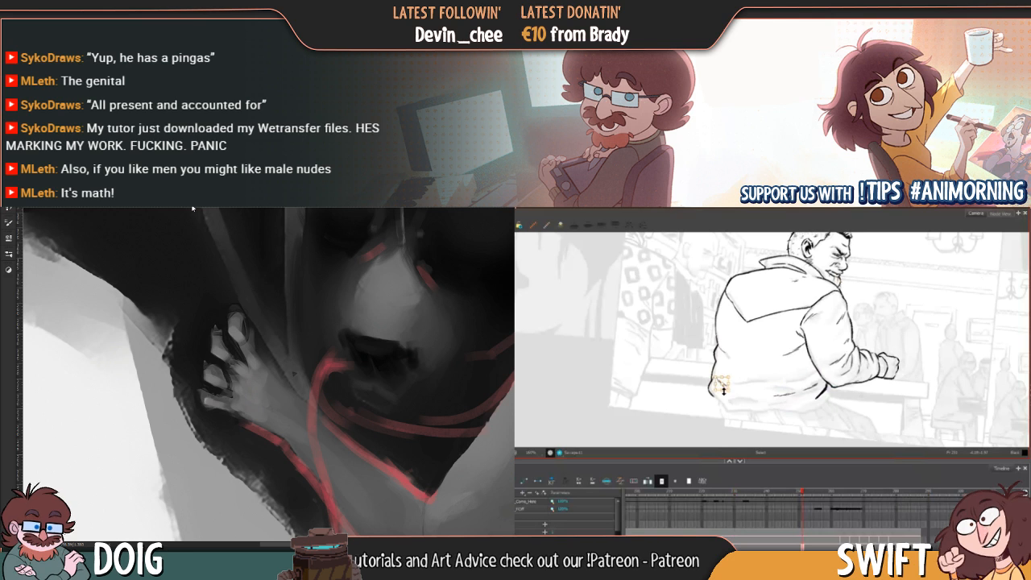
key(Delete)
click(722, 384)
key(Delete)
key(f)
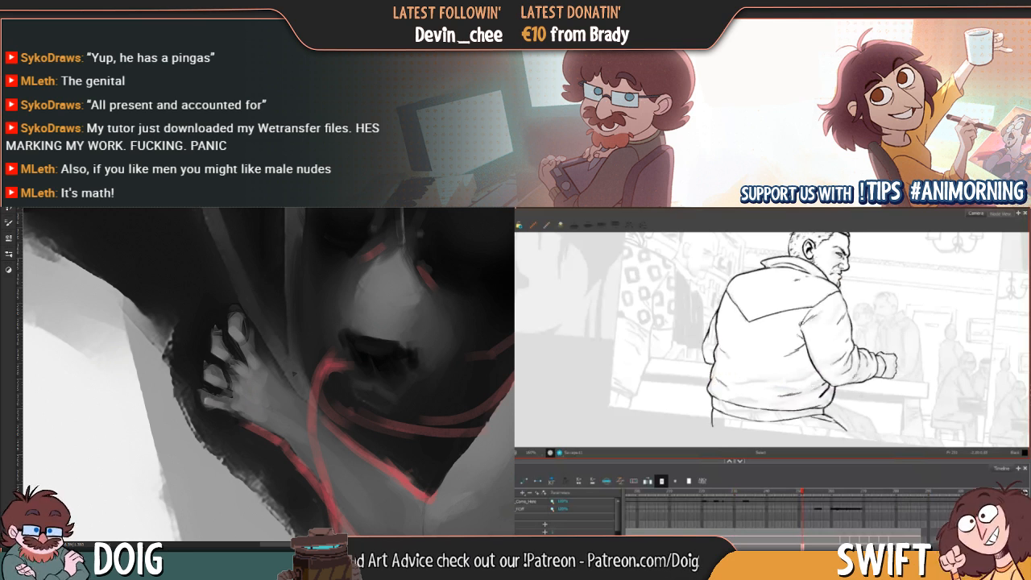
key(g)
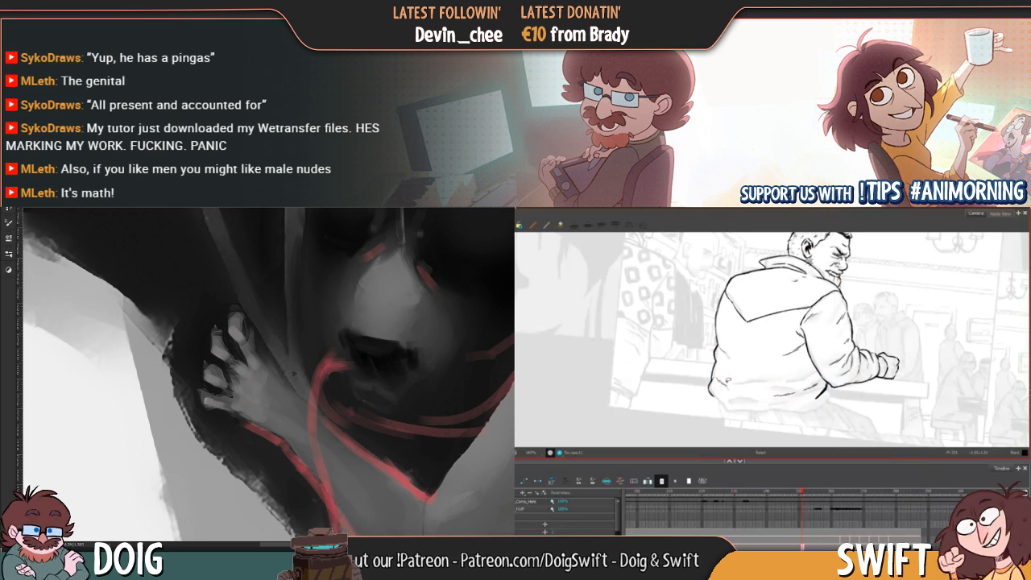
key(f)
key(g)
Look at the standing bear figure study and return to the embrace painting, selecting the fold near the jacket's rear hem corner
key(ctrl+Tab)
key(f)
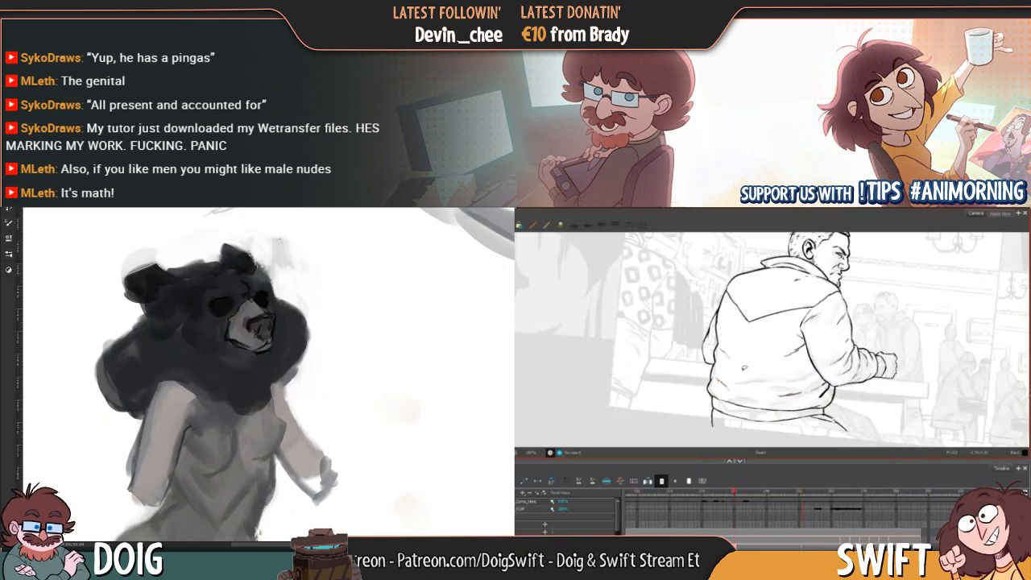
key(ctrl+Tab)
key(g)
click(727, 383)
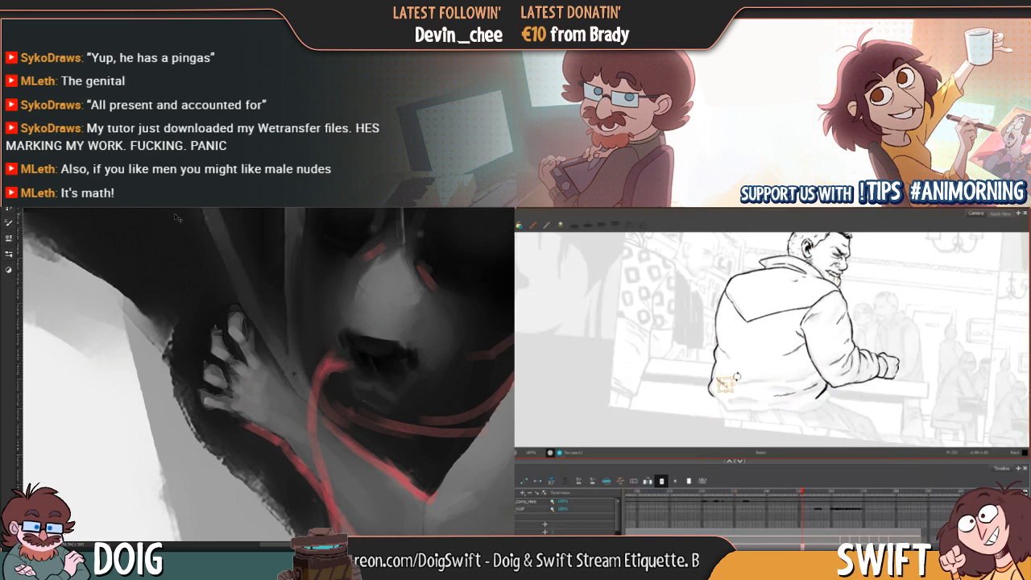
Paint the lower edge of the raised hand with a sampled tone, checking the jacket's rear fold against the key drawing
alt+click(224, 403)
key(f)
key(g)
drag(226, 405, 241, 409)
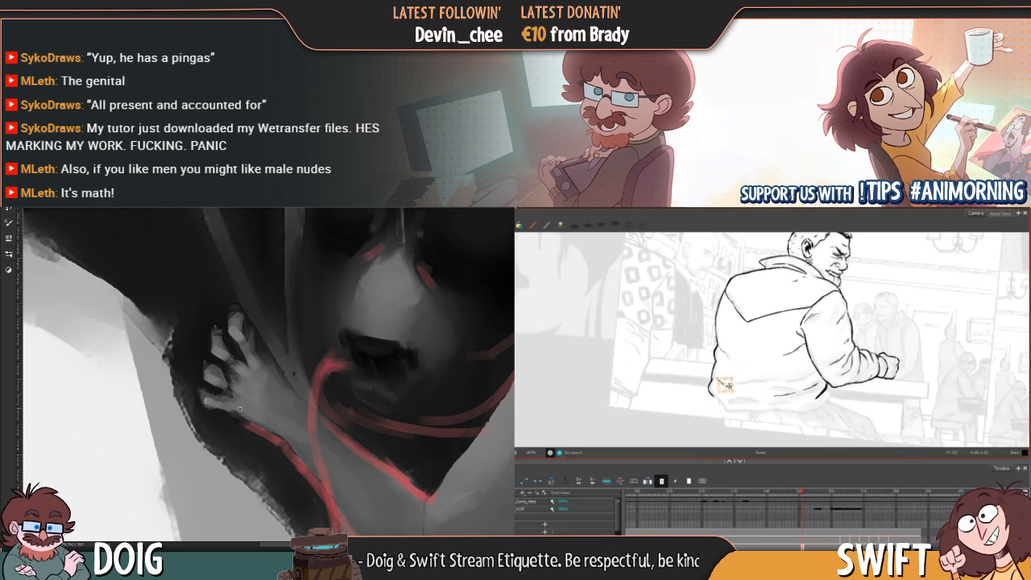
mouse_move(286, 375)
mouse_down()
mouse_move(193, 402)
mouse_move(188, 417)
mouse_move(188, 398)
mouse_up()
key(f)
key(g)
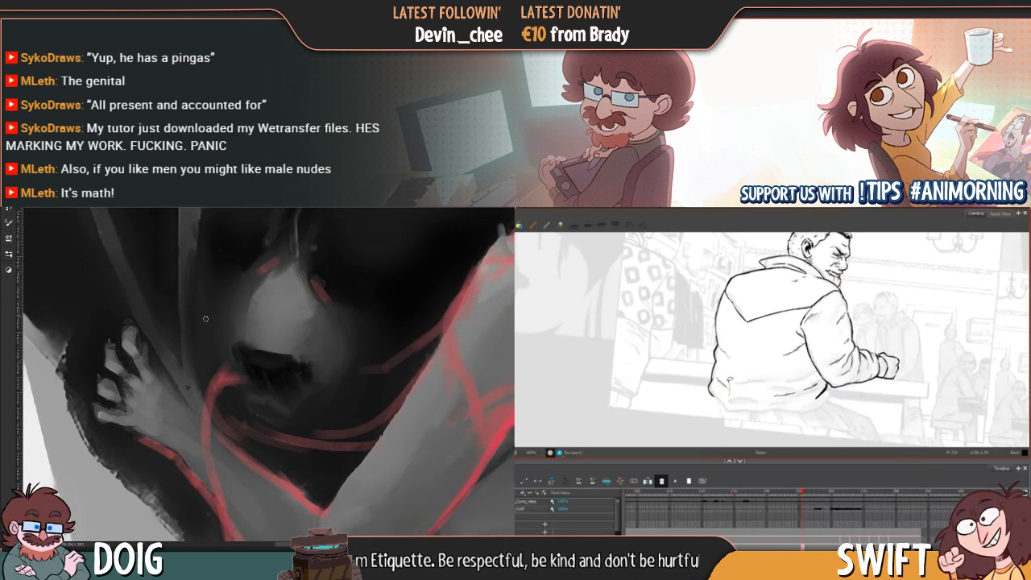
Adjust the small fold above the jacket's rear hem corner, and retouch the raised hand's fingers with a sampled tone
key(g)
key(f)
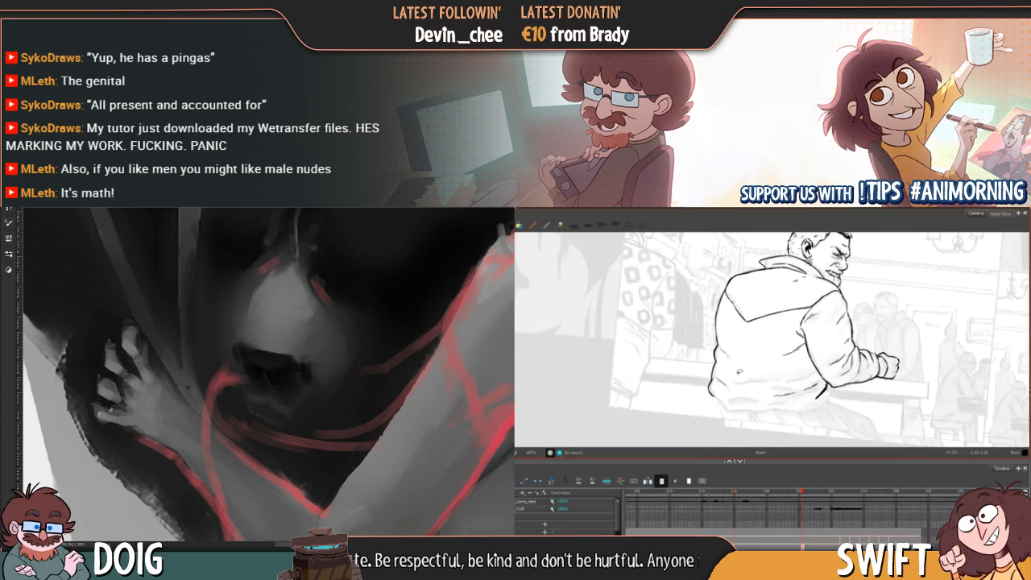
alt+click(105, 413)
drag(720, 378, 721, 381)
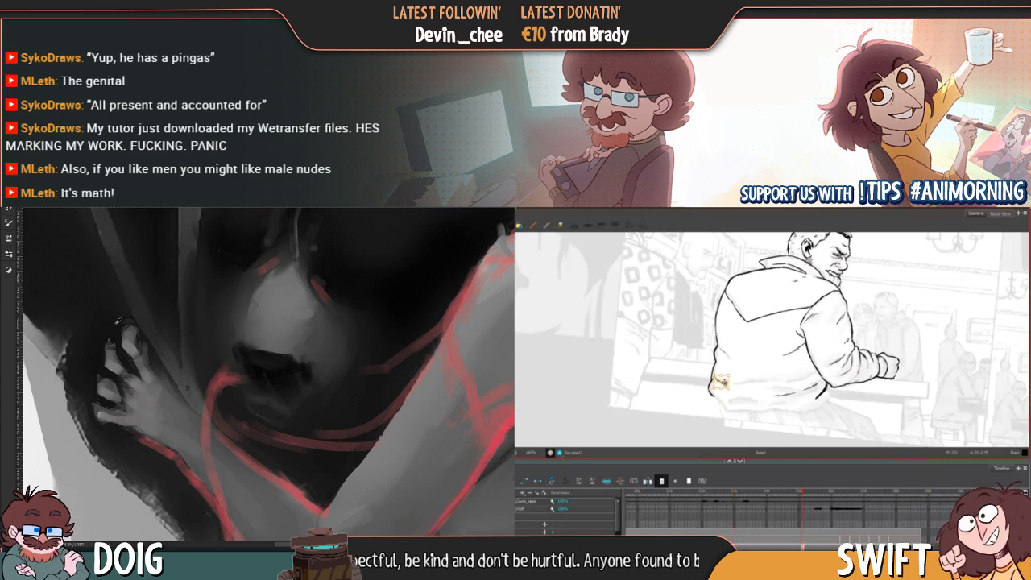
click(749, 364)
drag(139, 348, 147, 362)
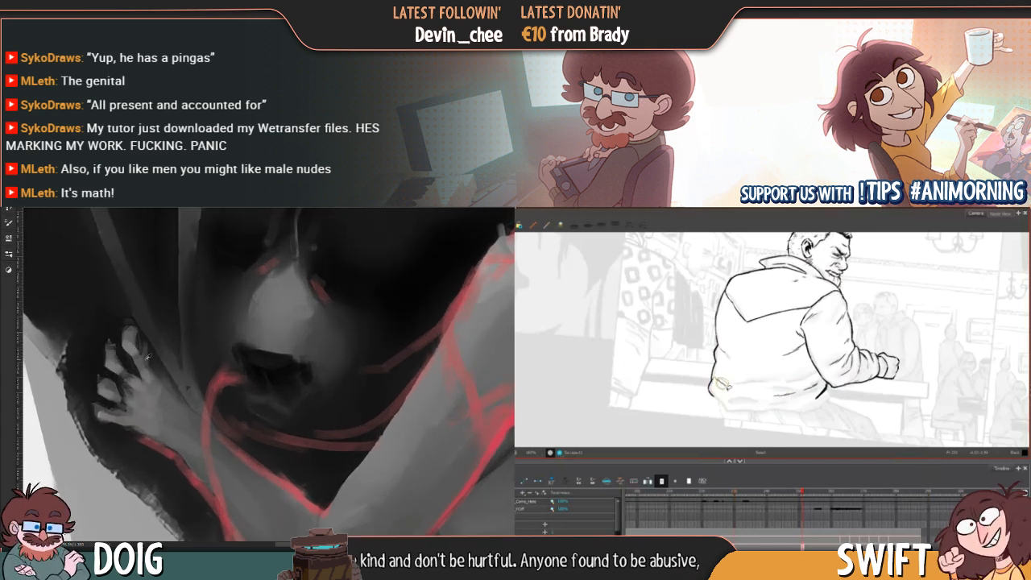
Rework the small fold near the jacket's rear hem corner against the key drawing, and sample a tone from the raised hand's lowest finger
drag(714, 376, 732, 389)
drag(147, 363, 217, 355)
key(g)
key(f)
key(ctrl+plus)
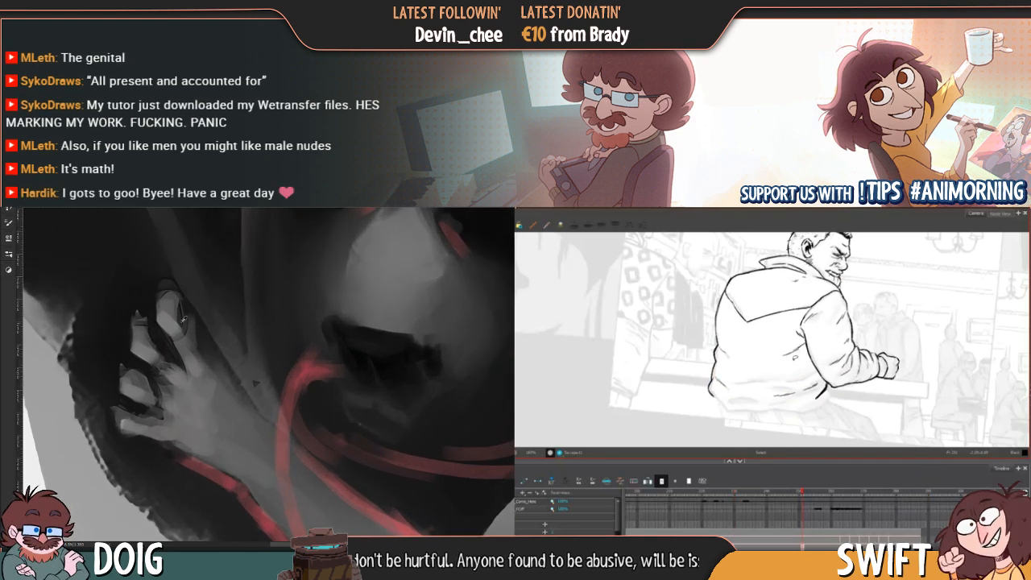
key(g)
key(f)
key(g)
key(f)
alt+click(127, 426)
key(g)
key(f)
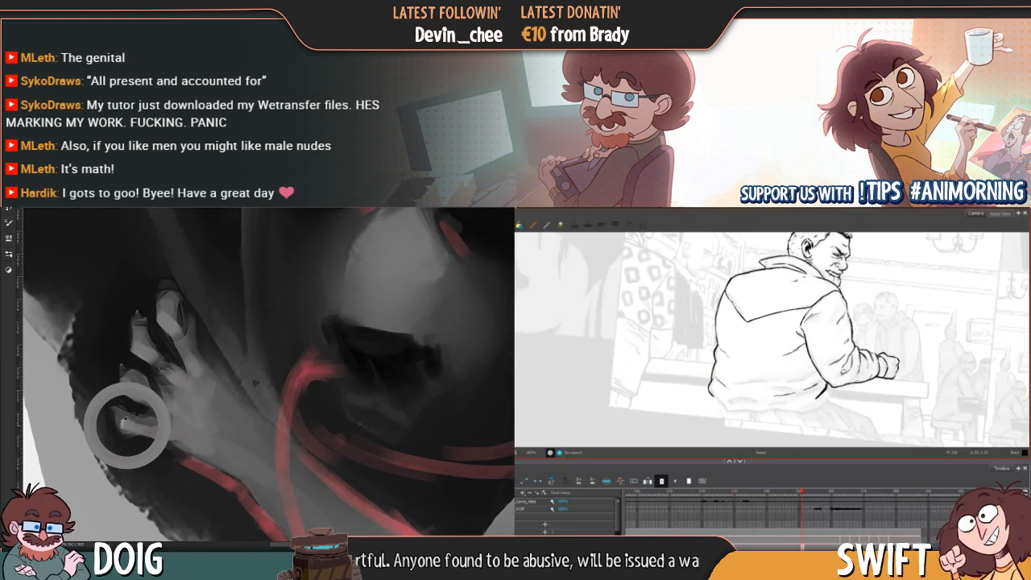
Ink a short curved stroke at the jacket's front hem below the elbow, comparing it with the key drawing
key(alt+b)
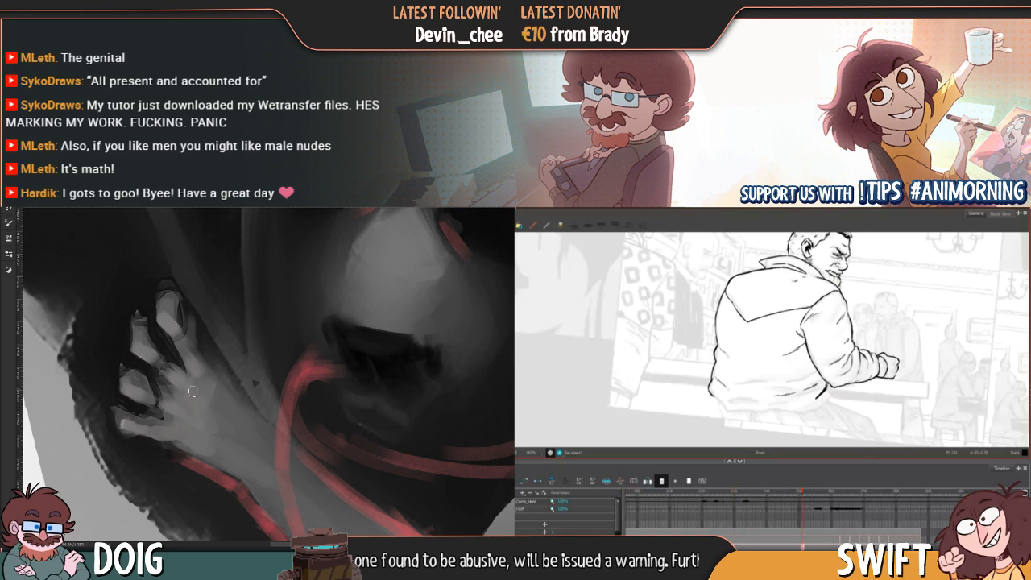
key(g)
key(ctrl+minus)
key(f)
key(ctrl+plus)
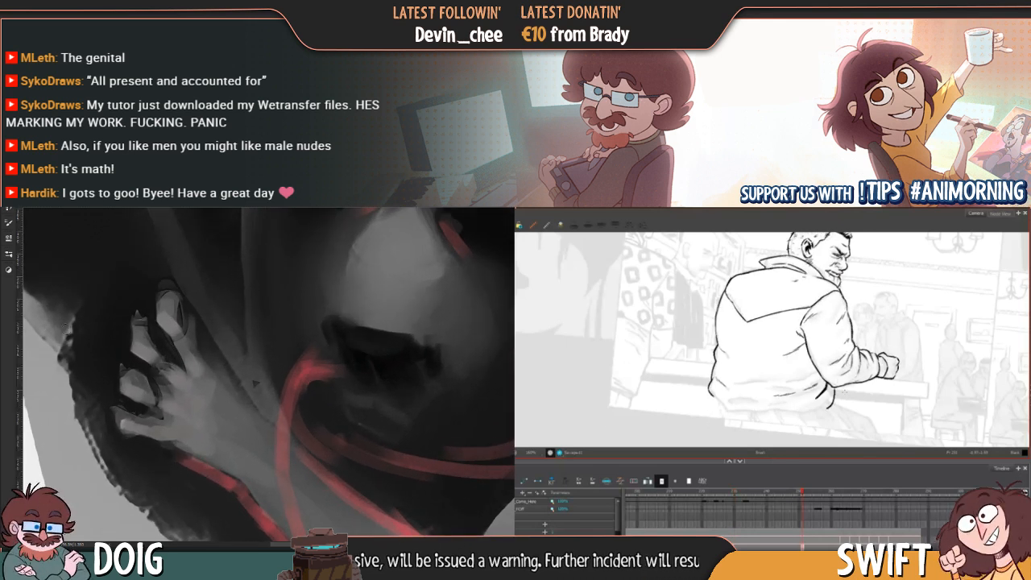
key(g)
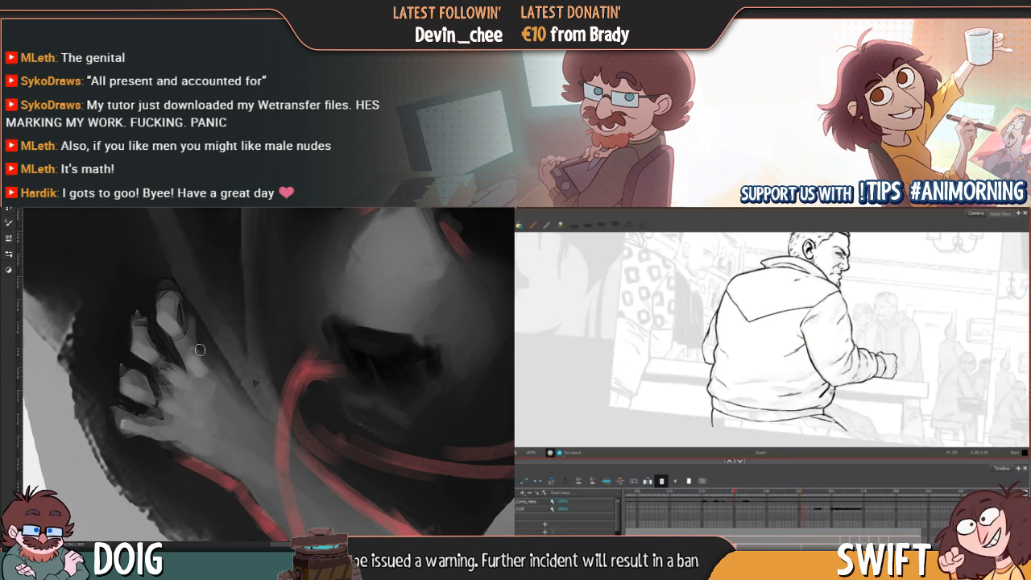
key(f)
Adjust the curved front hem stroke below the jacket's elbow, and sample a mid grey from the raised hand for painting
click(834, 400)
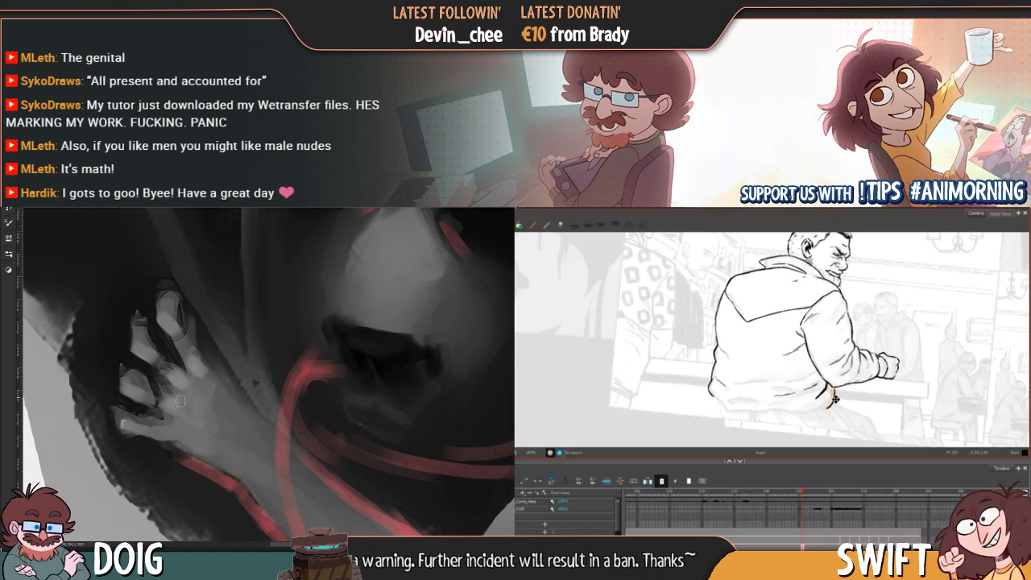
key(ctrl+minus)
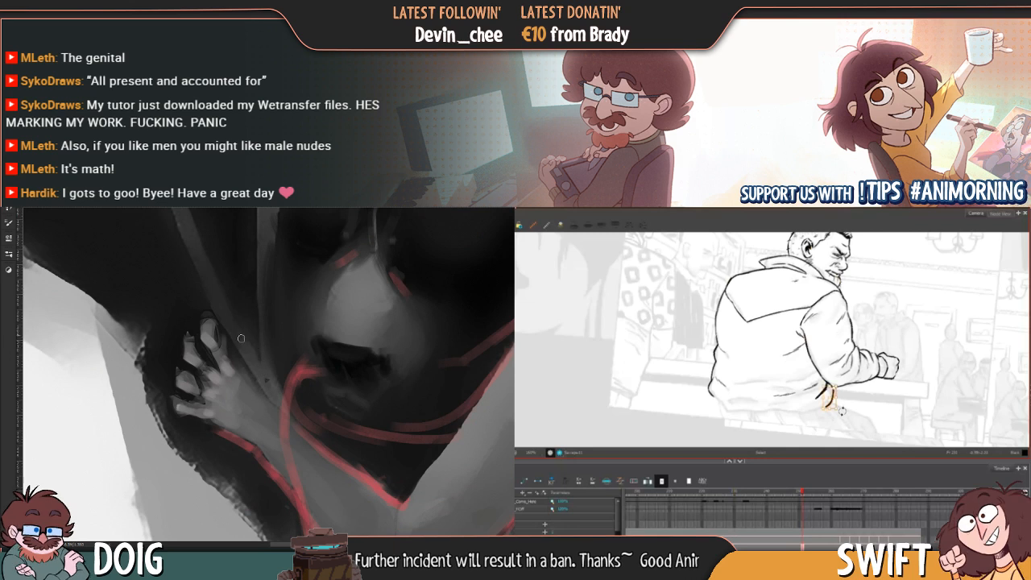
key(ctrl+plus)
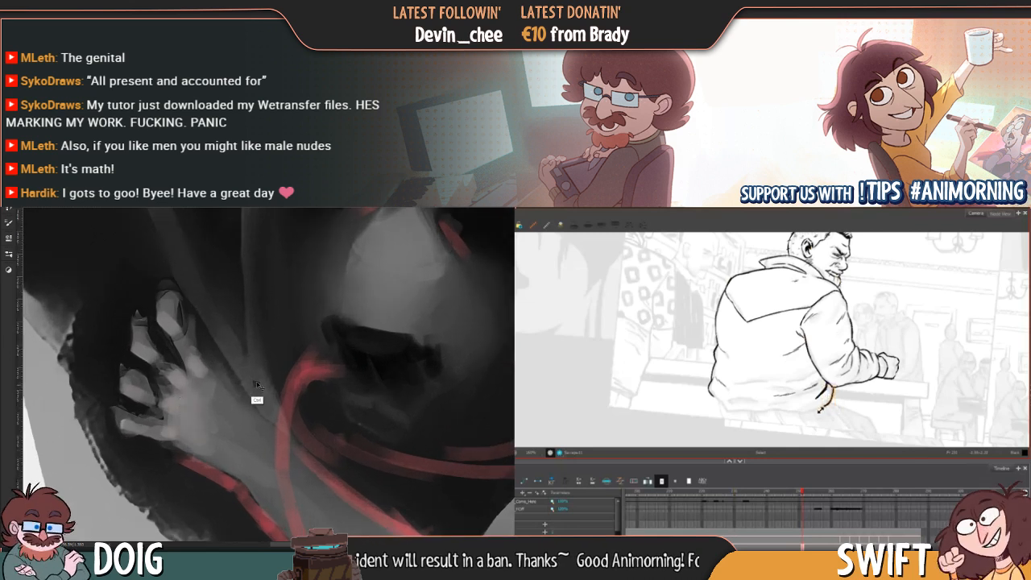
key(ctrl+minus)
alt+click(218, 395)
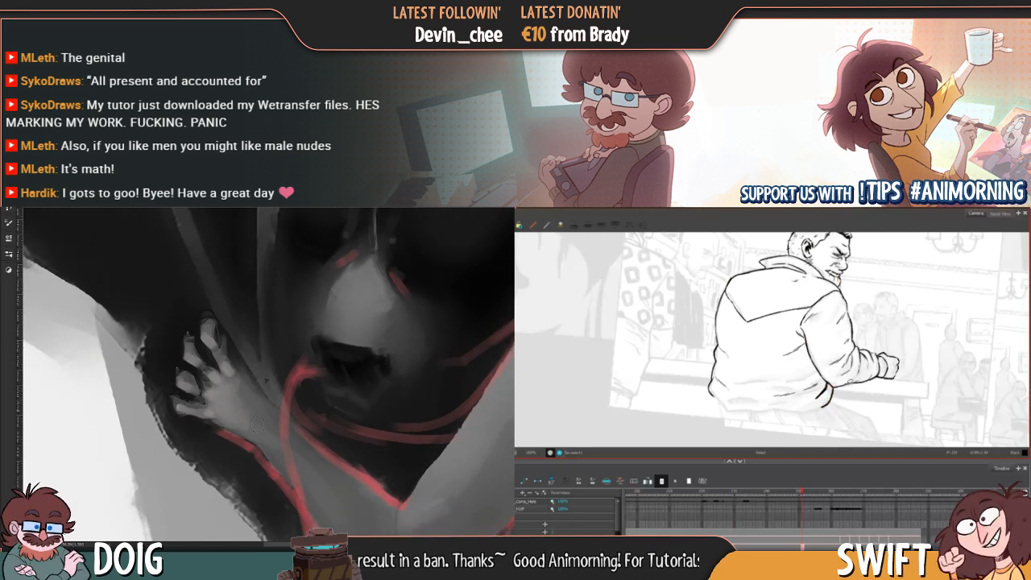
key(ctrl+minus)
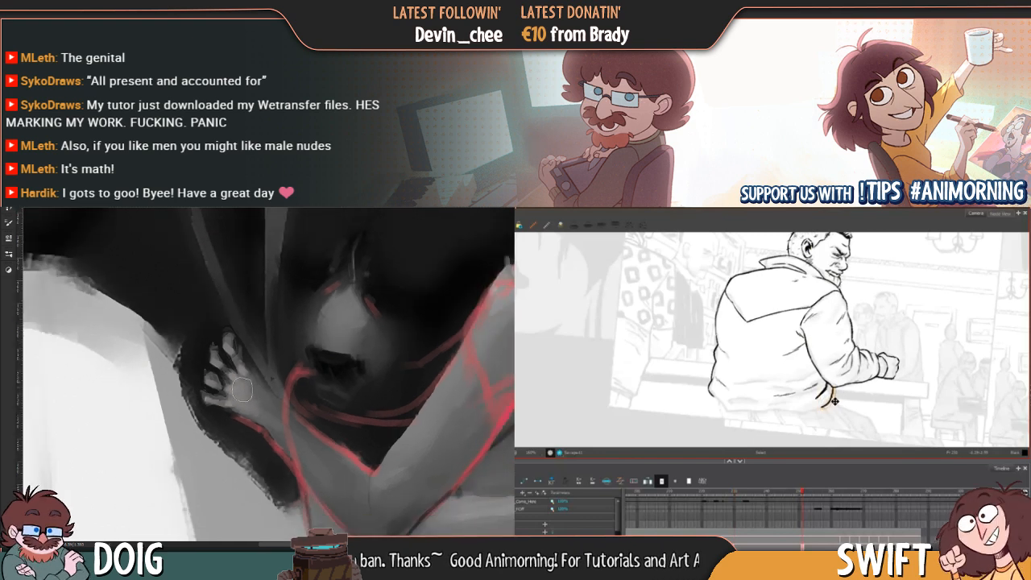
key(ctrl+plus)
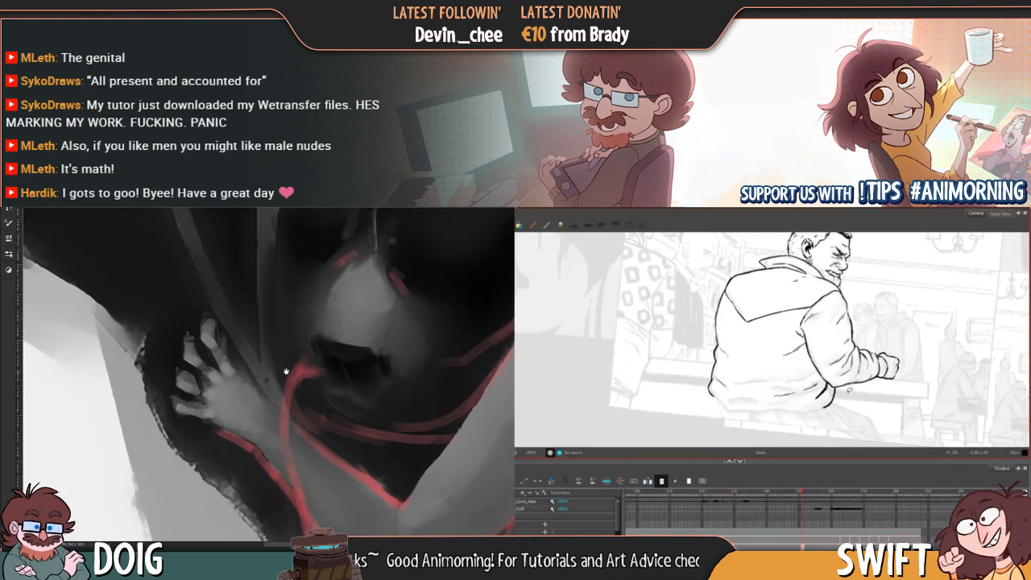
Paint the back of the raised hand and the base of its uppermost finger with sampled greys
drag(286, 371, 253, 354)
alt+click(203, 339)
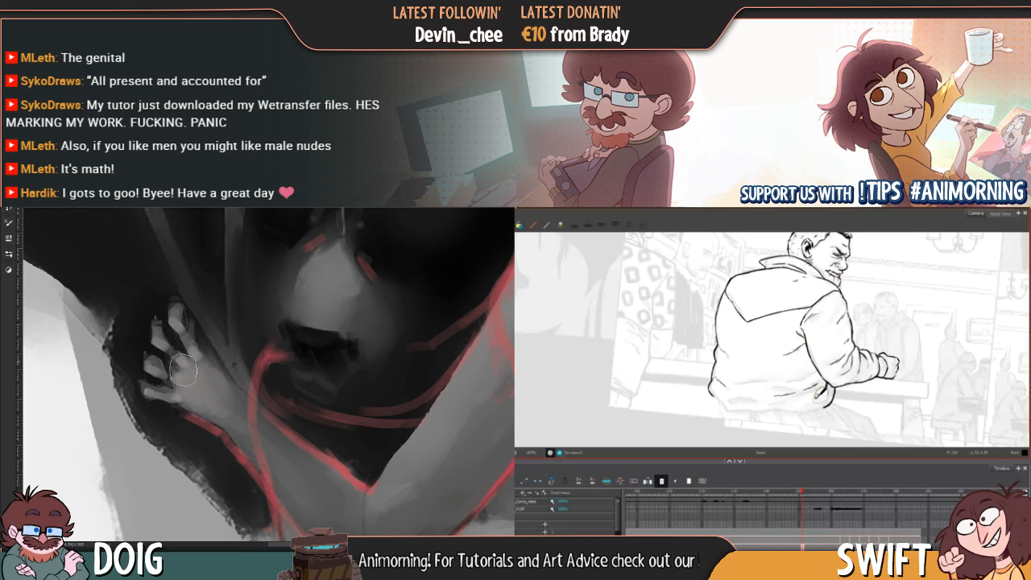
drag(185, 359, 190, 388)
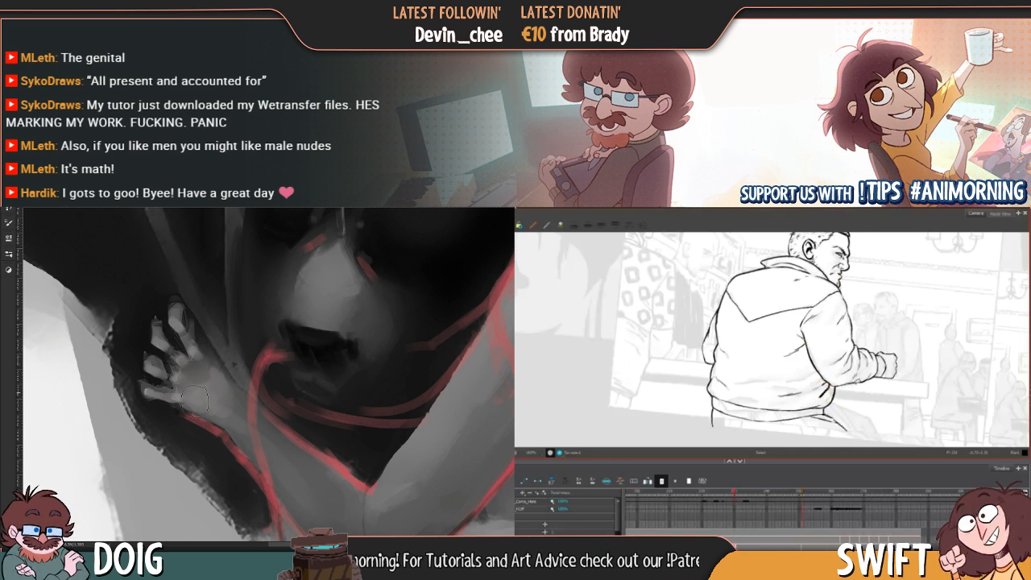
alt+click(184, 360)
mouse_move(191, 346)
mouse_down()
mouse_move(187, 374)
mouse_move(206, 390)
mouse_move(207, 348)
mouse_move(250, 367)
mouse_up()
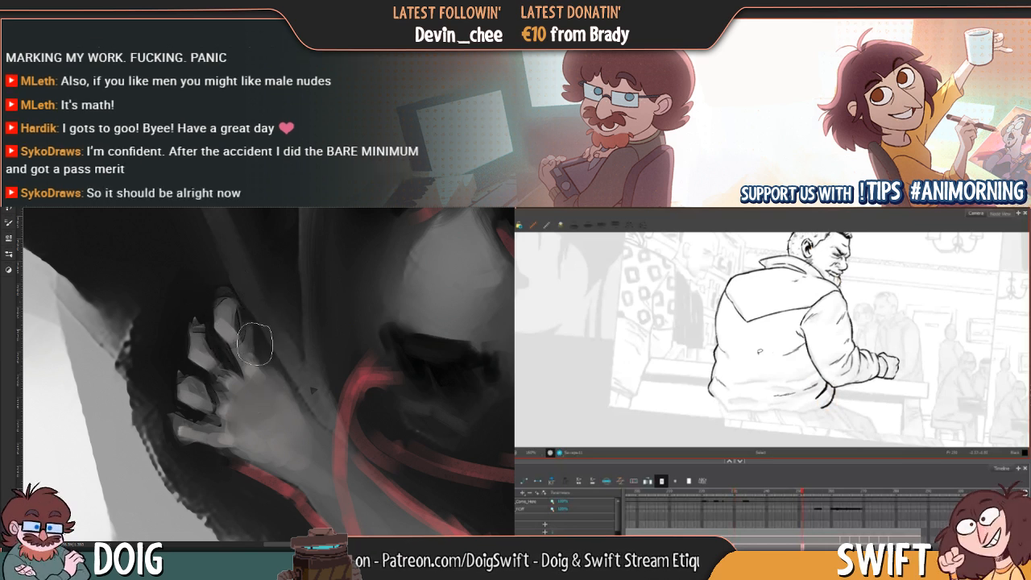
drag(256, 348, 244, 370)
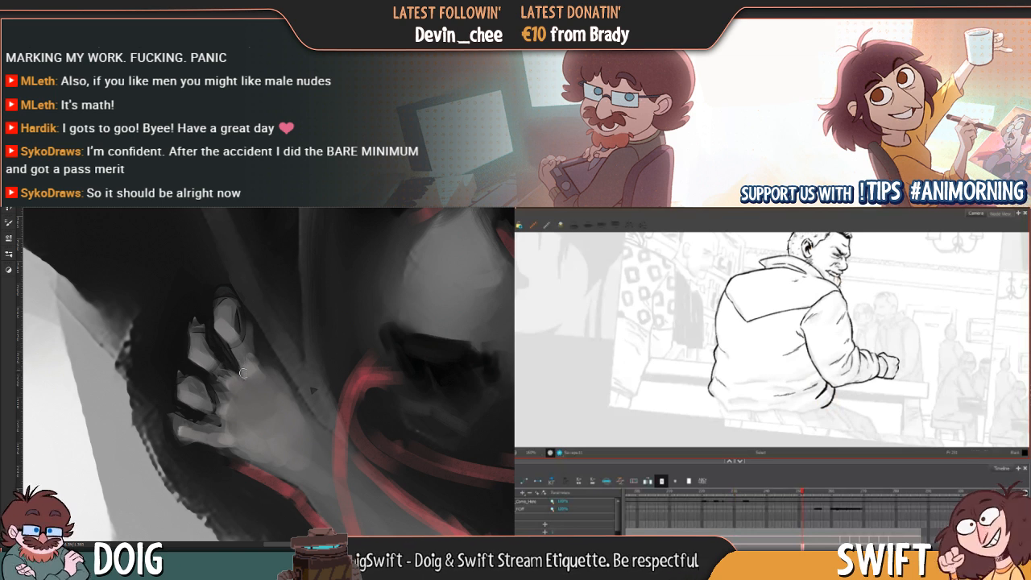
Ink the jacket's lower hem line after checking the key drawing, and shade the back of the raised hand with sampled tones
drag(767, 361, 811, 351)
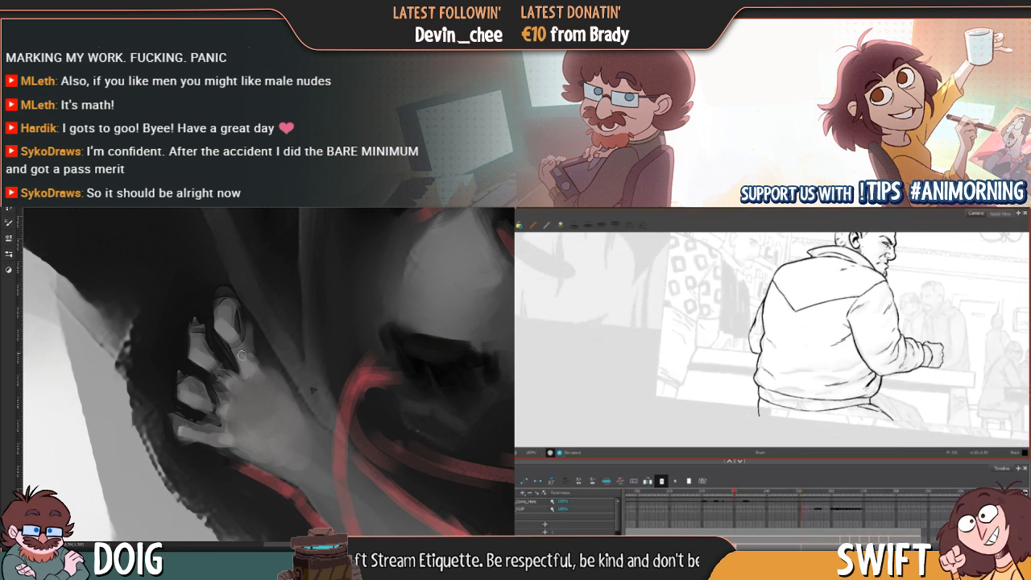
key(ctrl+minus)
key(ctrl+plus)
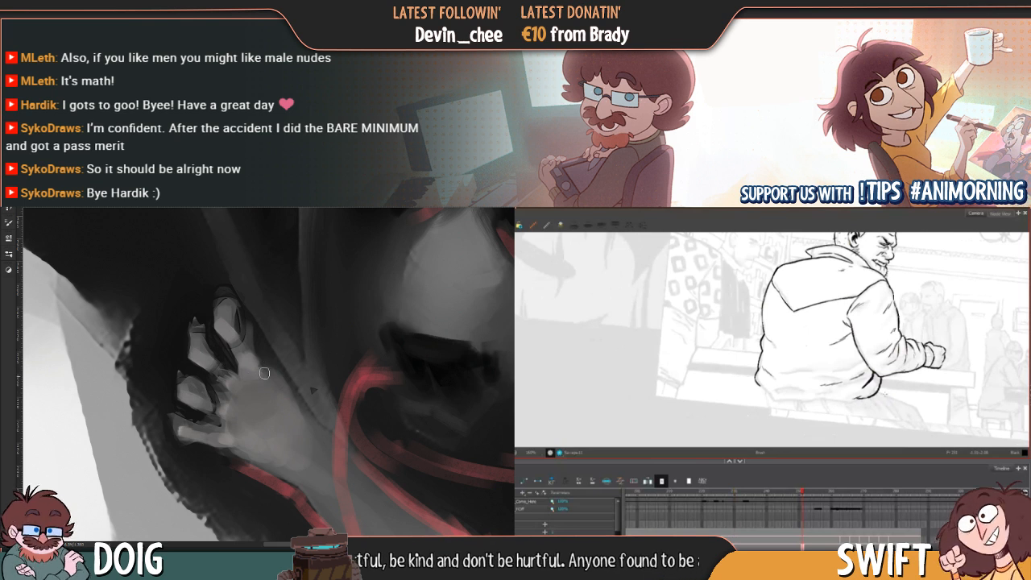
alt+click(224, 410)
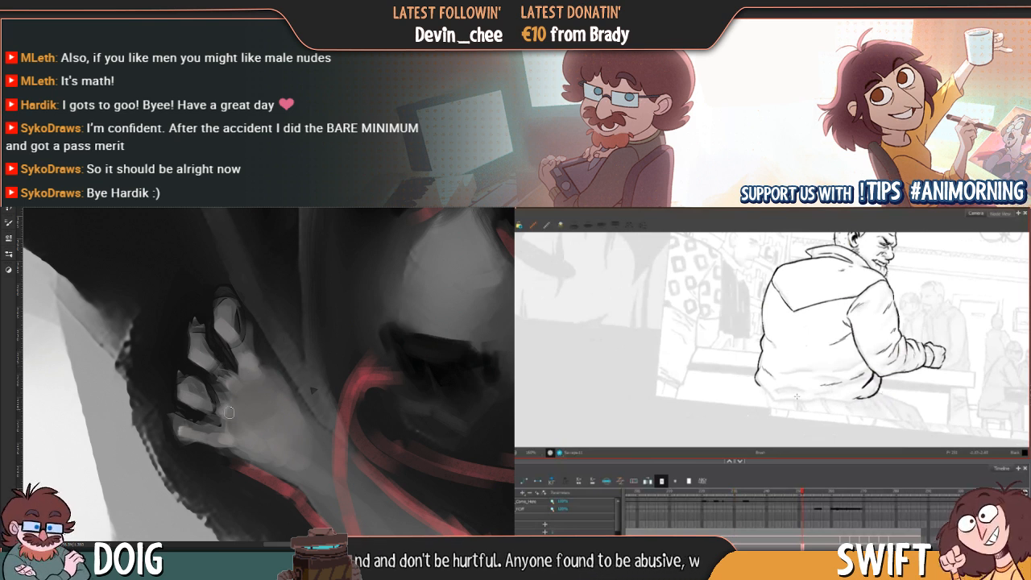
mouse_move(230, 409)
mouse_down()
mouse_move(239, 421)
mouse_move(253, 409)
mouse_move(237, 387)
mouse_up()
alt+click(243, 424)
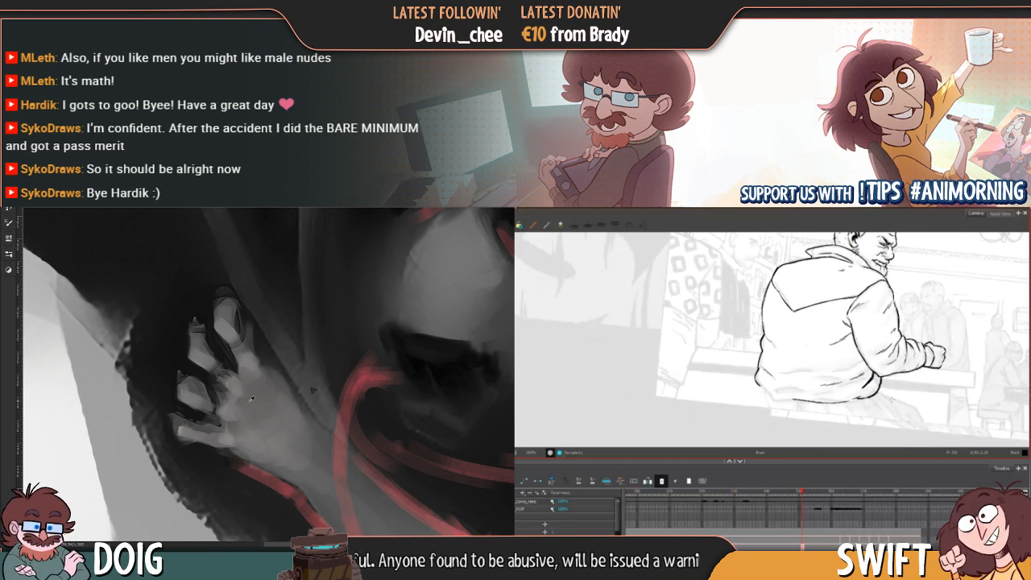
alt+click(248, 401)
Redraw the jacket's lower hem line, and refine the raised hand's upper knuckles with sampled tones
key(ctrl+minus)
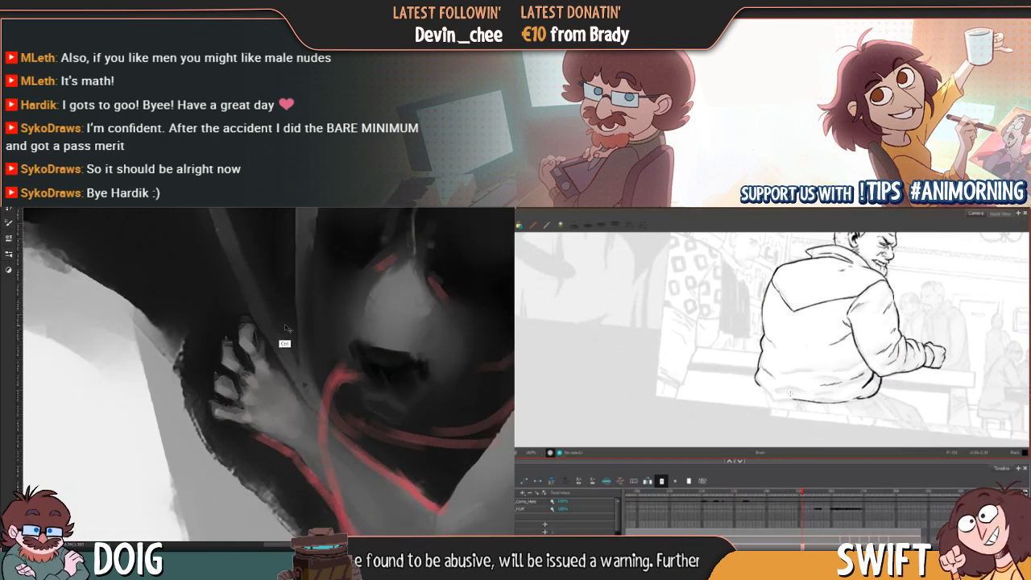
key(ctrl+minus)
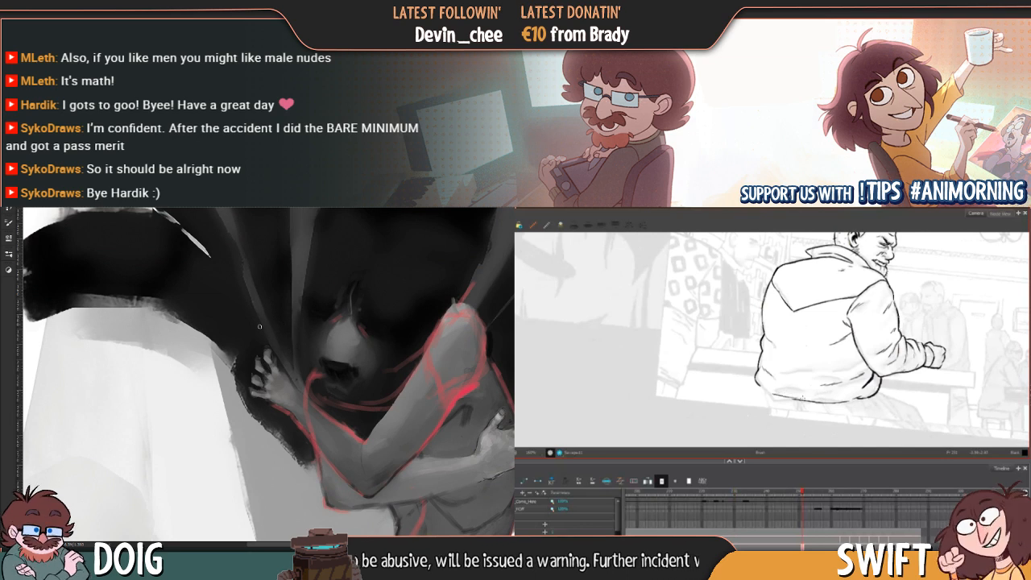
key(ctrl+plus)
key(ctrl+plus)
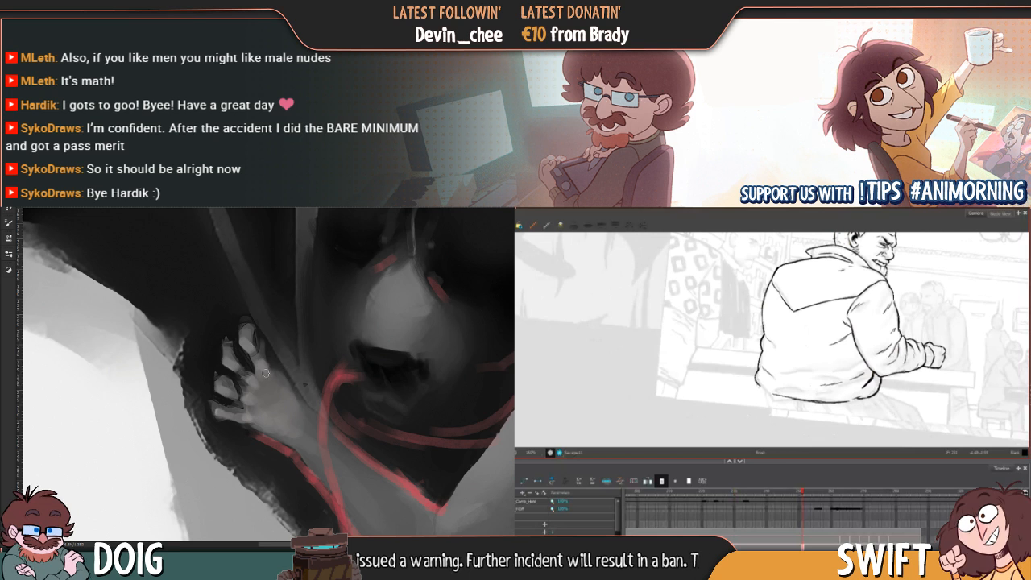
mouse_move(277, 353)
mouse_down()
mouse_move(270, 357)
mouse_move(282, 354)
mouse_up()
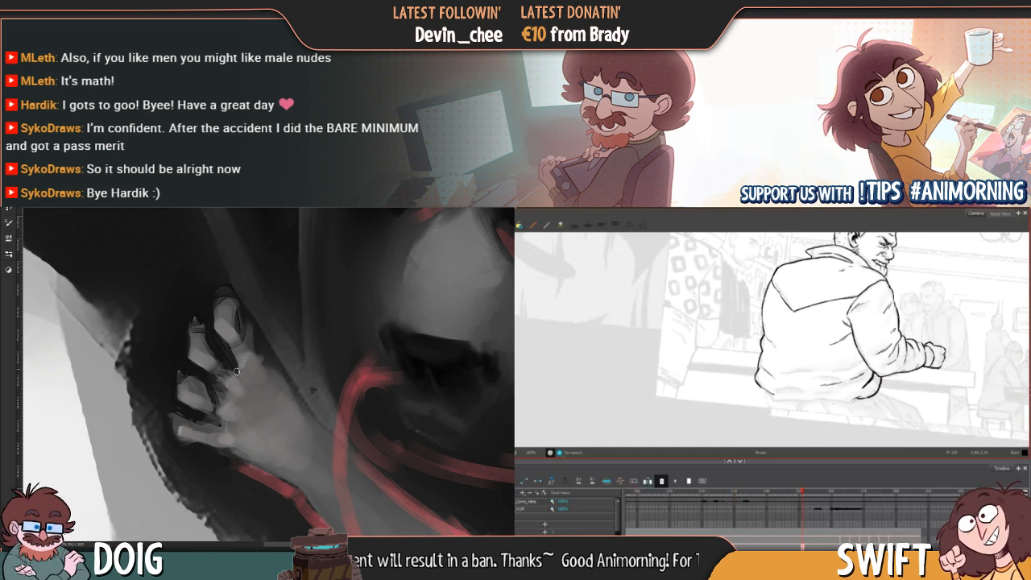
ctrl+drag(256, 359, 267, 340)
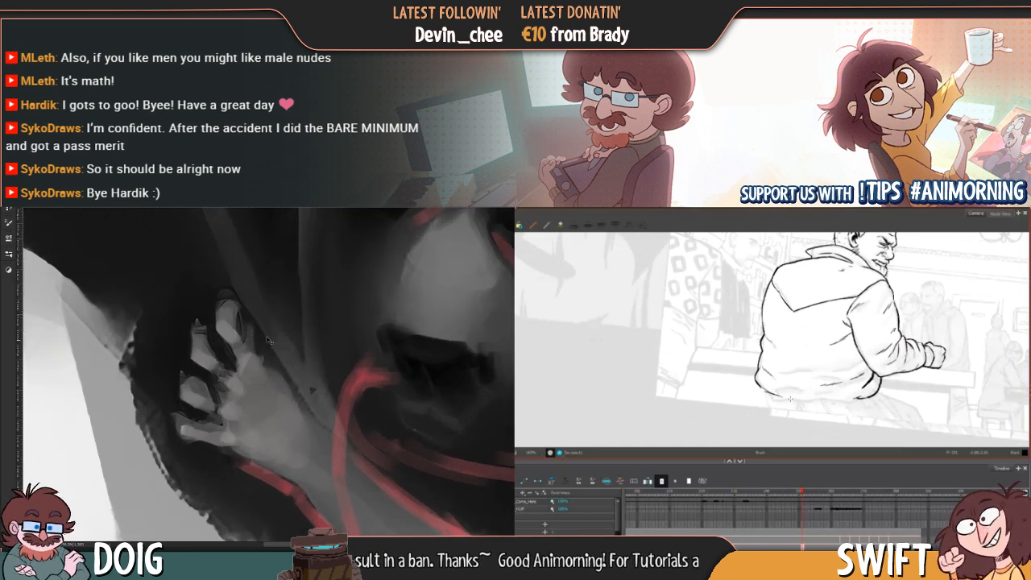
alt+click(242, 362)
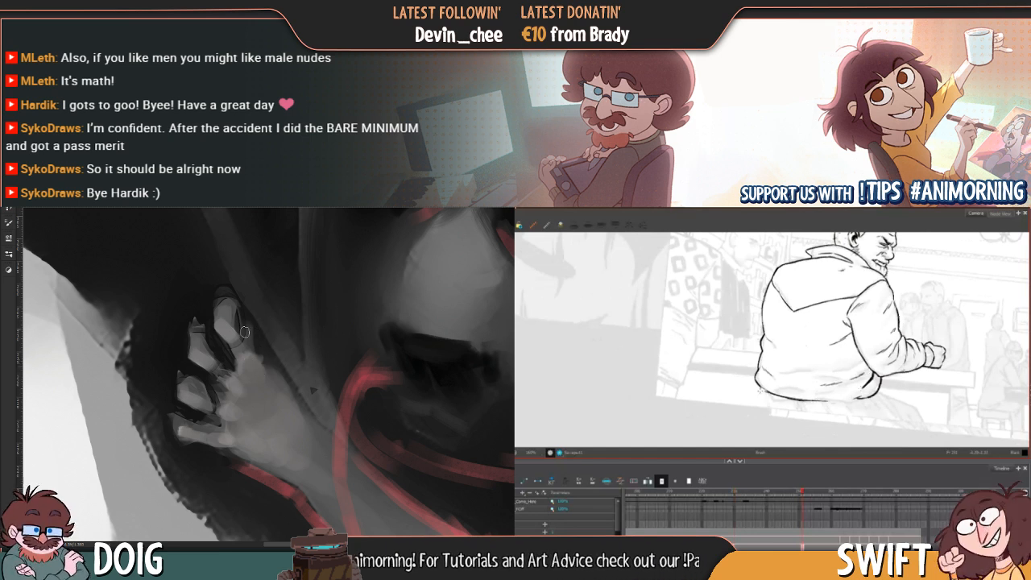
alt+click(243, 360)
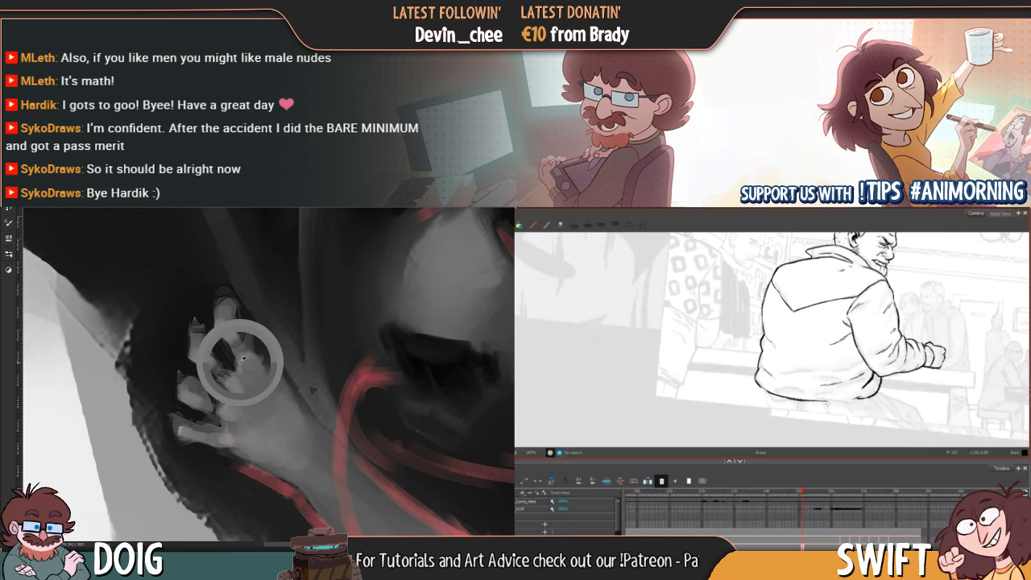
Sample a tone near the uppermost knuckle for retouching, and check the raised hand against the bear's face at different scales
key(ctrl+minus)
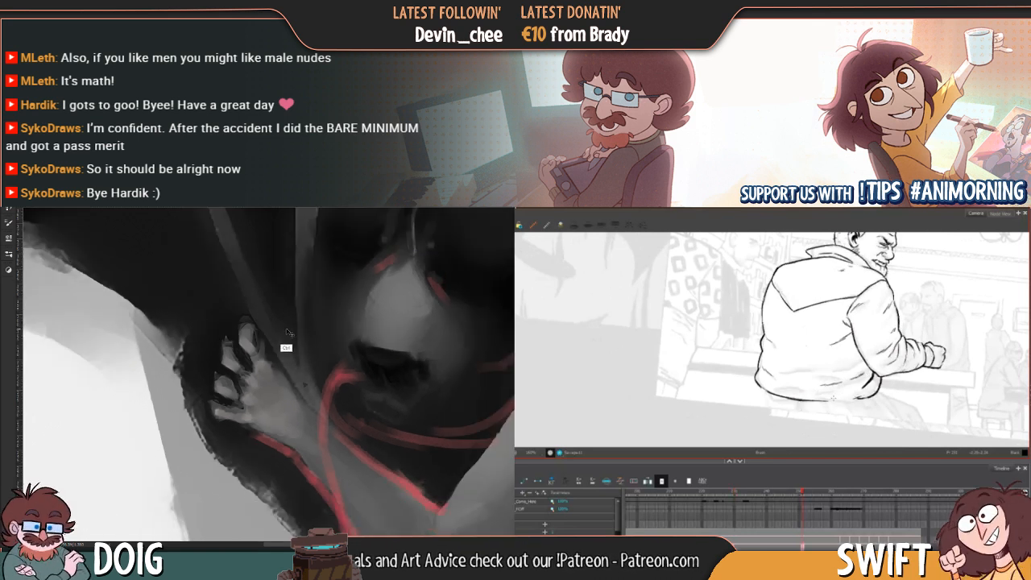
key(ctrl+plus)
key(ctrl+plus)
alt+click(267, 357)
key(ctrl+minus)
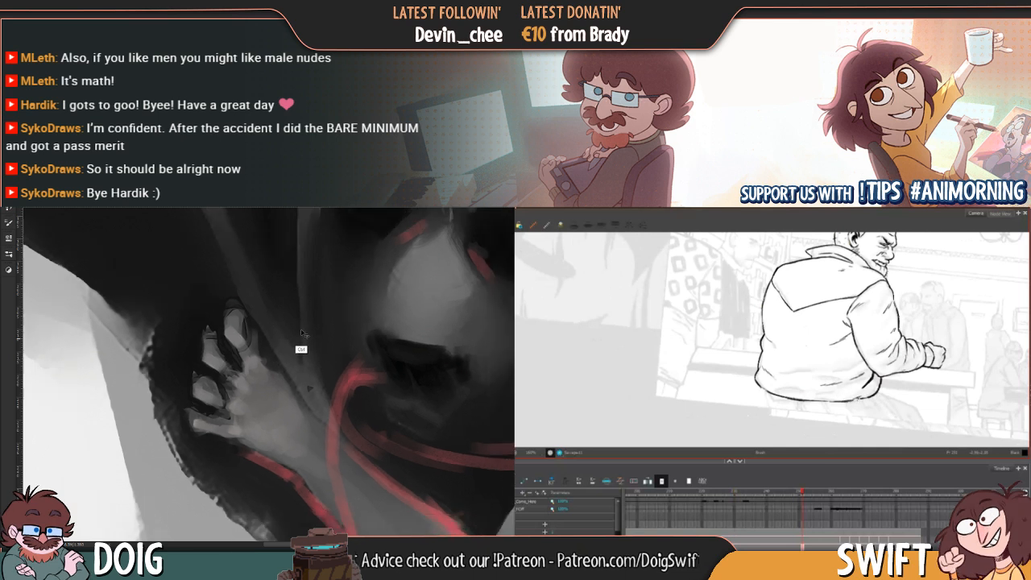
key(ctrl+plus)
drag(305, 359, 271, 382)
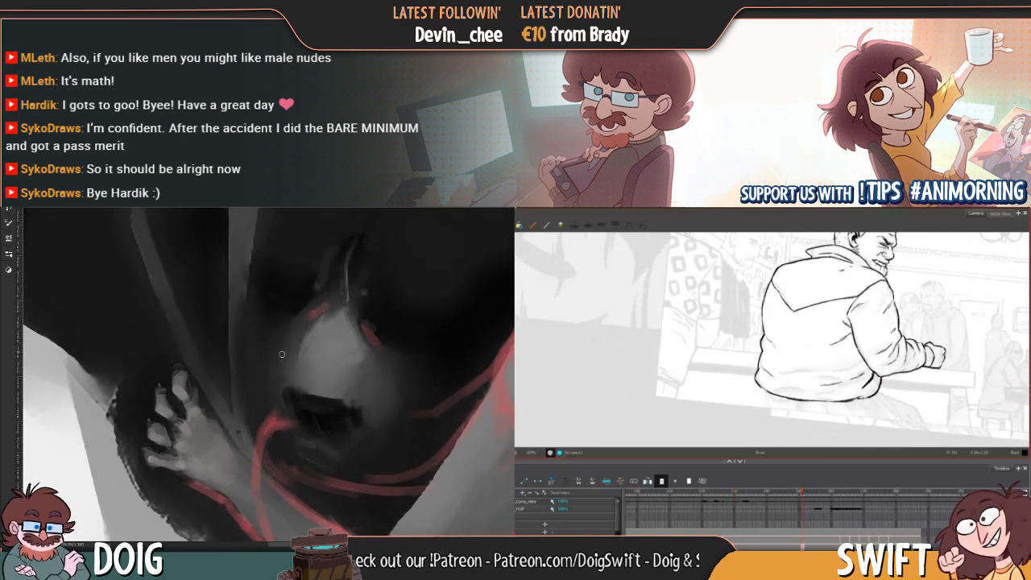
key(ctrl+minus)
key(ctrl+plus)
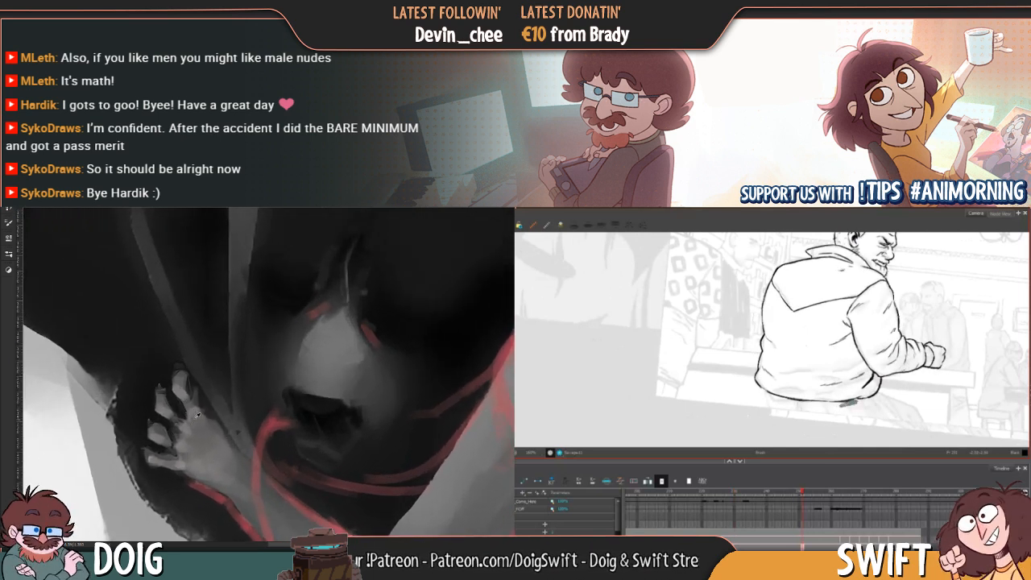
Shade the raised hand's uppermost finger and its joint with greys sampled from the fingers and the back of the hand
key(ctrl+plus)
drag(210, 393, 299, 350)
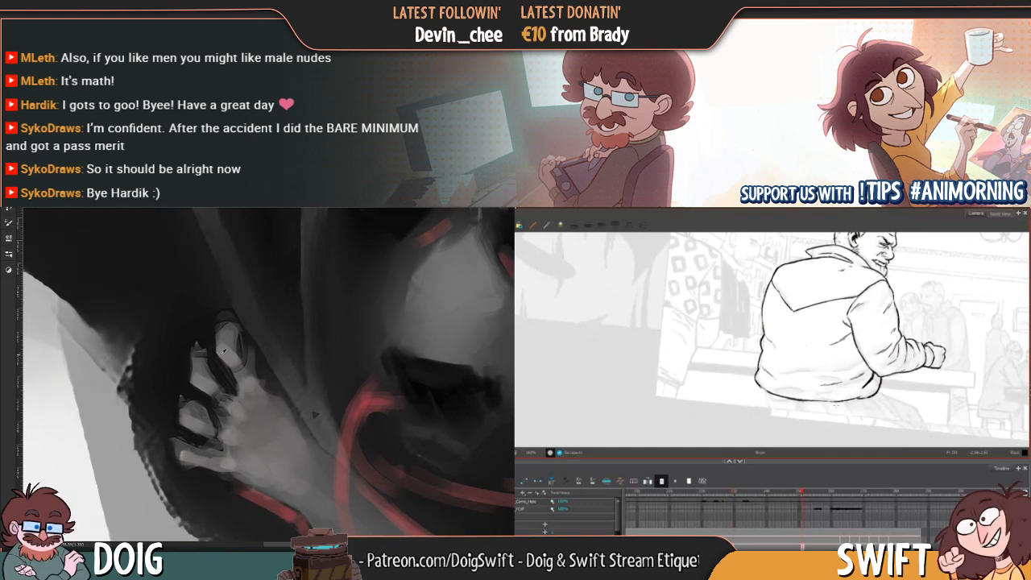
alt+click(222, 356)
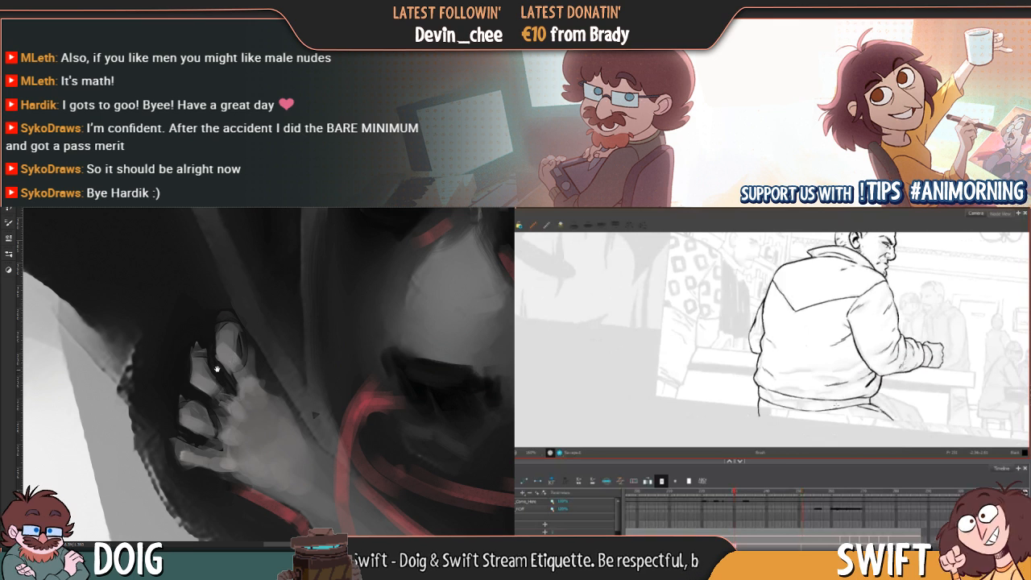
drag(239, 367, 230, 337)
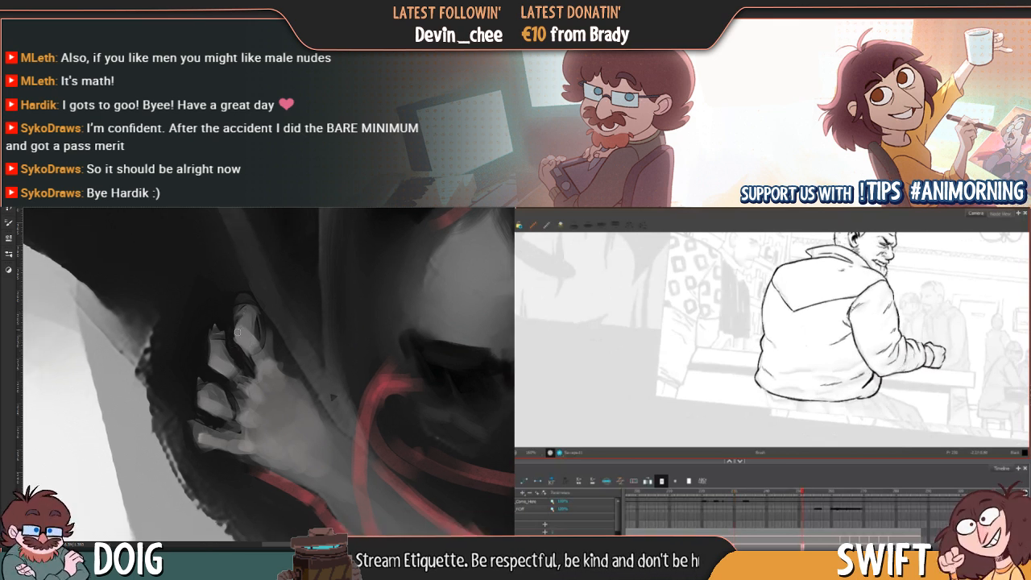
drag(237, 334, 247, 327)
alt+click(271, 374)
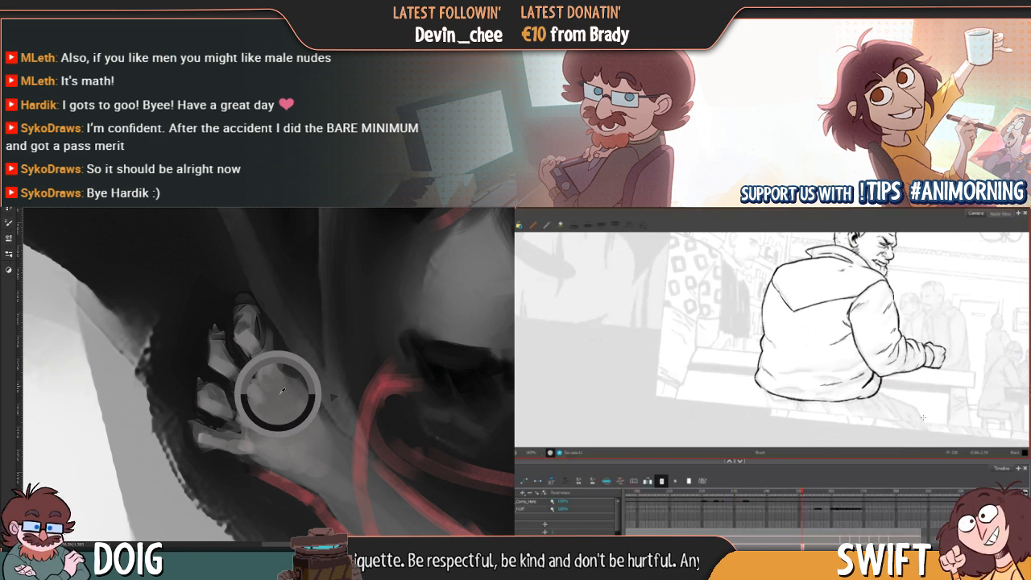
alt+click(241, 330)
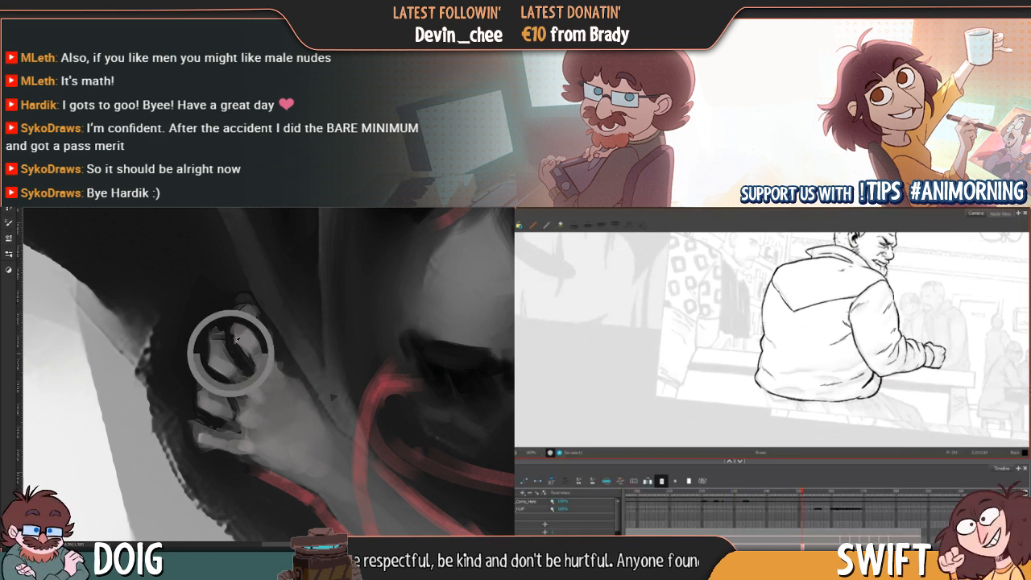
drag(235, 335, 234, 316)
drag(326, 302, 300, 307)
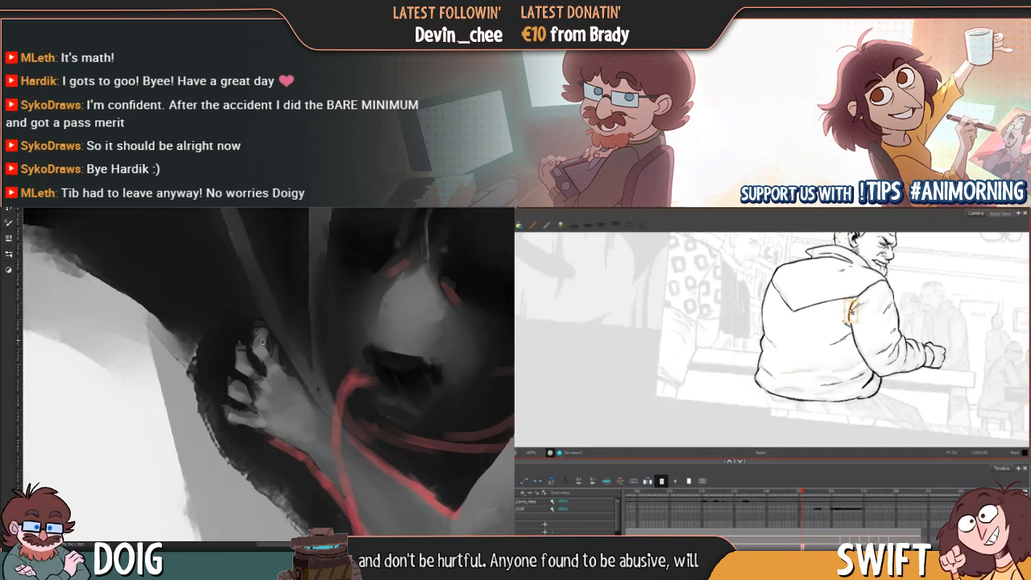
Refine the planes of the two upper fingers on the raised hand, and compare the inked jacket with its key drawing
key(ctrl+plus)
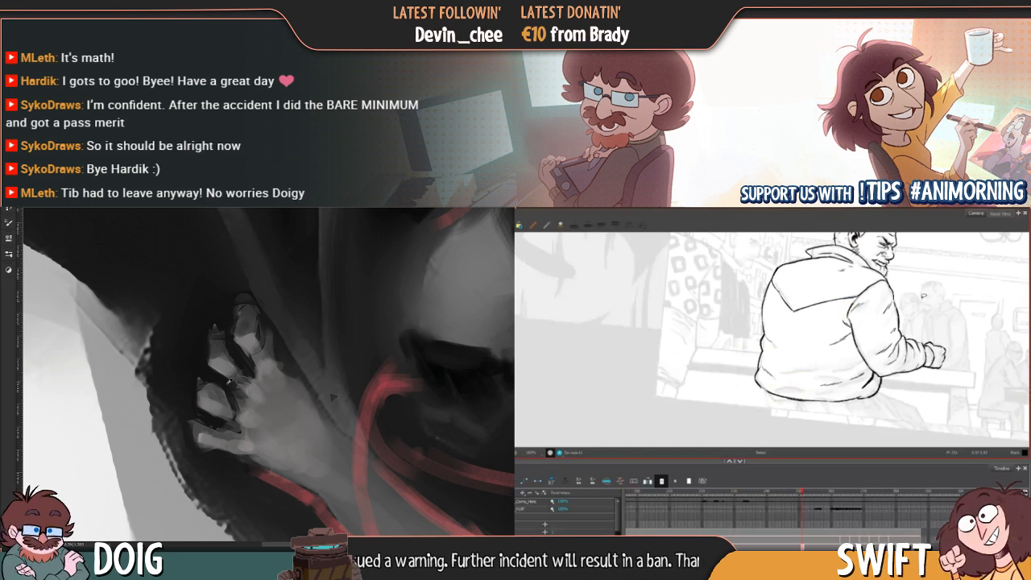
drag(208, 392, 215, 393)
key(shift+Return)
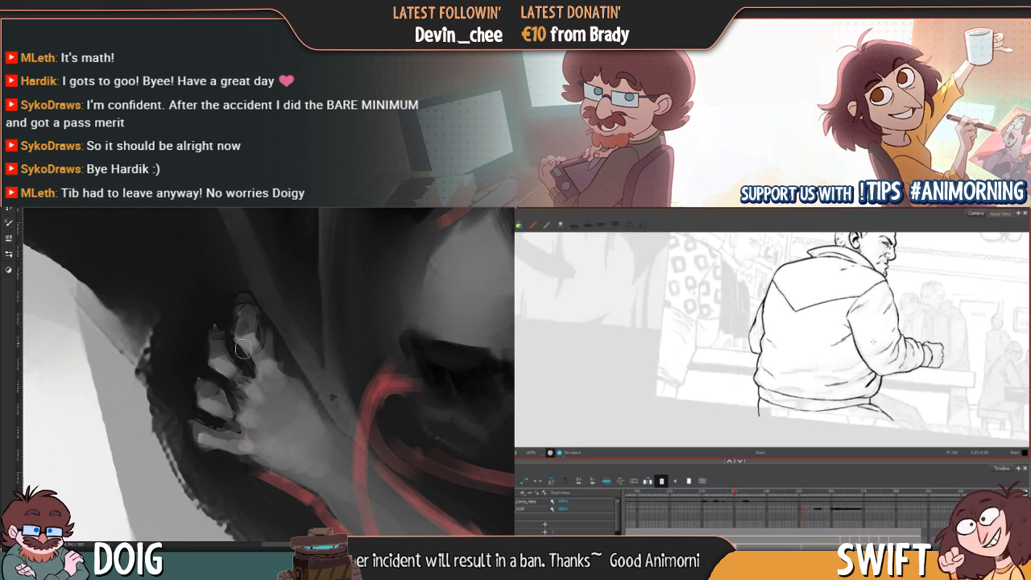
drag(250, 329, 249, 319)
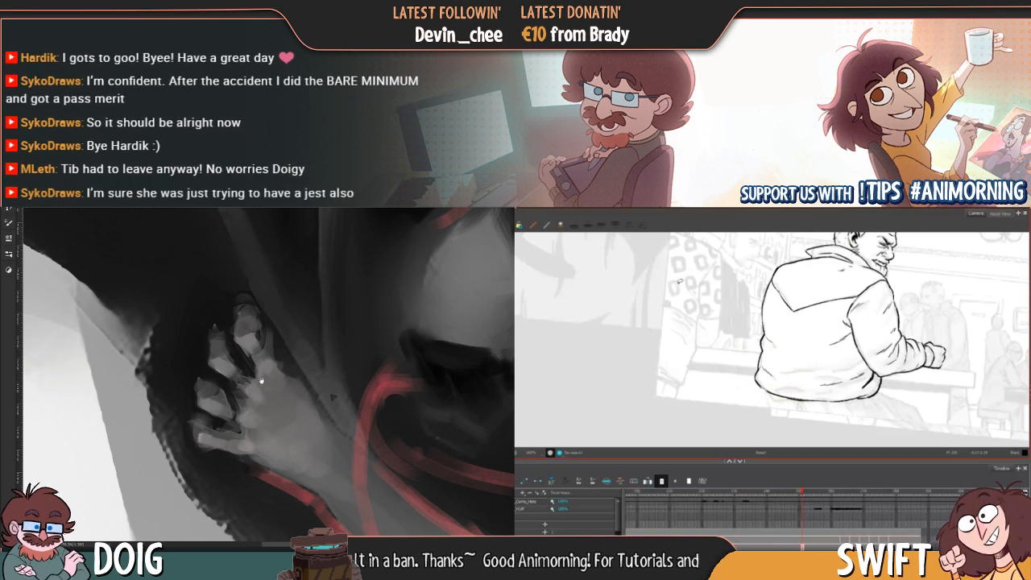
drag(260, 380, 263, 335)
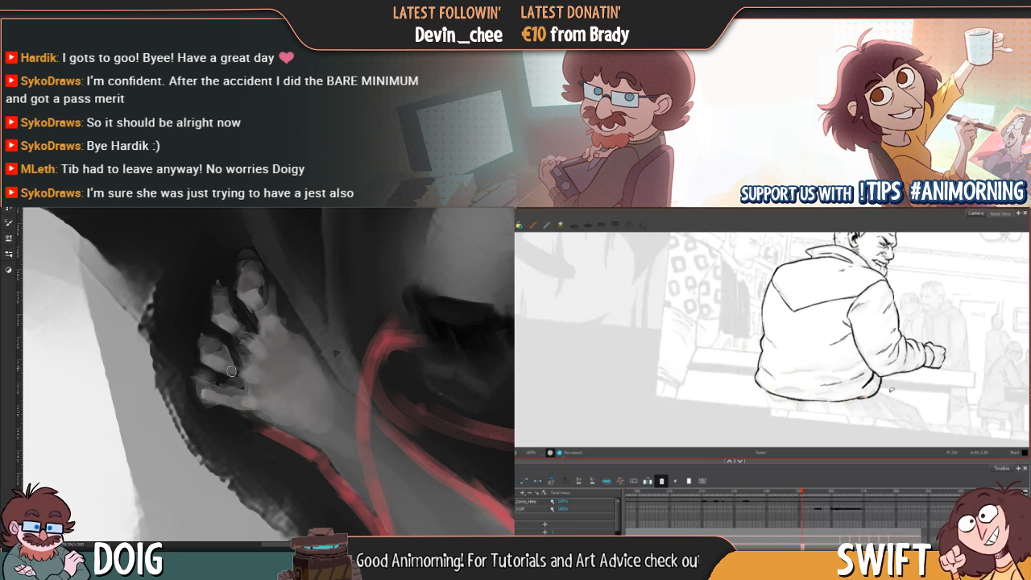
Paint the bases of the lower fingers and the gaps between them with greys sampled from the raised hand
alt+click(254, 386)
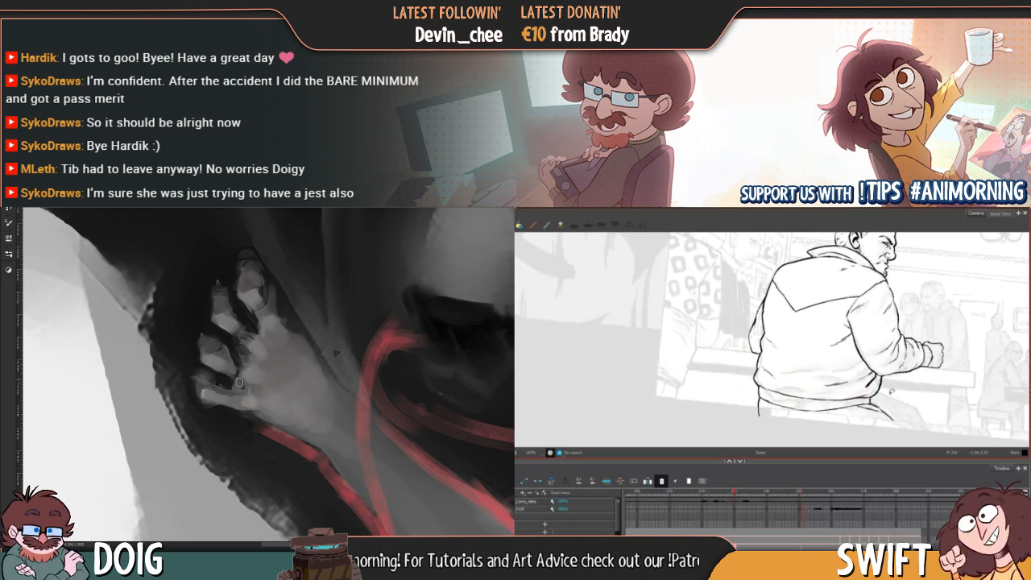
mouse_move(245, 386)
mouse_down()
mouse_move(272, 364)
mouse_move(232, 385)
mouse_move(232, 377)
mouse_up()
alt+click(232, 400)
alt+click(226, 380)
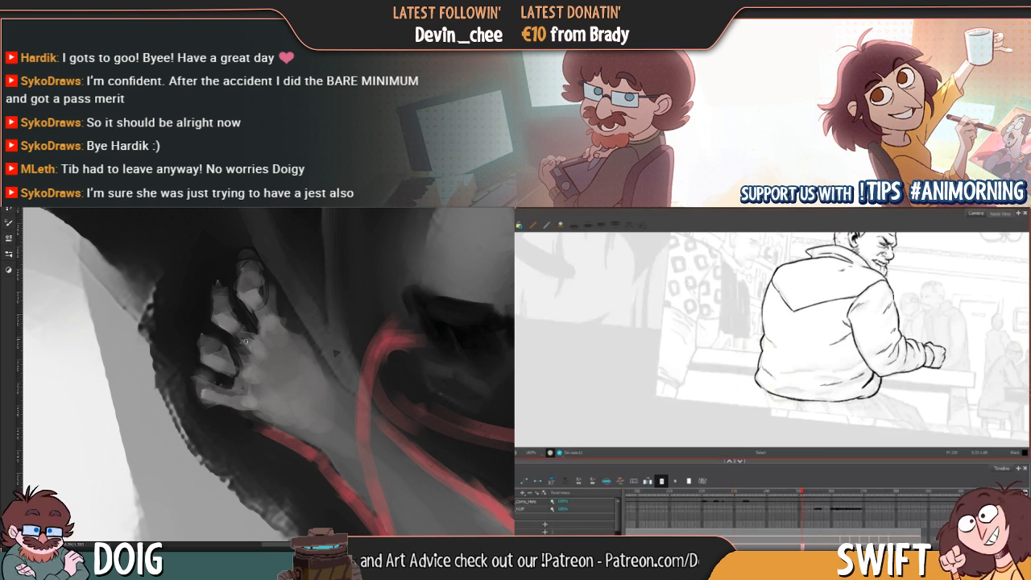
alt+click(223, 364)
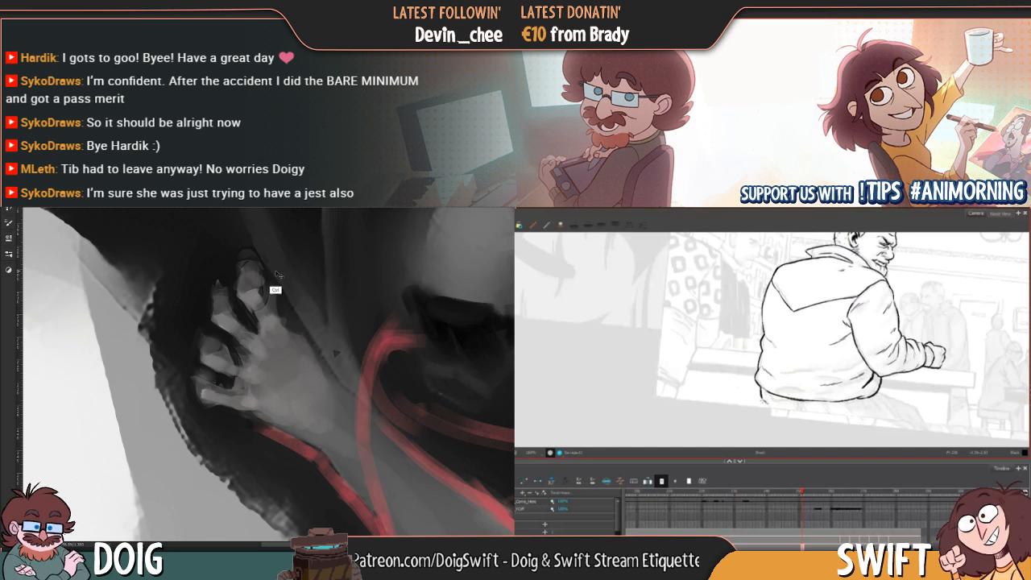
Retouch the uppermost finger with a sampled tone and define the rounded knuckles along the back of the raised hand
scroll(273, 290, down, 3)
scroll(269, 292, up, 3)
scroll(258, 309, up, 3)
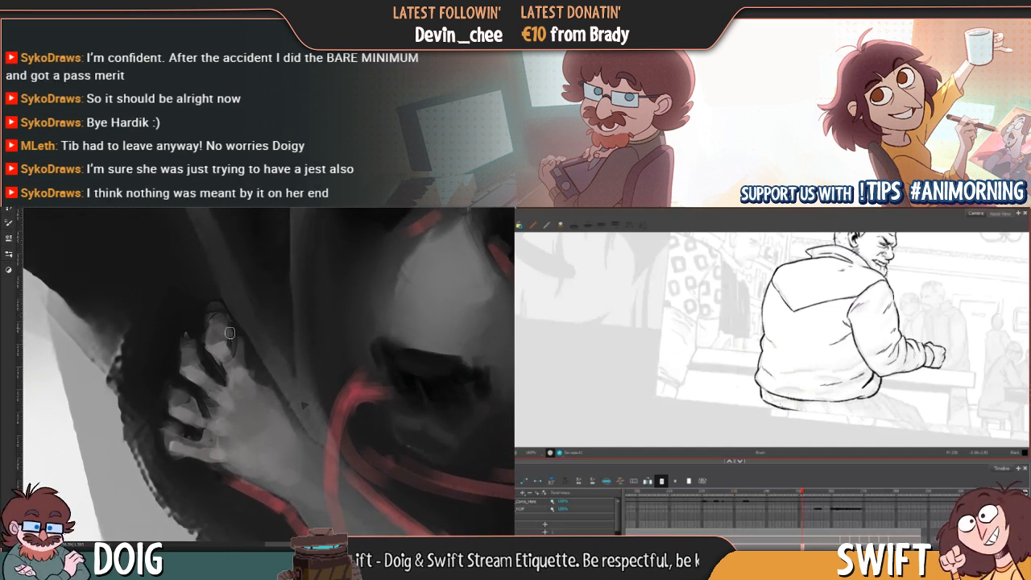
alt+click(216, 353)
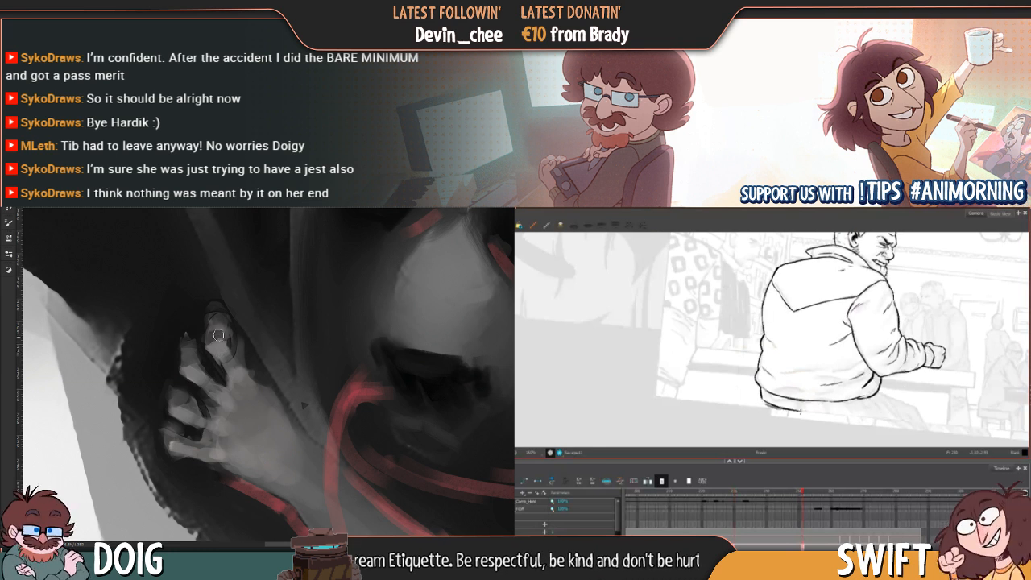
scroll(243, 324, down, 2)
scroll(244, 325, up, 2)
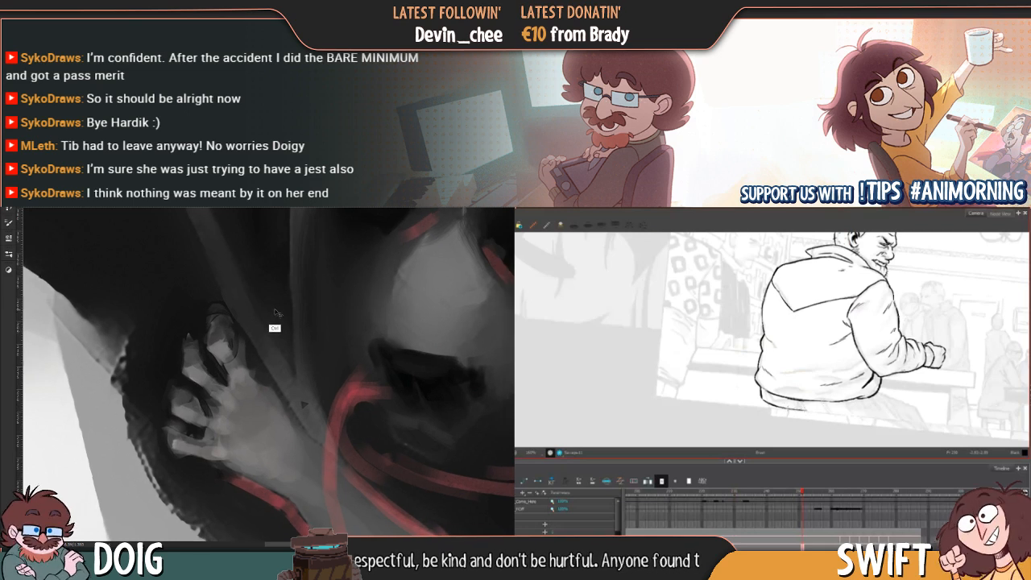
scroll(274, 305, down, 3)
scroll(282, 304, up, 4)
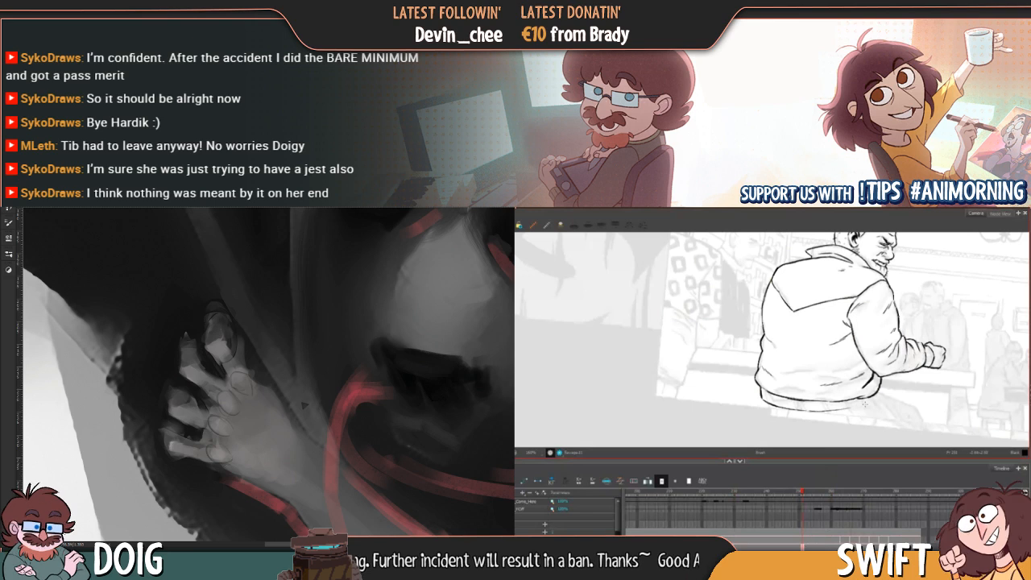
Outline the raised hand with a selection, copy it to a new layer, enlarge it slightly and shift it away from the bear's face
key(ctrl+minus)
key(ctrl+minus)
key(ctrl+minus)
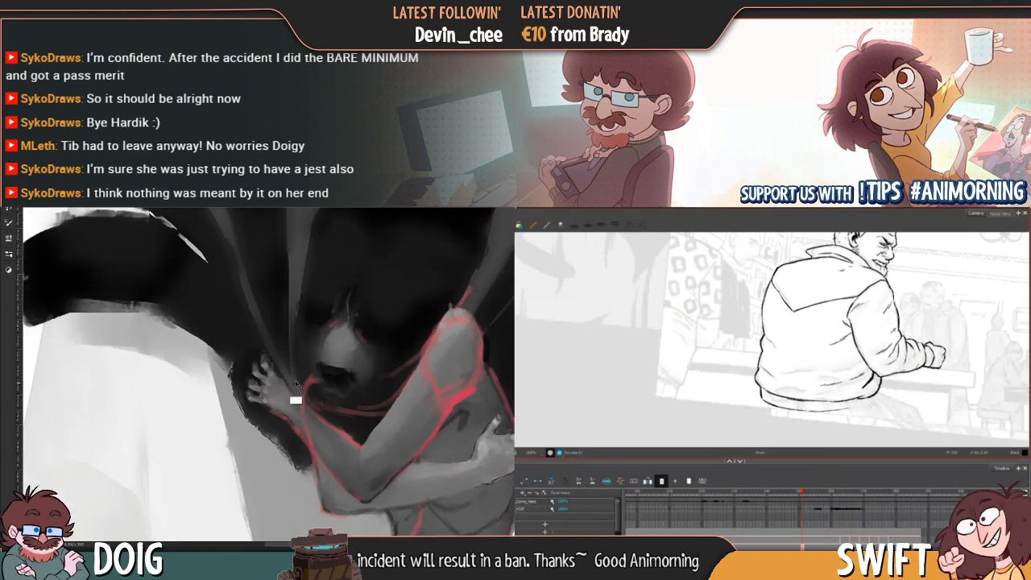
key(ctrl+minus)
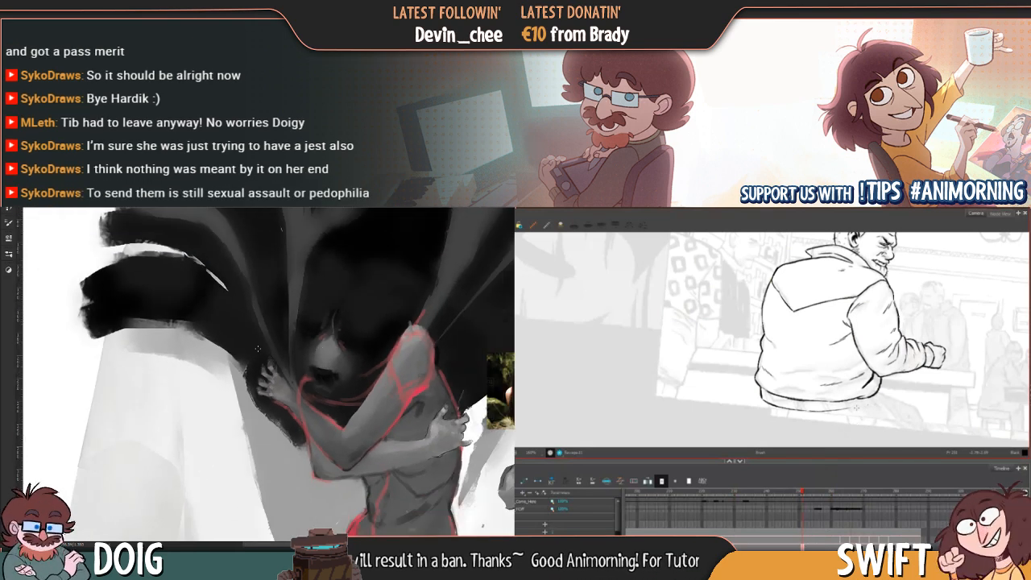
key(ctrl+plus)
key(ctrl+plus)
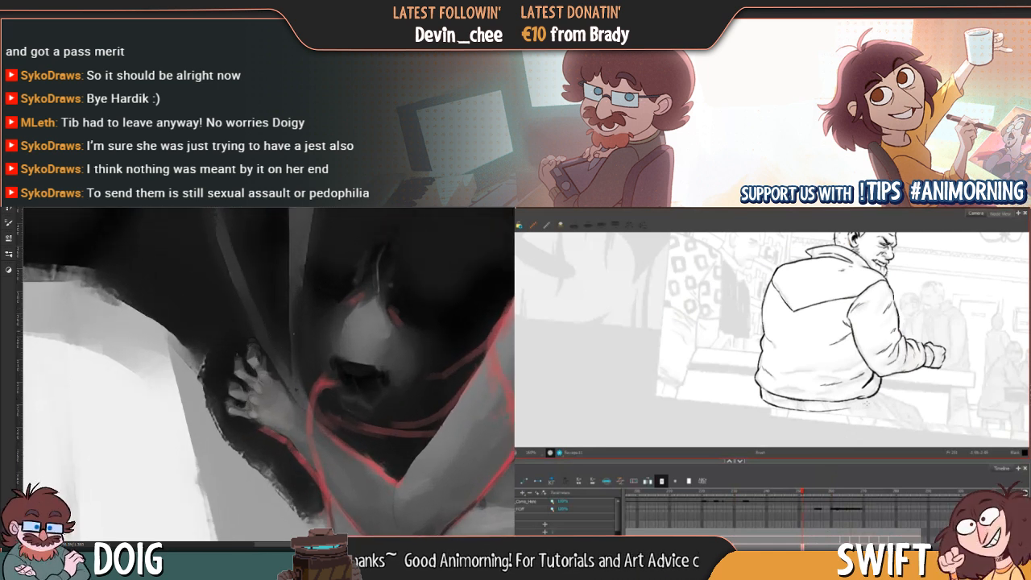
mouse_move(258, 376)
mouse_down()
mouse_move(241, 357)
mouse_move(241, 402)
mouse_move(302, 432)
mouse_move(322, 395)
mouse_move(307, 354)
mouse_move(292, 347)
mouse_move(294, 364)
mouse_move(270, 330)
mouse_move(235, 354)
mouse_up()
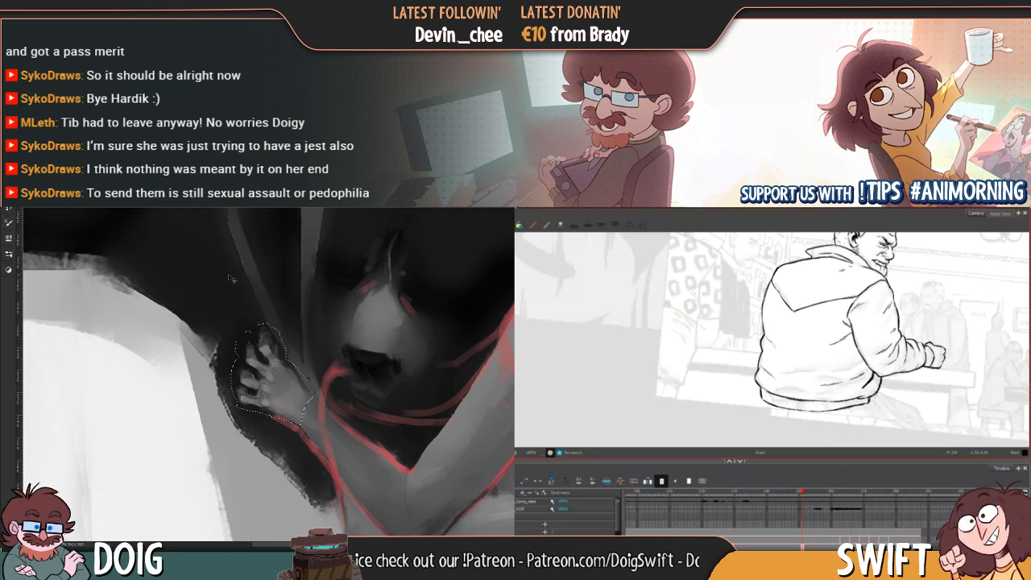
key(ctrl+j)
key(ctrl+t)
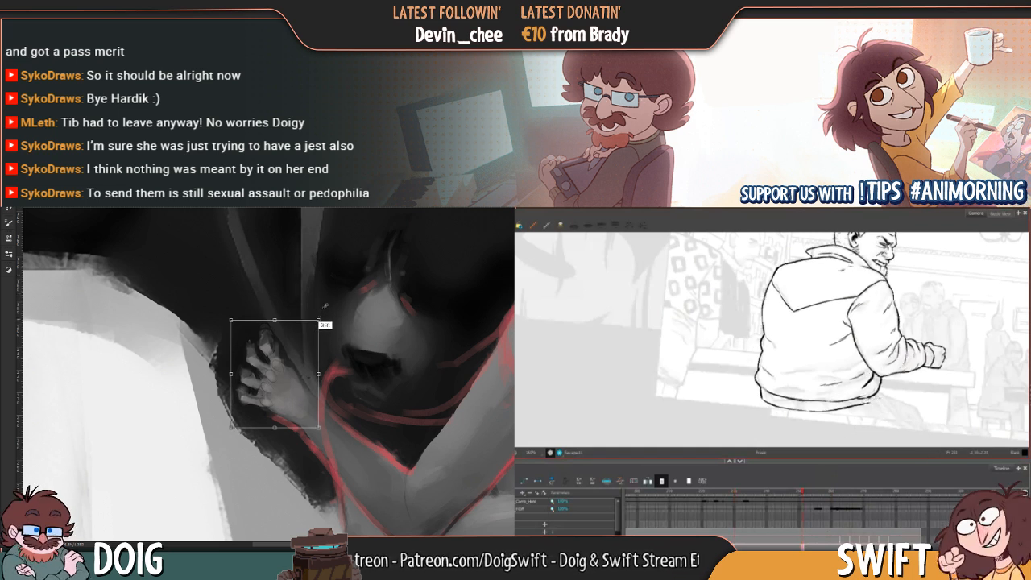
drag(319, 320, 327, 309)
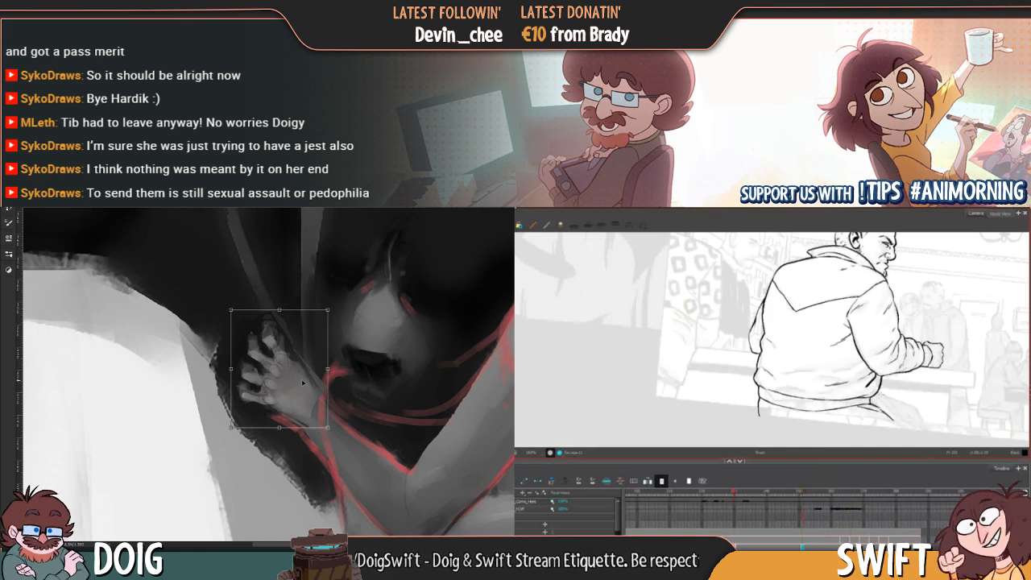
drag(301, 379, 295, 380)
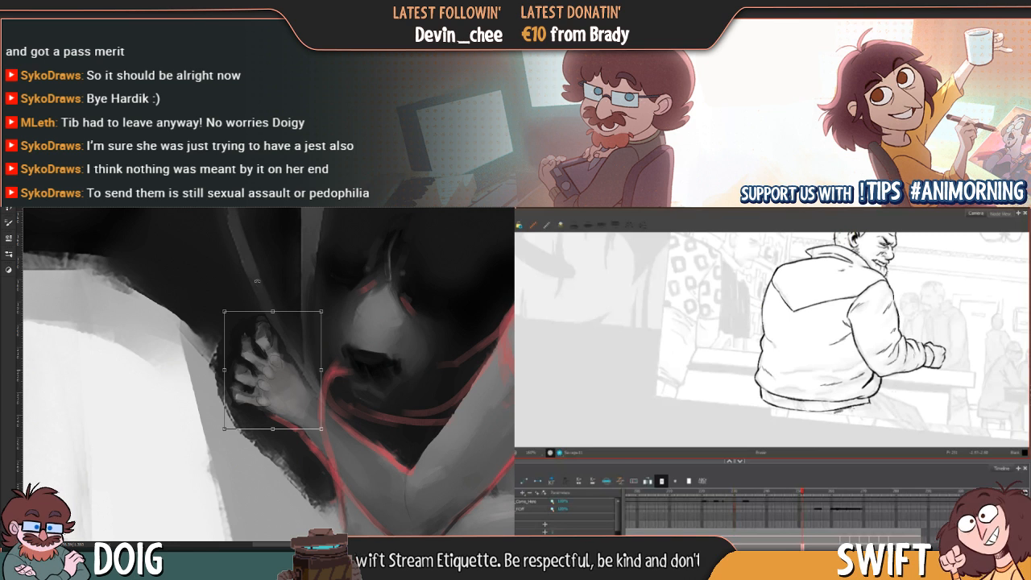
key(Return)
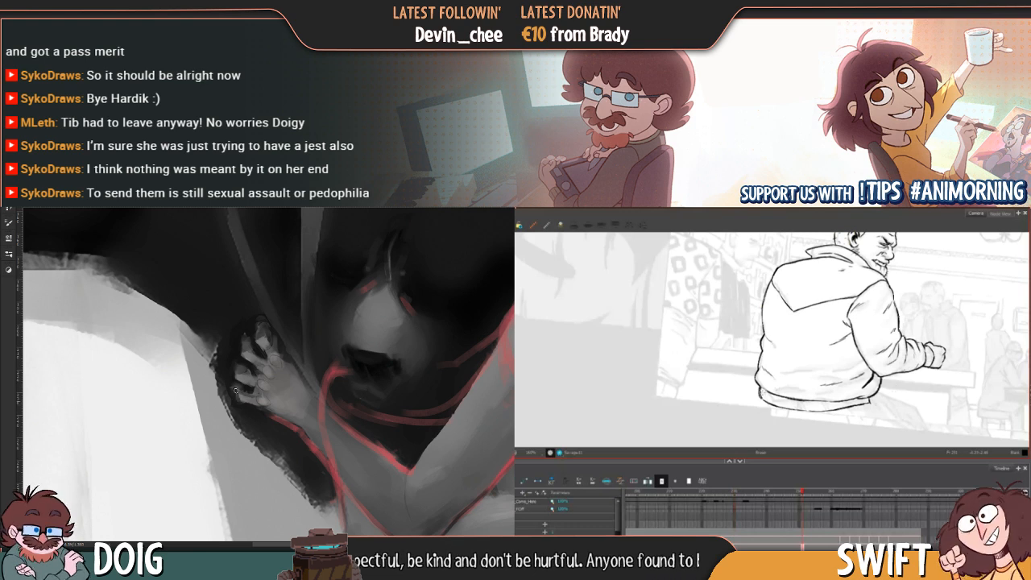
Check the enlarged hand's proportions against the bear's face and the embracing arms at different scales
key(ctrl+minus)
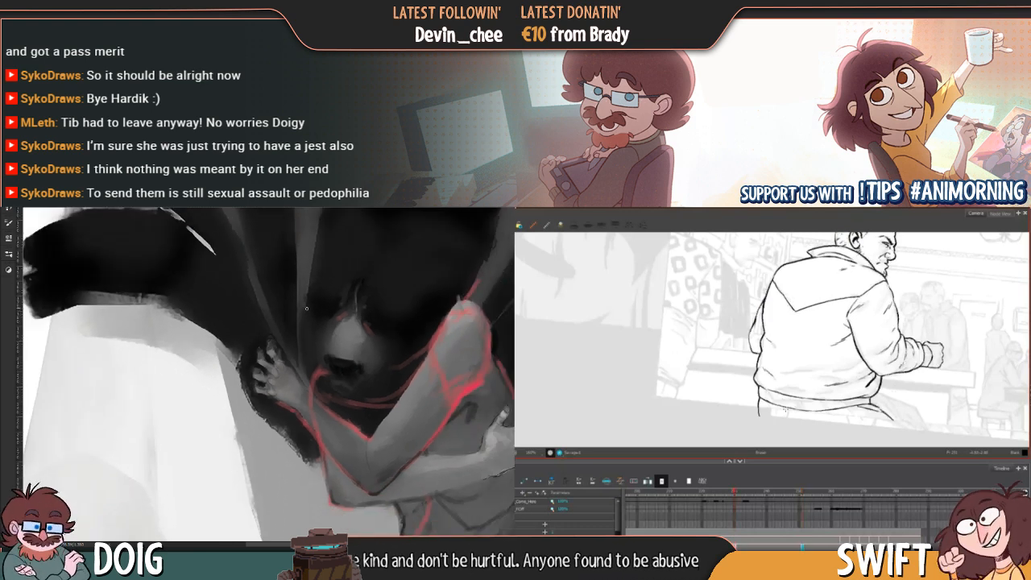
key(ctrl+plus)
key(ctrl+plus)
key(ctrl+plus)
key(ctrl+plus)
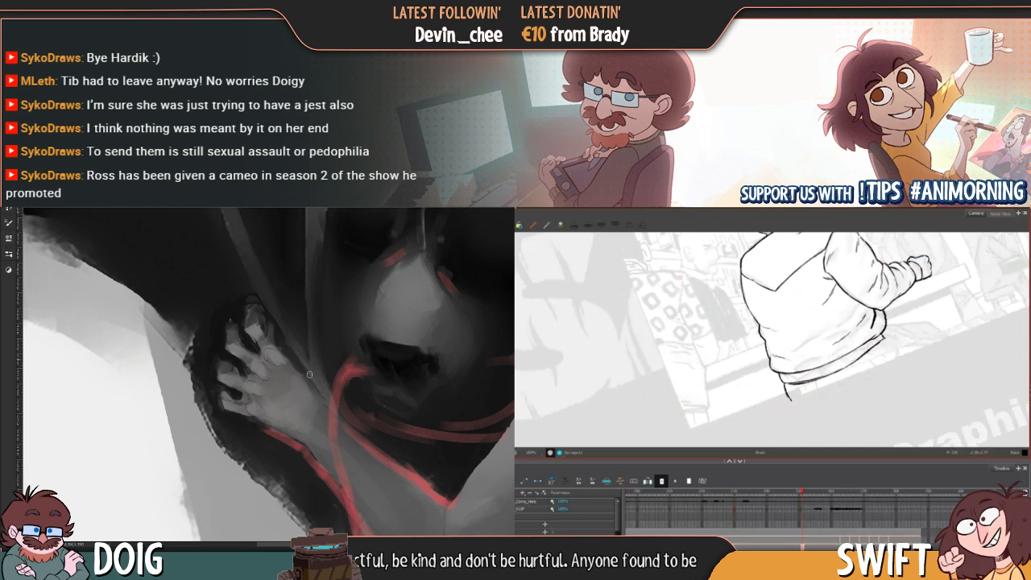
key(ctrl+minus)
key(ctrl+minus)
key(ctrl+minus)
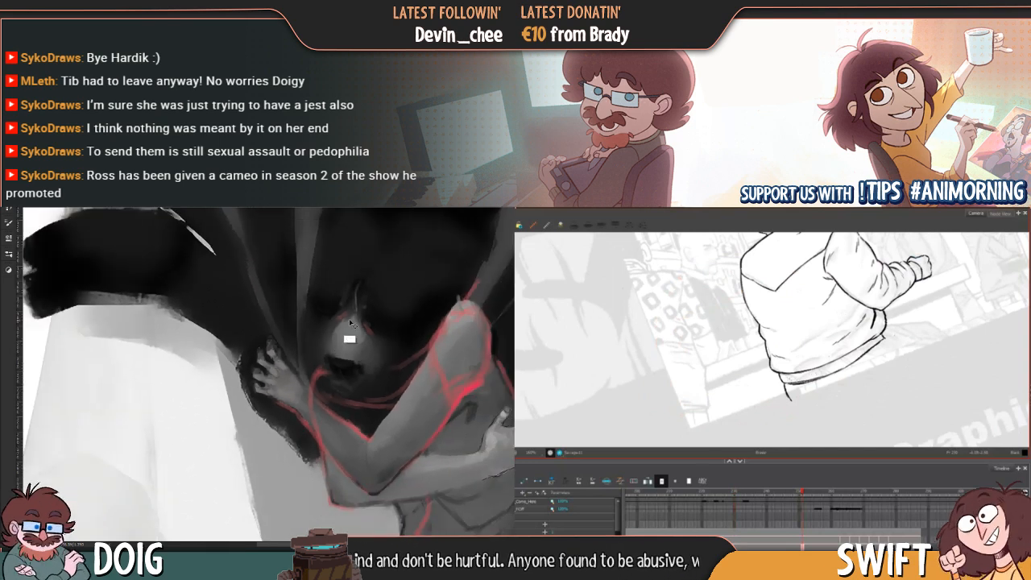
key(ctrl+plus)
key(ctrl+plus)
key(ctrl+plus)
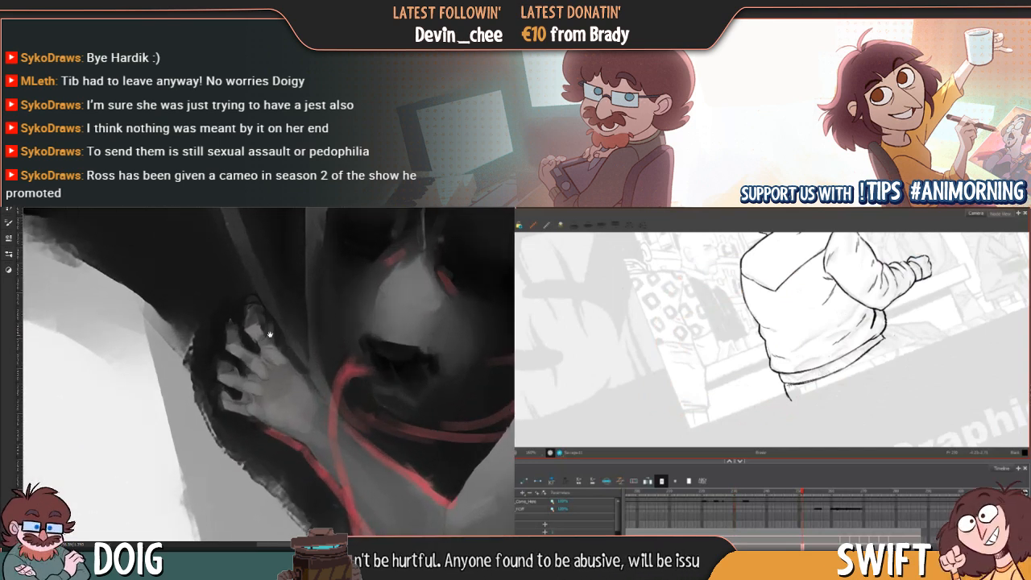
Refine the uppermost finger of the enlarged hand and compare the hand with the whole embrace
drag(269, 333, 262, 361)
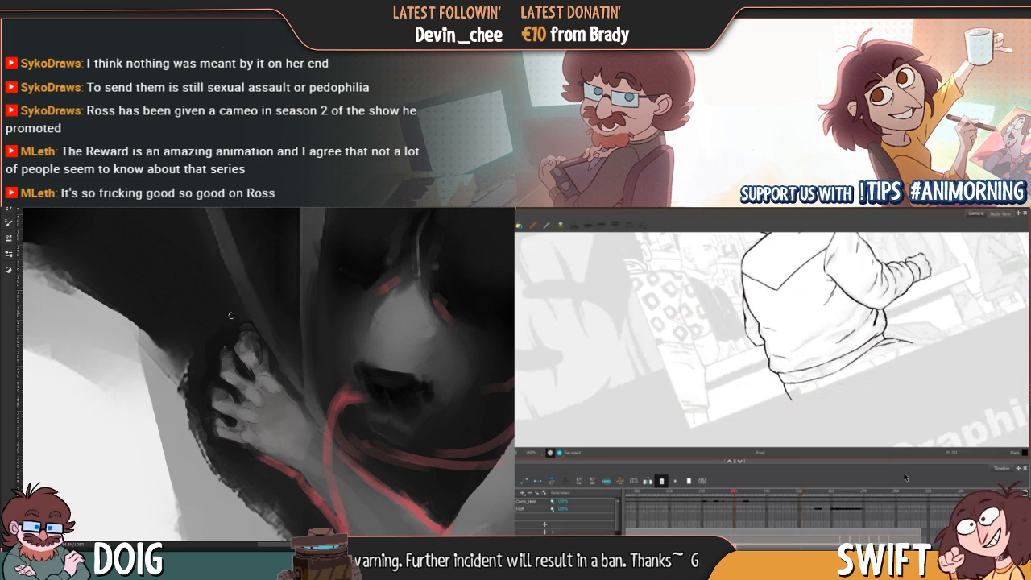
drag(257, 373, 248, 349)
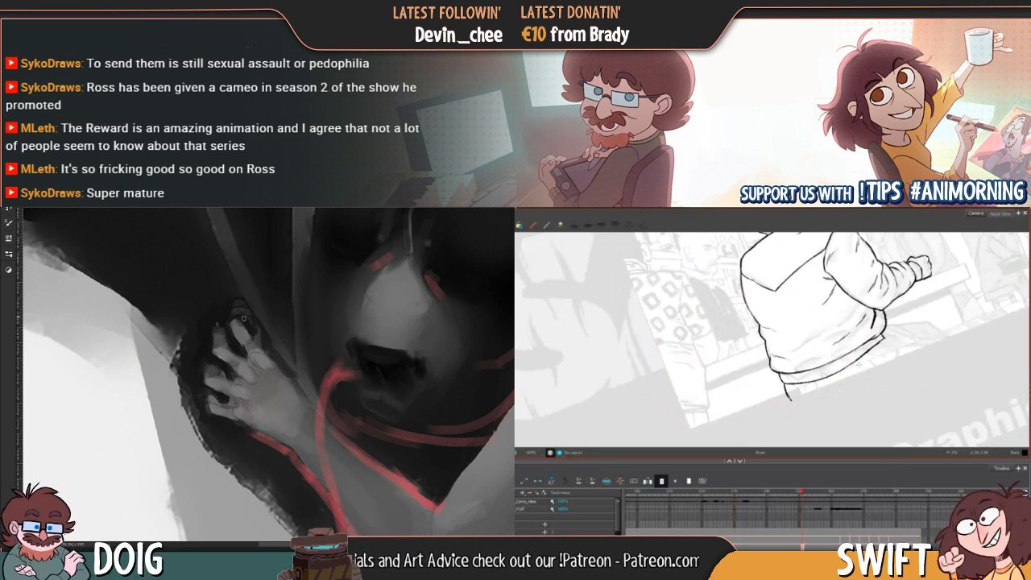
scroll(228, 283, down, 3)
scroll(228, 283, down, 2)
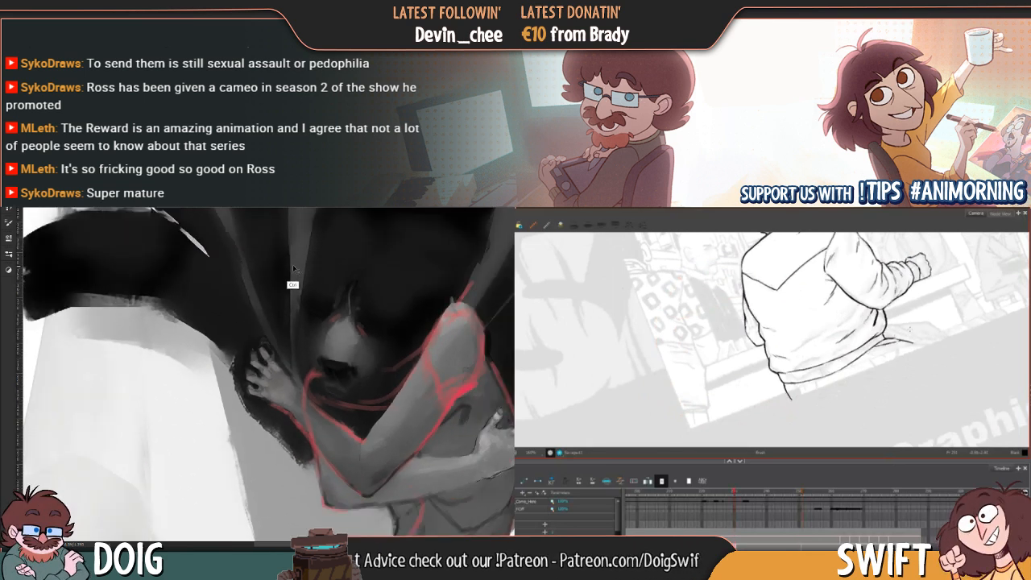
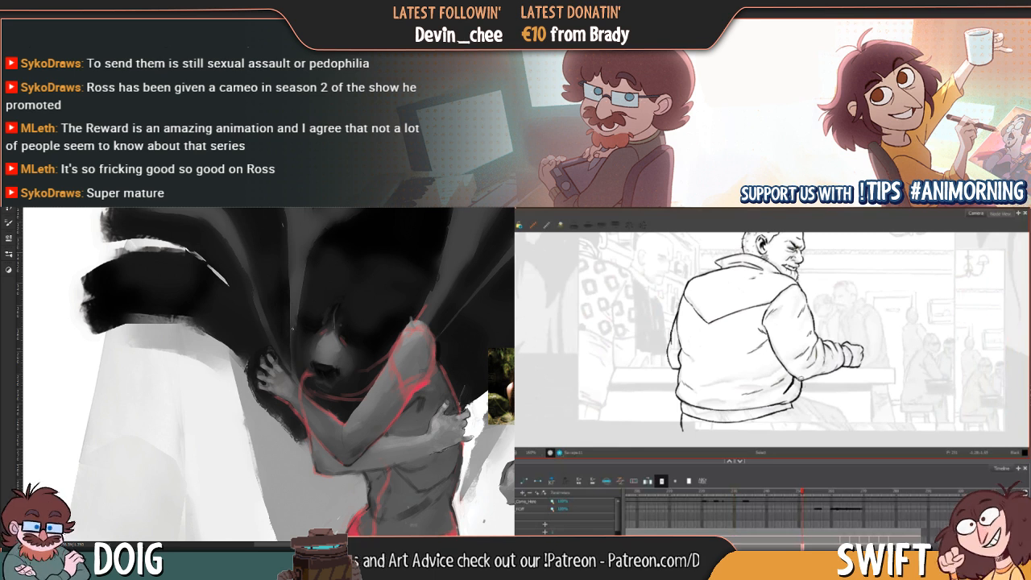
Select the short fold strokes above the jacket's hem, just below the bent elbow
mouse_move(770, 372)
mouse_down()
mouse_move(736, 393)
mouse_move(792, 382)
mouse_up()
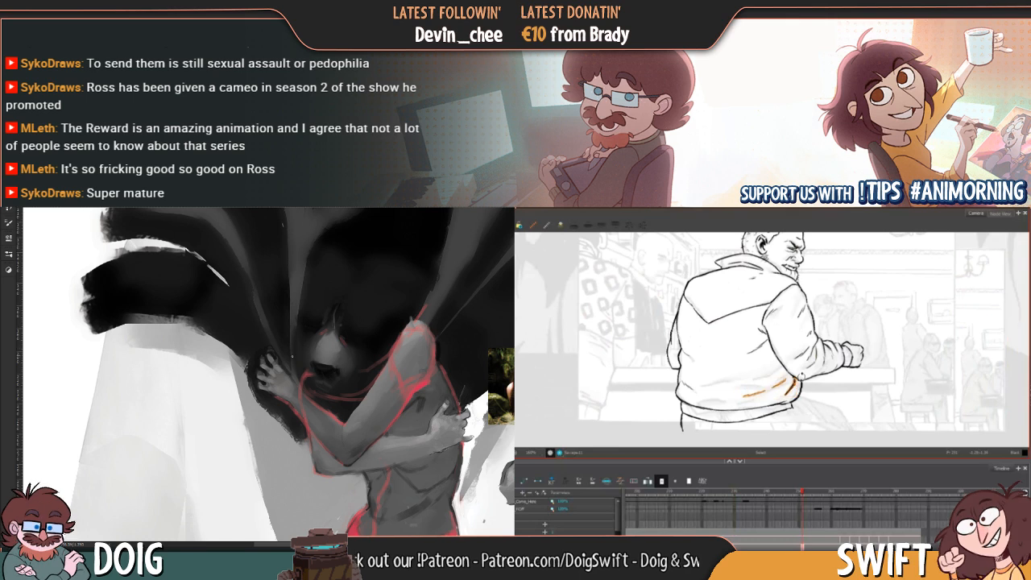
key(super)
key(super)
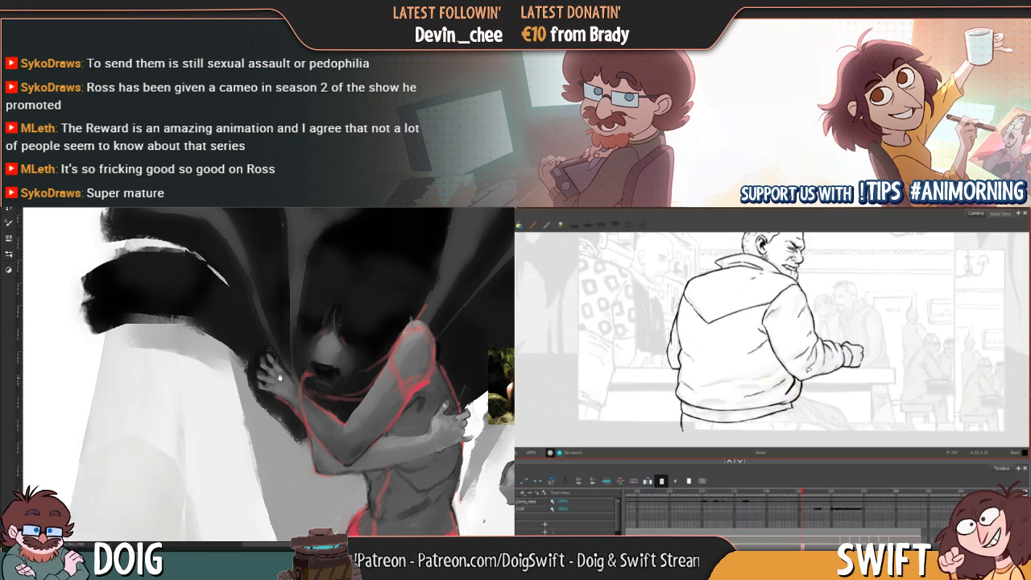
Refine the fingers of the raised hand beside the bear's face with tones sampled from the hand and its dark surroundings
drag(279, 376, 264, 386)
scroll(290, 371, up, 5)
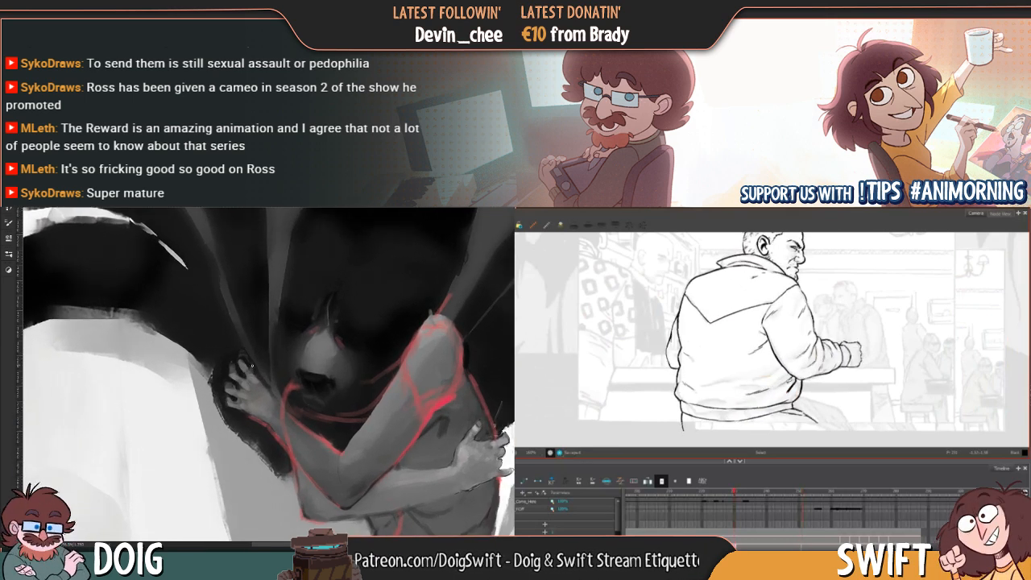
mouse_move(765, 375)
mouse_down()
mouse_move(787, 388)
mouse_move(777, 379)
mouse_up()
alt+click(221, 366)
key(Return)
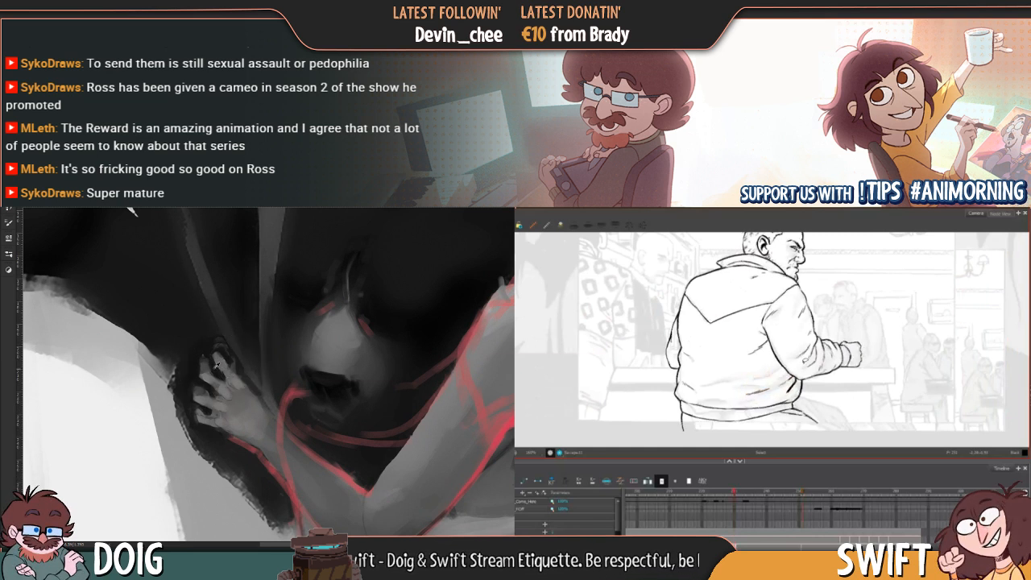
drag(216, 366, 204, 370)
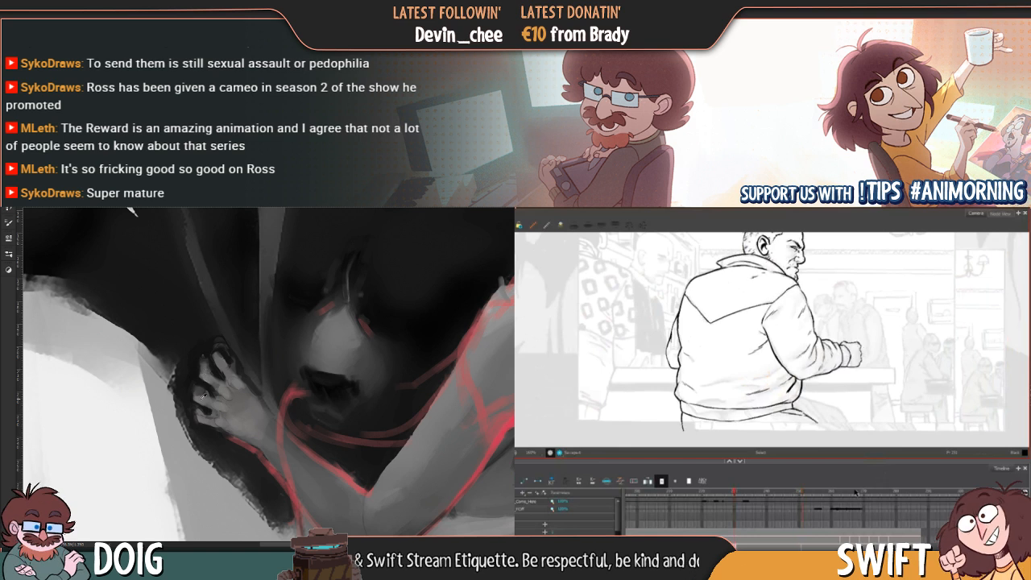
alt+click(205, 375)
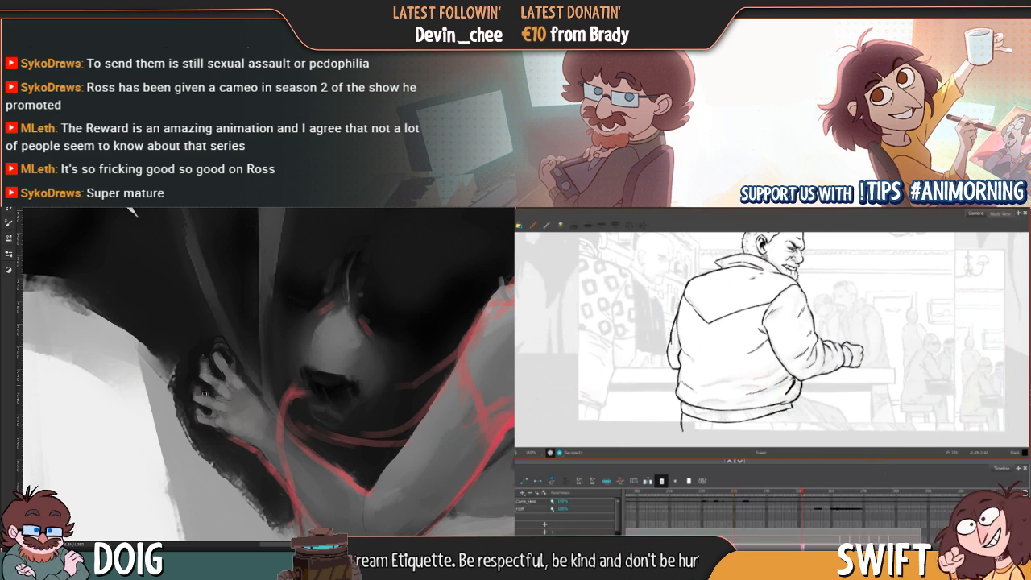
alt+click(205, 401)
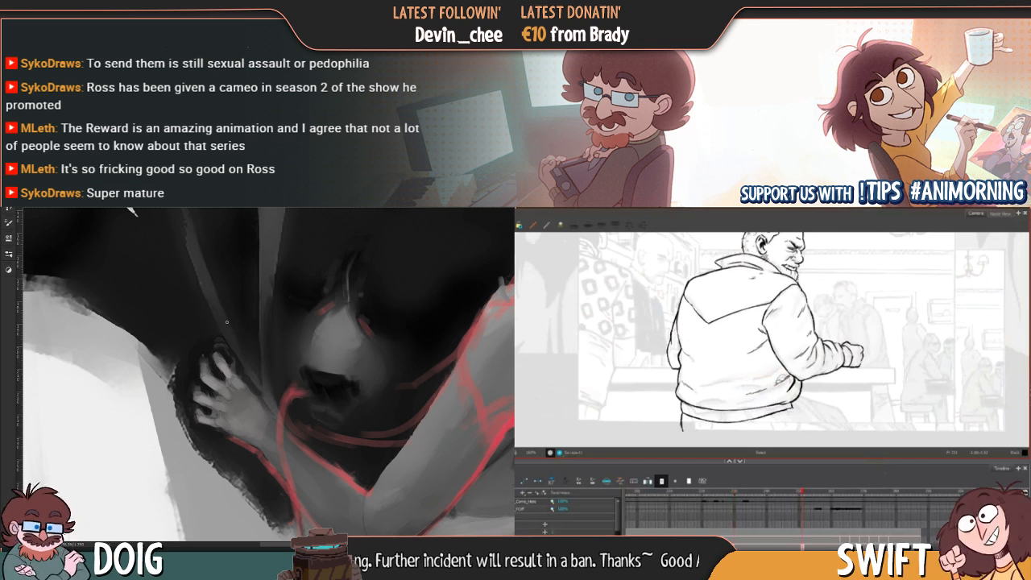
Compare the refined hand with the bear's face and the embracing arms at different scales
key(ctrl+minus)
key(ctrl+minus)
key(ctrl+minus)
key(ctrl+plus)
key(ctrl+plus)
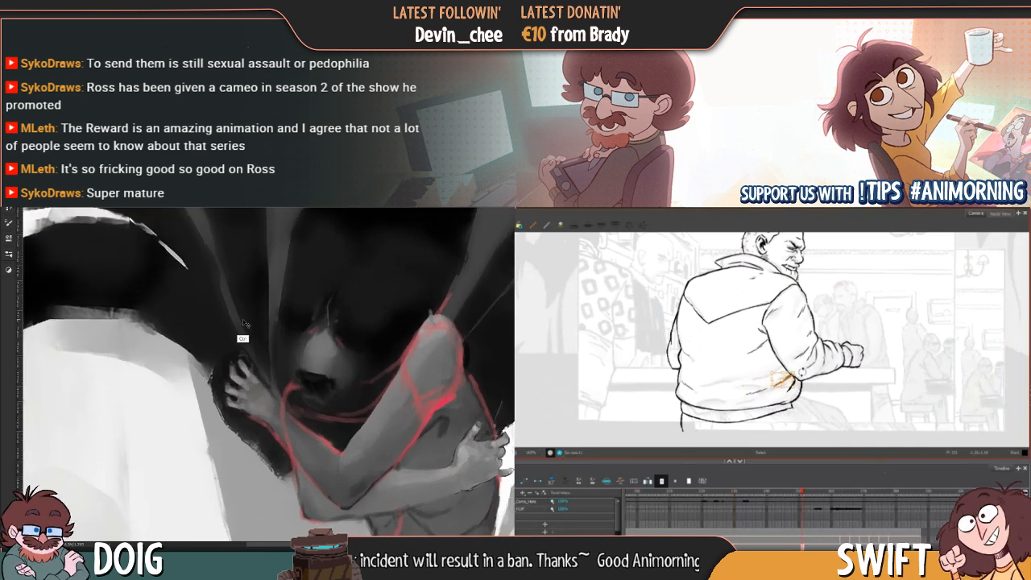
key(ctrl+plus)
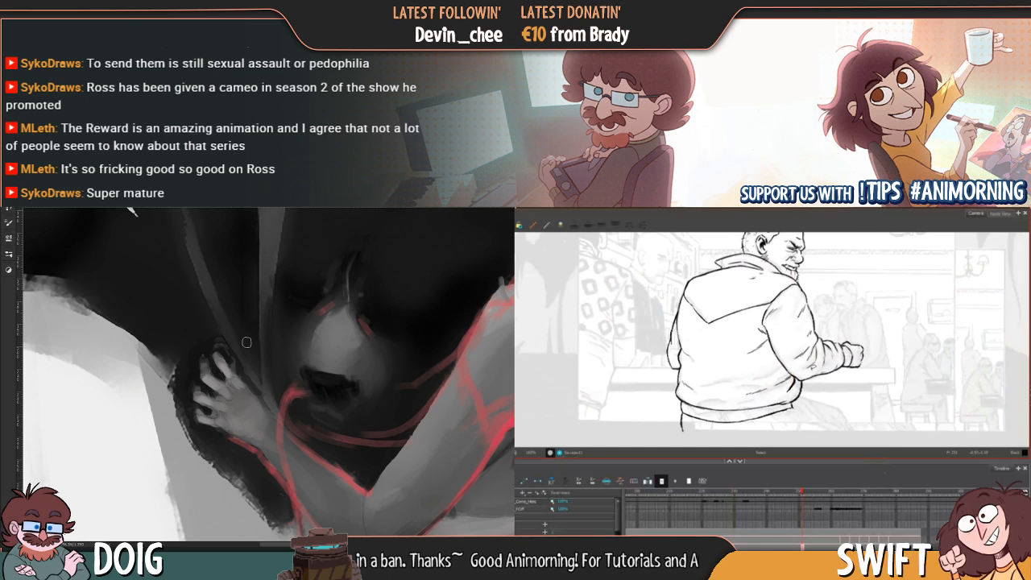
key(ctrl+minus)
key(ctrl+minus)
key(ctrl+plus)
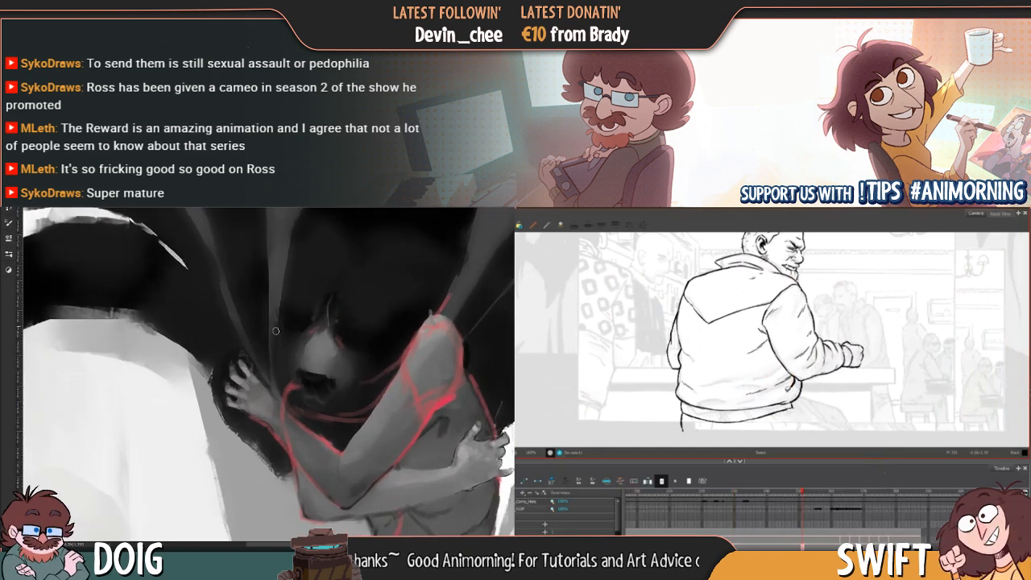
key(ctrl+plus)
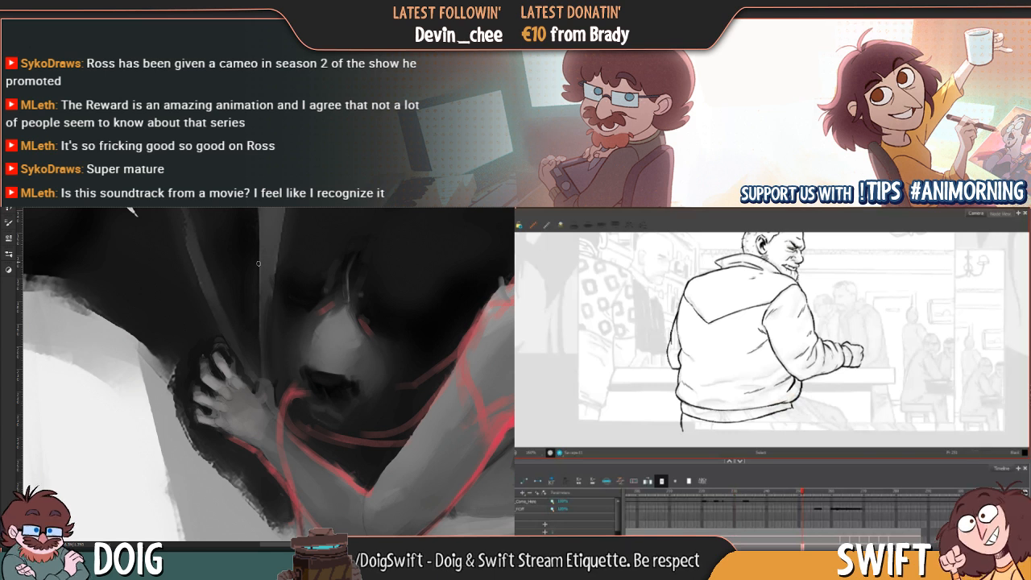
Paint the thumb of the raised hand beside the bear's muzzle, using greys sampled from the hand
key(alt+b)
drag(820, 325, 795, 301)
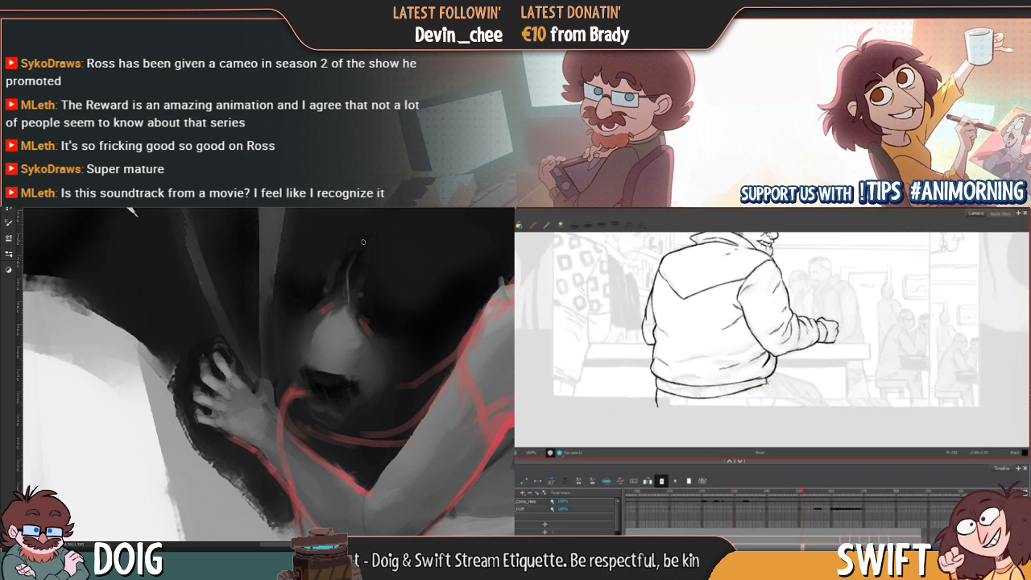
drag(292, 374, 321, 351)
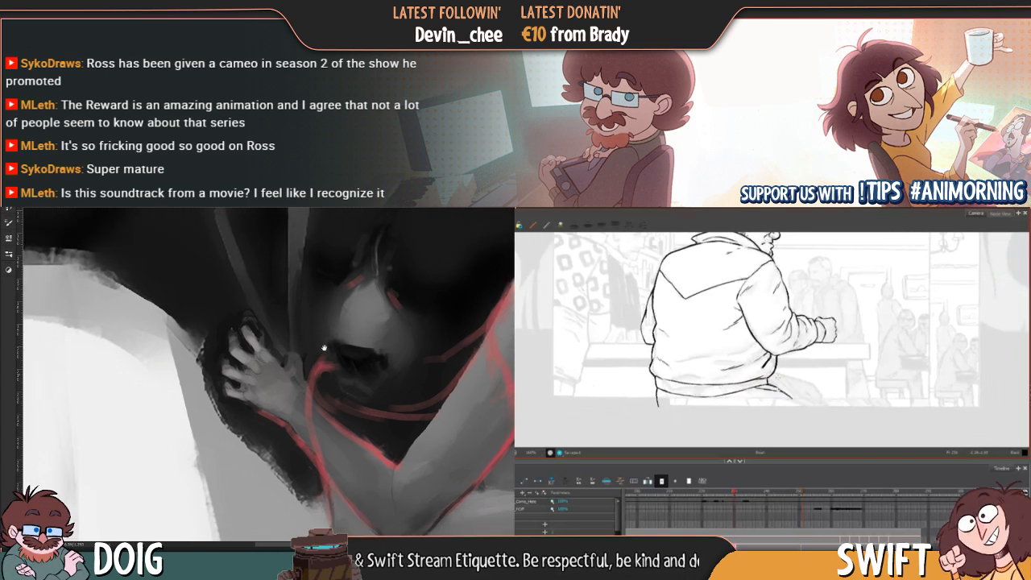
alt+click(280, 378)
drag(281, 376, 285, 363)
alt+click(279, 369)
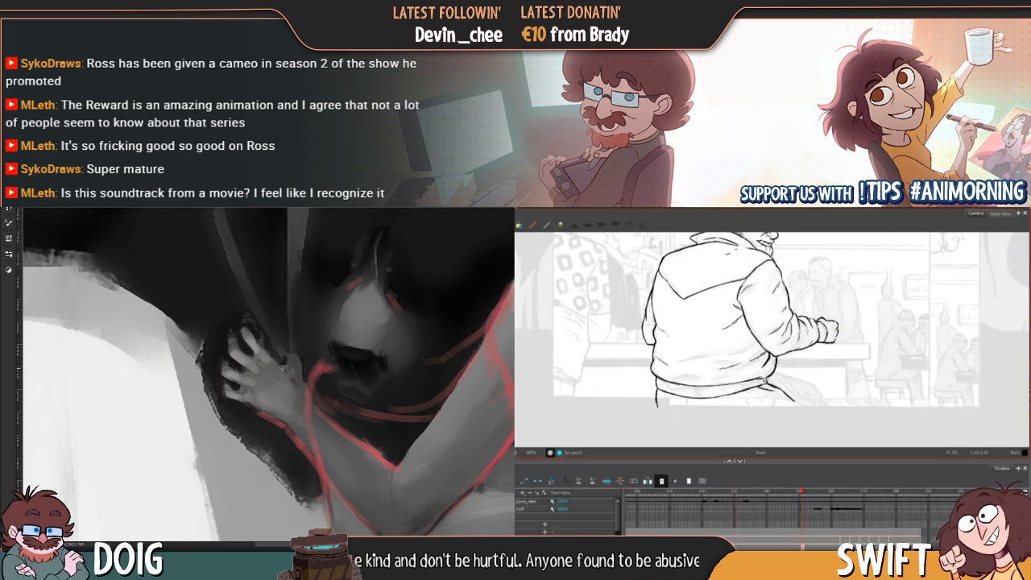
drag(328, 344, 370, 354)
Delete the surplus strokes around the jacket's hem, from below the bent elbow across the back waistband
click(780, 384)
key(Delete)
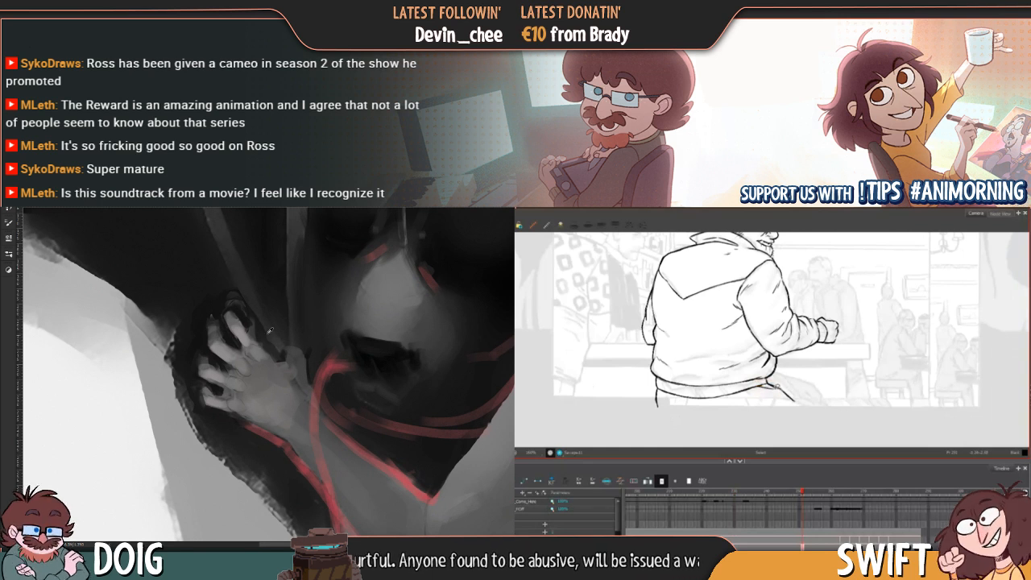
click(767, 388)
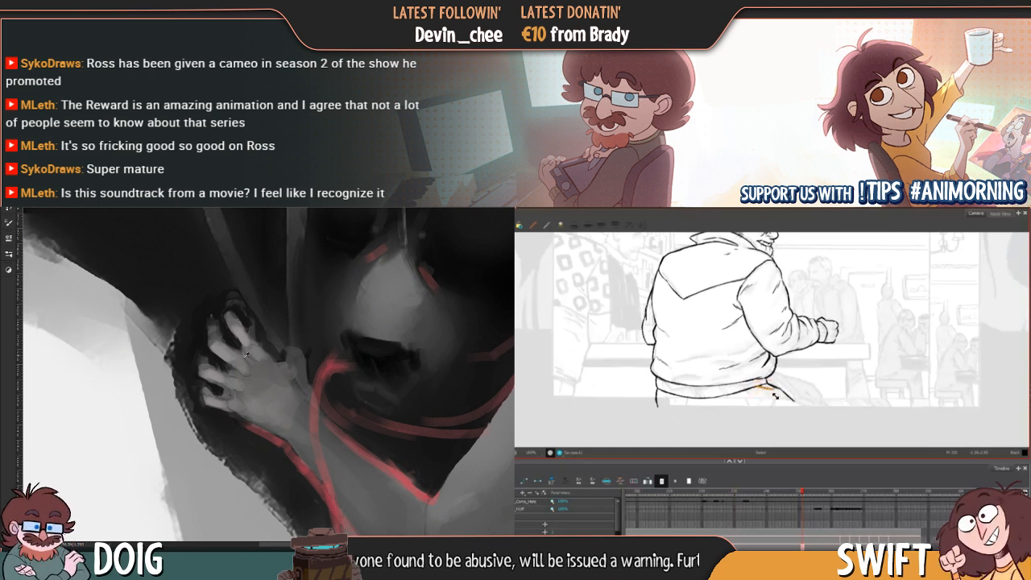
key(Delete)
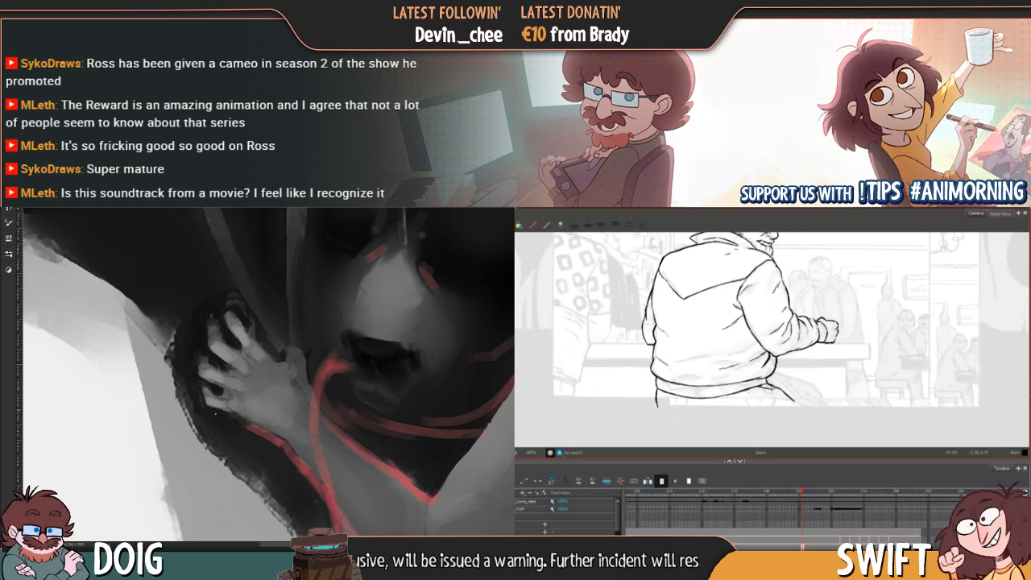
click(767, 389)
key(Delete)
key(ctrl+minus)
click(767, 389)
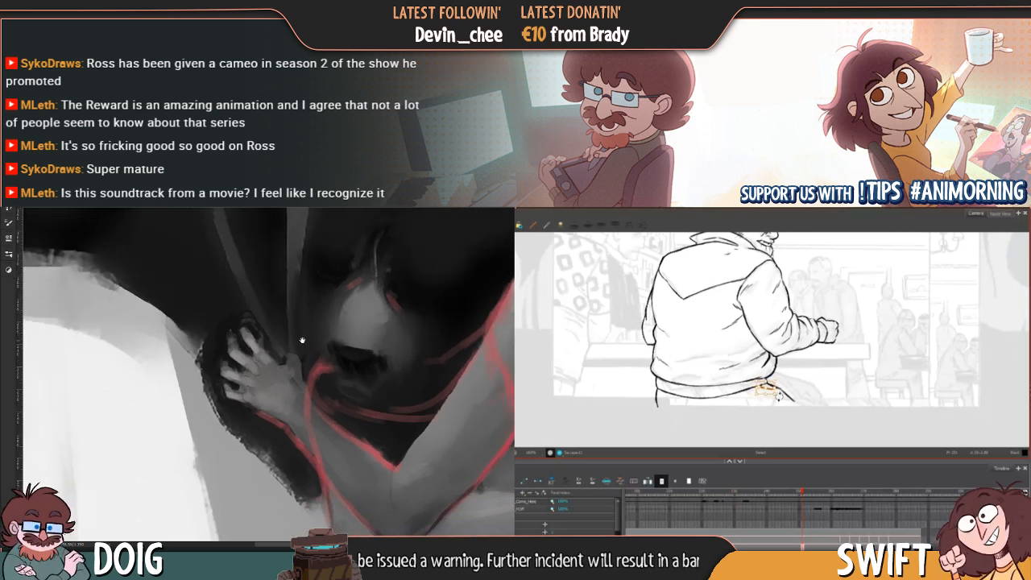
drag(303, 340, 270, 356)
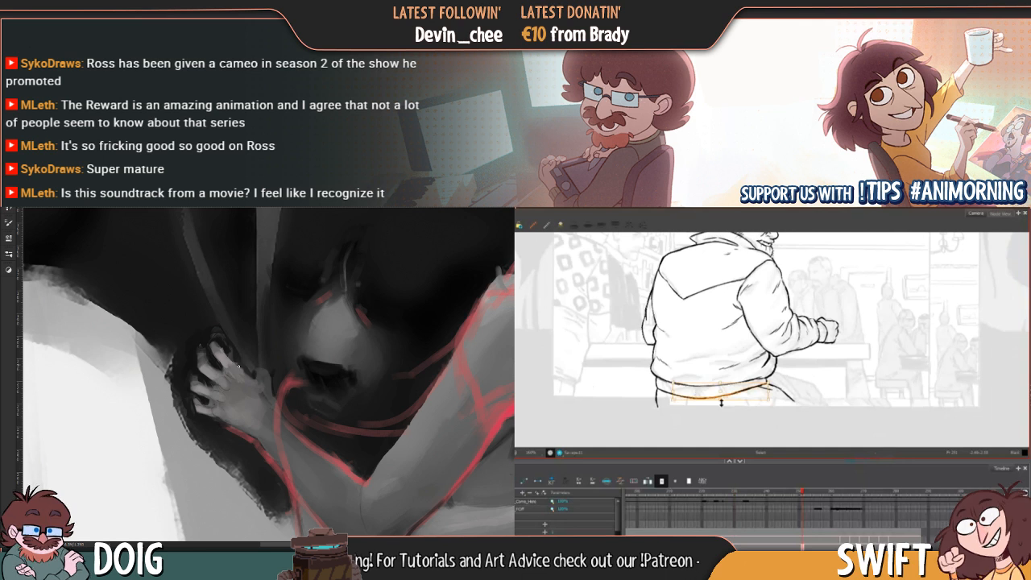
key(Delete)
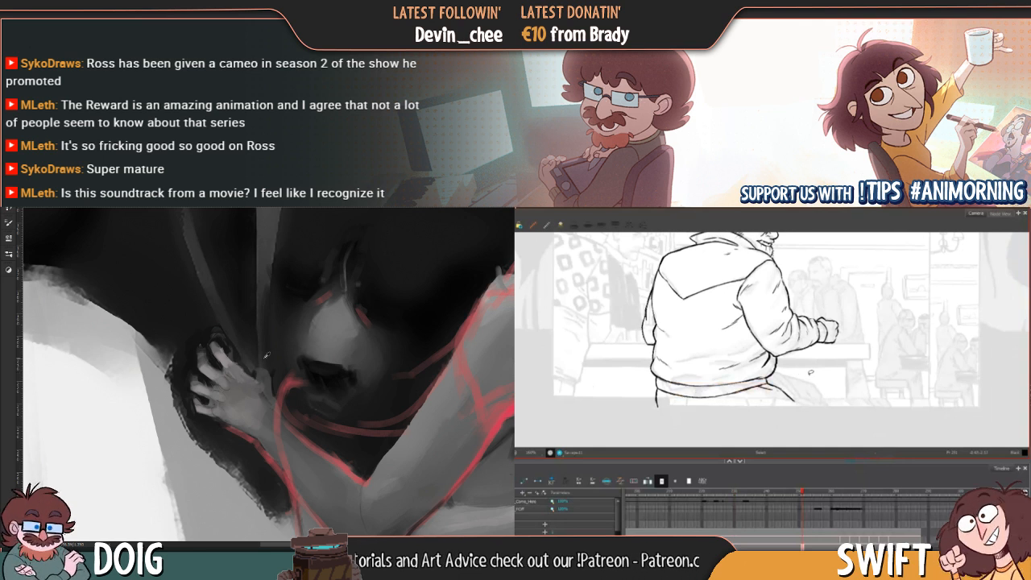
Compare the man's drawing across neighbouring frames and check the raised hand against the whole embrace
key(f)
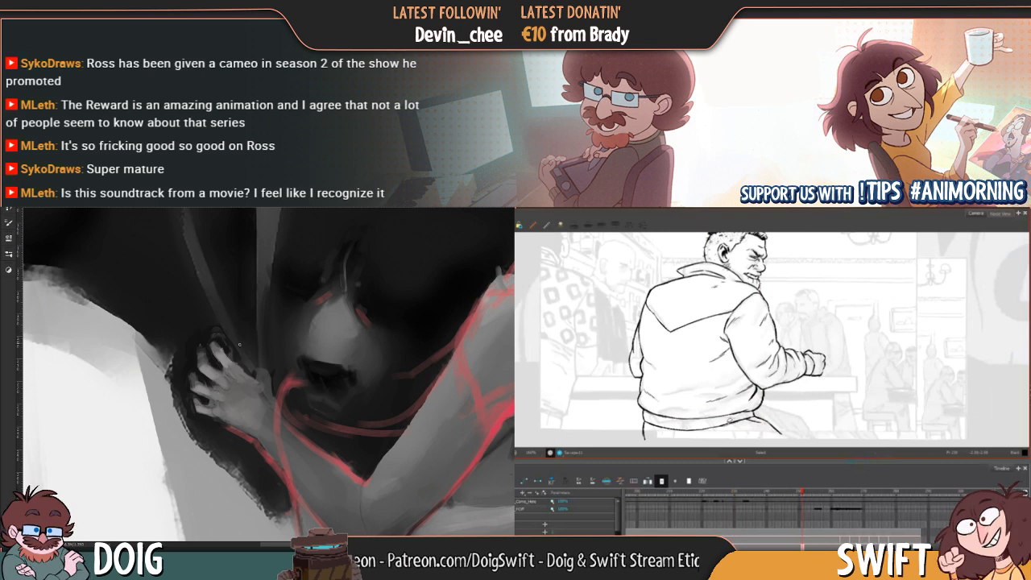
mouse_move(307, 372)
mouse_down()
mouse_move(302, 353)
mouse_move(320, 365)
mouse_move(317, 354)
mouse_up()
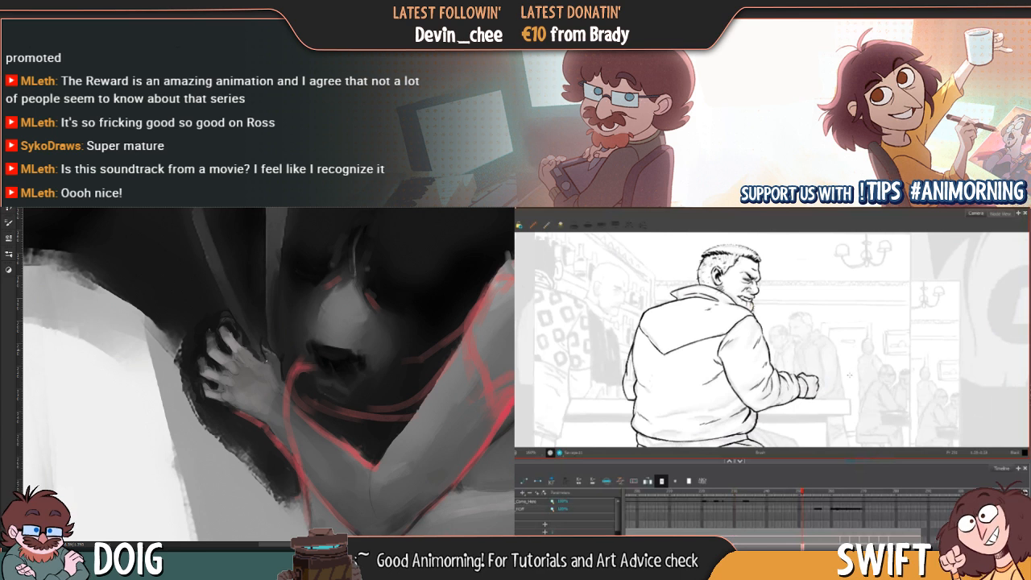
drag(831, 396, 847, 387)
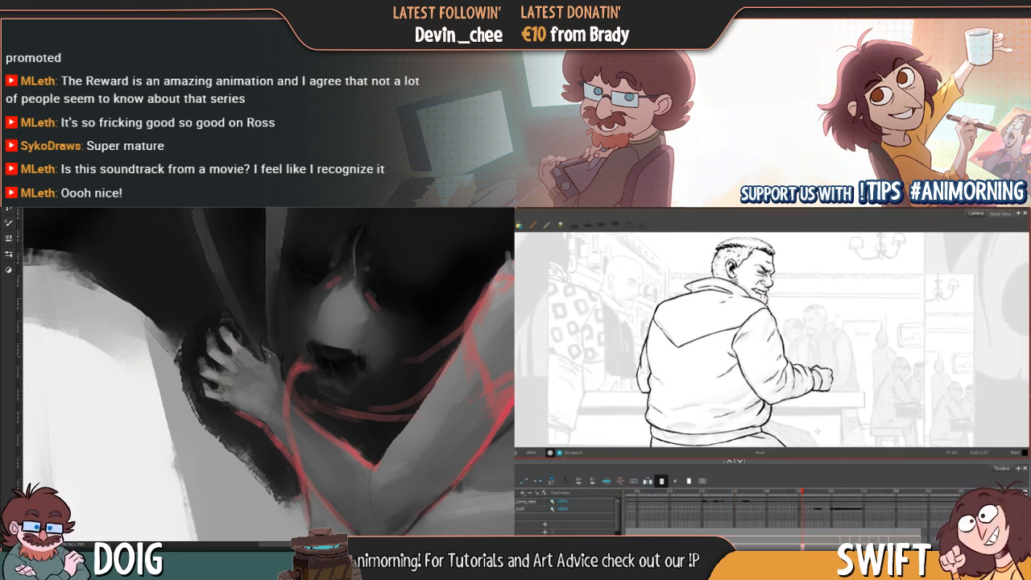
mouse_move(803, 491)
mouse_down()
mouse_move(823, 492)
mouse_move(766, 494)
mouse_move(812, 497)
mouse_up()
drag(305, 394, 286, 369)
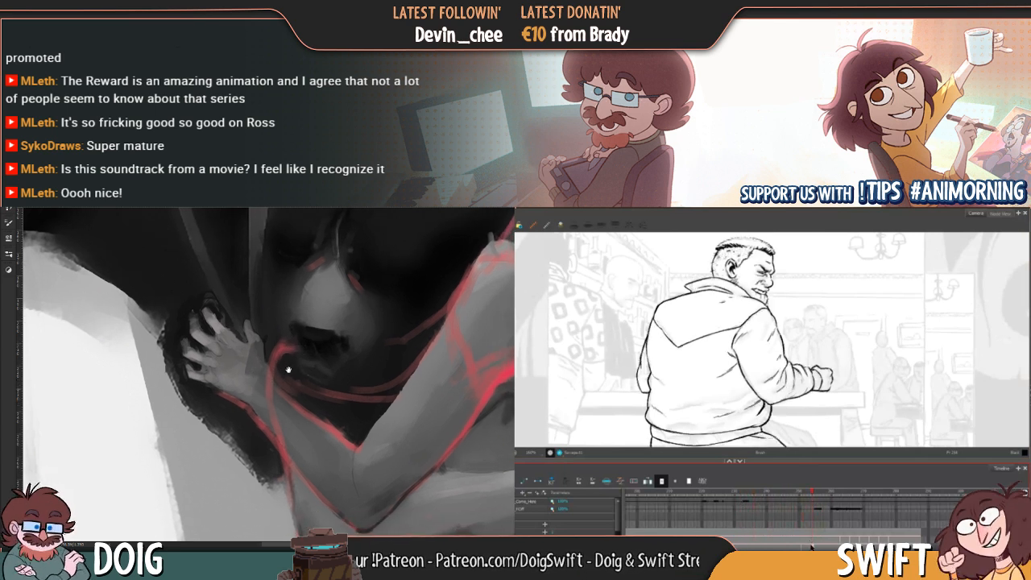
drag(811, 499, 808, 500)
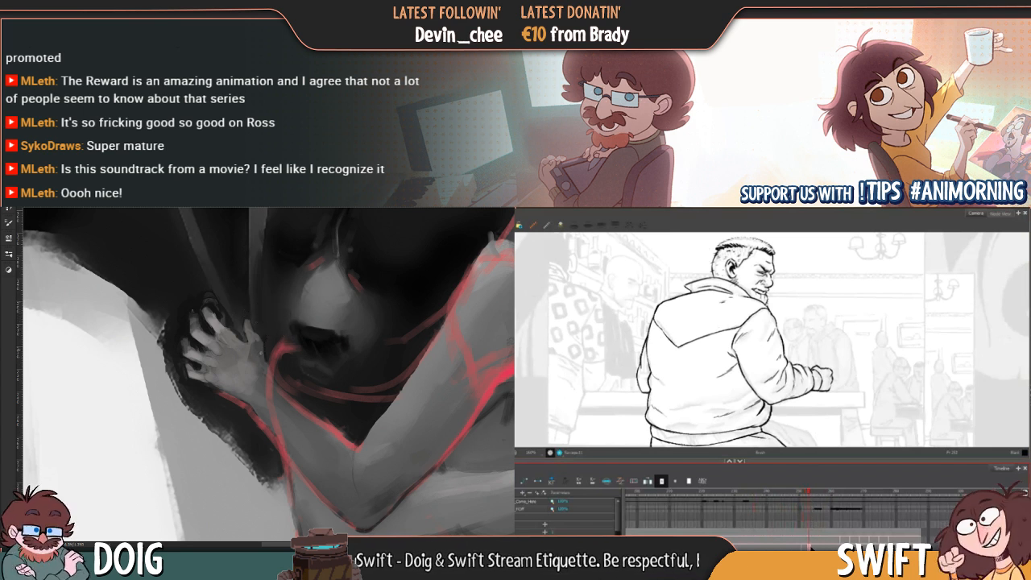
key(ctrl+minus)
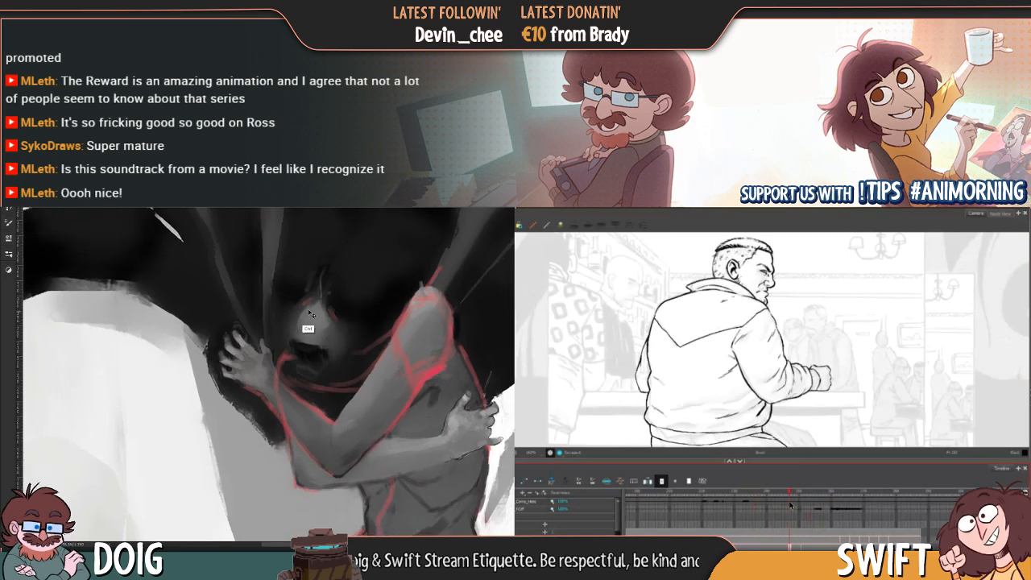
key(ctrl+minus)
key(ctrl+plus)
key(ctrl+plus)
key(ctrl+plus)
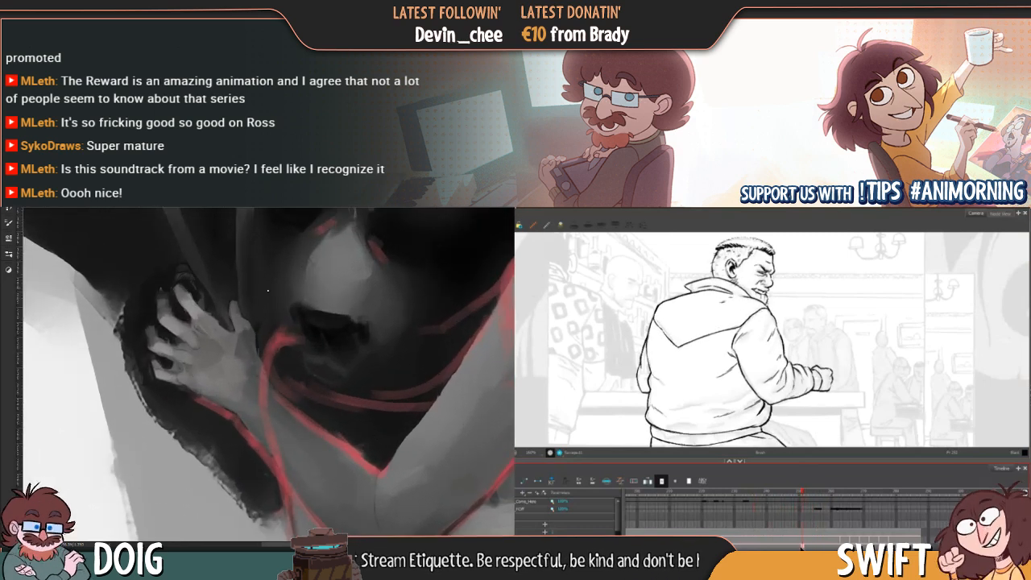
drag(796, 494, 813, 498)
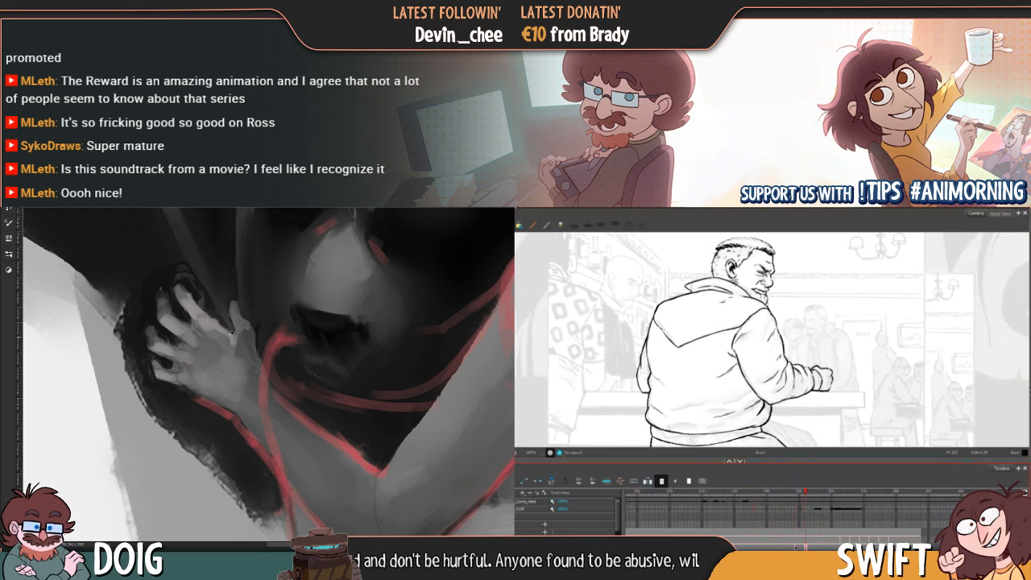
Touch up the thumb and fingers of the raised hand with a sampled mid-grey
alt+click(218, 345)
key(ctrl+minus)
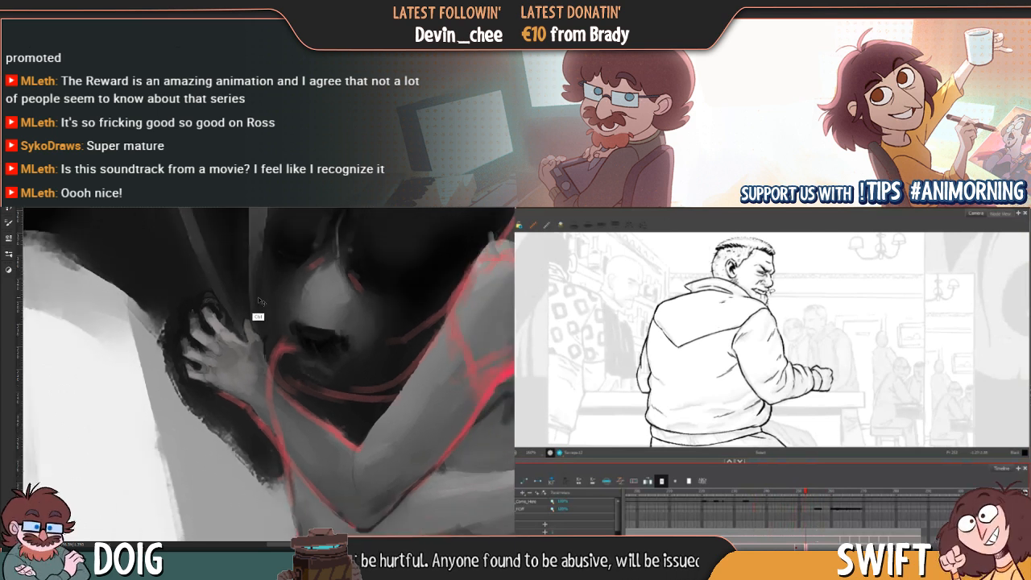
mouse_move(257, 298)
mouse_down()
mouse_move(248, 266)
mouse_move(226, 345)
mouse_move(237, 317)
mouse_up()
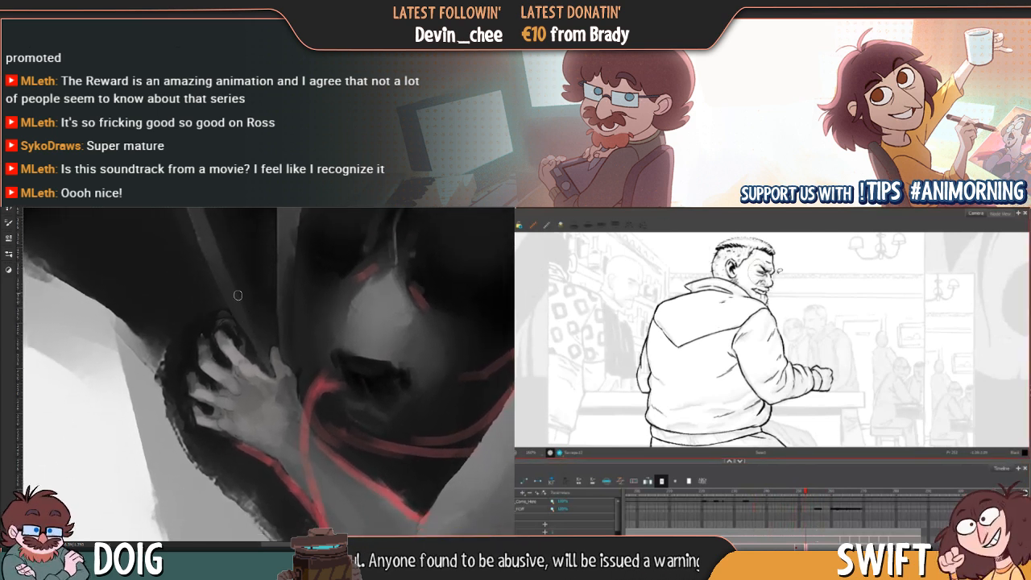
Select and adjust the man's nose, mouth and beard, and forehead lines in turn
mouse_move(780, 271)
mouse_down()
mouse_move(771, 282)
mouse_move(780, 264)
mouse_move(776, 271)
mouse_up()
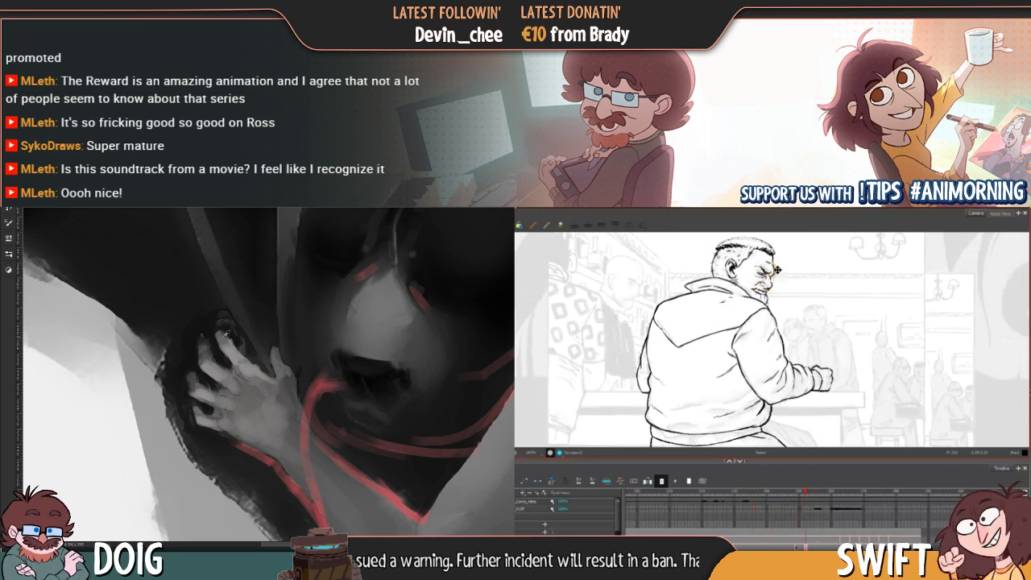
click(789, 268)
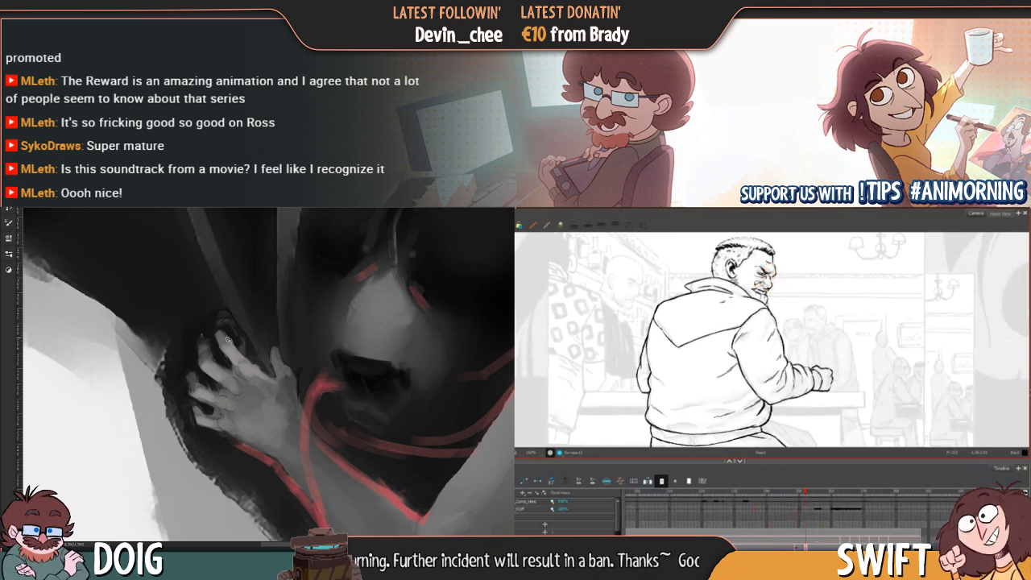
drag(757, 293, 753, 282)
key(ctrl+minus)
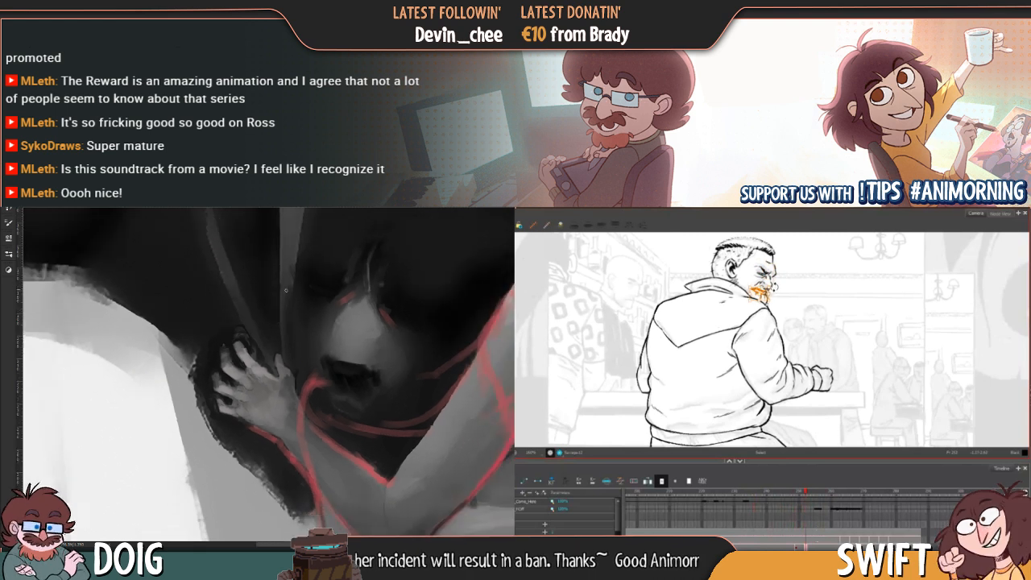
click(785, 284)
mouse_move(289, 324)
mouse_down()
mouse_move(216, 271)
mouse_move(235, 308)
mouse_up()
mouse_move(778, 290)
mouse_down()
mouse_move(775, 267)
mouse_move(776, 300)
mouse_move(766, 299)
mouse_up()
click(789, 283)
click(774, 286)
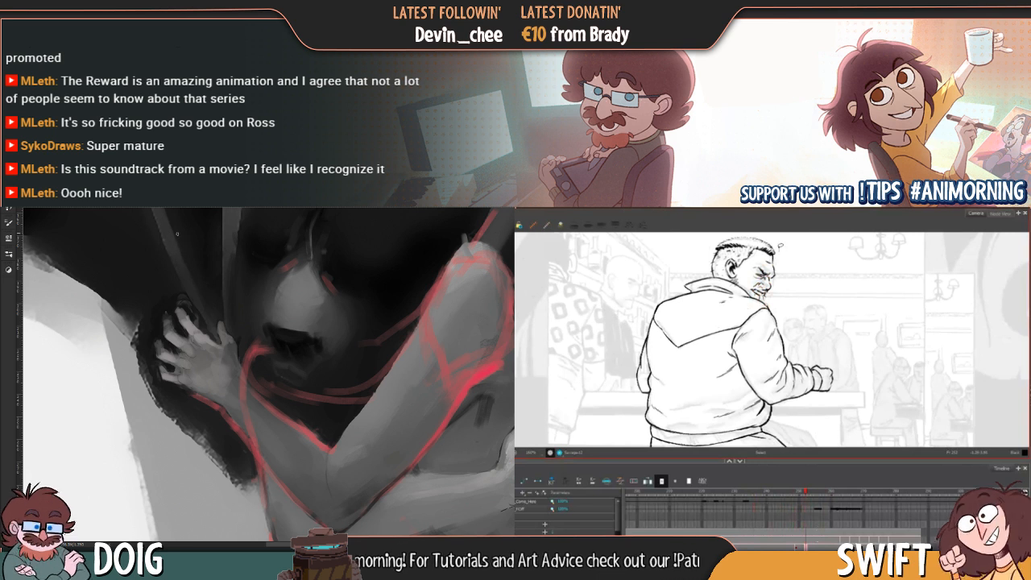
drag(773, 240, 782, 246)
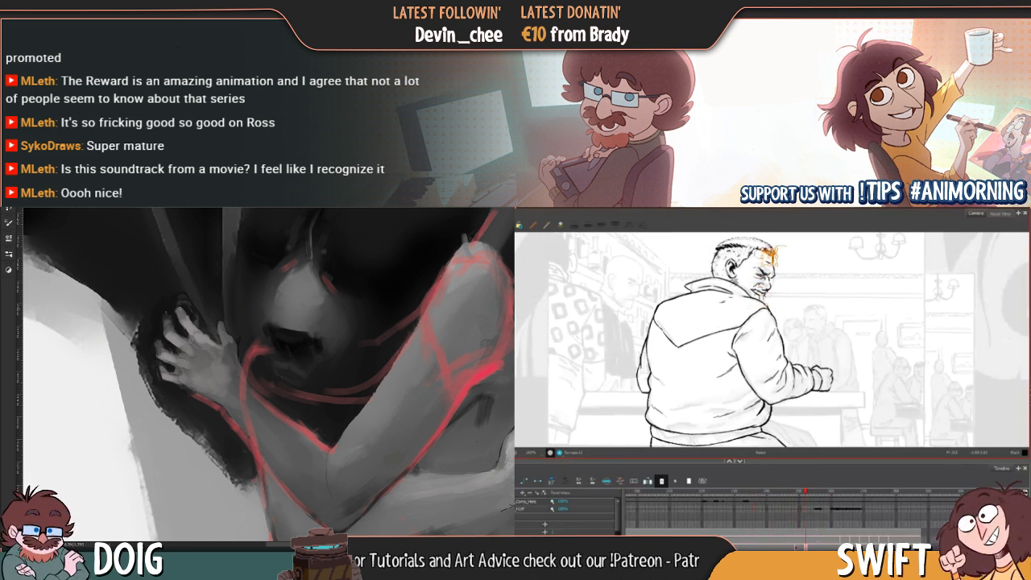
click(785, 245)
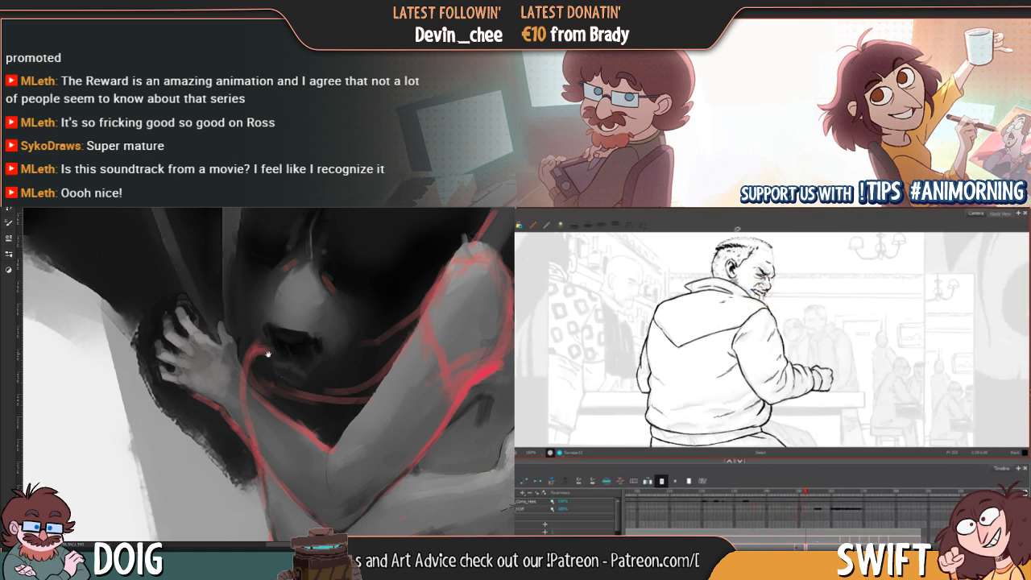
Select and adjust the man's ear lines, and check the raised hand against the surrounding embrace
drag(267, 354, 230, 338)
drag(741, 258, 728, 268)
drag(351, 359, 257, 308)
key(ctrl+minus)
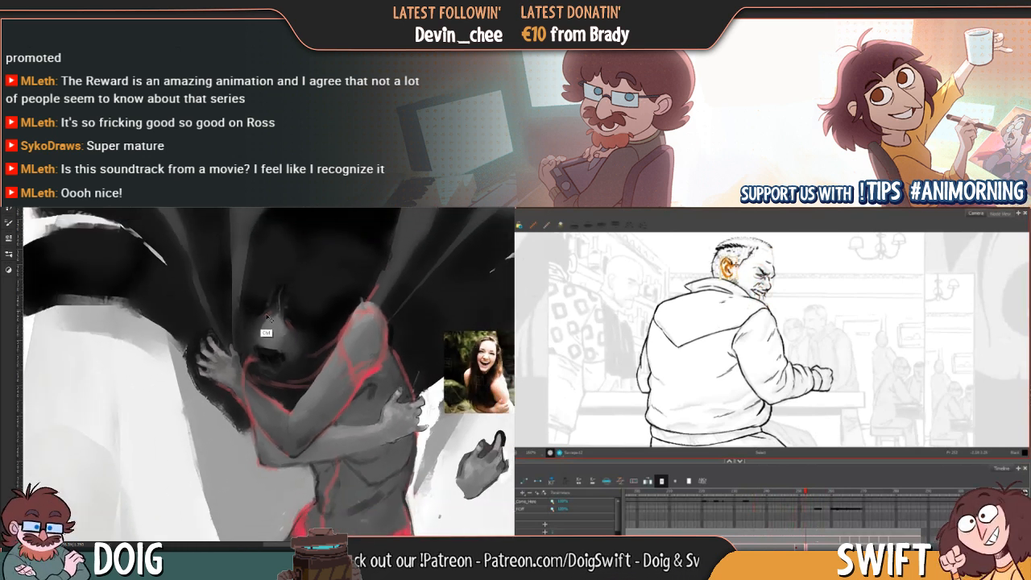
key(ctrl+plus)
key(ctrl+plus)
key(ctrl+plus)
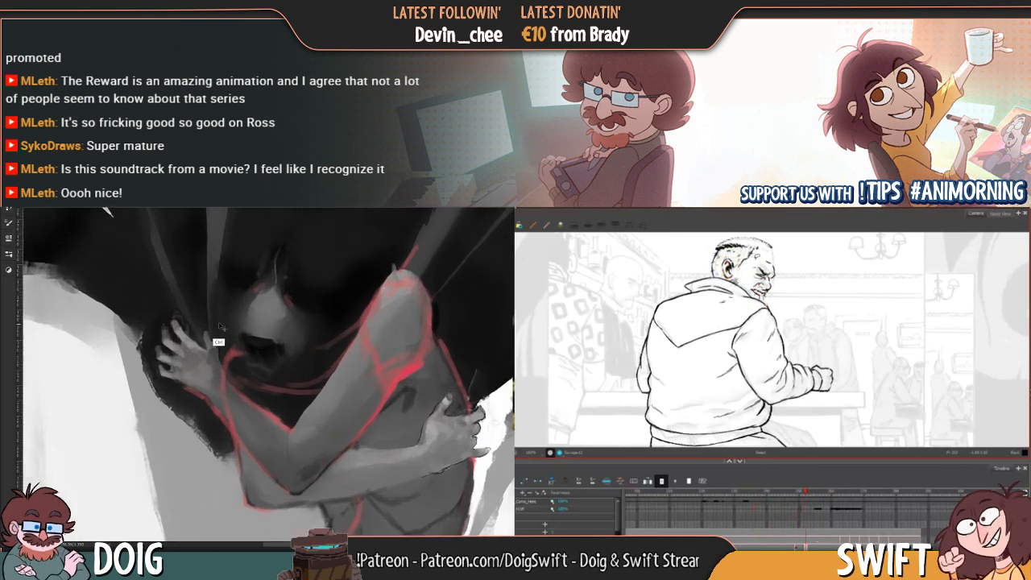
click(745, 261)
Lasso the middle of the raised hand's fingers, rotate it slightly clockwise, and select the man's back-of-head hair lines
mouse_move(134, 315)
mouse_down()
mouse_move(169, 320)
mouse_move(160, 374)
mouse_move(122, 360)
mouse_move(116, 337)
mouse_move(145, 330)
mouse_up()
key(Delete)
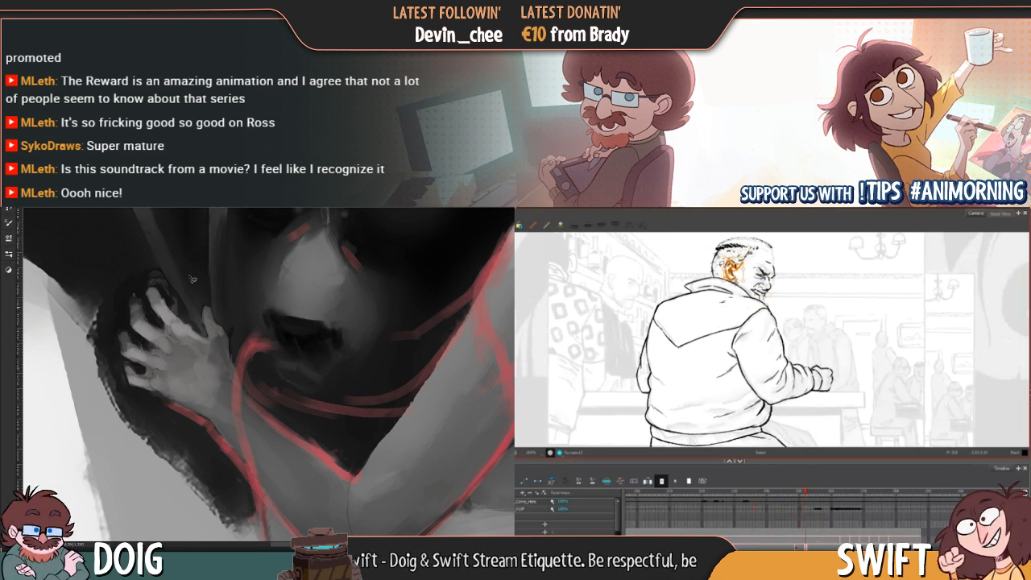
key(Escape)
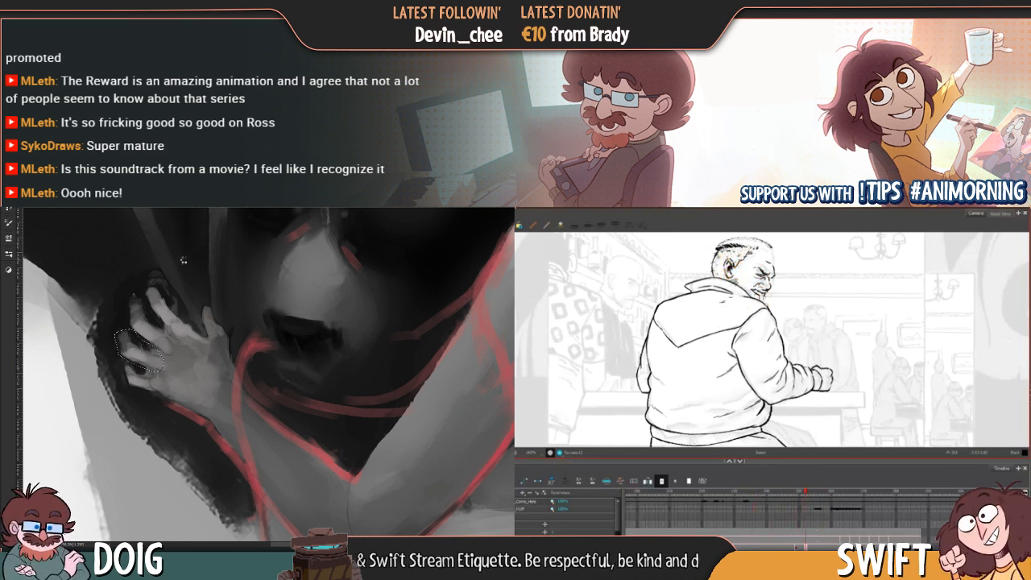
key(ctrl+t)
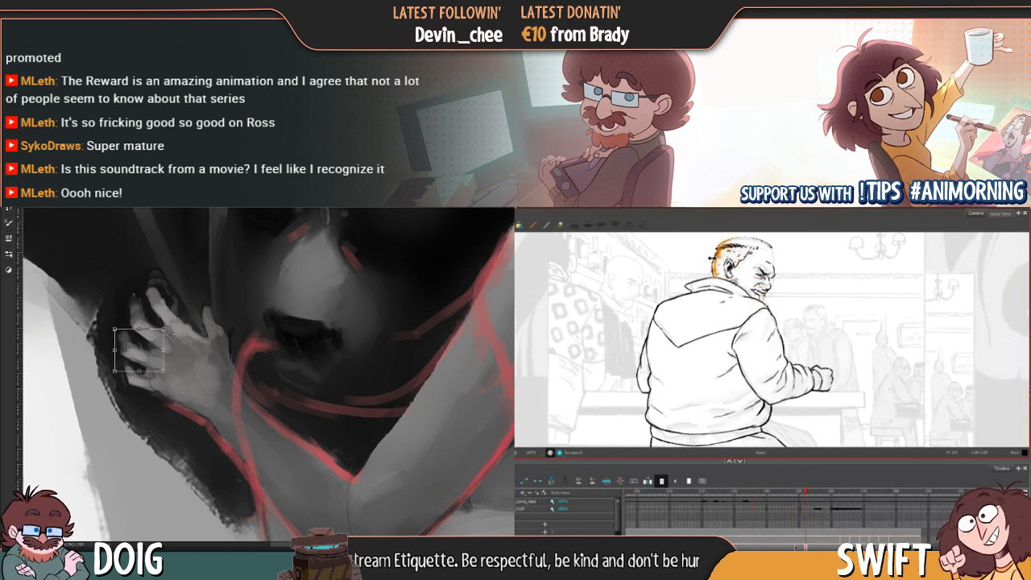
drag(182, 342, 146, 358)
click(805, 244)
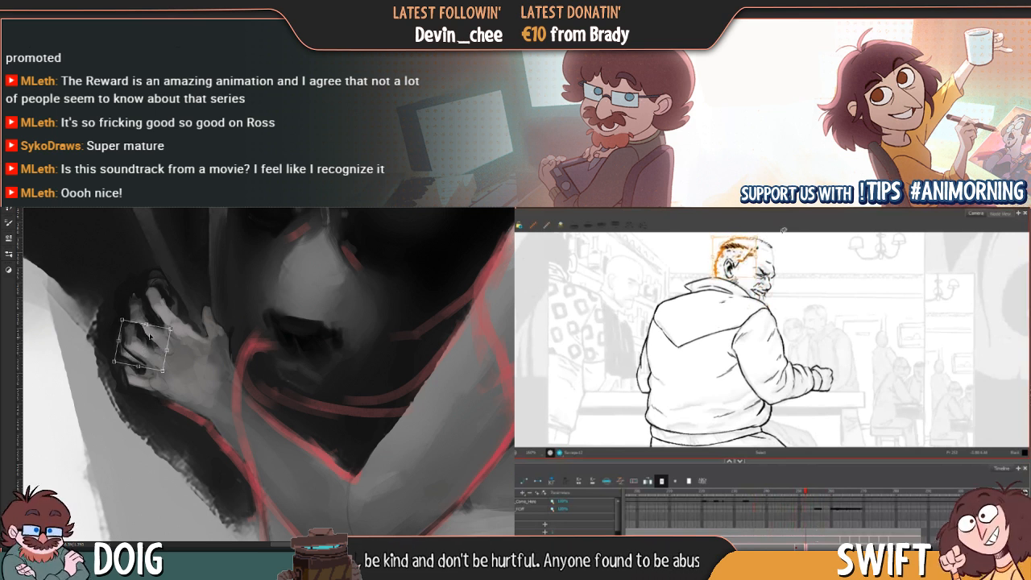
key(Return)
Adjust the man's hairline above the forehead, checking its placement against the neighbouring frames
click(802, 251)
key(f)
key(g)
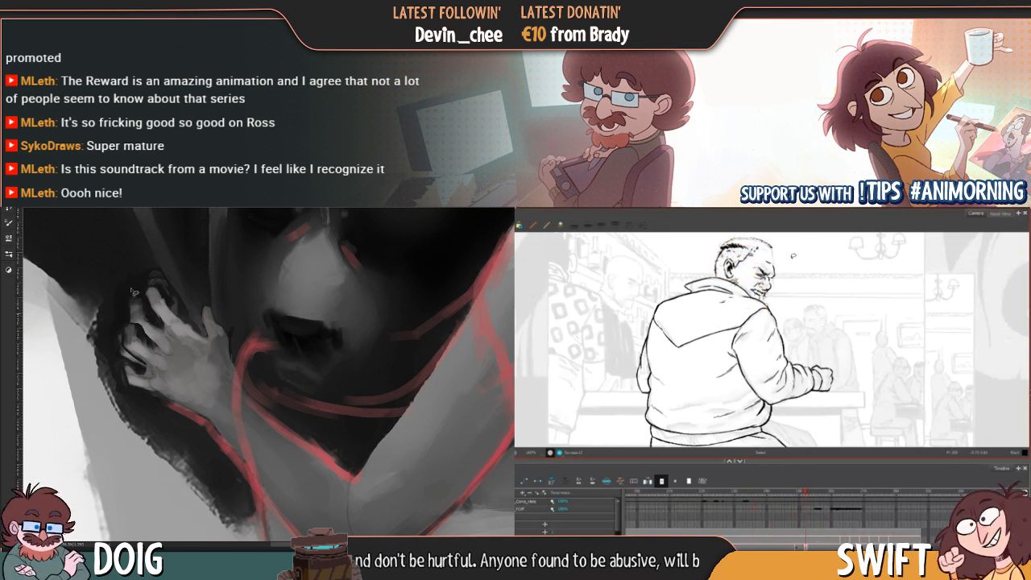
key(f)
key(g)
click(762, 241)
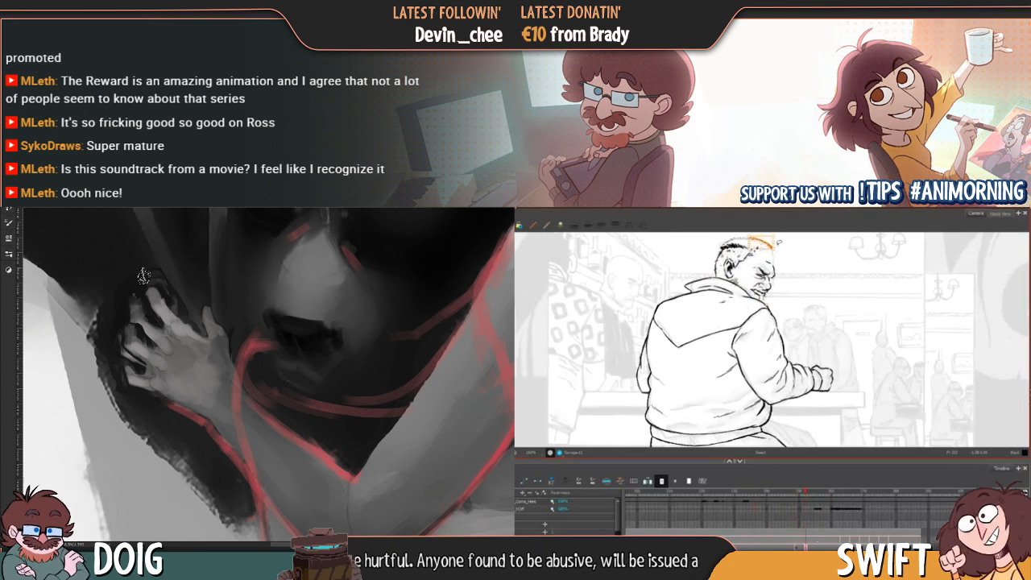
drag(771, 247, 774, 248)
click(779, 248)
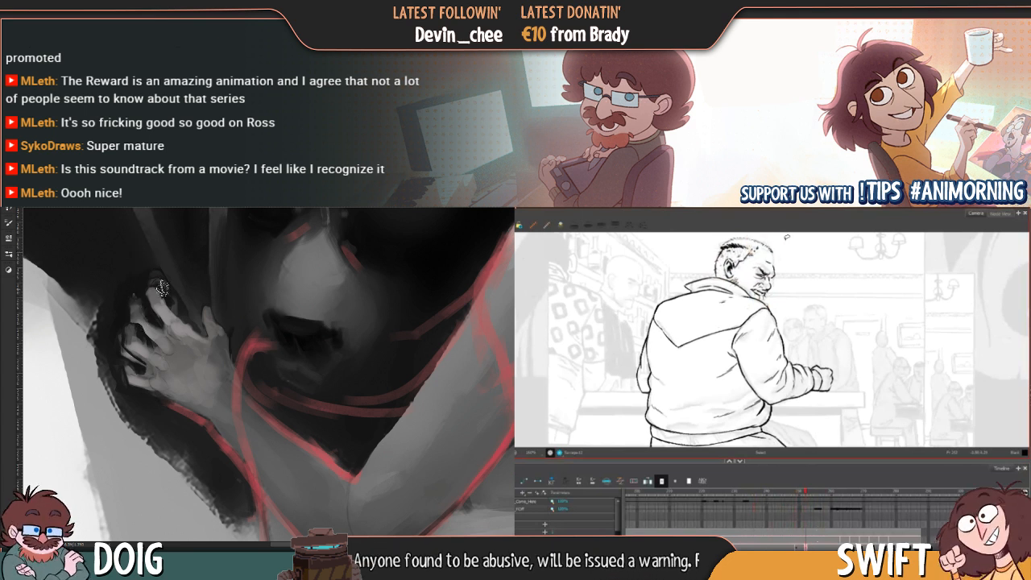
key(f)
key(g)
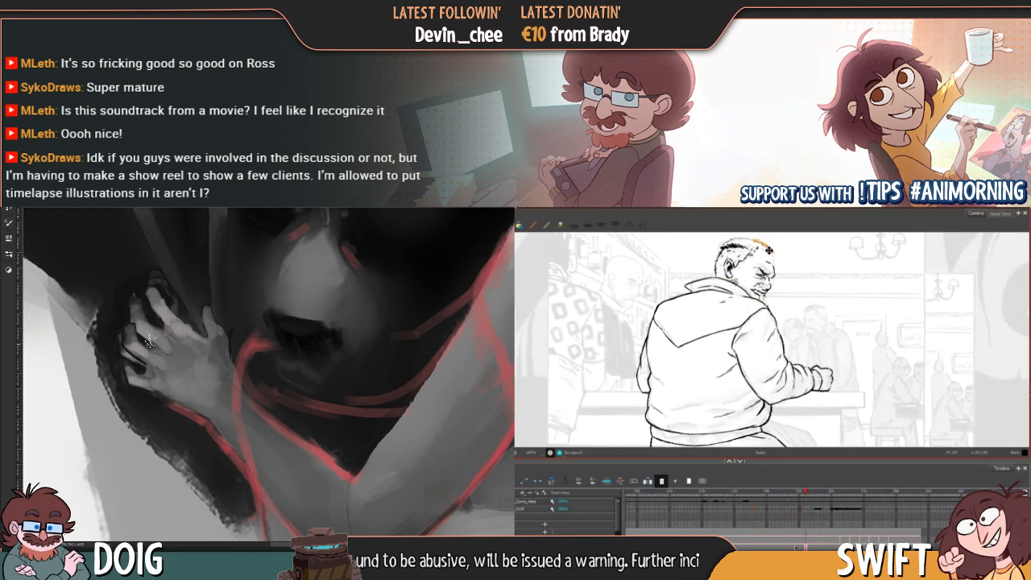
key(f)
key(g)
key(f)
key(g)
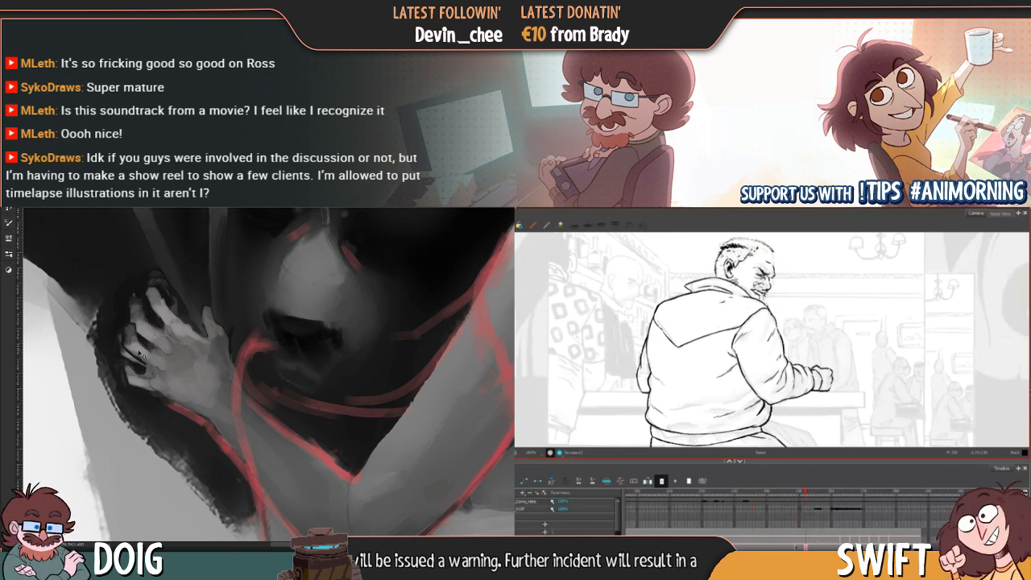
Adjust the man's mouth and beard lines against the neighbouring frames, and nudge the raised hand's finger slightly
key(g)
key(g)
key(f)
key(g)
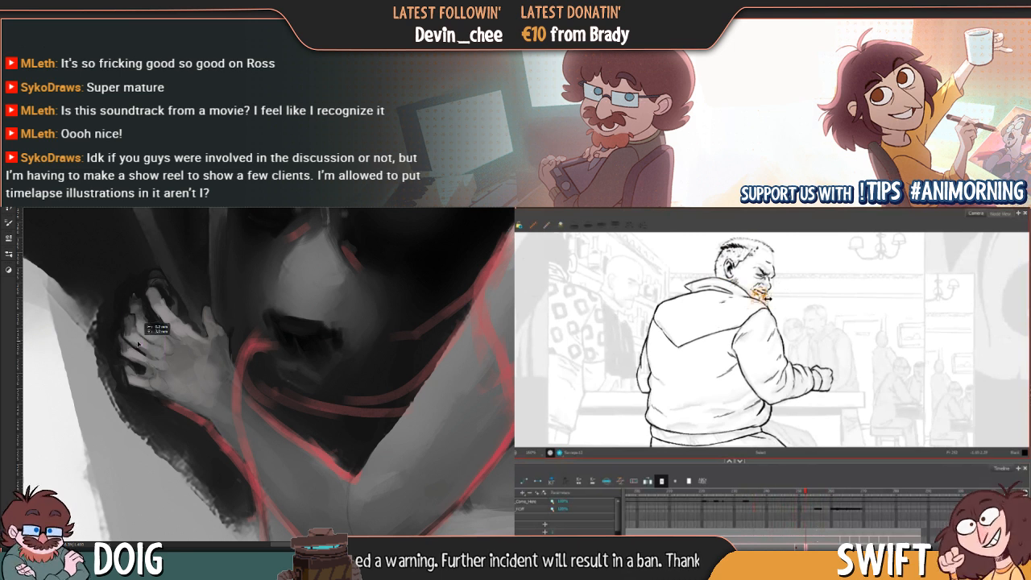
drag(137, 345, 138, 341)
key(f)
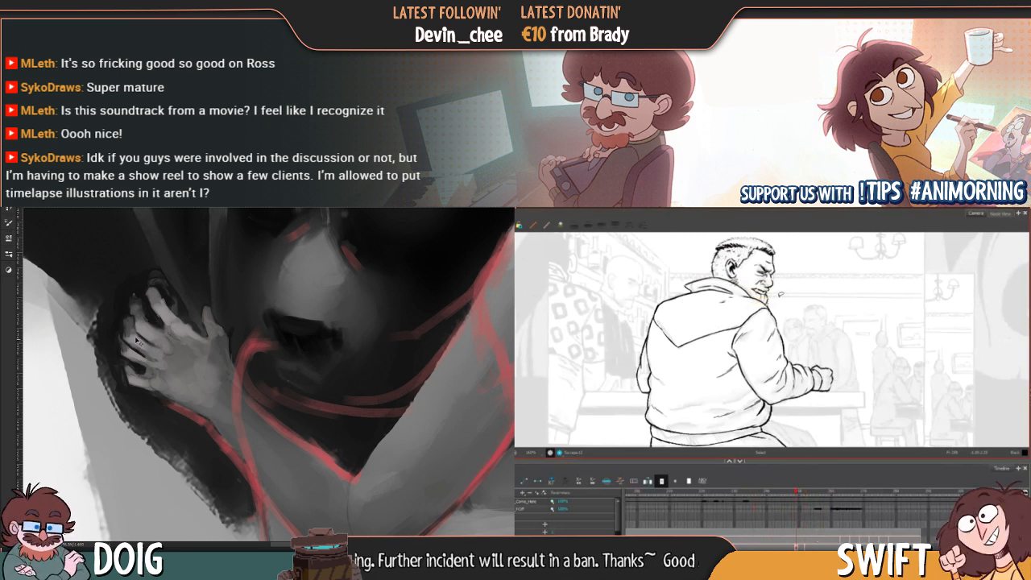
key(g)
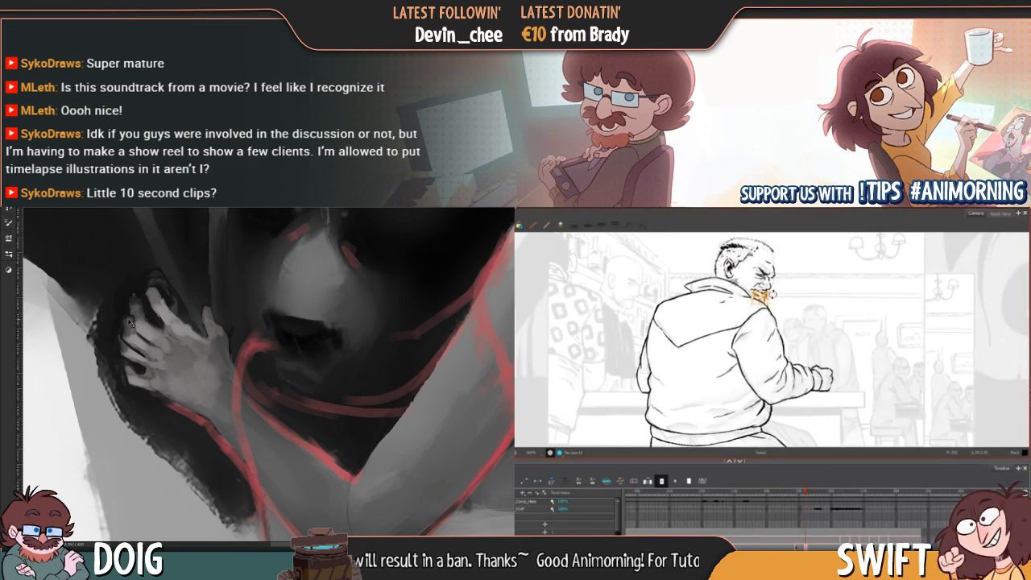
key(f)
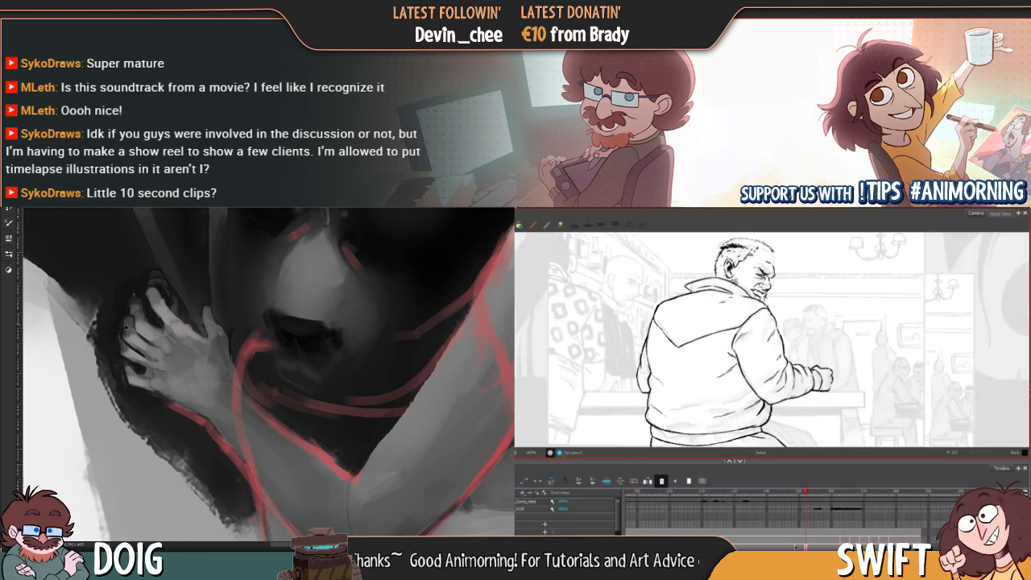
key(f)
key(g)
Touch up the middle fingers of the raised hand and clear the selection
key(alt+b)
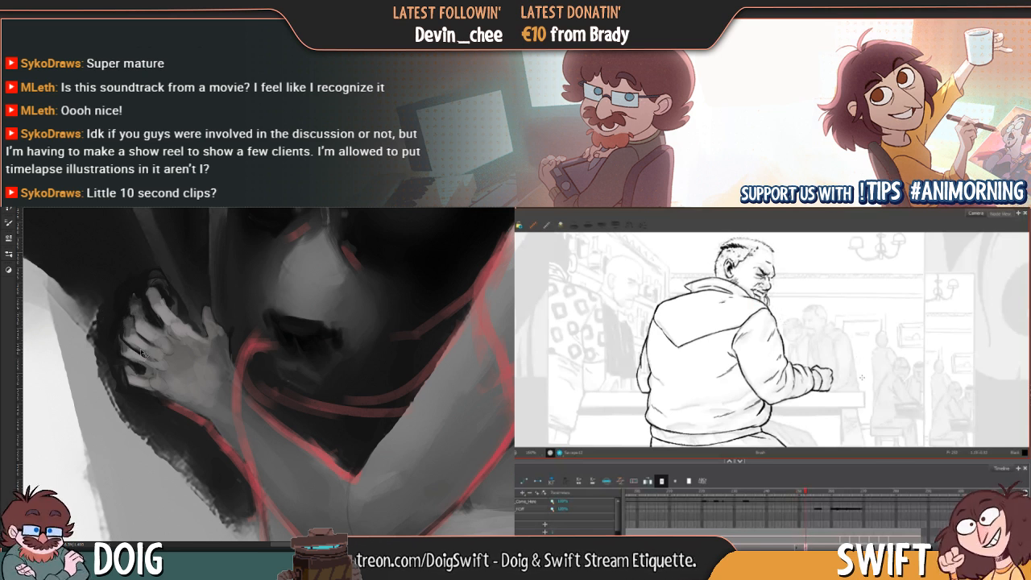
mouse_move(141, 353)
mouse_down()
mouse_move(143, 322)
mouse_move(160, 311)
mouse_move(150, 339)
mouse_move(156, 324)
mouse_up()
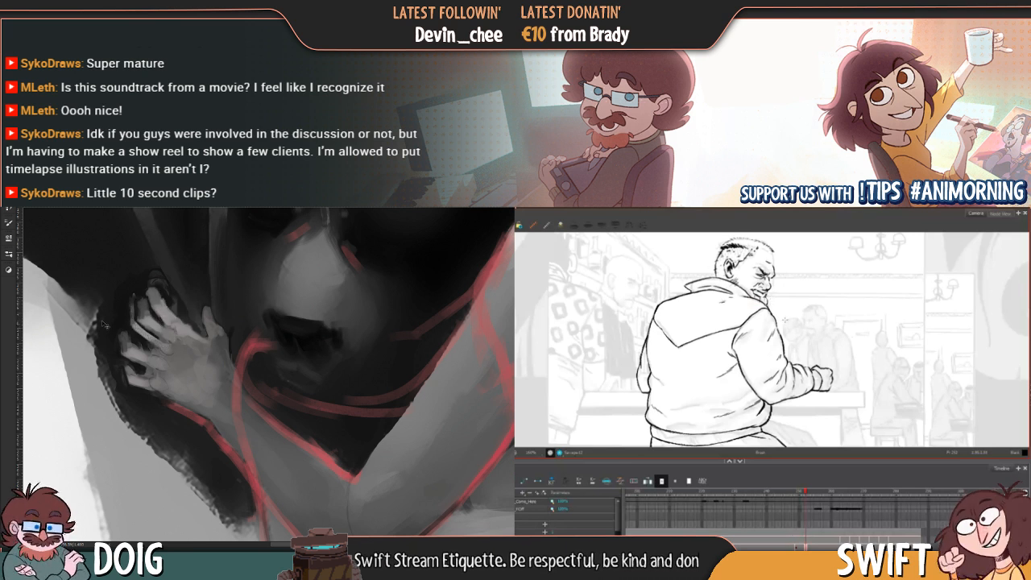
key(ctrl+d)
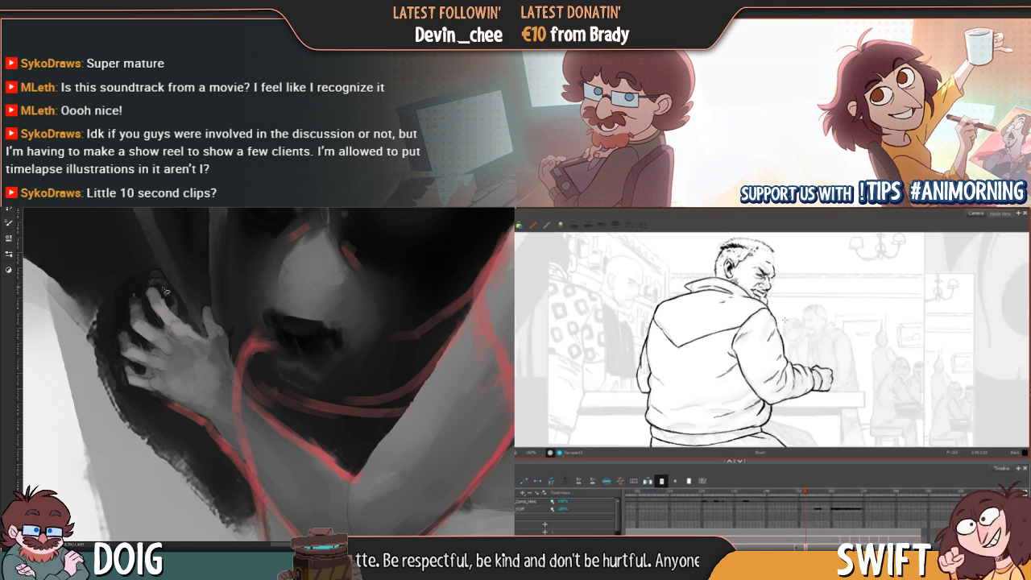
Lasso the uppermost finger of the raised hand, rotate it slightly counter-clockwise and shift it towards the neighbouring finger
drag(170, 315, 176, 304)
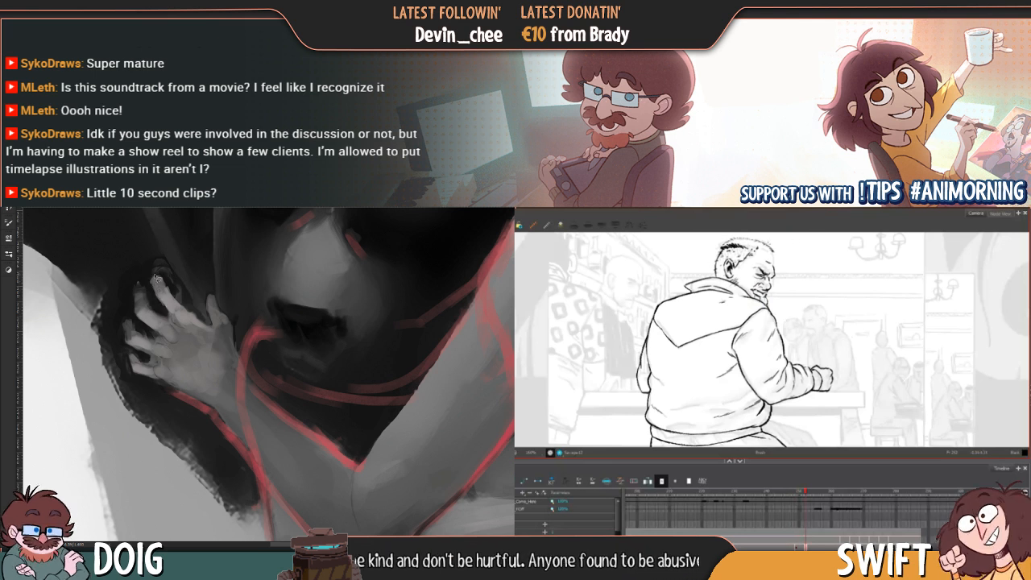
mouse_move(152, 278)
mouse_down()
mouse_move(180, 332)
mouse_move(184, 320)
mouse_move(153, 277)
mouse_up()
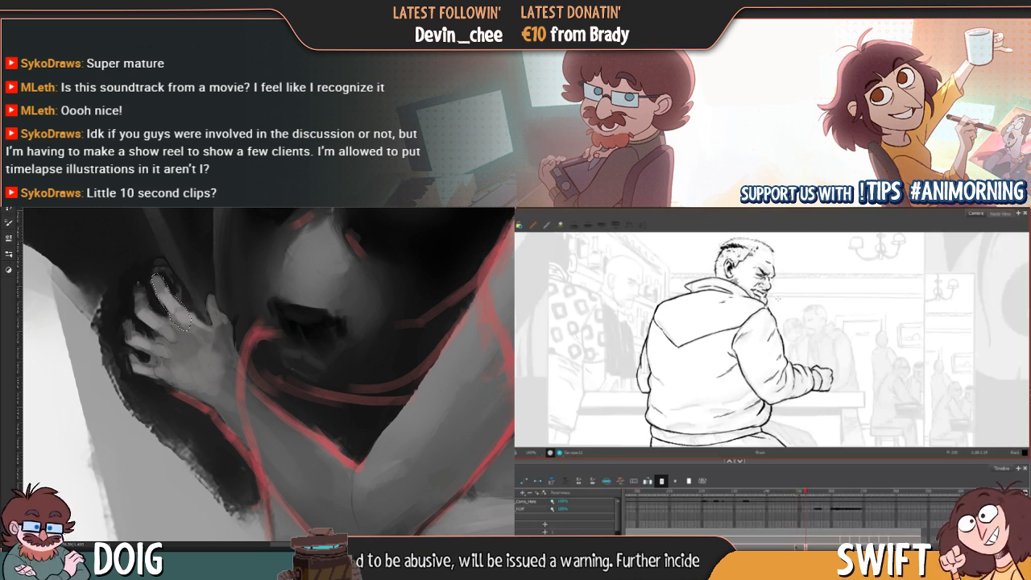
key(ctrl+t)
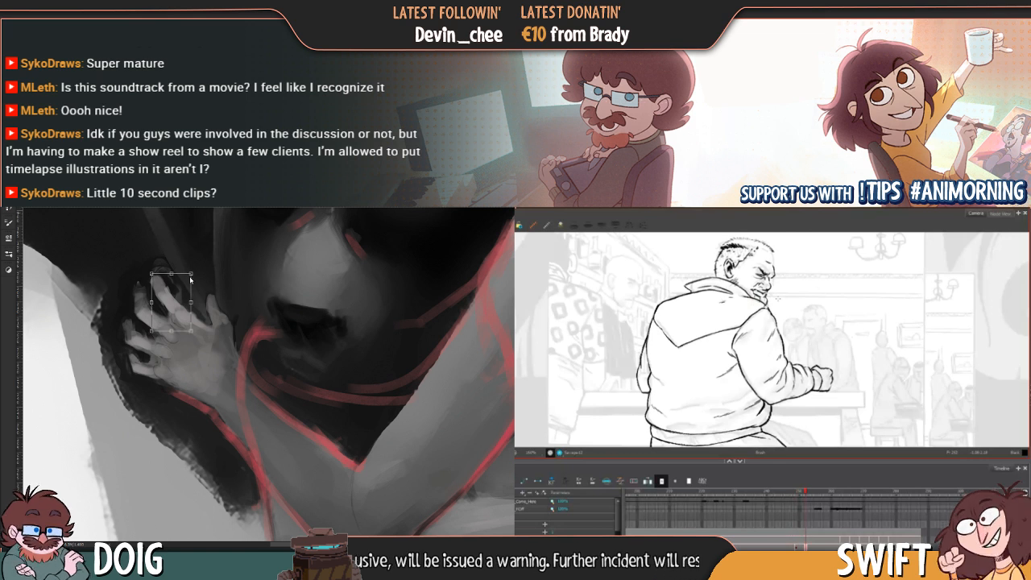
drag(205, 261, 198, 265)
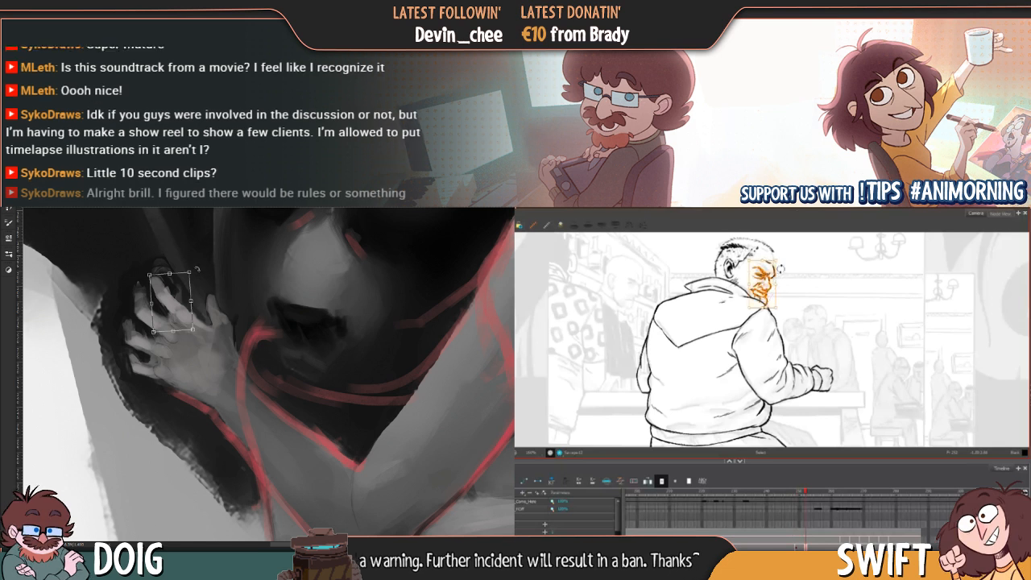
drag(198, 270, 199, 269)
drag(185, 320, 181, 323)
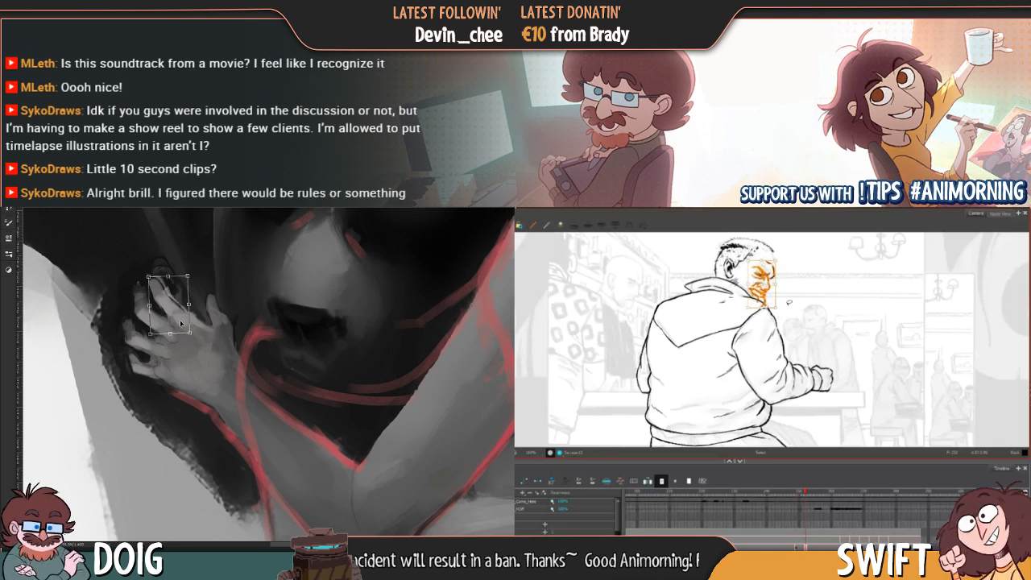
drag(207, 280, 192, 274)
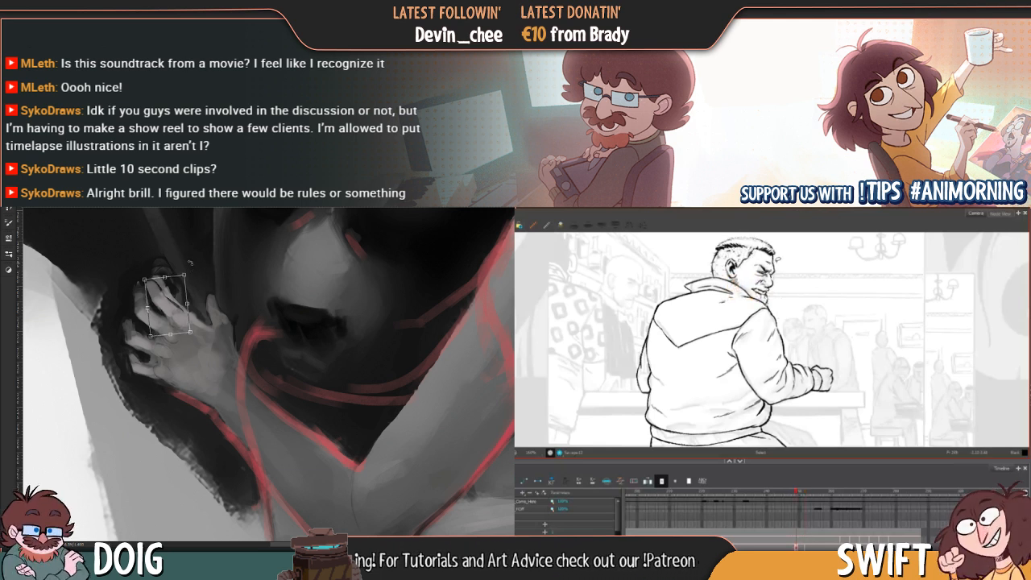
key(Return)
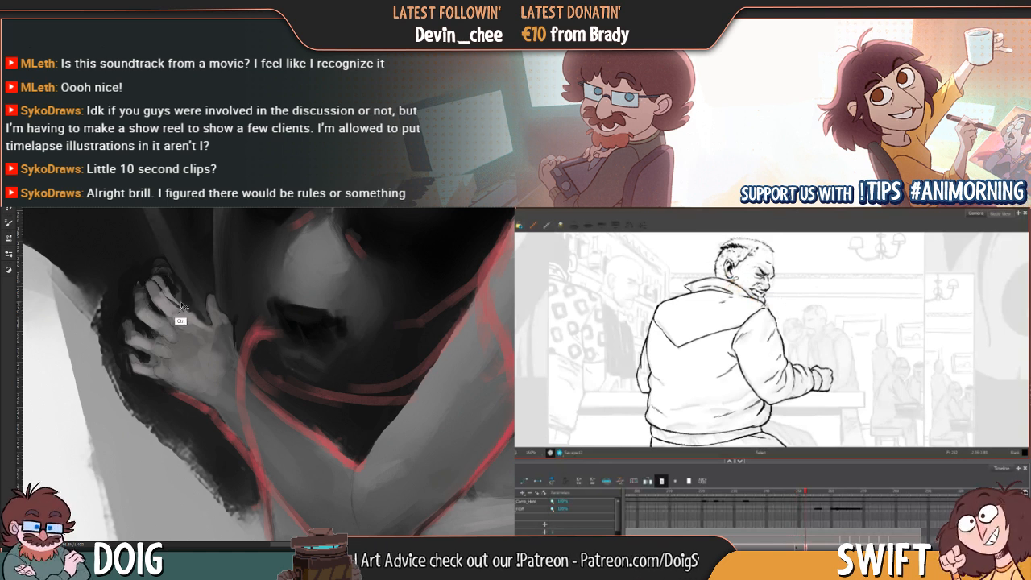
drag(171, 311, 171, 310)
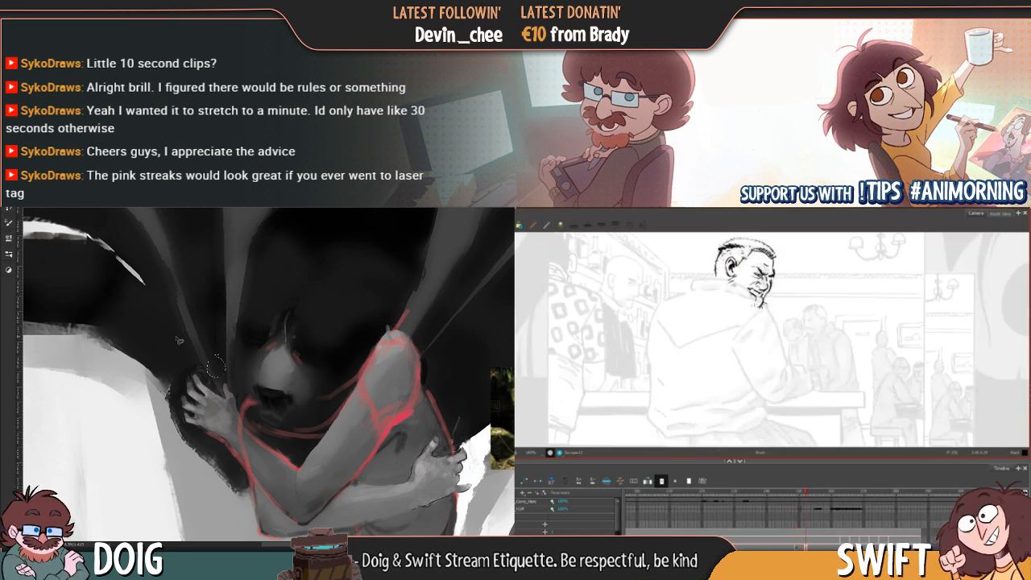
Draw the underside of the man's chin and beard in the new head drawing, comparing it with the neighbouring frames
key(f)
key(g)
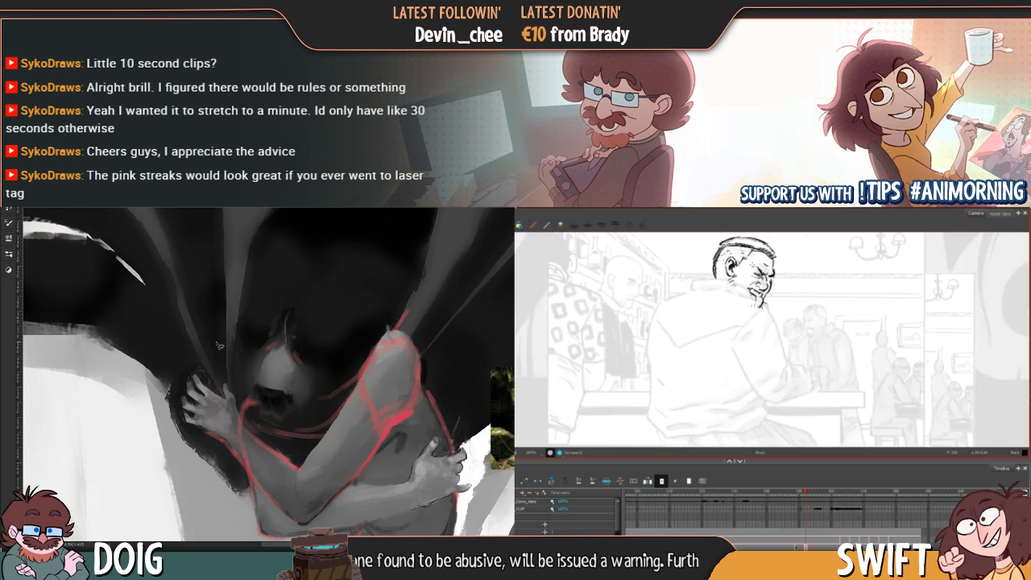
drag(762, 307, 743, 310)
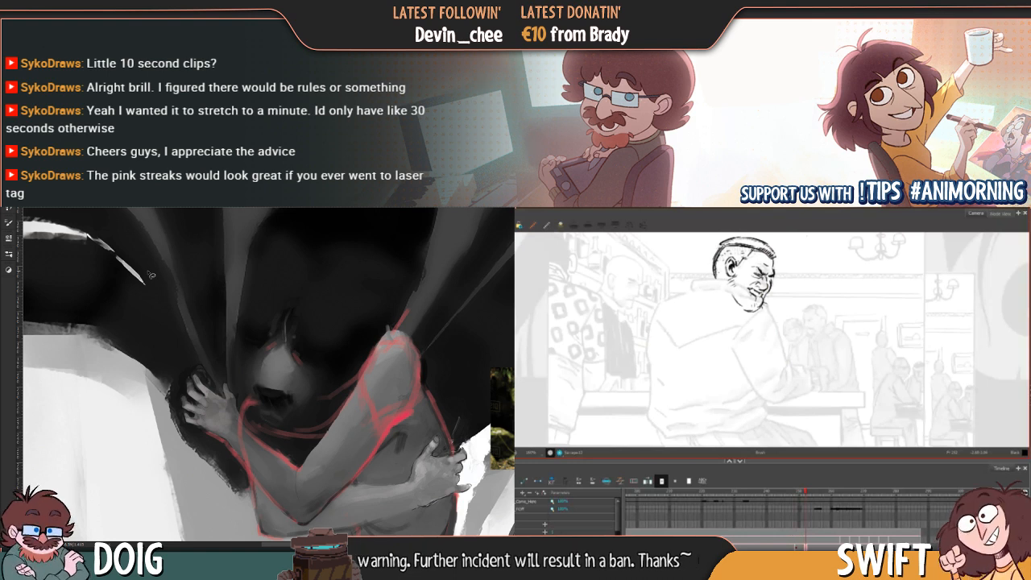
key(ctrl+minus)
key(ctrl+equal)
key(f)
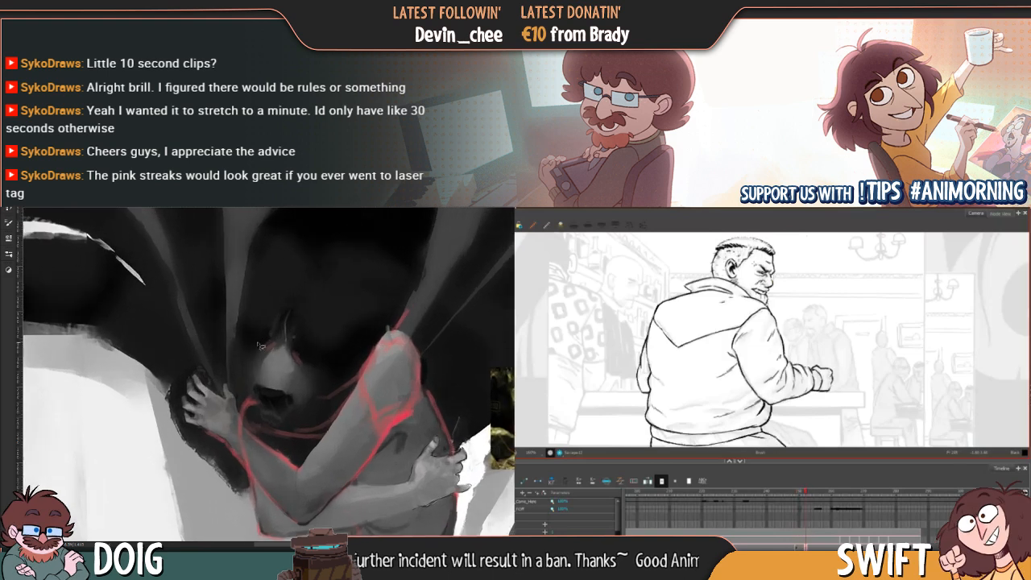
key(g)
key(f)
Examine the raised hand up close and within the whole embrace, along with the woman's torso and her other hand
scroll(243, 322, up, 2)
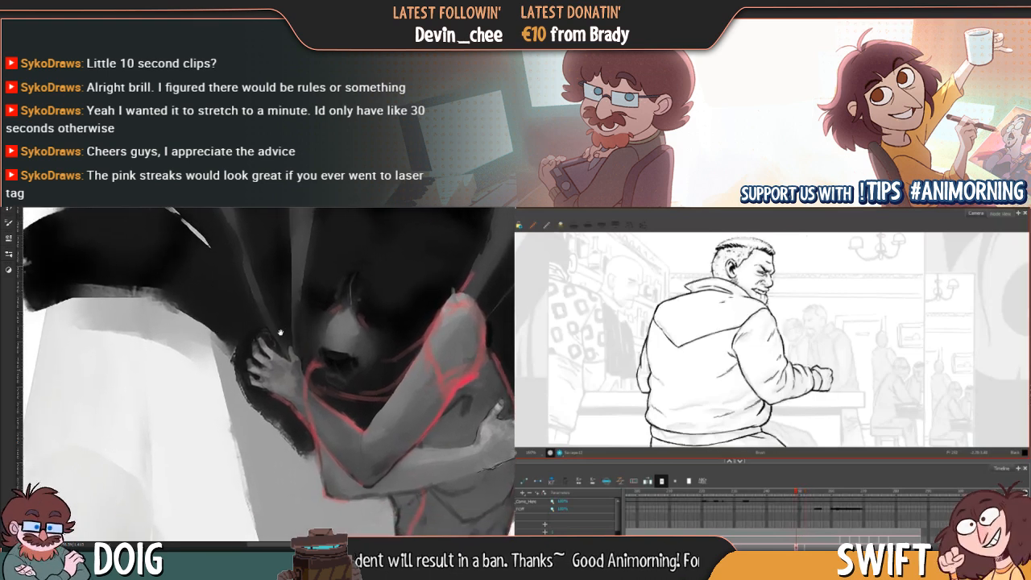
scroll(274, 332, up, 2)
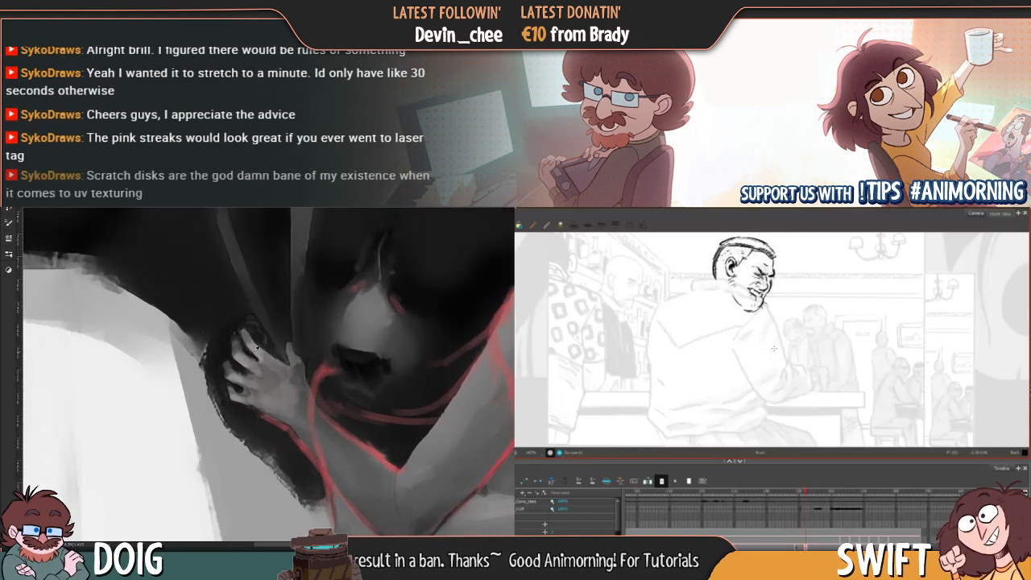
scroll(263, 341, up, 2)
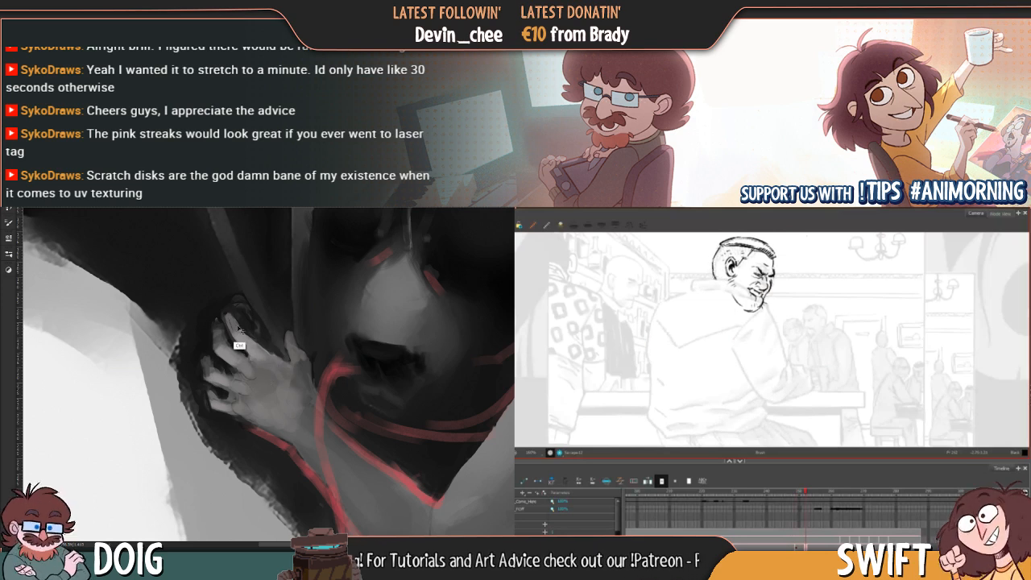
scroll(261, 311, down, 1)
scroll(261, 311, down, 4)
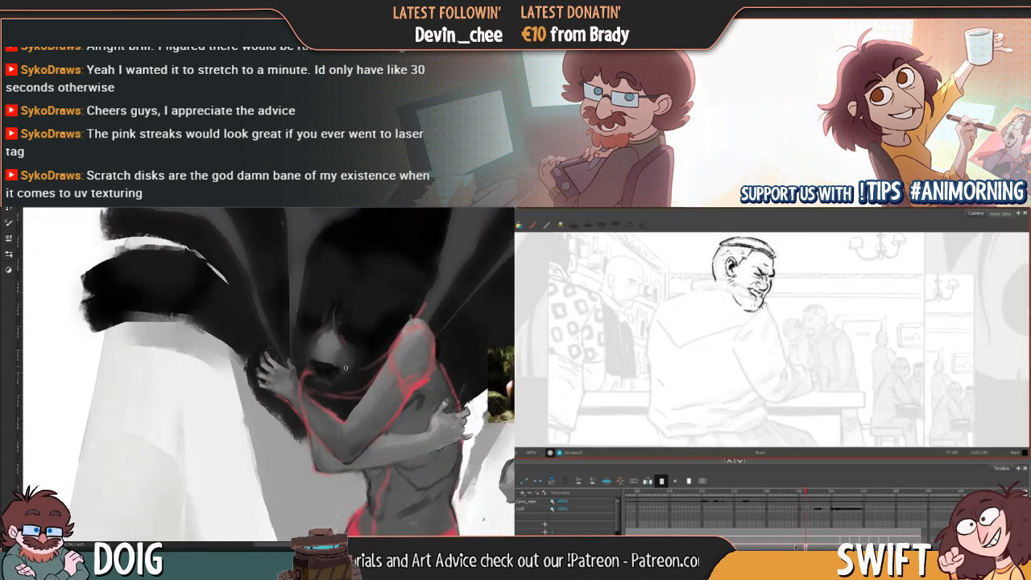
scroll(325, 349, up, 4)
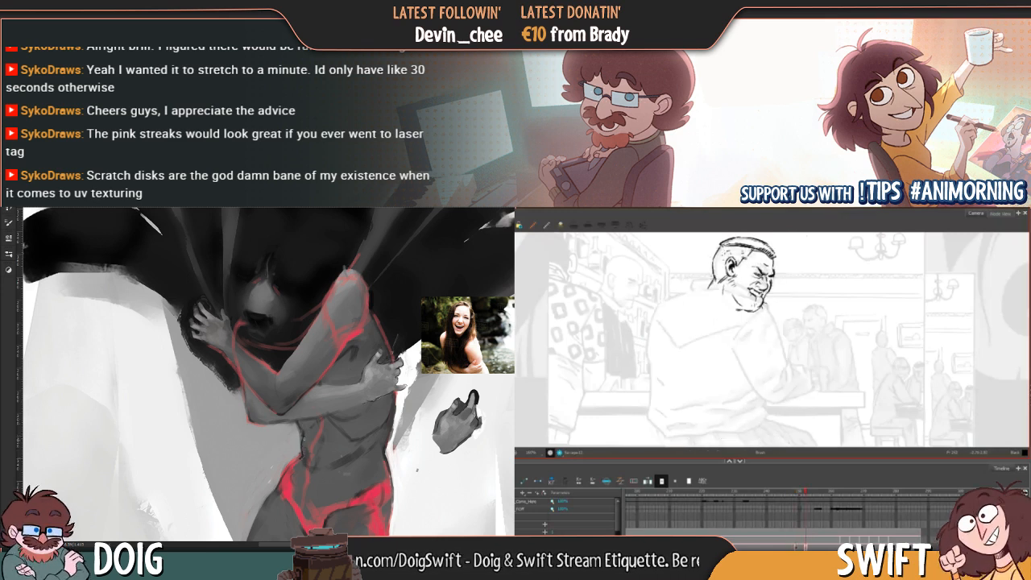
key(ctrl+minus)
key(ctrl+plus)
key(ctrl+plus)
drag(359, 394, 307, 361)
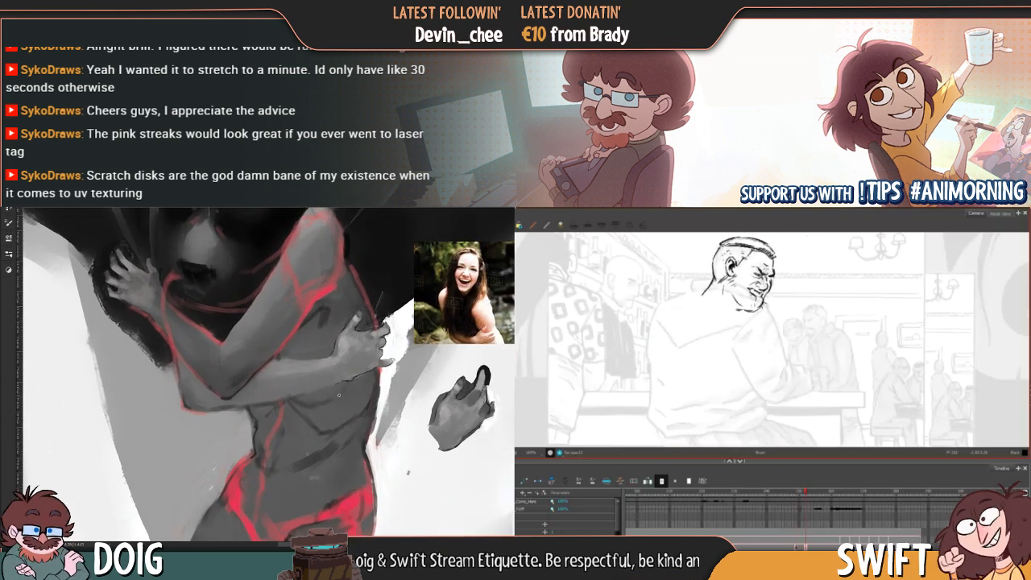
drag(316, 346, 324, 377)
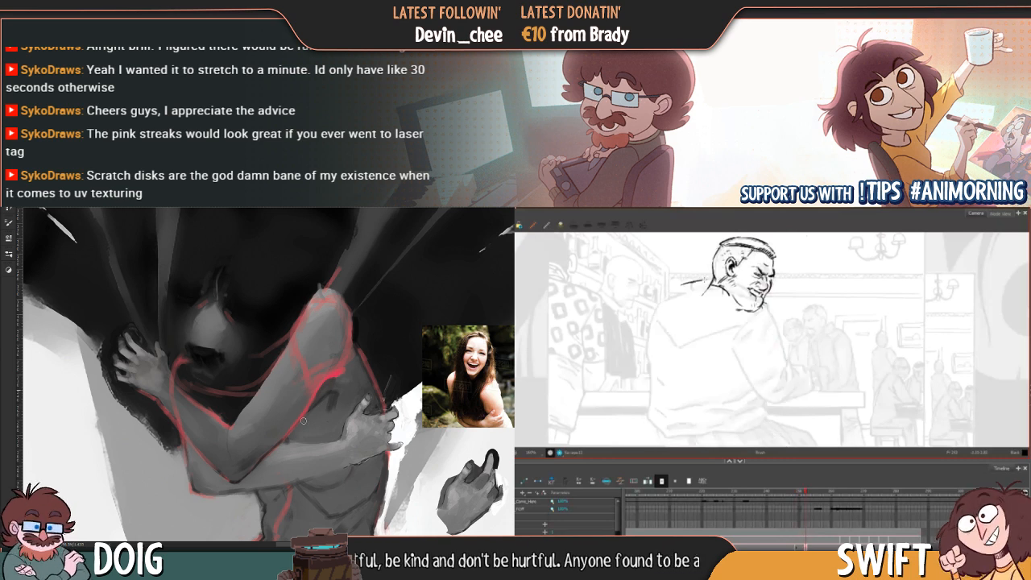
key(ctrl+minus)
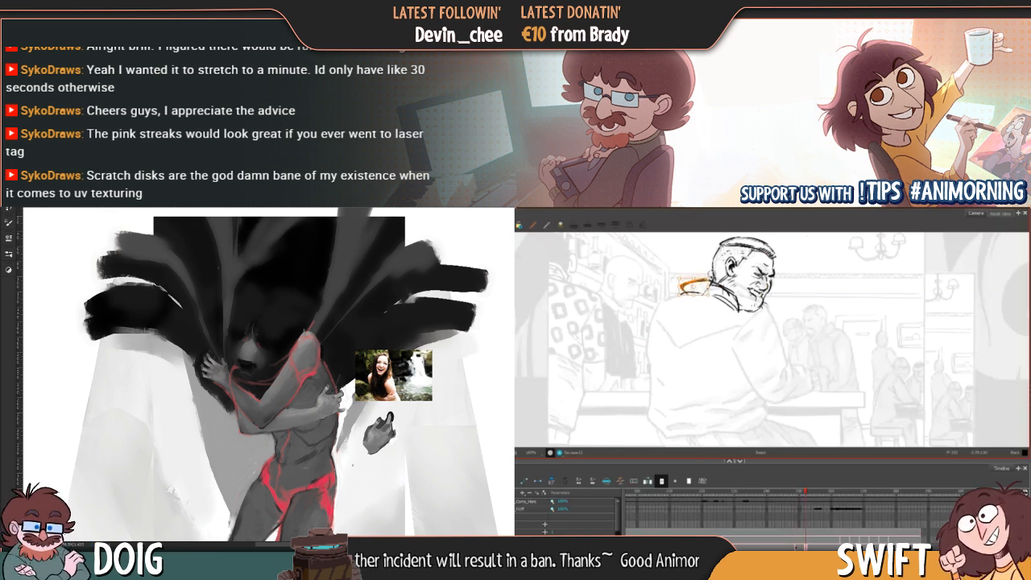
Nudge the selected collar line behind the man's neck slightly up towards the head, deselect it and compare it with the previous frame
drag(701, 279, 703, 277)
click(704, 264)
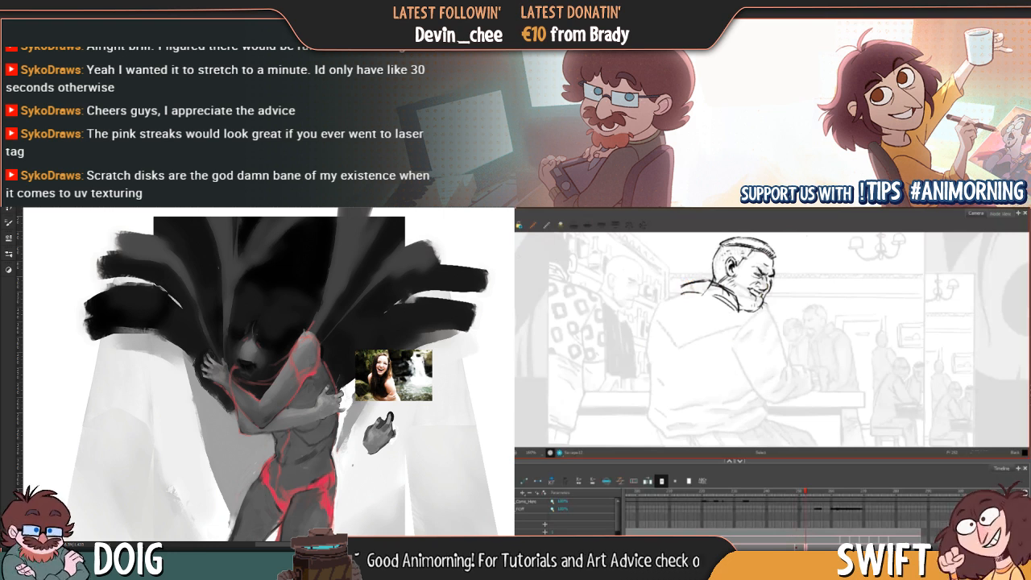
key(comma)
key(period)
key(comma)
key(period)
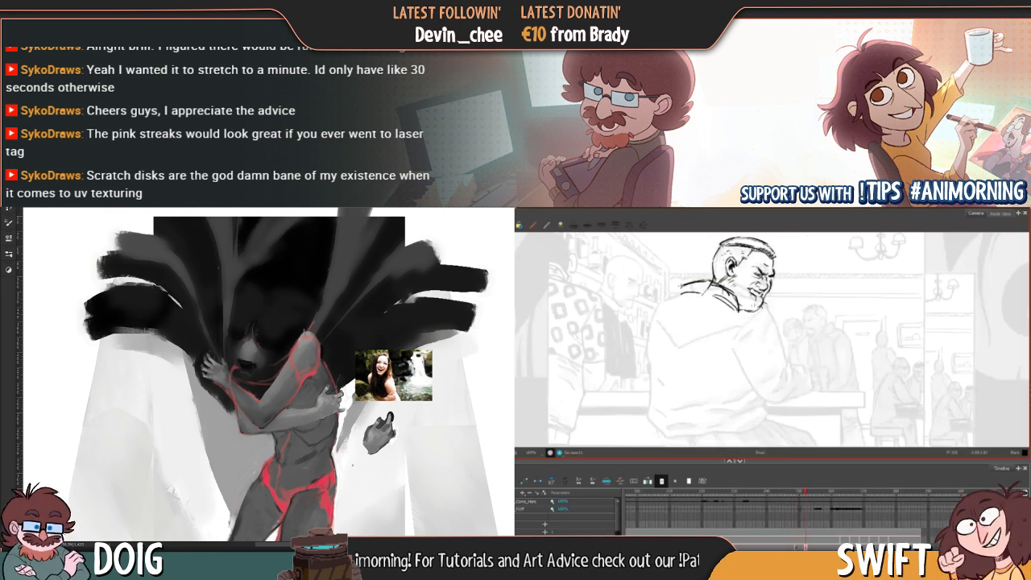
Draw a short stroke closing the rear end of the man's collar and check it against the previous frame
mouse_move(686, 286)
mouse_down()
mouse_move(680, 292)
mouse_move(699, 277)
mouse_move(681, 293)
mouse_up()
key(comma)
key(period)
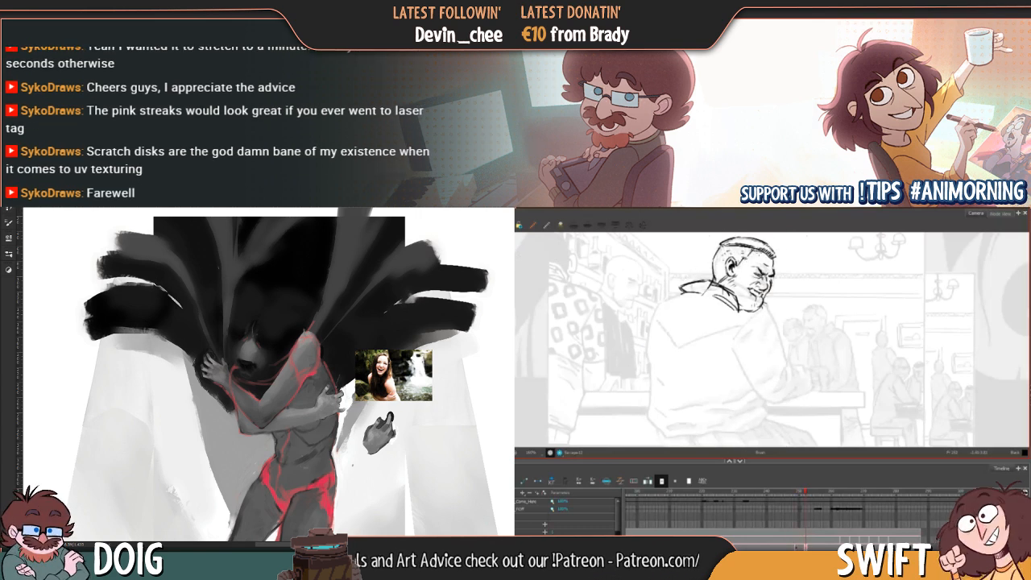
key(comma)
key(period)
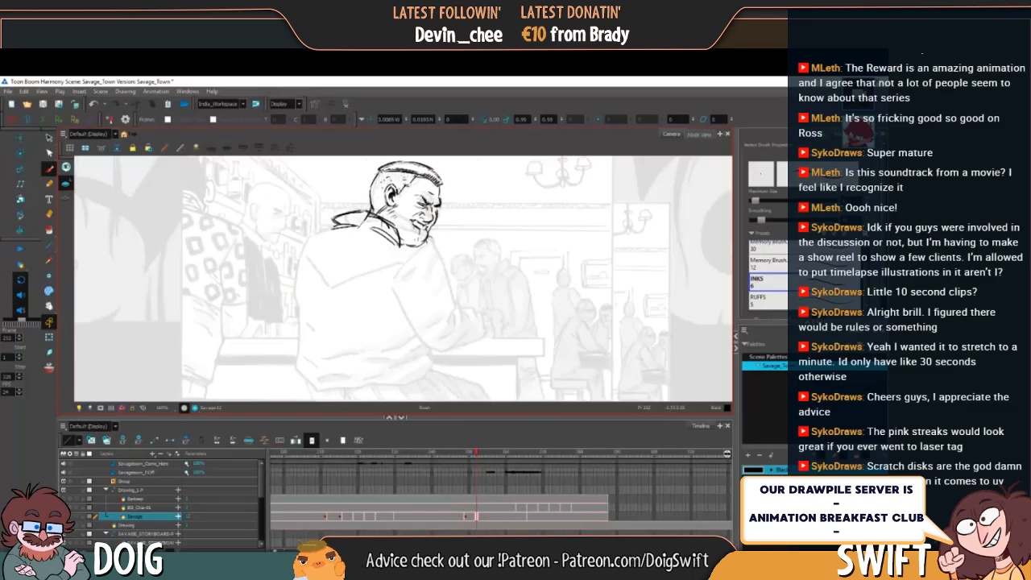